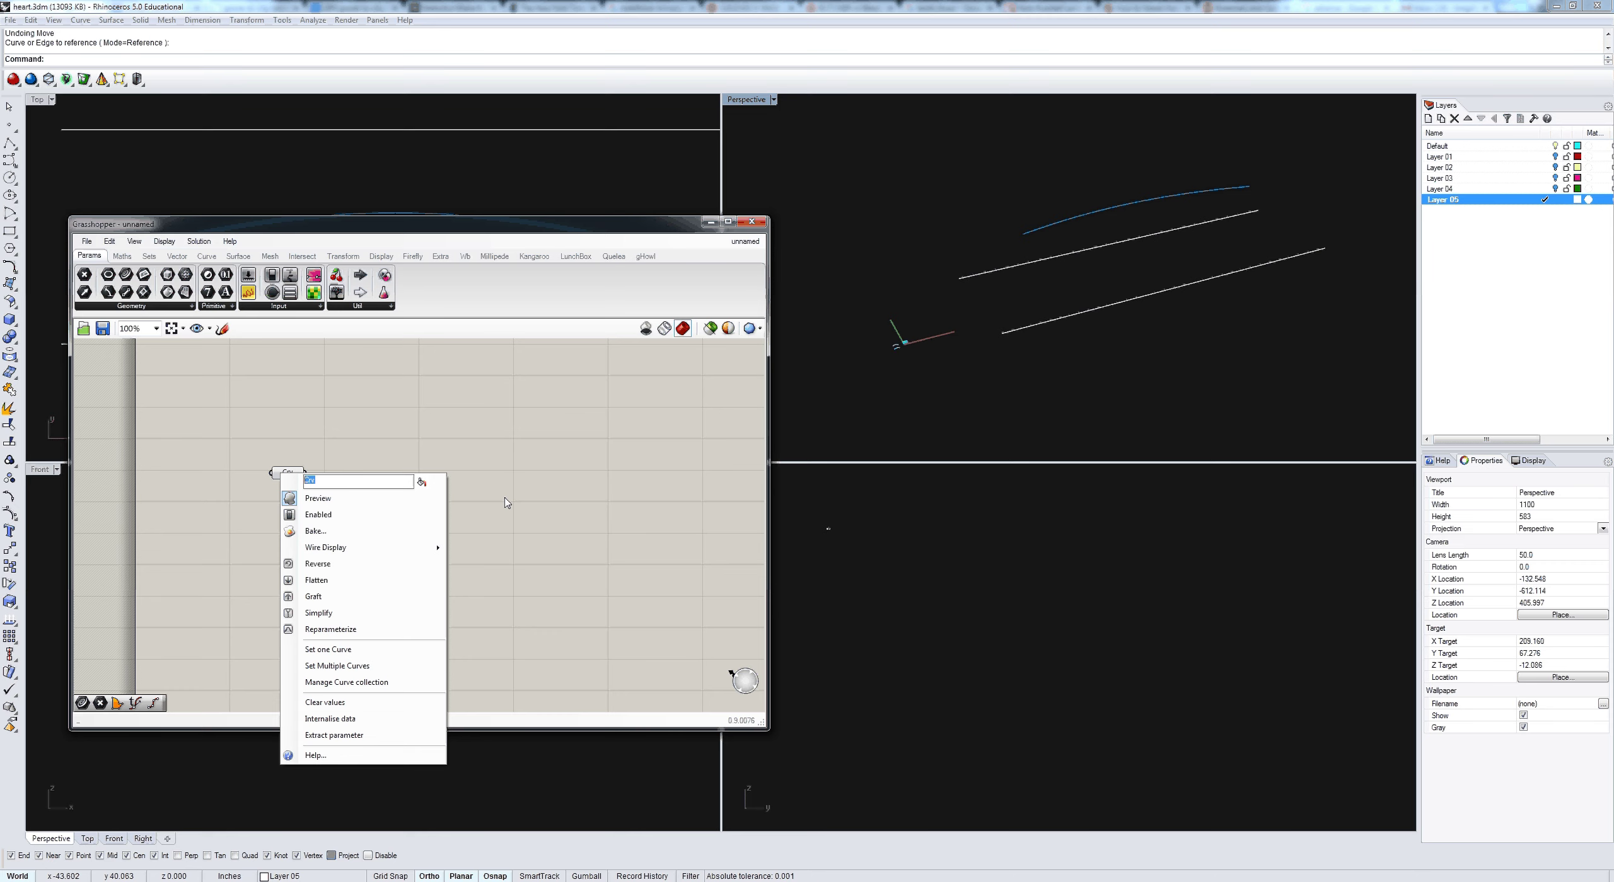
Step: Rename the curve parameter on the canvas as Ridge Line
{"action": "type", "text": "Ridge Line"}
{"action": "key", "text": "Return"}
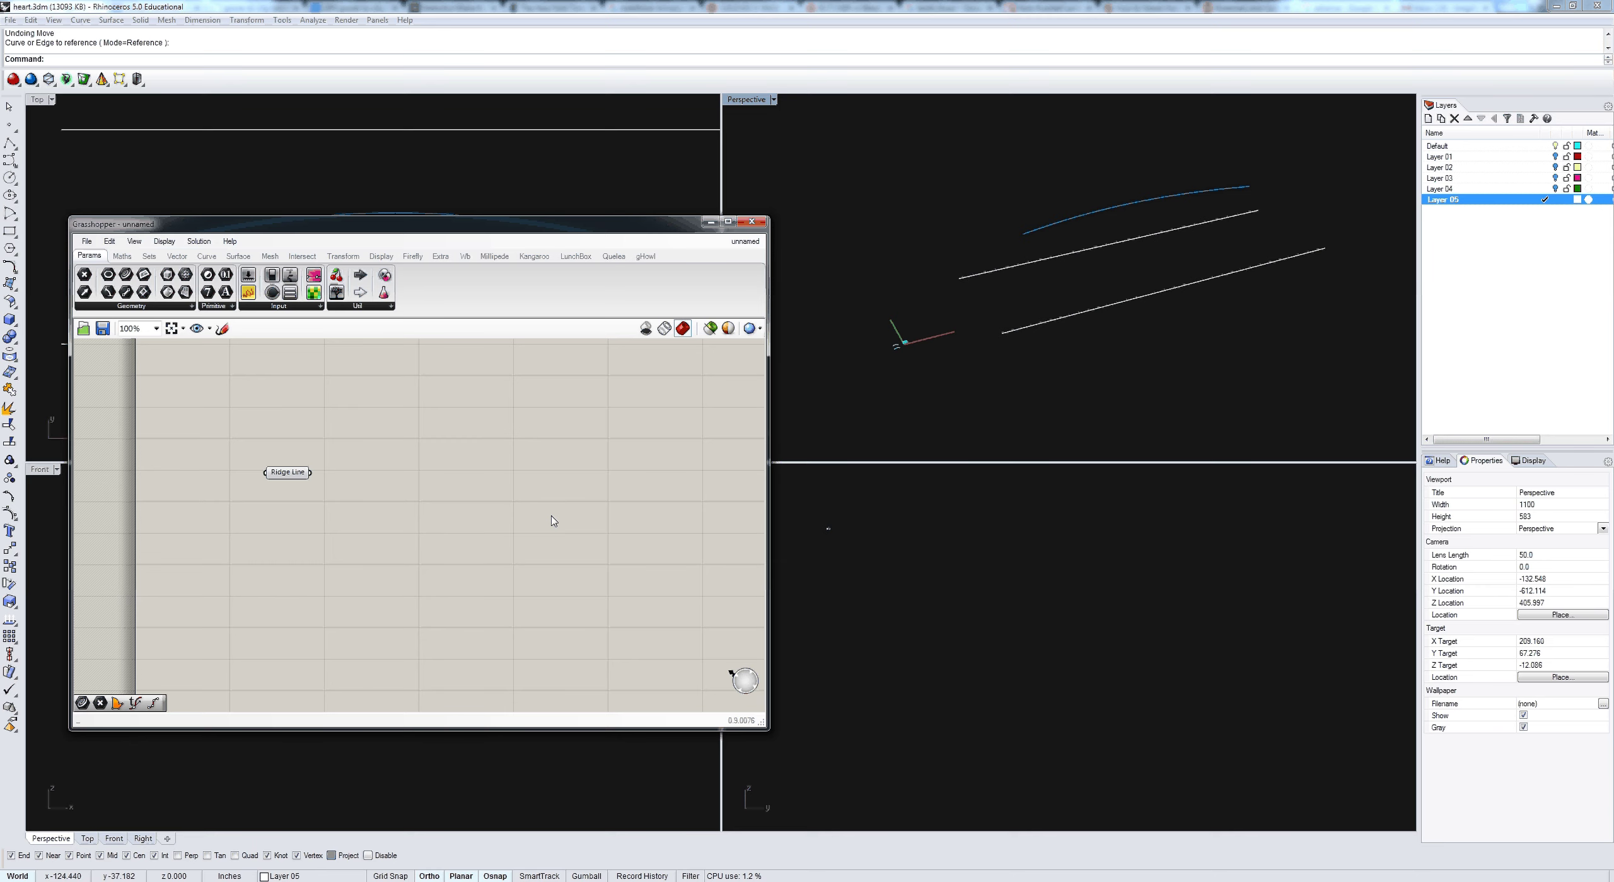
Step: Add a Number parameter above Ridge Line and rename it Diameter
{"action": "left_click", "coordinate": [225, 275]}
{"action": "scroll", "coordinate": [288, 438], "scroll_direction": "up", "scroll_amount": 1}
{"action": "left_click", "coordinate": [297, 411]}
{"action": "right_click", "coordinate": [301, 413]}
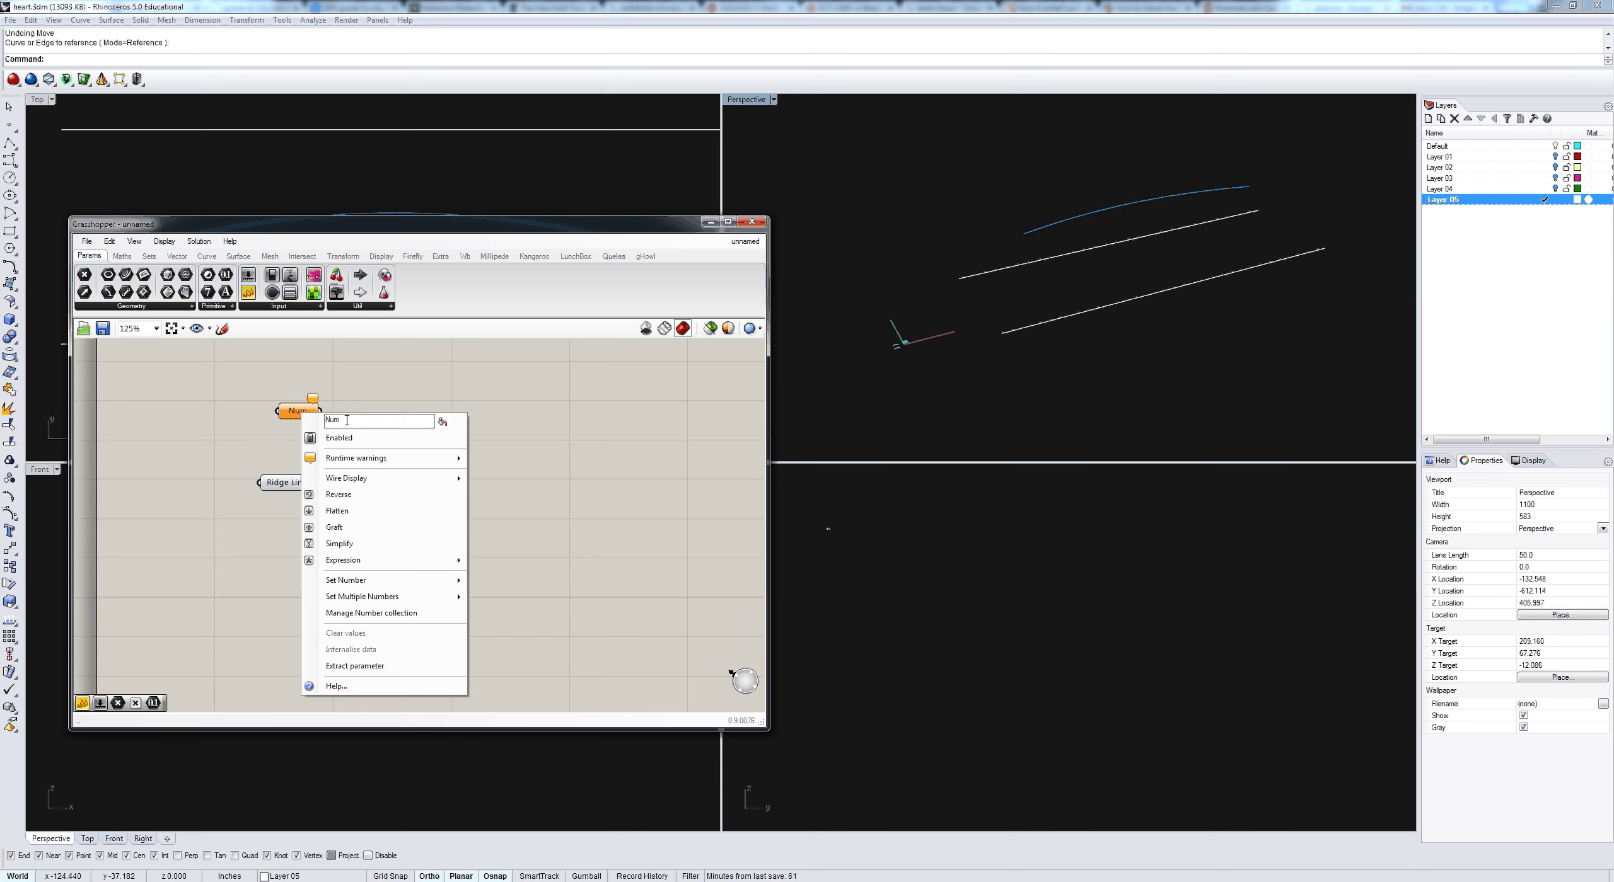
{"action": "double_click", "coordinate": [334, 421]}
{"action": "type", "text": "Diameter"}
{"action": "key", "text": "Return"}
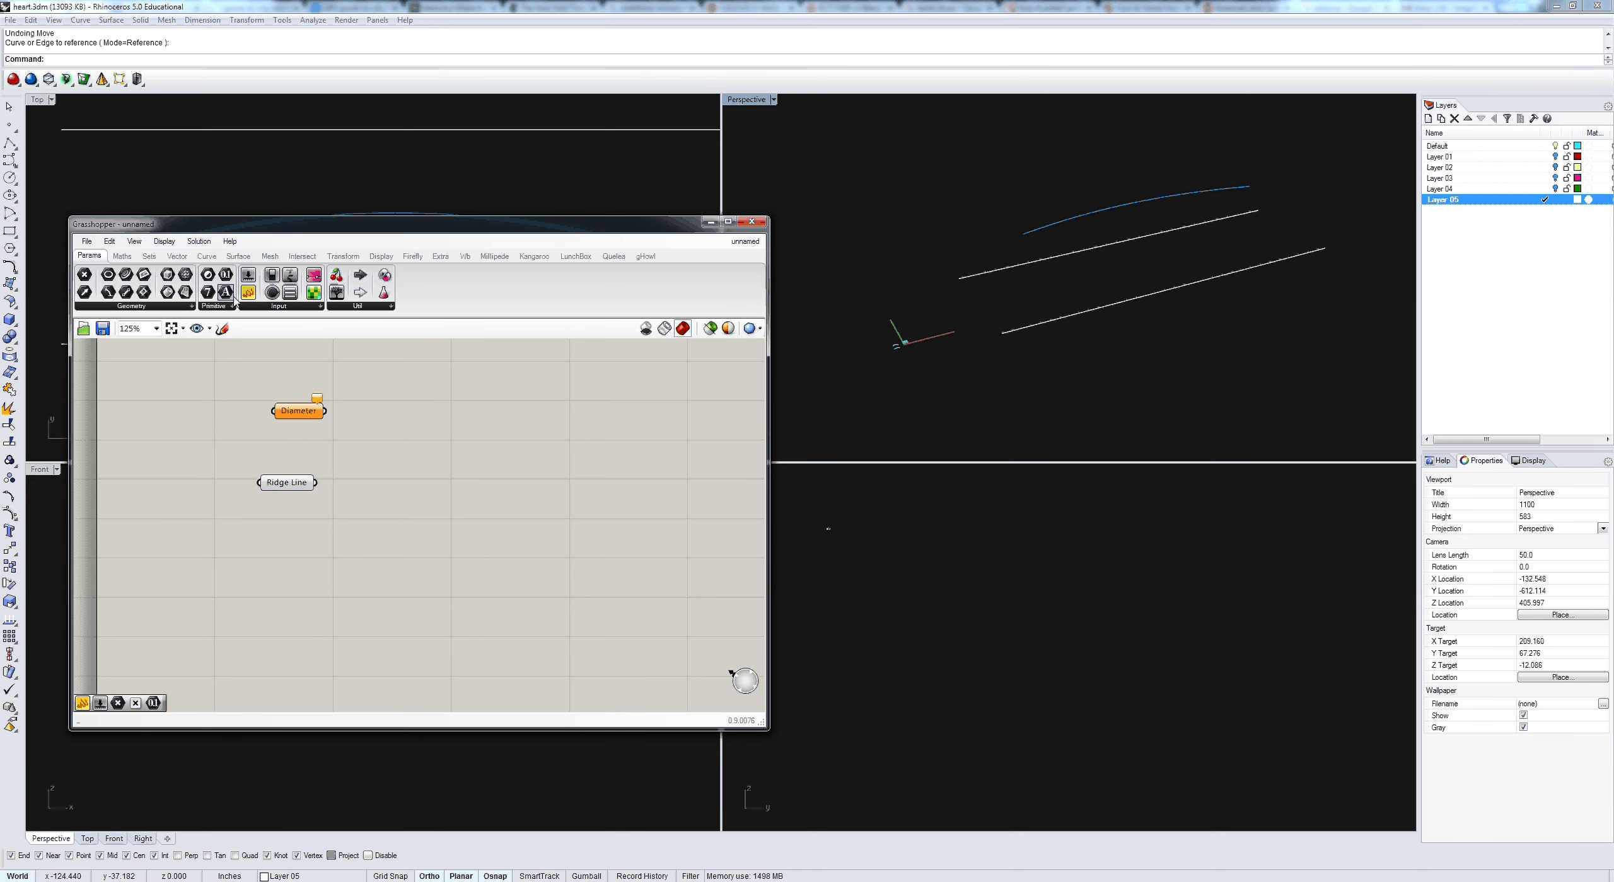
Step: Add a panel containing the value 3 beside the Diameter parameter and connect it to Diameter's input
{"action": "left_click_drag", "start_coordinate": [234, 298], "coordinate": [181, 414]}
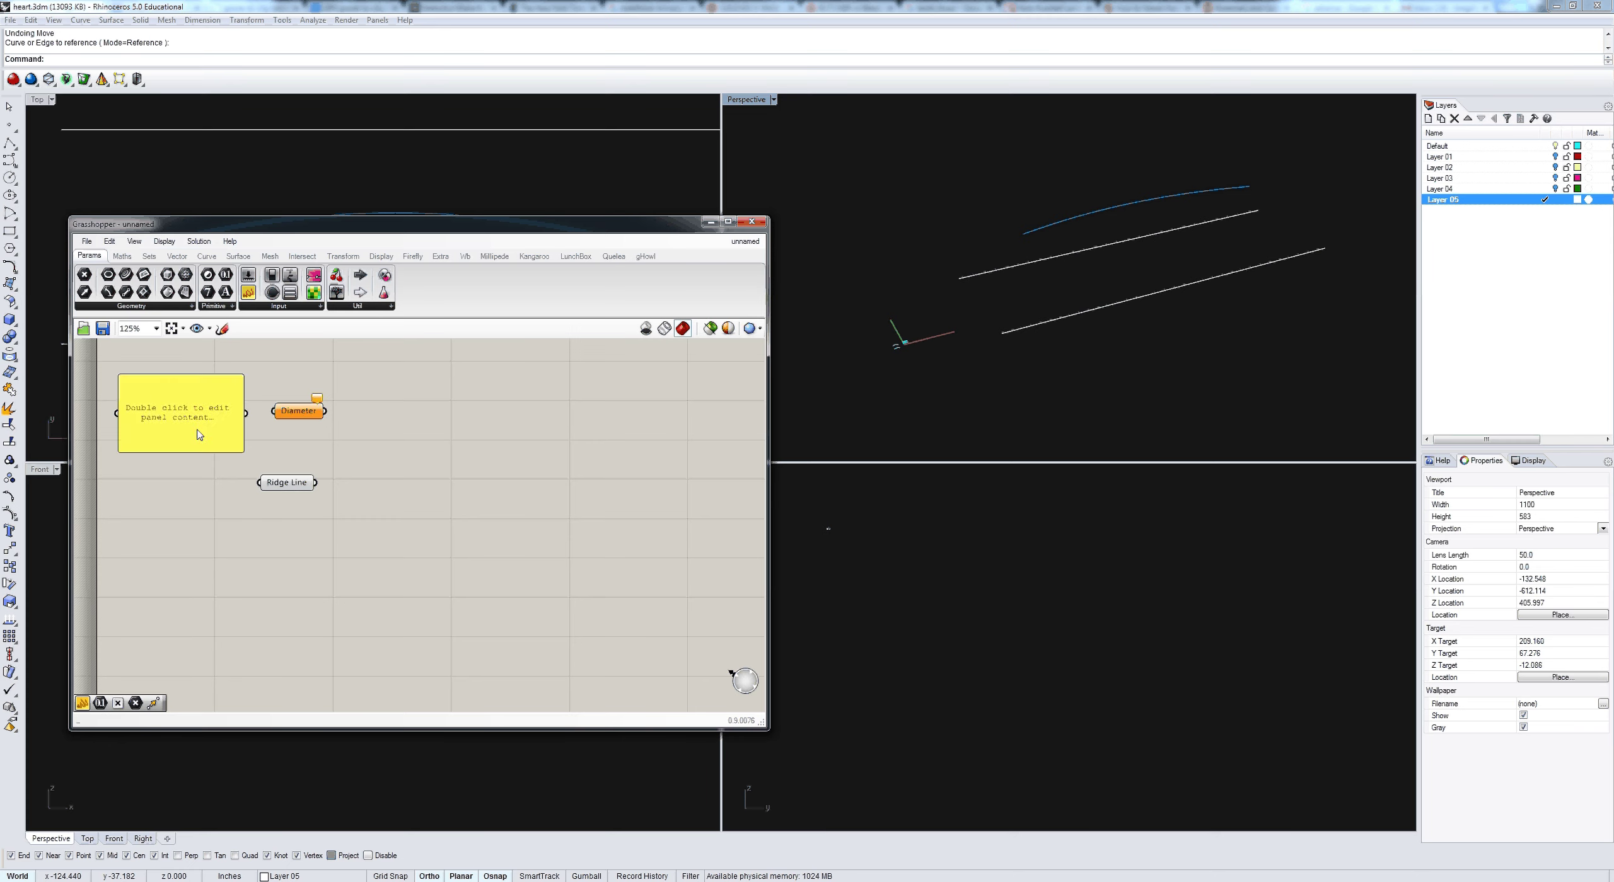
{"action": "double_click", "coordinate": [197, 433]}
{"action": "type", "text": "3"}
{"action": "left_click", "coordinate": [245, 426]}
{"action": "left_click_drag", "start_coordinate": [246, 414], "coordinate": [202, 421]}
{"action": "left_click", "coordinate": [375, 489]}
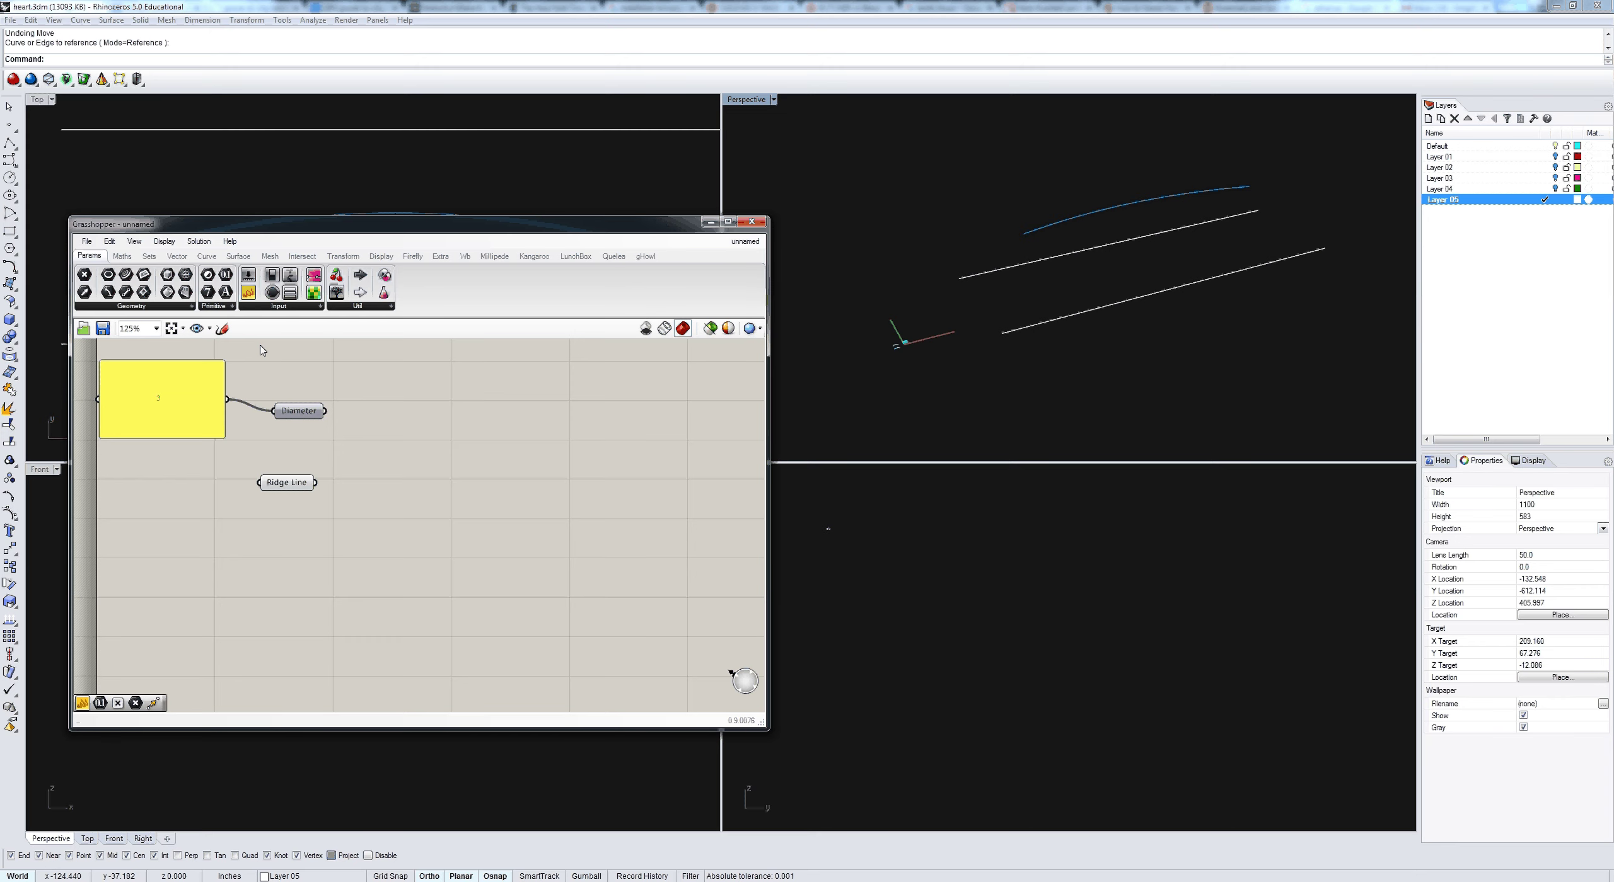
Step: Add a Divide Distance component, feeding Ridge Line into its curve input and Diameter into its distance input
{"action": "left_click", "coordinate": [207, 256]}
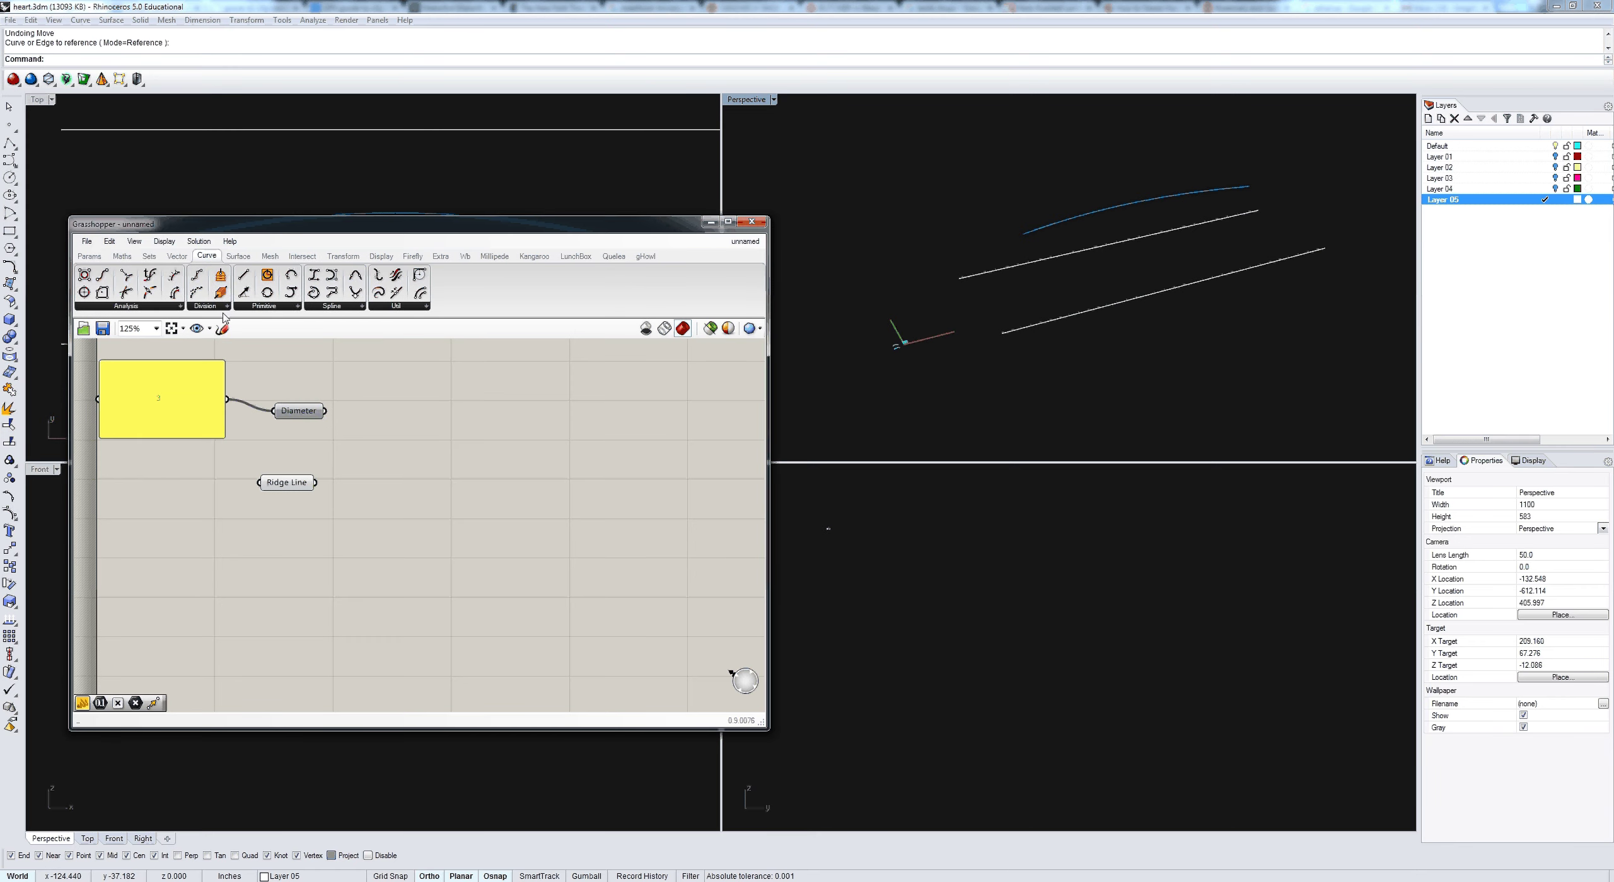
{"action": "left_click", "coordinate": [219, 307]}
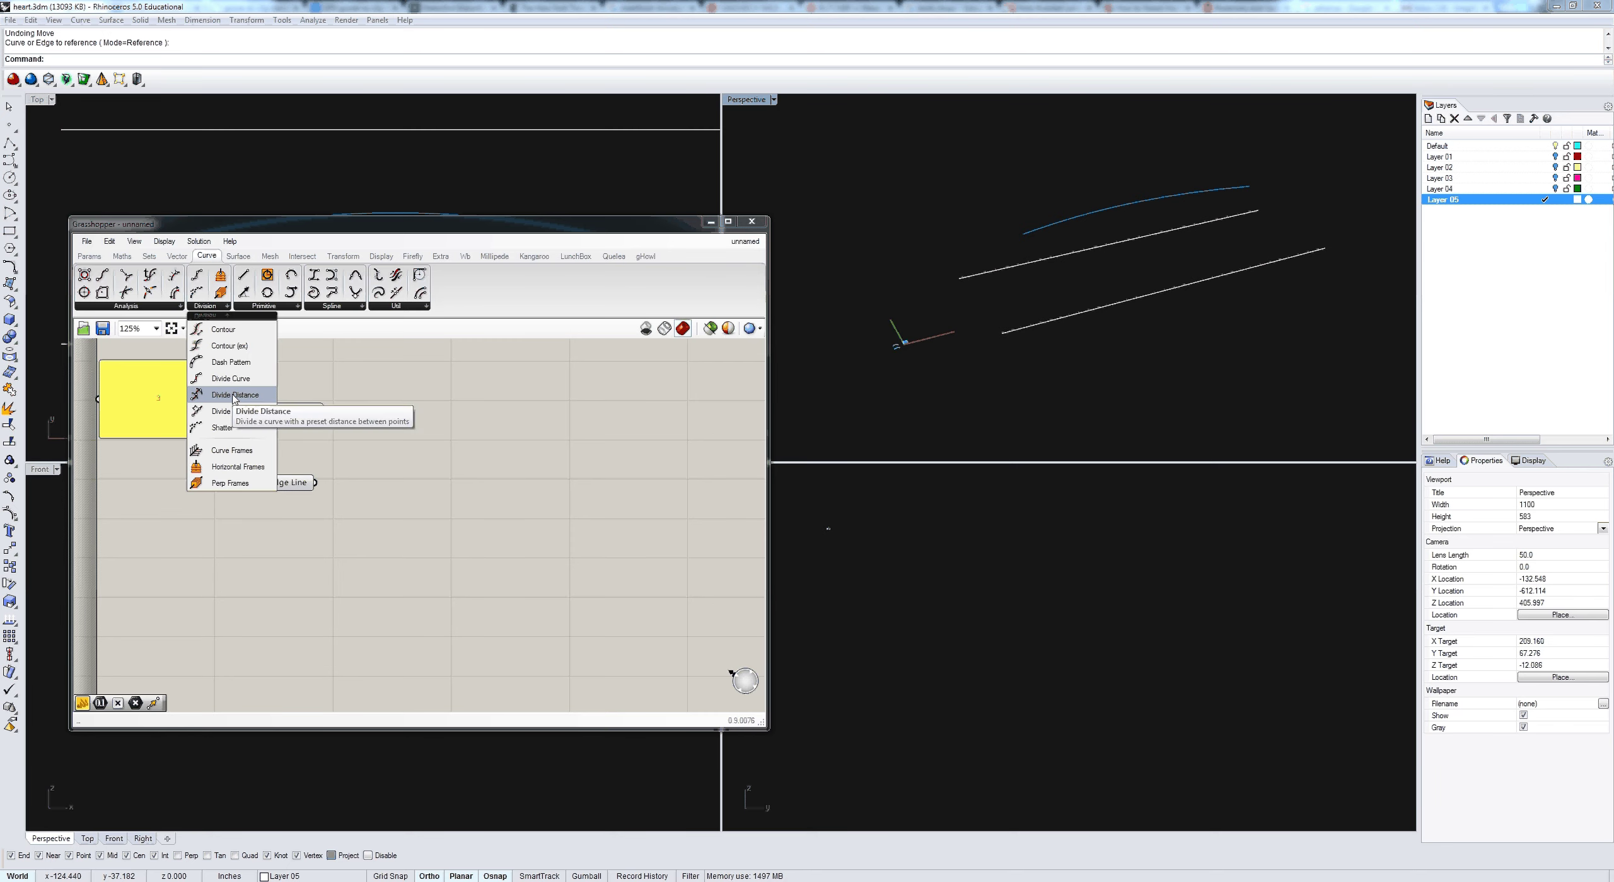
{"action": "left_click_drag", "start_coordinate": [233, 396], "coordinate": [411, 456]}
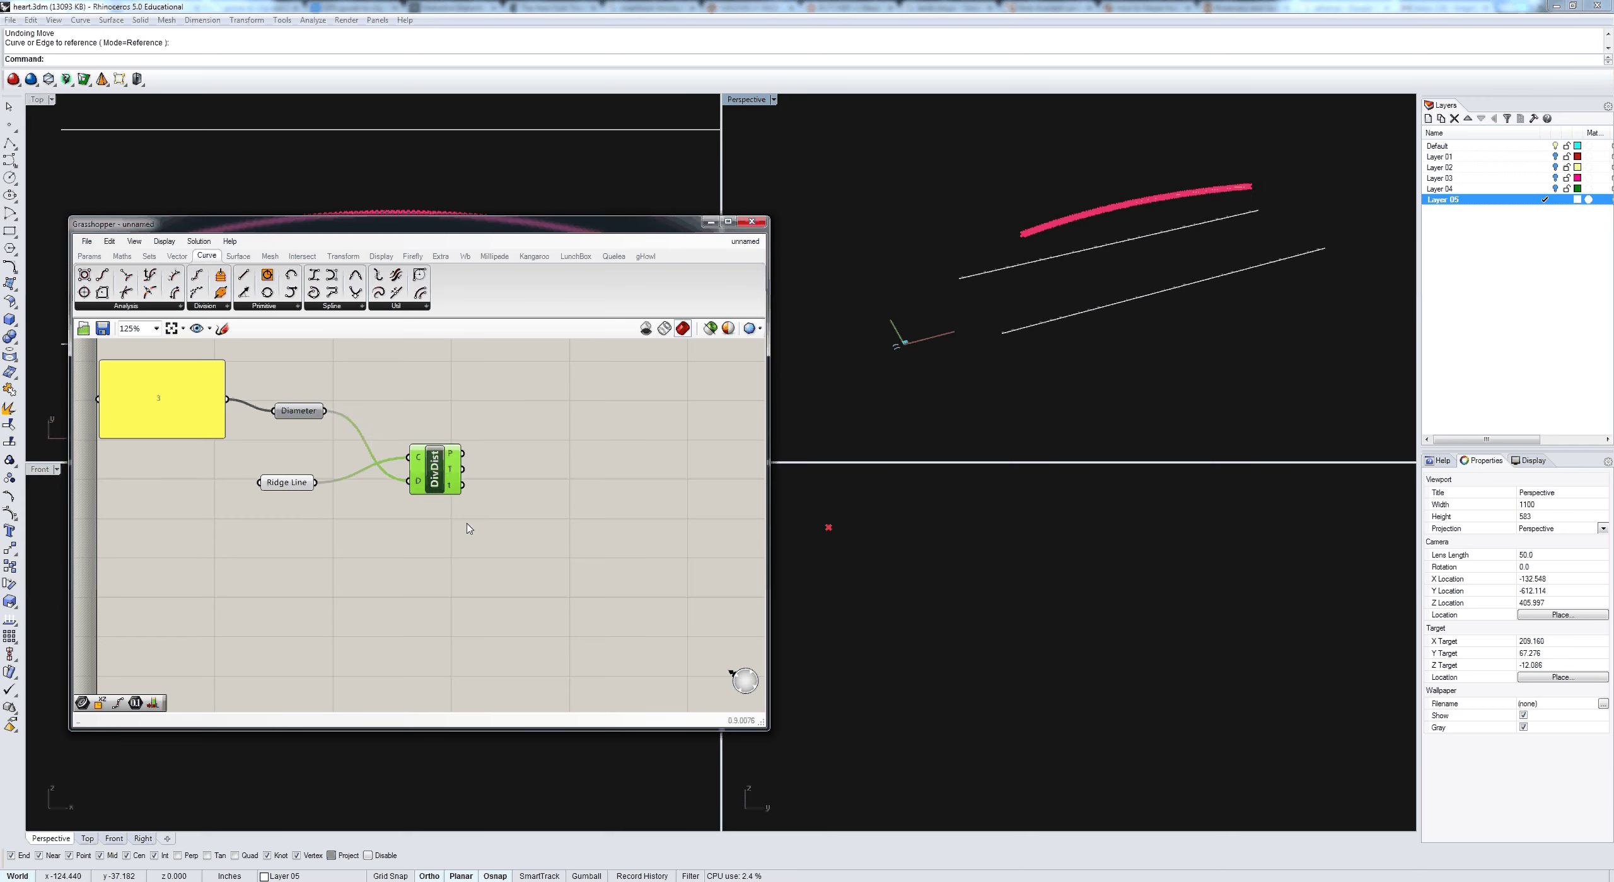
{"action": "scroll", "coordinate": [1036, 236], "scroll_direction": "up", "scroll_amount": 4}
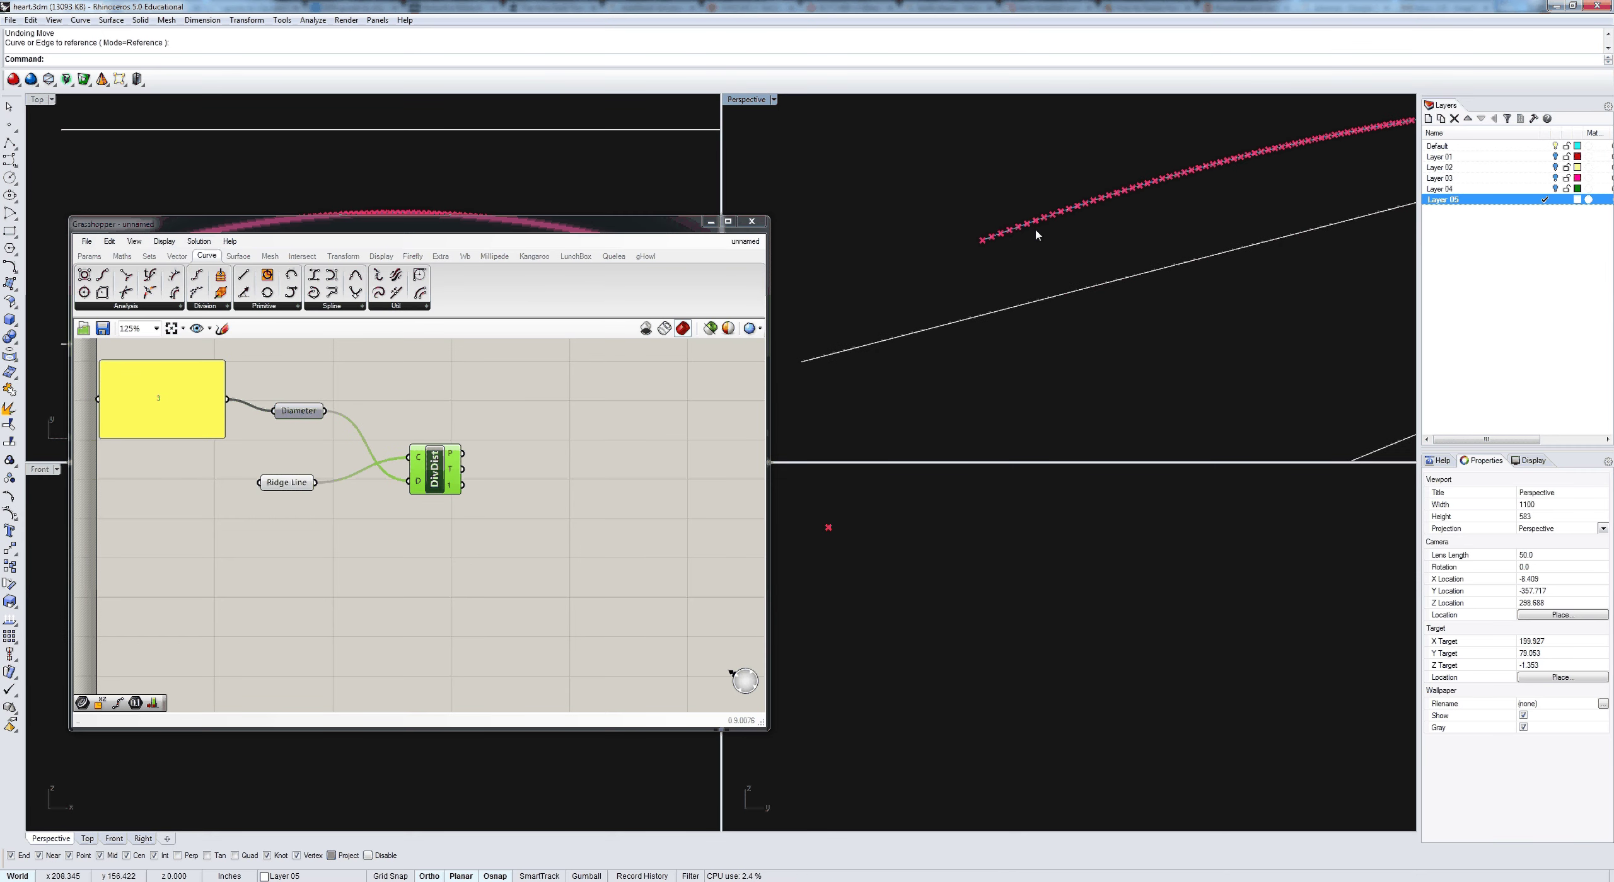
{"action": "left_click", "coordinate": [553, 532]}
{"action": "right_click_drag", "start_coordinate": [1062, 303], "coordinate": [1033, 297]}
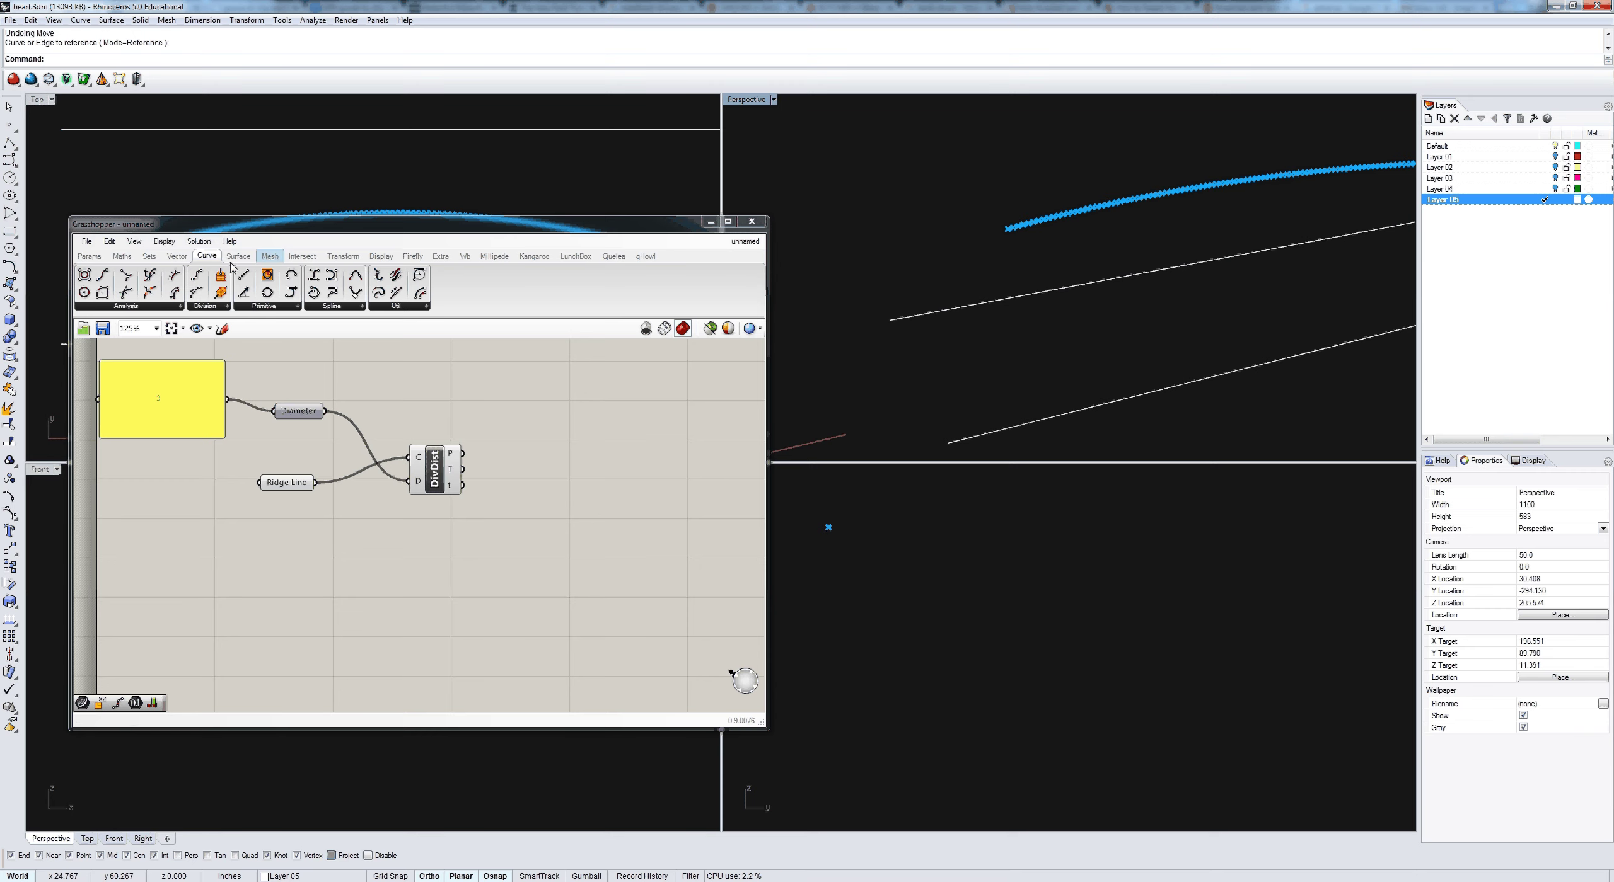
Step: Add a Dispatch component beside Divide Distance and connect the division points to its list input
{"action": "left_click", "coordinate": [149, 256]}
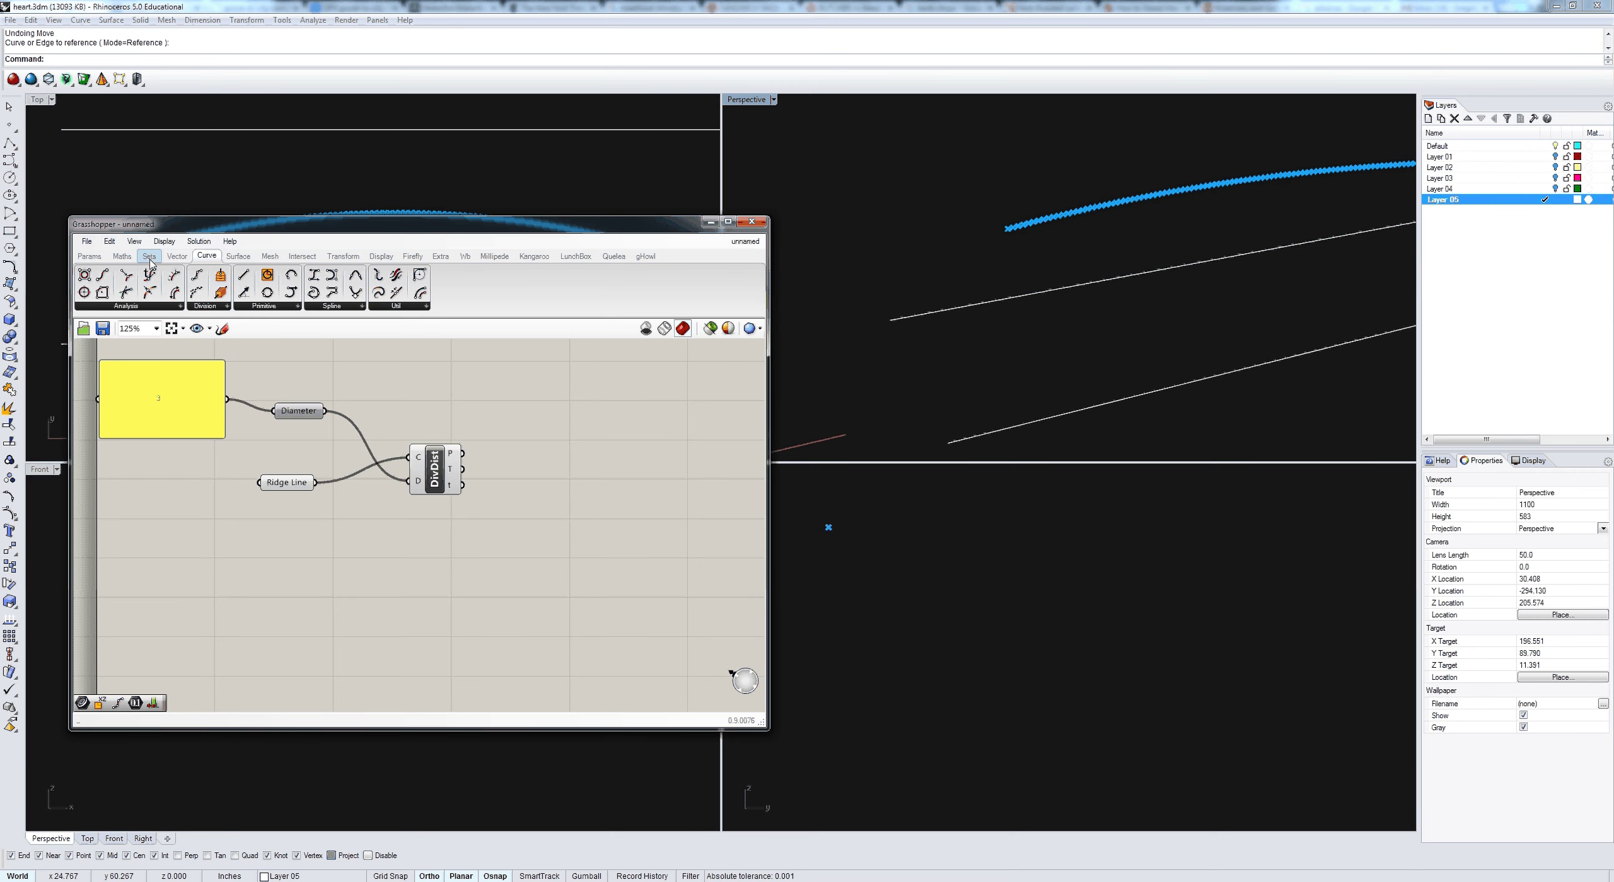
{"action": "left_click", "coordinate": [139, 307]}
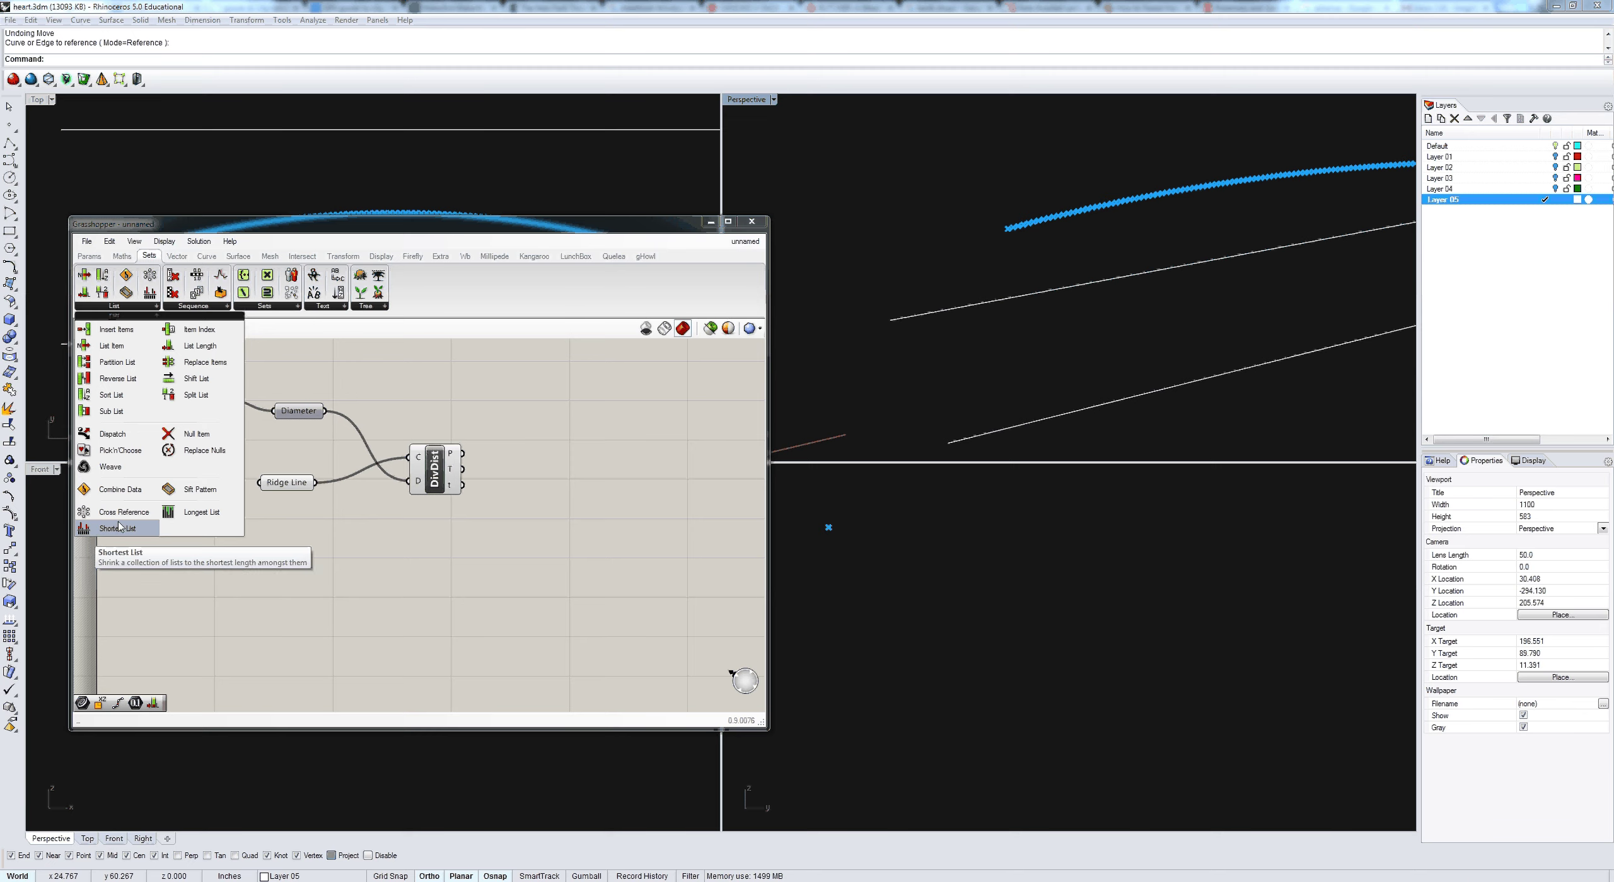
{"action": "left_click", "coordinate": [109, 435]}
{"action": "left_click", "coordinate": [608, 479]}
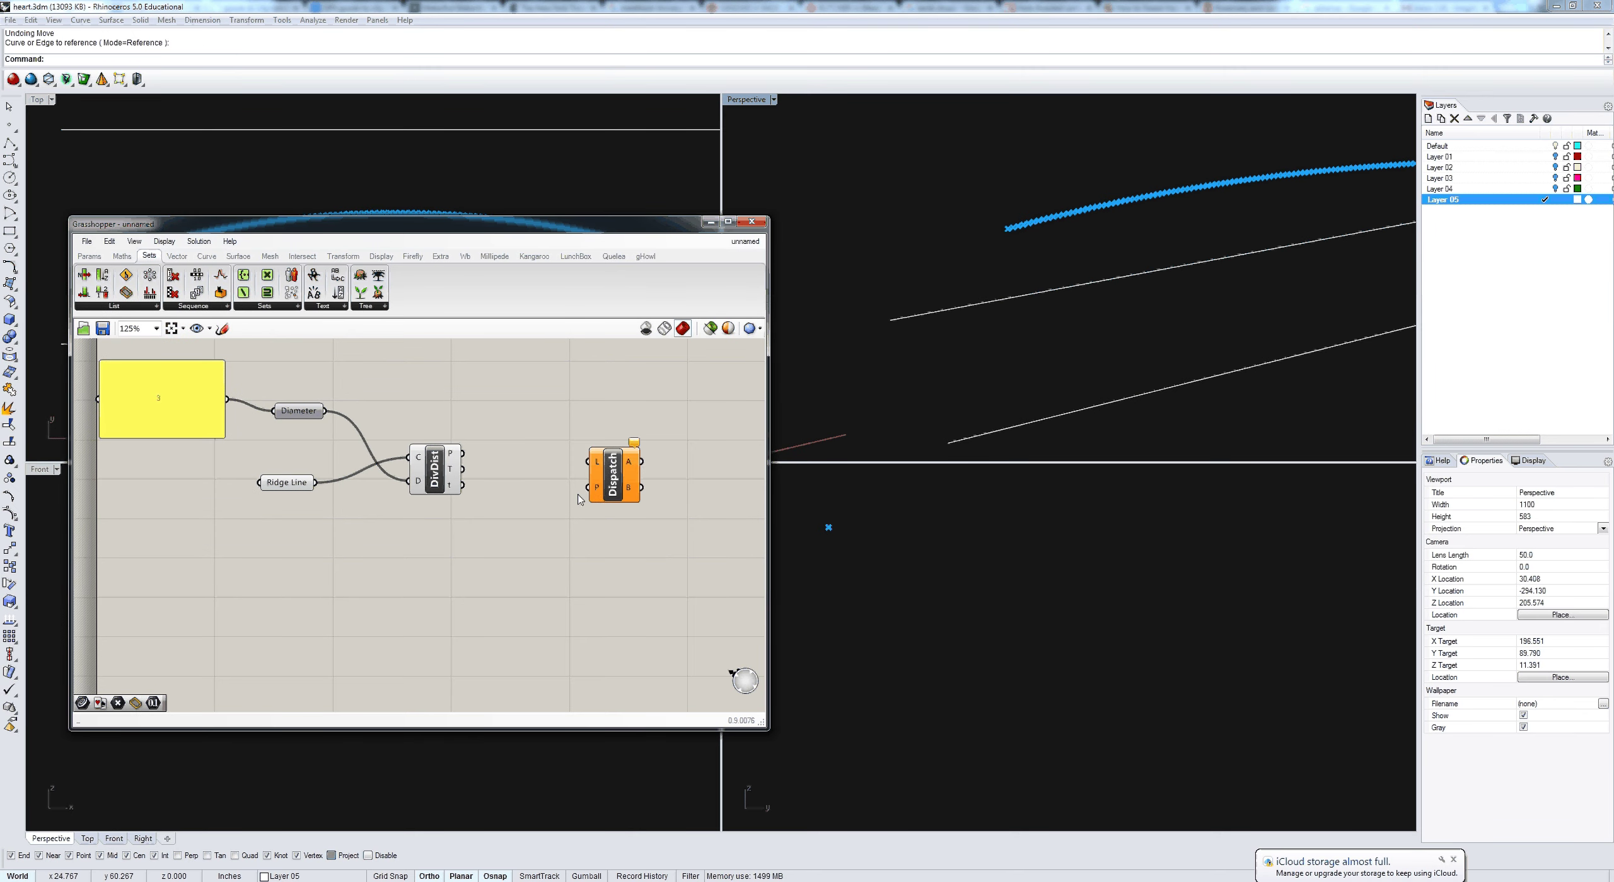
{"action": "left_click_drag", "start_coordinate": [463, 454], "coordinate": [592, 462]}
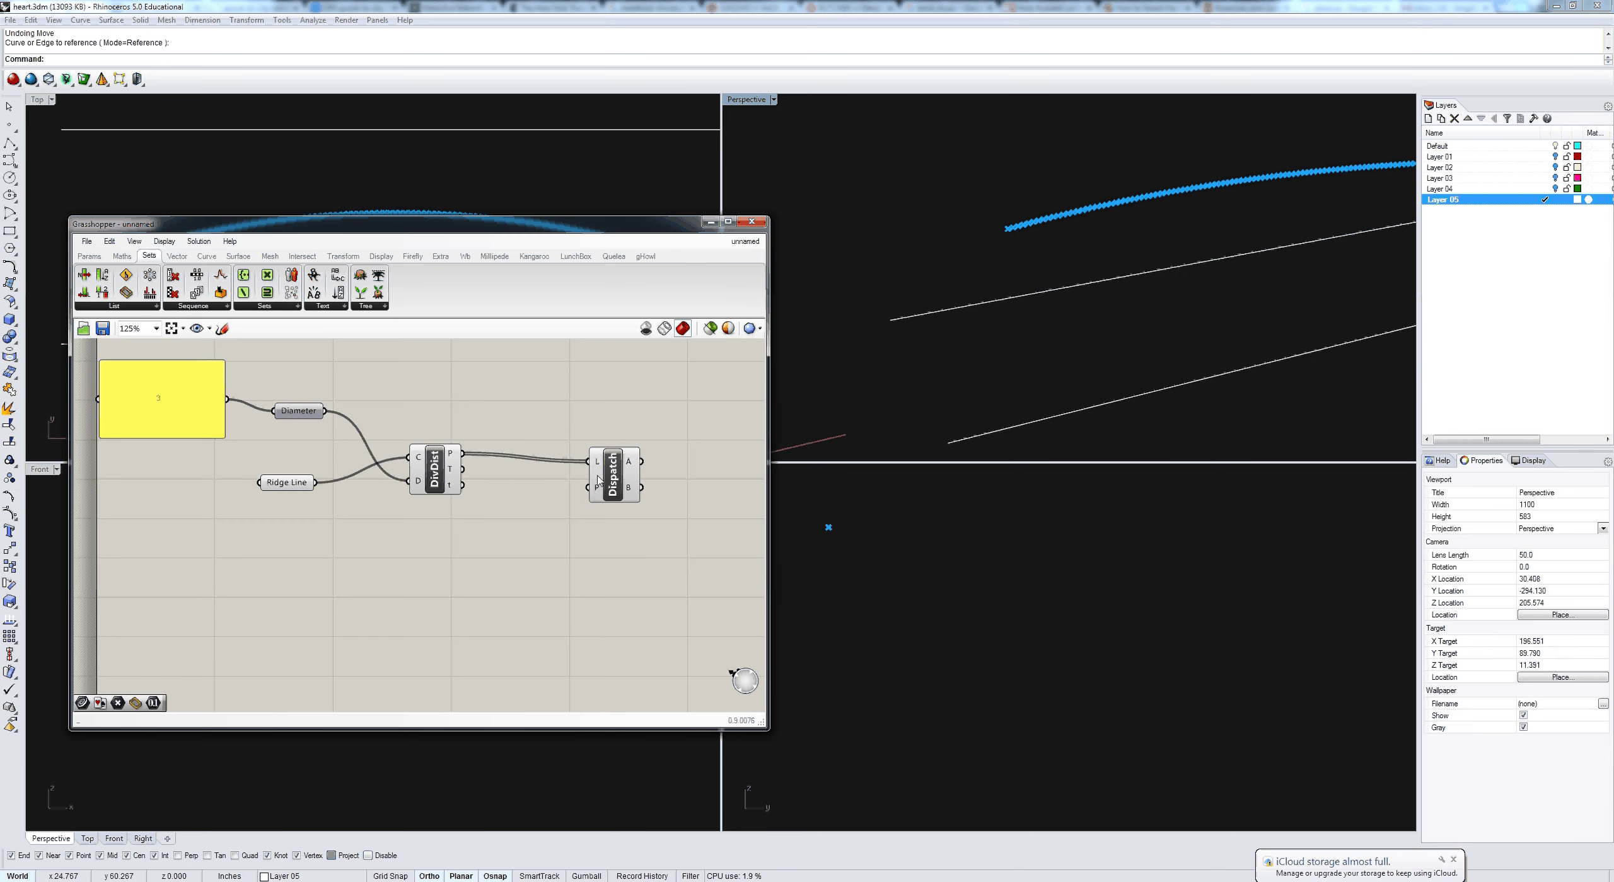
{"action": "mouse_move", "coordinate": [594, 495]}
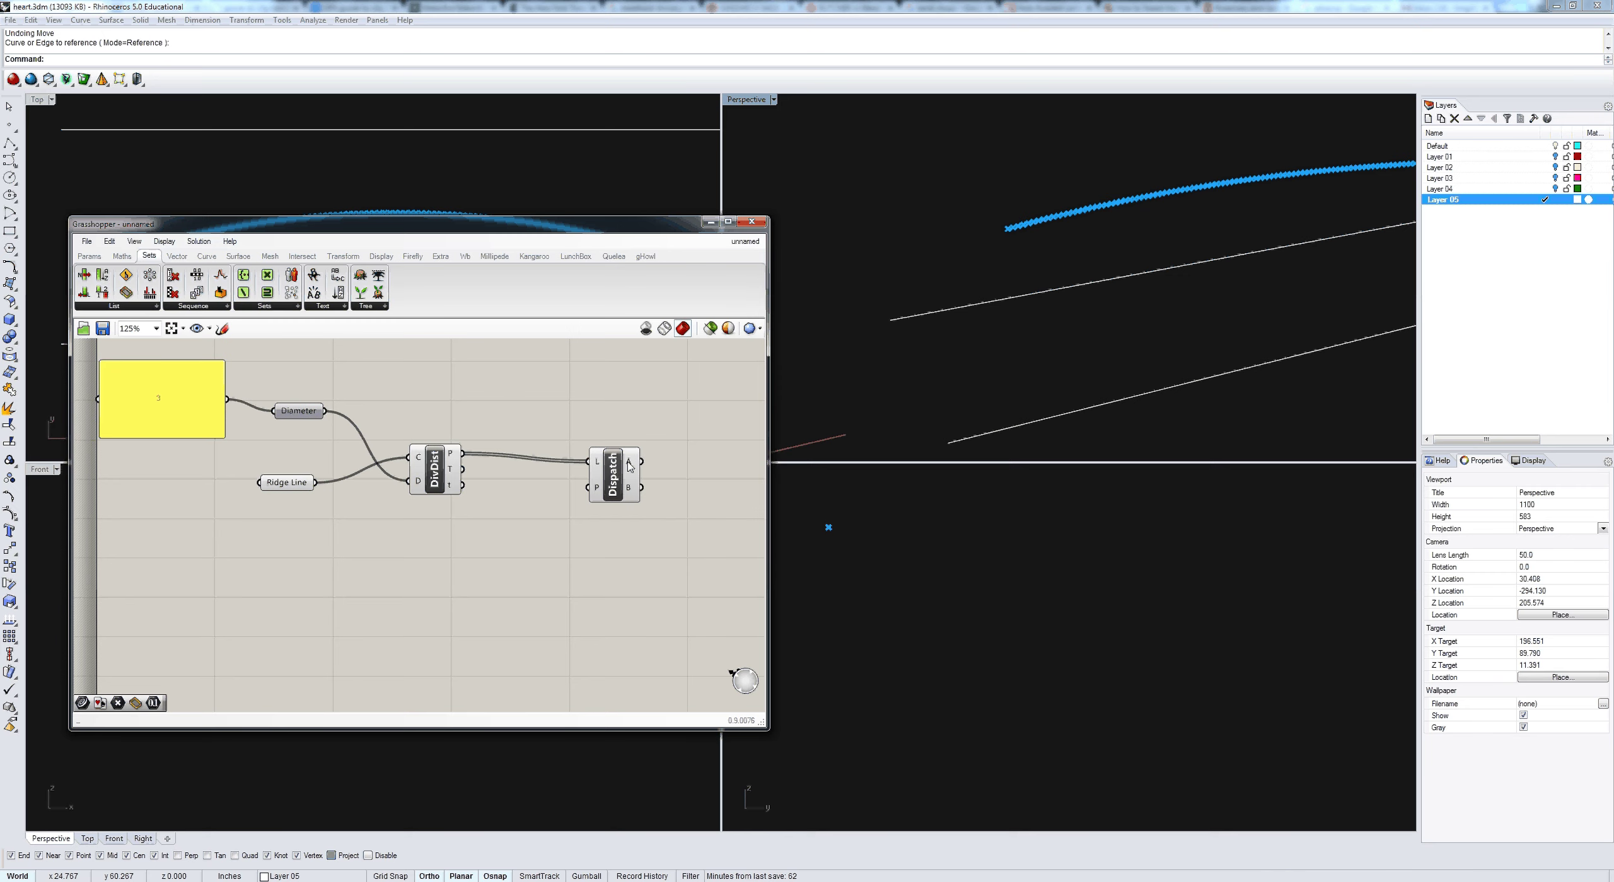
Step: Add a Point parameter connected to Dispatch output A and rename it LeftPoints
{"action": "left_click", "coordinate": [89, 256]}
{"action": "left_click_drag", "start_coordinate": [125, 291], "coordinate": [703, 460]}
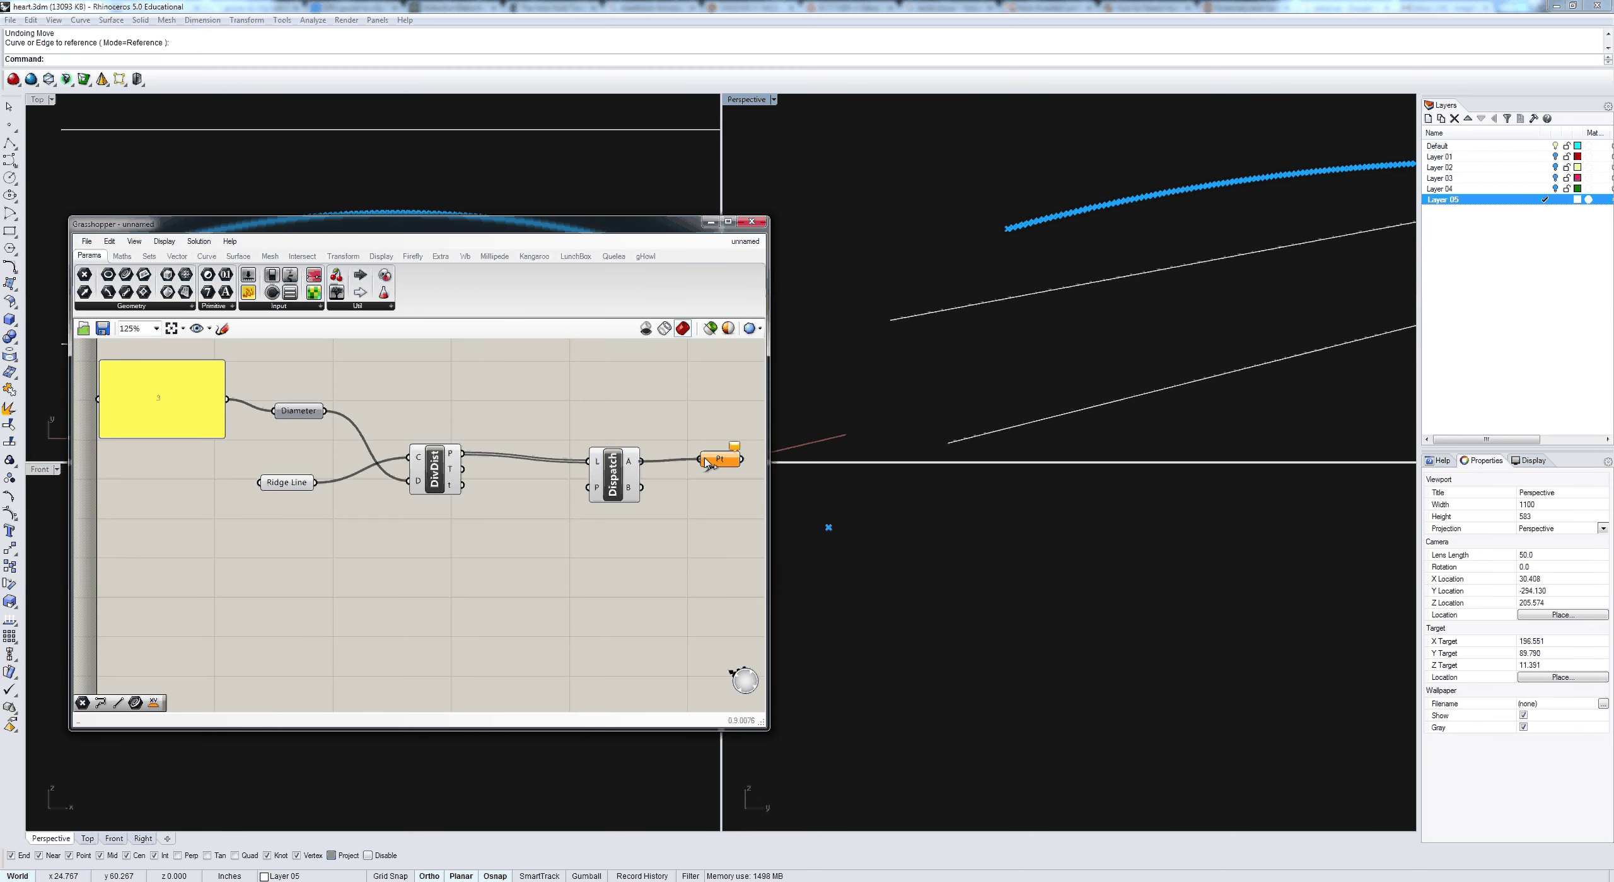
{"action": "left_click", "coordinate": [707, 462]}
{"action": "scroll", "coordinate": [931, 302], "scroll_direction": "up", "scroll_amount": 3}
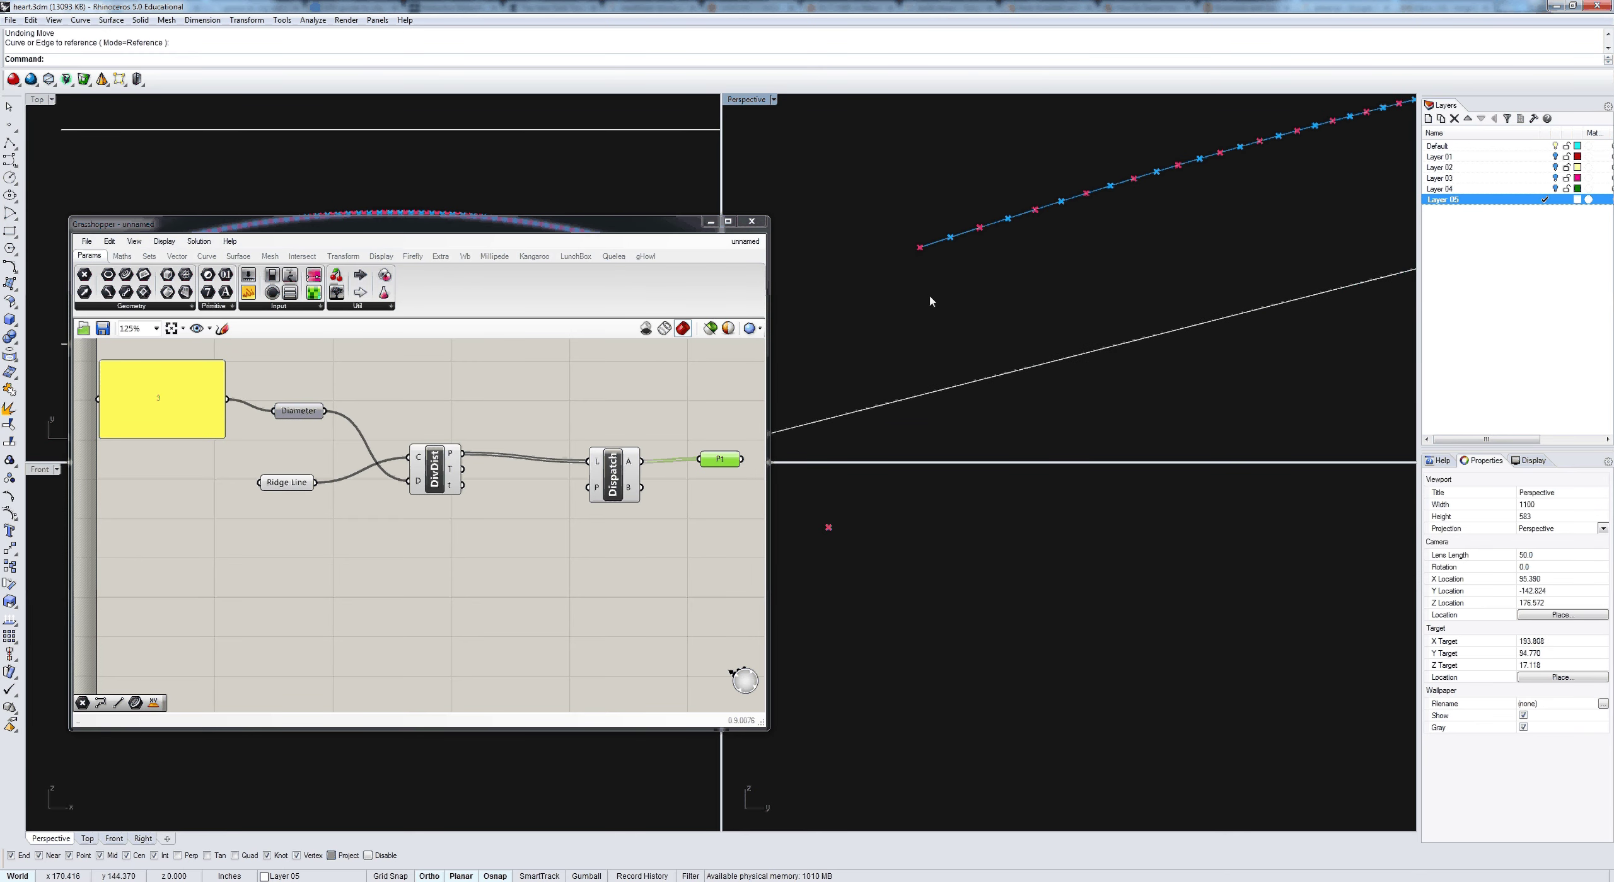
{"action": "right_click", "coordinate": [723, 459]}
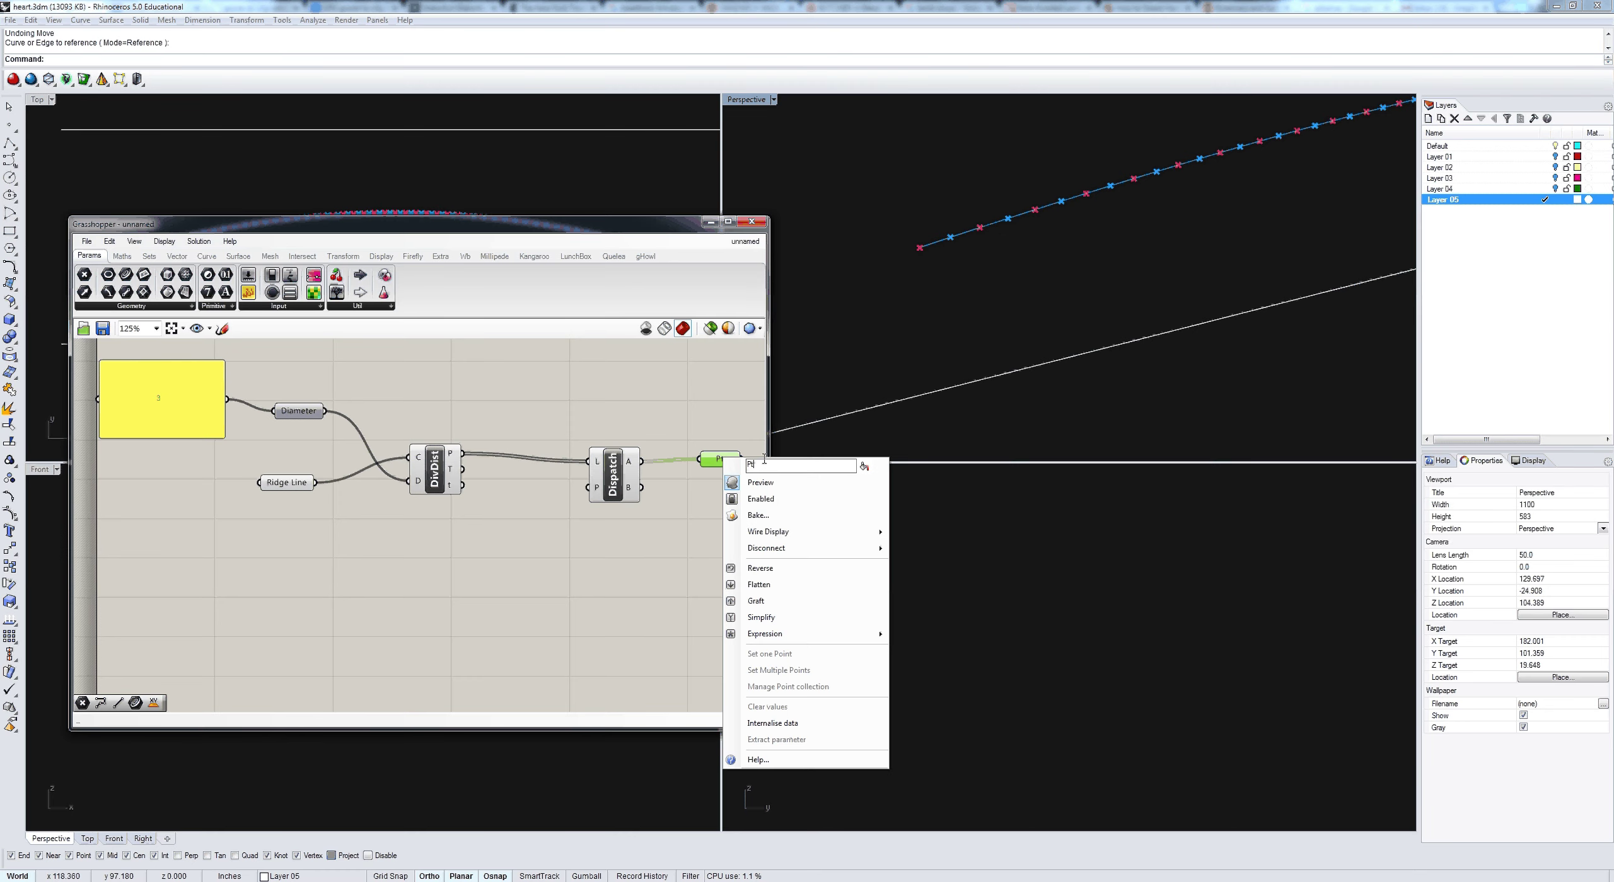
{"action": "type", "text": "LeftPoints"}
{"action": "key", "text": "Return"}
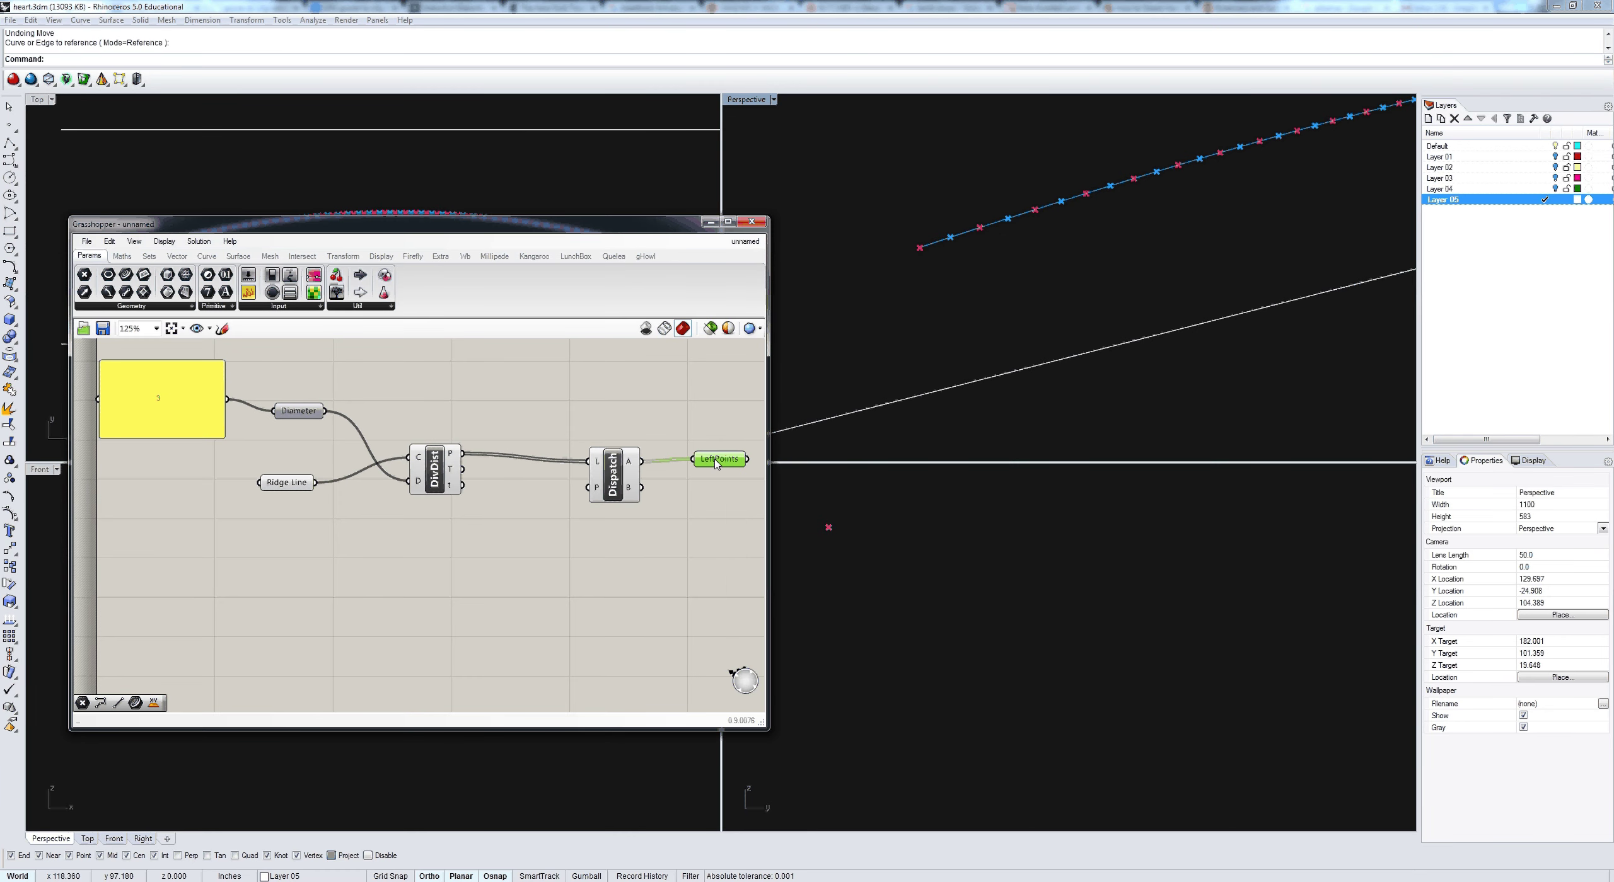
Step: Duplicate the LeftPoints parameter below it, connect the copy to Dispatch output B and rename it RightPoints
{"action": "mouse_move", "coordinate": [716, 465]}
{"action": "left_mouse_down", "text": "alt"}
{"action": "mouse_move", "coordinate": [731, 508]}
{"action": "mouse_move", "coordinate": [723, 486]}
{"action": "left_mouse_up", "text": "alt"}
{"action": "right_click", "coordinate": [713, 494]}
{"action": "type", "text": "RightPoints"}
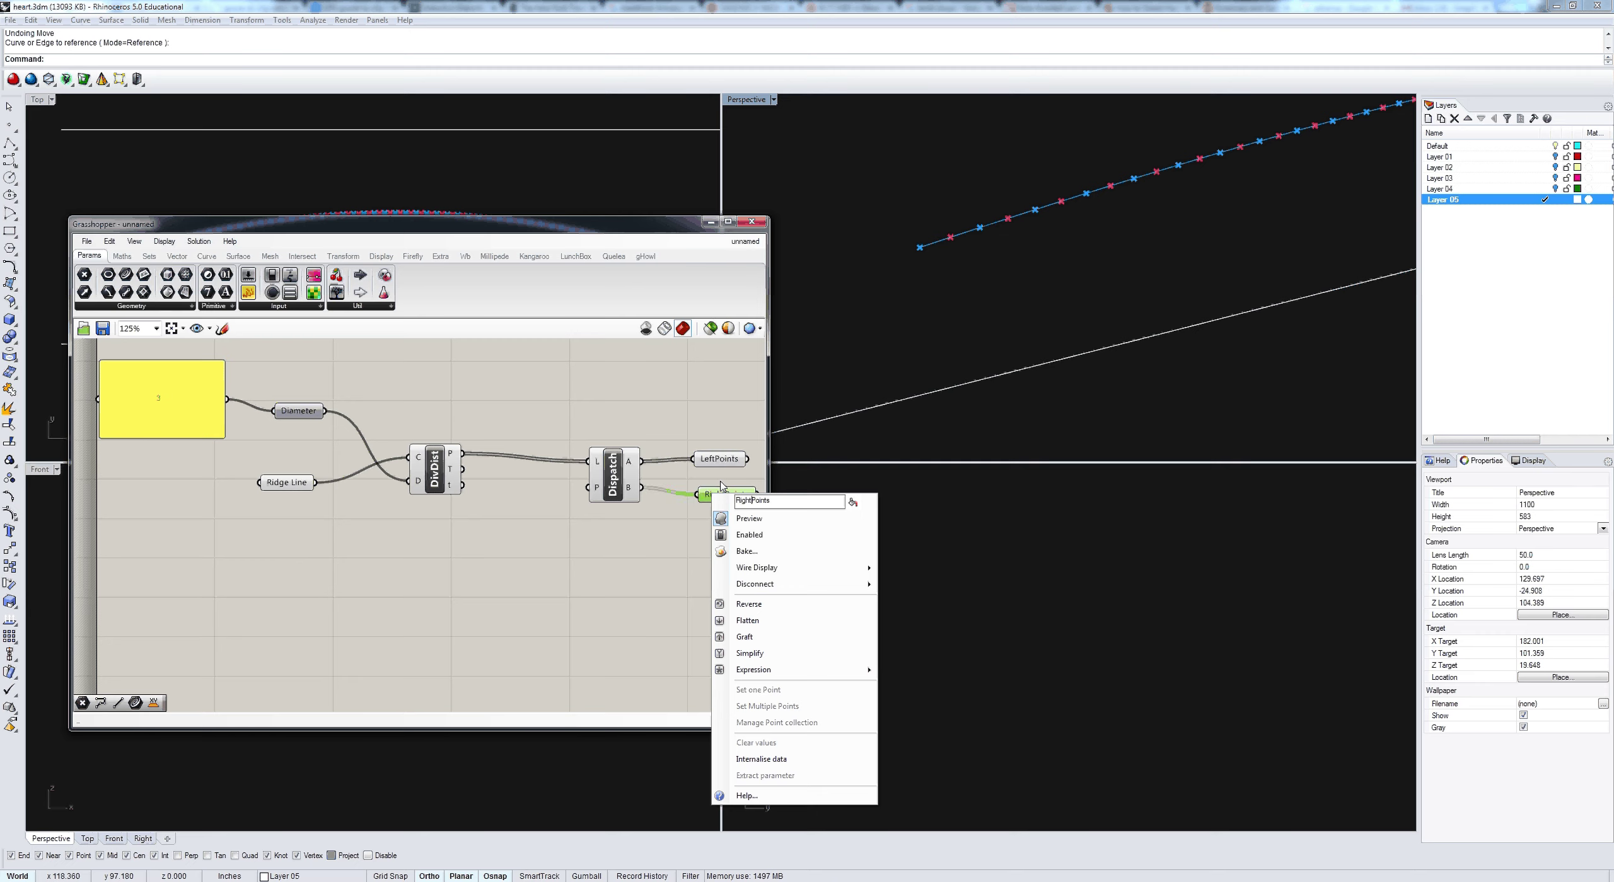
{"action": "key", "text": "Return"}
Step: Add a panel with the lines true, true and false, and connect it to the Dispatch pattern input
{"action": "left_click_drag", "start_coordinate": [247, 291], "coordinate": [522, 410]}
{"action": "double_click", "coordinate": [521, 409]}
{"action": "type", "text": "tru"}
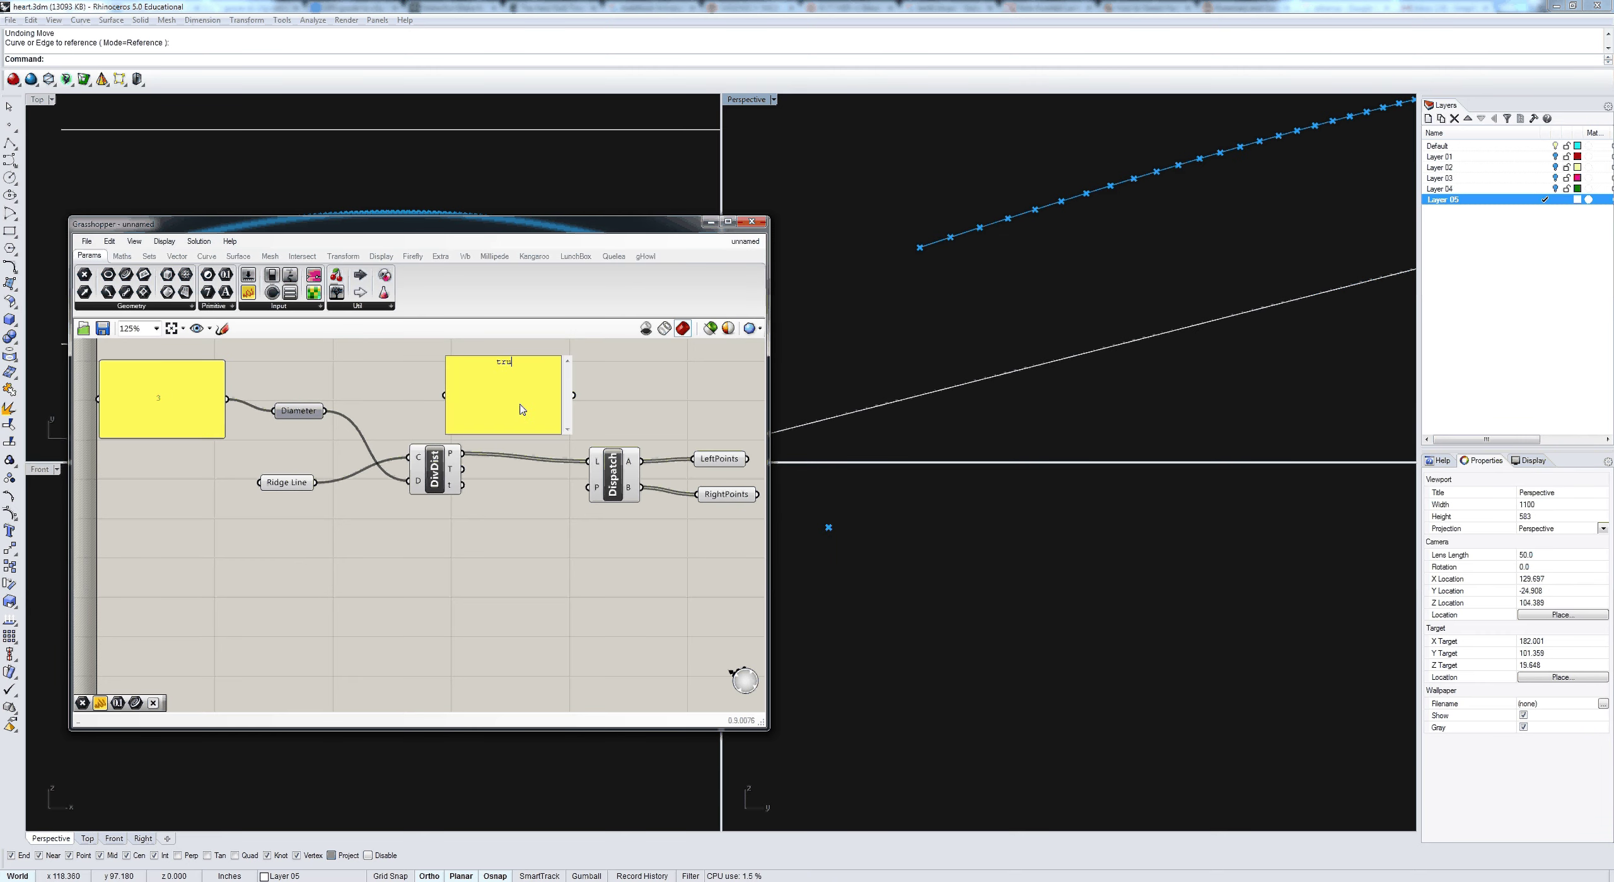
{"action": "type", "text": "e"}
{"action": "key", "text": "Return"}
{"action": "type", "text": "true"}
{"action": "key", "text": "Return"}
{"action": "type", "text": "false"}
{"action": "left_click", "coordinate": [574, 403]}
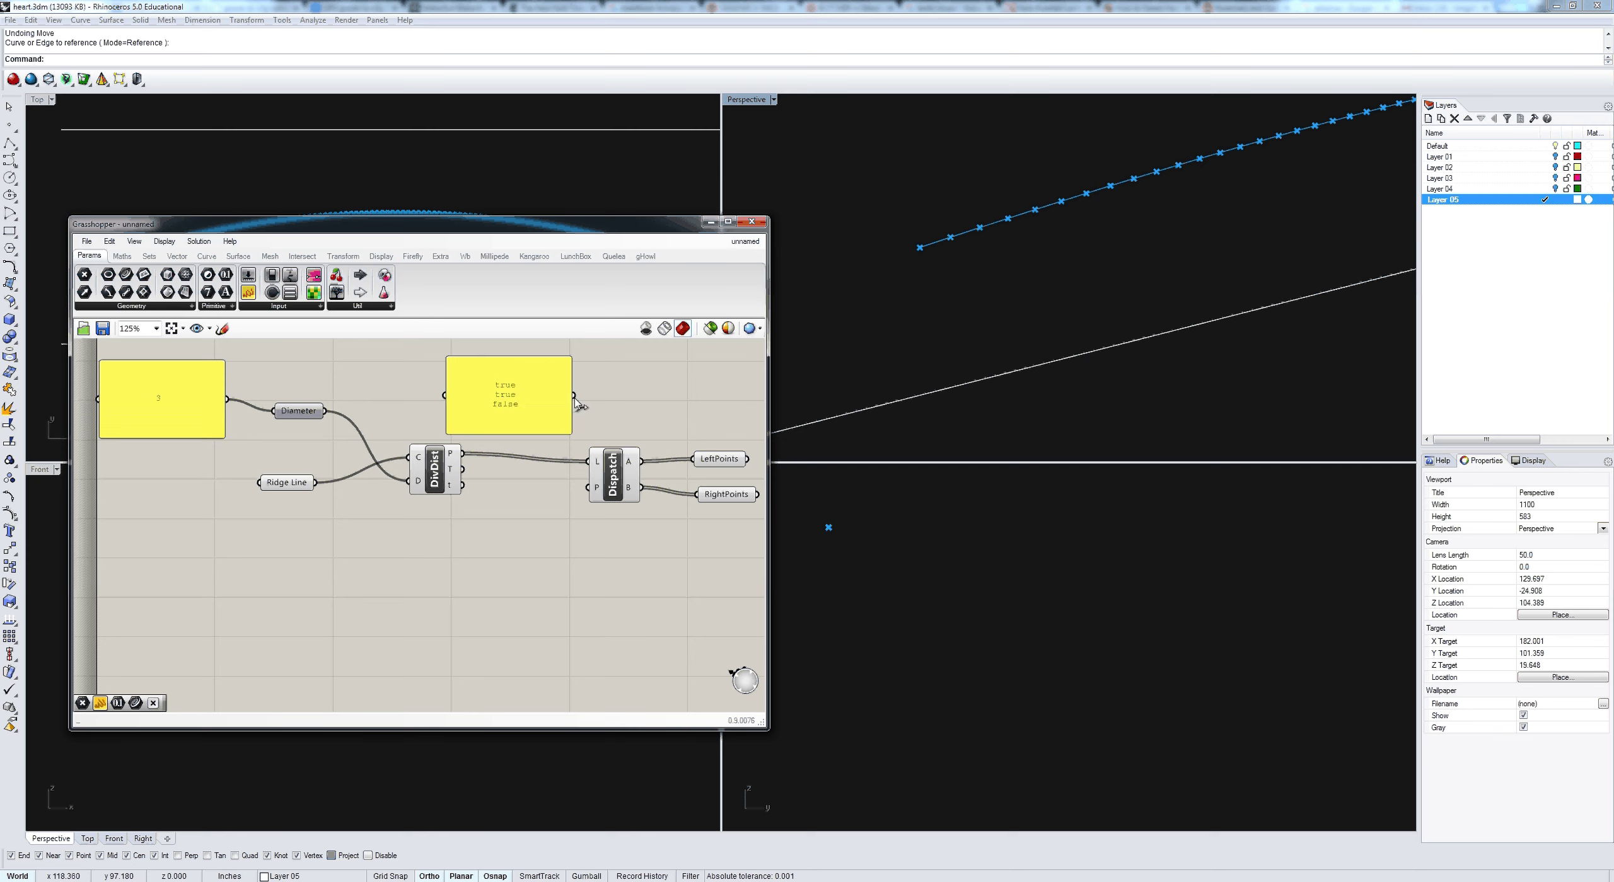
{"action": "left_click_drag", "start_coordinate": [574, 399], "coordinate": [590, 493]}
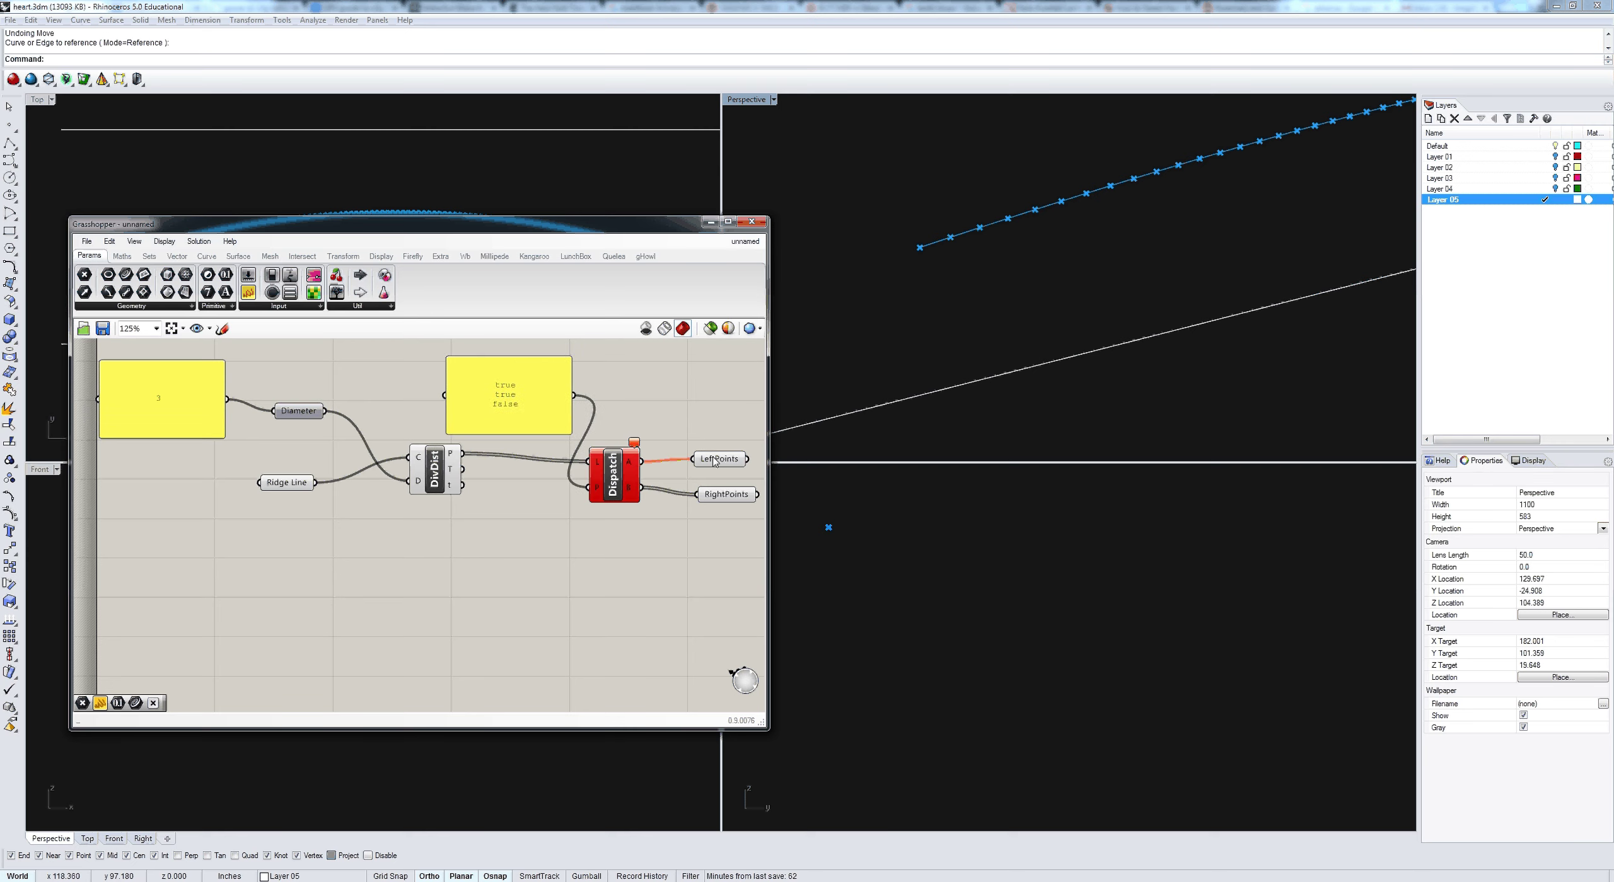
Step: Turn off Multiline Data for the pattern panel and inspect the LeftPoints and RightPoints sets in the viewport
{"action": "right_click", "coordinate": [518, 401]}
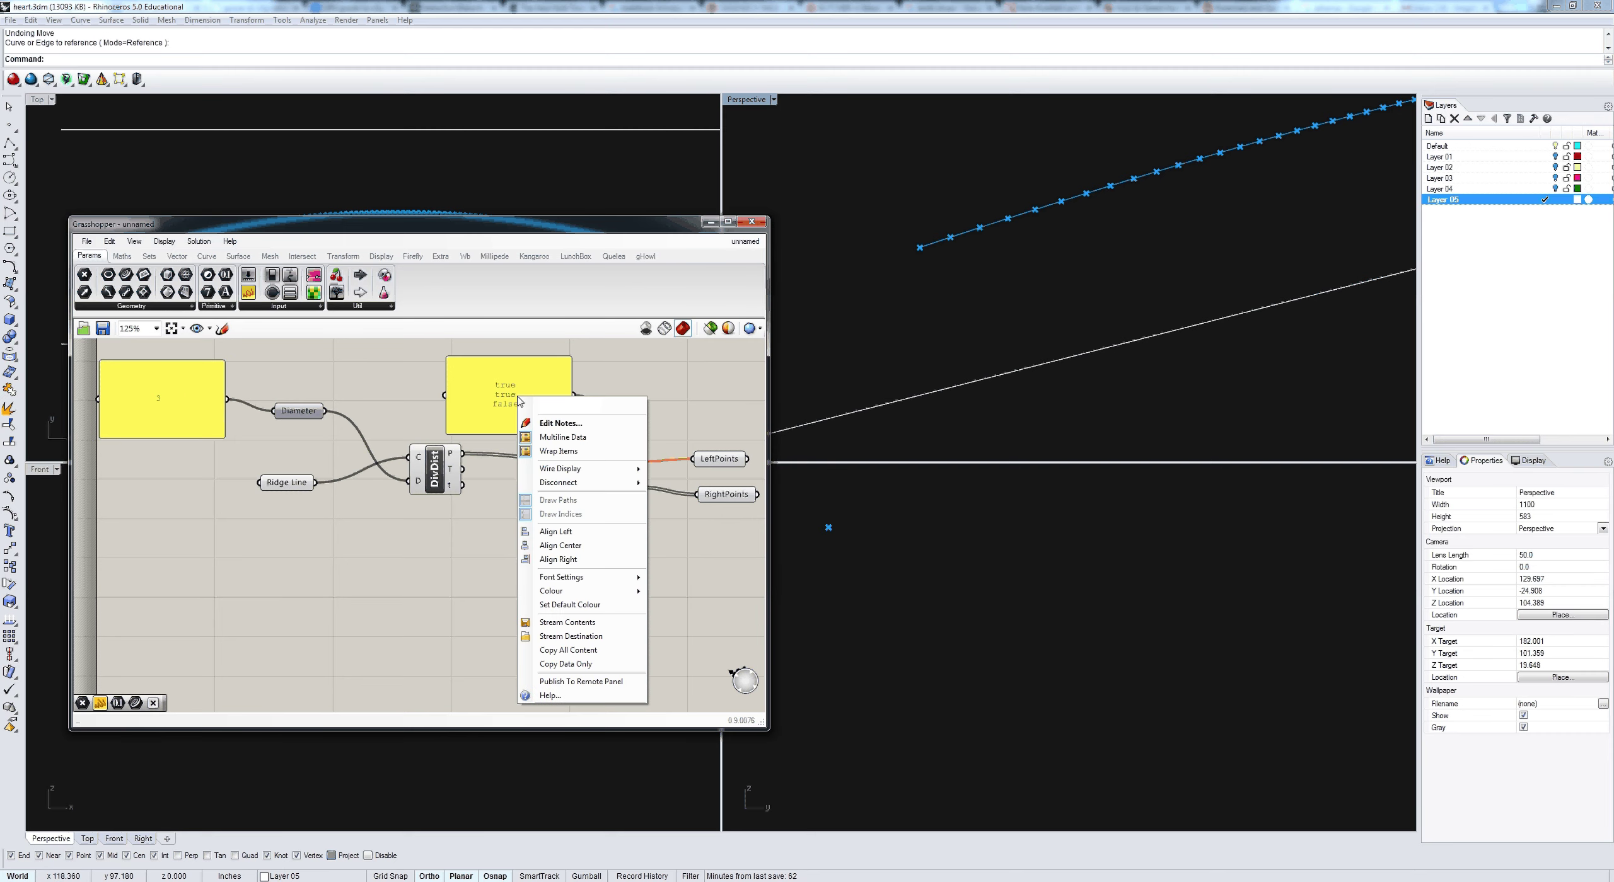
{"action": "left_click", "coordinate": [555, 437]}
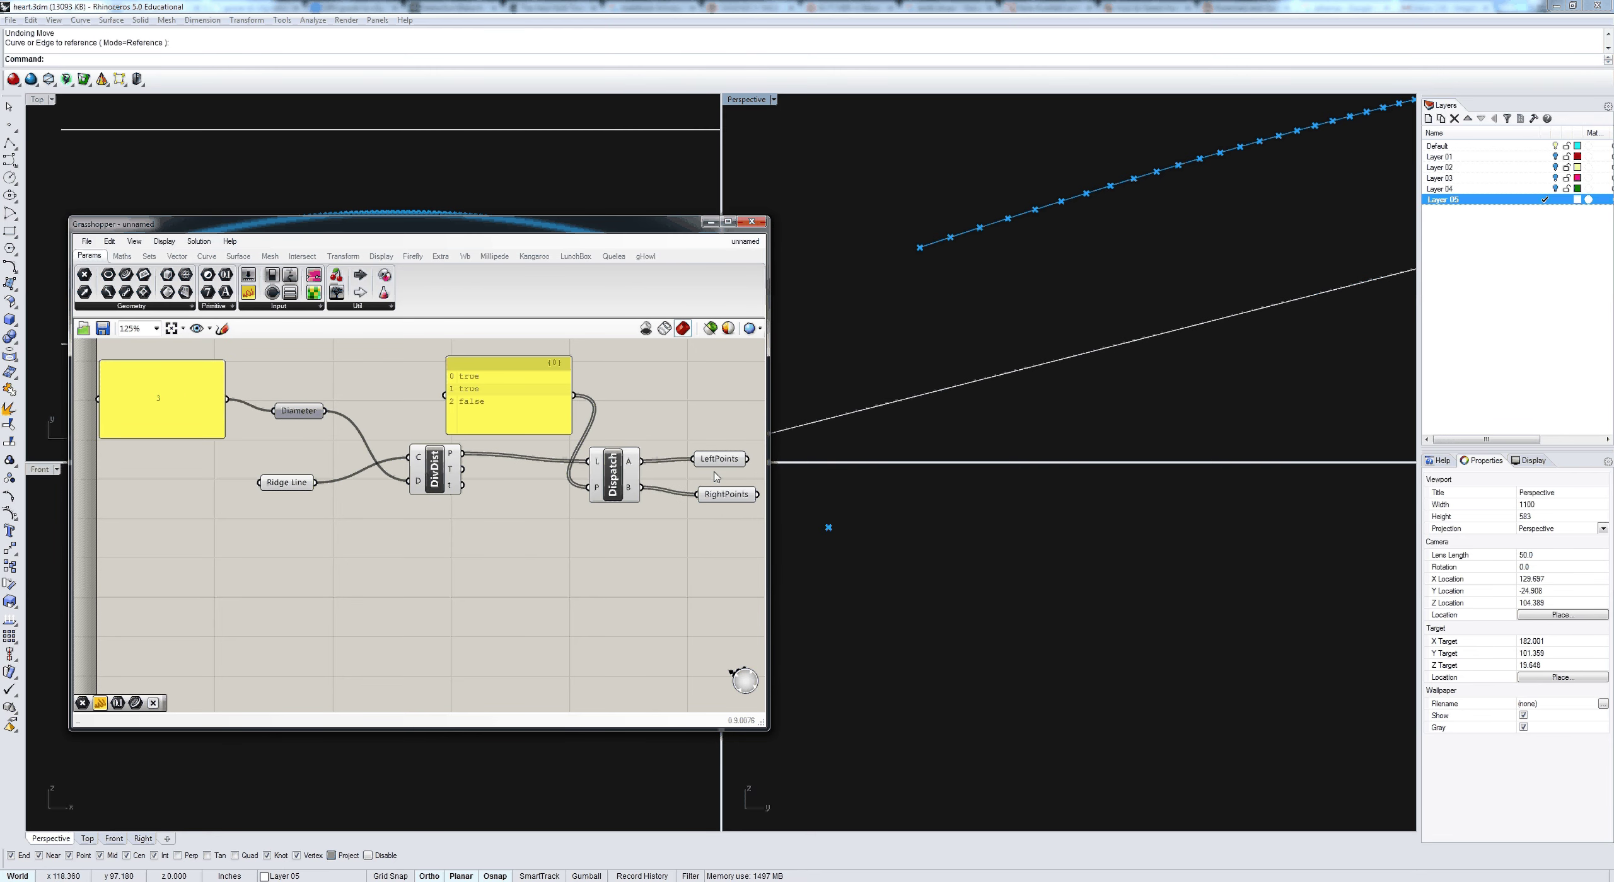
{"action": "left_click", "coordinate": [718, 460]}
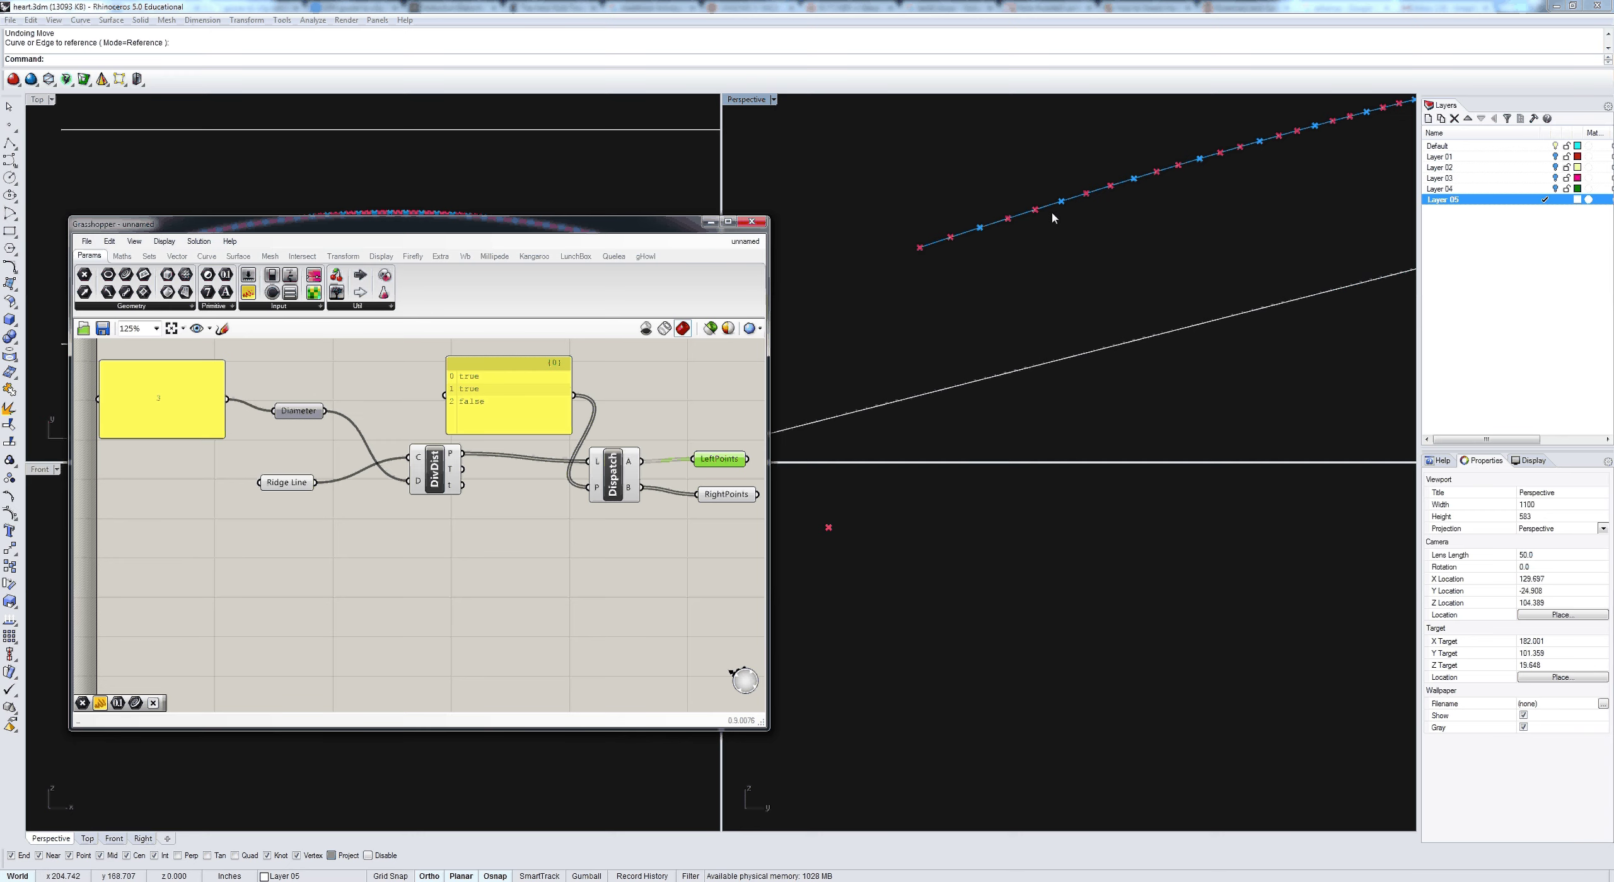
{"action": "left_click", "coordinate": [726, 494]}
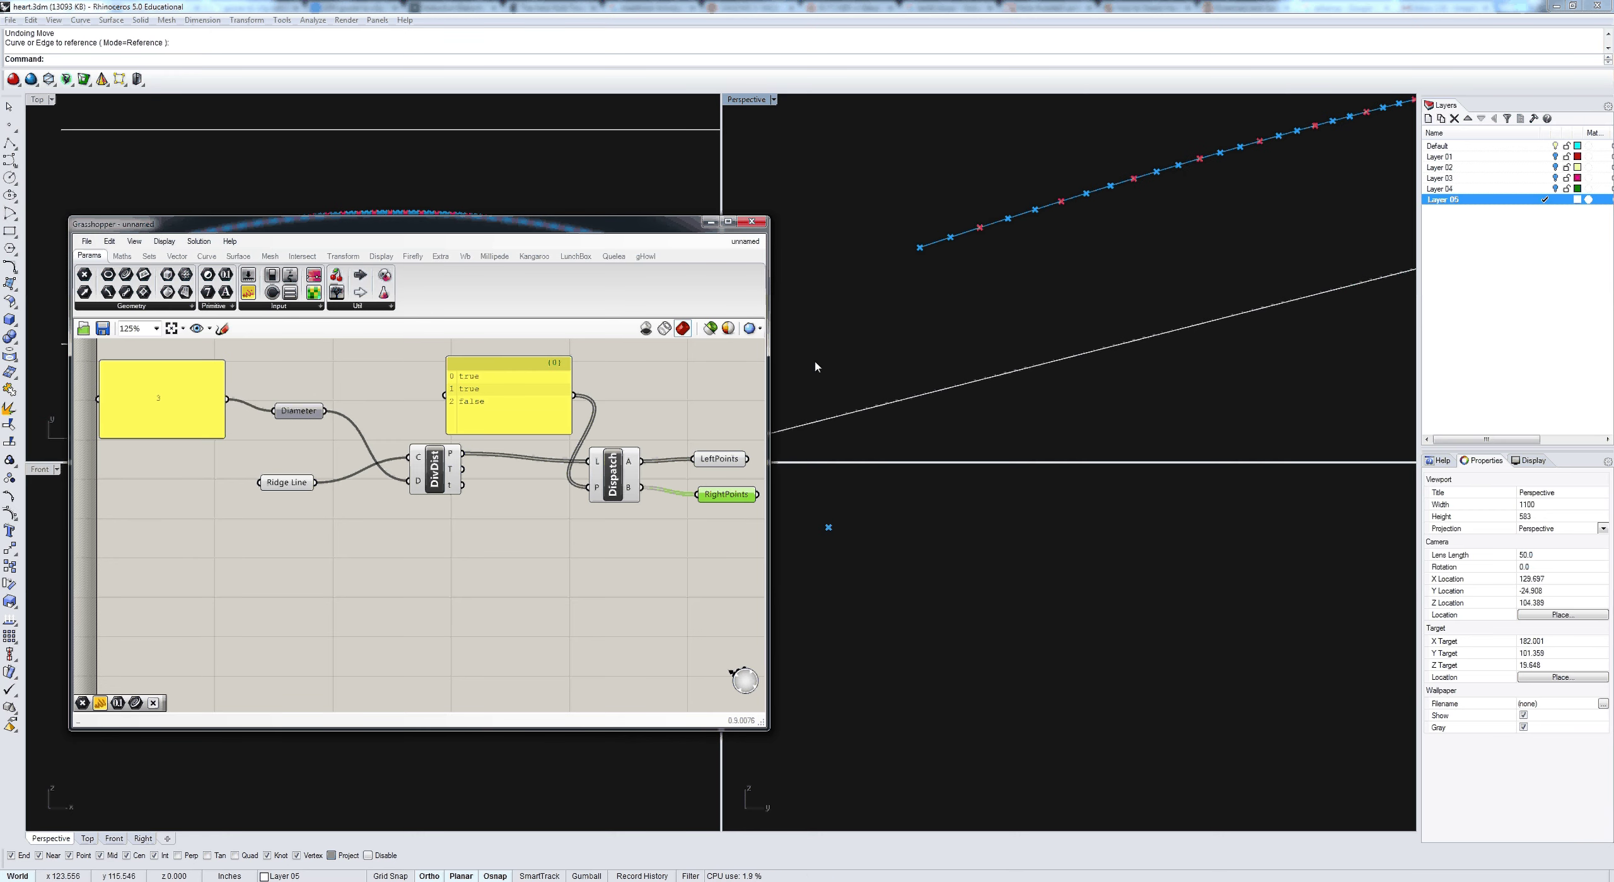
Step: Reduce the pattern panel to the lines true and false, and compare the LeftPoints and RightPoints sets
{"action": "double_click", "coordinate": [498, 408]}
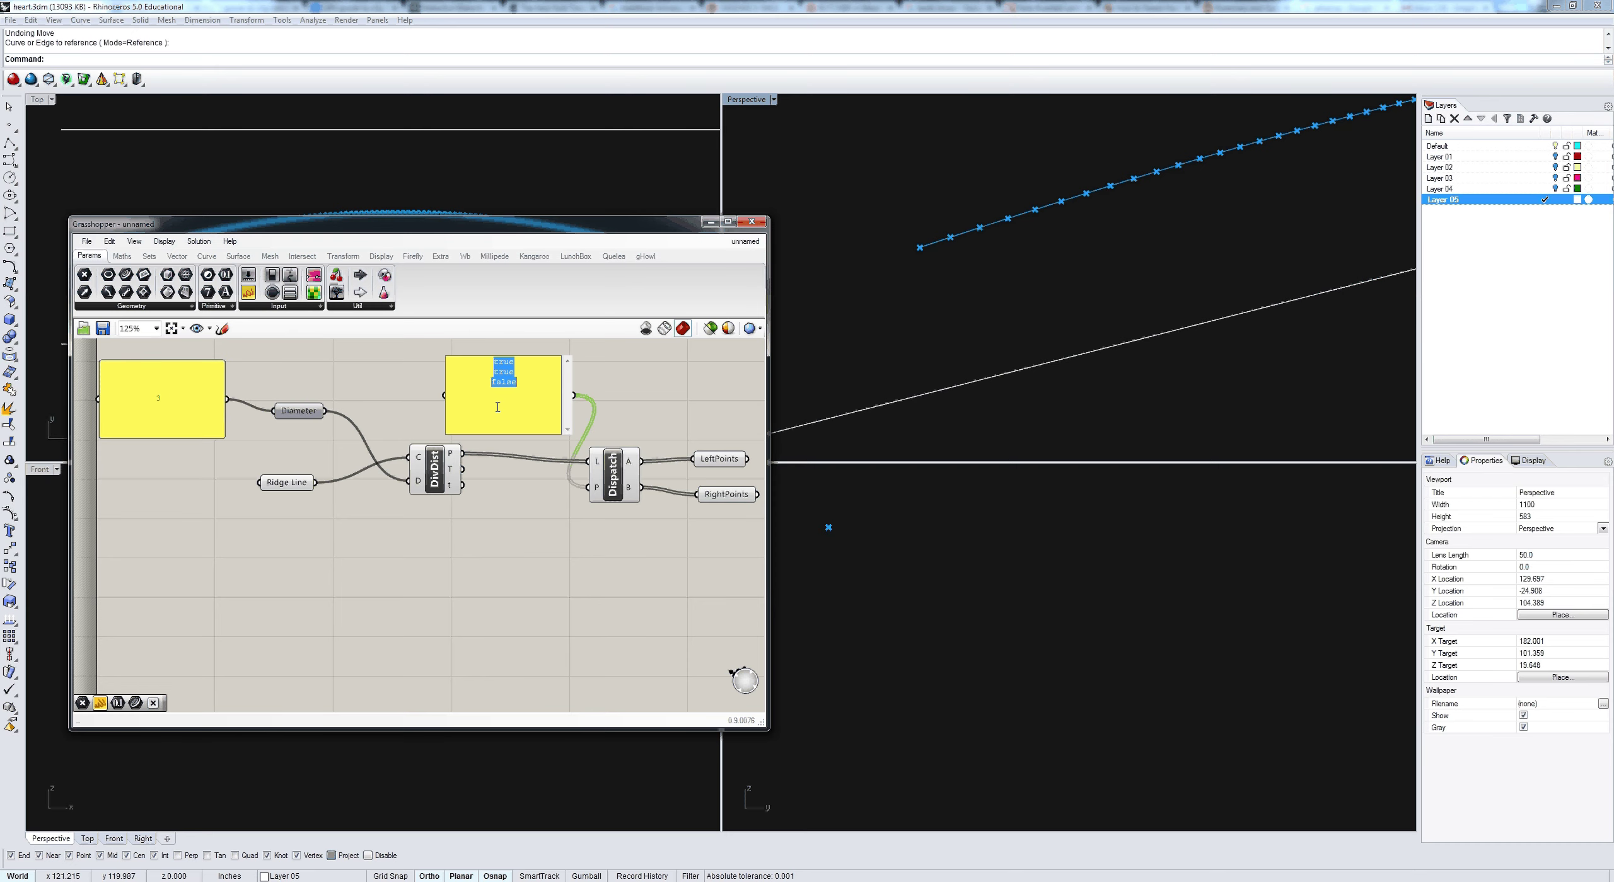
{"action": "left_click", "coordinate": [522, 376]}
{"action": "key", "text": "BackSpace"}
{"action": "key", "text": "BackSpace"}
{"action": "key", "text": "BackSpace"}
{"action": "key", "text": "BackSpace"}
{"action": "key", "text": "BackSpace"}
{"action": "left_click", "coordinate": [522, 525]}
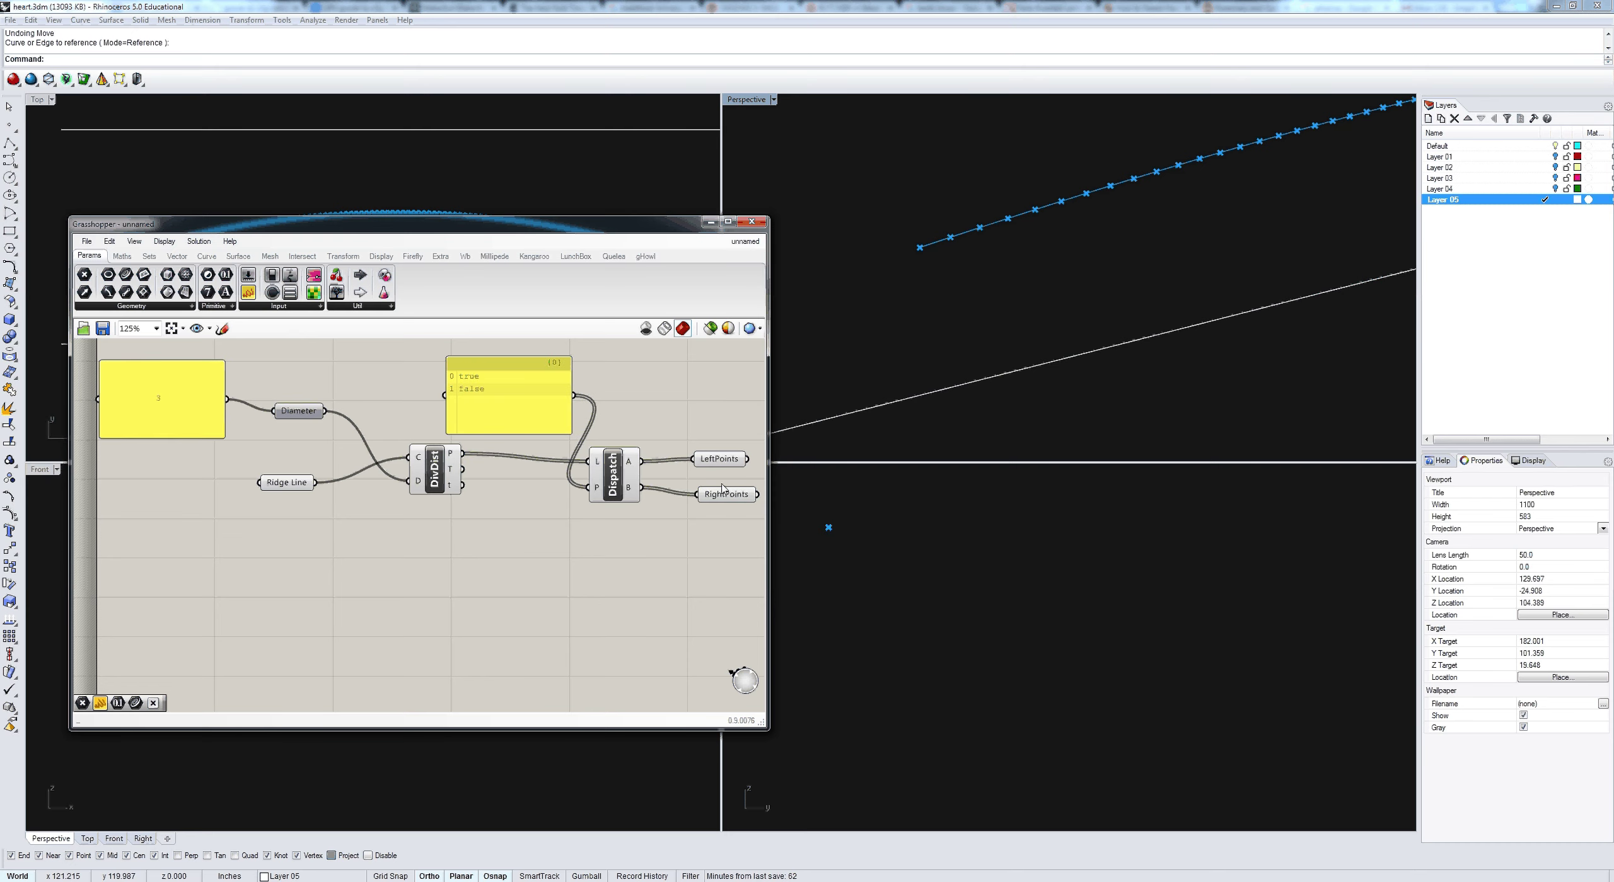
{"action": "left_click", "coordinate": [708, 460]}
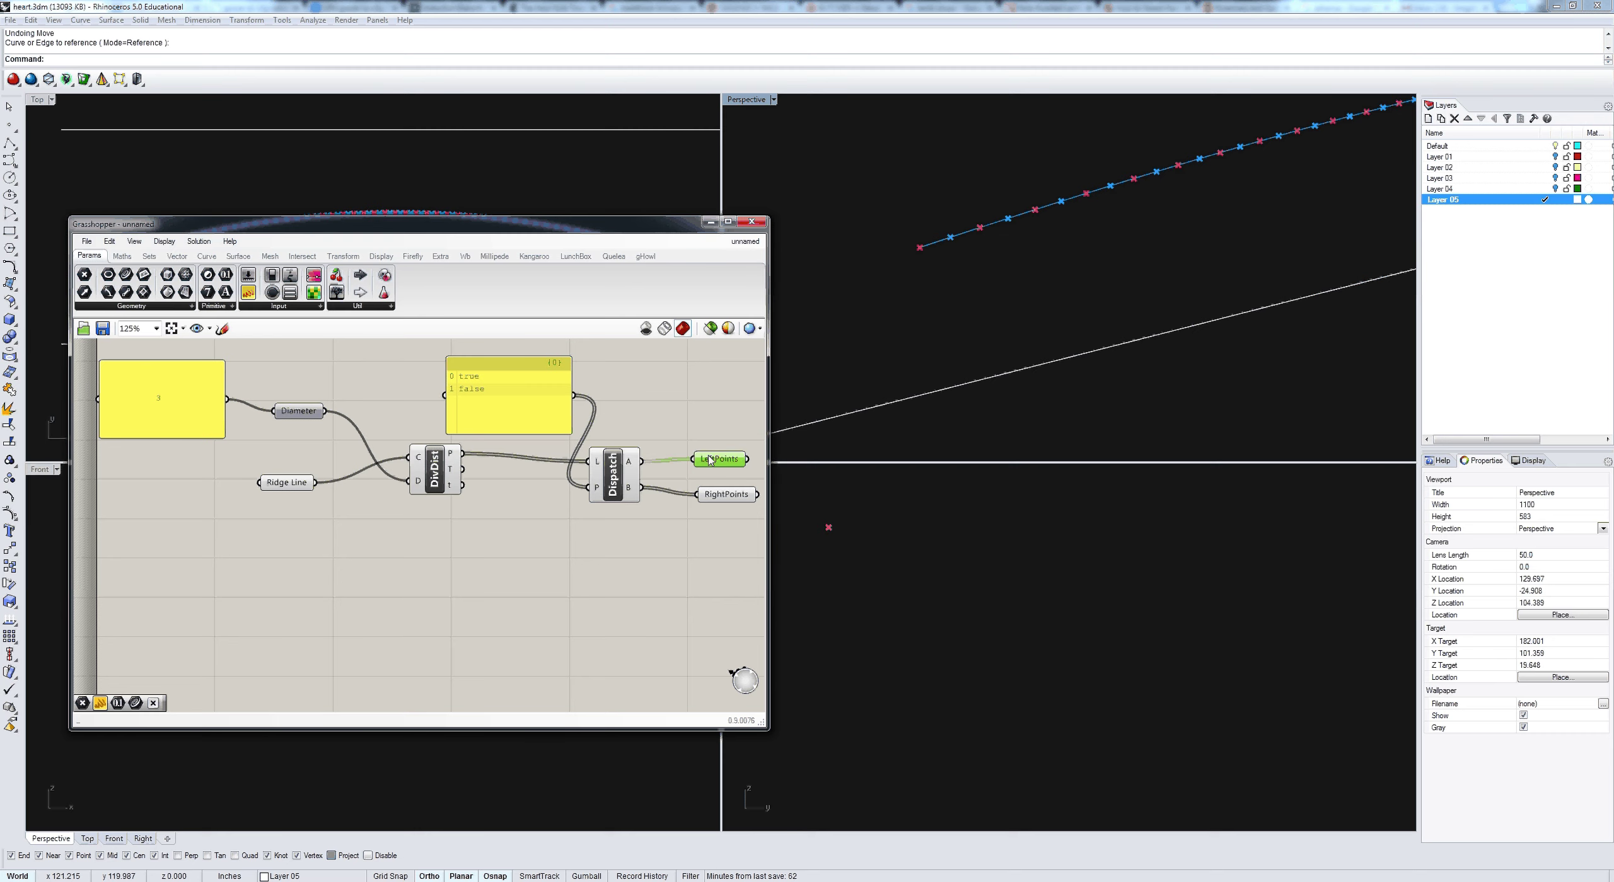
{"action": "left_click", "coordinate": [724, 497]}
{"action": "left_click", "coordinate": [718, 458]}
{"action": "left_click", "coordinate": [712, 495]}
Step: Add a Curve parameter in the empty canvas area below Ridge Line and rename it Right Curve
{"action": "scroll", "coordinate": [697, 596], "scroll_direction": "down", "scroll_amount": 3}
{"action": "right_click_drag", "start_coordinate": [697, 596], "coordinate": [536, 573]}
{"action": "left_click", "coordinate": [432, 586]}
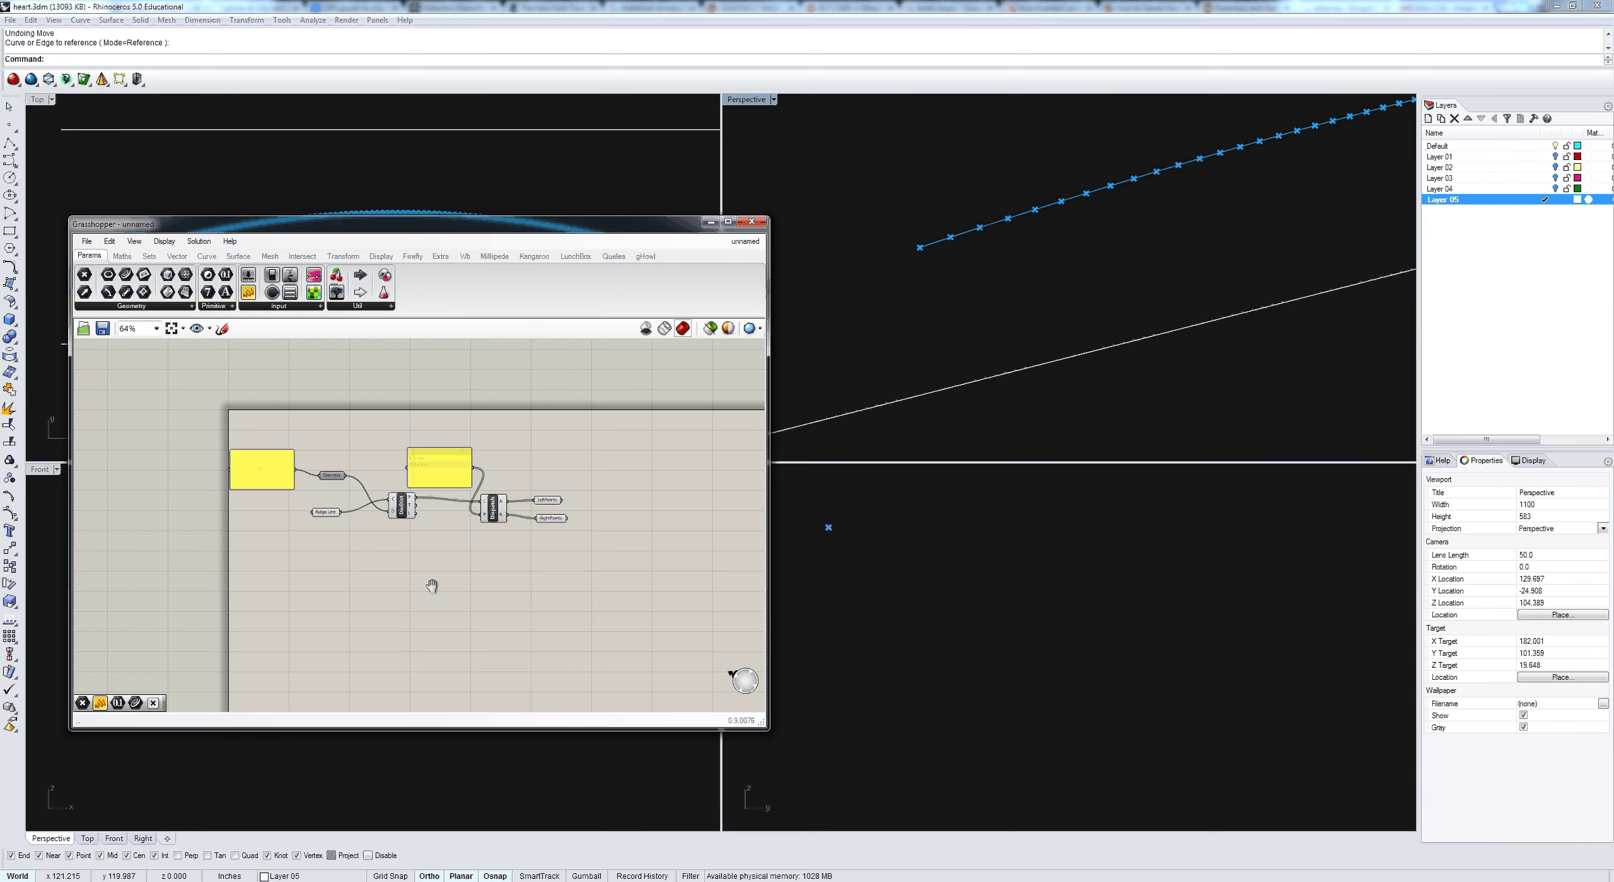
{"action": "right_click_drag", "start_coordinate": [432, 586], "coordinate": [388, 539]}
{"action": "right_click_drag", "start_coordinate": [1011, 302], "coordinate": [1021, 297]}
{"action": "scroll", "coordinate": [1021, 297], "scroll_direction": "down", "scroll_amount": 6}
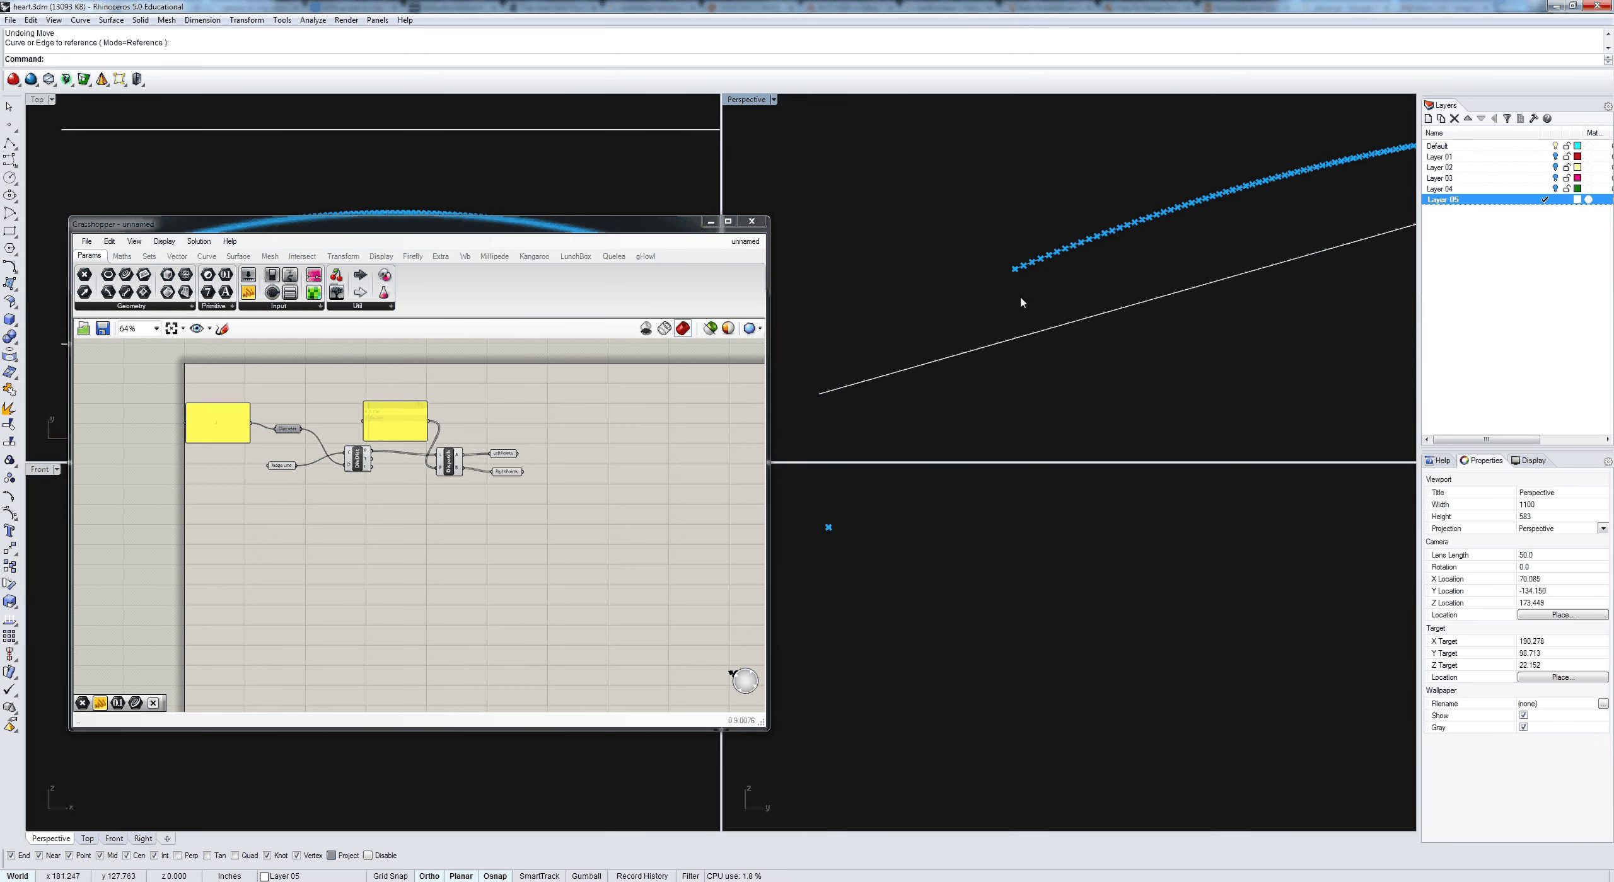
{"action": "scroll", "coordinate": [1018, 315], "scroll_direction": "down", "scroll_amount": 5}
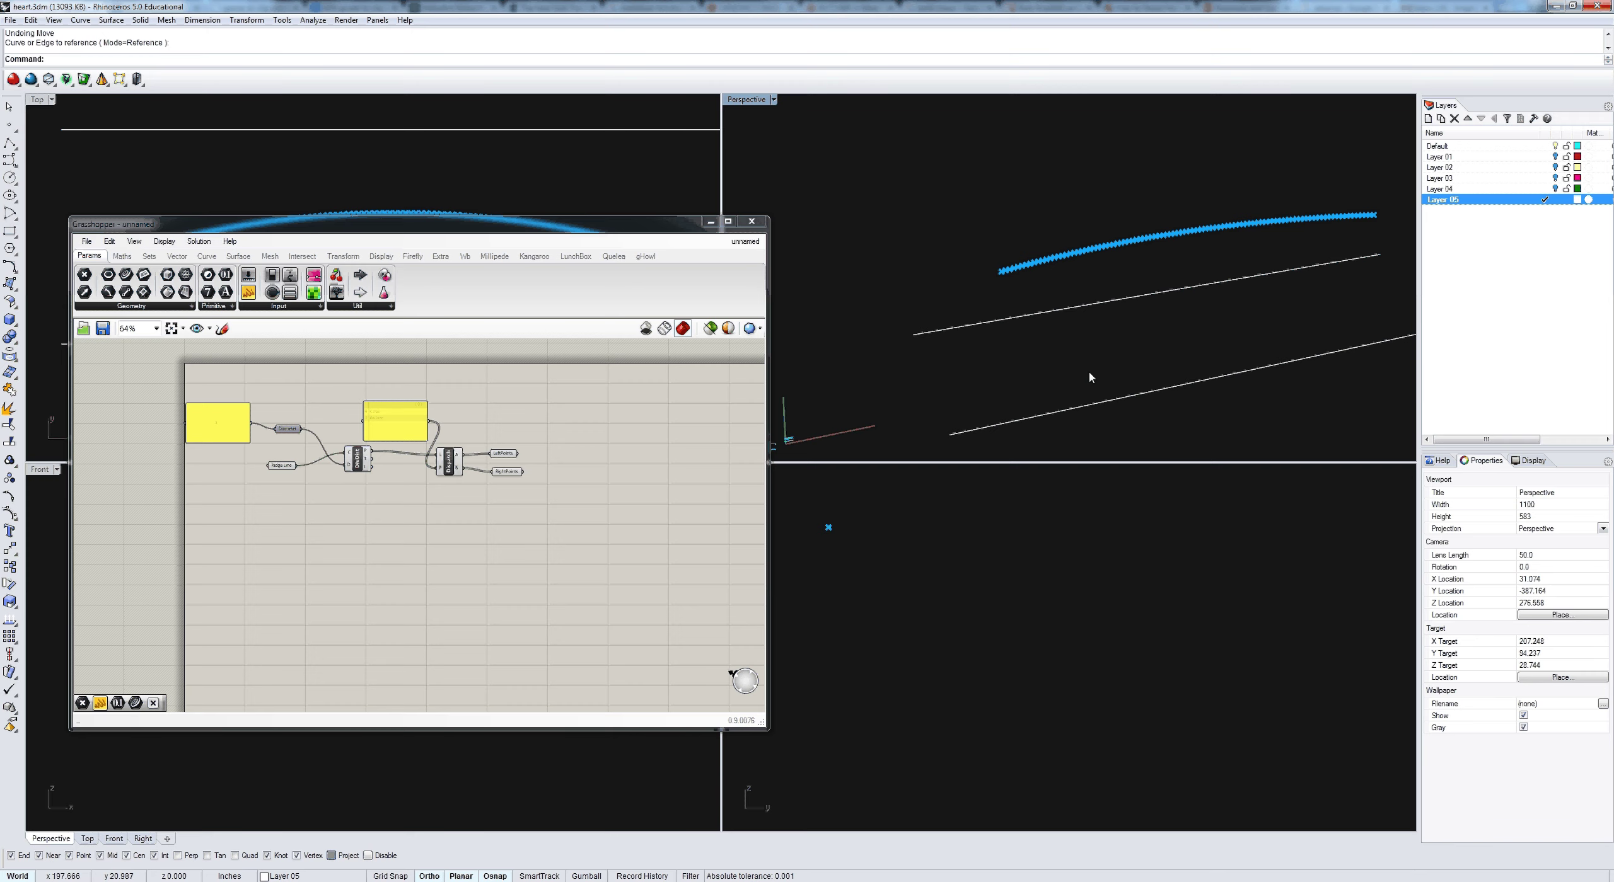
{"action": "left_click", "coordinate": [126, 275]}
{"action": "left_click", "coordinate": [260, 516]}
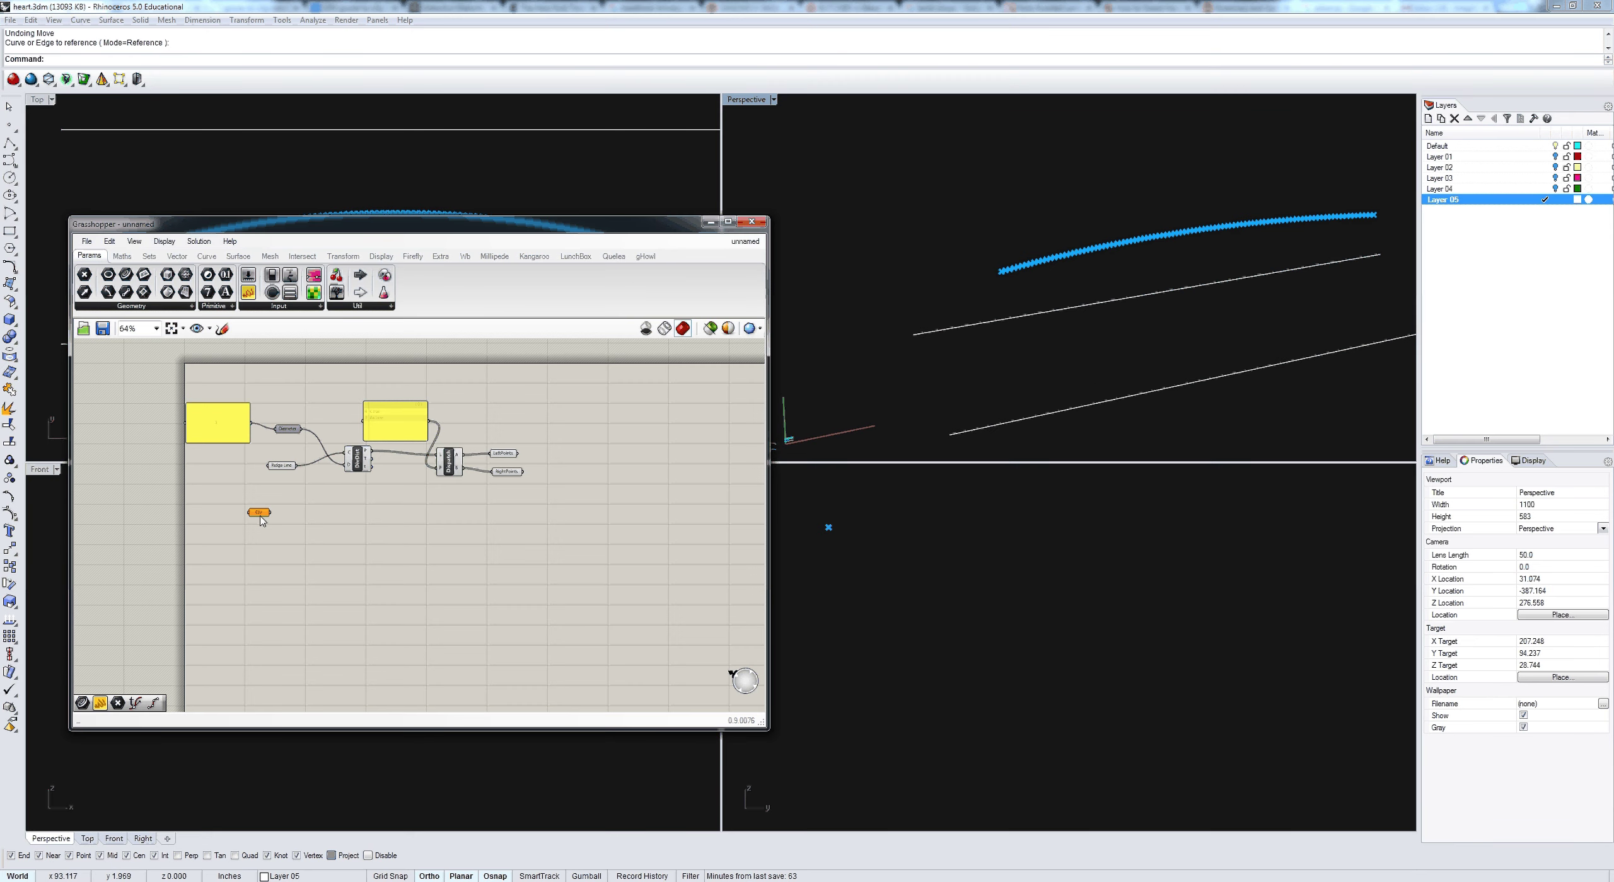
{"action": "right_click", "coordinate": [260, 516]}
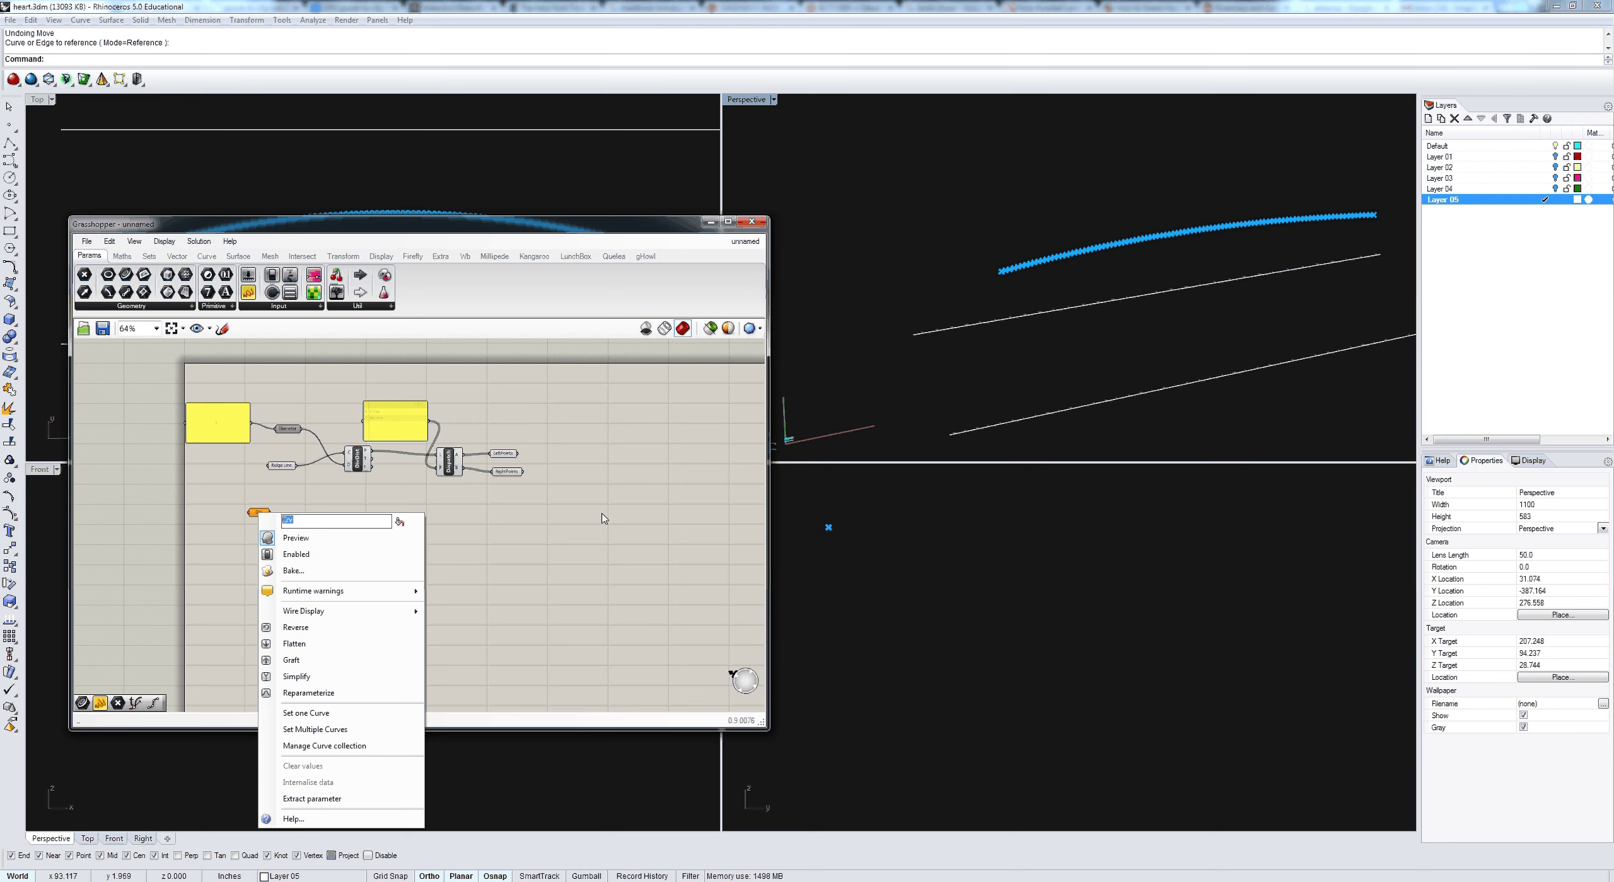
{"action": "type", "text": "Right Curve"}
{"action": "left_click", "coordinate": [529, 582]}
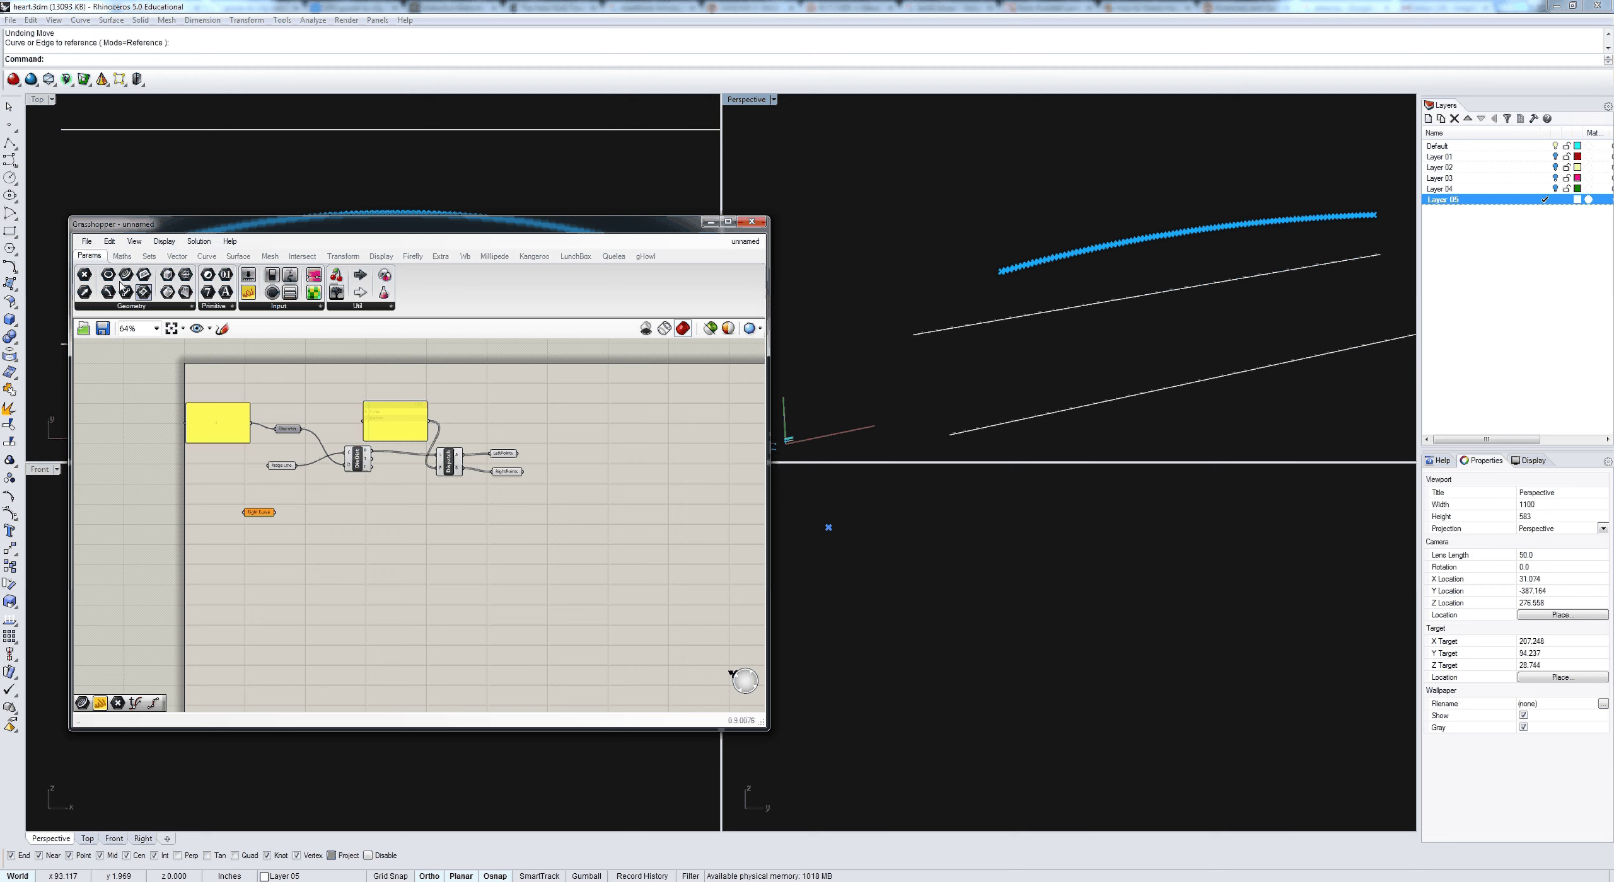
Step: Add a second Curve parameter below Right Curve and rename it Left Curve
{"action": "left_click_drag", "start_coordinate": [122, 285], "coordinate": [252, 538]}
{"action": "right_click", "coordinate": [257, 541]}
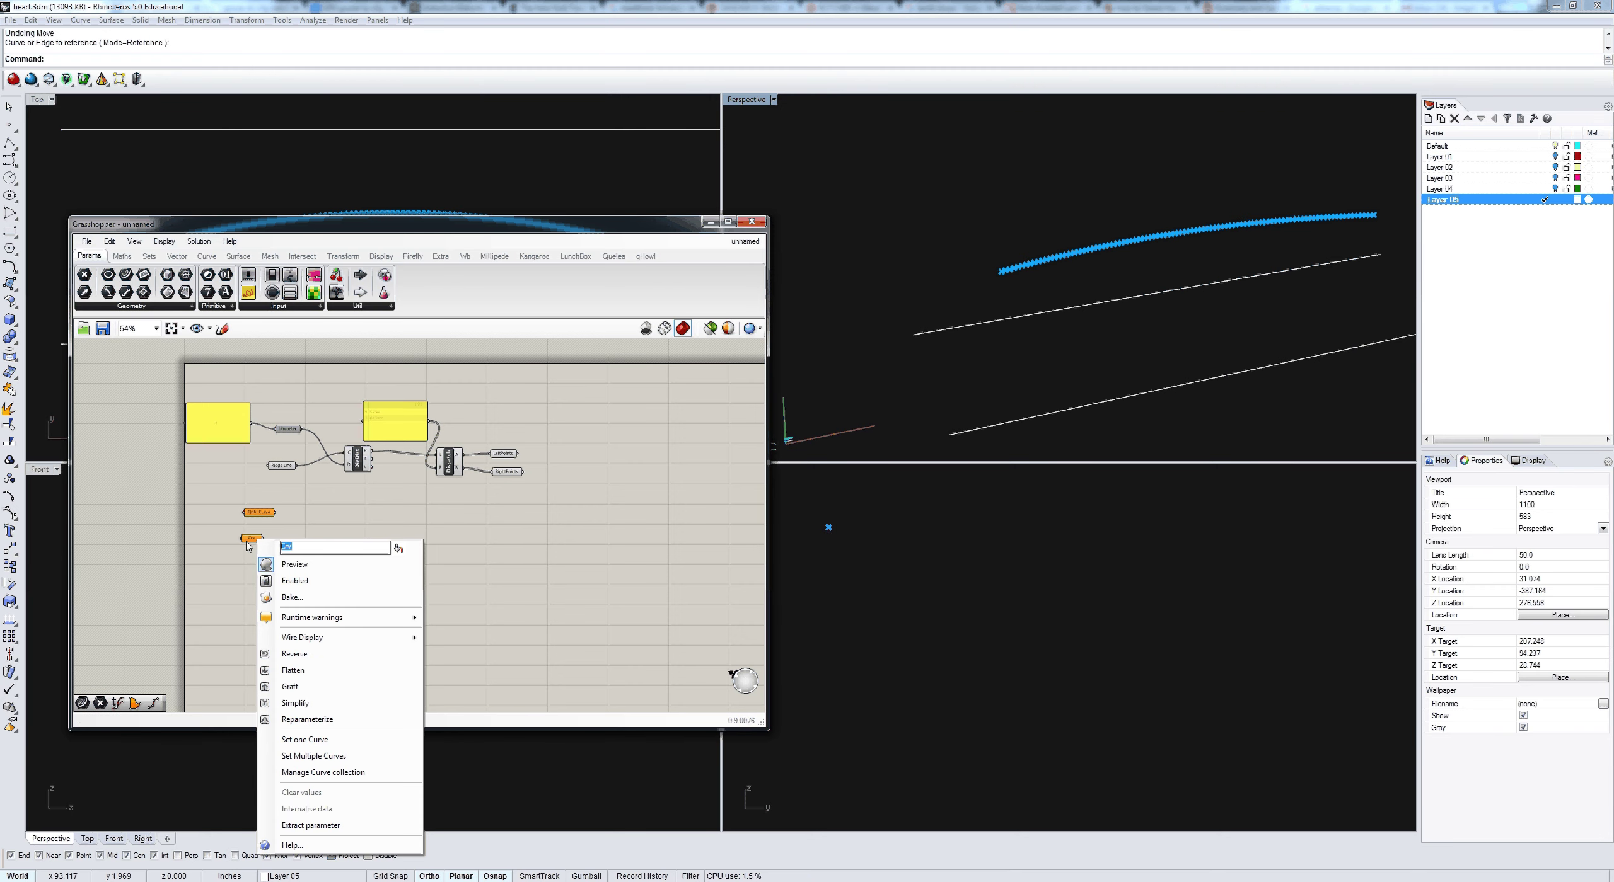
{"action": "type", "text": "Left Curve"}
{"action": "key", "text": "Return"}
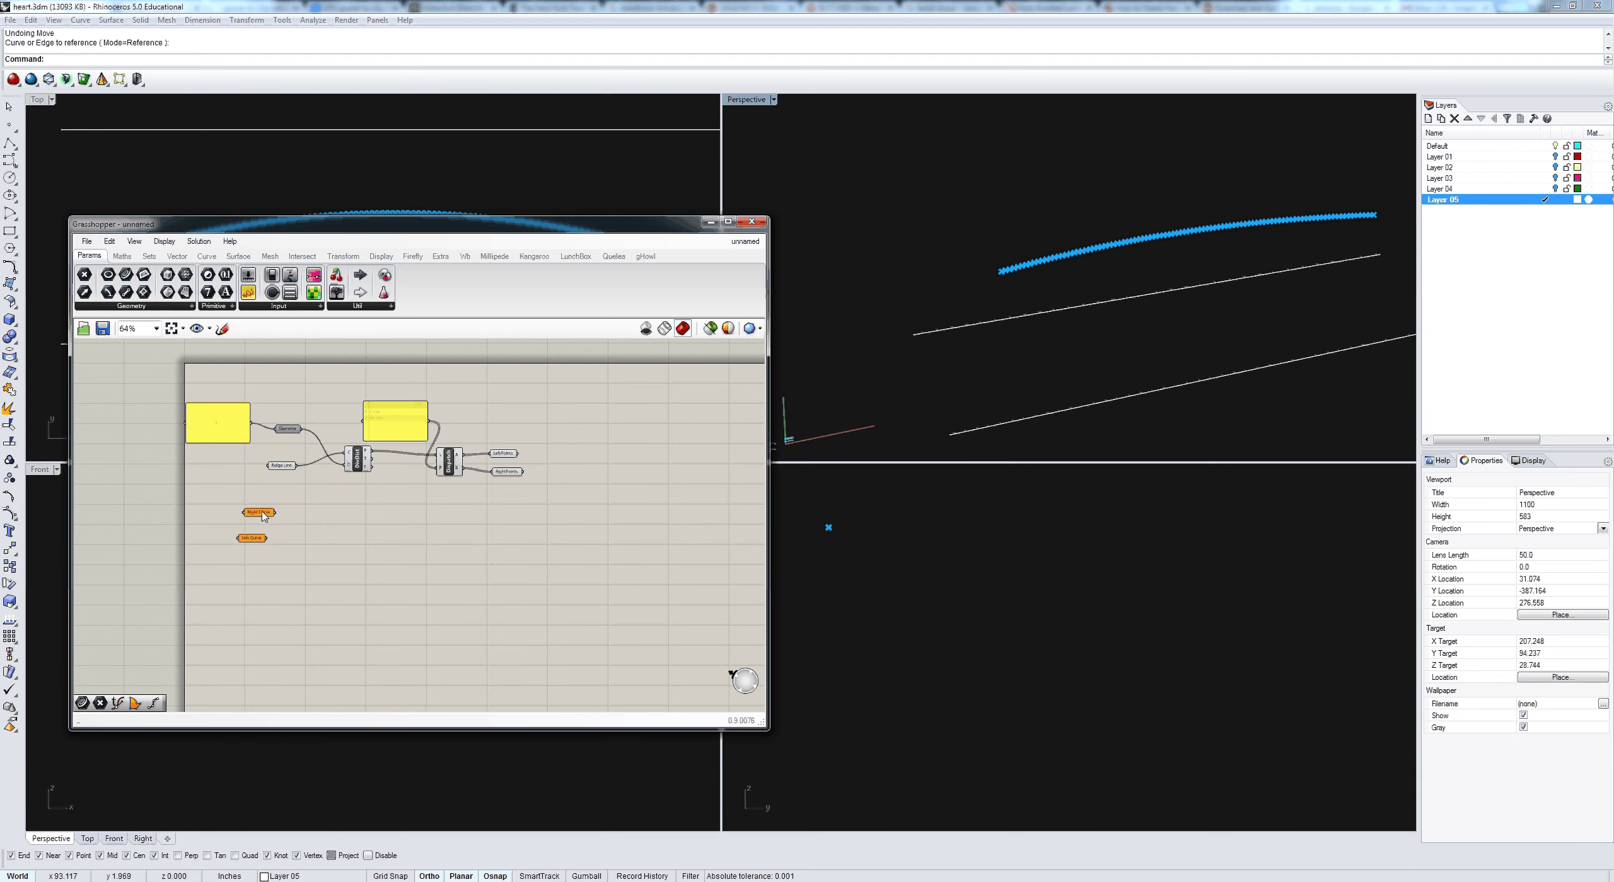
Step: Reference the straight line nearest the viewer in the Perspective viewport to the Right Curve parameter
{"action": "right_click", "coordinate": [264, 515]}
{"action": "left_click", "coordinate": [310, 711]}
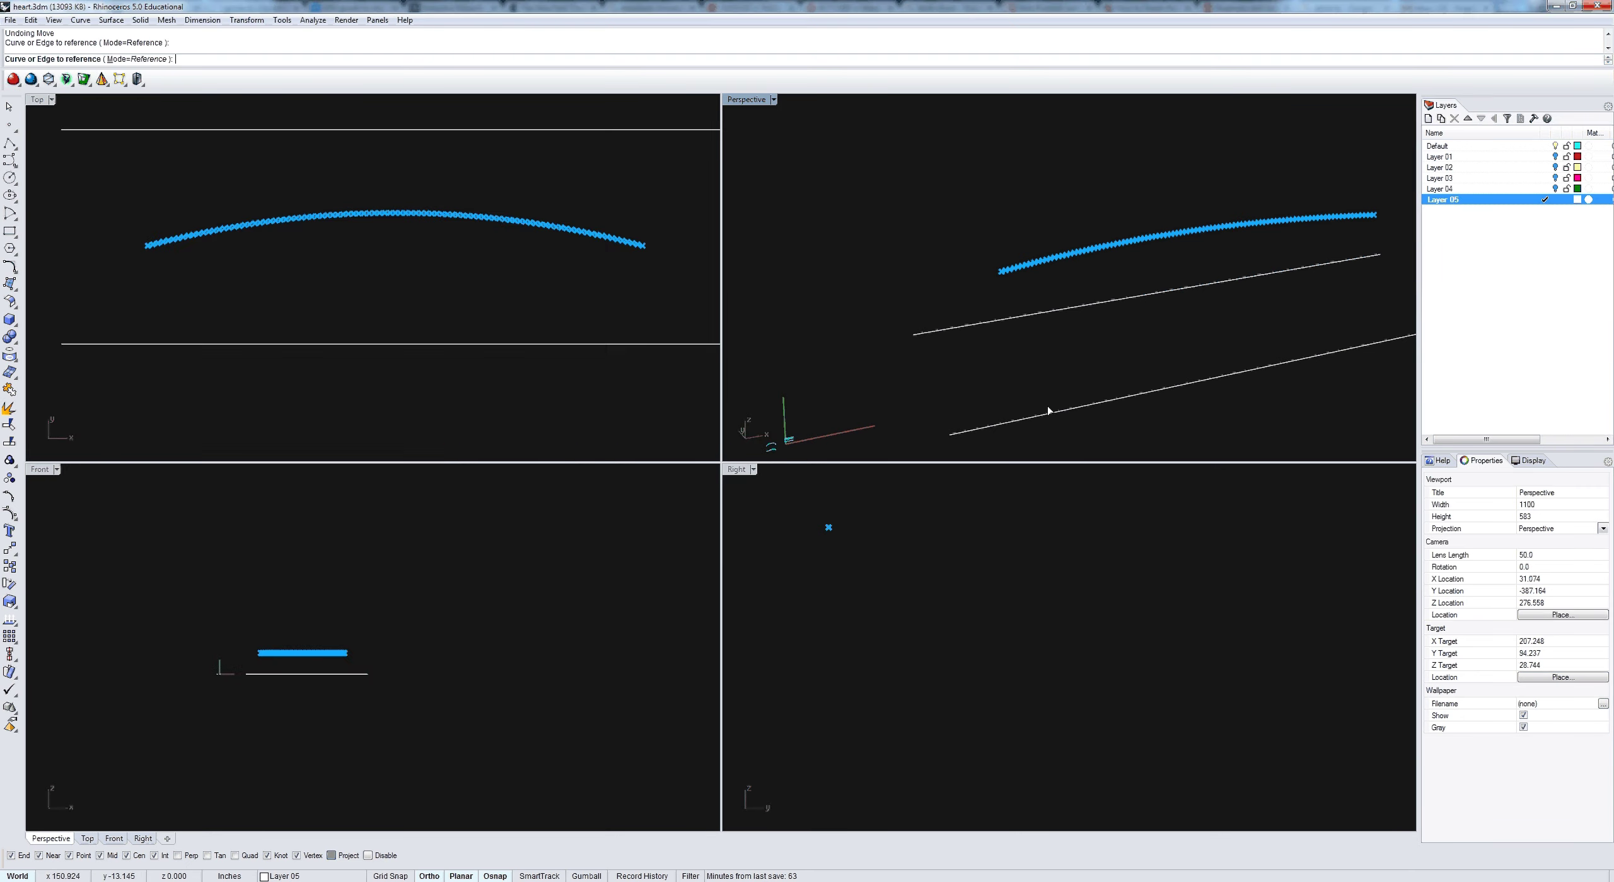
{"action": "left_click", "coordinate": [1047, 415]}
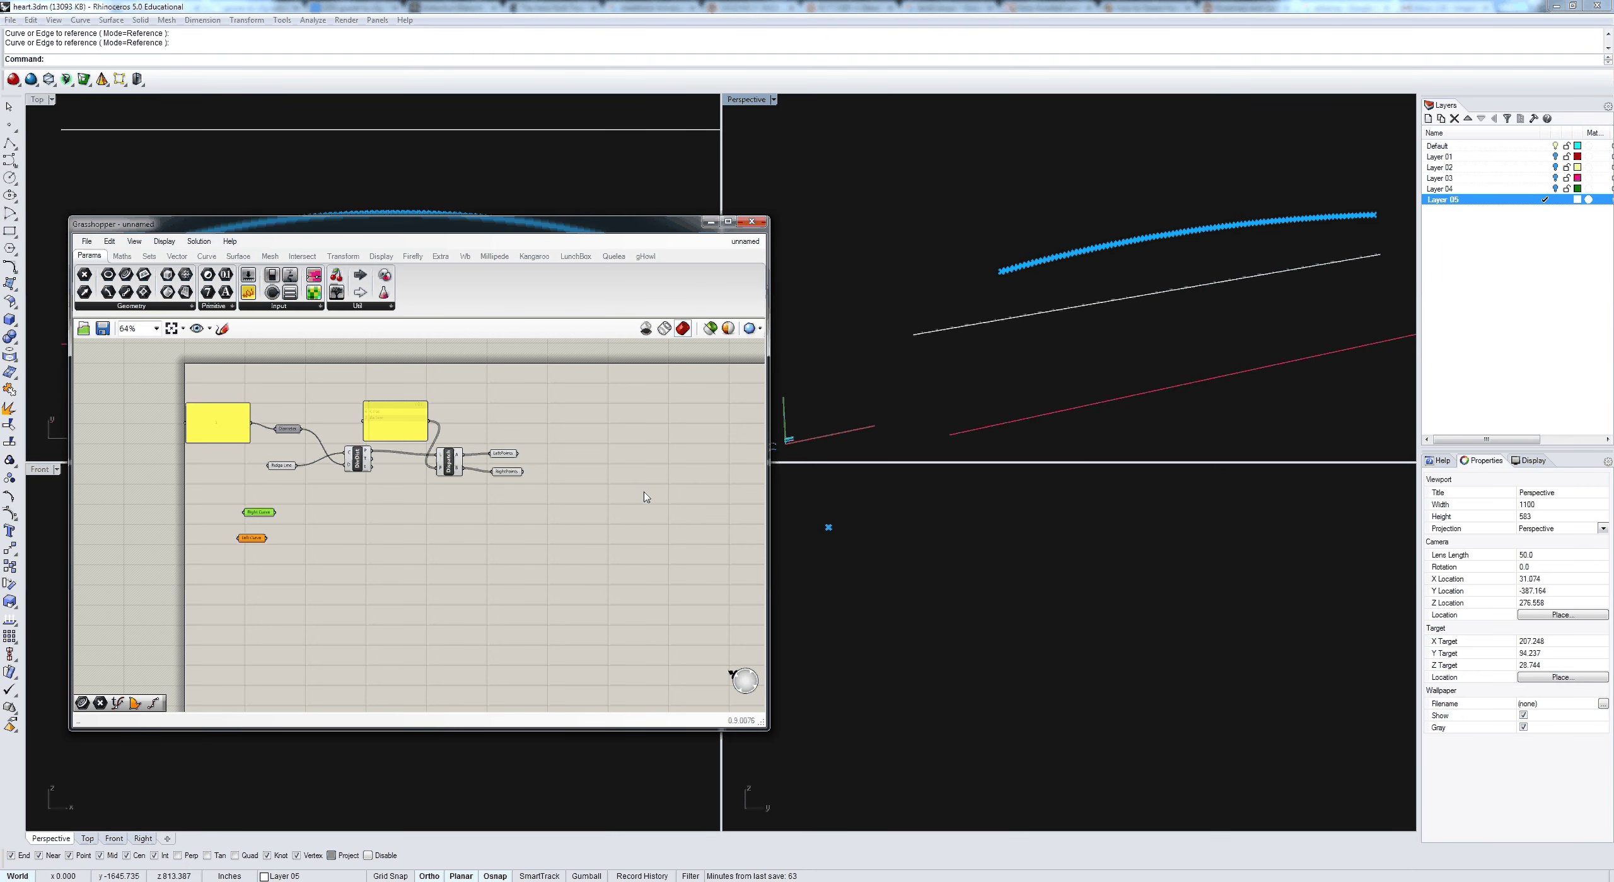
Step: Reference the straight line between the ridge and the right line in the Perspective viewport to the Left Curve parameter
{"action": "left_click", "coordinate": [256, 541]}
{"action": "right_click", "coordinate": [256, 542]}
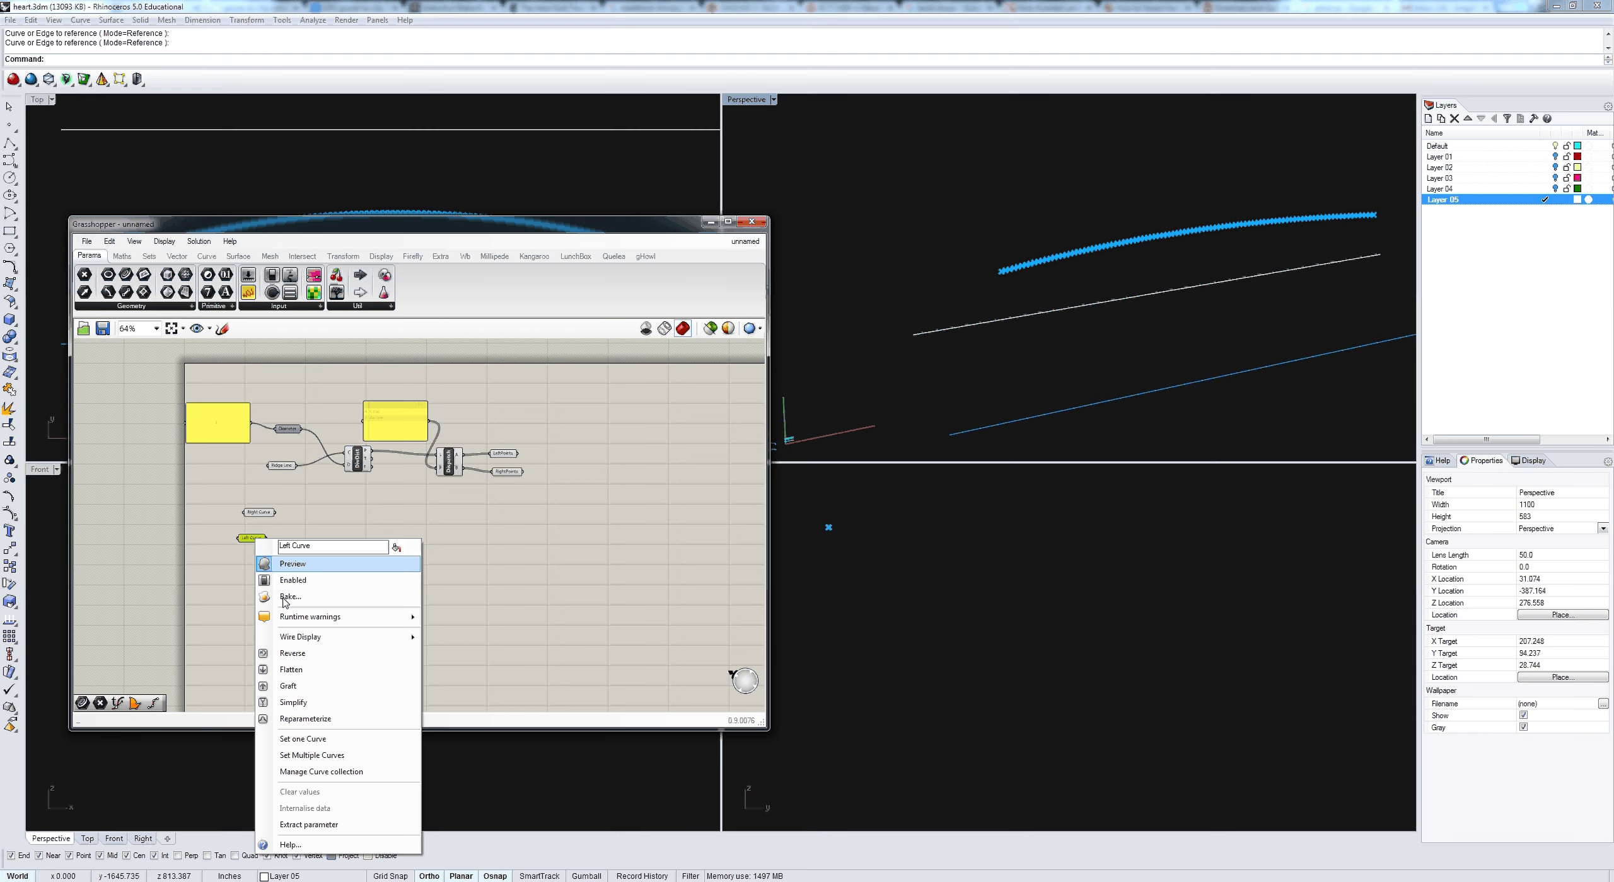
{"action": "left_click", "coordinate": [311, 740]}
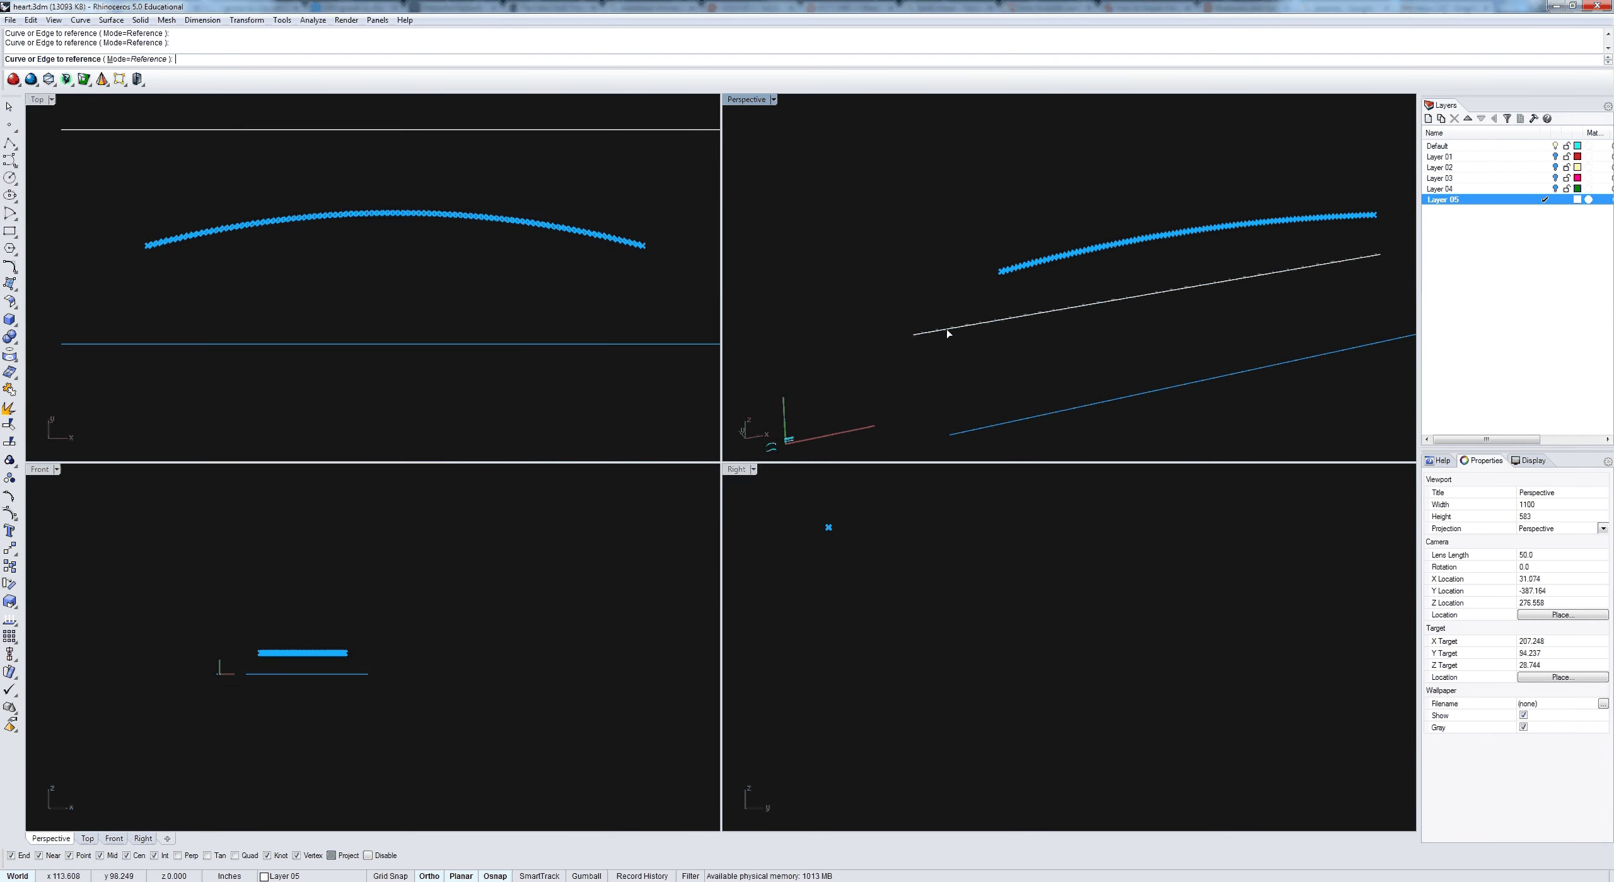
{"action": "left_click", "coordinate": [943, 329]}
{"action": "scroll", "coordinate": [391, 470], "scroll_direction": "up", "scroll_amount": 3}
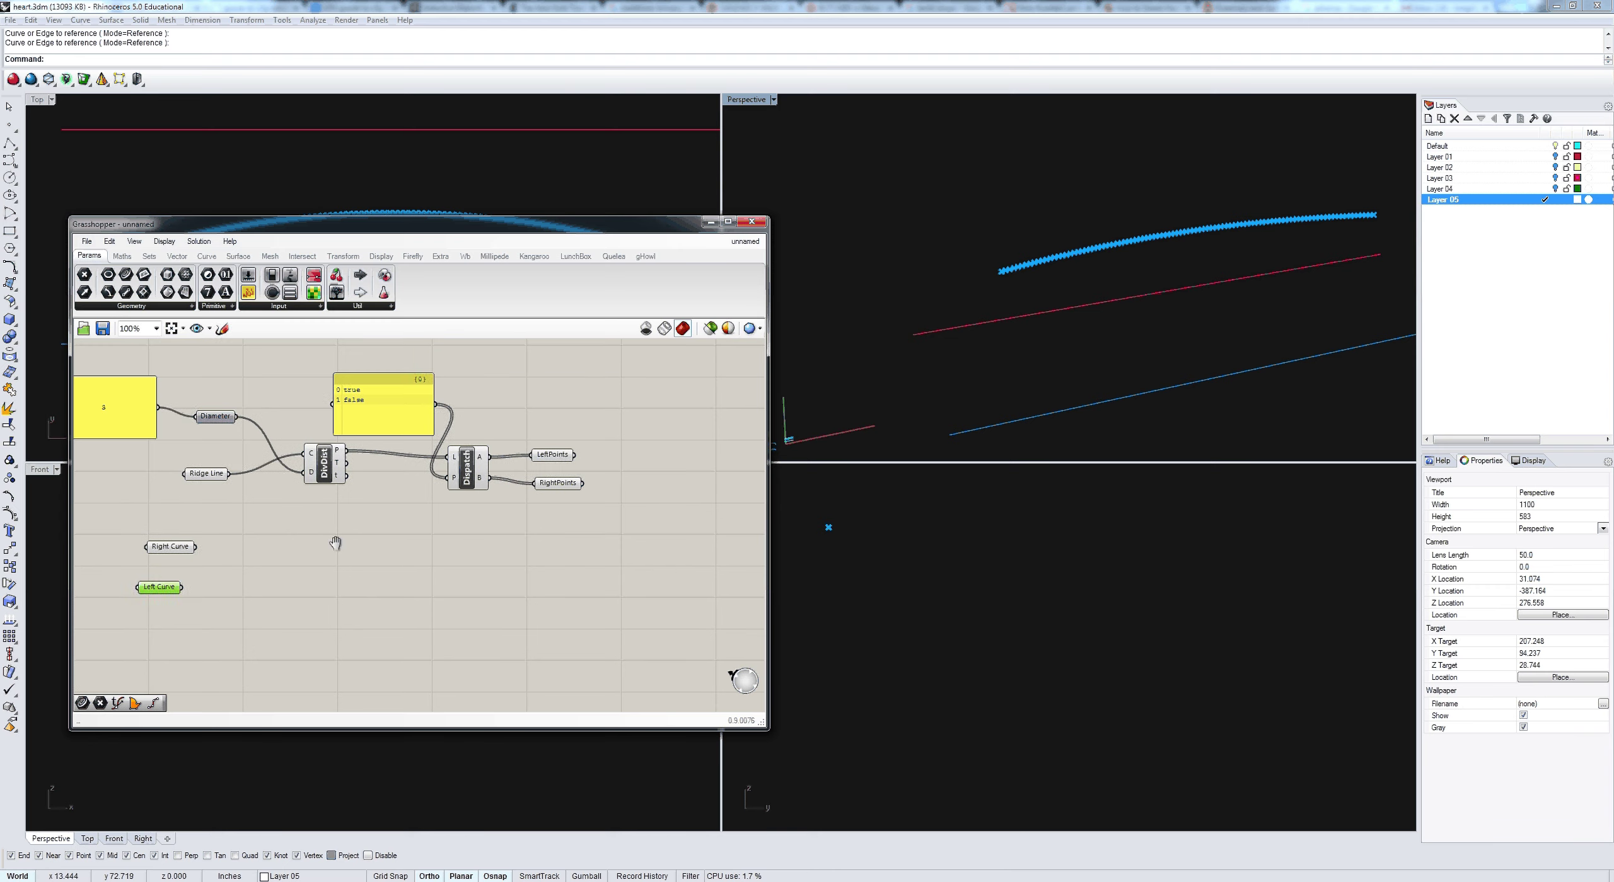
{"action": "left_click", "coordinate": [633, 526]}
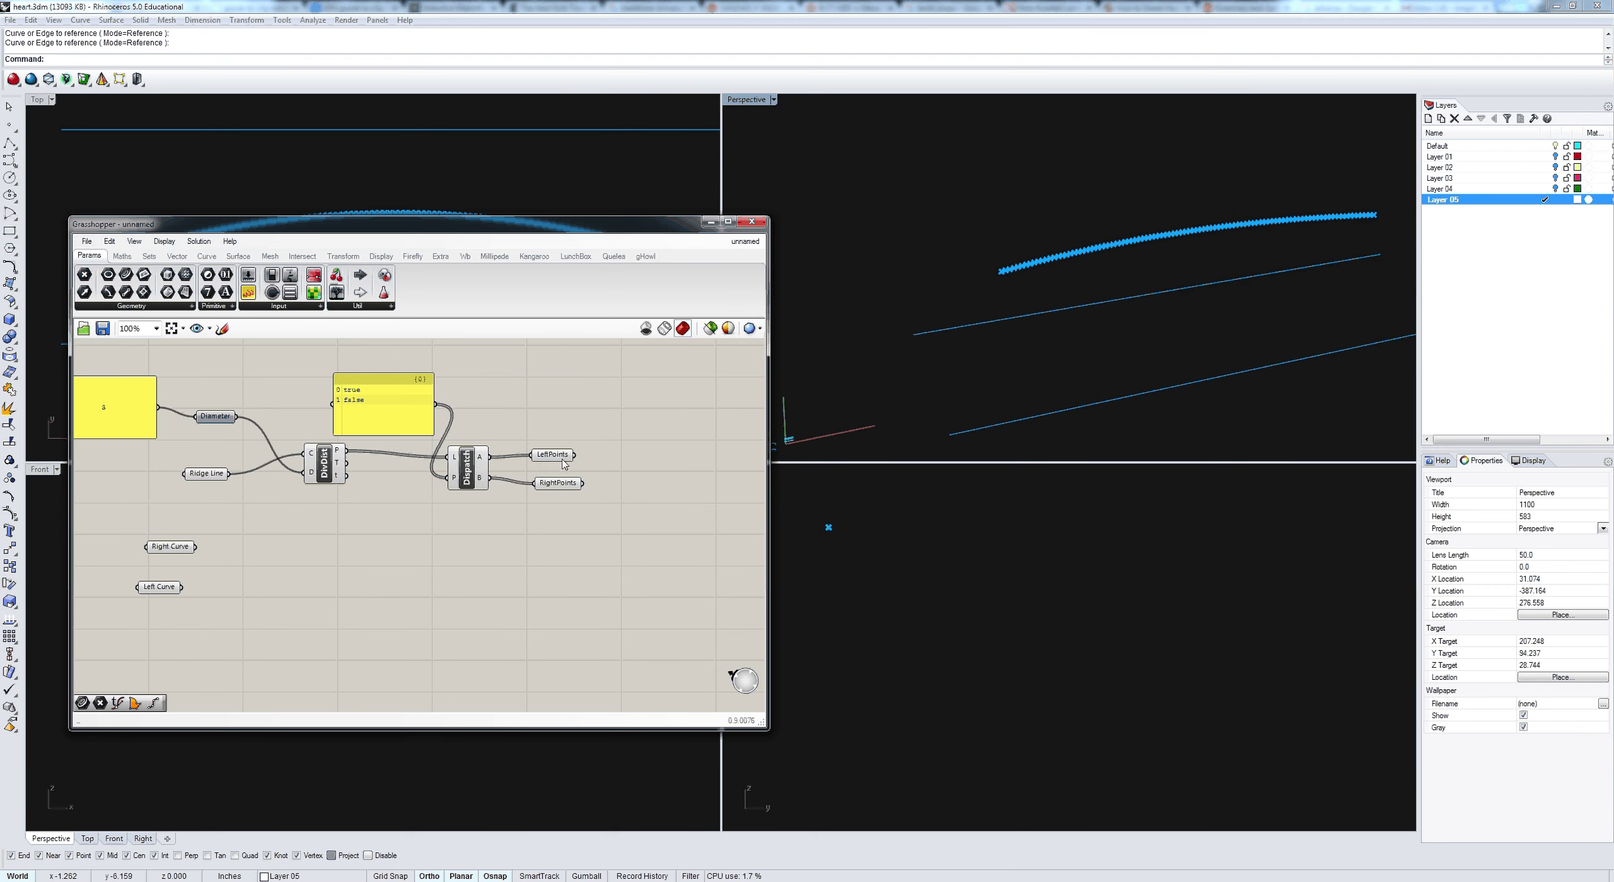
Step: Add a YZ Plane component beside LeftPoints and connect LeftPoints to its origin input
{"action": "left_click_drag", "start_coordinate": [559, 461], "coordinate": [562, 456]}
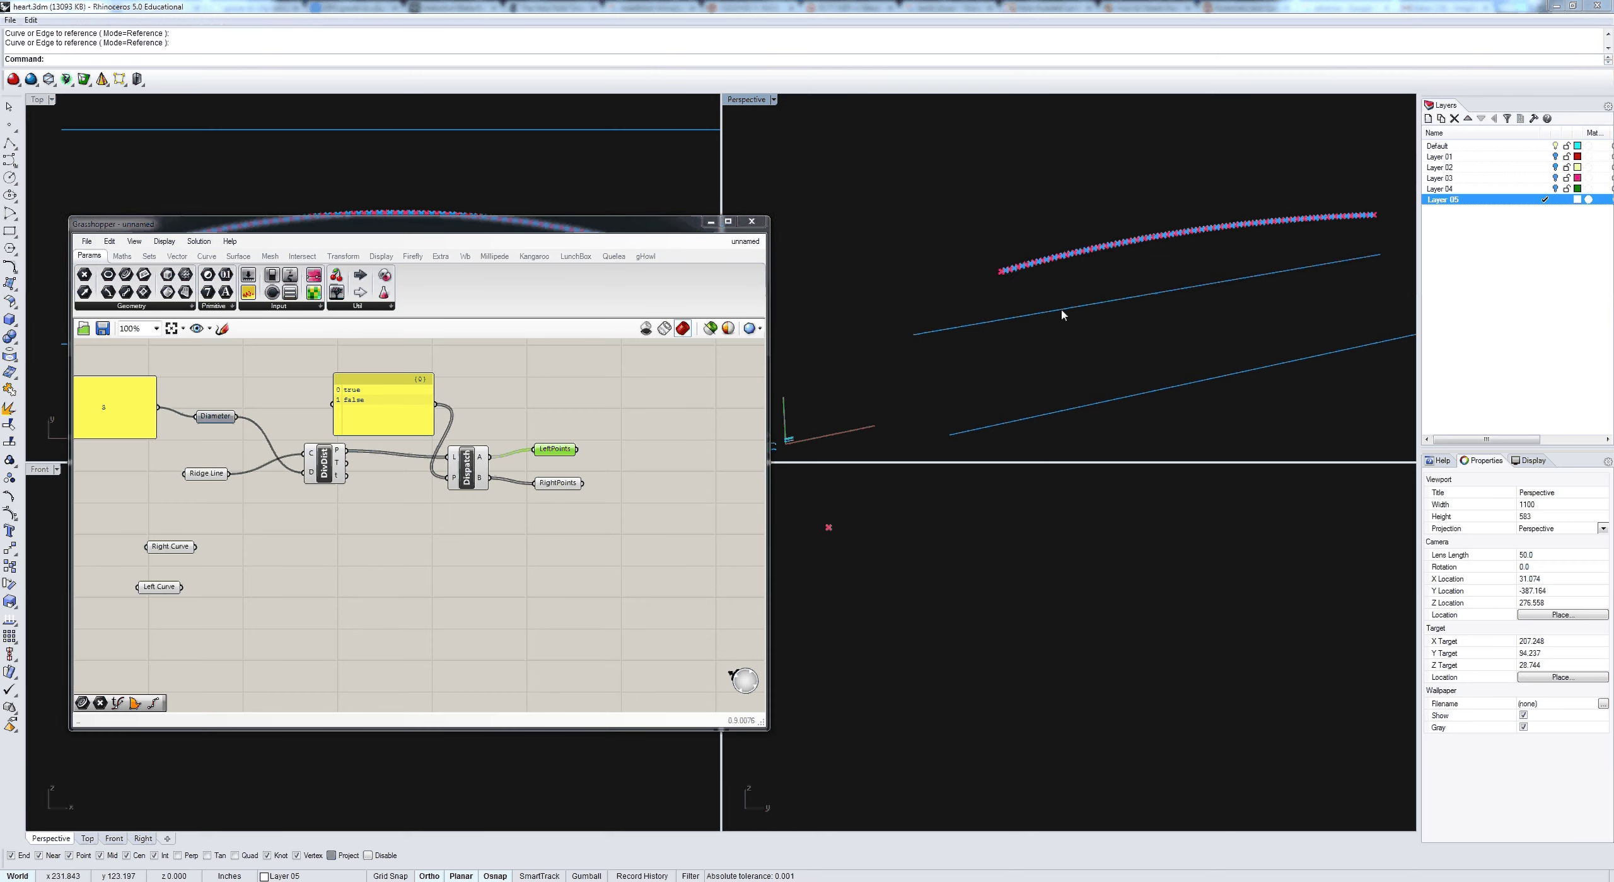
{"action": "right_click_drag", "start_coordinate": [1062, 315], "coordinate": [1027, 288]}
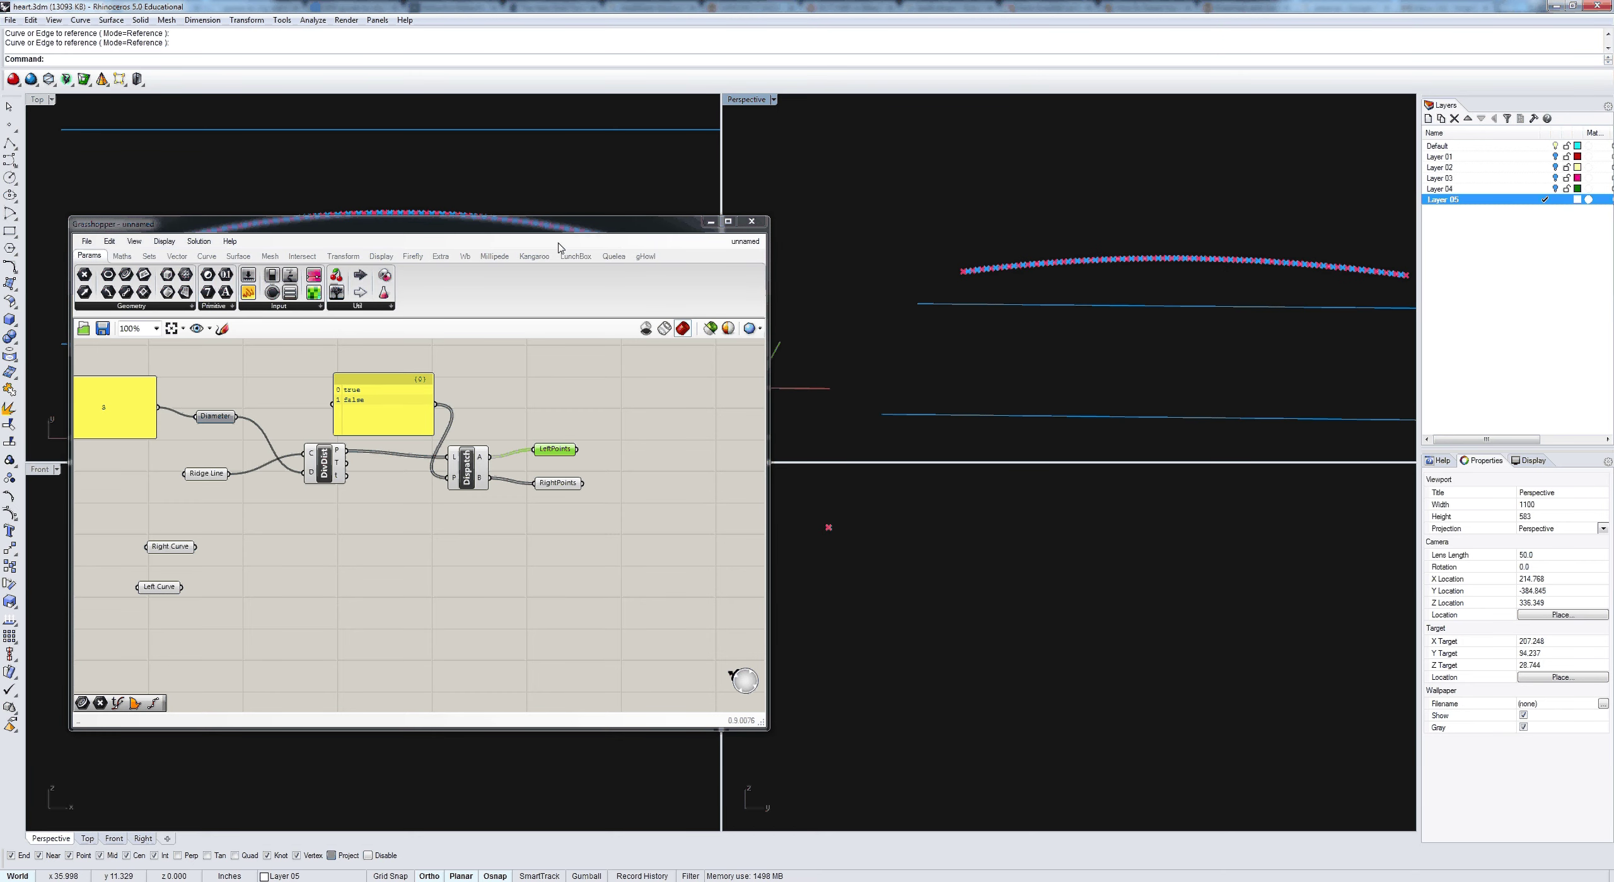
{"action": "left_click_drag", "start_coordinate": [566, 228], "coordinate": [598, 377]}
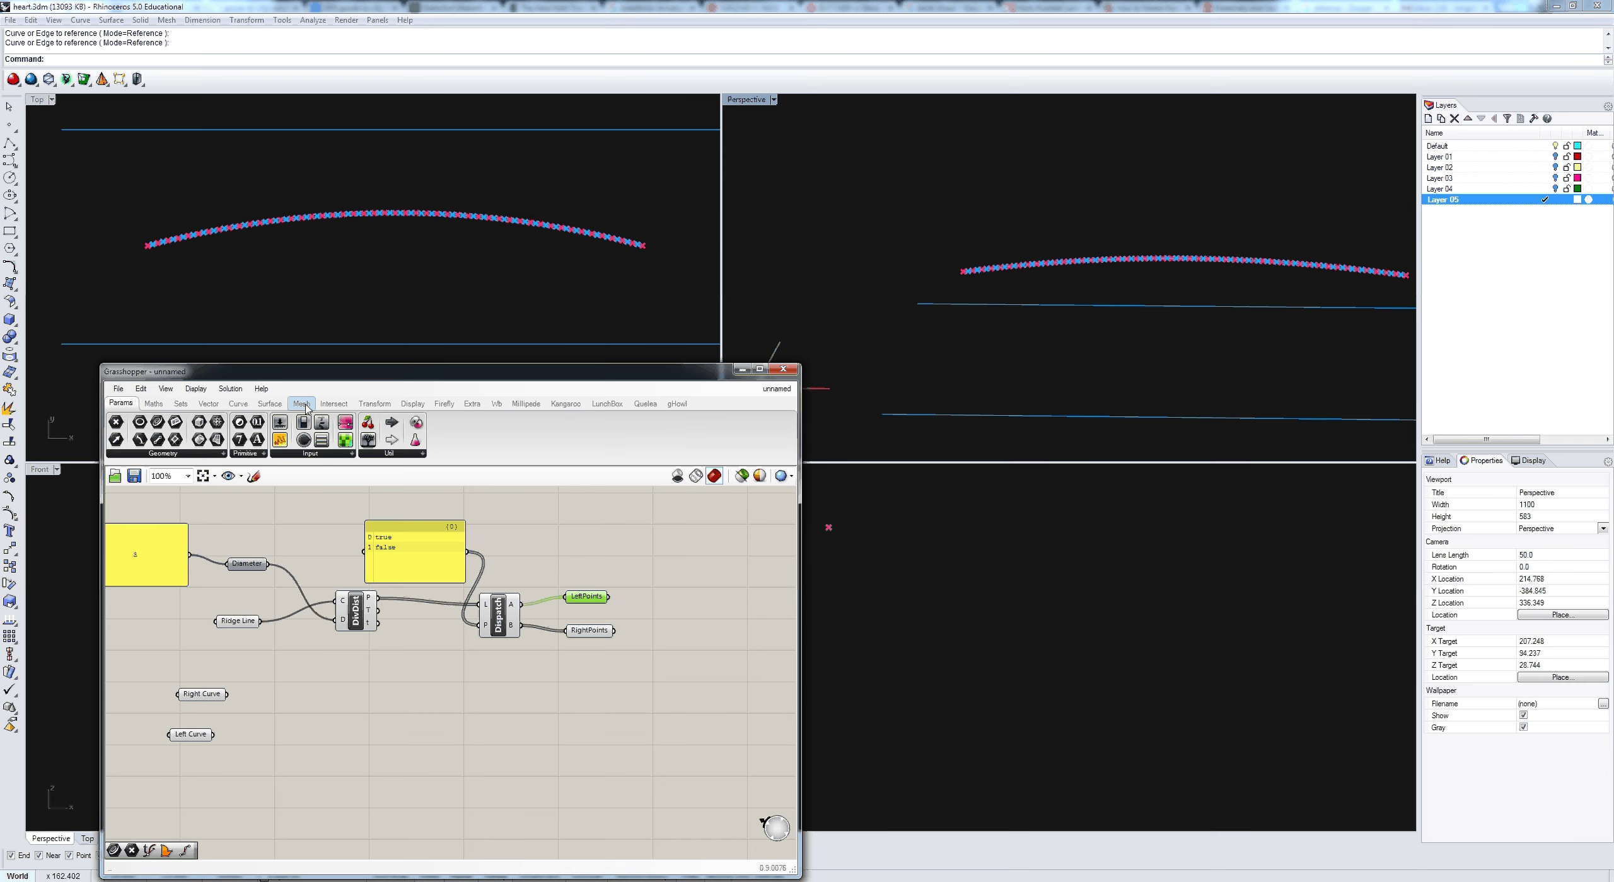
{"action": "left_click", "coordinate": [211, 405]}
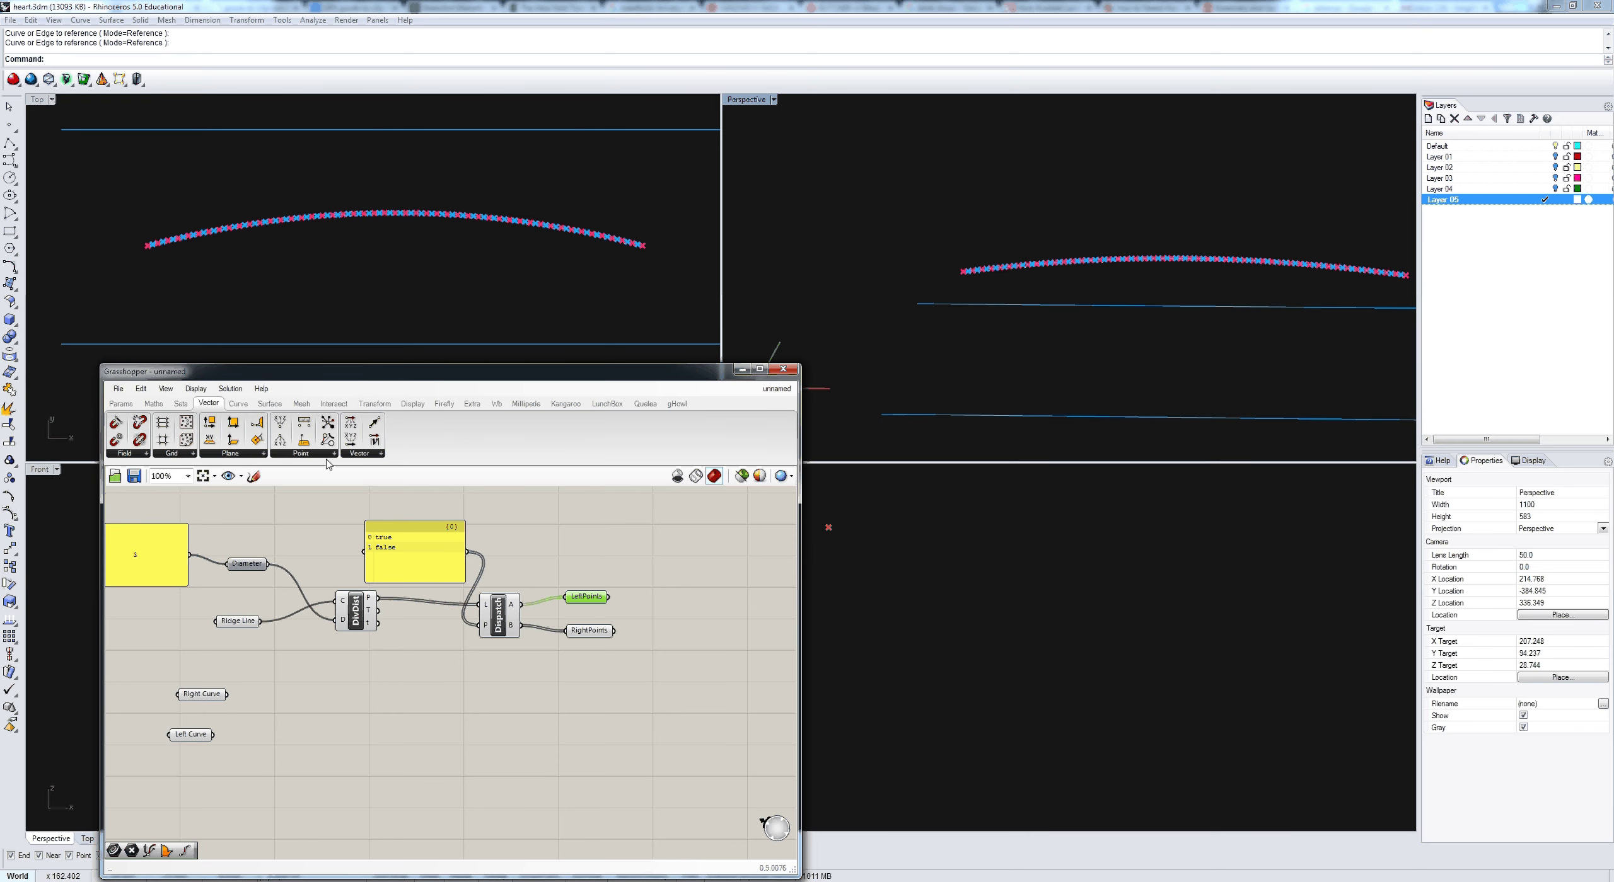
{"action": "left_click", "coordinate": [237, 454]}
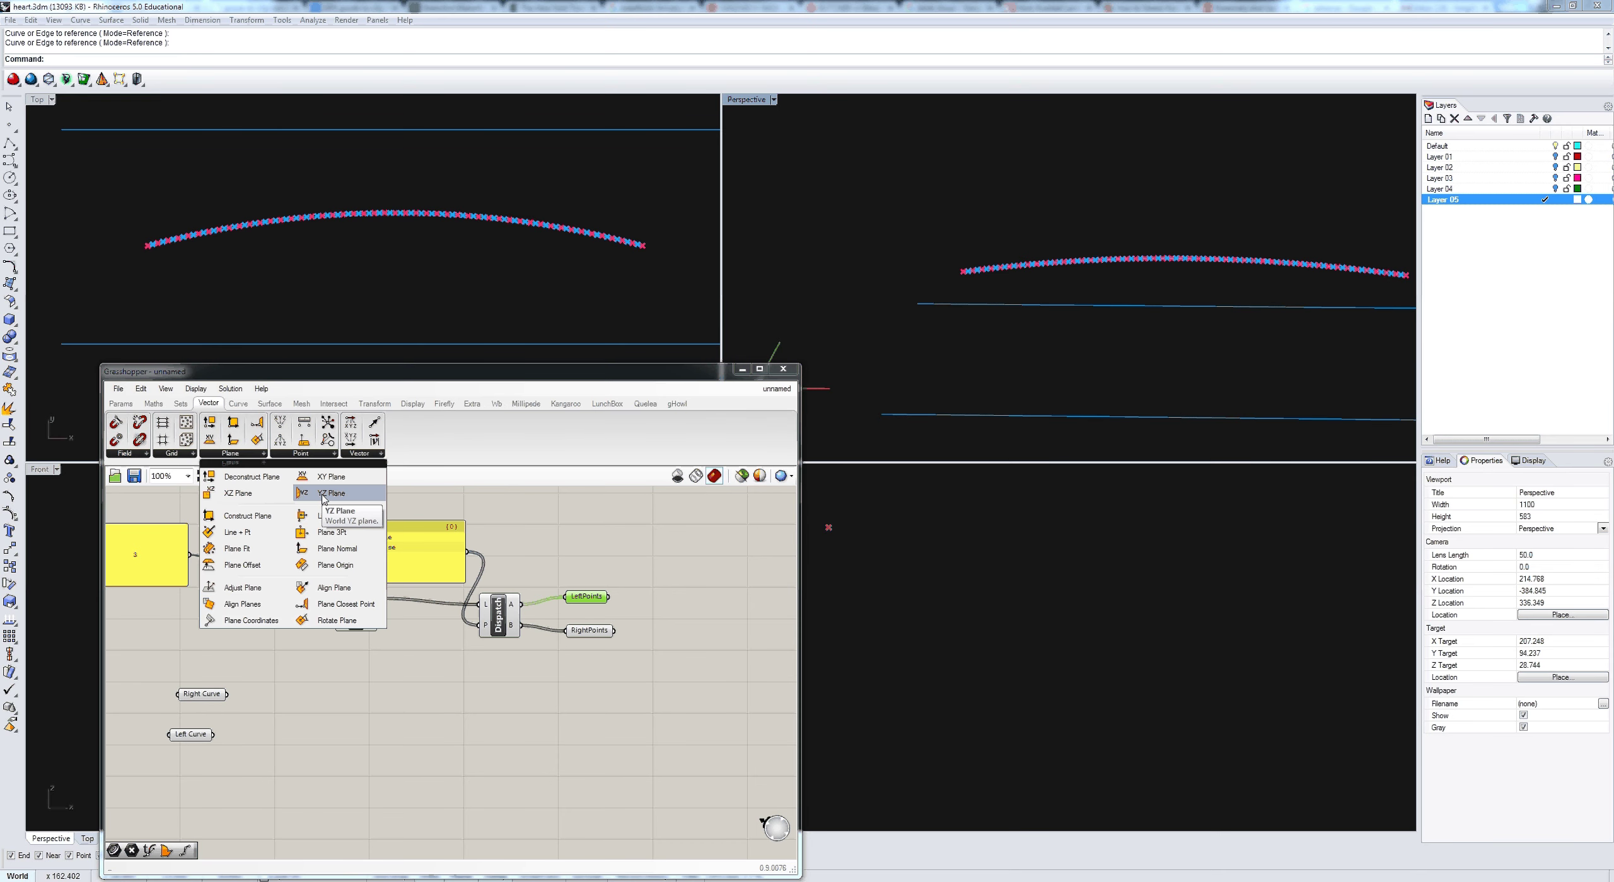
{"action": "left_click_drag", "start_coordinate": [775, 623], "coordinate": [720, 604]}
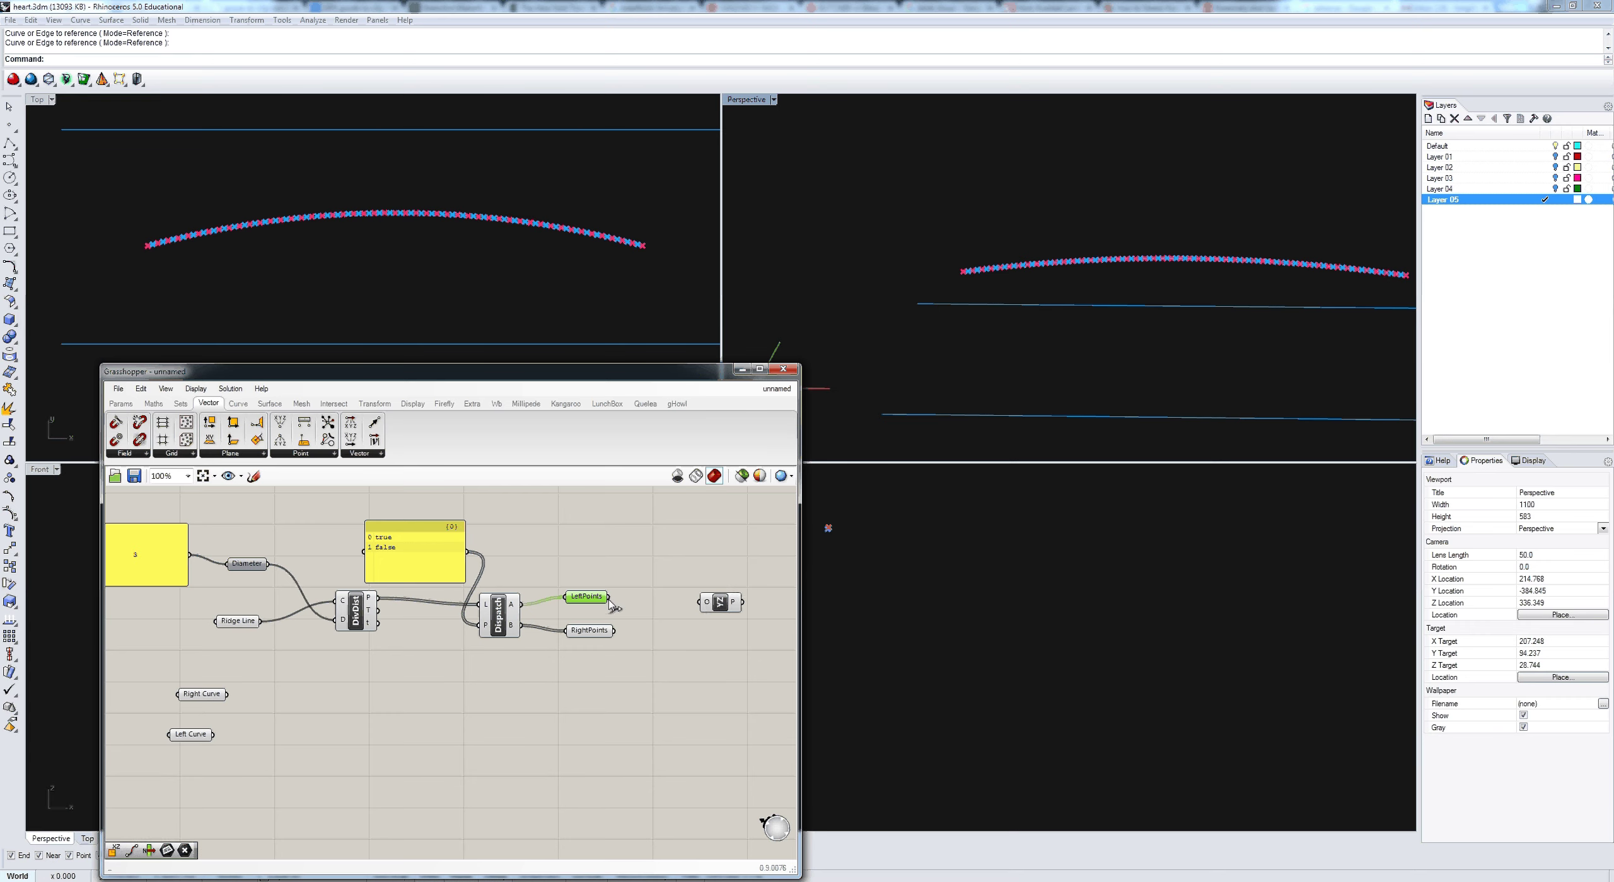
{"action": "left_click_drag", "start_coordinate": [609, 599], "coordinate": [706, 602]}
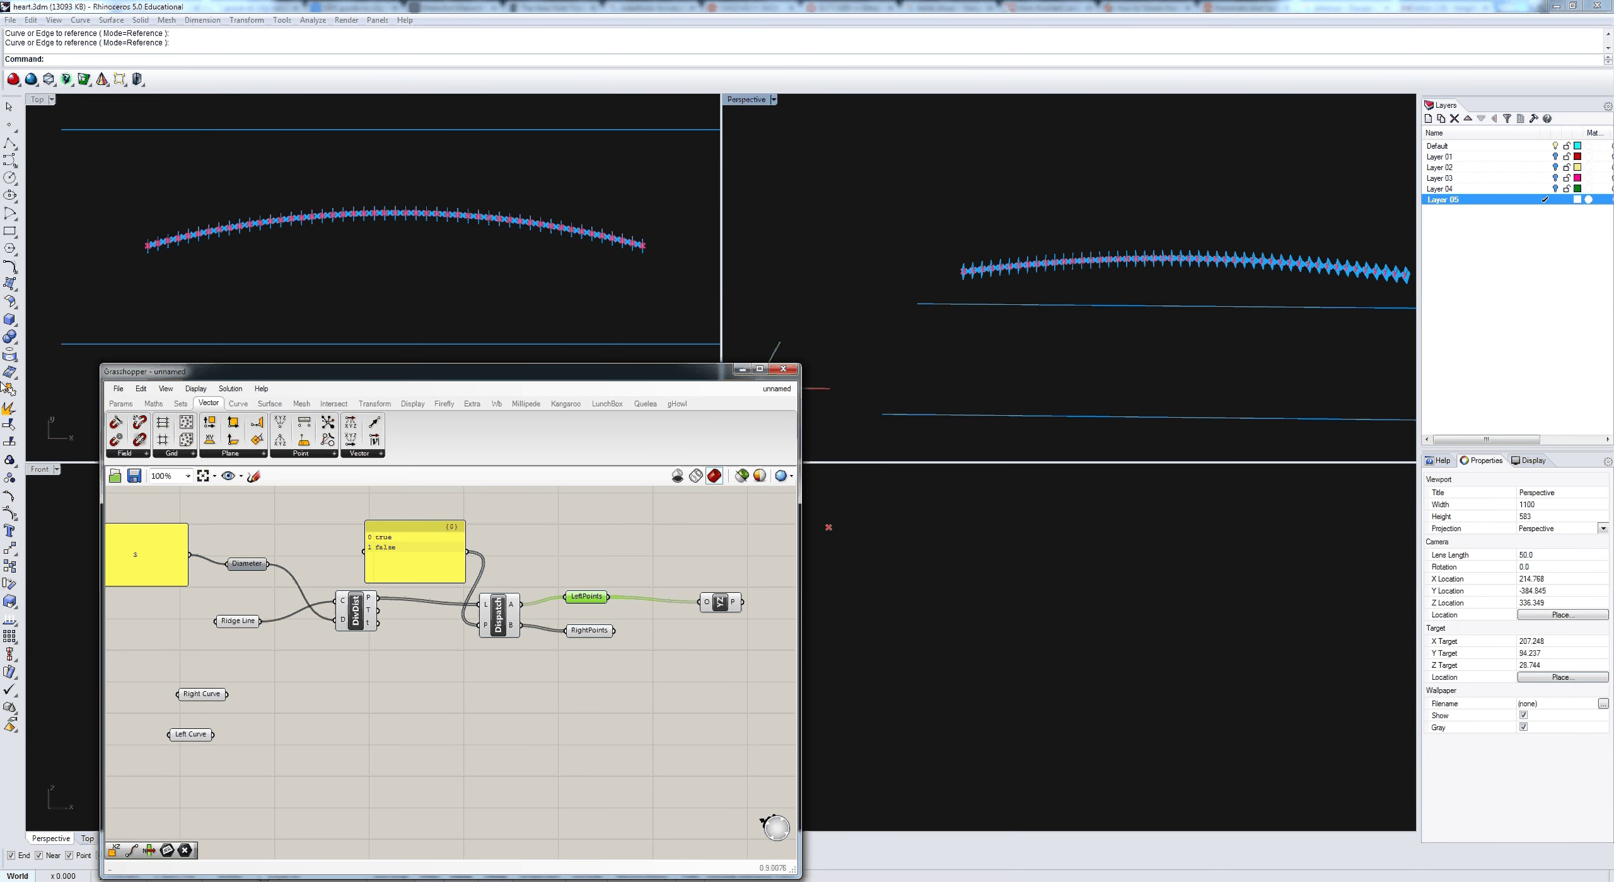
Step: Add a Plane parameter after the YZ Plane component and connect the component's plane output to it
{"action": "left_click", "coordinate": [120, 407]}
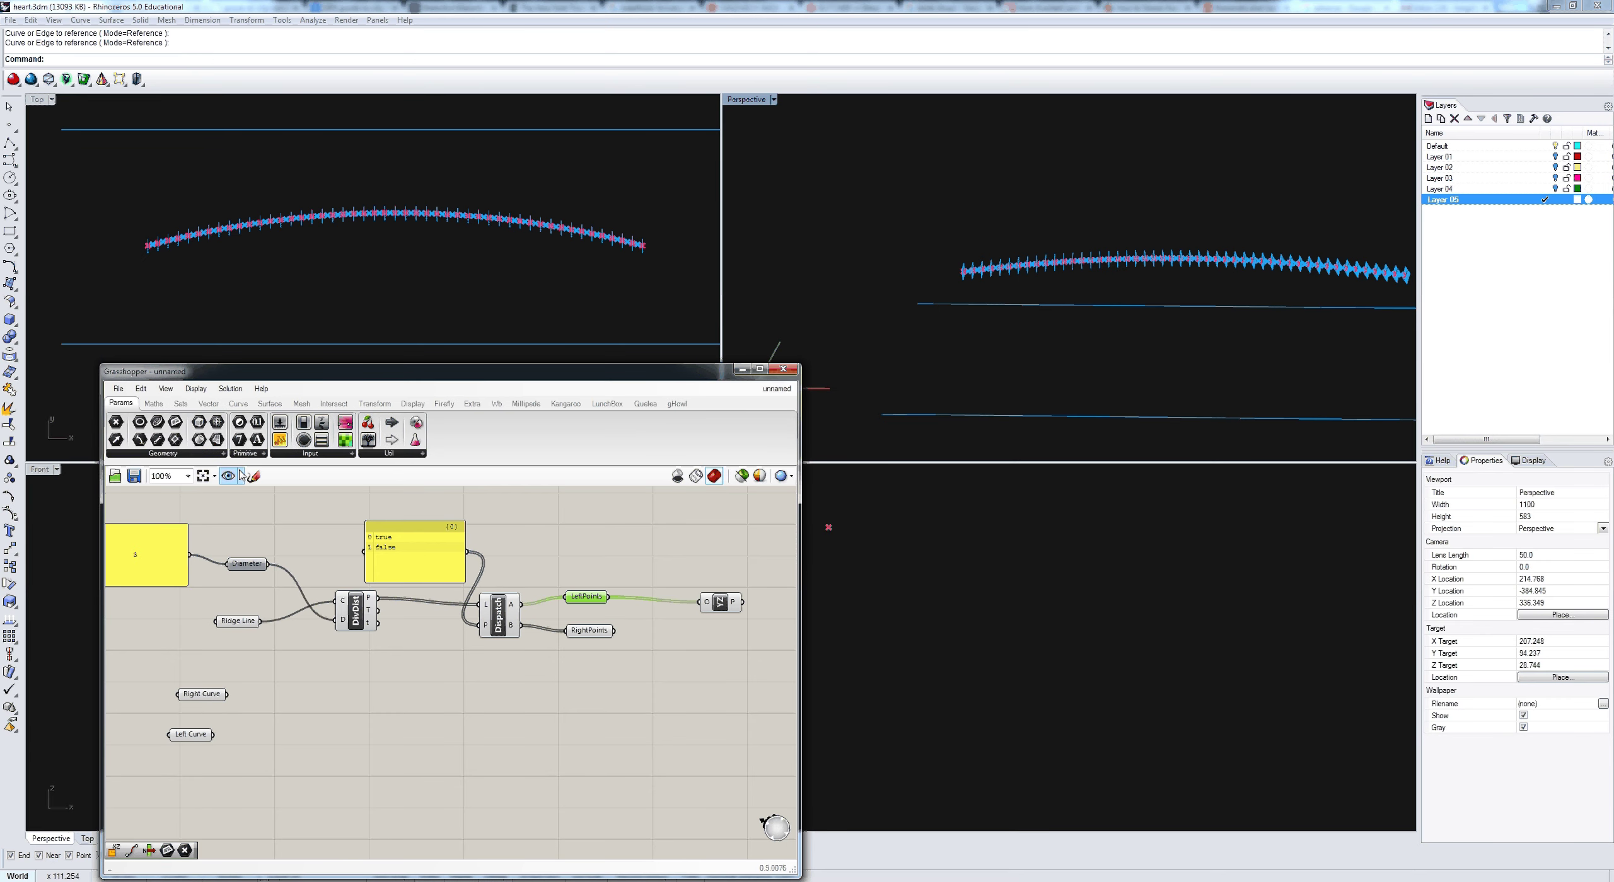
{"action": "left_click", "coordinate": [188, 455]}
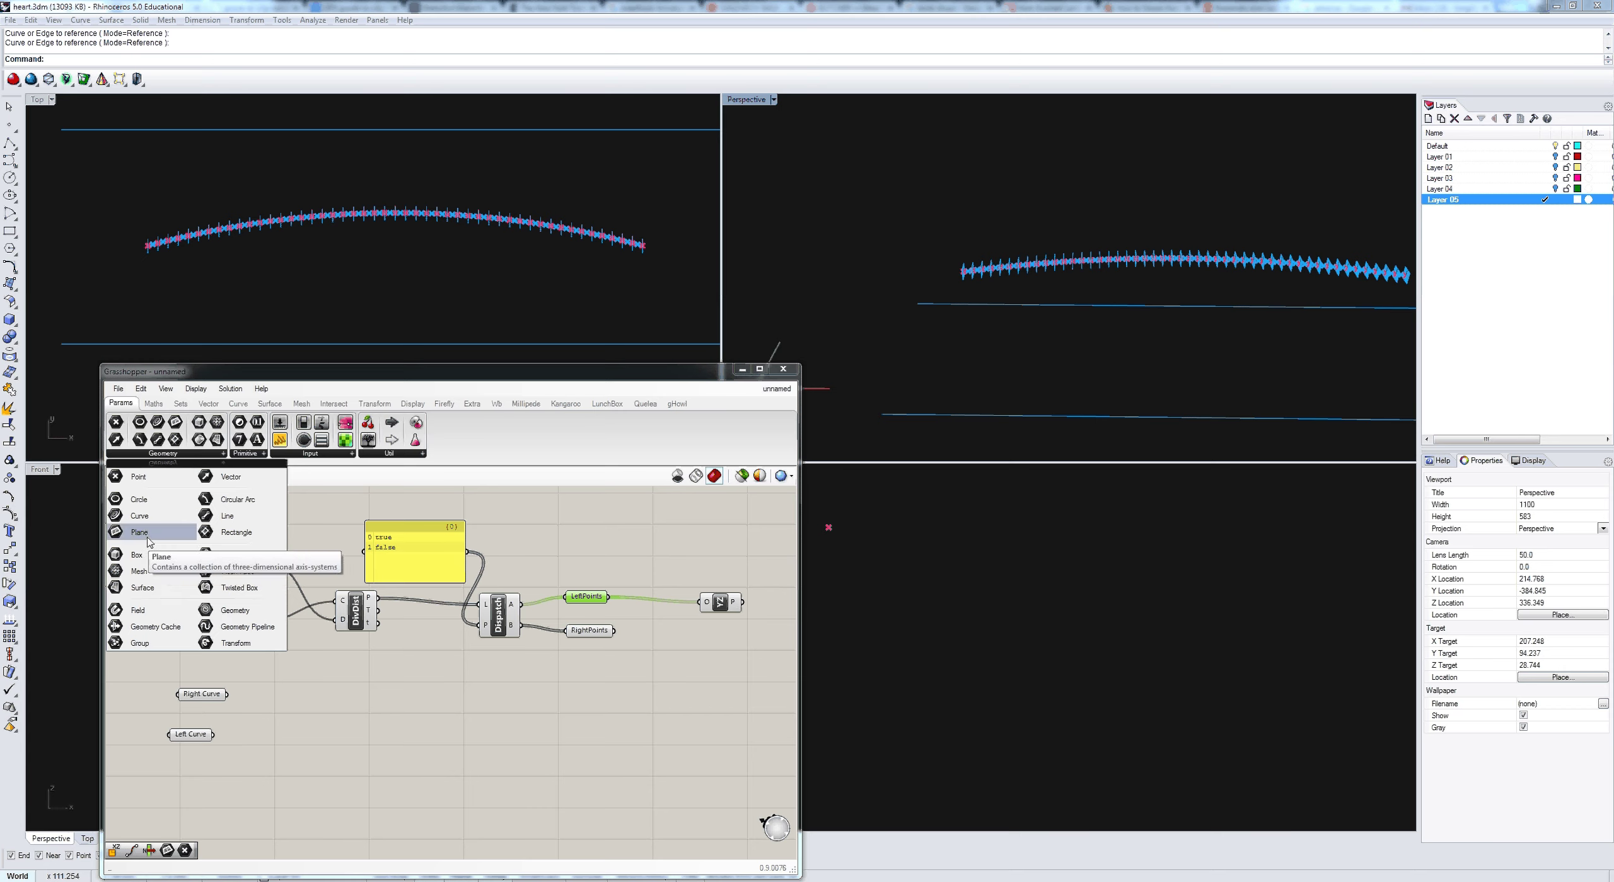
{"action": "left_click_drag", "start_coordinate": [223, 618], "coordinate": [766, 654]}
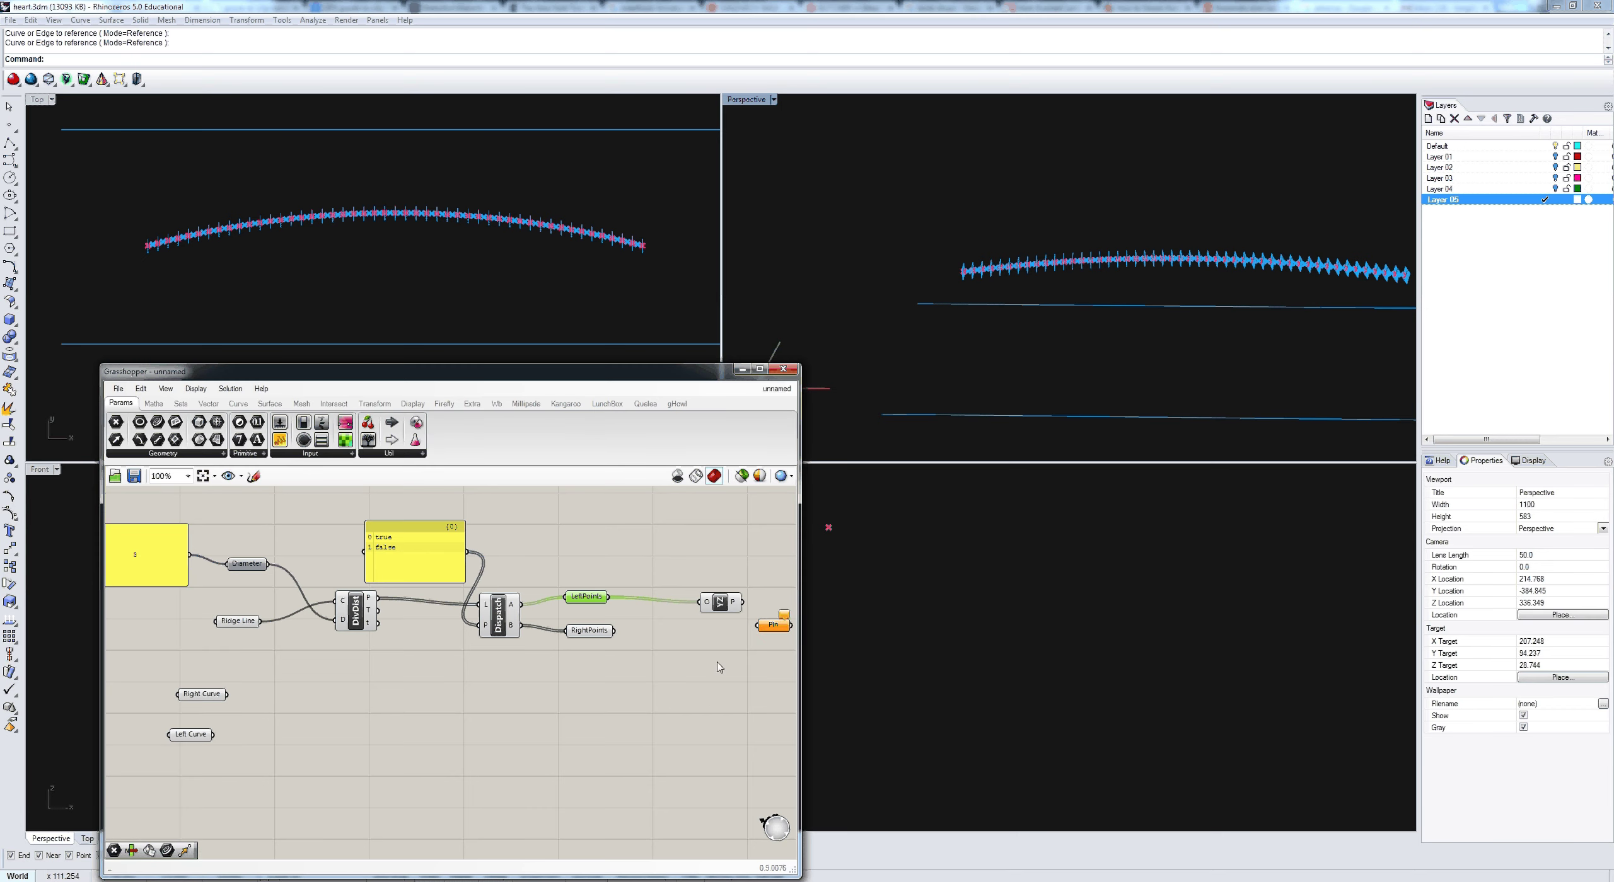
{"action": "right_click_drag", "start_coordinate": [720, 667], "coordinate": [579, 650]}
{"action": "left_click", "coordinate": [640, 600]}
{"action": "left_click_drag", "start_coordinate": [639, 597], "coordinate": [626, 593]}
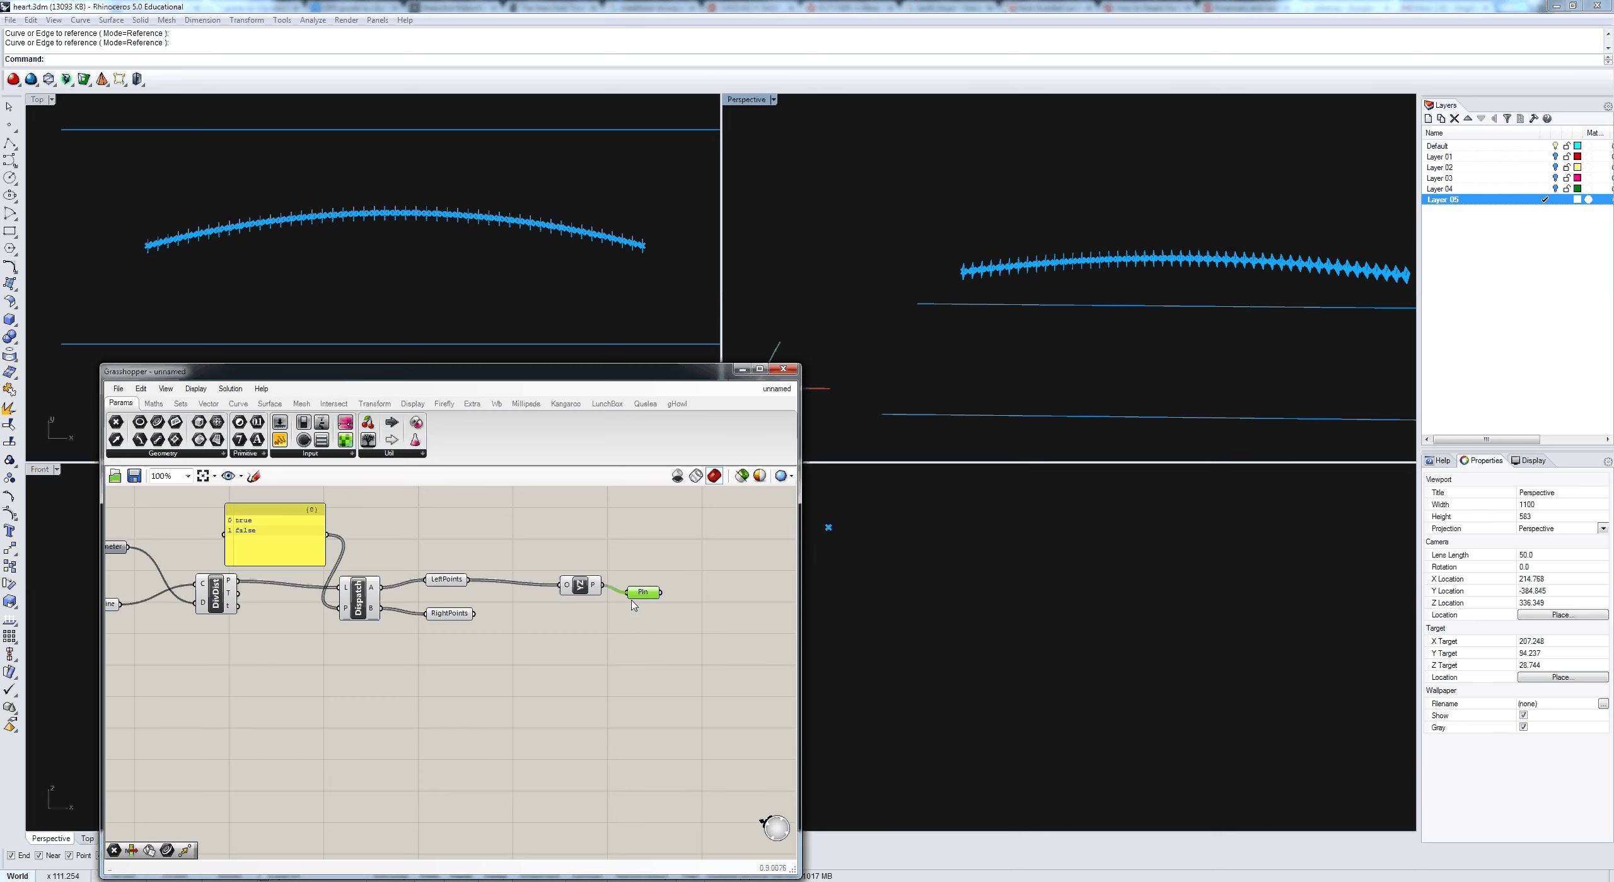
Step: Add a Curve | Plane intersection component and connect the Plane parameter to its plane input
{"action": "left_click", "coordinate": [335, 407]}
{"action": "left_click", "coordinate": [180, 456]}
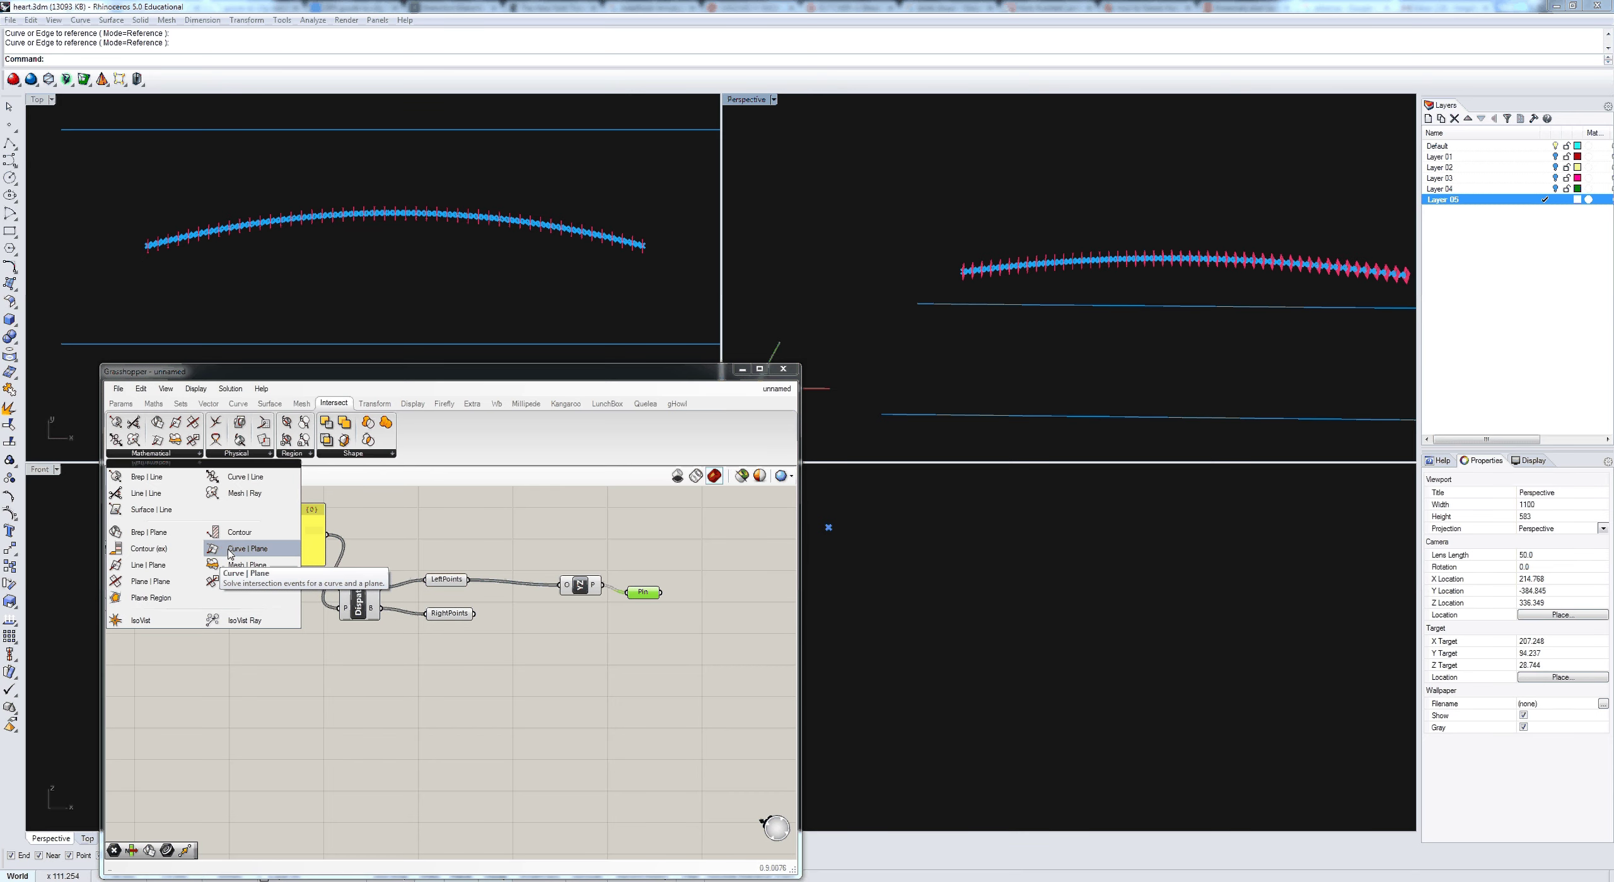
{"action": "left_click_drag", "start_coordinate": [230, 553], "coordinate": [714, 670]}
{"action": "left_click_drag", "start_coordinate": [661, 593], "coordinate": [694, 681]}
Step: Duplicate the Left Curve parameter, place the copy beside the intersection component and feed it from the original Left Curve
{"action": "right_click_drag", "start_coordinate": [386, 697], "coordinate": [474, 690]}
{"action": "right_click", "coordinate": [474, 690]}
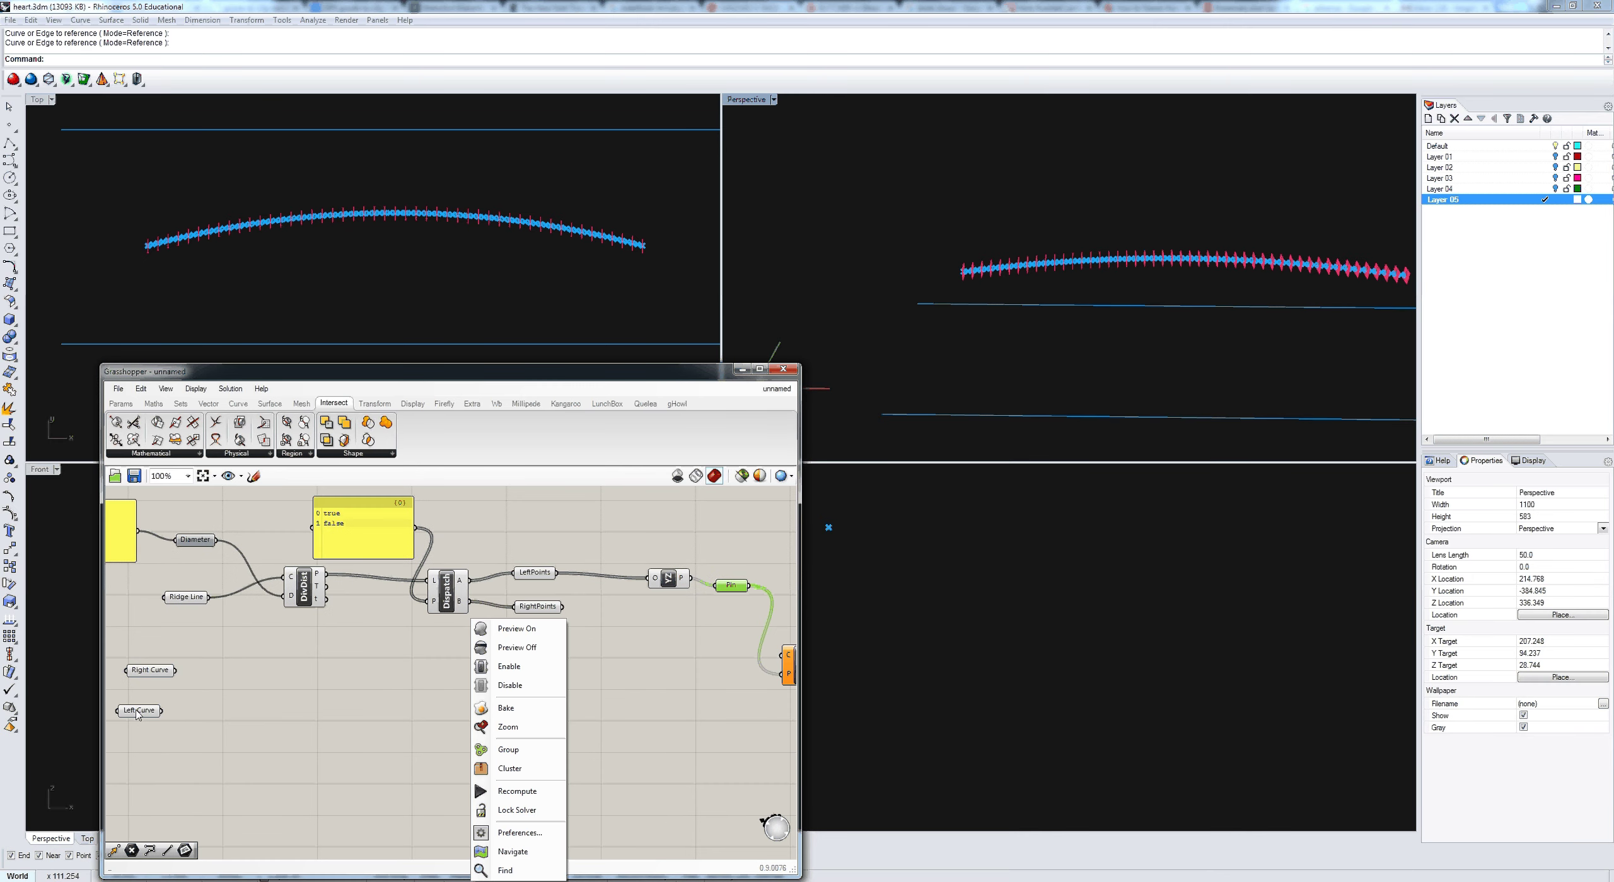
{"action": "left_click_drag", "start_coordinate": [137, 714], "coordinate": [139, 711]}
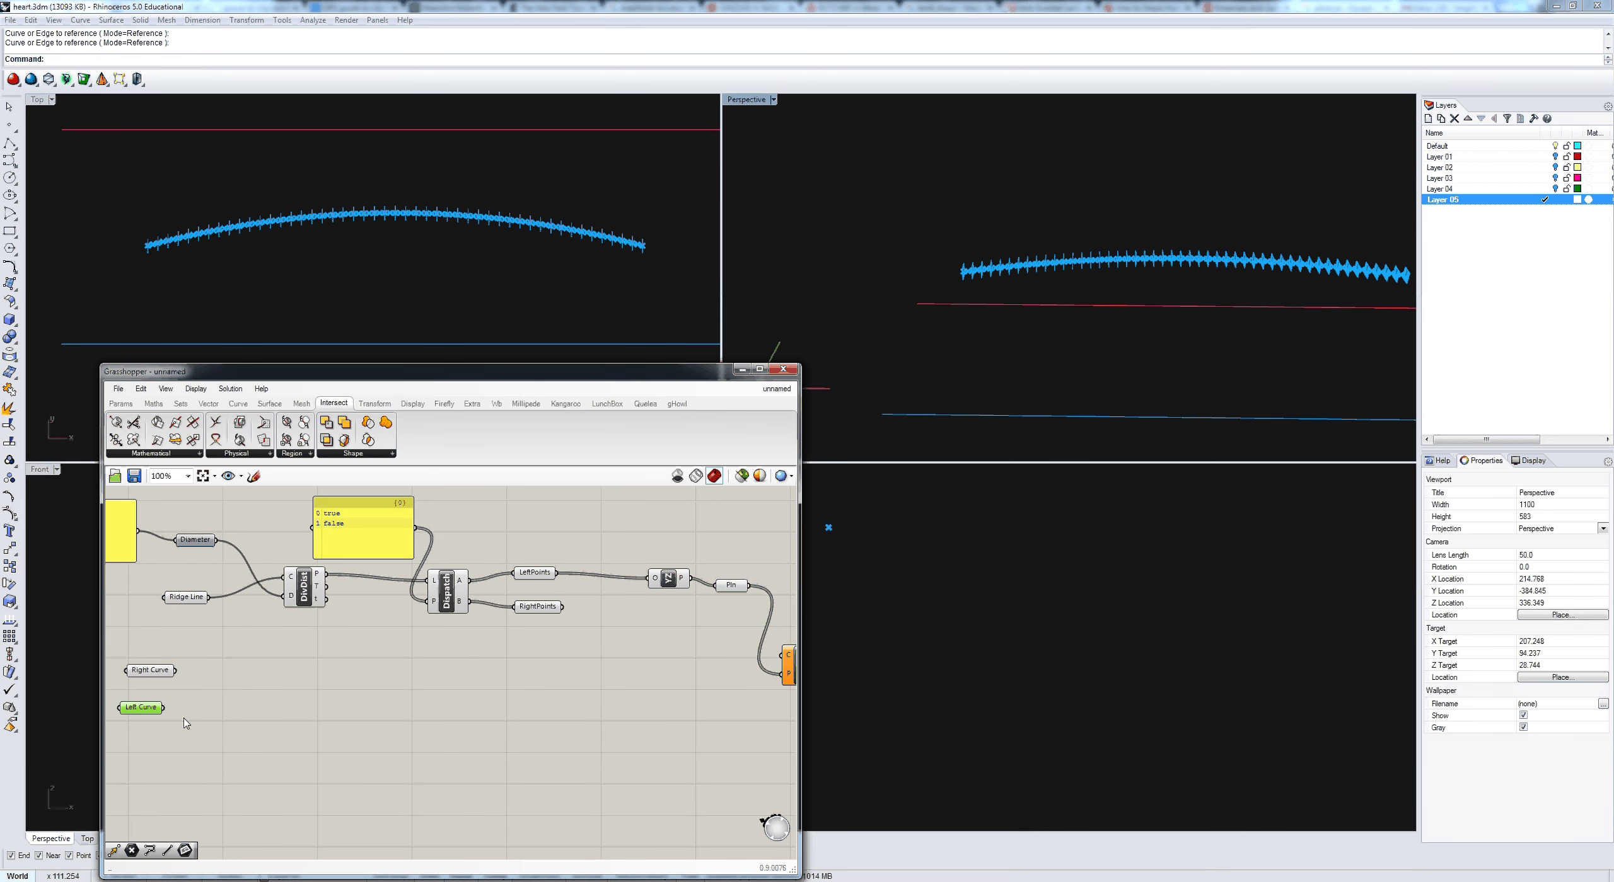
{"action": "left_click_drag", "start_coordinate": [164, 710], "coordinate": [263, 717]}
{"action": "key", "text": "ctrl+c"}
{"action": "key", "text": "ctrl+v"}
{"action": "left_click_drag", "start_coordinate": [165, 708], "coordinate": [725, 662]}
{"action": "right_click_drag", "start_coordinate": [668, 674], "coordinate": [416, 658]}
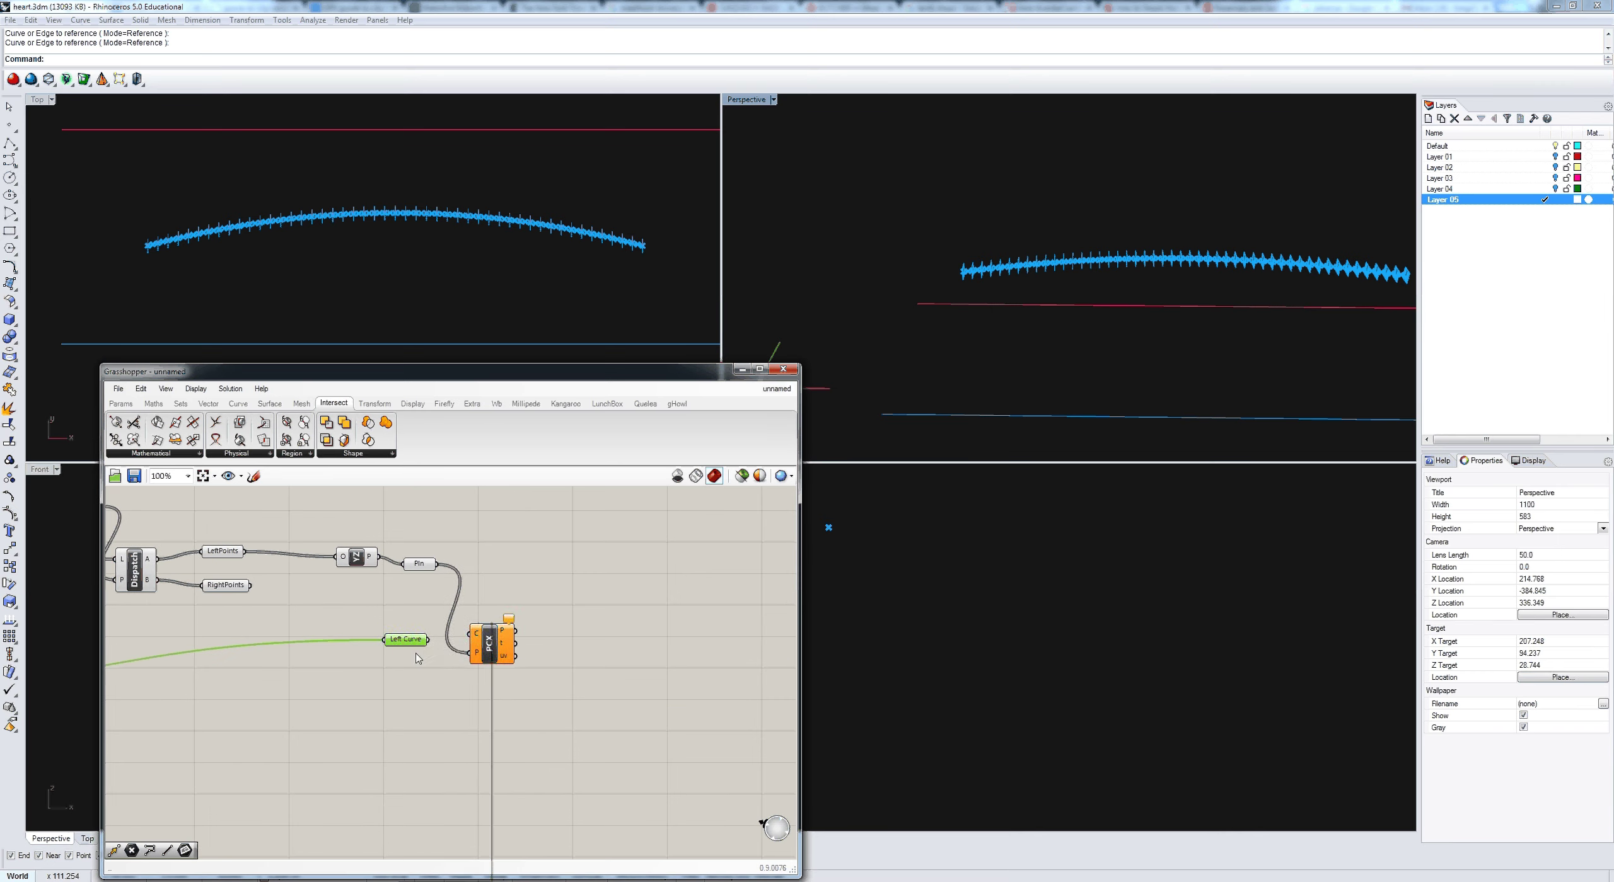
Step: Connect the copied Left Curve parameter to the curve input of the Curve | Plane intersection component
{"action": "left_click", "coordinate": [427, 609]}
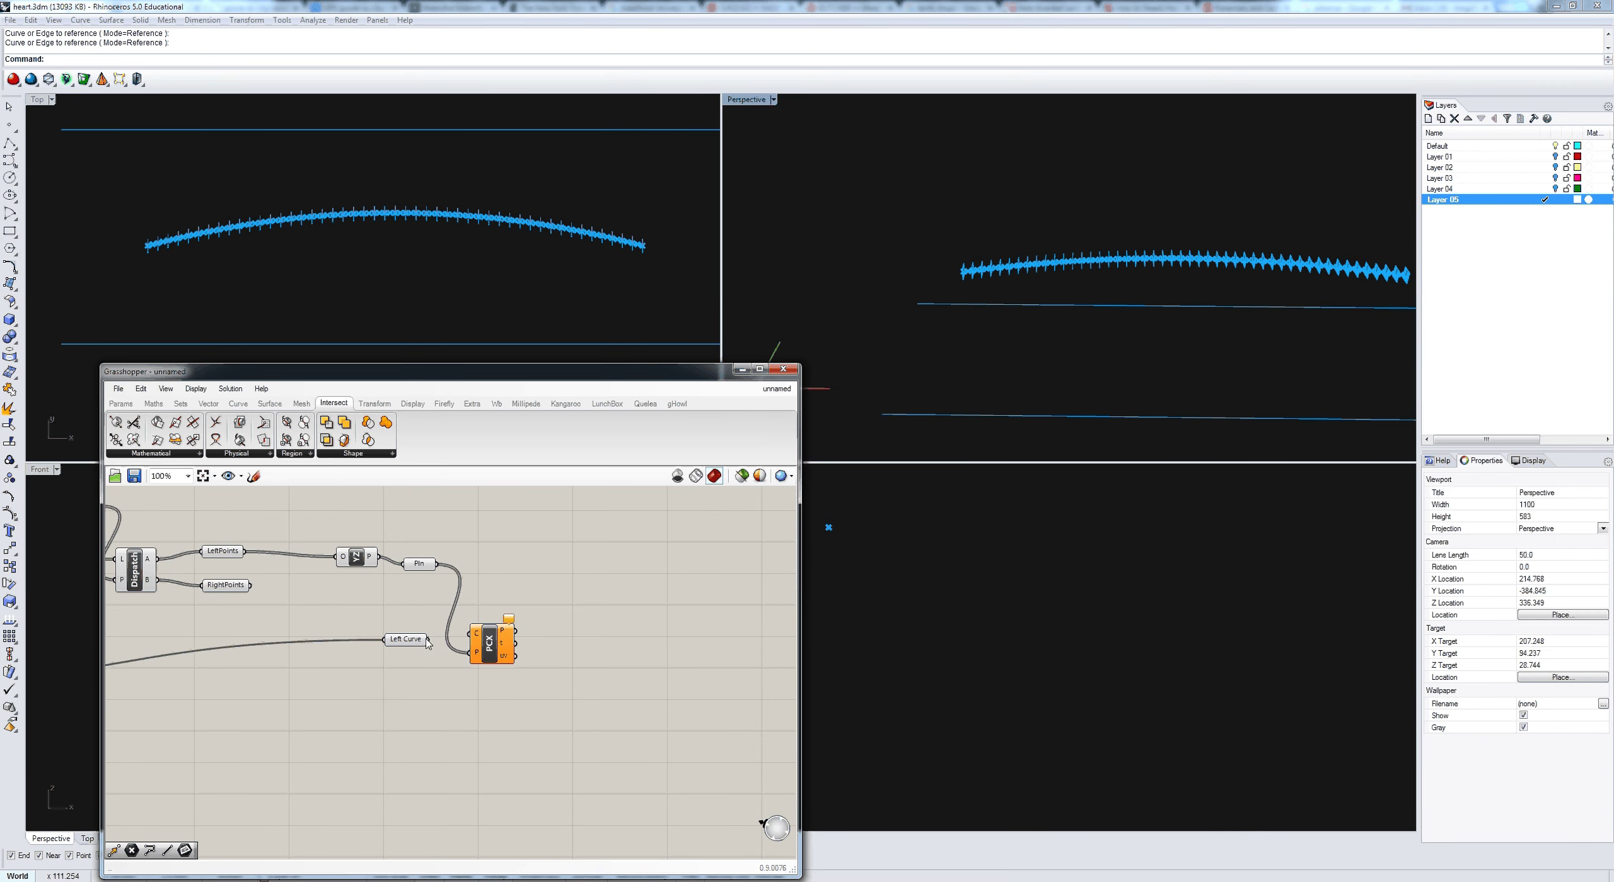
{"action": "left_click_drag", "start_coordinate": [428, 639], "coordinate": [483, 643]}
{"action": "left_click", "coordinate": [482, 643]}
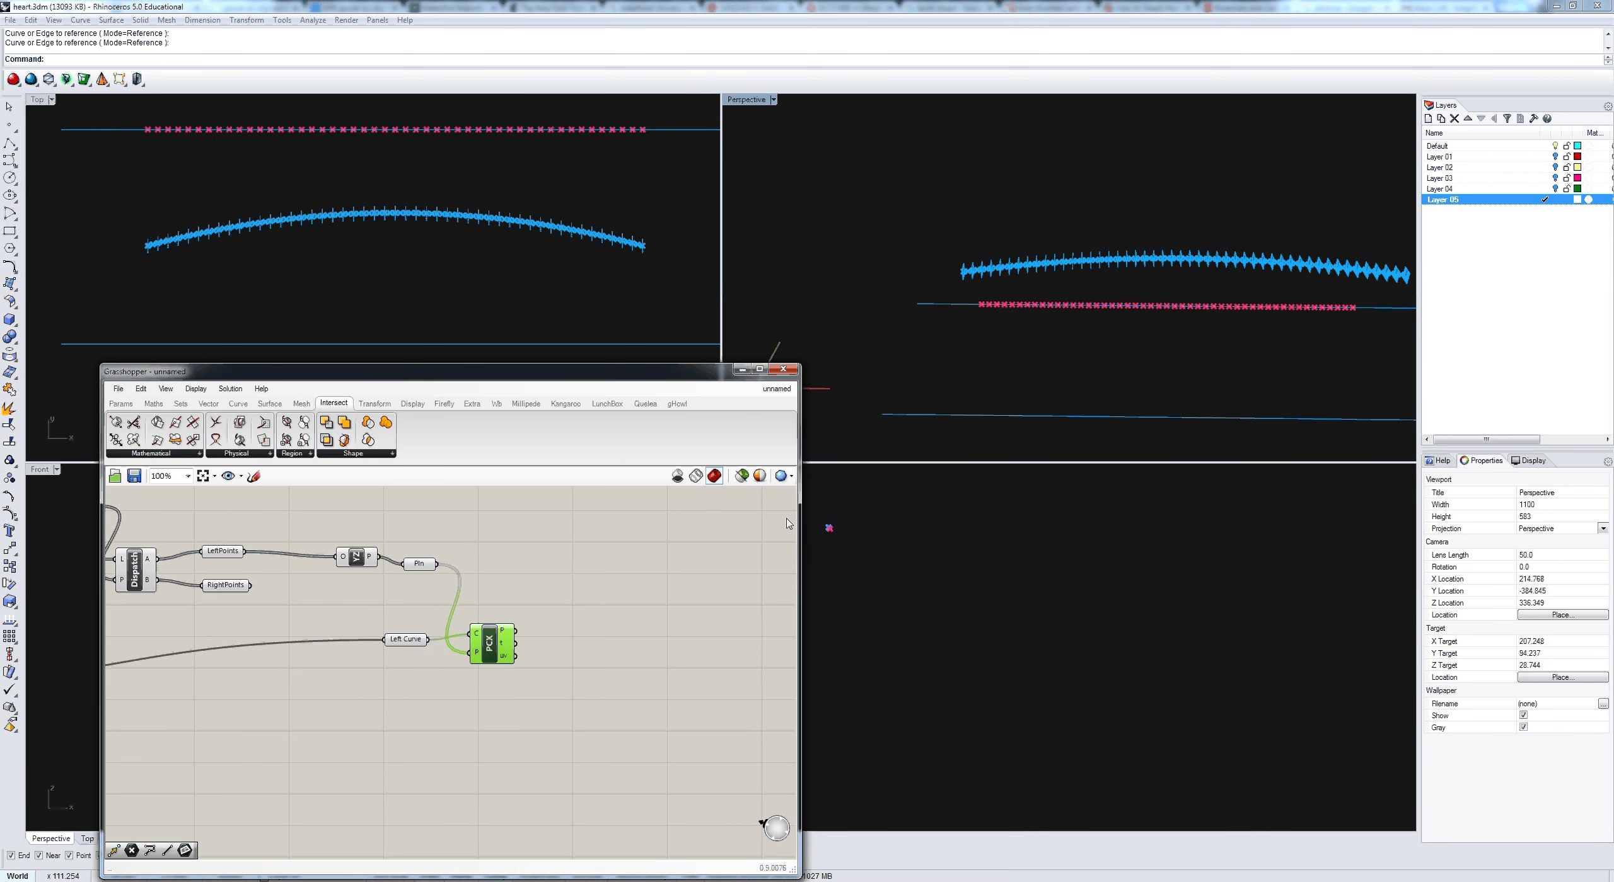
Step: Inspect the intersection points on the left curve in the Top viewport and move the intersection component farther from its inputs
{"action": "right_click_drag", "start_coordinate": [235, 249], "coordinate": [215, 281]}
{"action": "scroll", "coordinate": [193, 279], "scroll_direction": "up", "scroll_amount": 6}
{"action": "scroll", "coordinate": [191, 278], "scroll_direction": "down", "scroll_amount": 4}
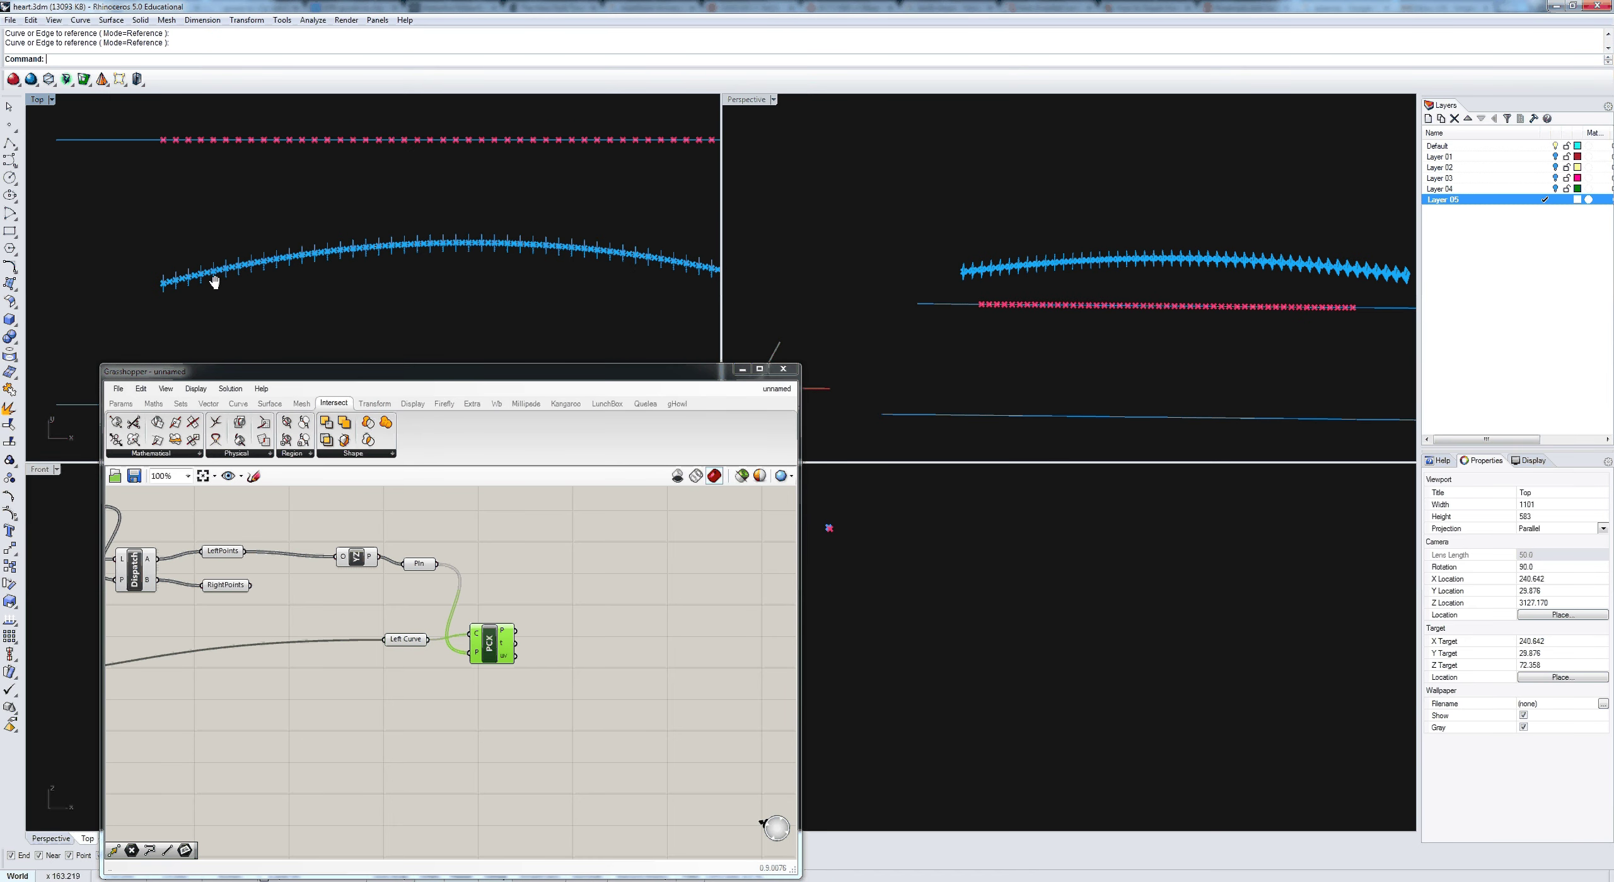
{"action": "scroll", "coordinate": [214, 282], "scroll_direction": "up", "scroll_amount": 3}
{"action": "scroll", "coordinate": [241, 259], "scroll_direction": "down", "scroll_amount": 3}
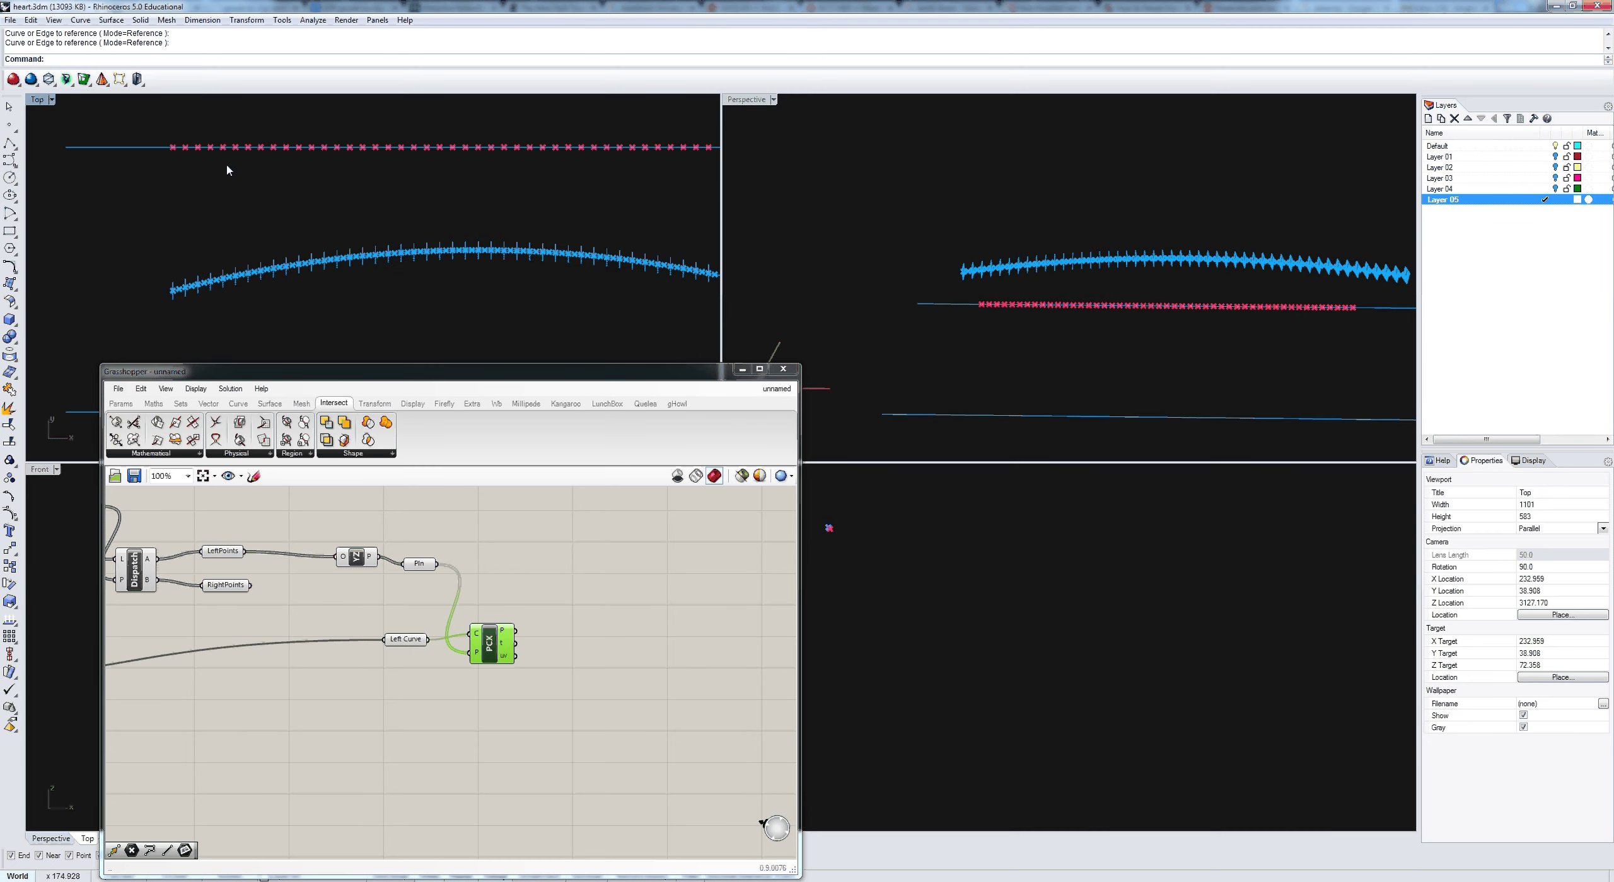
{"action": "left_click", "coordinate": [500, 651]}
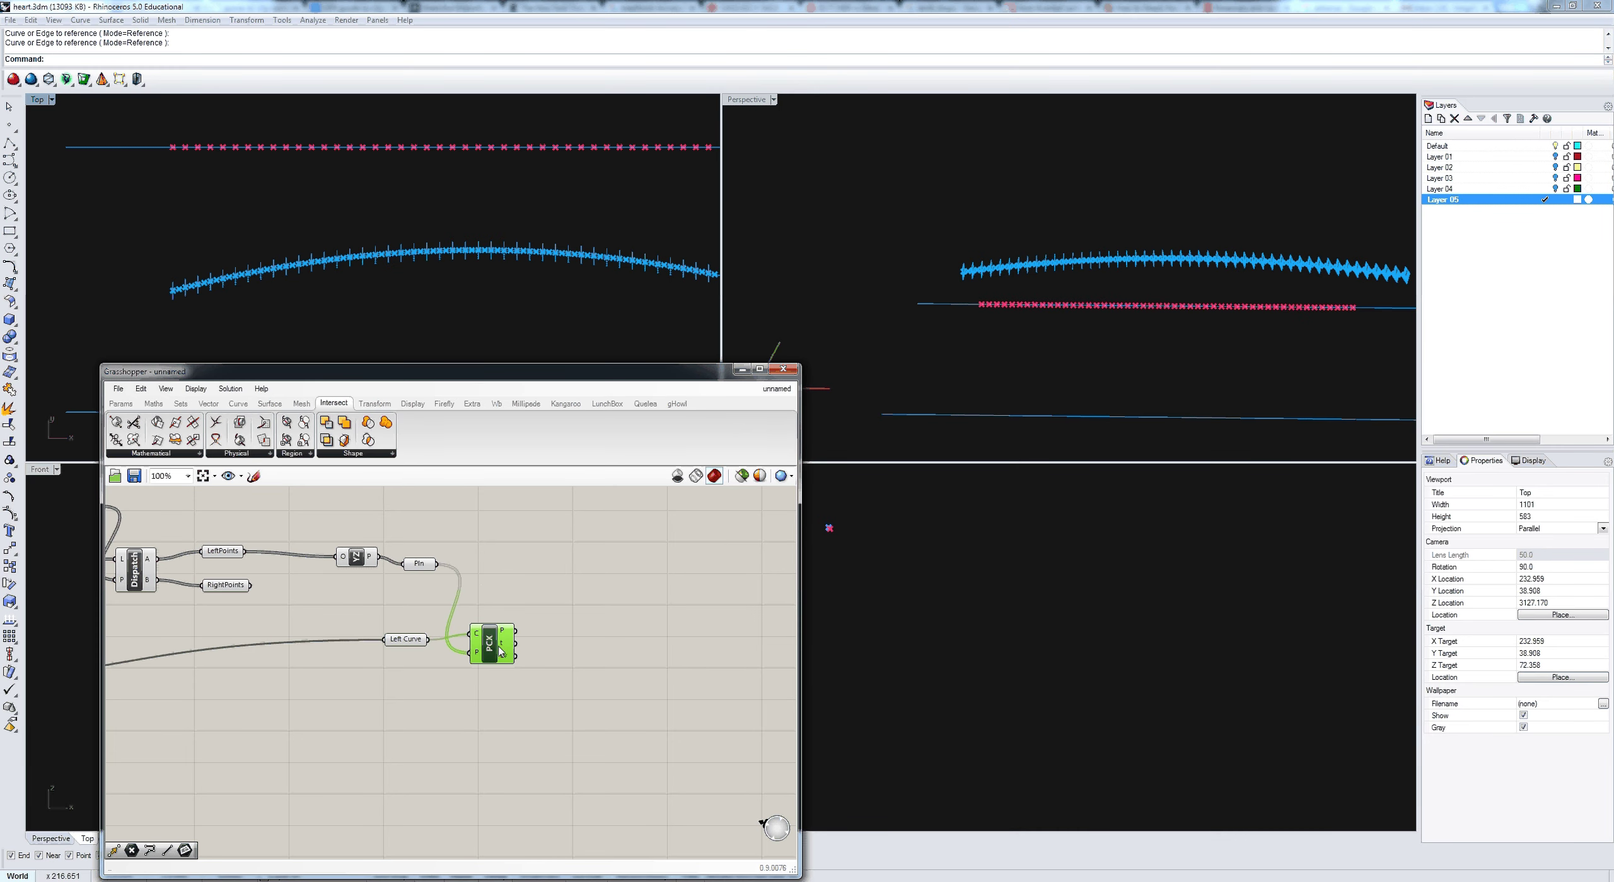
{"action": "left_click_drag", "start_coordinate": [500, 651], "coordinate": [547, 654]}
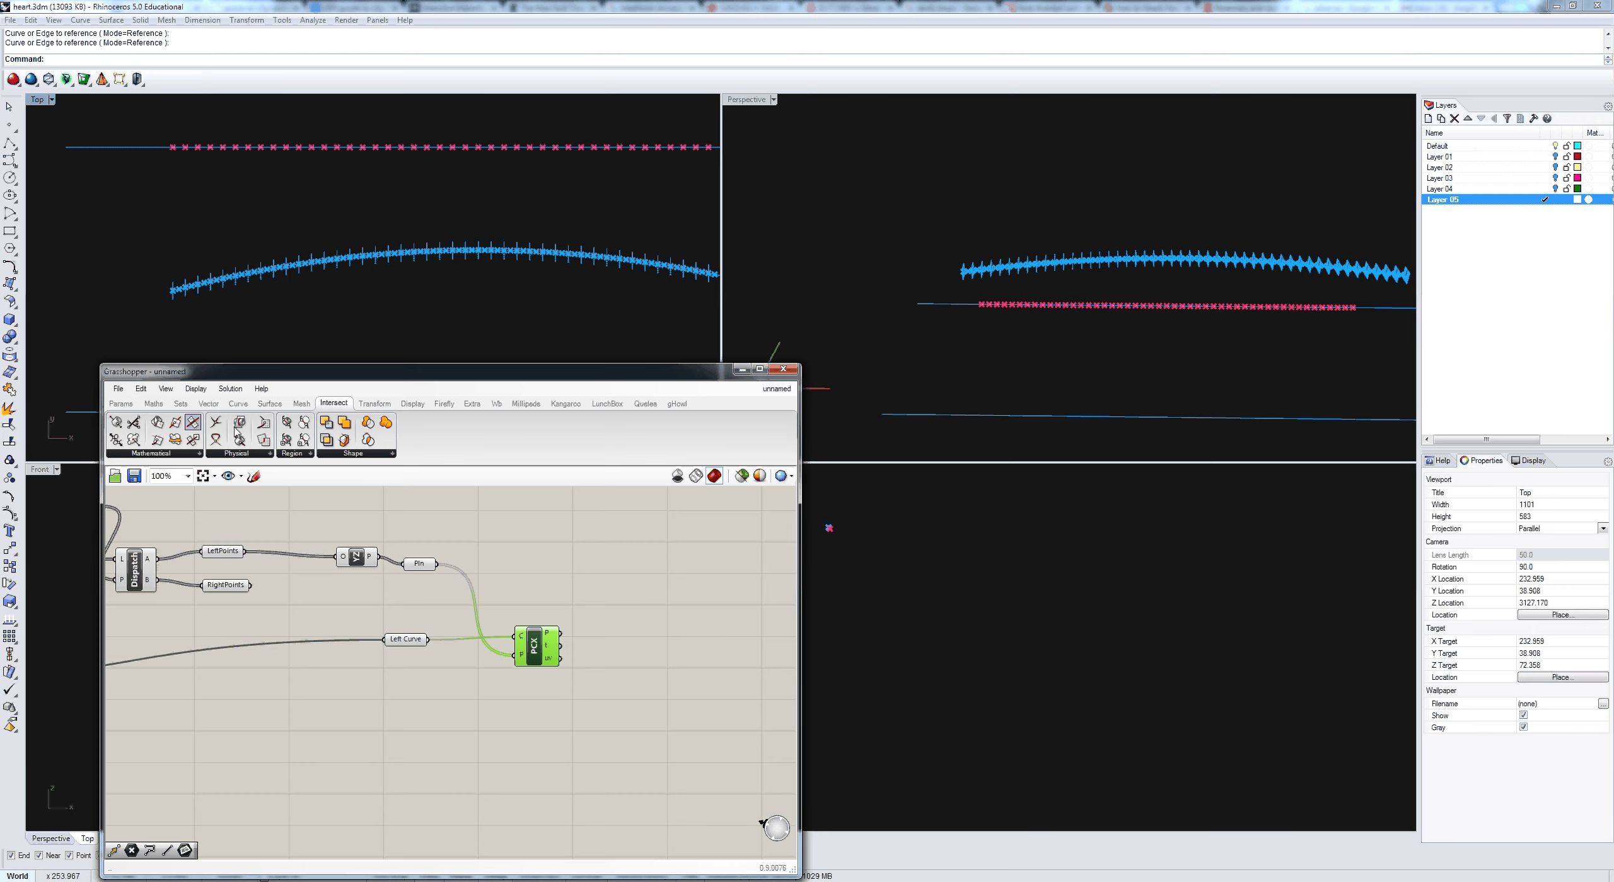
Step: Add an XY Plane component above the YZ Plane component and connect the LeftPoints parameter to its origin input
{"action": "left_click", "coordinate": [209, 404]}
{"action": "left_click", "coordinate": [230, 454]}
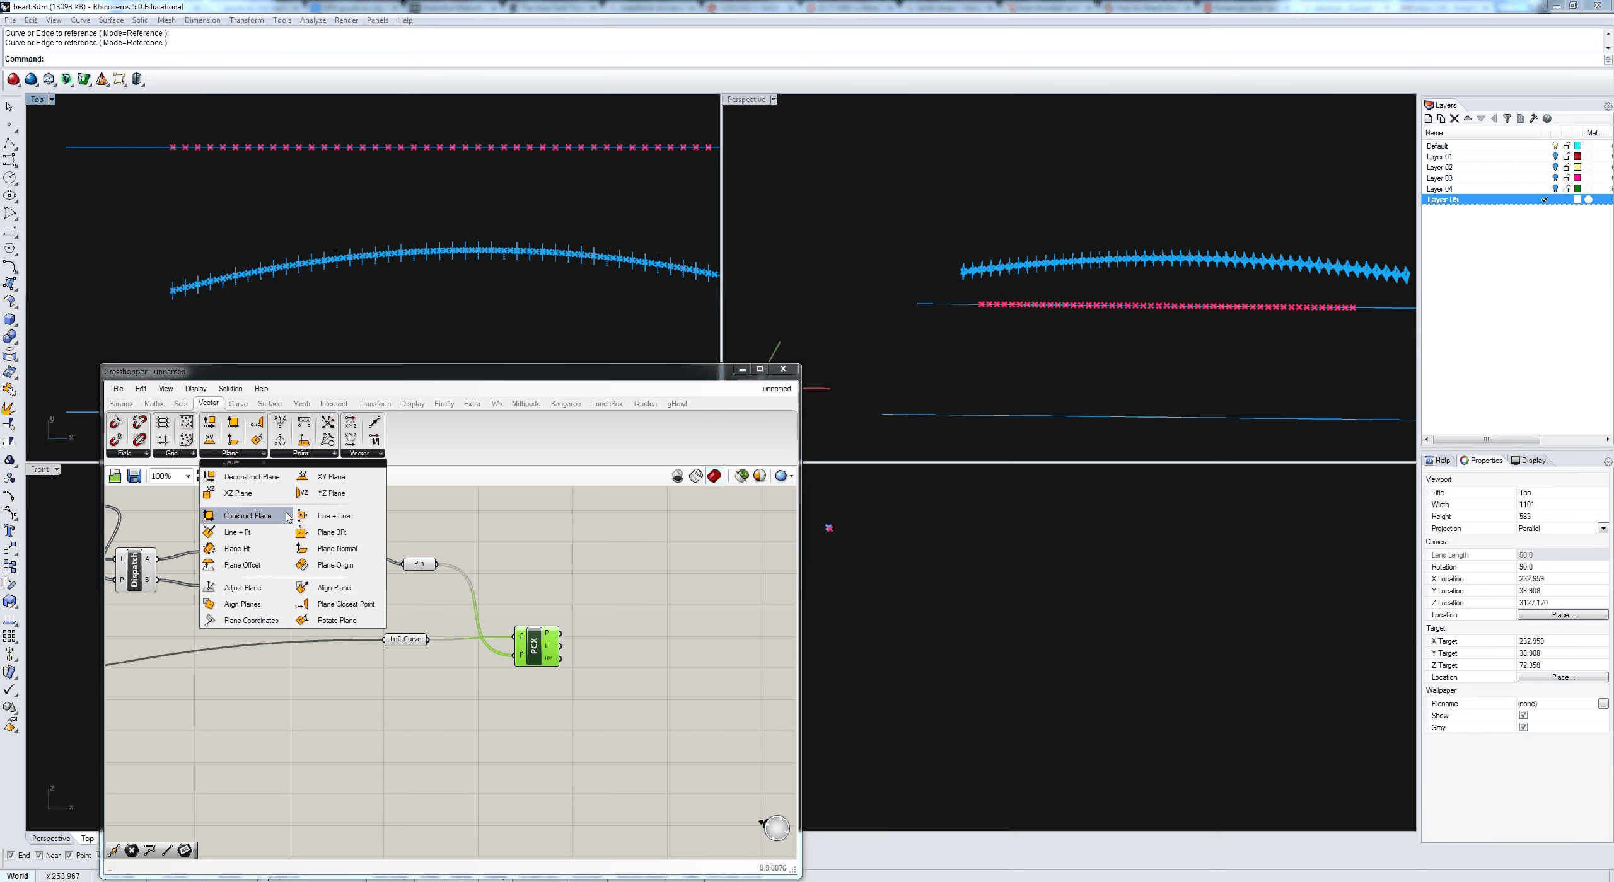
{"action": "left_click_drag", "start_coordinate": [287, 517], "coordinate": [346, 523]}
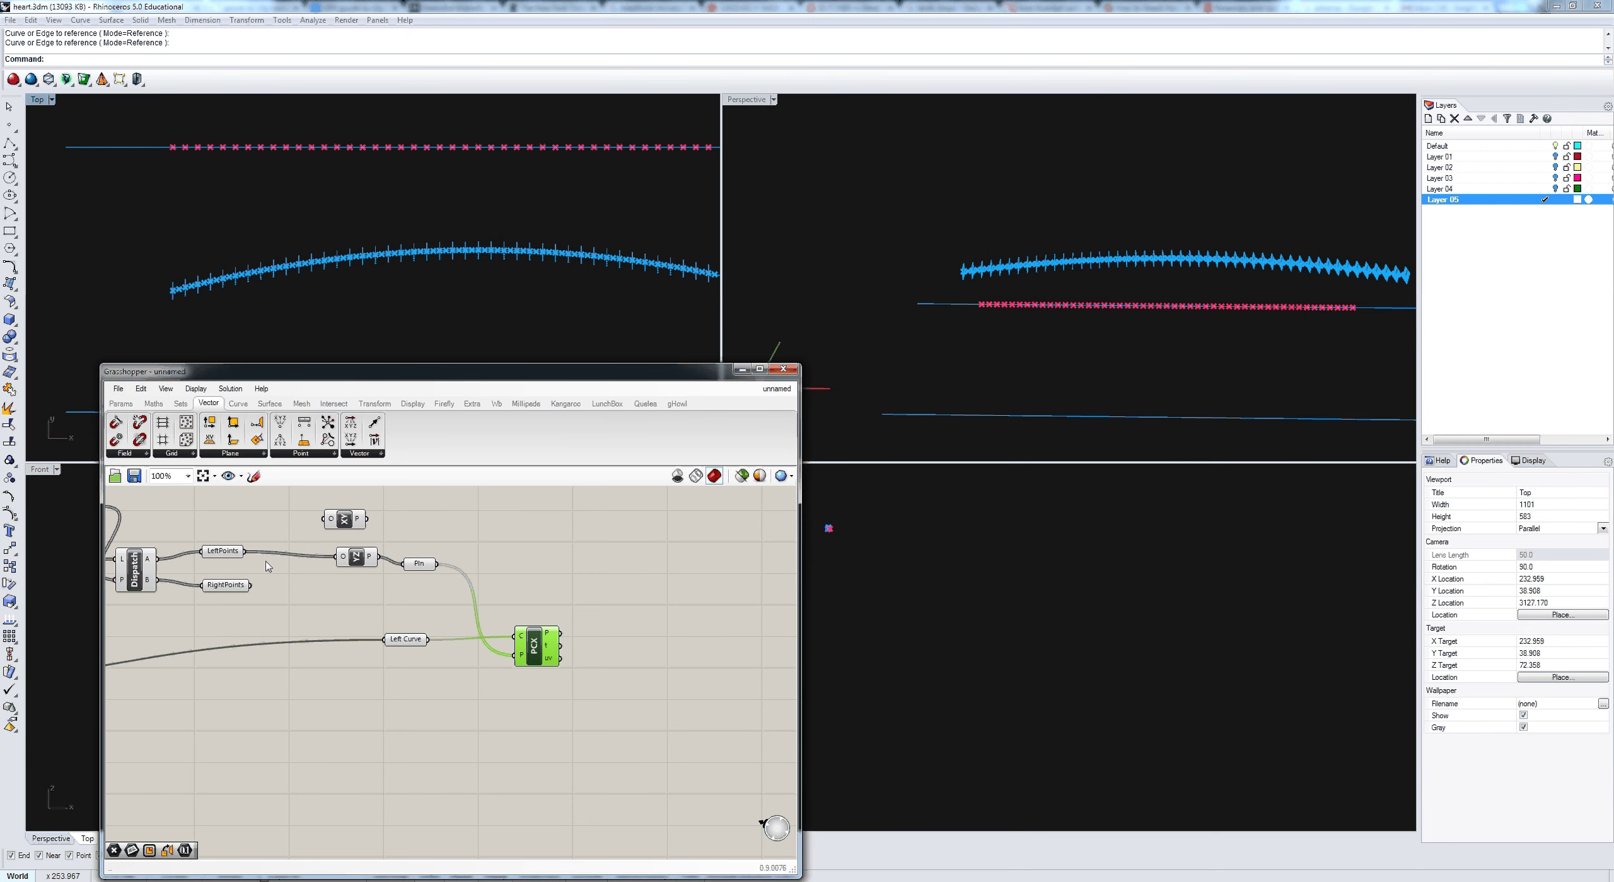
{"action": "left_click_drag", "start_coordinate": [244, 552], "coordinate": [325, 520]}
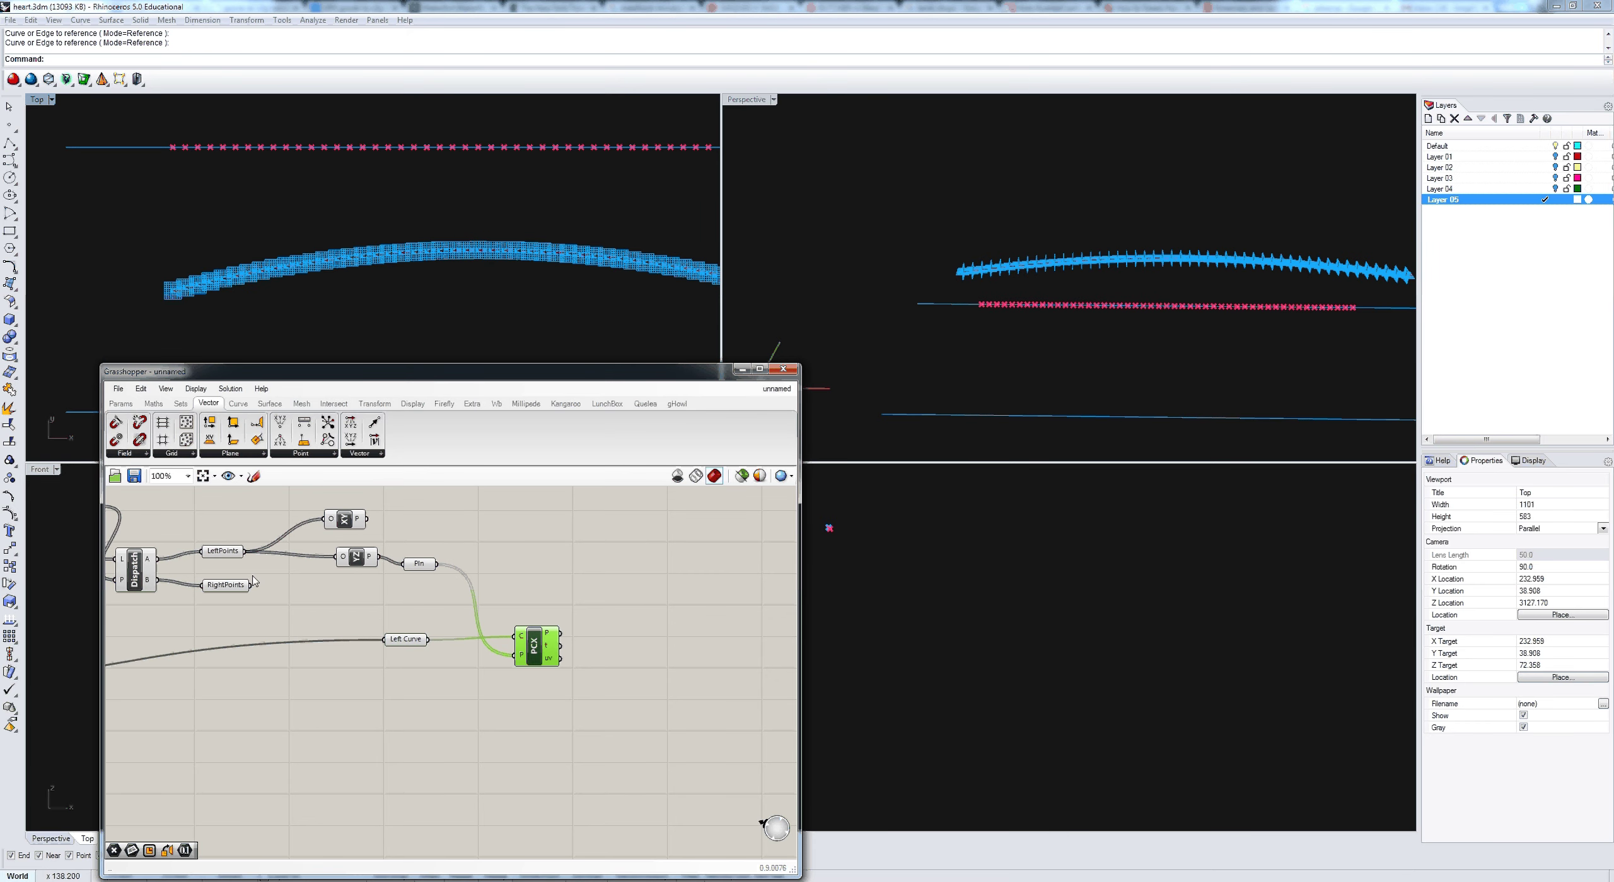
Step: Add a Rotate component, connecting the YZ planes to its geometry input and the XY planes to its plane input
{"action": "left_click", "coordinate": [374, 404]}
{"action": "left_click", "coordinate": [252, 454]}
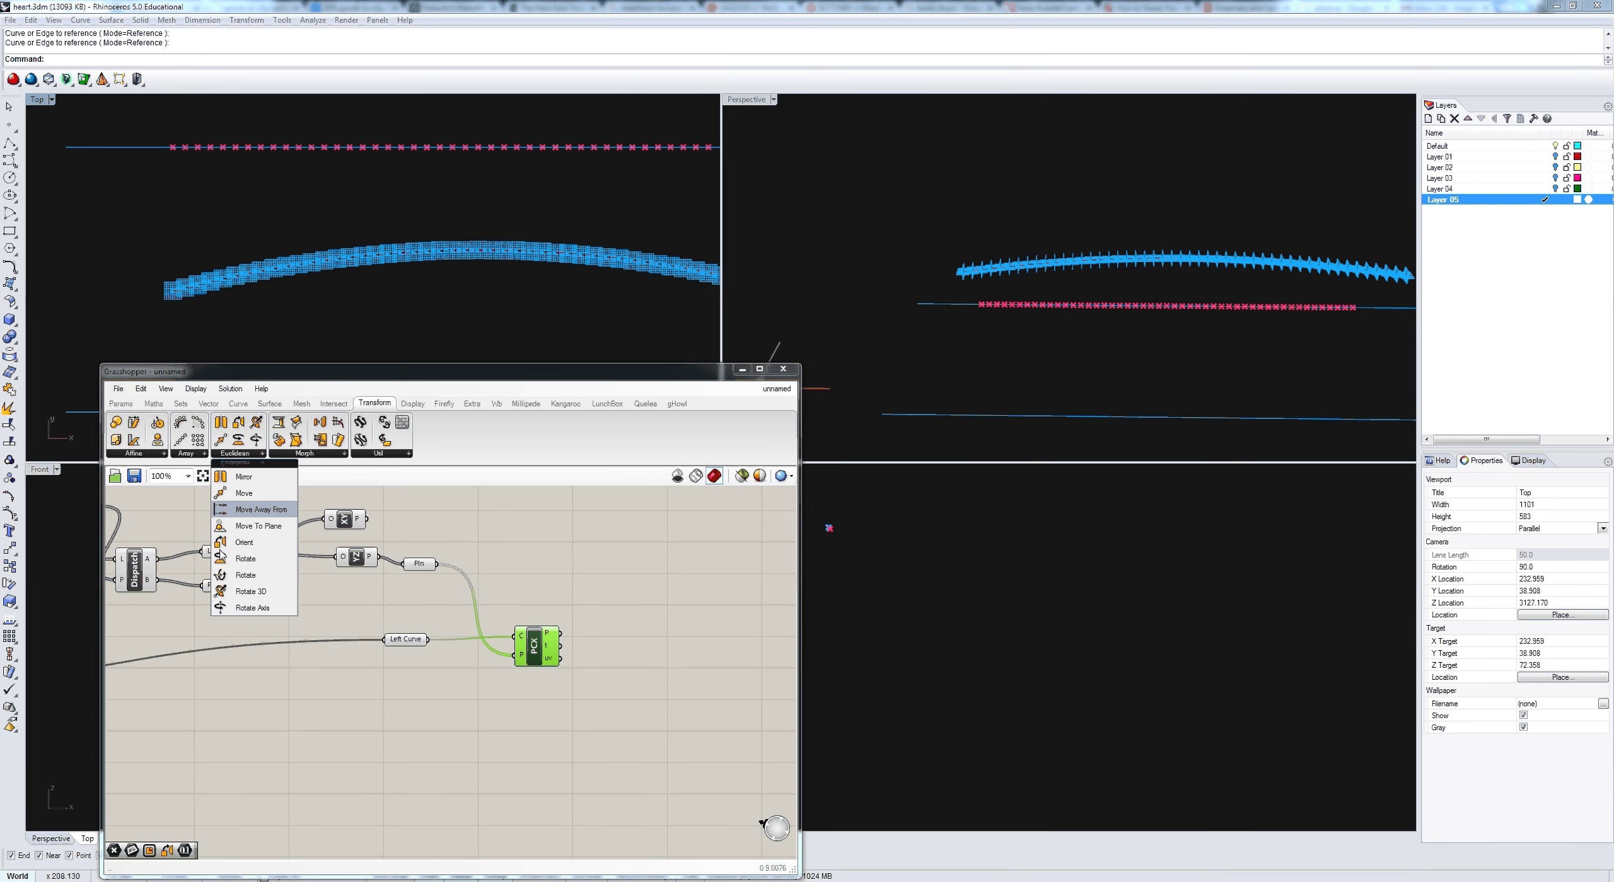
{"action": "left_click_drag", "start_coordinate": [245, 559], "coordinate": [460, 513]}
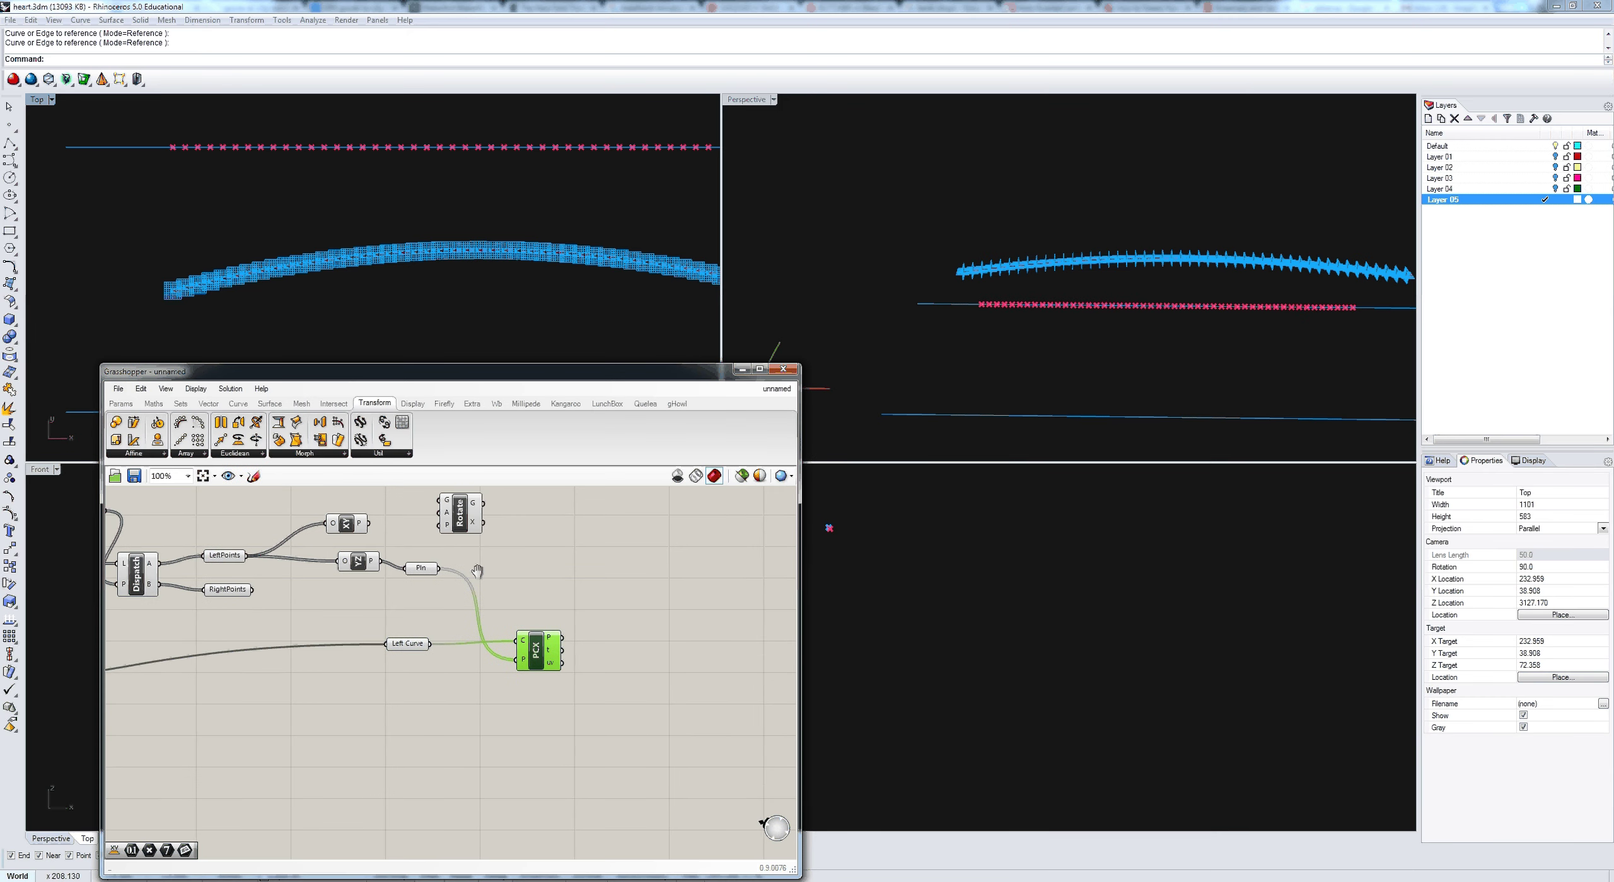
{"action": "right_click_drag", "start_coordinate": [477, 571], "coordinate": [484, 580]}
{"action": "left_click", "coordinate": [427, 615]}
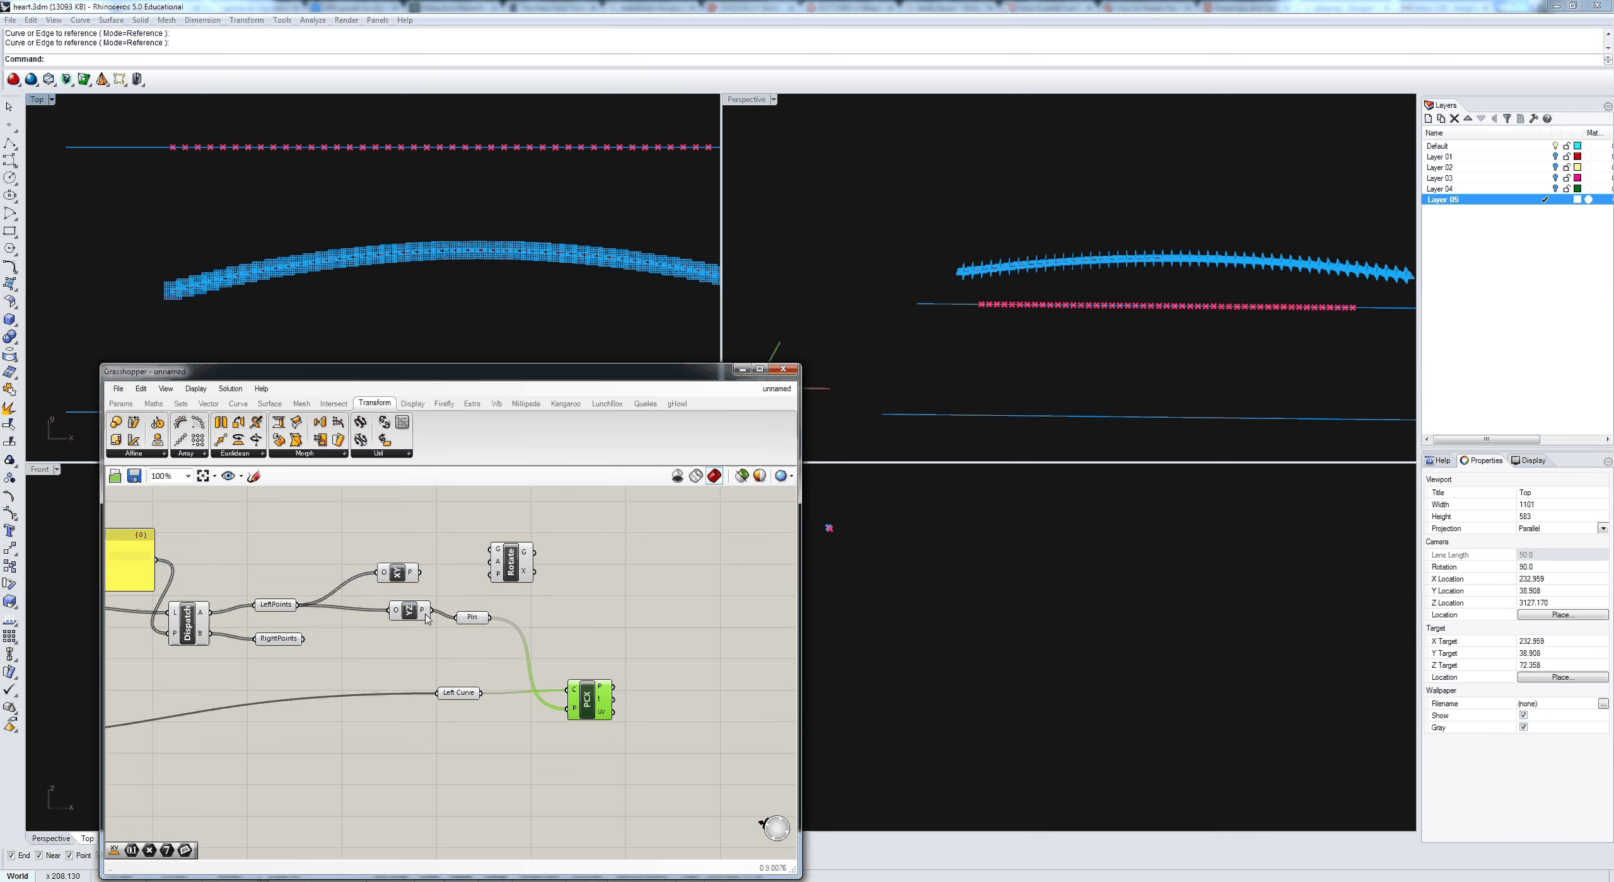
{"action": "left_click_drag", "start_coordinate": [431, 610], "coordinate": [490, 549]}
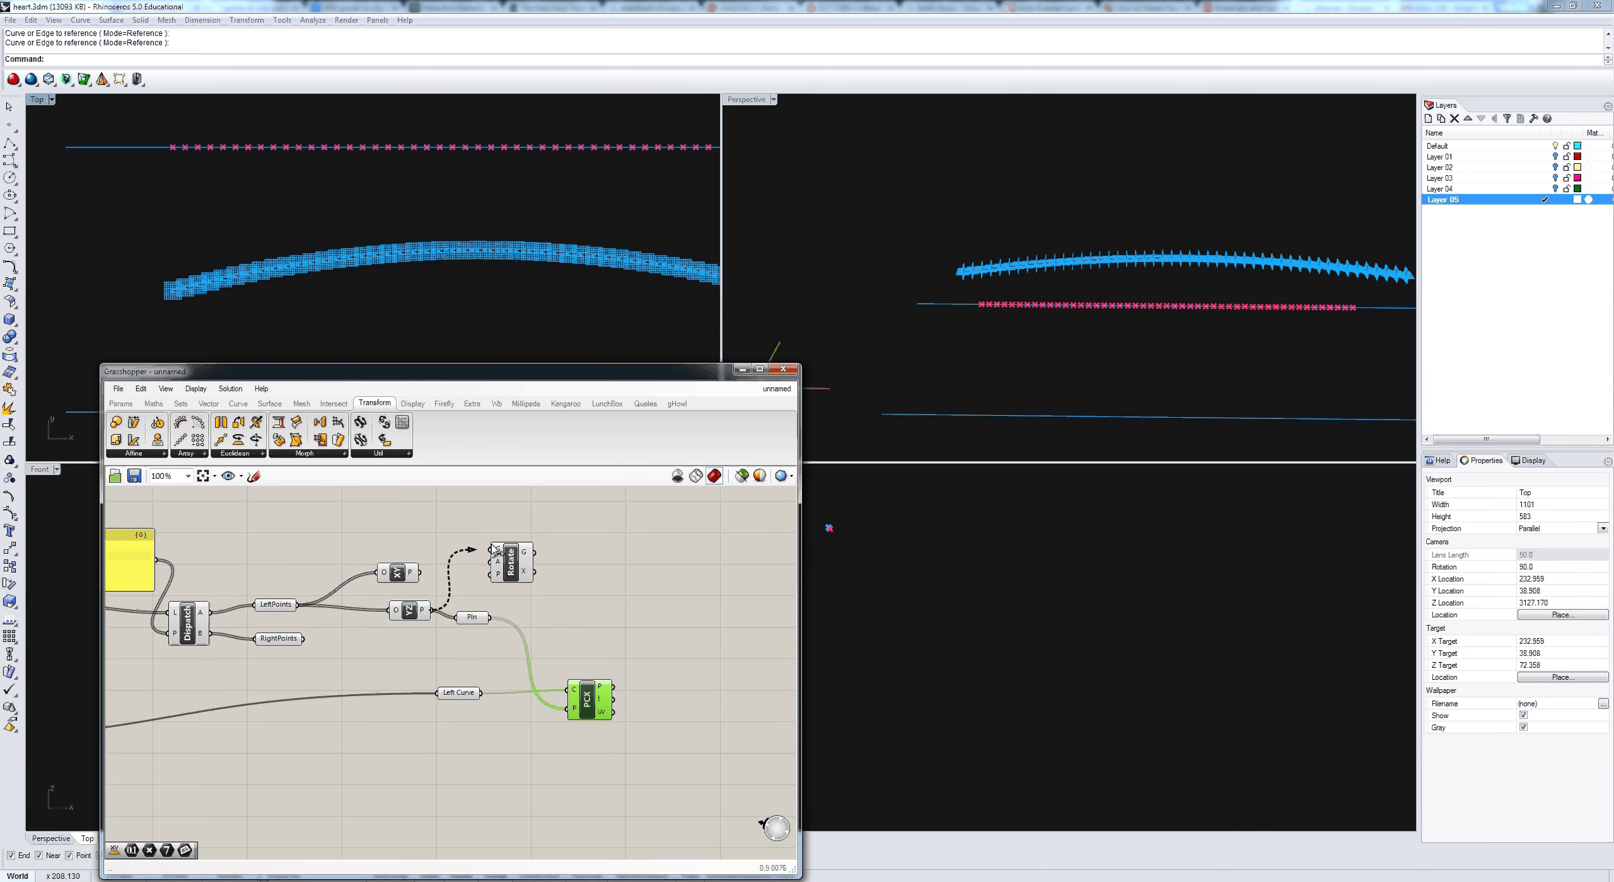
{"action": "left_click", "coordinate": [410, 613]}
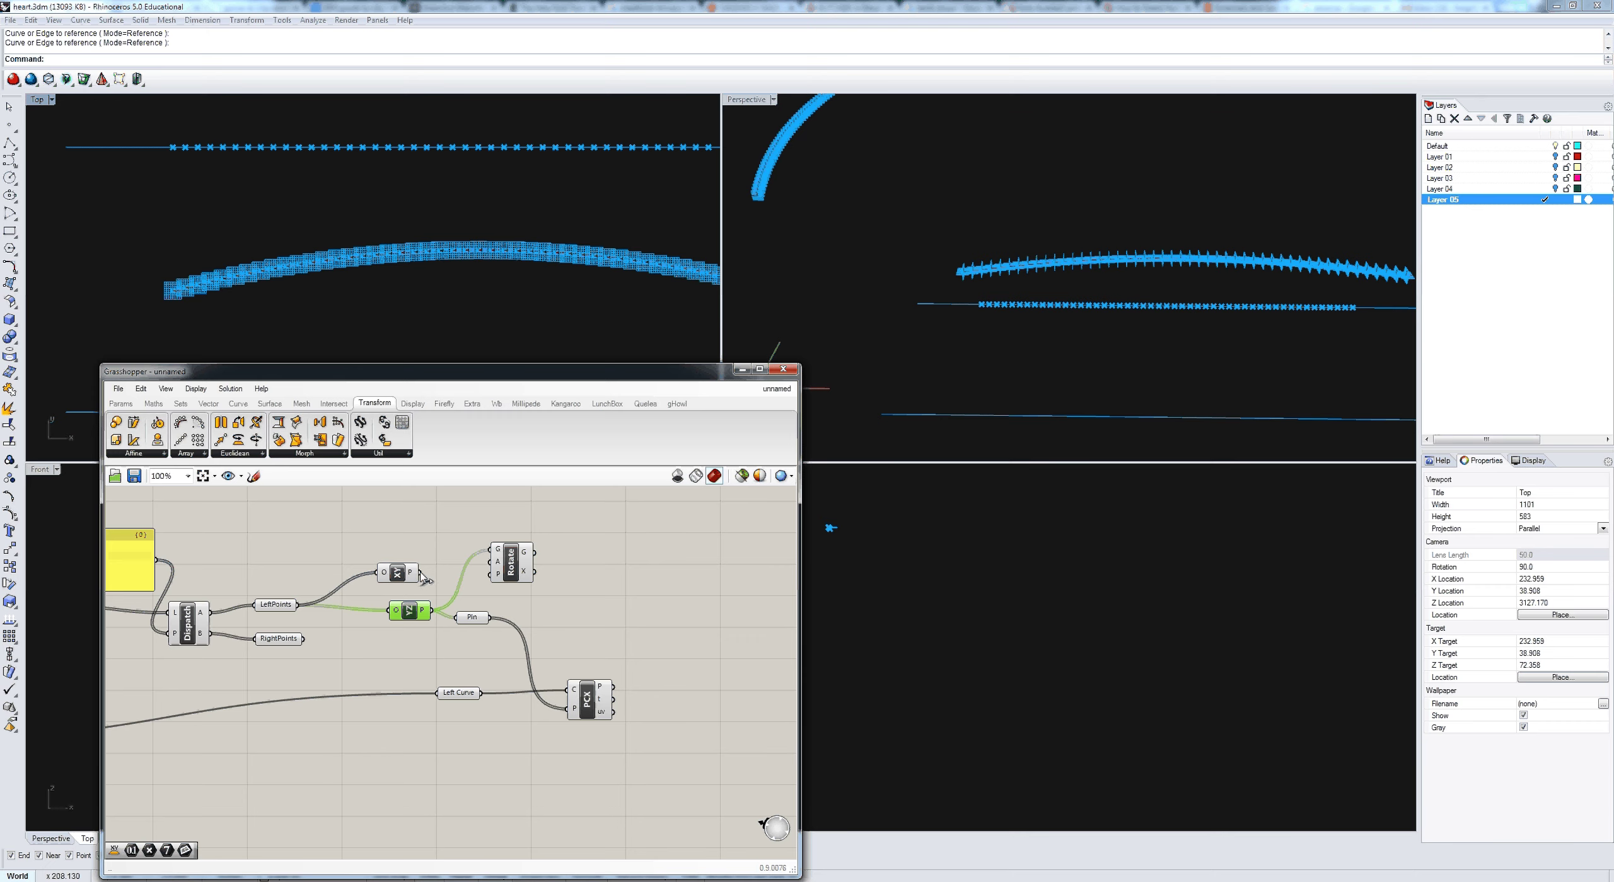
{"action": "left_click_drag", "start_coordinate": [420, 573], "coordinate": [492, 577]}
Step: Switch the Rotate component's angle input to degrees
{"action": "scroll", "coordinate": [479, 571], "scroll_direction": "up", "scroll_amount": 4}
{"action": "right_click", "coordinate": [526, 554]}
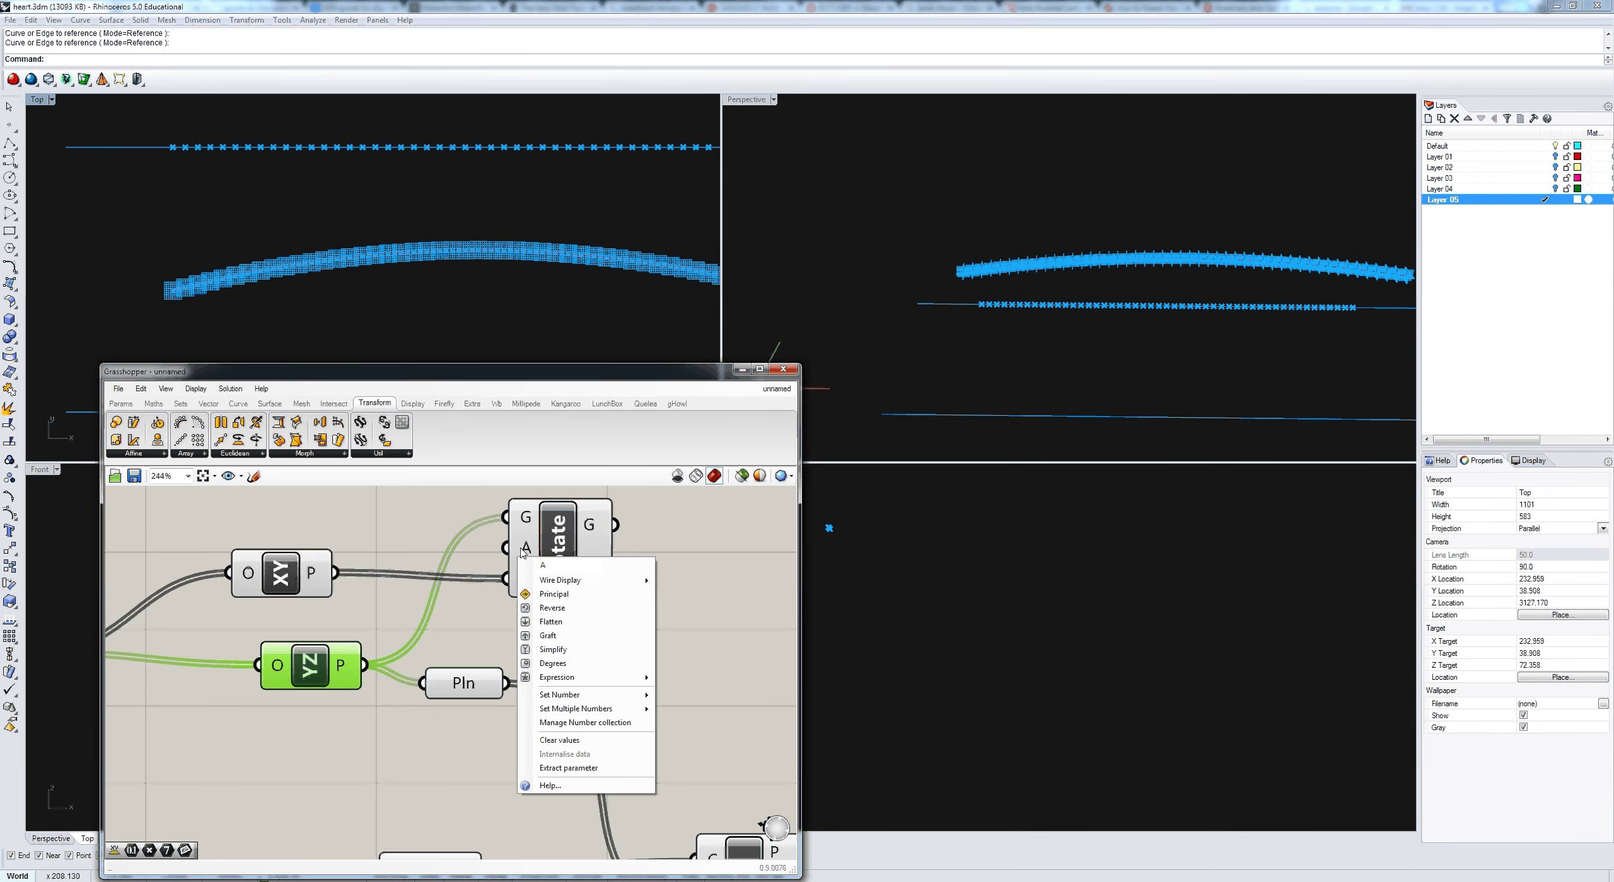
{"action": "left_click", "coordinate": [553, 663]}
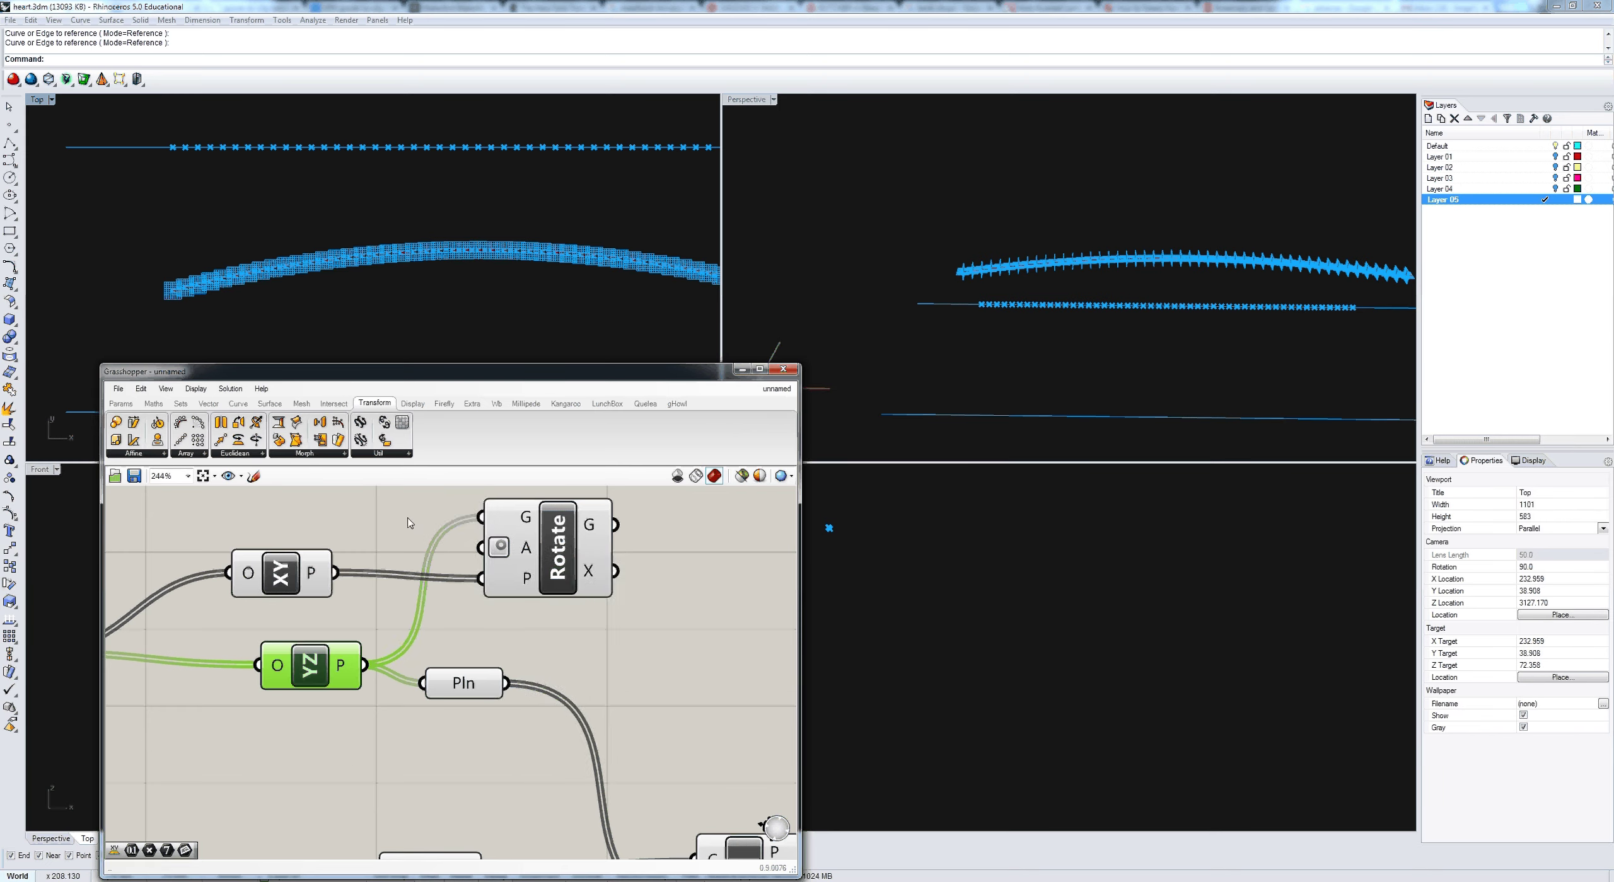
{"action": "right_click_drag", "start_coordinate": [410, 523], "coordinate": [475, 573]}
{"action": "scroll", "coordinate": [474, 573], "scroll_direction": "down", "scroll_amount": 2}
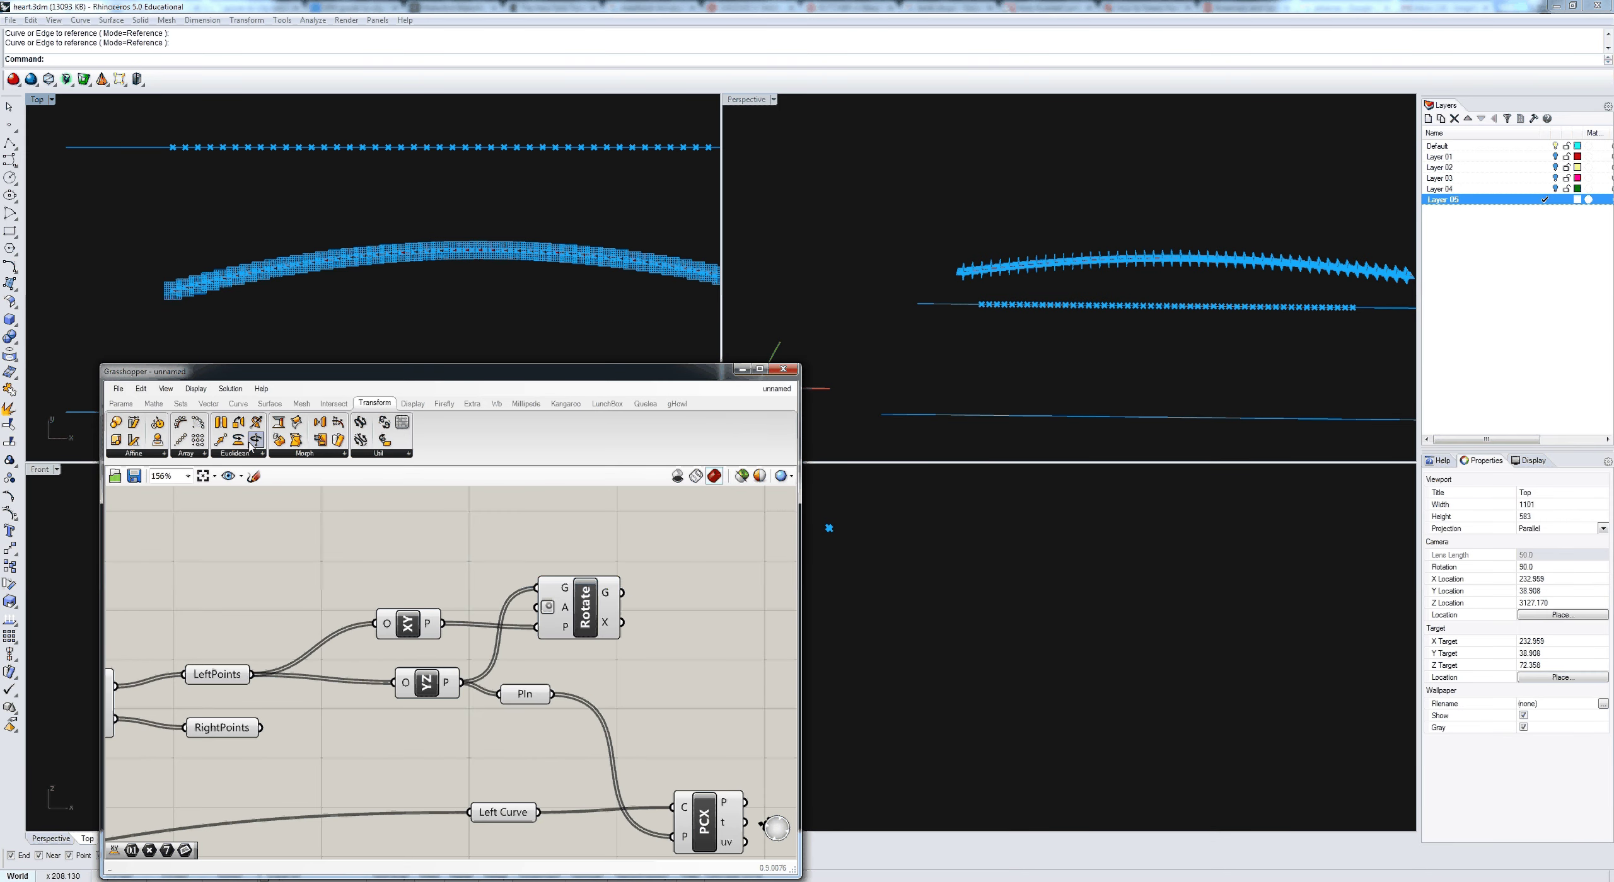
Step: Add a Number parameter above the XY Plane component and connect it to the Rotate component's angle input
{"action": "left_click", "coordinate": [121, 404]}
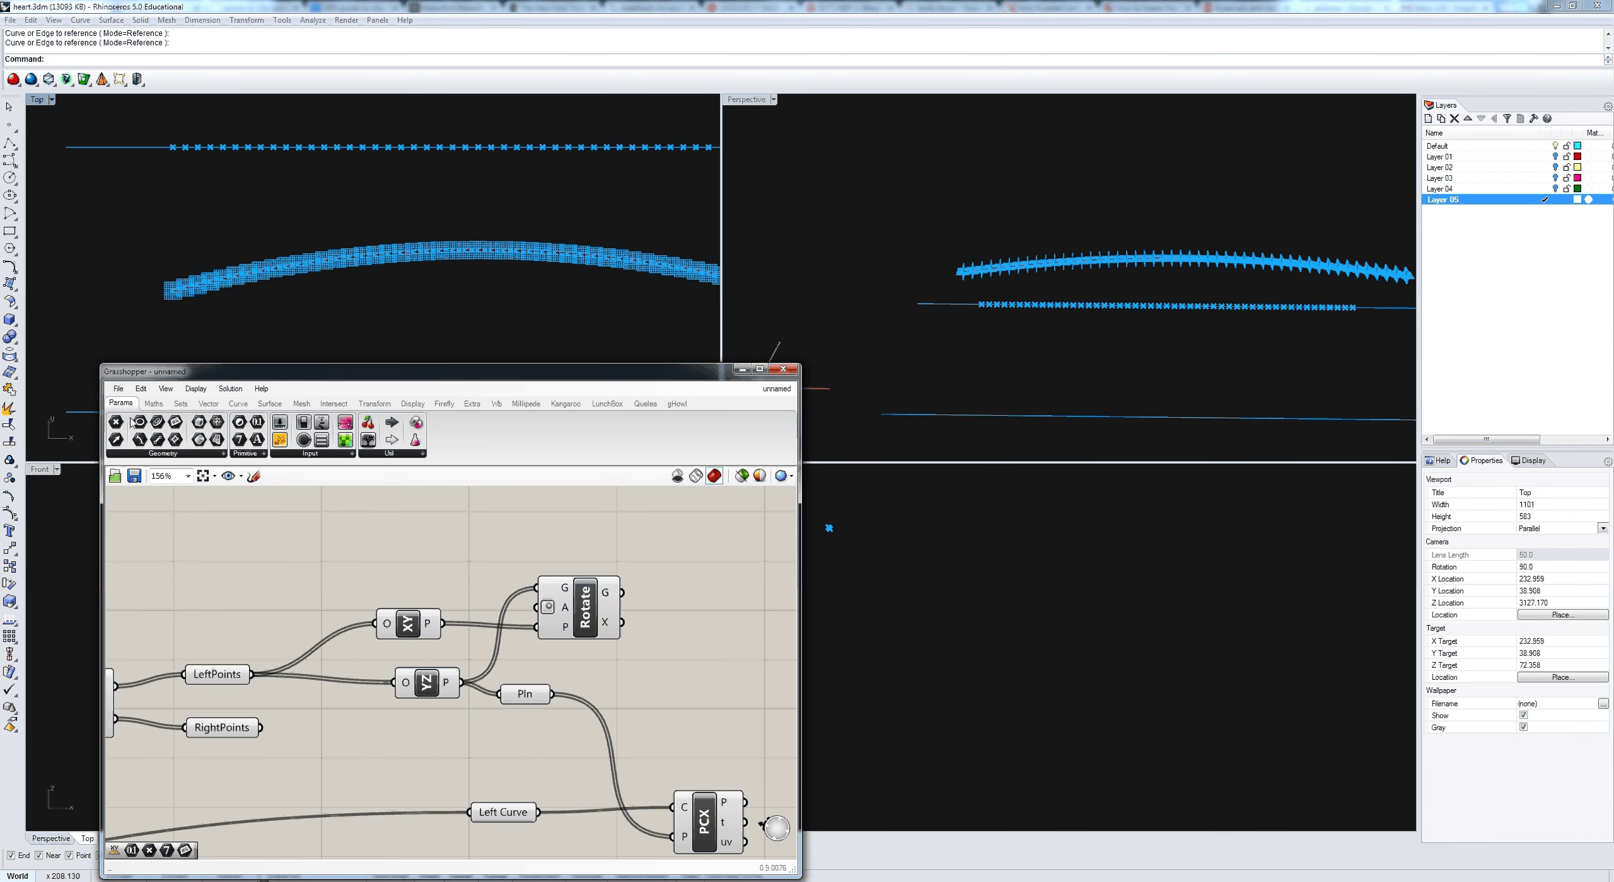
{"action": "left_click", "coordinate": [258, 424]}
{"action": "left_click", "coordinate": [404, 541]}
{"action": "left_click_drag", "start_coordinate": [430, 536], "coordinate": [535, 608]}
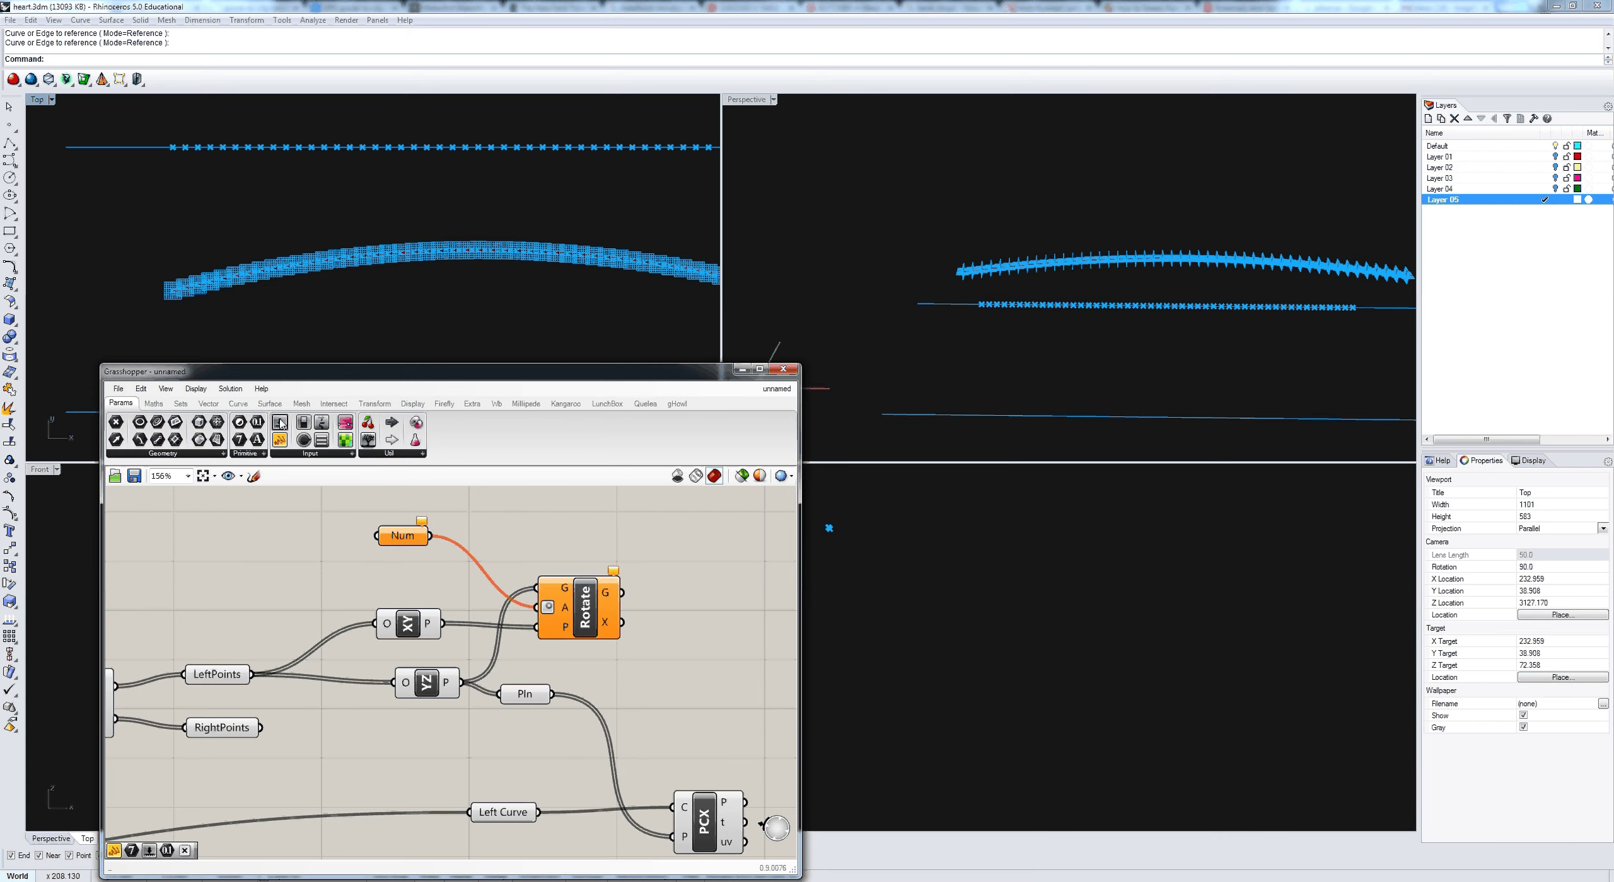
Step: Add an integer number slider ranging from -180 to 180 and feed it into the Number parameter
{"action": "left_click_drag", "start_coordinate": [281, 424], "coordinate": [216, 552]}
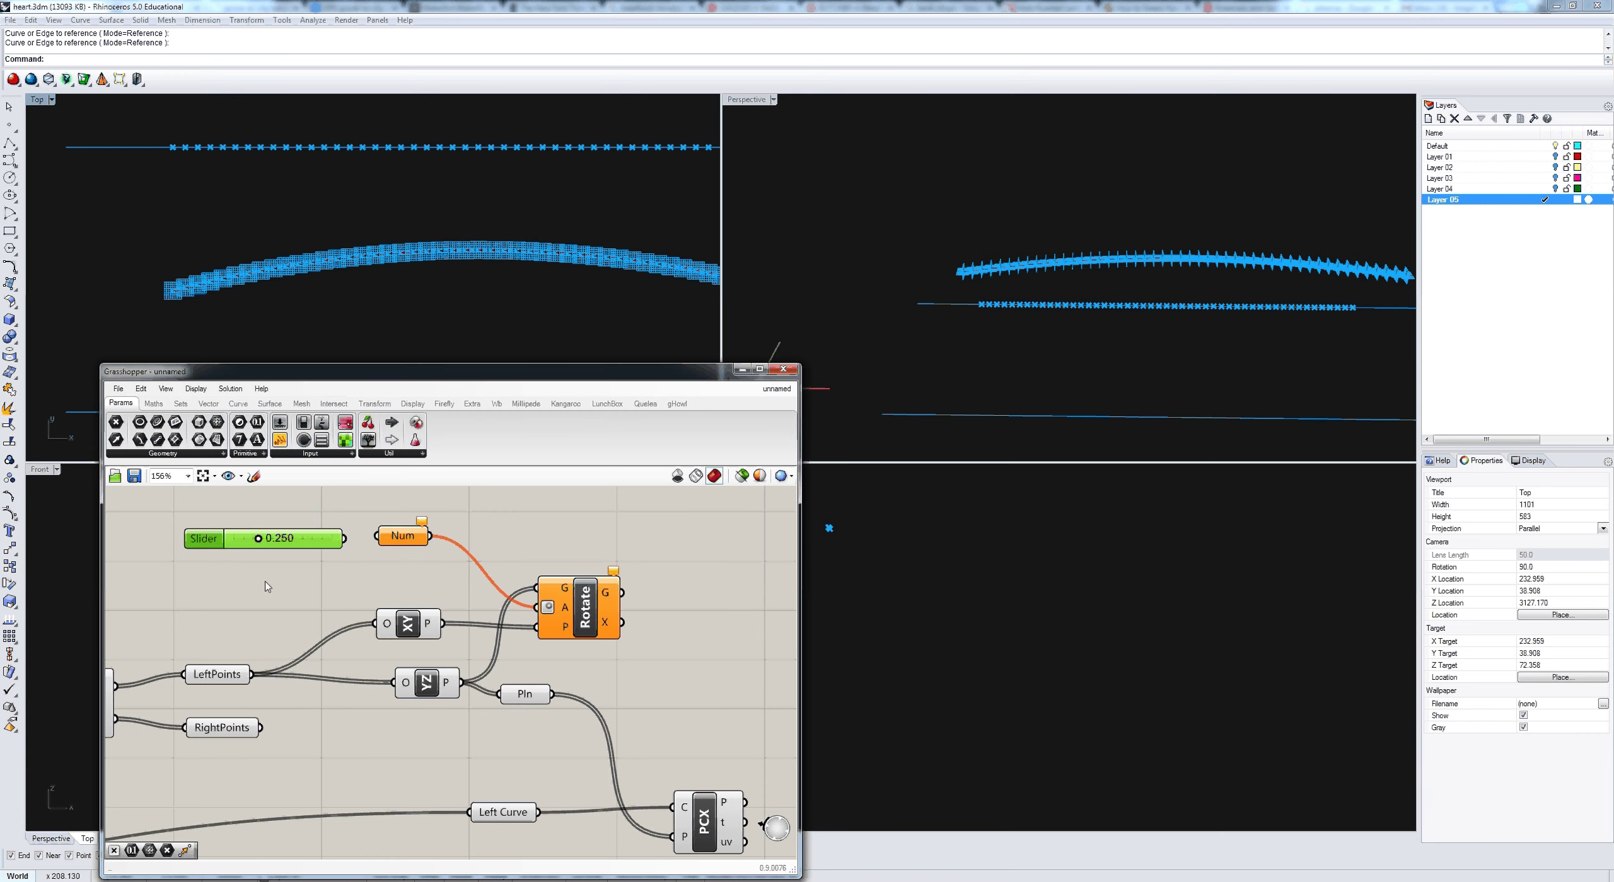
{"action": "double_click", "coordinate": [217, 548]}
{"action": "double_click", "coordinate": [240, 558]}
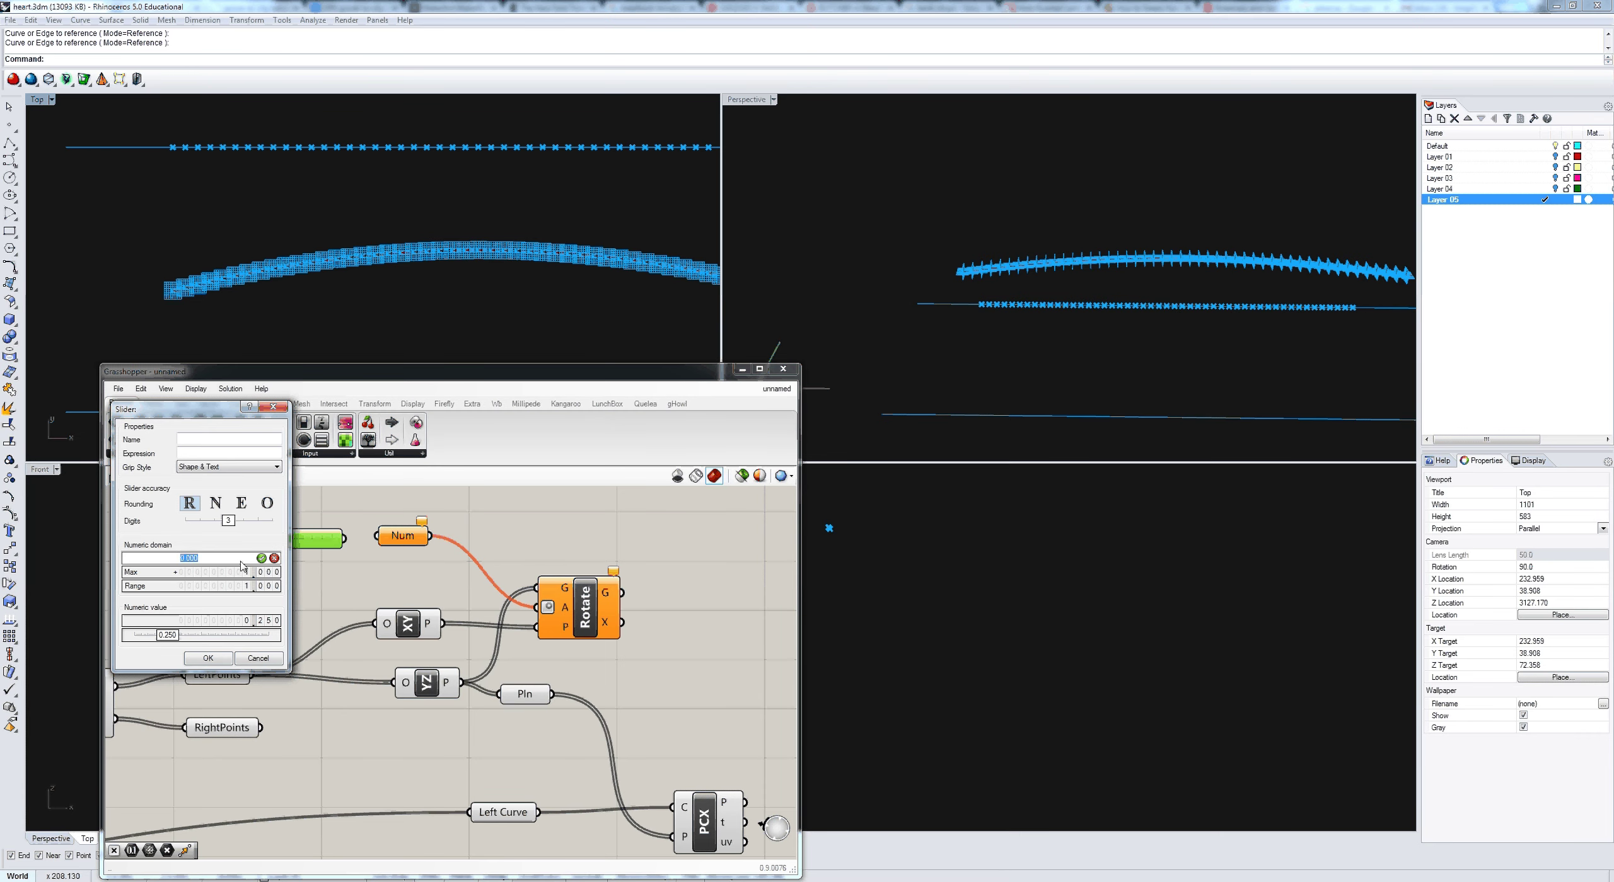
{"action": "type", "text": "-180"}
{"action": "key", "text": "Return"}
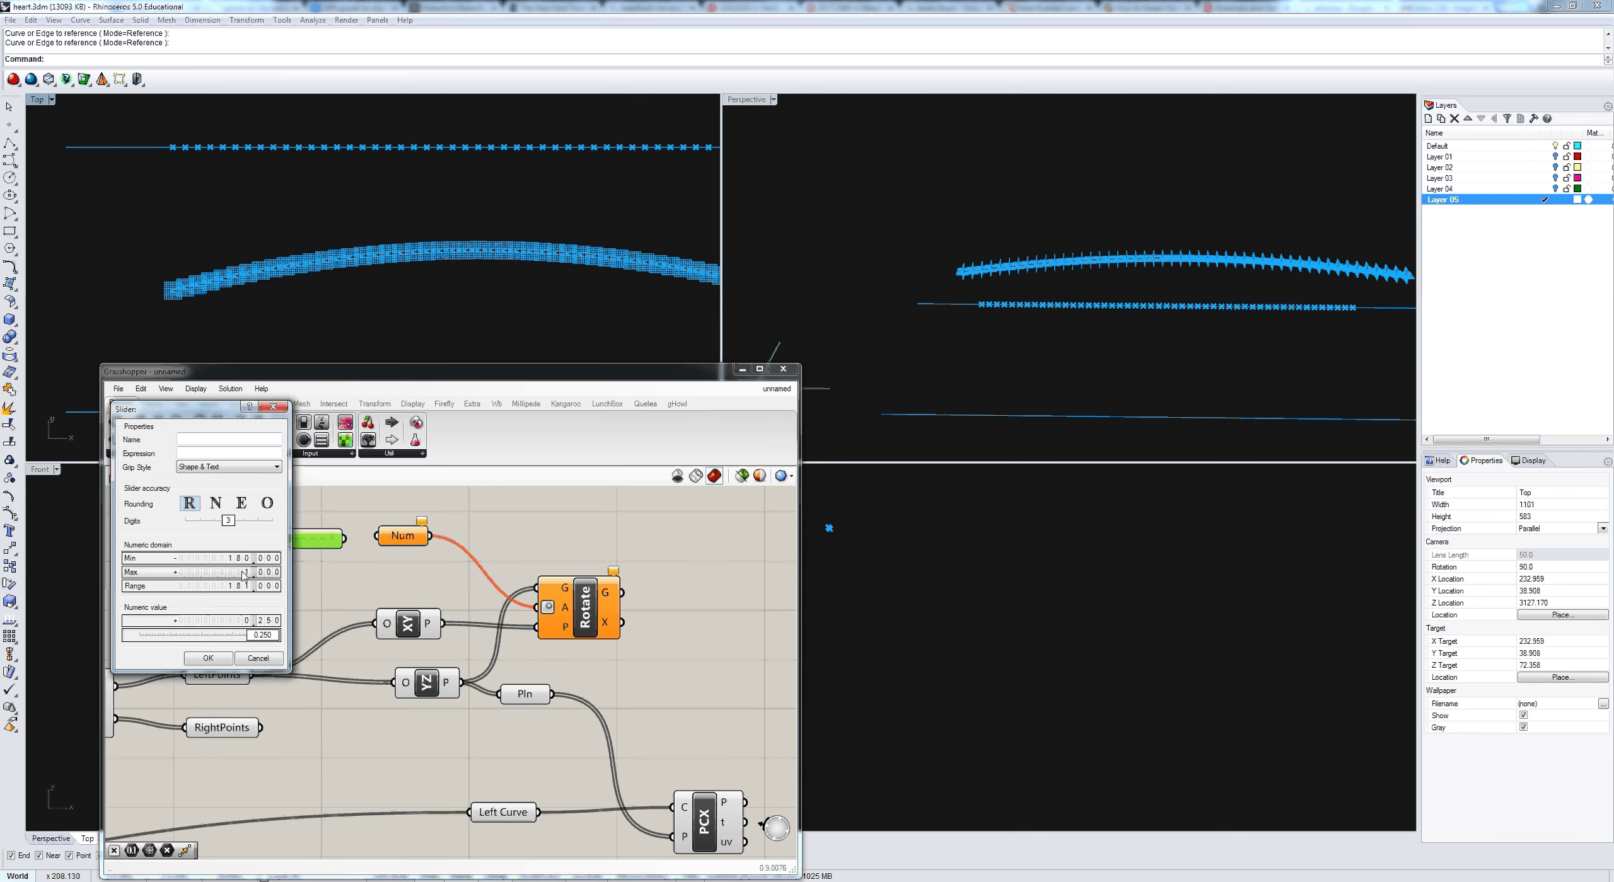
{"action": "double_click", "coordinate": [242, 572]}
{"action": "type", "text": "180"}
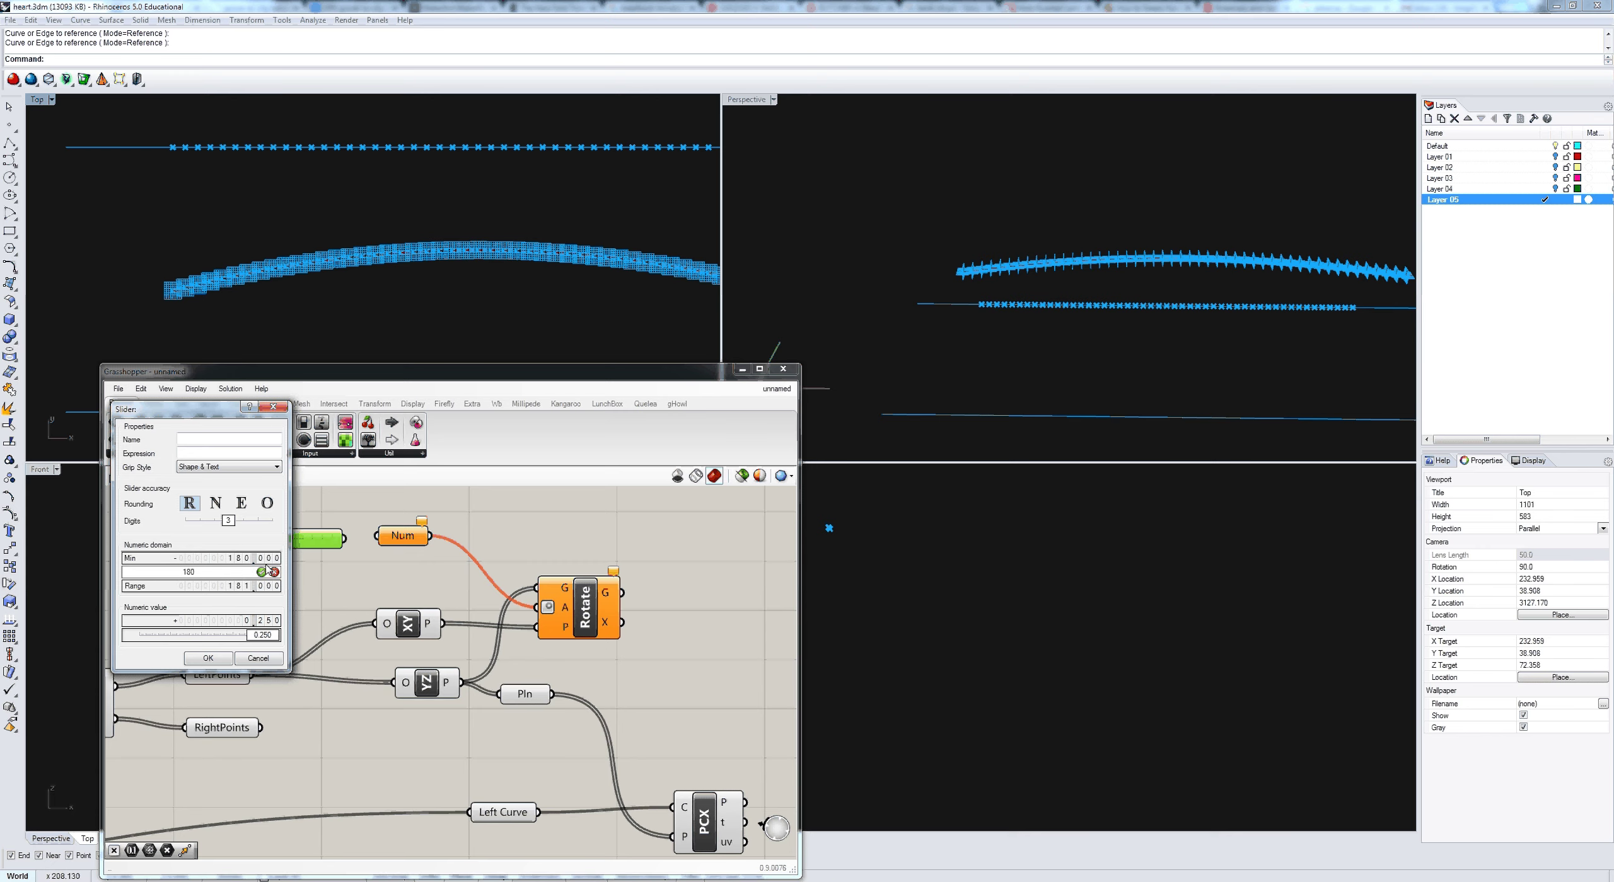
{"action": "left_click", "coordinate": [261, 571]}
{"action": "left_click", "coordinate": [216, 504]}
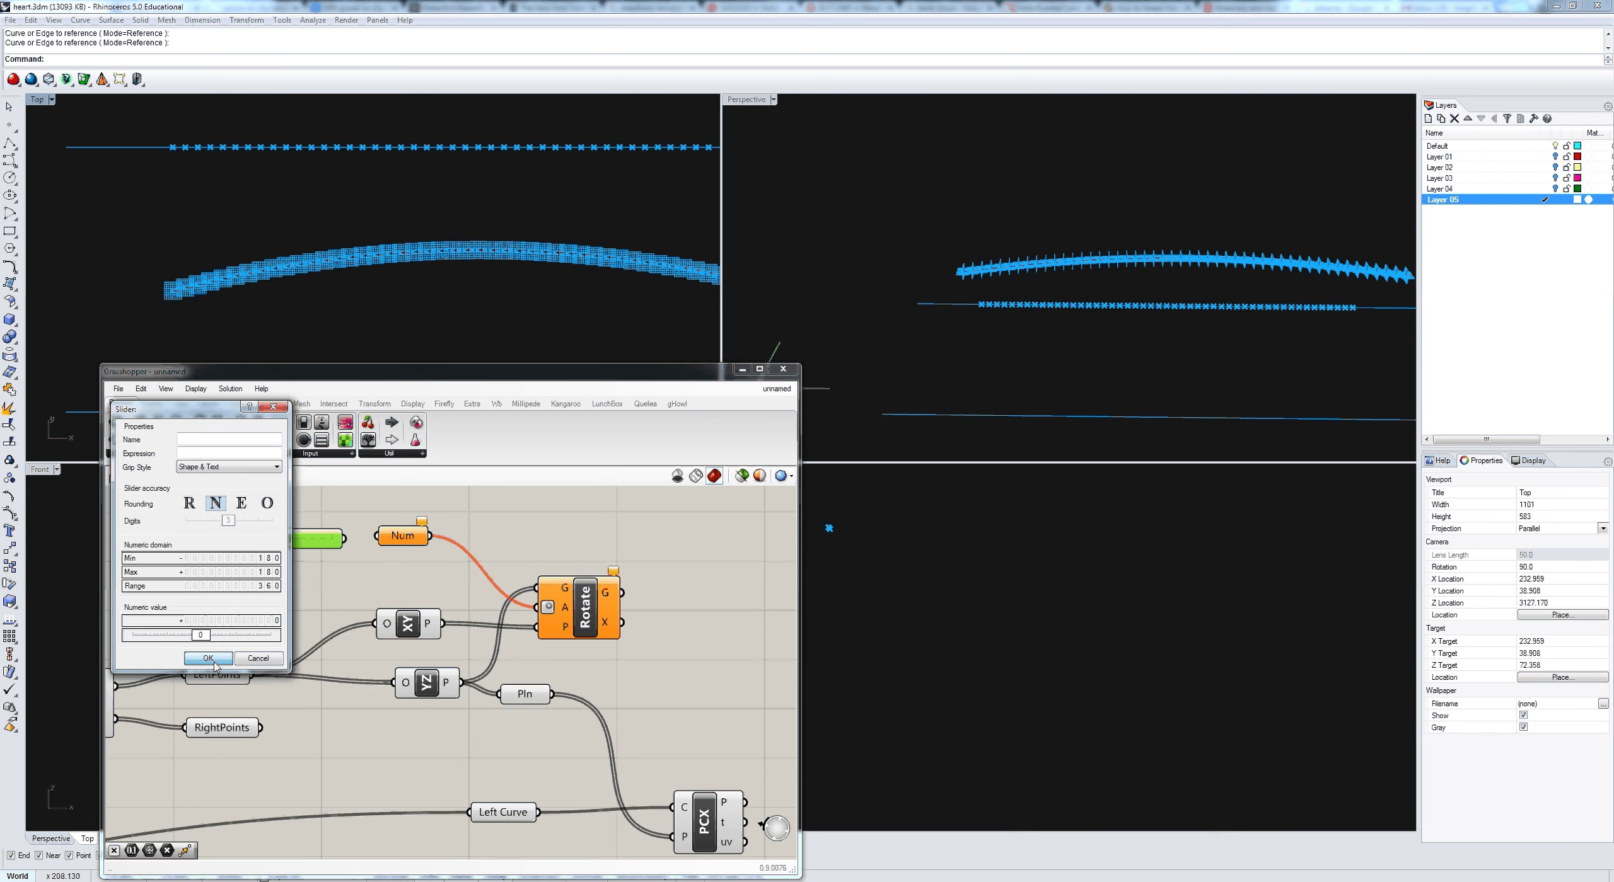
{"action": "left_click", "coordinate": [208, 659]}
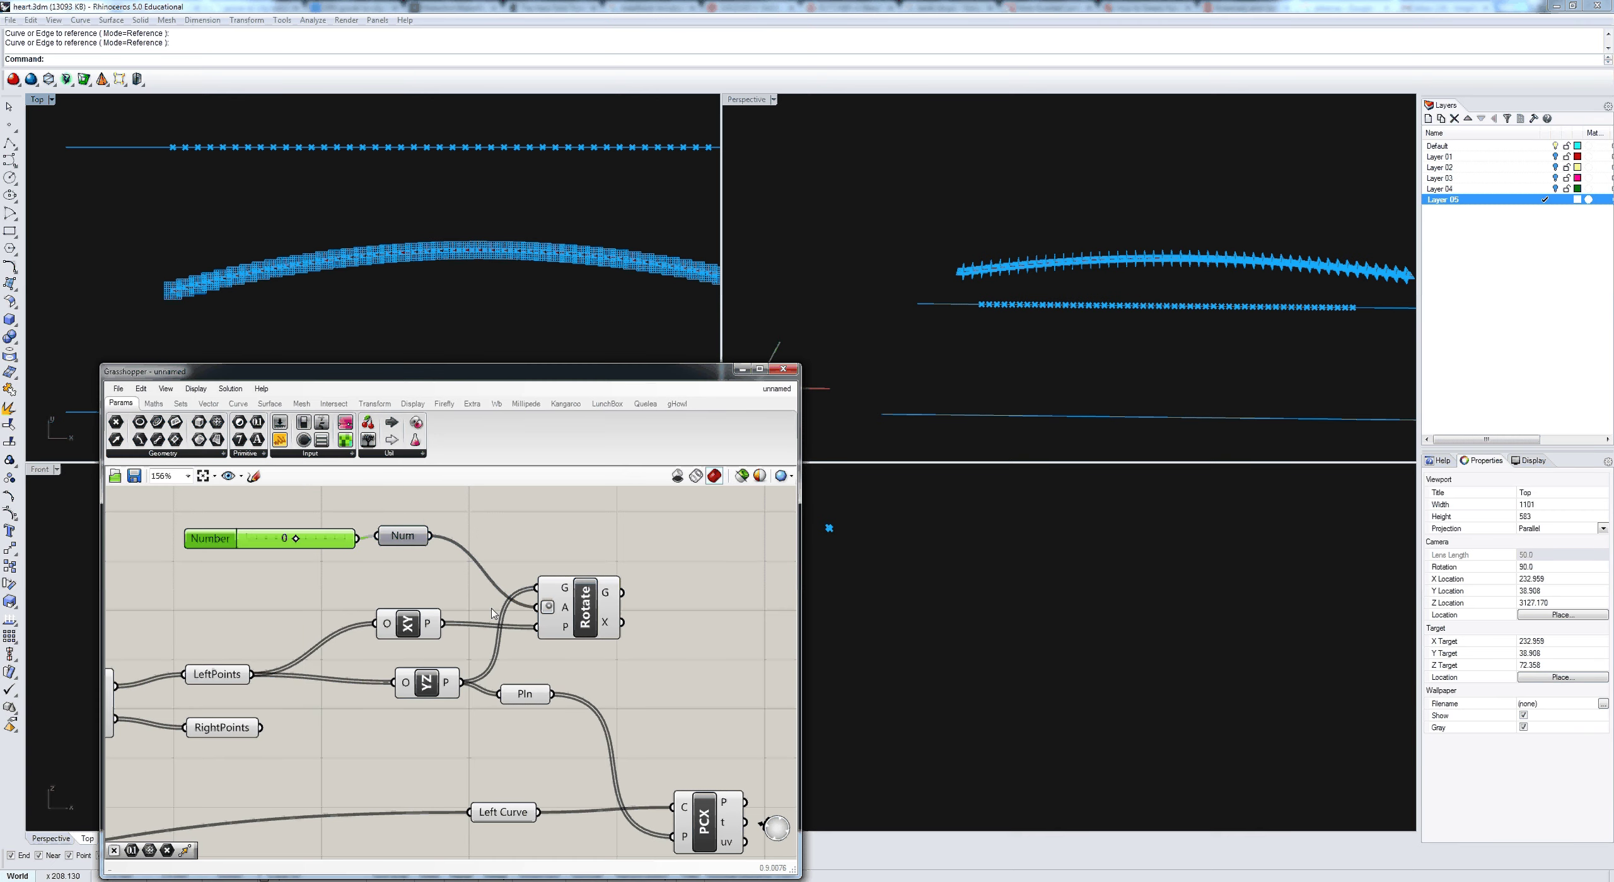
Step: Turn off the preview of the XY Plane and YZ Plane components
{"action": "left_click", "coordinate": [575, 615]}
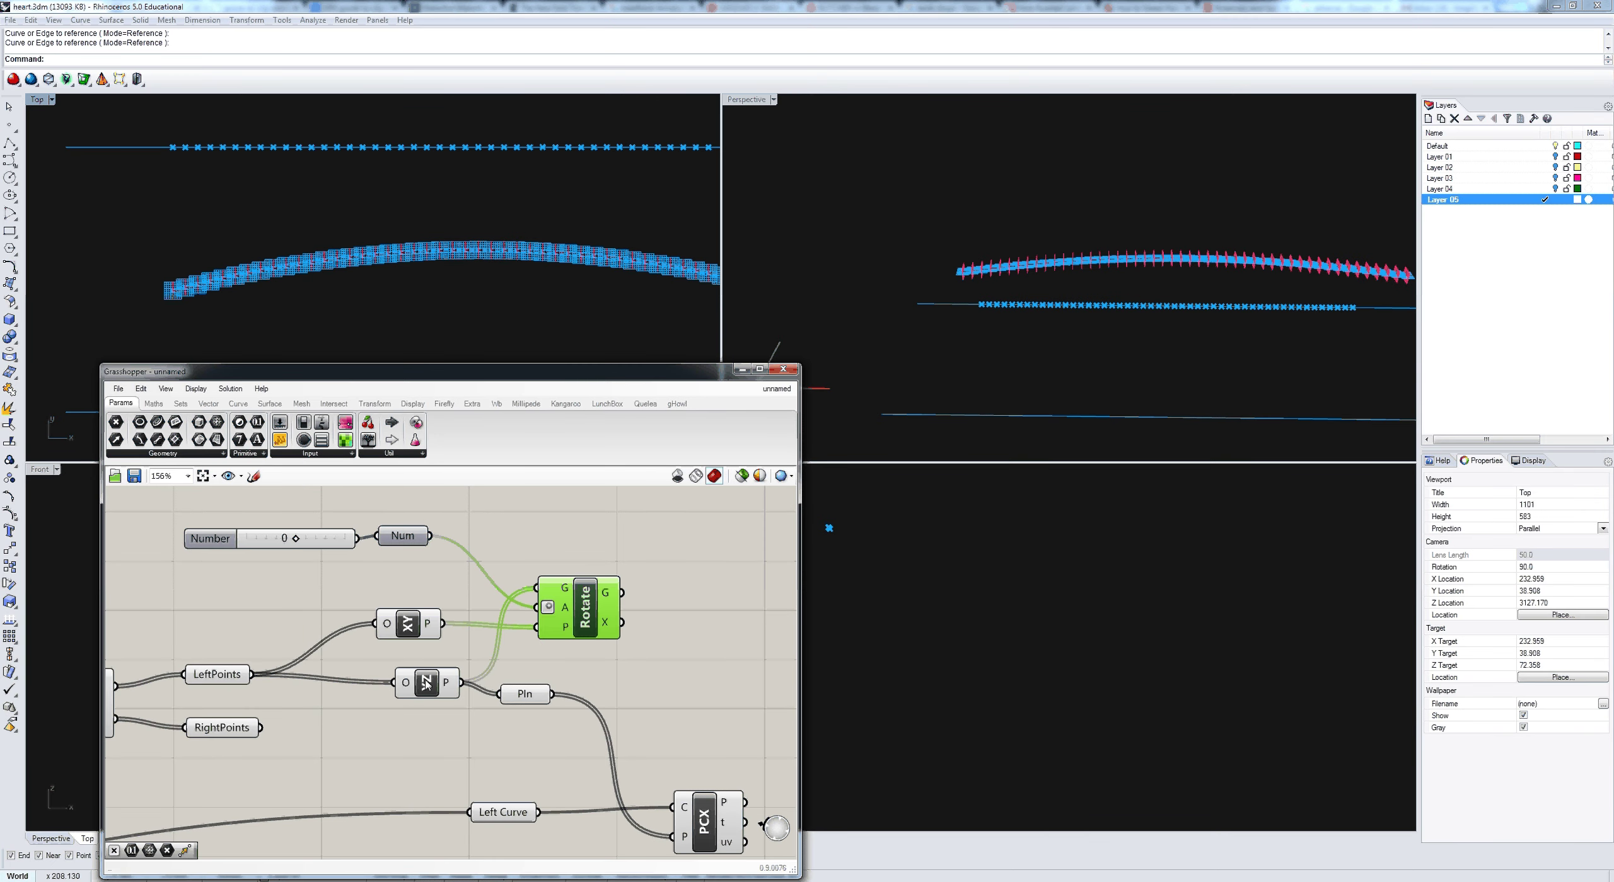
{"action": "left_click", "coordinate": [407, 624]}
{"action": "middle_click", "coordinate": [411, 624]}
{"action": "left_click", "coordinate": [454, 588]}
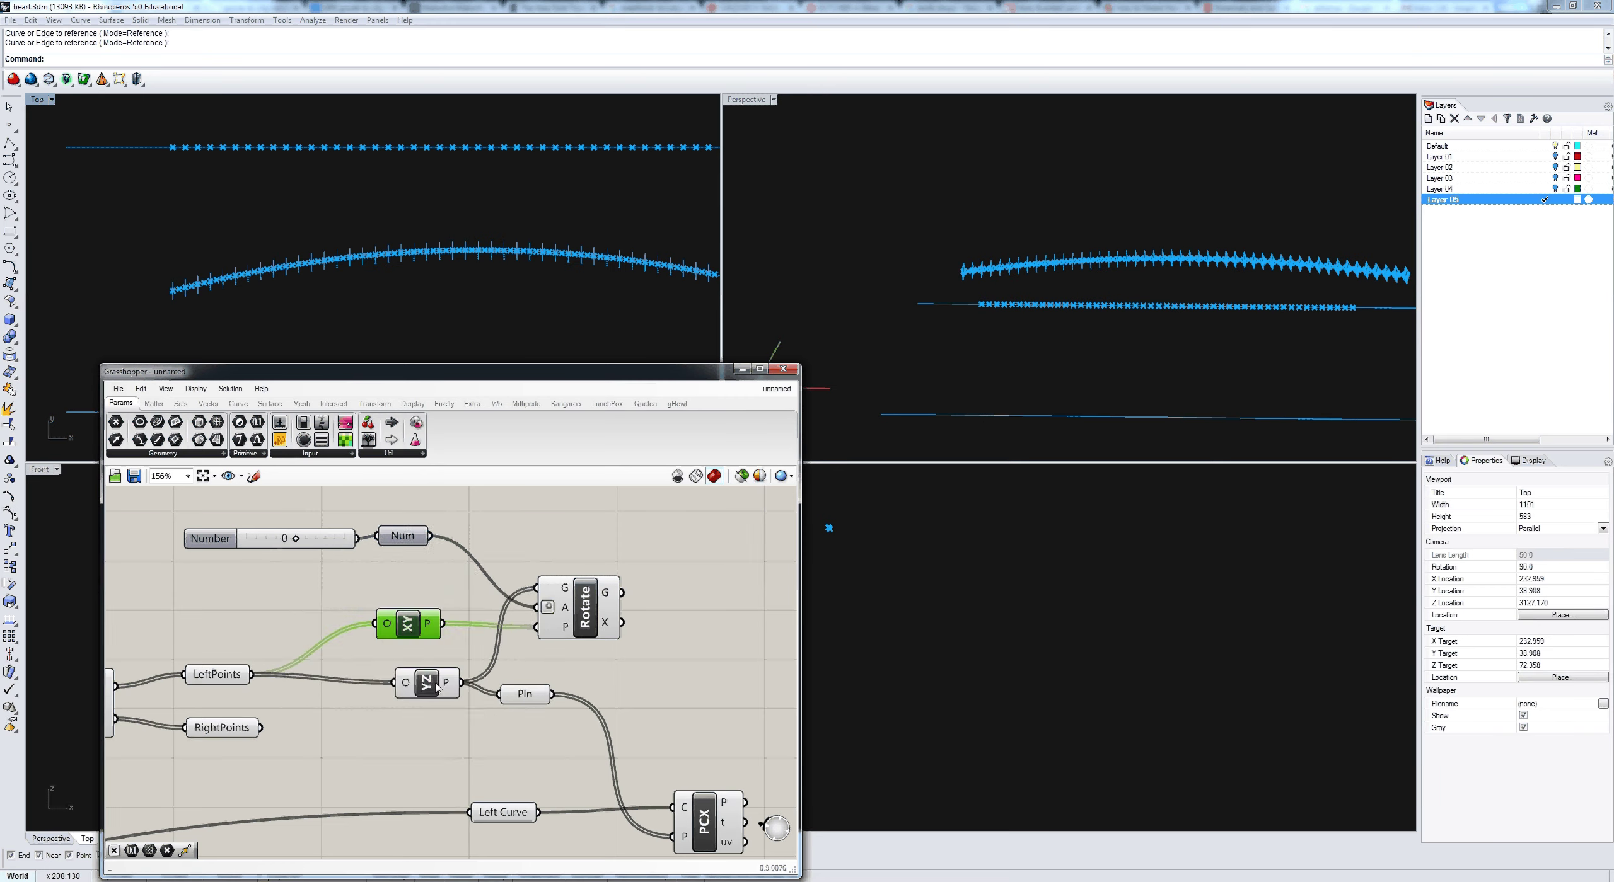
{"action": "left_click", "coordinate": [428, 684]}
{"action": "middle_click", "coordinate": [435, 684]}
{"action": "left_click", "coordinate": [475, 645]}
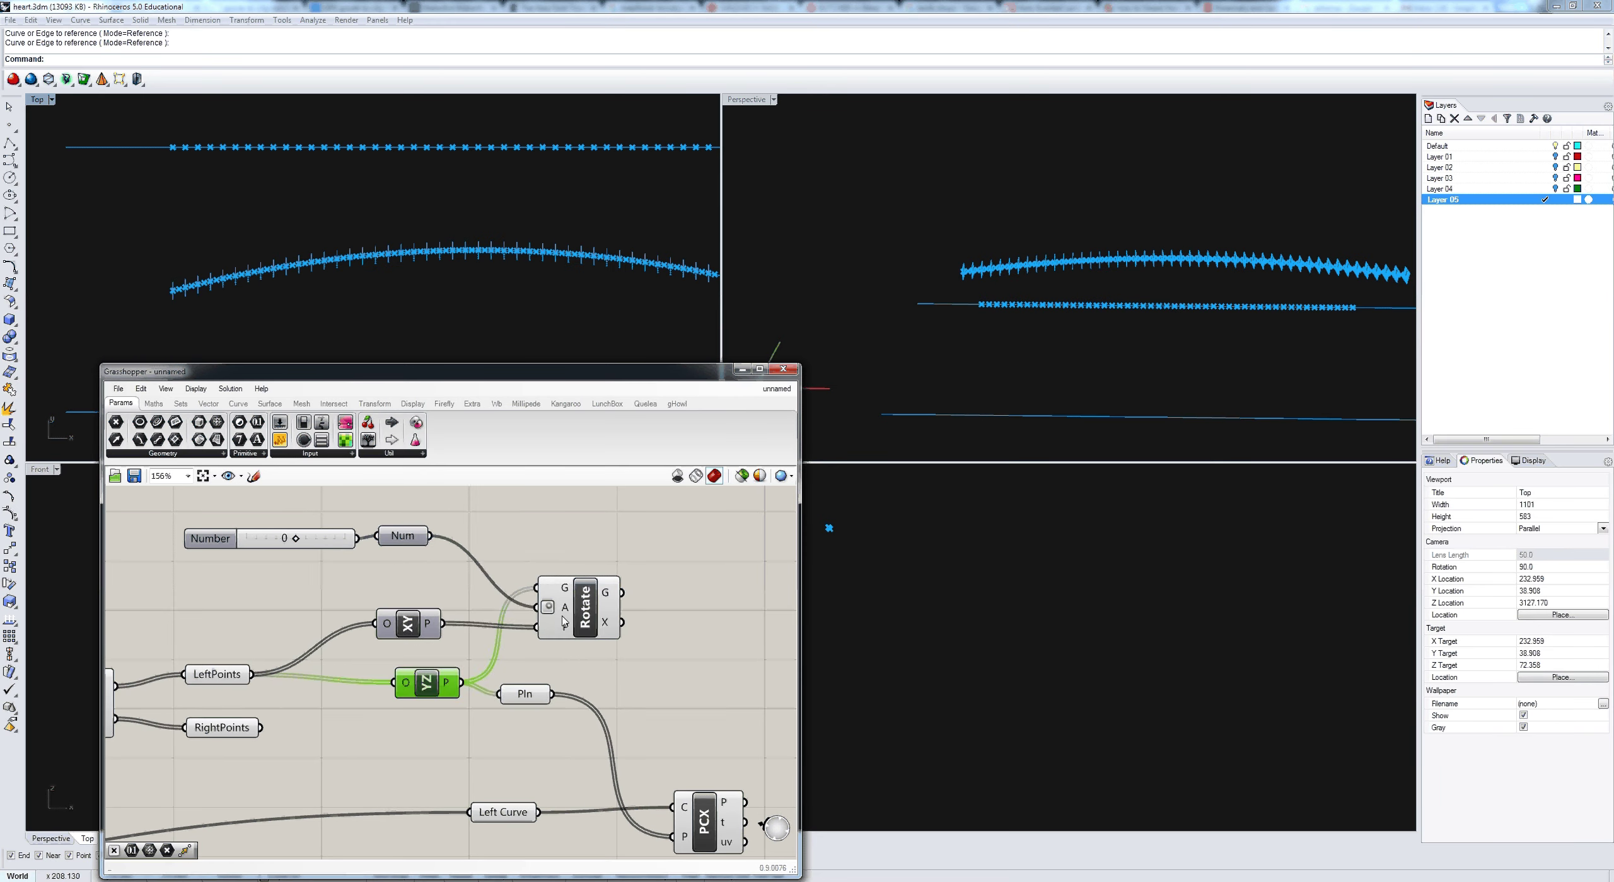
Step: Set the rotation angle slider to 14 and feed the rotated planes into the Plane parameter, moved farther from the YZ Plane component
{"action": "left_click", "coordinate": [564, 621]}
{"action": "left_click_drag", "start_coordinate": [296, 540], "coordinate": [299, 538]}
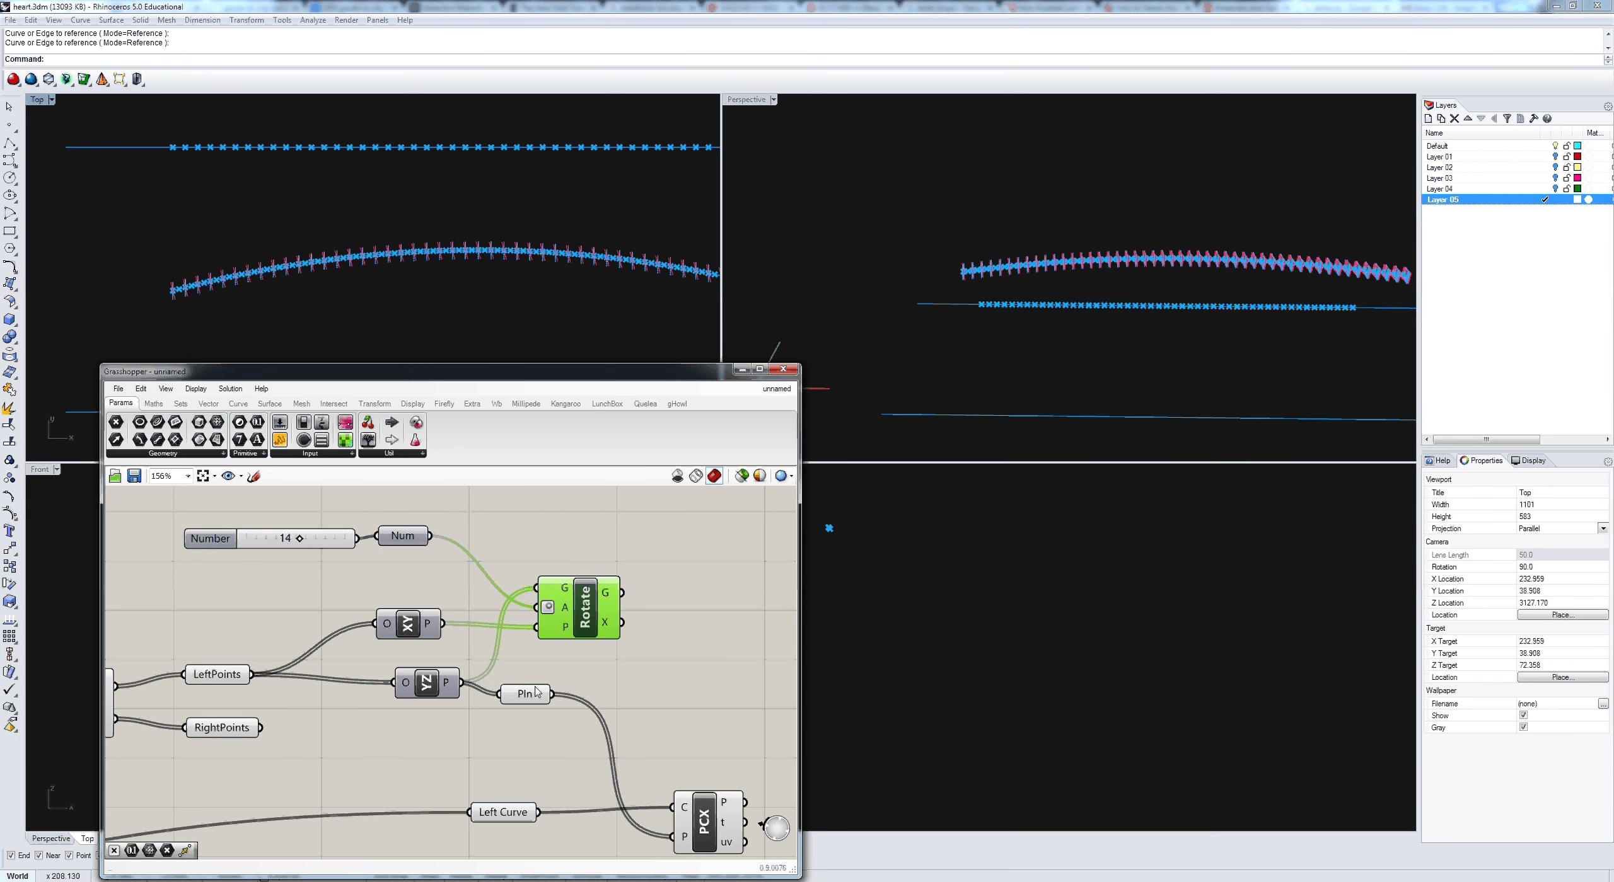
{"action": "left_click_drag", "start_coordinate": [535, 691], "coordinate": [628, 695]}
{"action": "left_click_drag", "start_coordinate": [621, 593], "coordinate": [592, 701]}
Step: Turn off the preview of the Rotate component and bring the full row of points into view in the Top viewport
{"action": "left_click", "coordinate": [593, 624]}
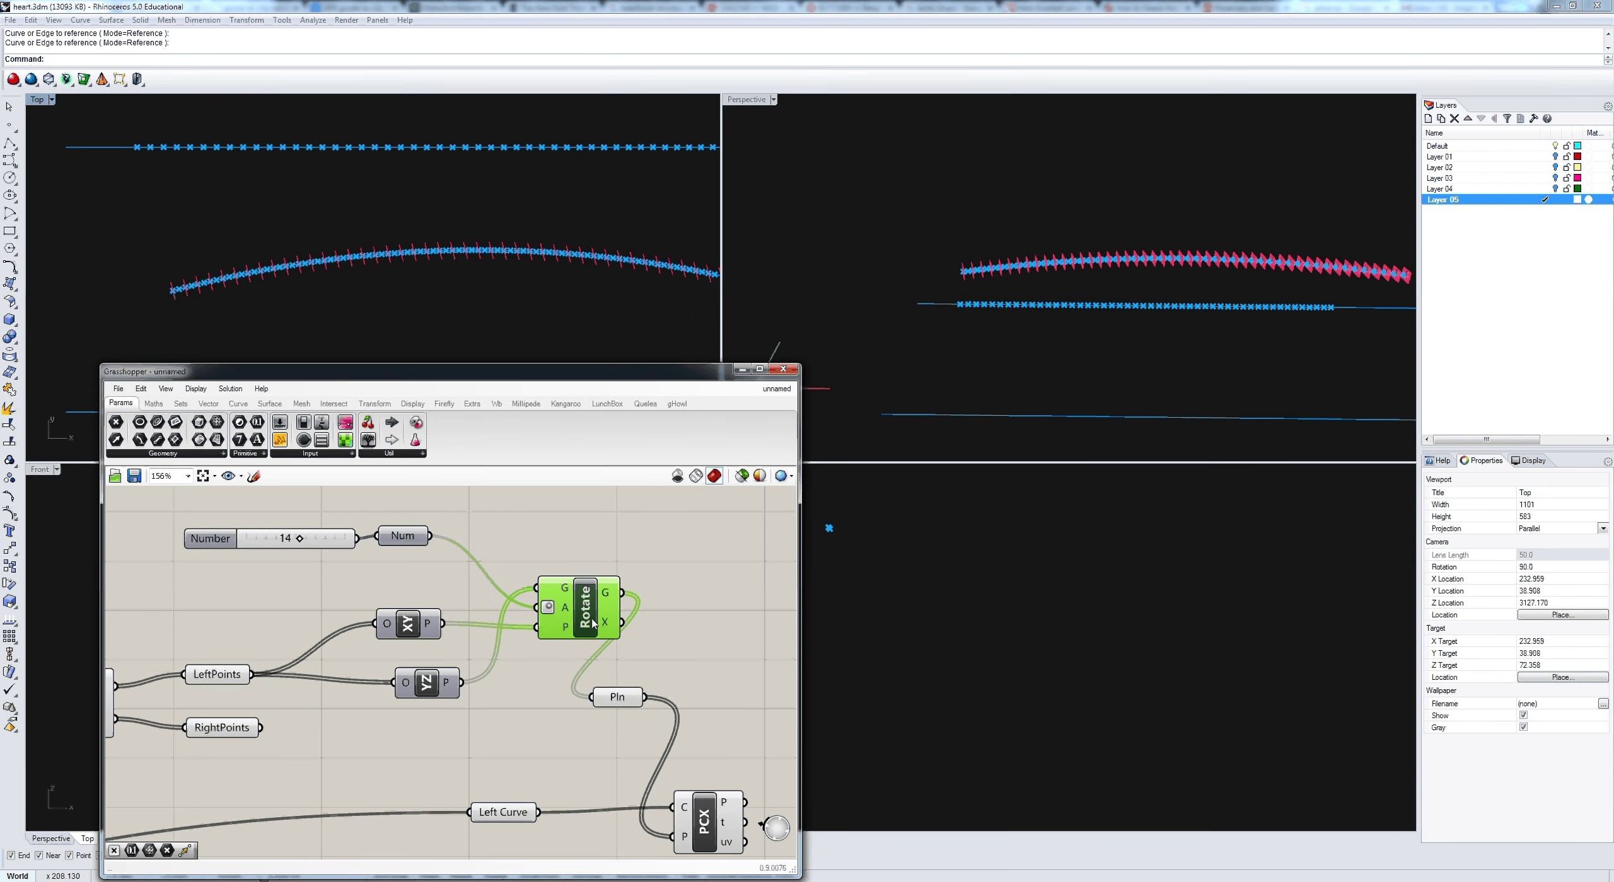
{"action": "middle_click", "coordinate": [593, 624]}
{"action": "left_click", "coordinate": [635, 585]}
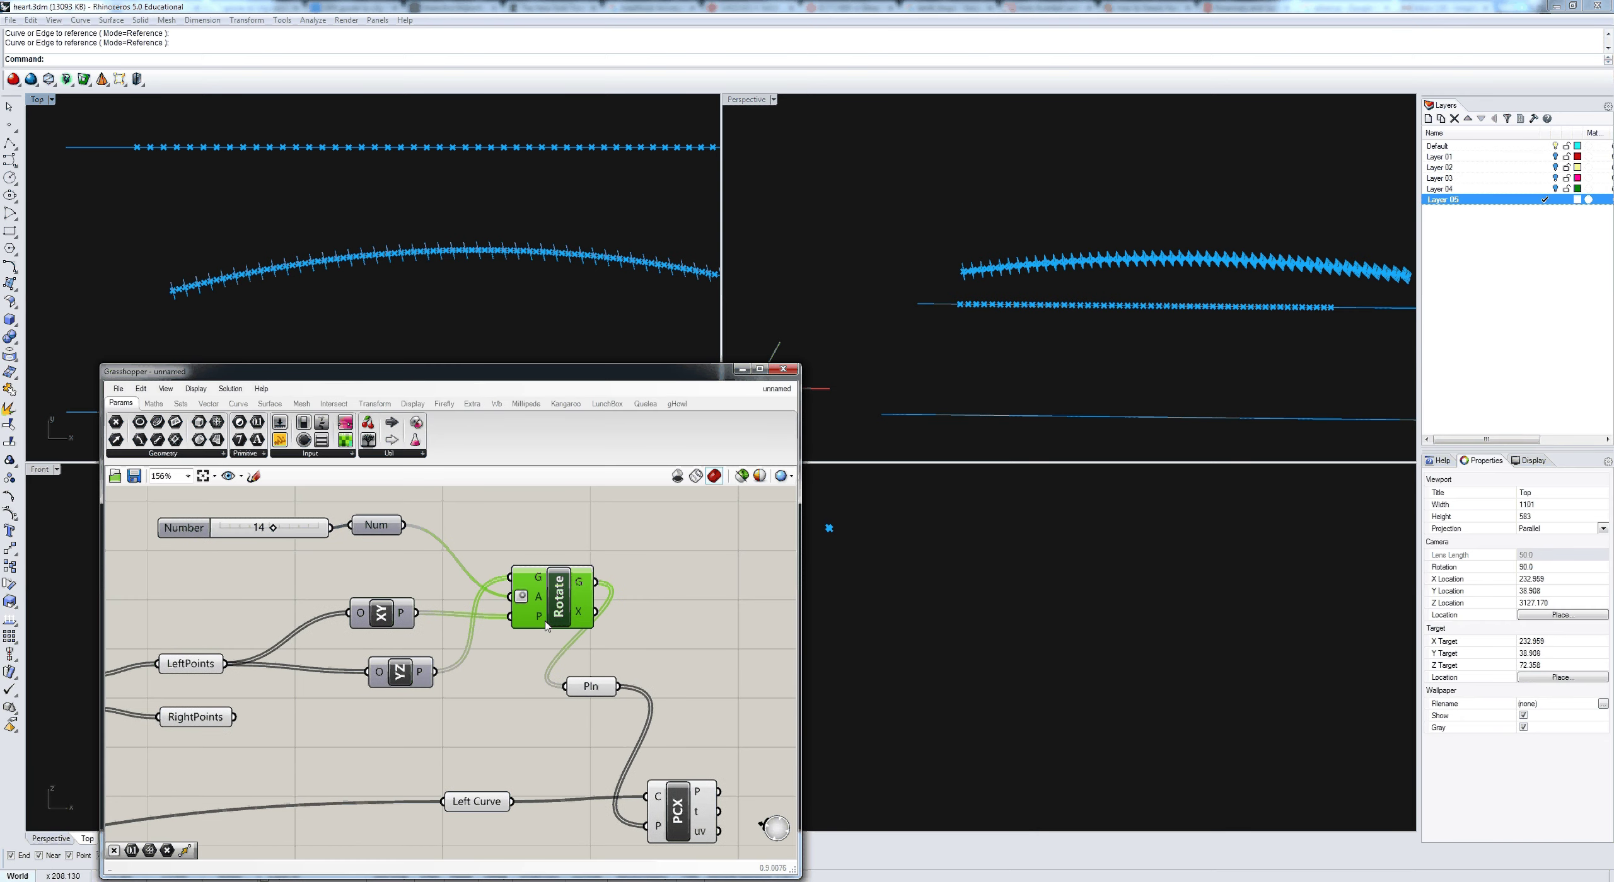
{"action": "right_click_drag", "start_coordinate": [456, 260], "coordinate": [385, 266]}
{"action": "scroll", "coordinate": [385, 267], "scroll_direction": "down", "scroll_amount": 2}
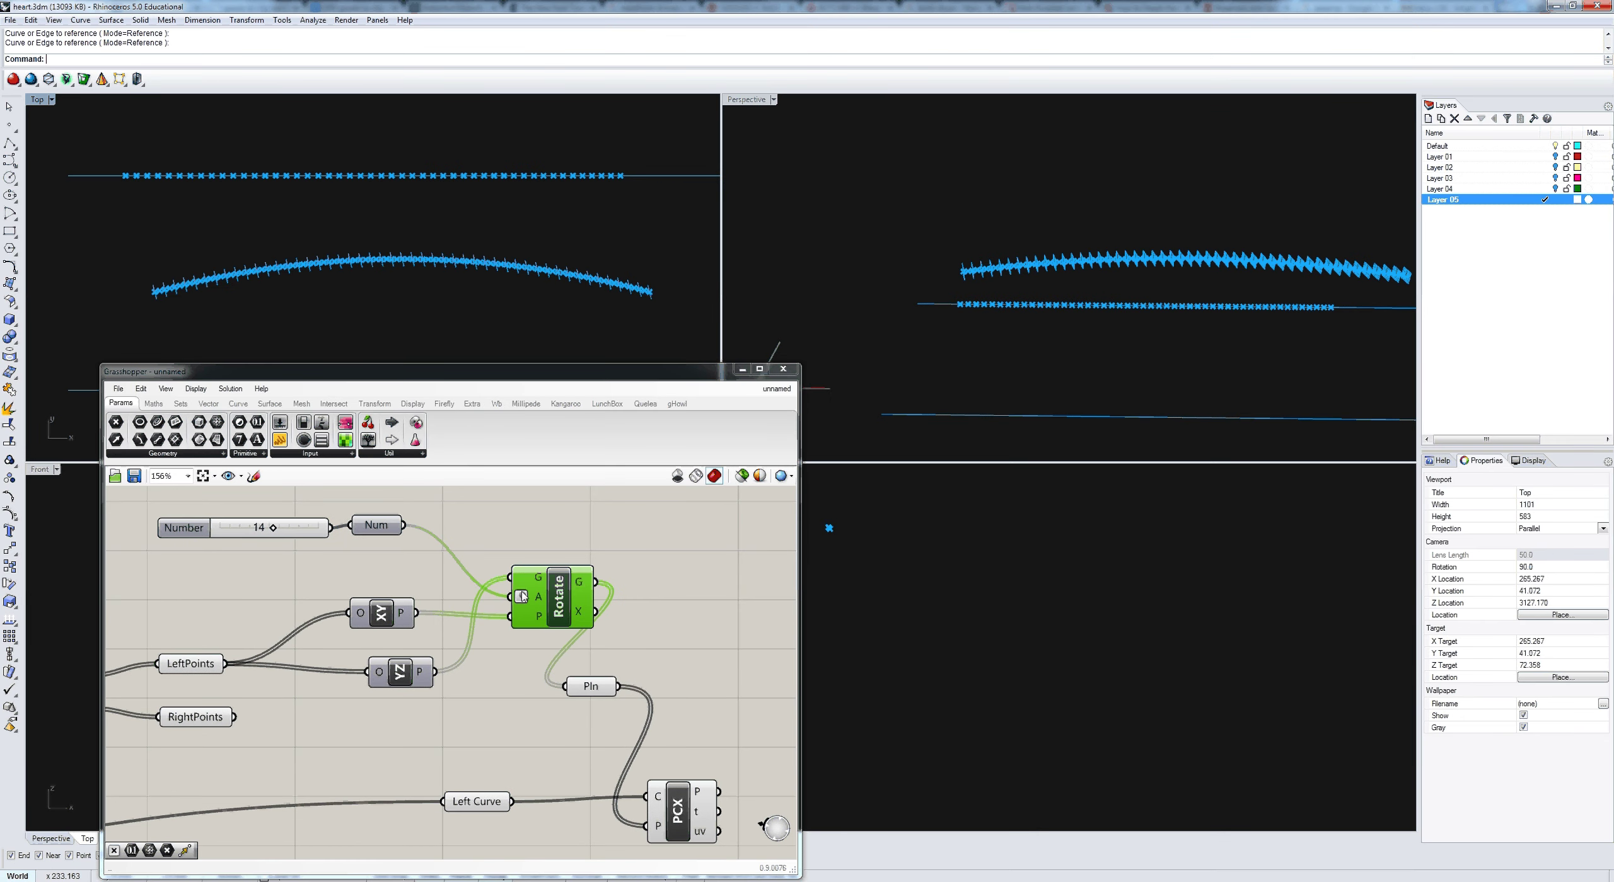
Step: Move the Plane parameter slightly away from the Rotate component and rename it LeftPlanes
{"action": "left_click_drag", "start_coordinate": [605, 686], "coordinate": [639, 687]}
{"action": "right_click", "coordinate": [638, 687]}
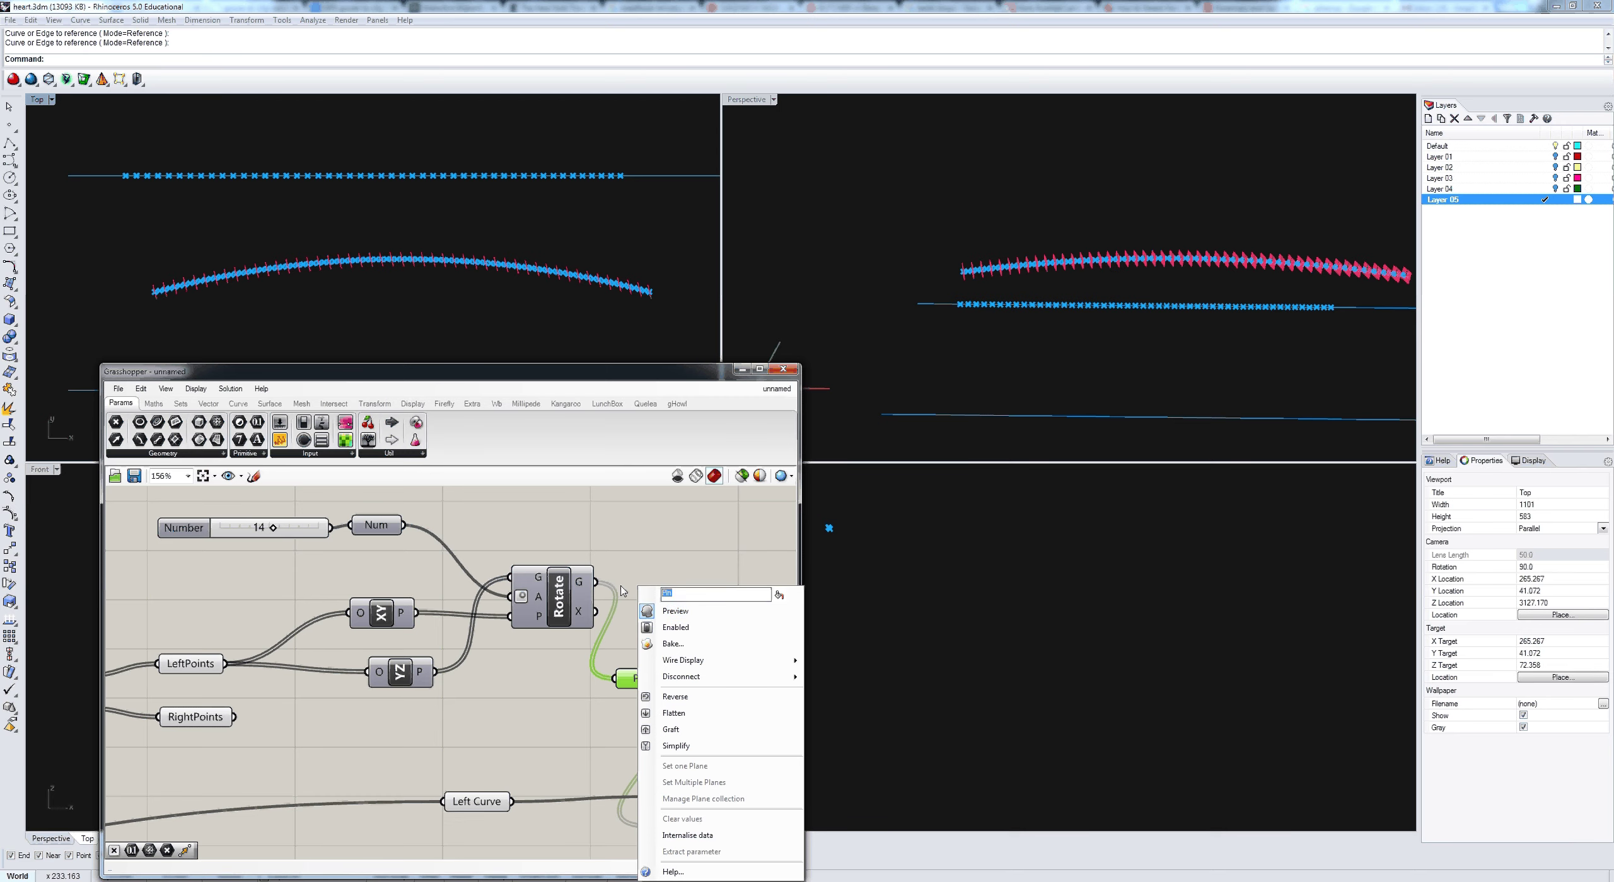
{"action": "type", "text": "LeftPlanes"}
{"action": "key", "text": "Return"}
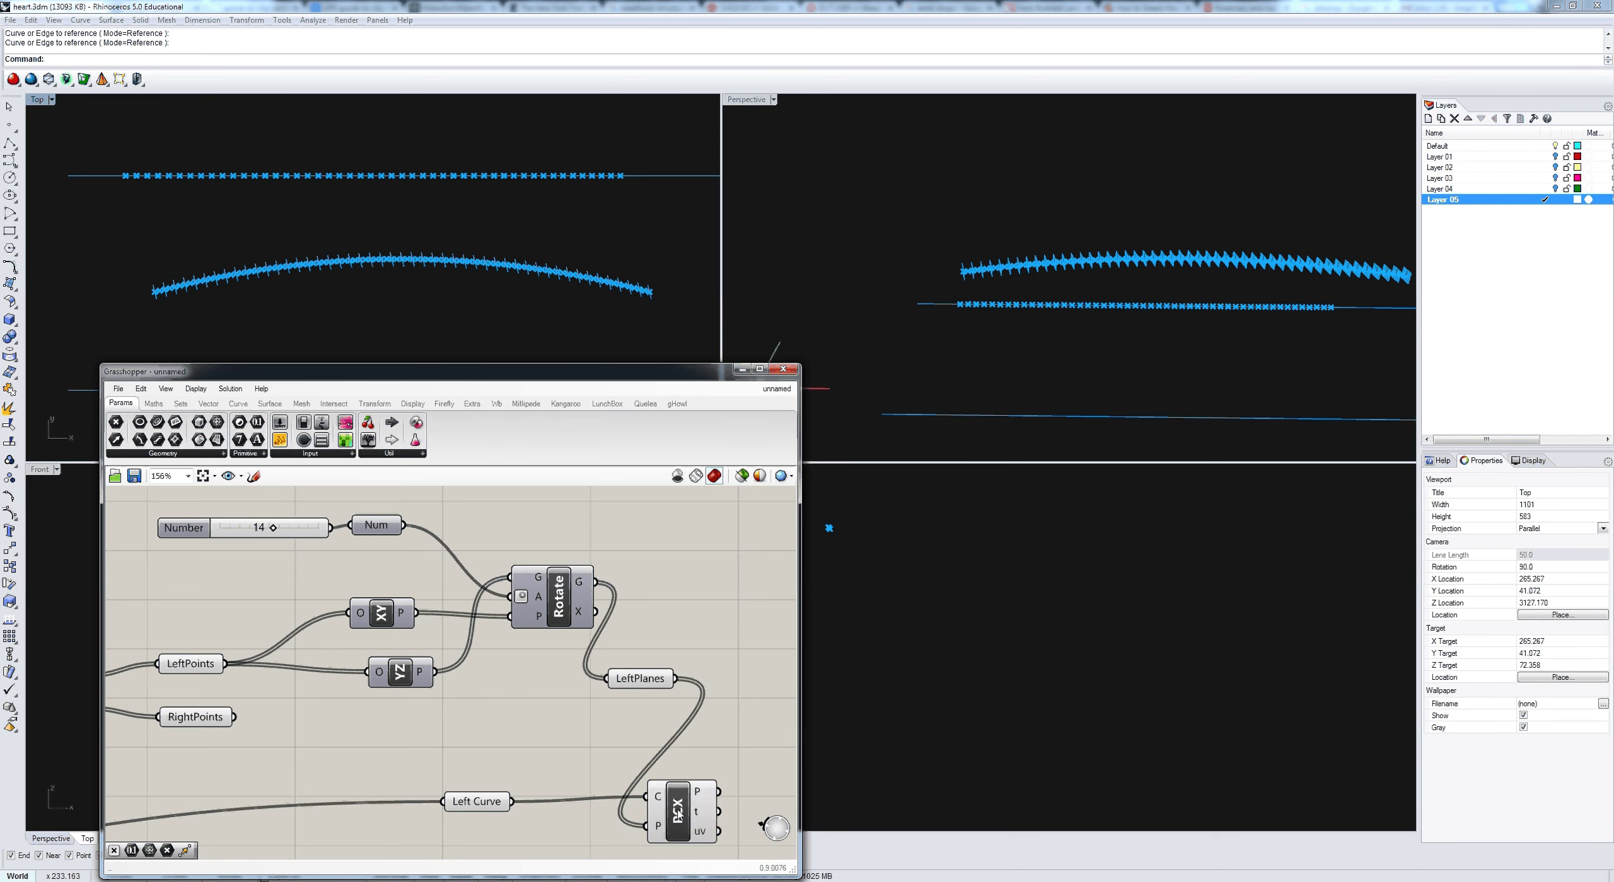
Step: Highlight the intersection component's points and raise the rotation angle slider slightly
{"action": "left_click", "coordinate": [677, 815]}
{"action": "right_click_drag", "start_coordinate": [346, 648], "coordinate": [444, 649]}
{"action": "left_click_drag", "start_coordinate": [369, 528], "coordinate": [375, 535]}
{"action": "right_click_drag", "start_coordinate": [438, 734], "coordinate": [383, 654]}
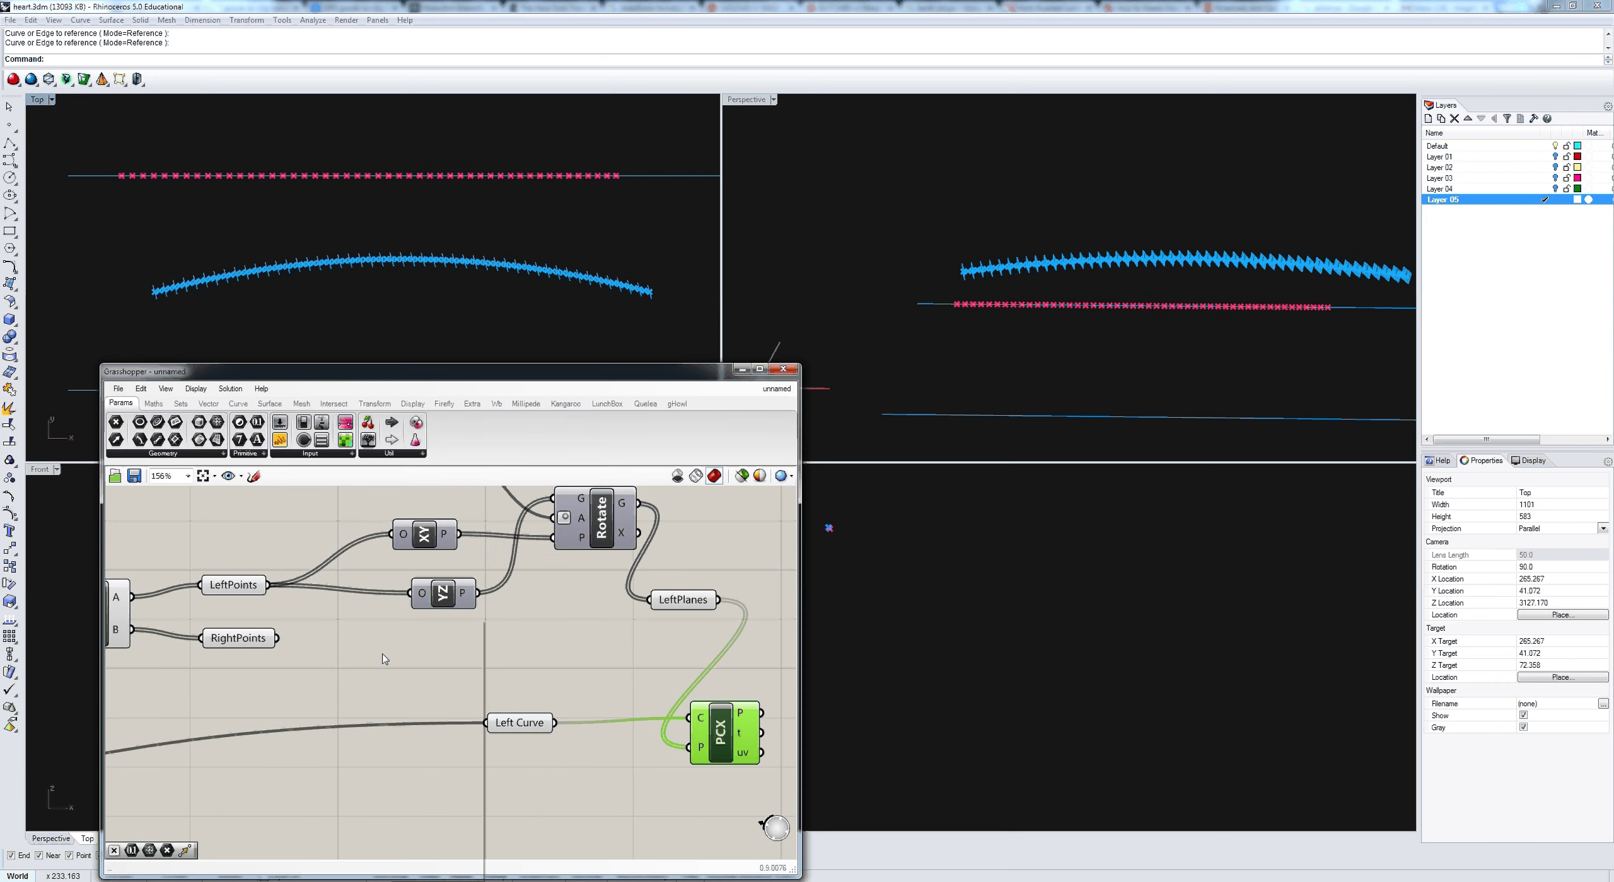
Step: Move the intersection component farther from its Left Curve input and add a Point parameter fed by its points output
{"action": "scroll", "coordinate": [382, 660], "scroll_direction": "down", "scroll_amount": 4}
{"action": "right_click", "coordinate": [382, 660]}
{"action": "left_click_drag", "start_coordinate": [535, 680], "coordinate": [580, 680]}
{"action": "left_click", "coordinate": [205, 488]}
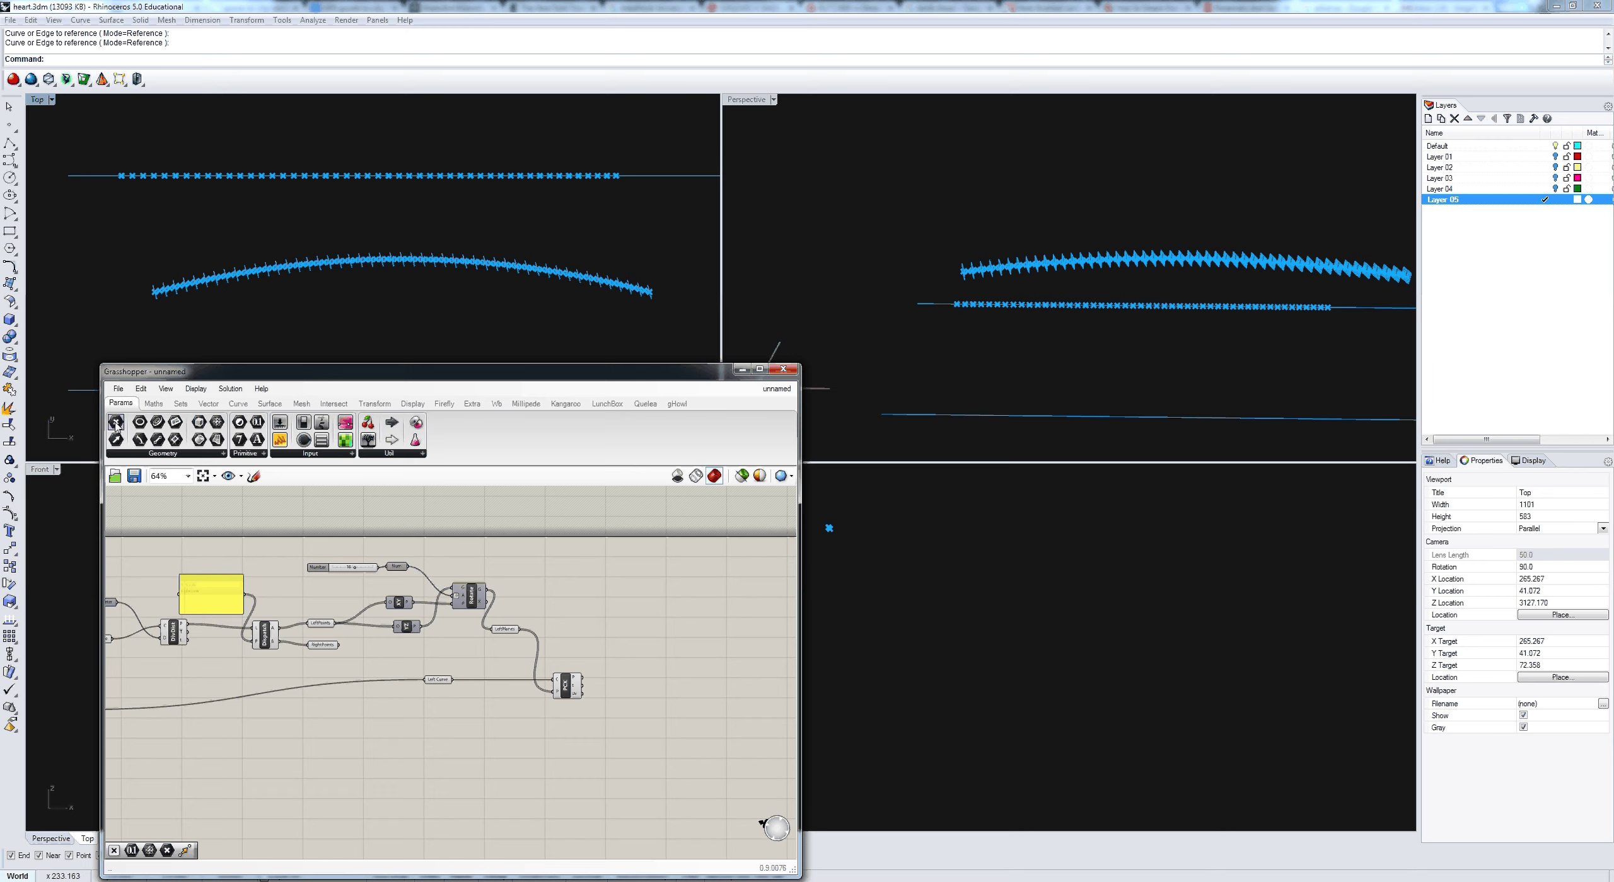
{"action": "left_click_drag", "start_coordinate": [116, 423], "coordinate": [619, 682]}
Step: Rename the Point parameter after the intersection component as LeftPoints
{"action": "right_click", "coordinate": [620, 681]}
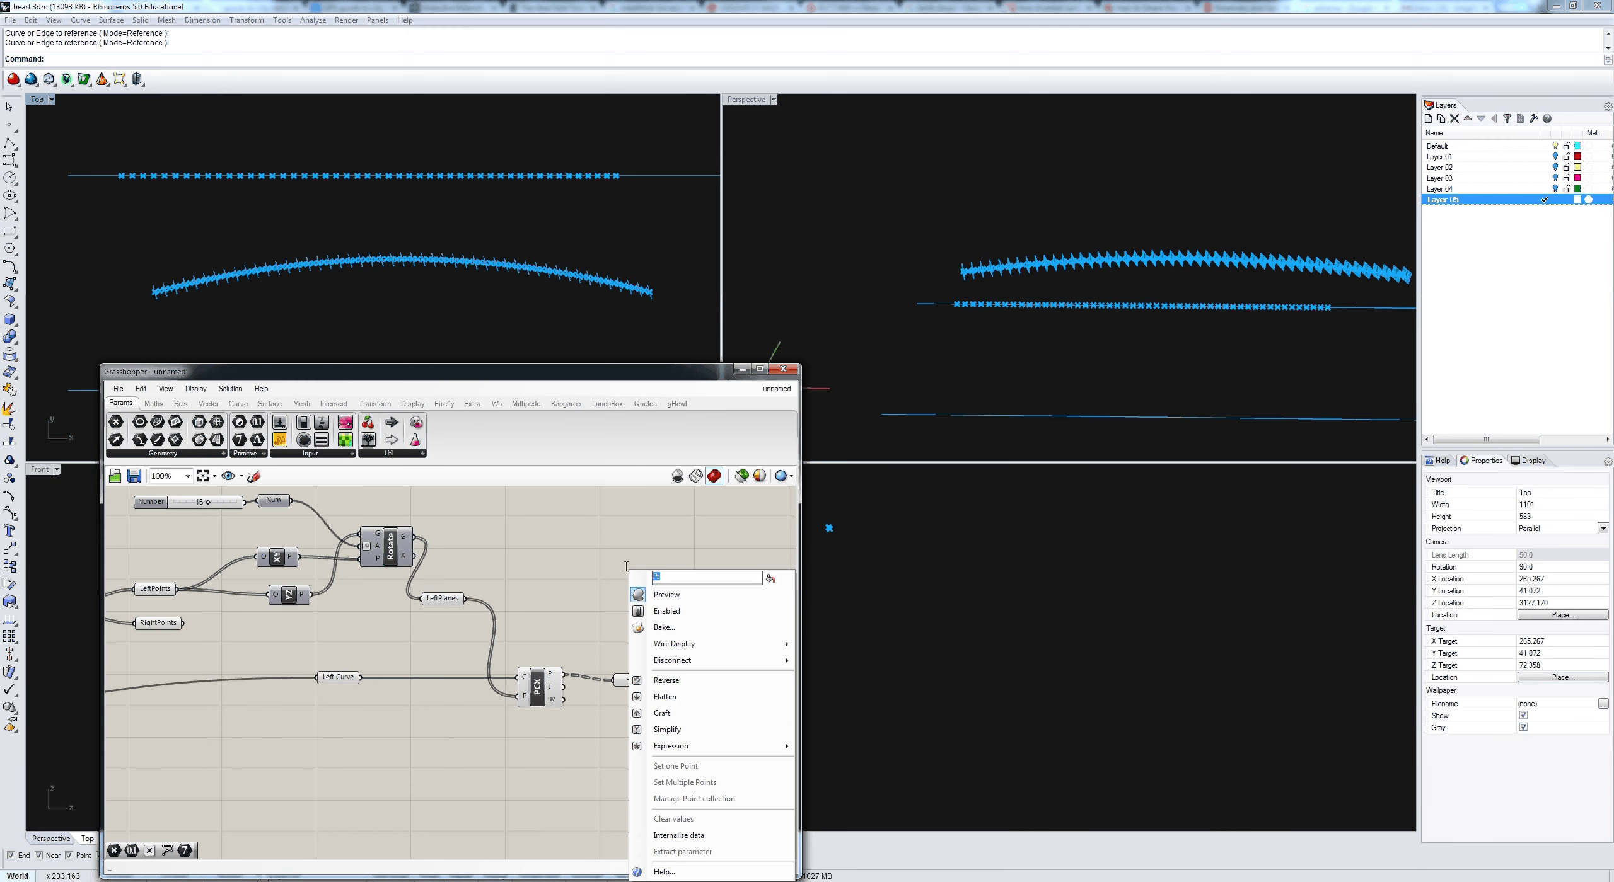
{"action": "type", "text": "LEft"}
{"action": "key", "text": "BackSpace"}
{"action": "key", "text": "BackSpace"}
{"action": "key", "text": "BackSpace"}
{"action": "type", "text": "eftPoints"}
{"action": "key", "text": "Return"}
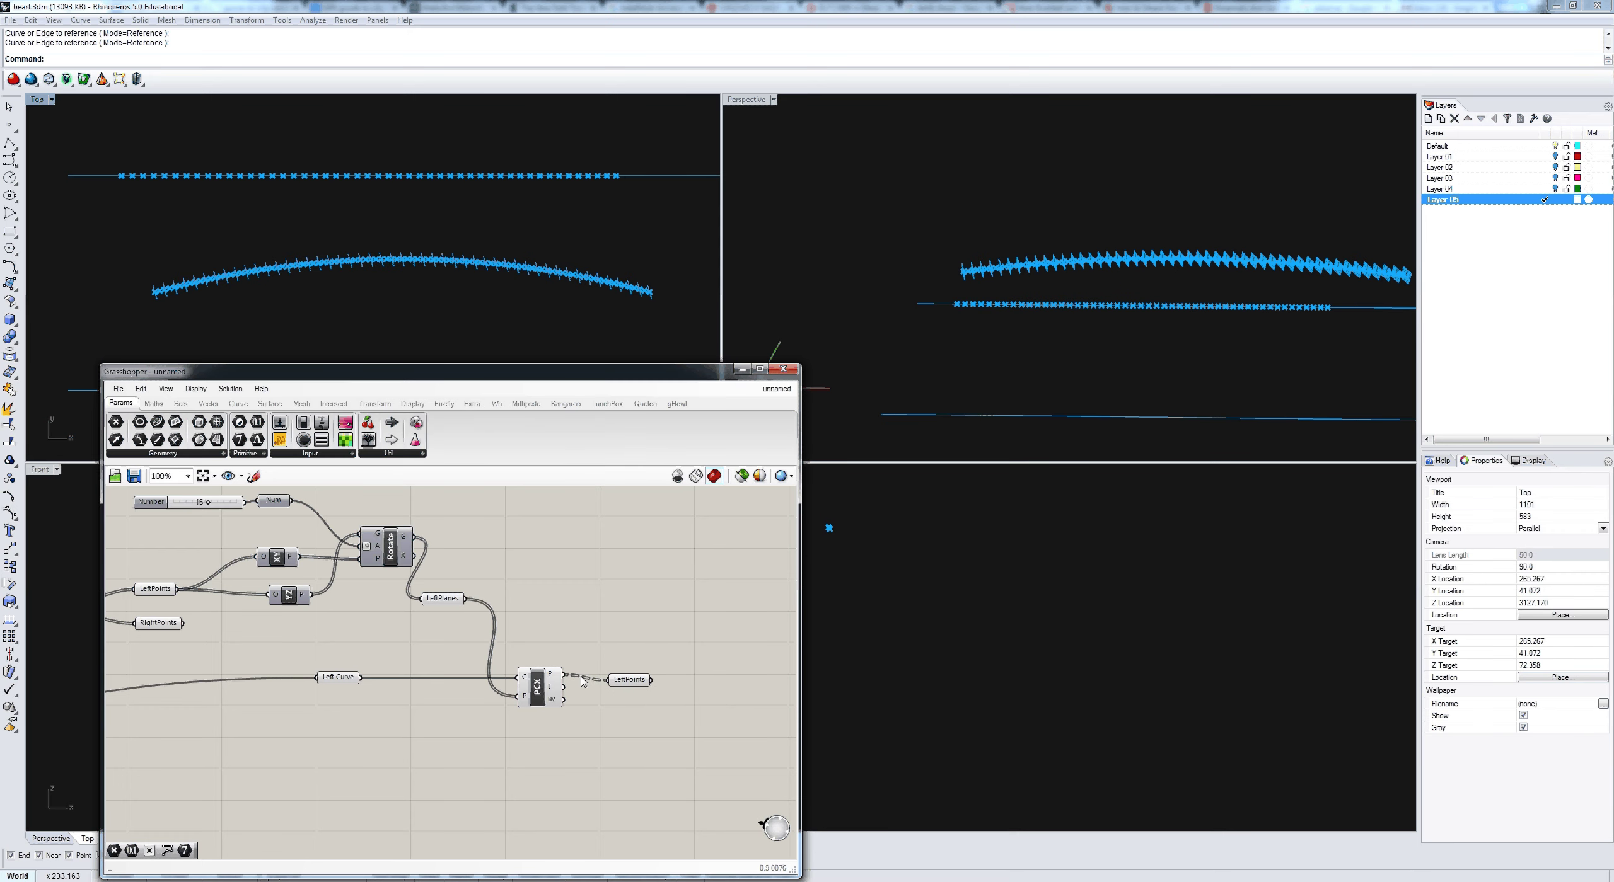
Step: Check the data structure of the intersection component's points output and flatten that output
{"action": "right_click_drag", "start_coordinate": [492, 719], "coordinate": [504, 725]}
{"action": "scroll", "coordinate": [558, 699], "scroll_direction": "up", "scroll_amount": 2}
{"action": "left_click", "coordinate": [605, 617]}
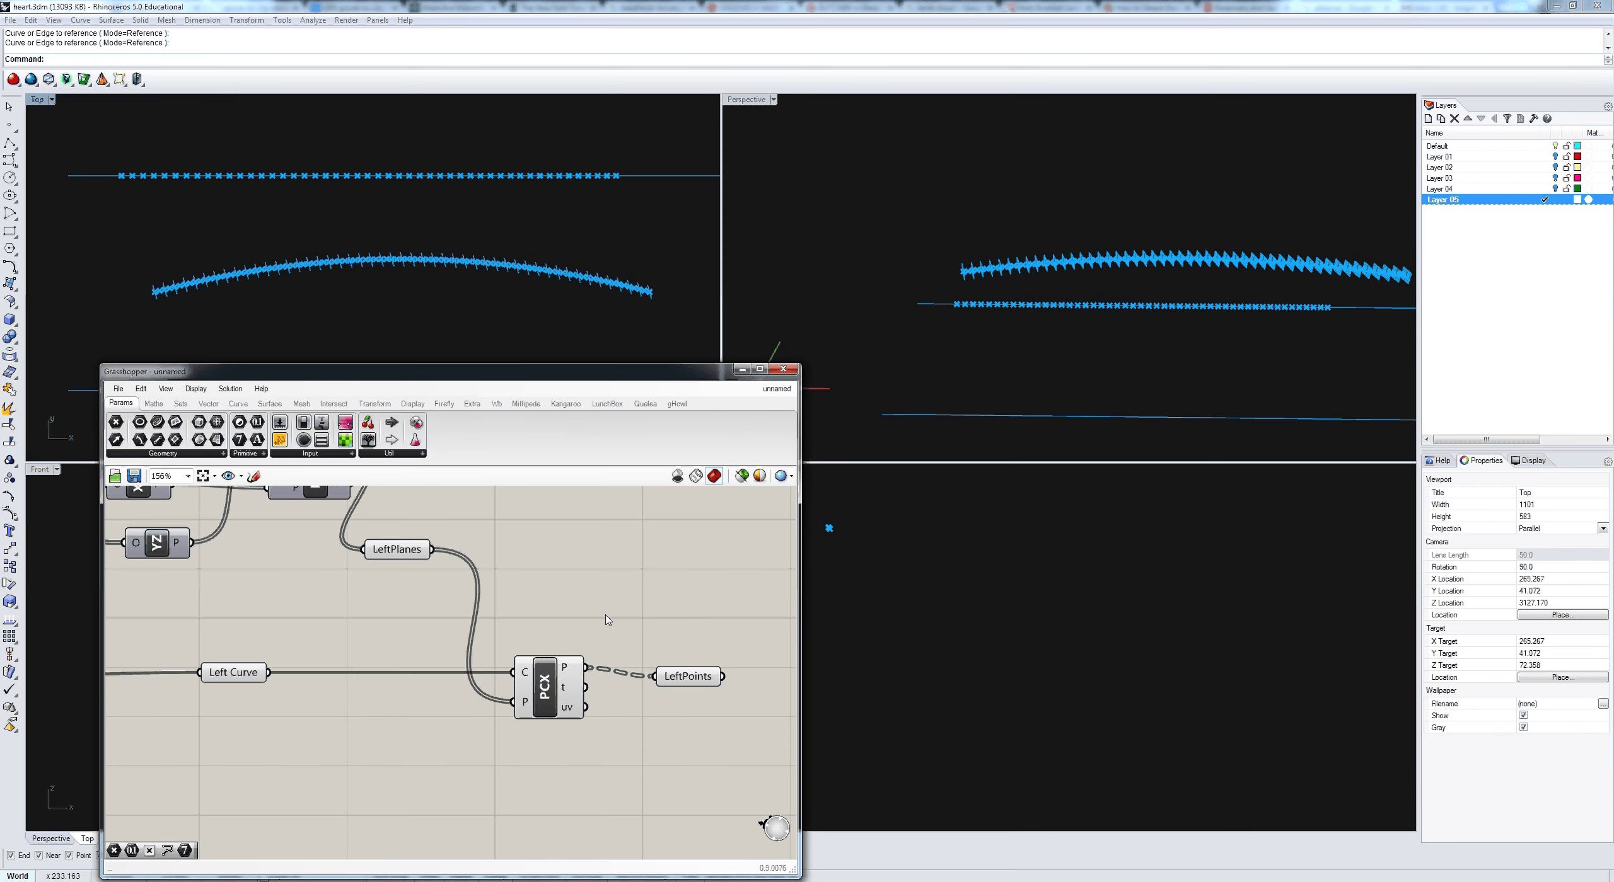
{"action": "mouse_move", "coordinate": [577, 662]}
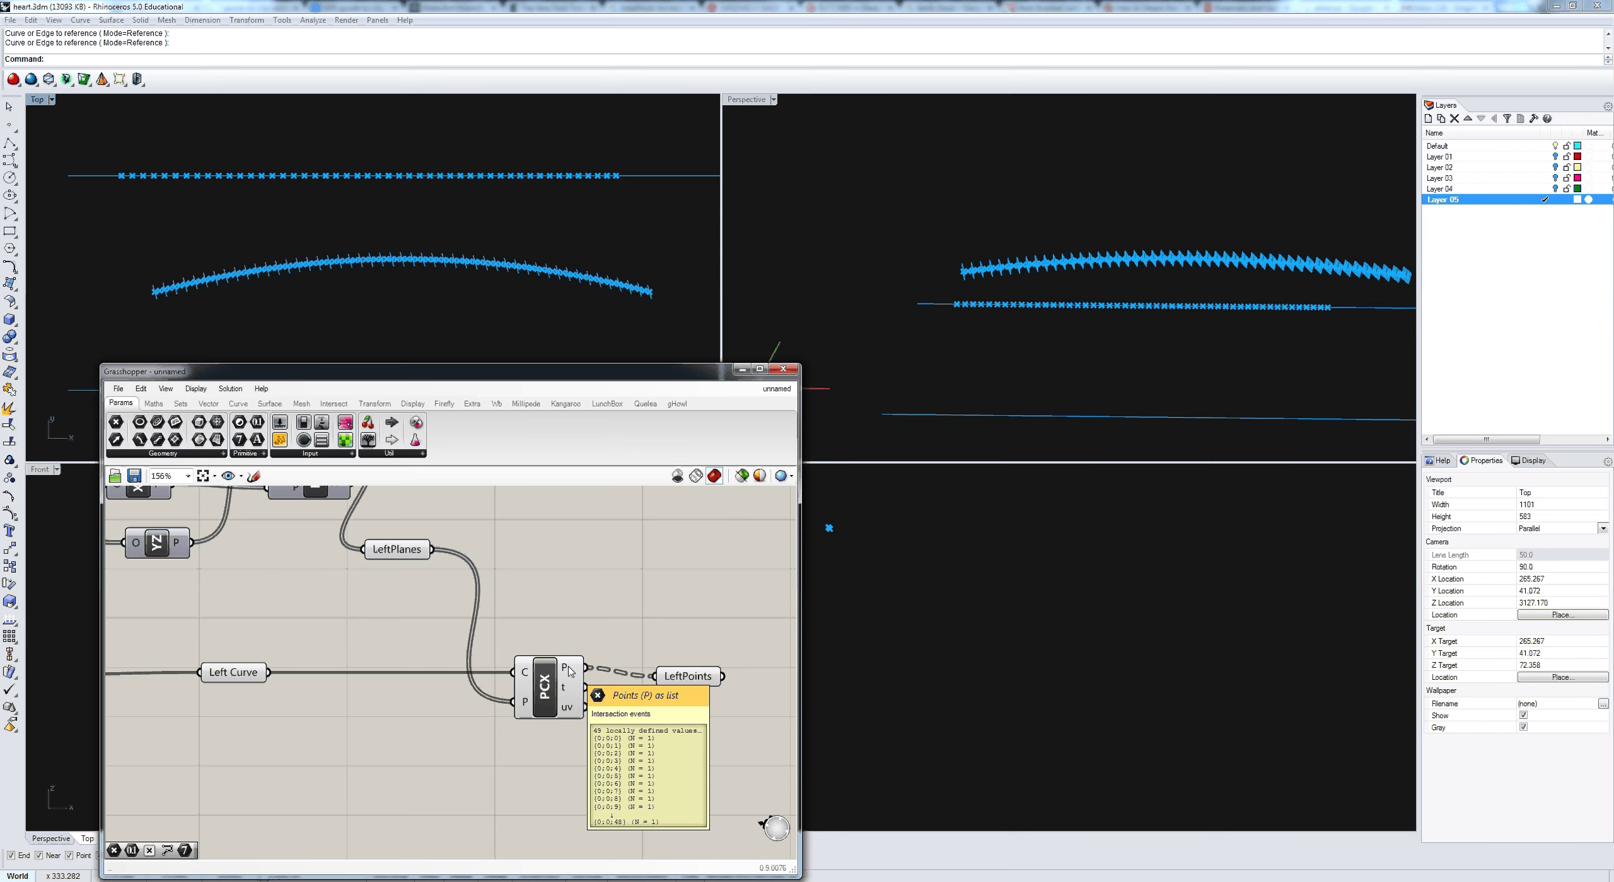
{"action": "right_click", "coordinate": [568, 670]}
{"action": "left_click", "coordinate": [604, 744]}
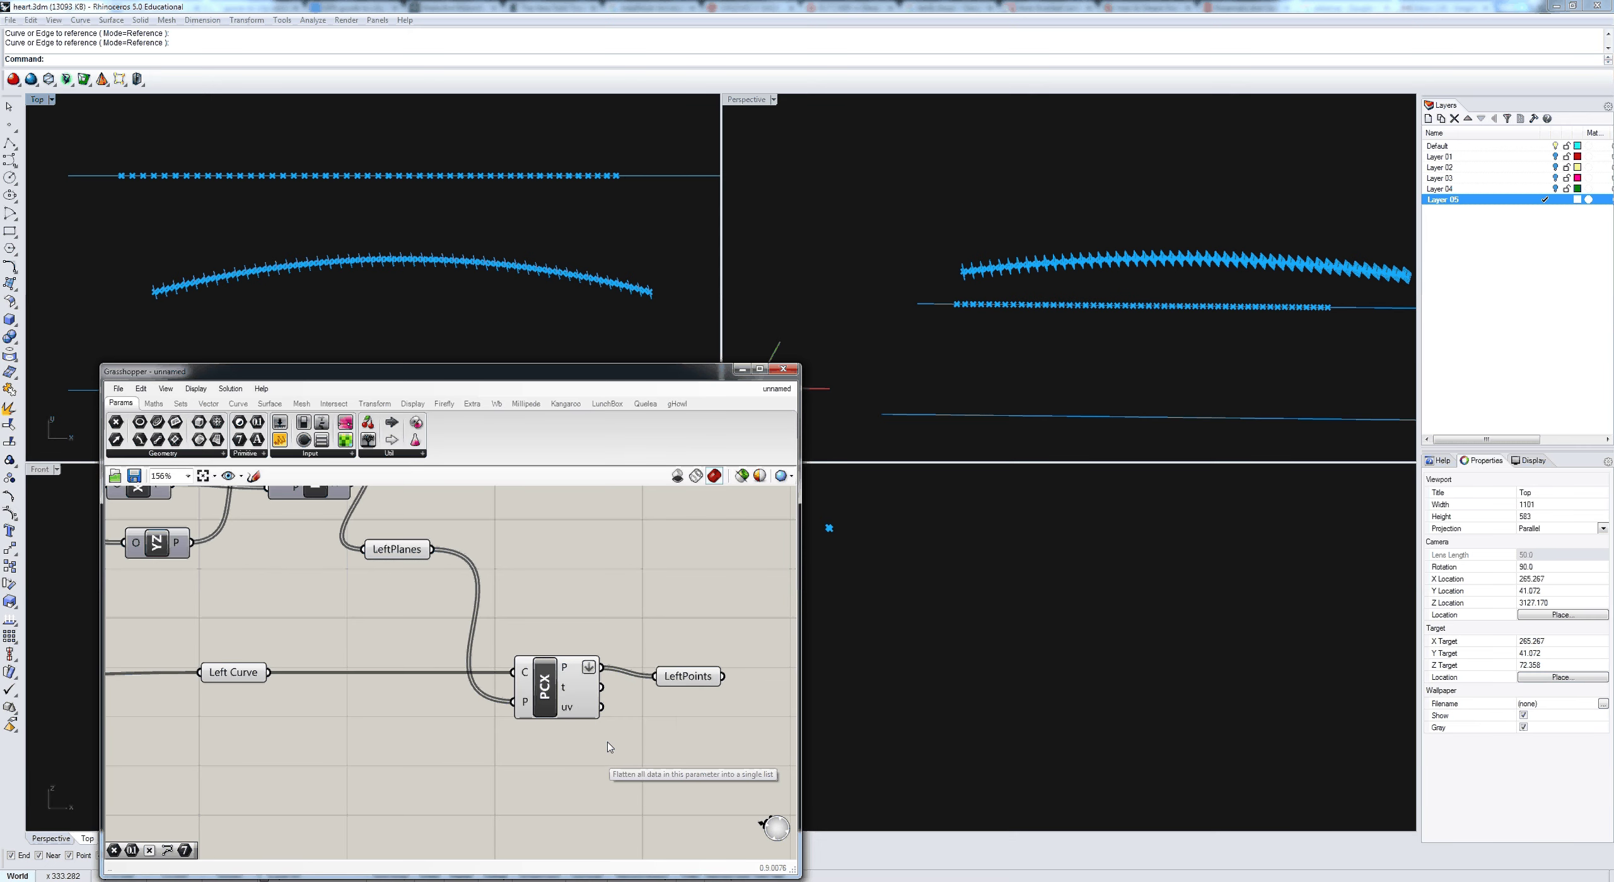
Step: Duplicate the left-side plane, Rotate, Left Curve, intersection and output parameter components and place the copy below the originals
{"action": "mouse_move", "coordinate": [575, 672]}
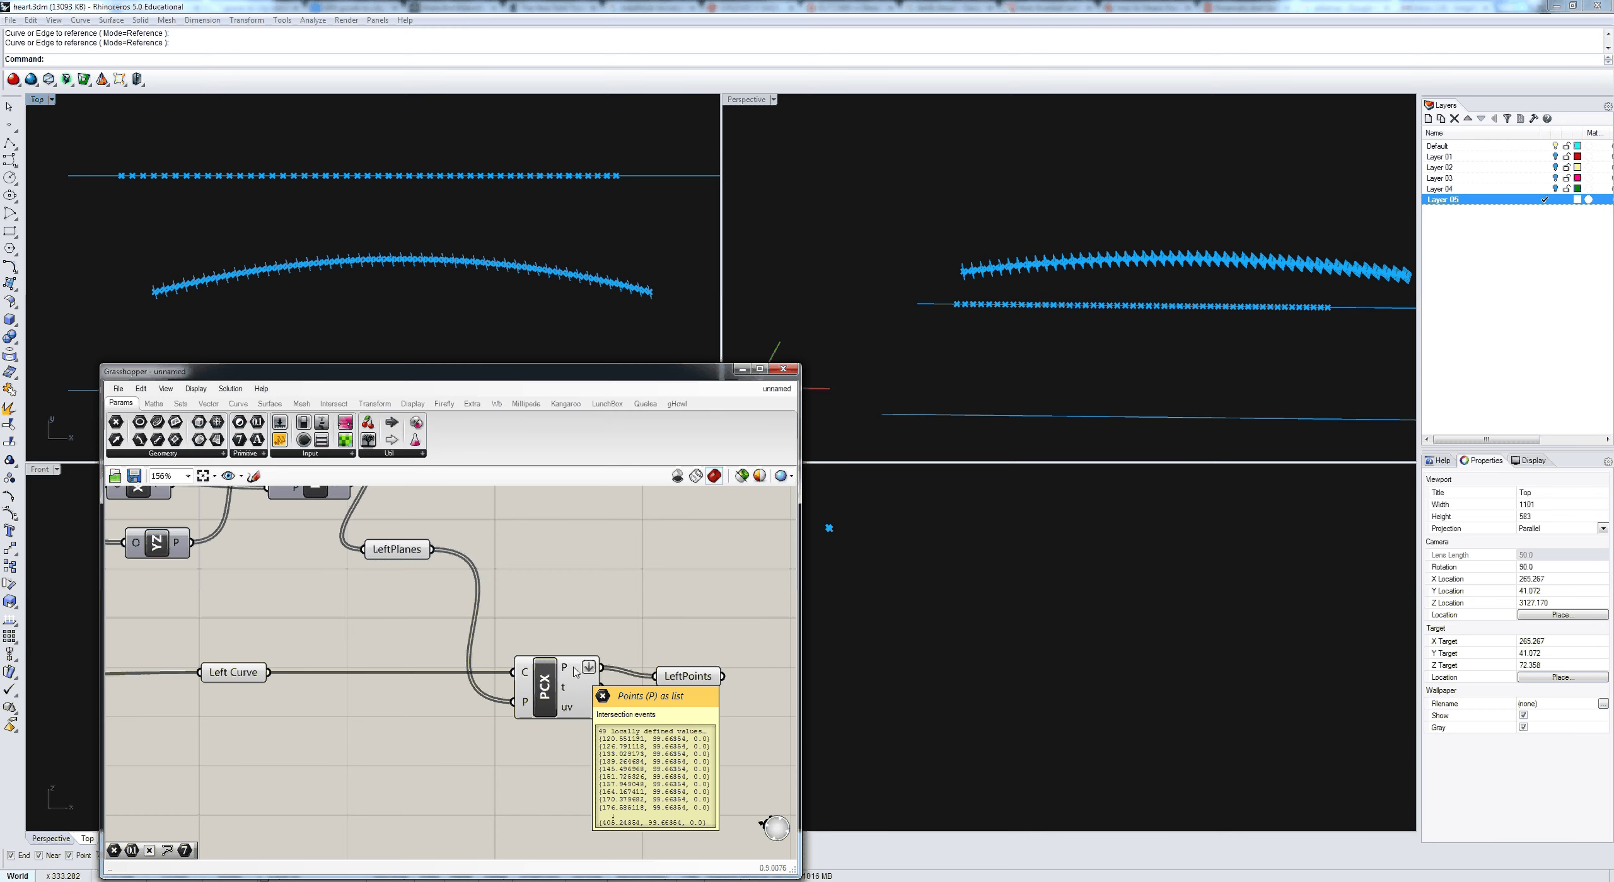
{"action": "mouse_move", "coordinate": [684, 684]}
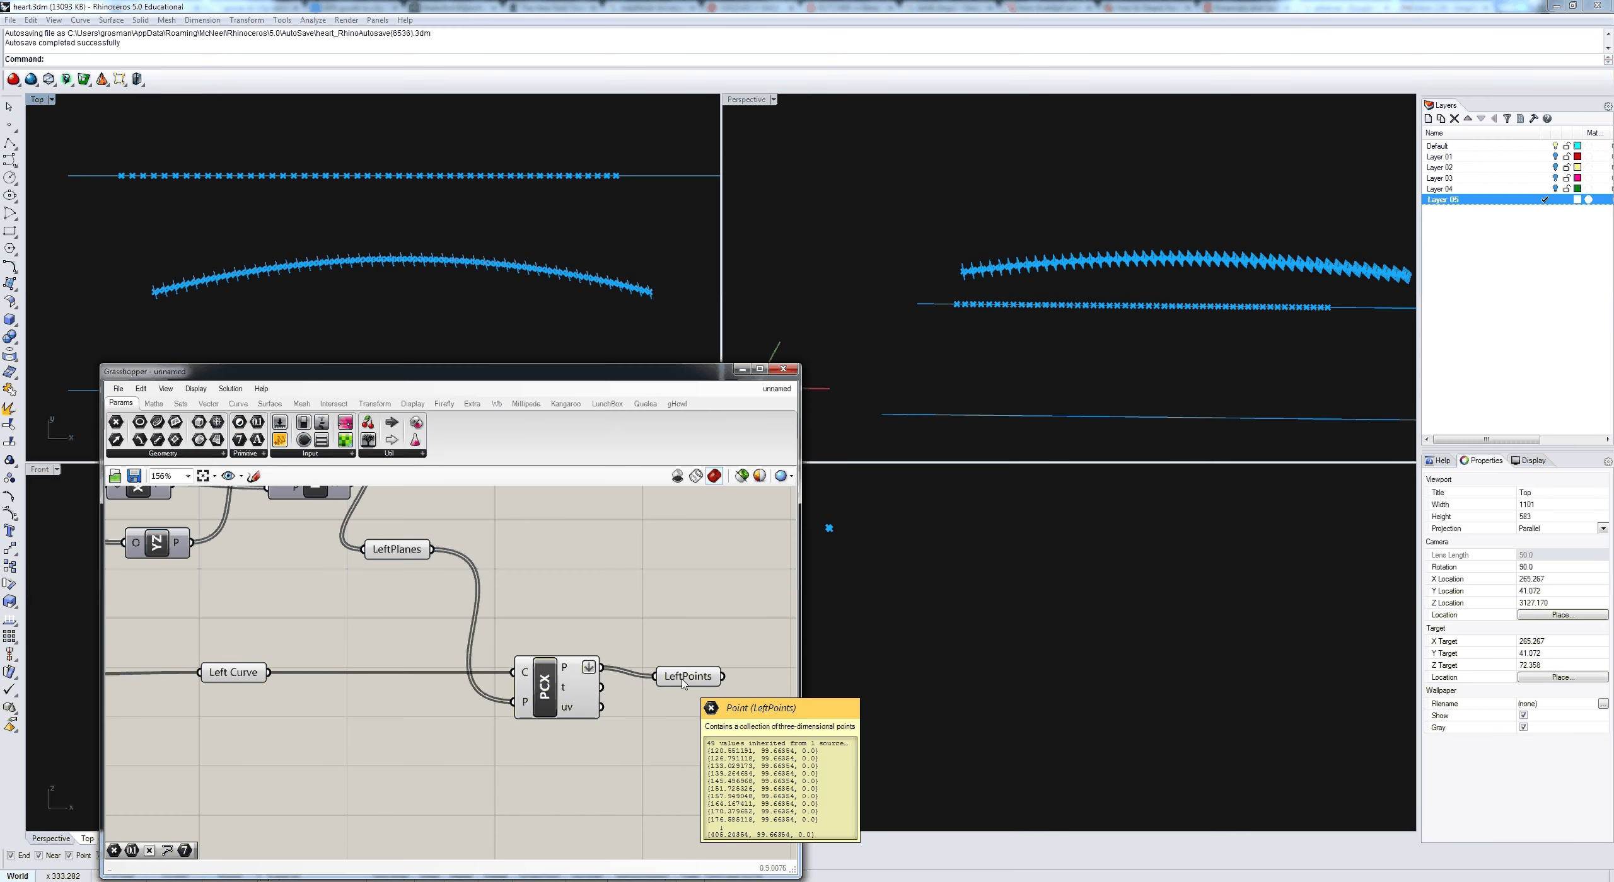
{"action": "right_click_drag", "start_coordinate": [618, 767], "coordinate": [607, 726]}
{"action": "scroll", "coordinate": [607, 726], "scroll_direction": "down", "scroll_amount": 2}
{"action": "right_click", "coordinate": [471, 747]}
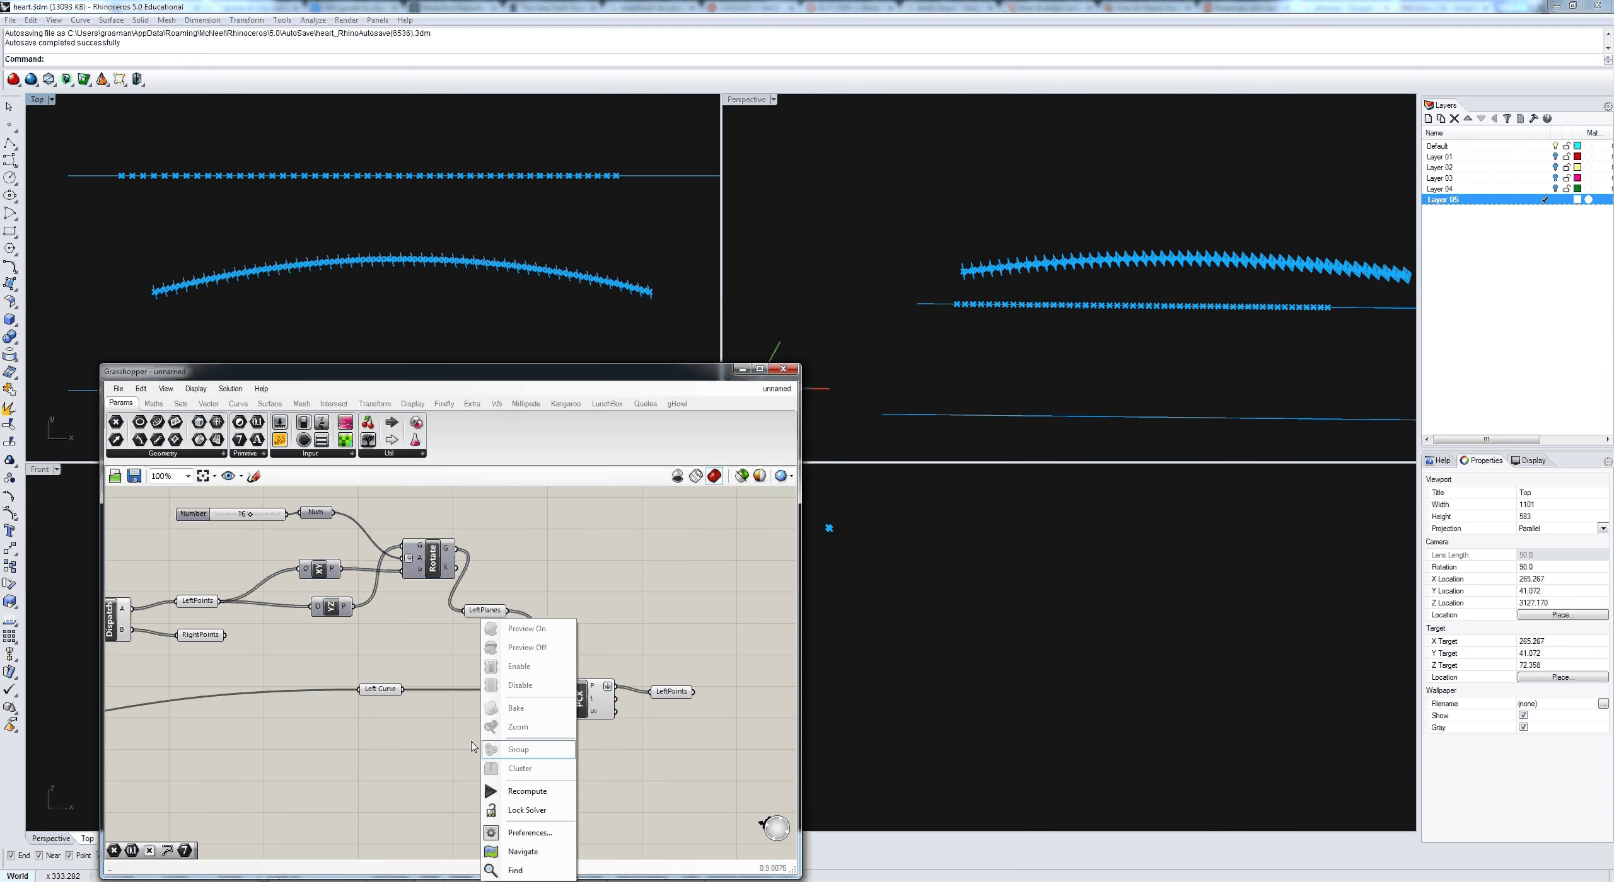
{"action": "scroll", "coordinate": [472, 747], "scroll_direction": "down", "scroll_amount": 1}
{"action": "left_click_drag", "start_coordinate": [682, 782], "coordinate": [334, 555]}
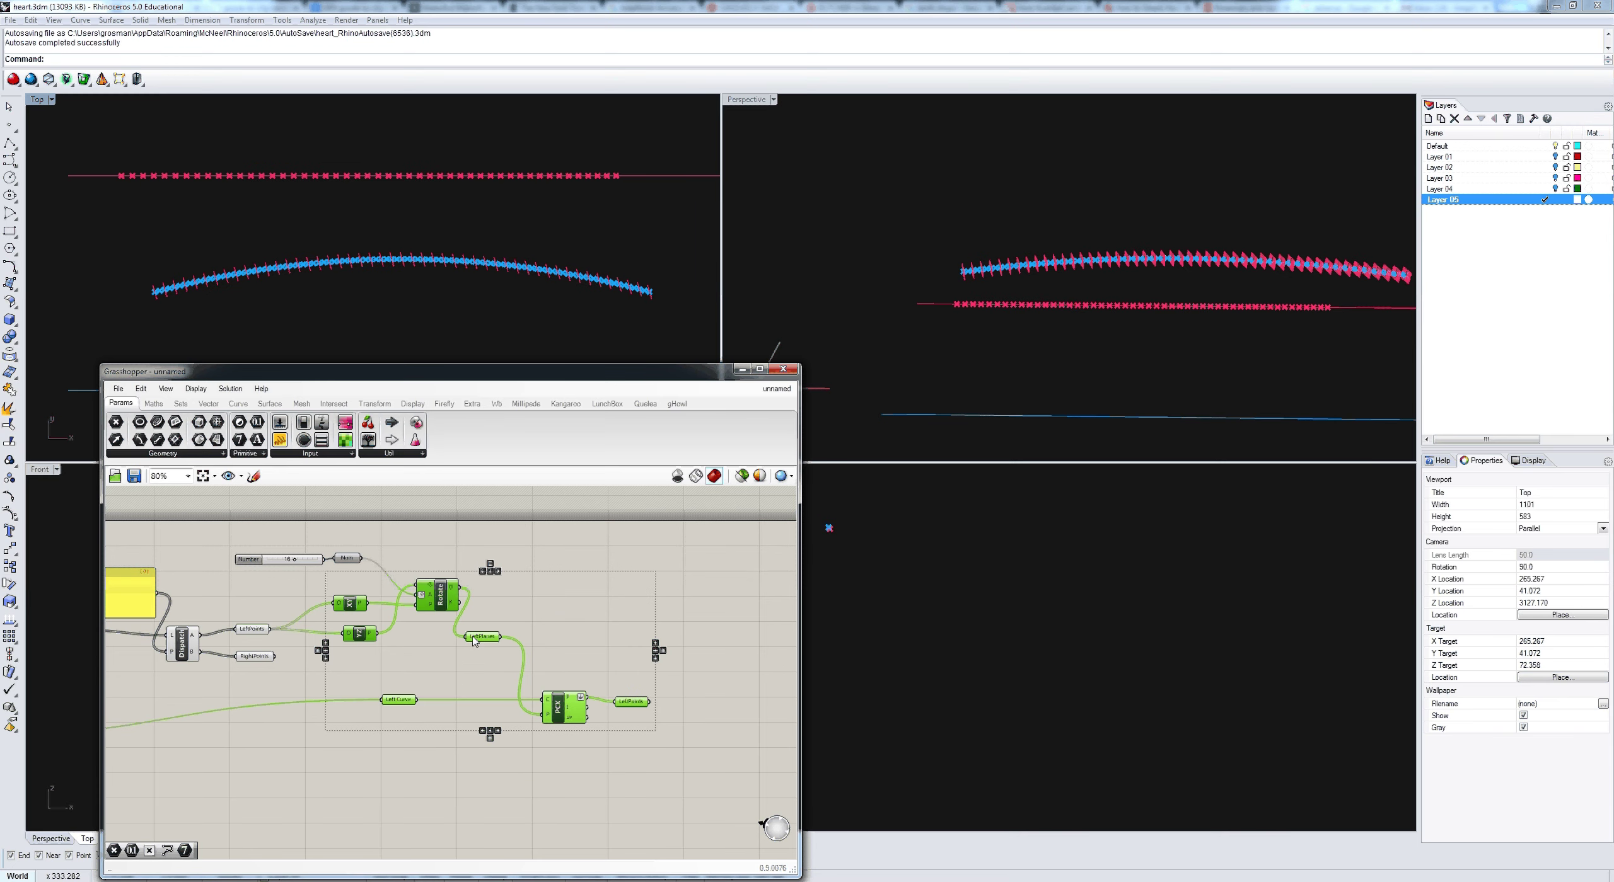
{"action": "key", "text": "ctrl+v"}
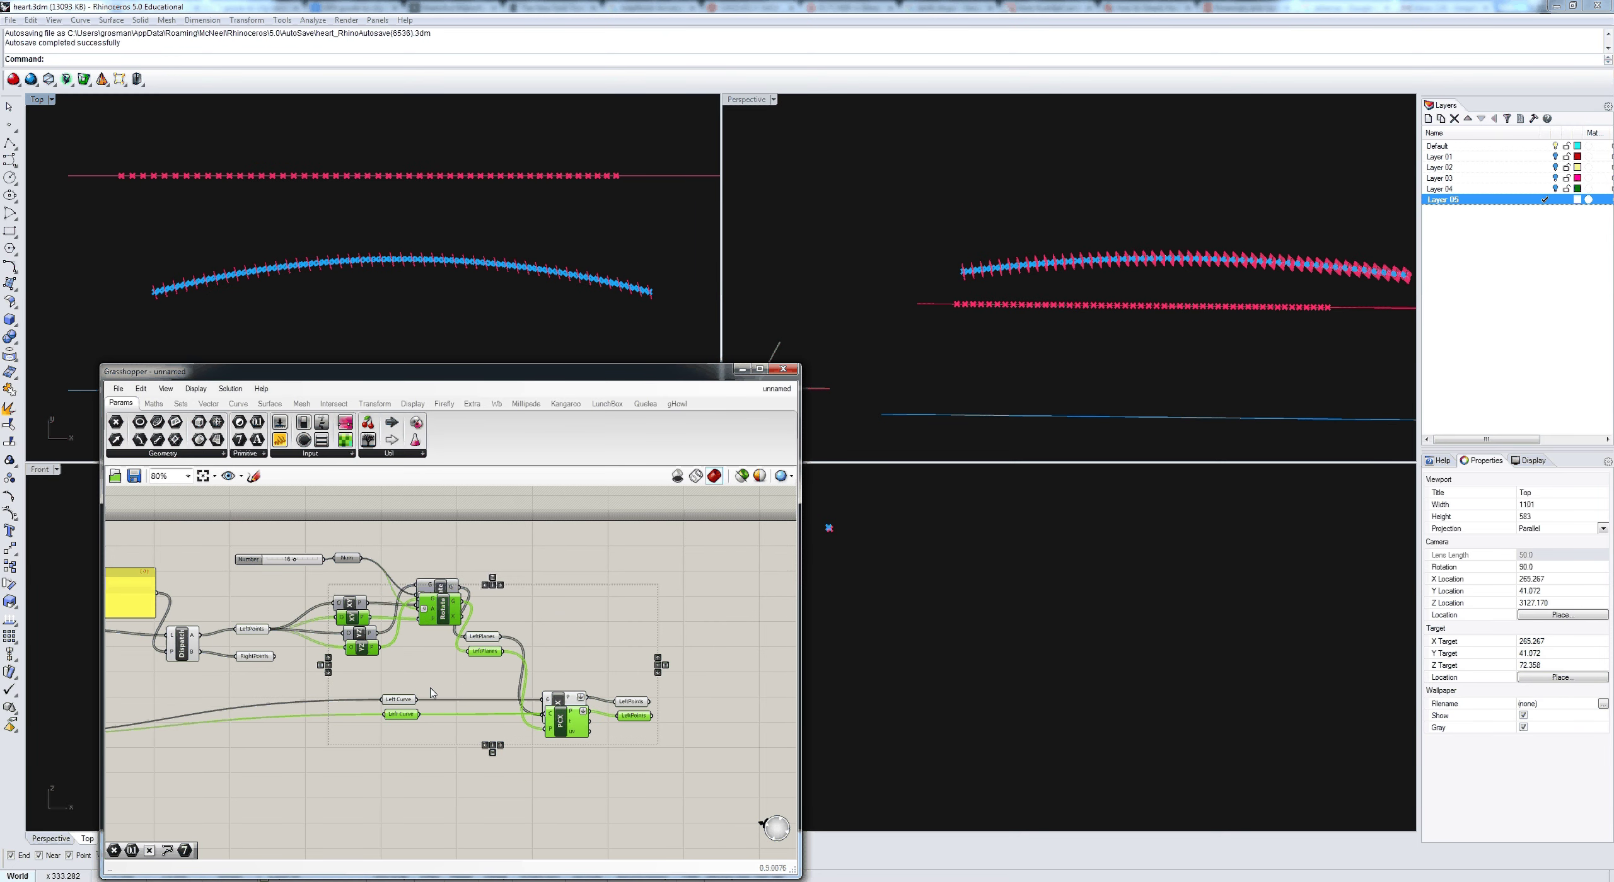
{"action": "left_click_drag", "start_coordinate": [431, 692], "coordinate": [449, 841]}
{"action": "left_click_drag", "start_coordinate": [442, 767], "coordinate": [454, 856]}
{"action": "key", "text": "ctrl+z"}
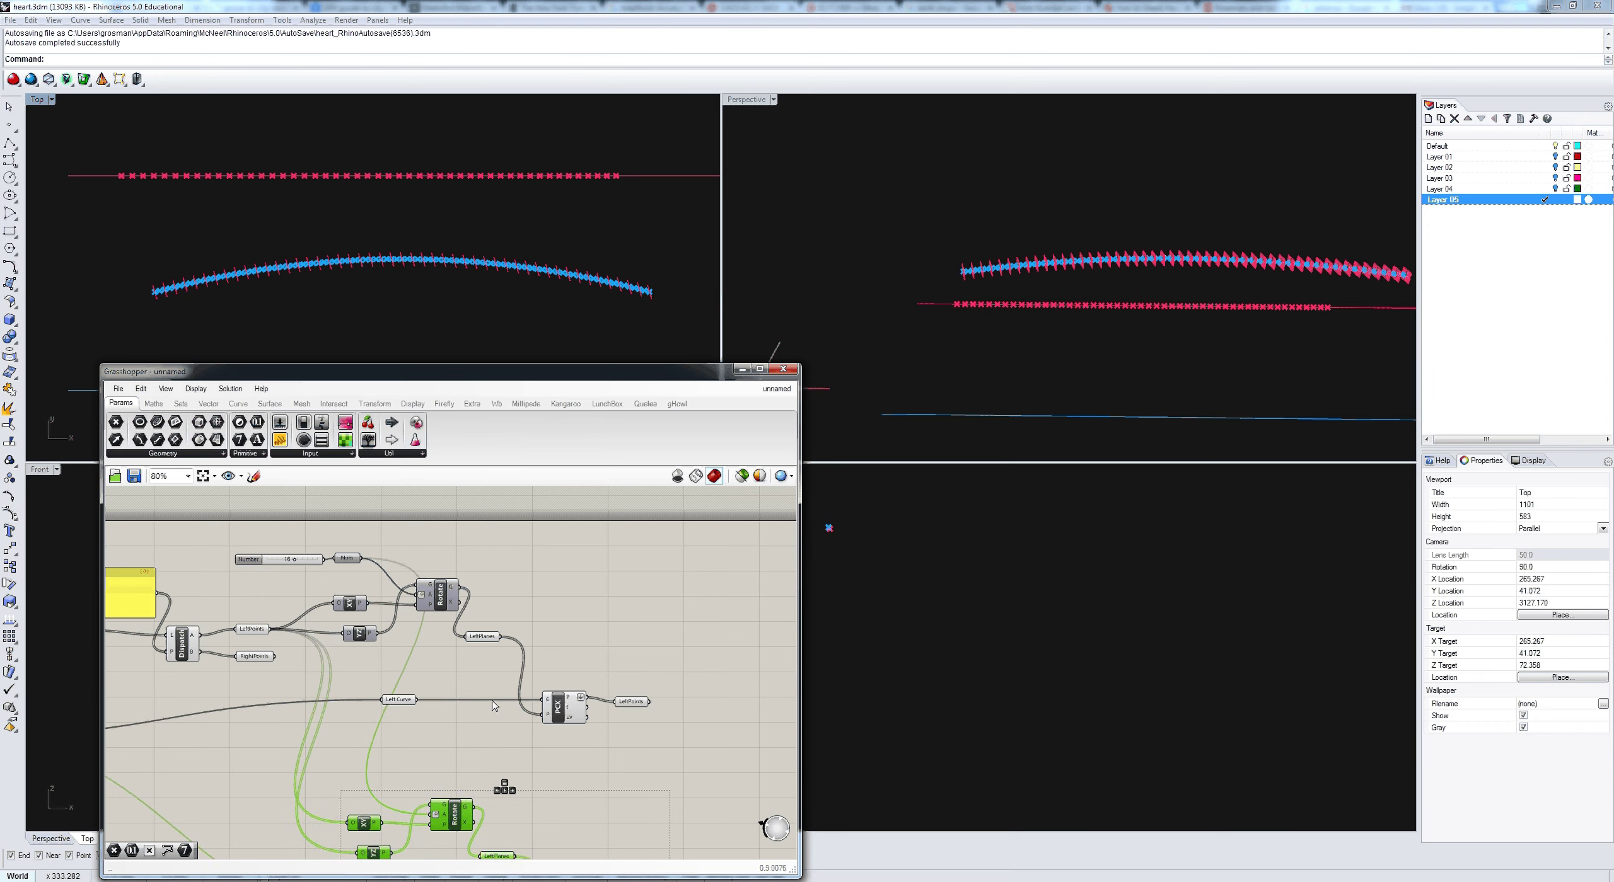
{"action": "right_click_drag", "start_coordinate": [495, 706], "coordinate": [525, 624]}
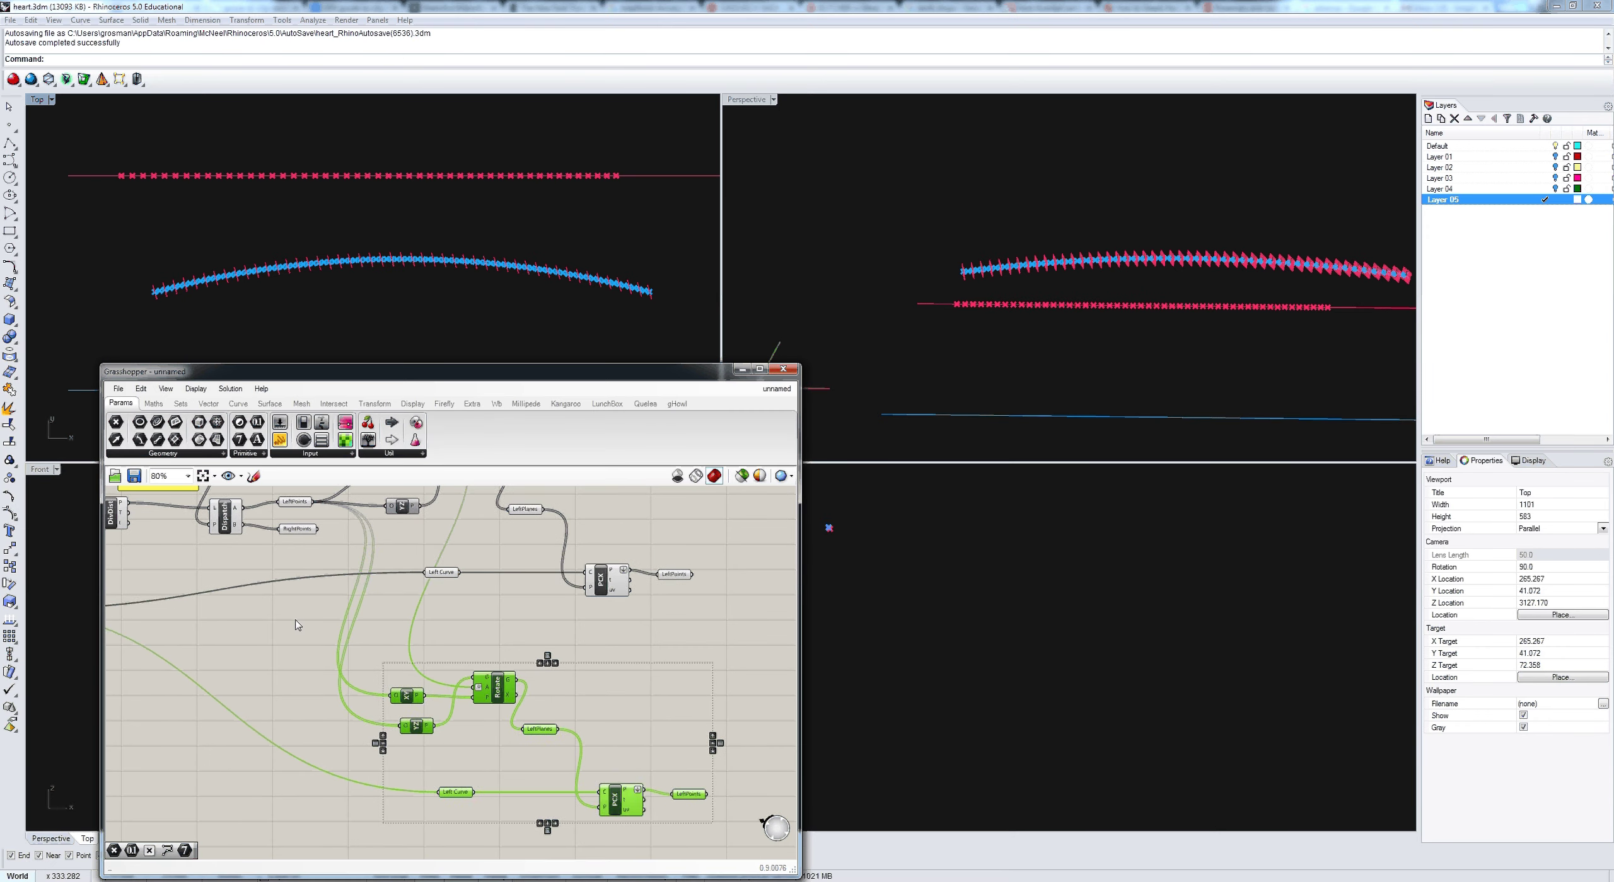
Step: Feed the copied XY and YZ plane components from the Dispatch component's RightPoints parameter instead of LeftPoints
{"action": "left_click", "coordinate": [319, 567]}
{"action": "left_click_drag", "start_coordinate": [318, 529], "coordinate": [389, 684]}
{"action": "left_click_drag", "start_coordinate": [317, 529], "coordinate": [401, 727]}
{"action": "right_click_drag", "start_coordinate": [368, 655], "coordinate": [423, 670]}
{"action": "scroll", "coordinate": [423, 674], "scroll_direction": "down", "scroll_amount": 2}
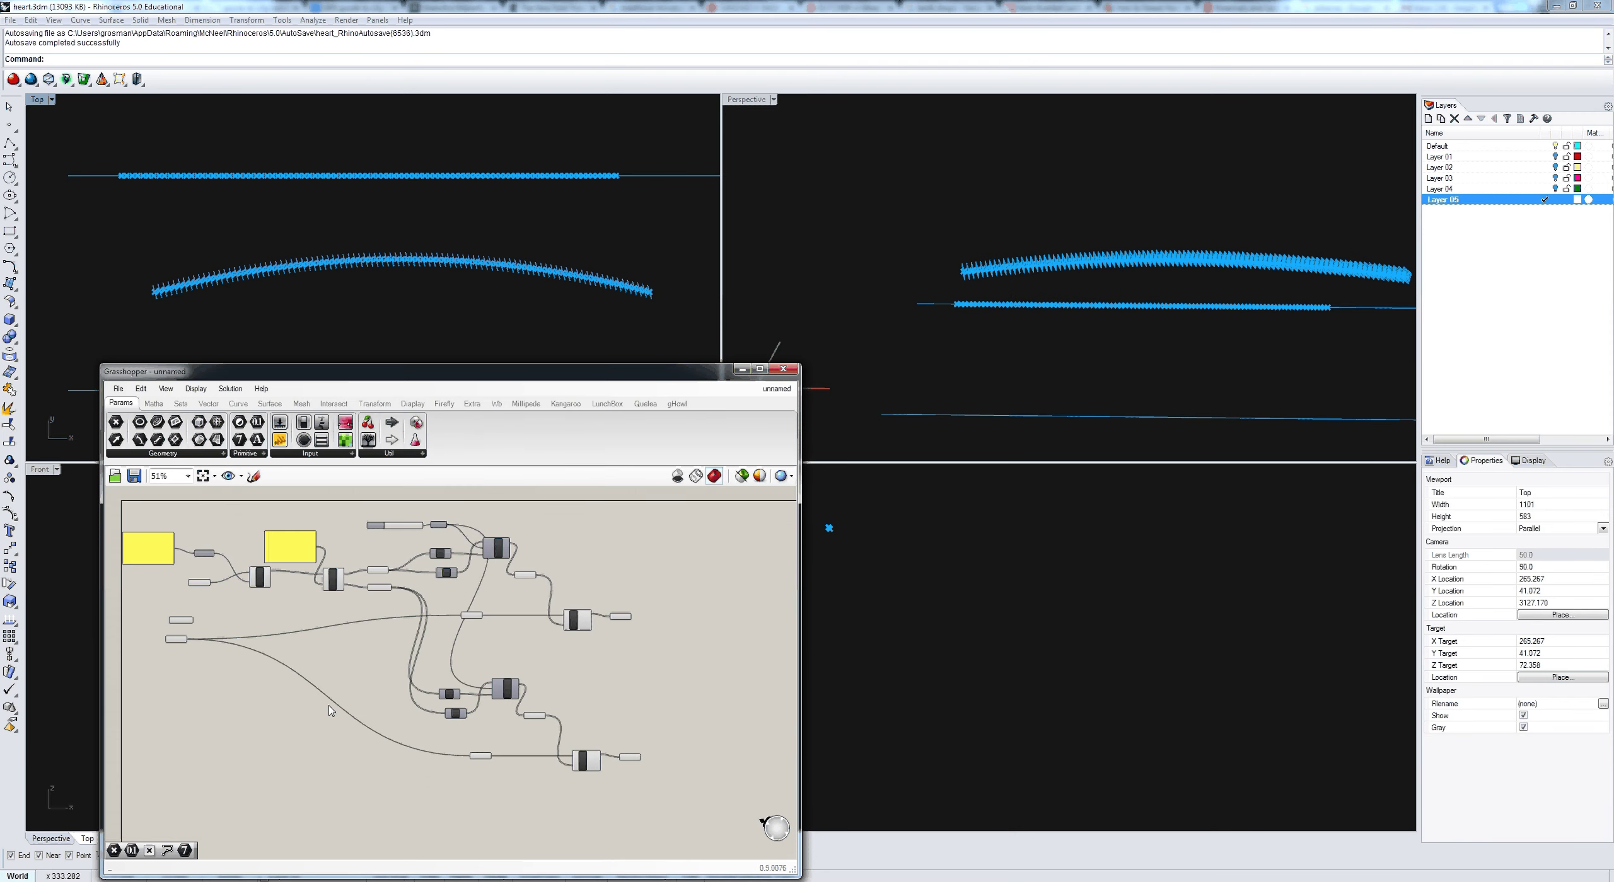
Step: Feed the copied intersection component's curve input from a duplicate of the Right Curve parameter and delete the copied Left Curve parameter
{"action": "scroll", "coordinate": [230, 675], "scroll_direction": "up", "scroll_amount": 1}
{"action": "left_click", "coordinate": [173, 607]}
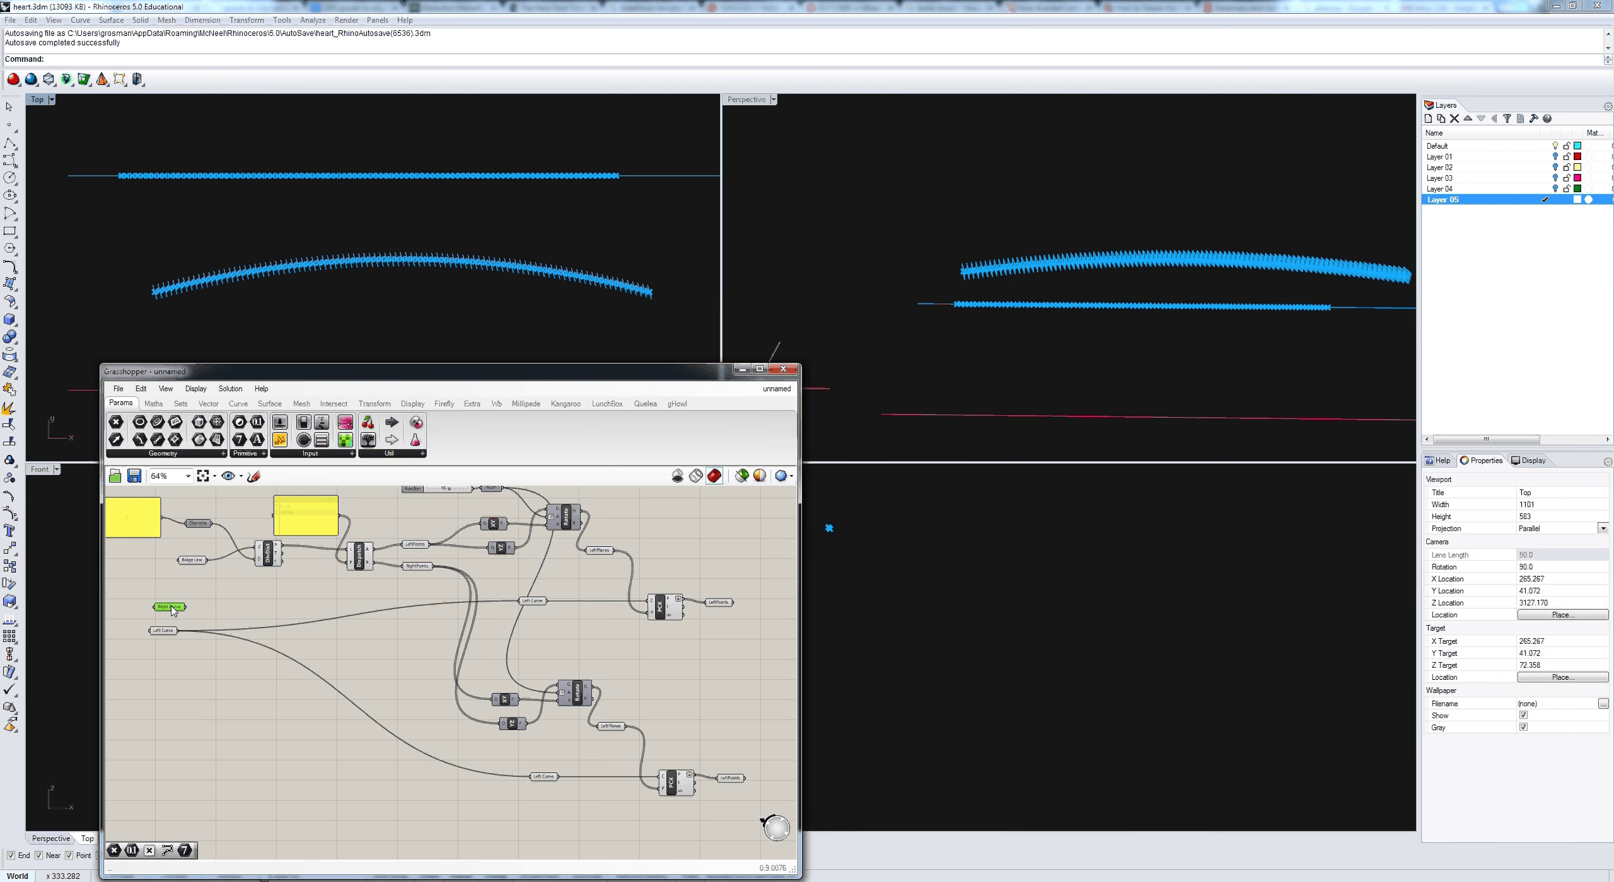
{"action": "key", "text": "ctrl+v"}
{"action": "left_click_drag", "start_coordinate": [186, 607], "coordinate": [220, 625]}
{"action": "left_click_drag", "start_coordinate": [243, 622], "coordinate": [657, 777]}
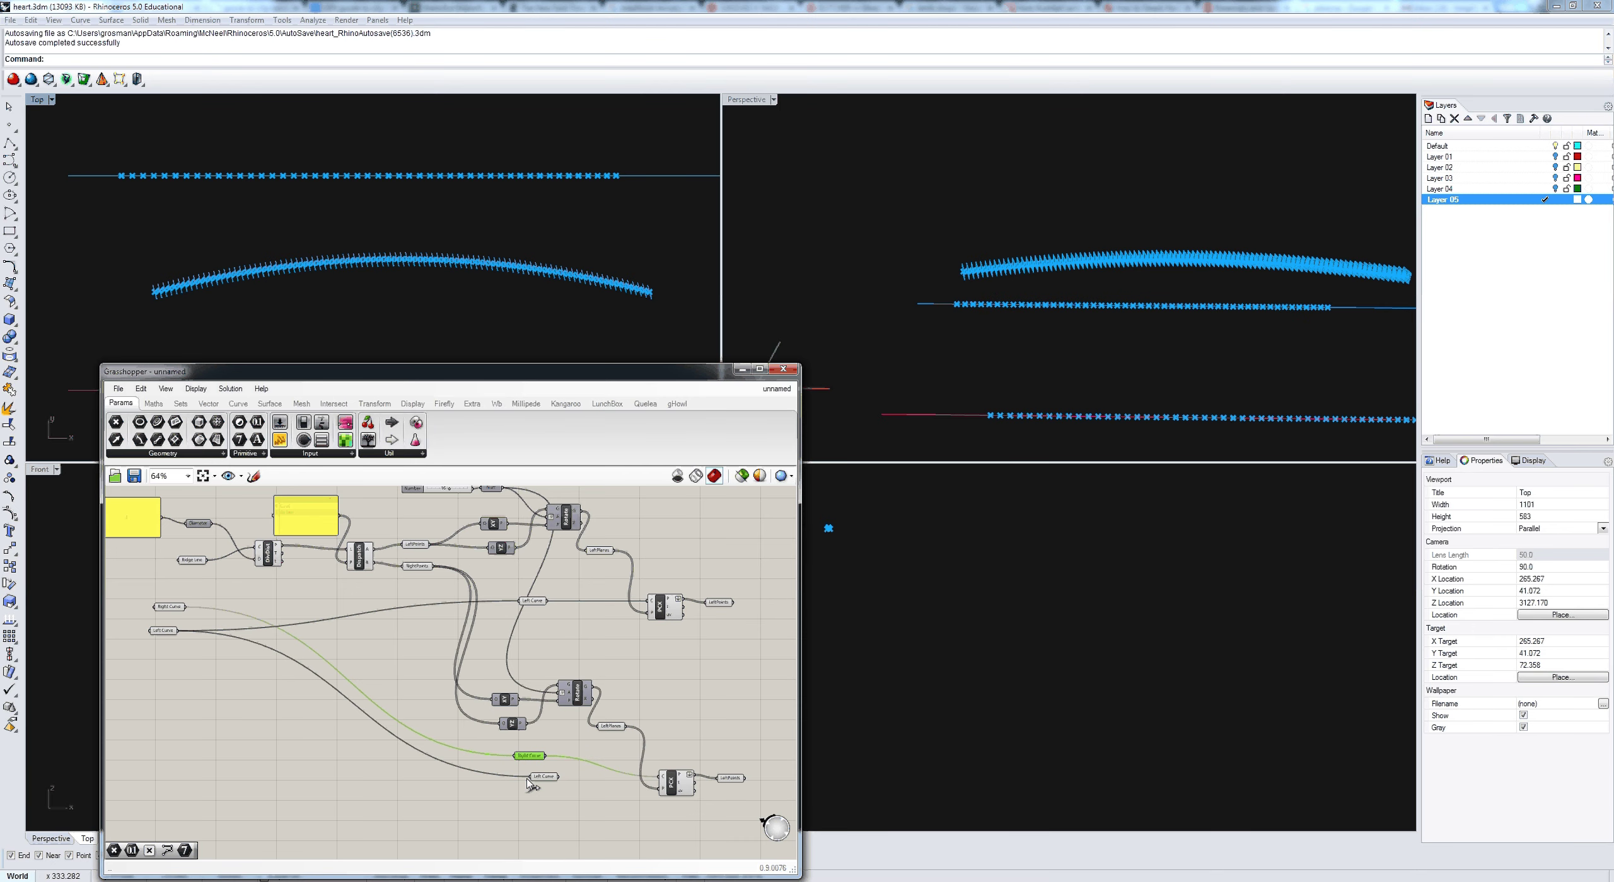
{"action": "left_click", "coordinate": [543, 777]}
{"action": "key", "text": "Delete"}
{"action": "right_click_drag", "start_coordinate": [596, 756], "coordinate": [514, 717]}
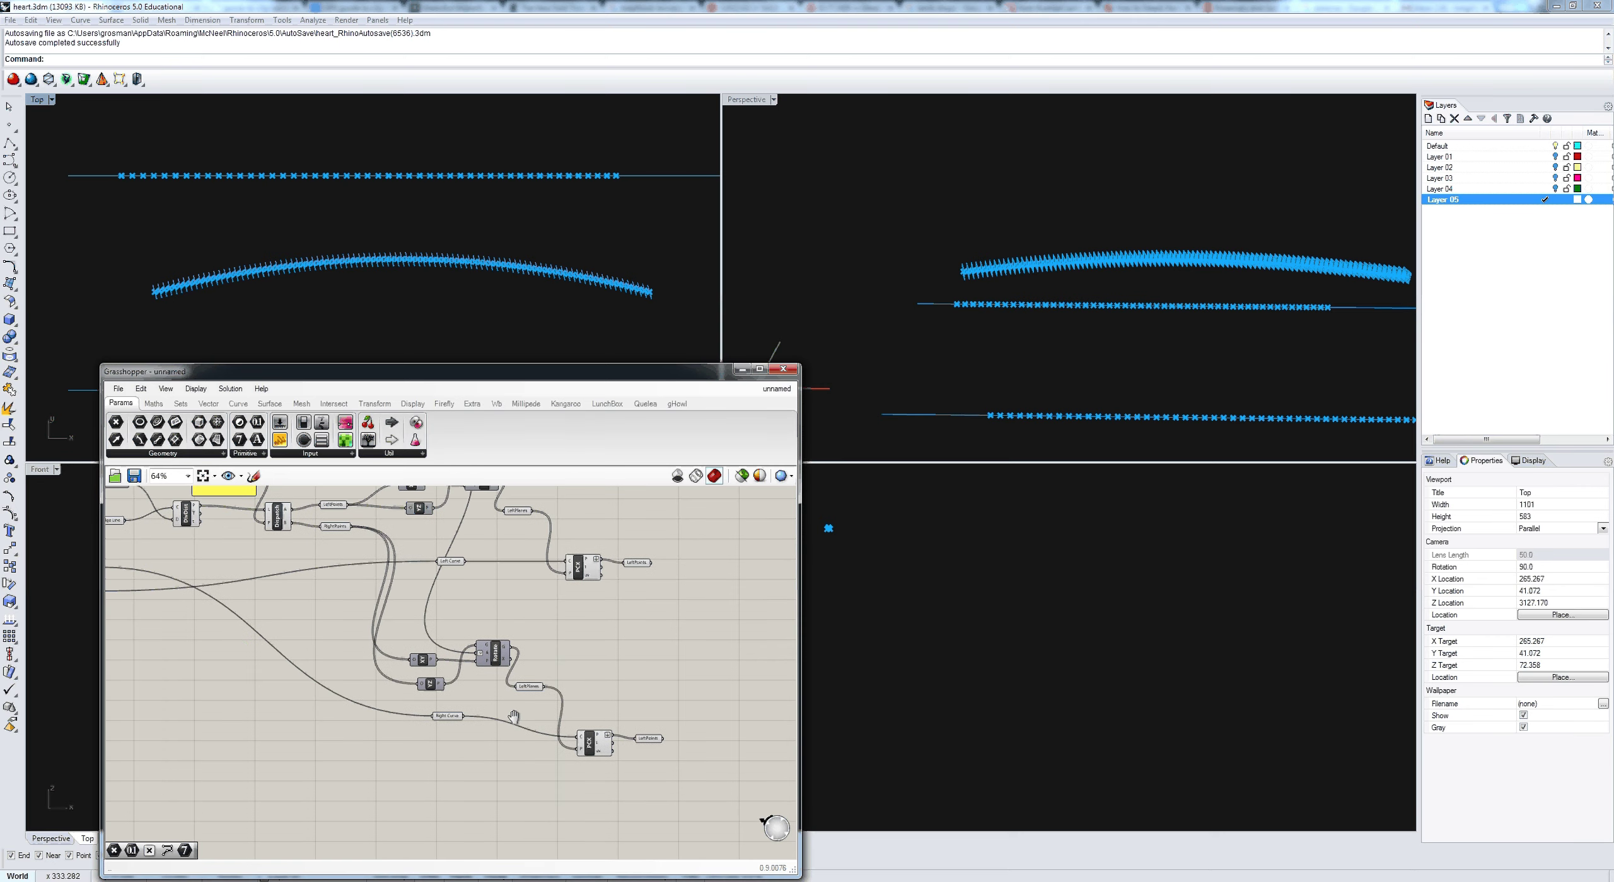
Step: Rename the copied LeftPlanes parameter as RightPlanes
{"action": "scroll", "coordinate": [513, 716], "scroll_direction": "up", "scroll_amount": 3}
{"action": "right_click", "coordinate": [520, 711]}
{"action": "right_click", "coordinate": [527, 678]}
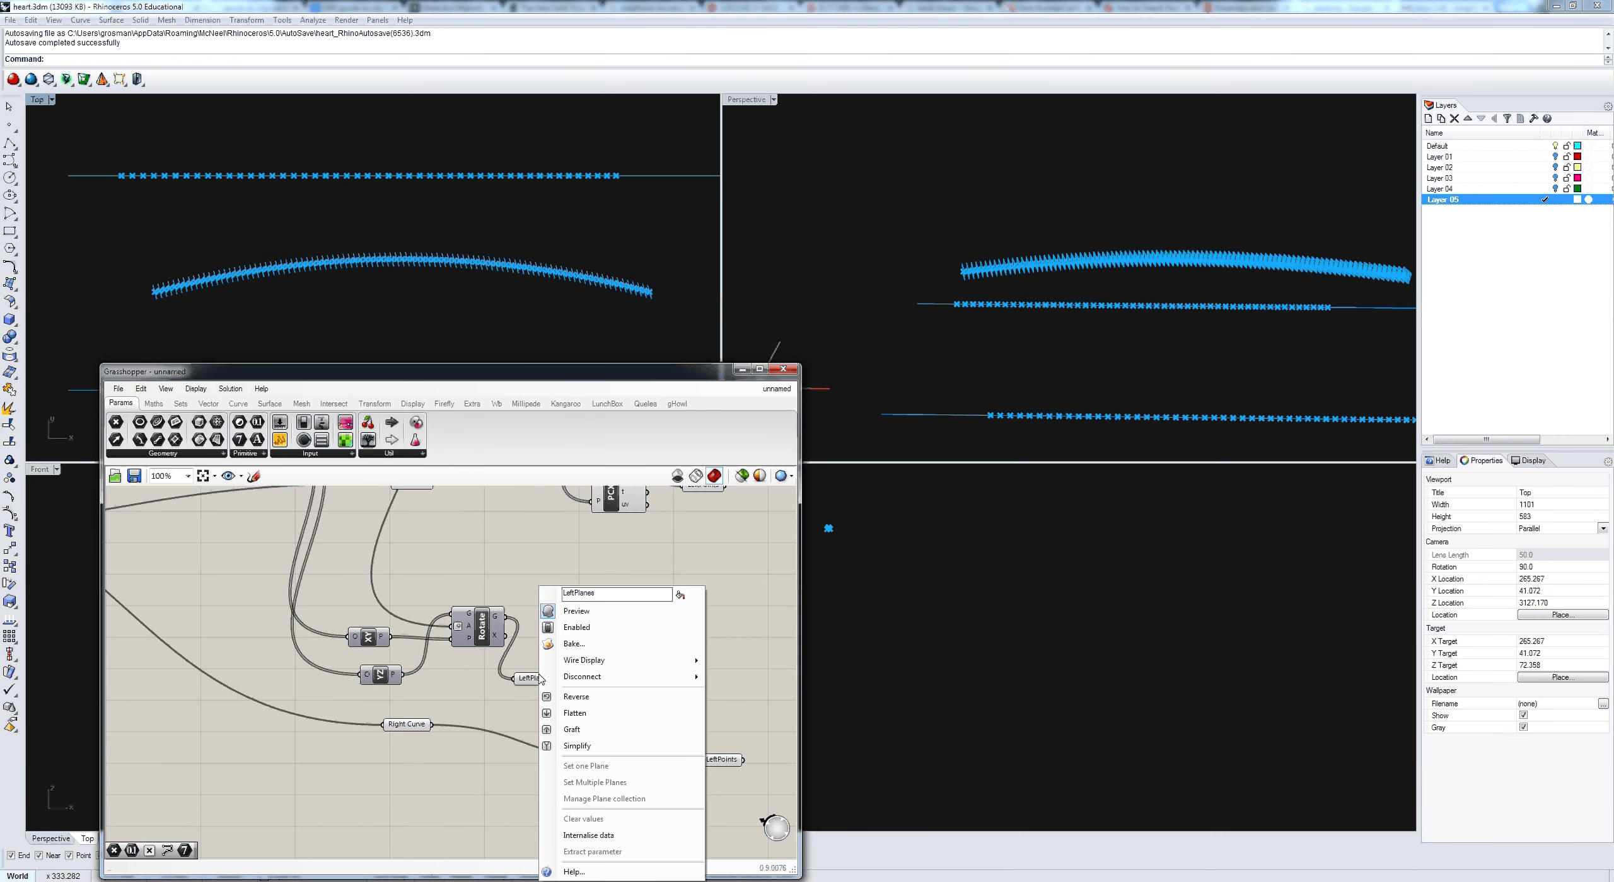
{"action": "left_click_drag", "start_coordinate": [575, 595], "coordinate": [548, 595]}
{"action": "type", "text": "Right"}
{"action": "key", "text": "Return"}
Step: Rename the copied LeftPoints parameter after the lower intersection component as RightPoints
{"action": "right_click_drag", "start_coordinate": [726, 762], "coordinate": [643, 744]}
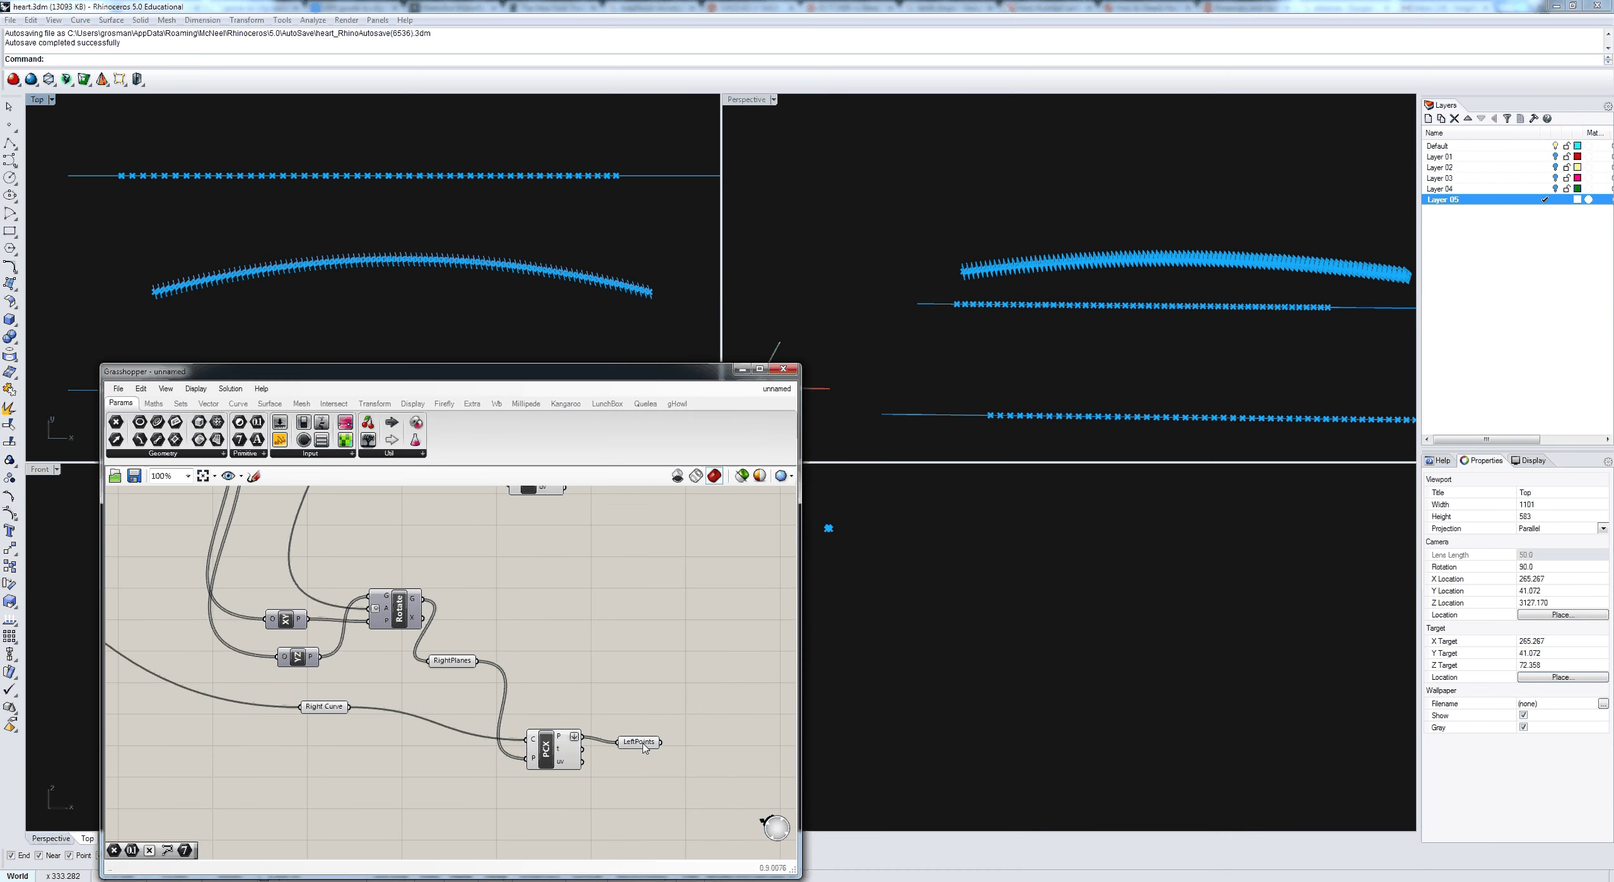
{"action": "right_click", "coordinate": [643, 747]}
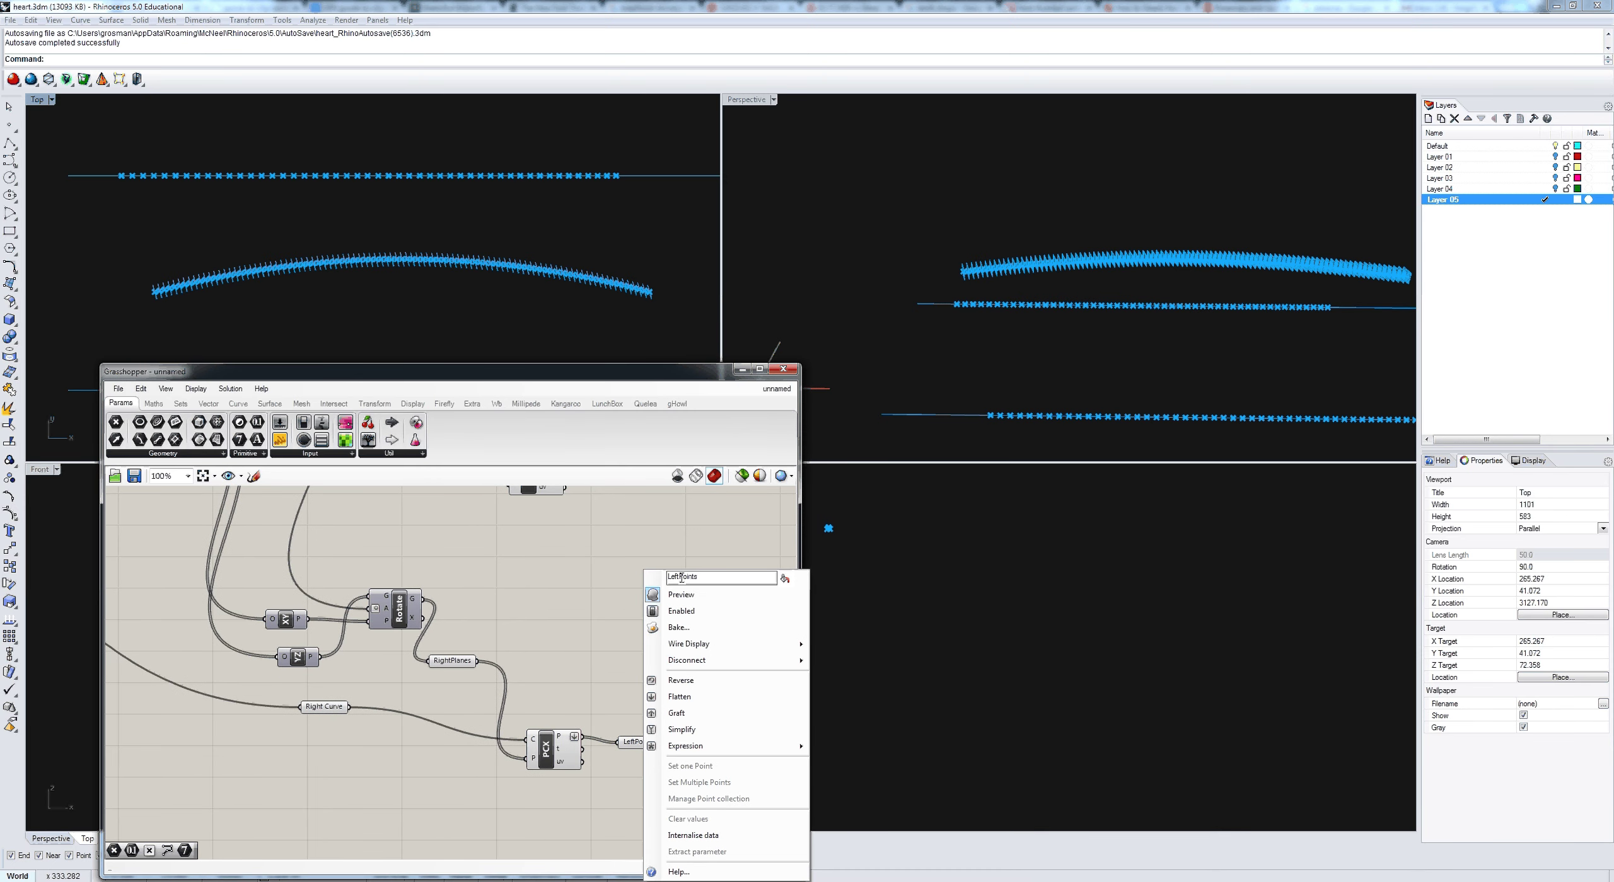
{"action": "left_click_drag", "start_coordinate": [681, 578], "coordinate": [614, 558]}
{"action": "key", "text": "BackSpace"}
{"action": "type", "text": "Right"}
{"action": "left_click", "coordinate": [615, 558]}
{"action": "scroll", "coordinate": [627, 652], "scroll_direction": "down", "scroll_amount": 1}
{"action": "right_click_drag", "start_coordinate": [627, 651], "coordinate": [550, 675]}
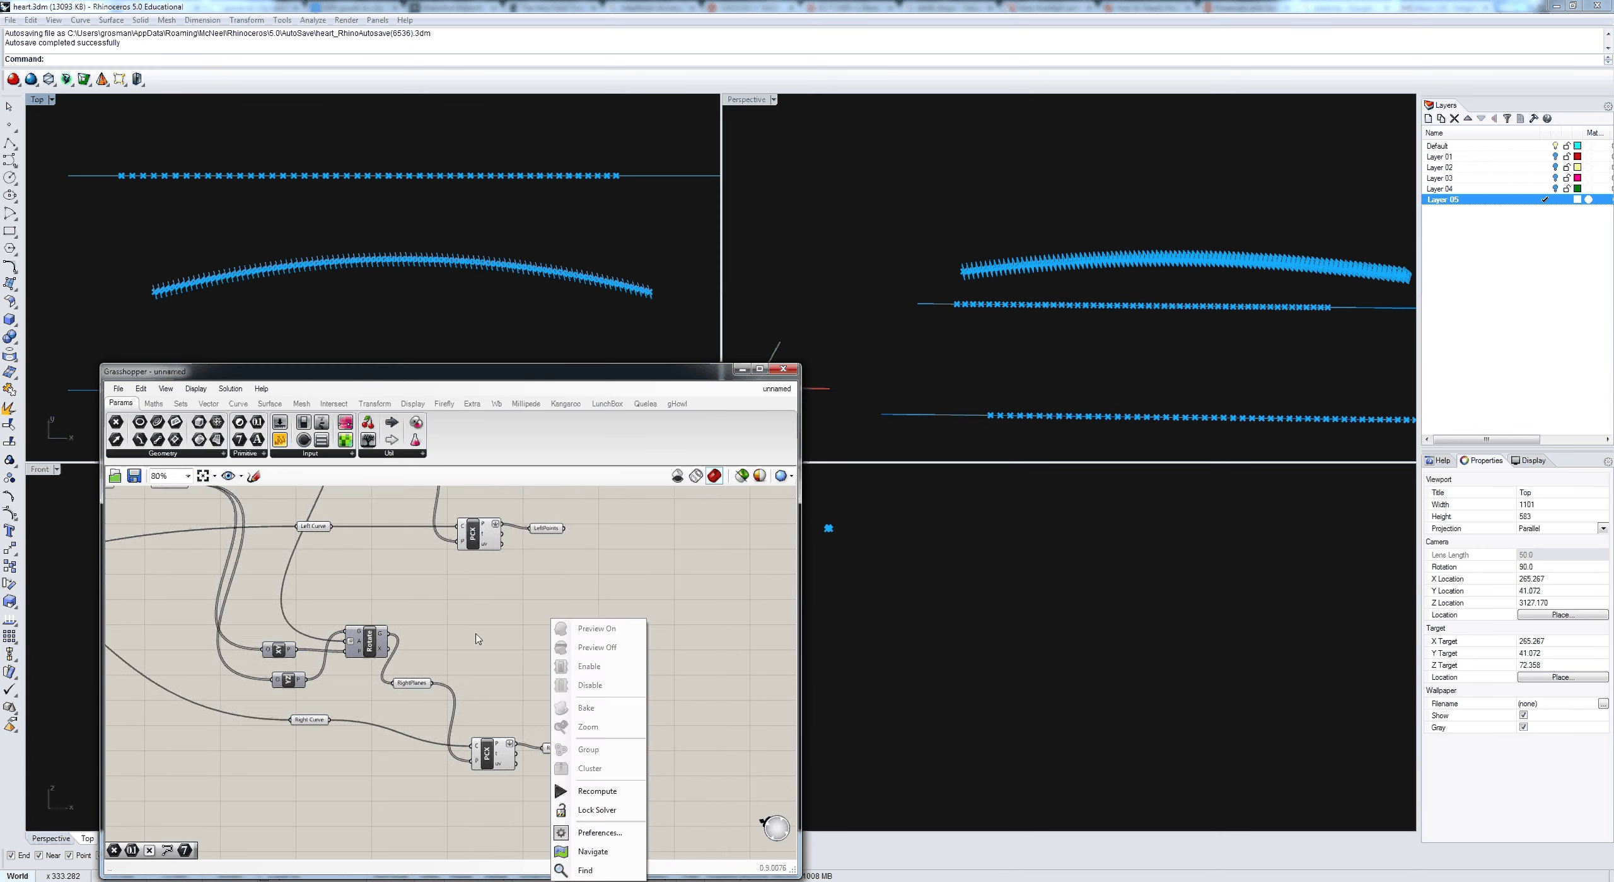
Step: Highlight the projected RightPoints in the viewports and set the rotation angle slider to 2
{"action": "right_click_drag", "start_coordinate": [504, 623], "coordinate": [497, 663]}
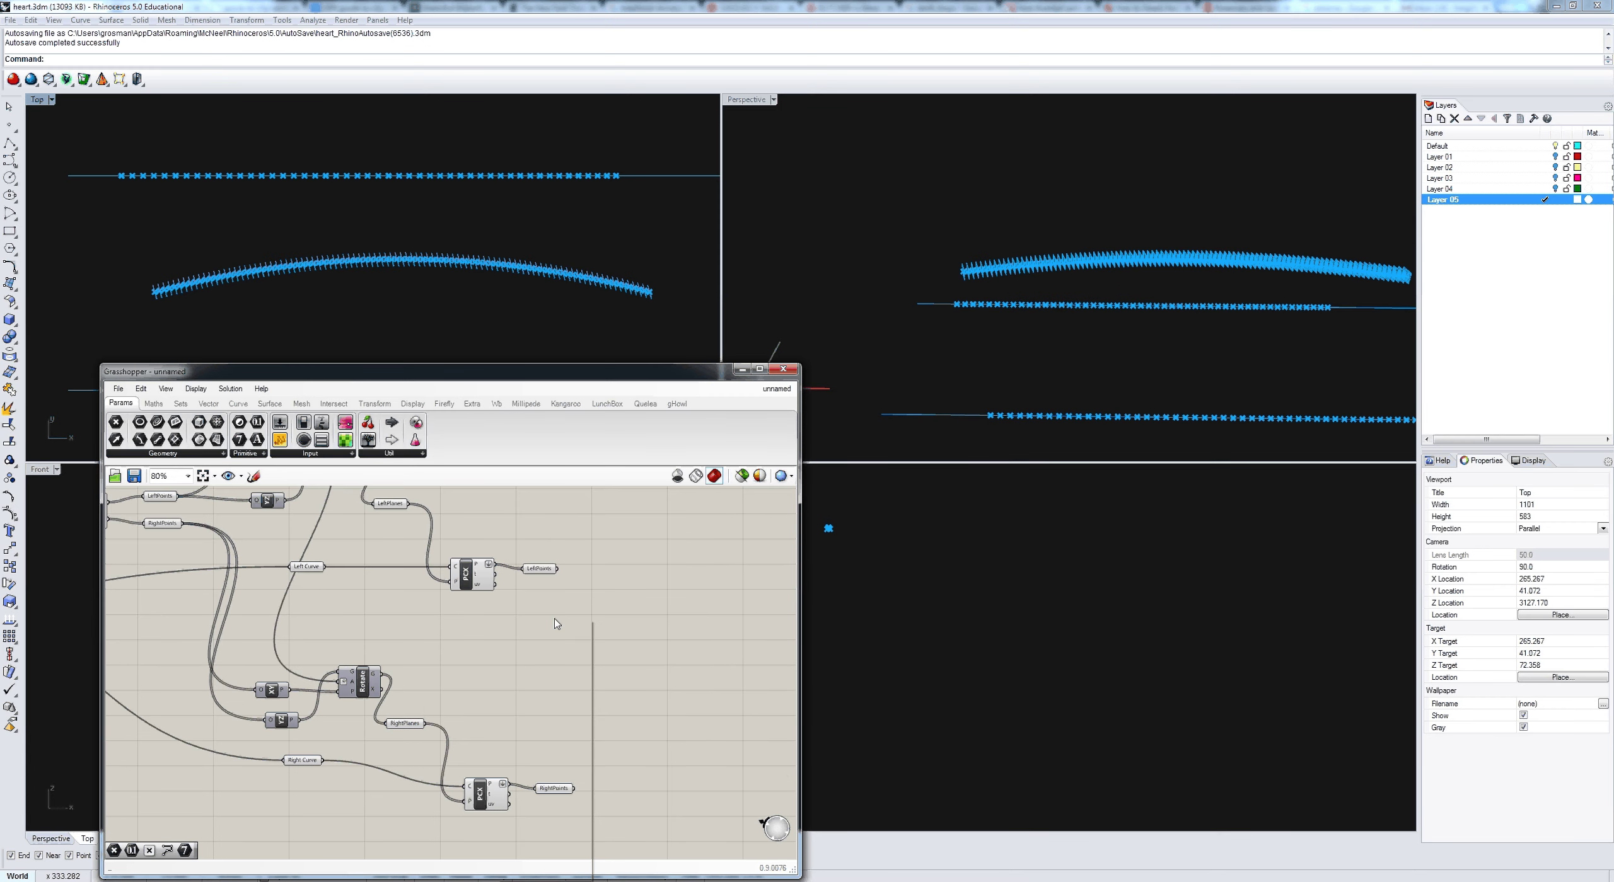
{"action": "left_click", "coordinate": [677, 650]}
{"action": "left_click", "coordinate": [556, 789]}
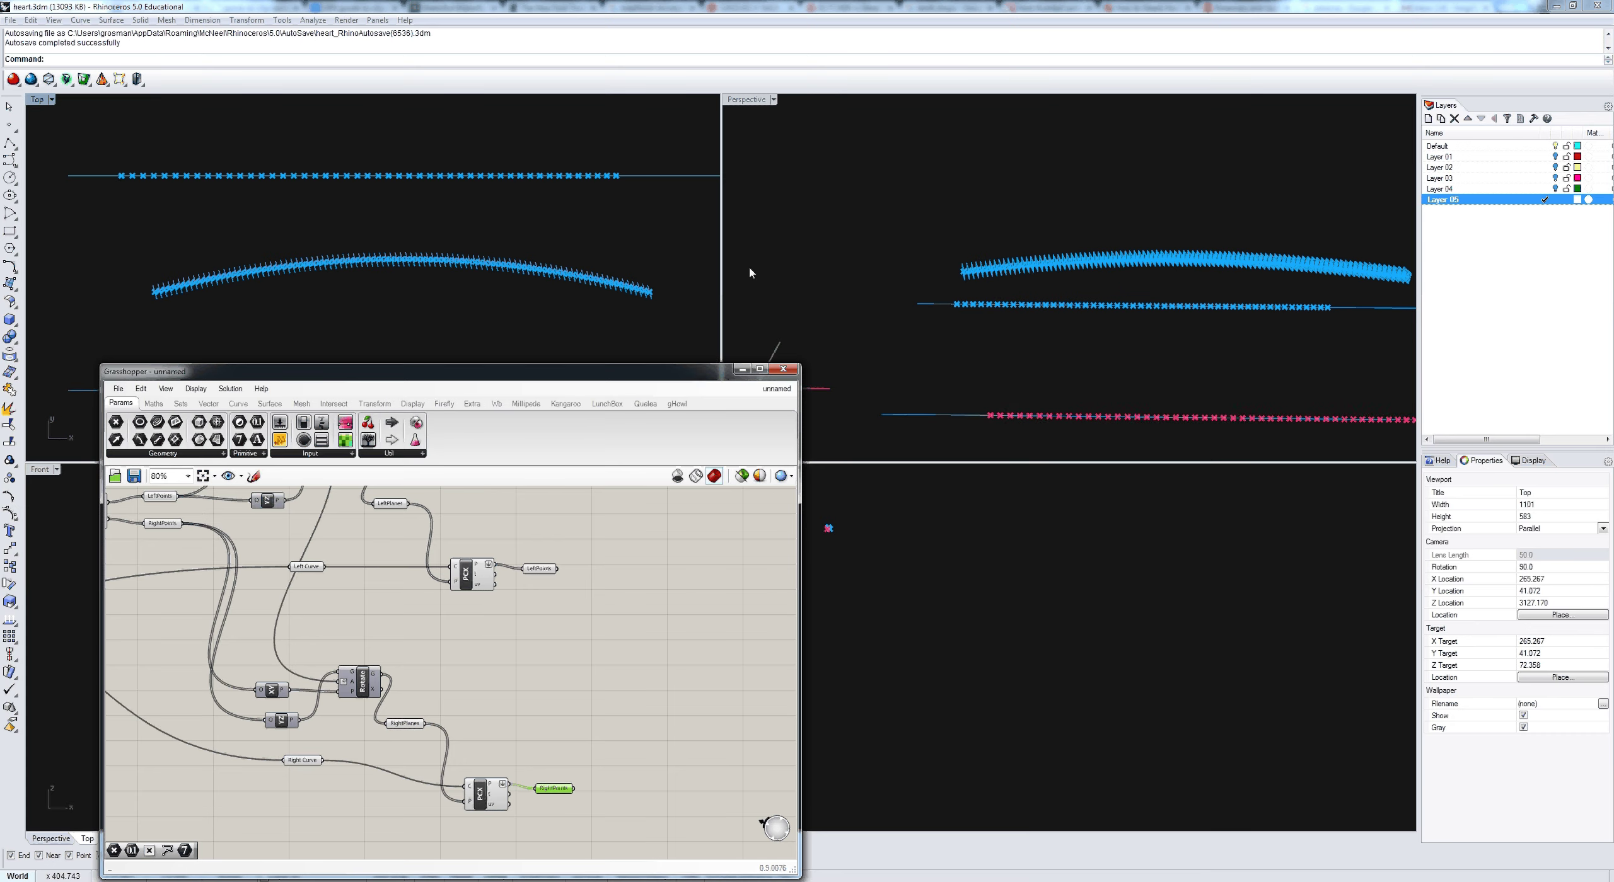
{"action": "scroll", "coordinate": [540, 191], "scroll_direction": "down", "scroll_amount": 3}
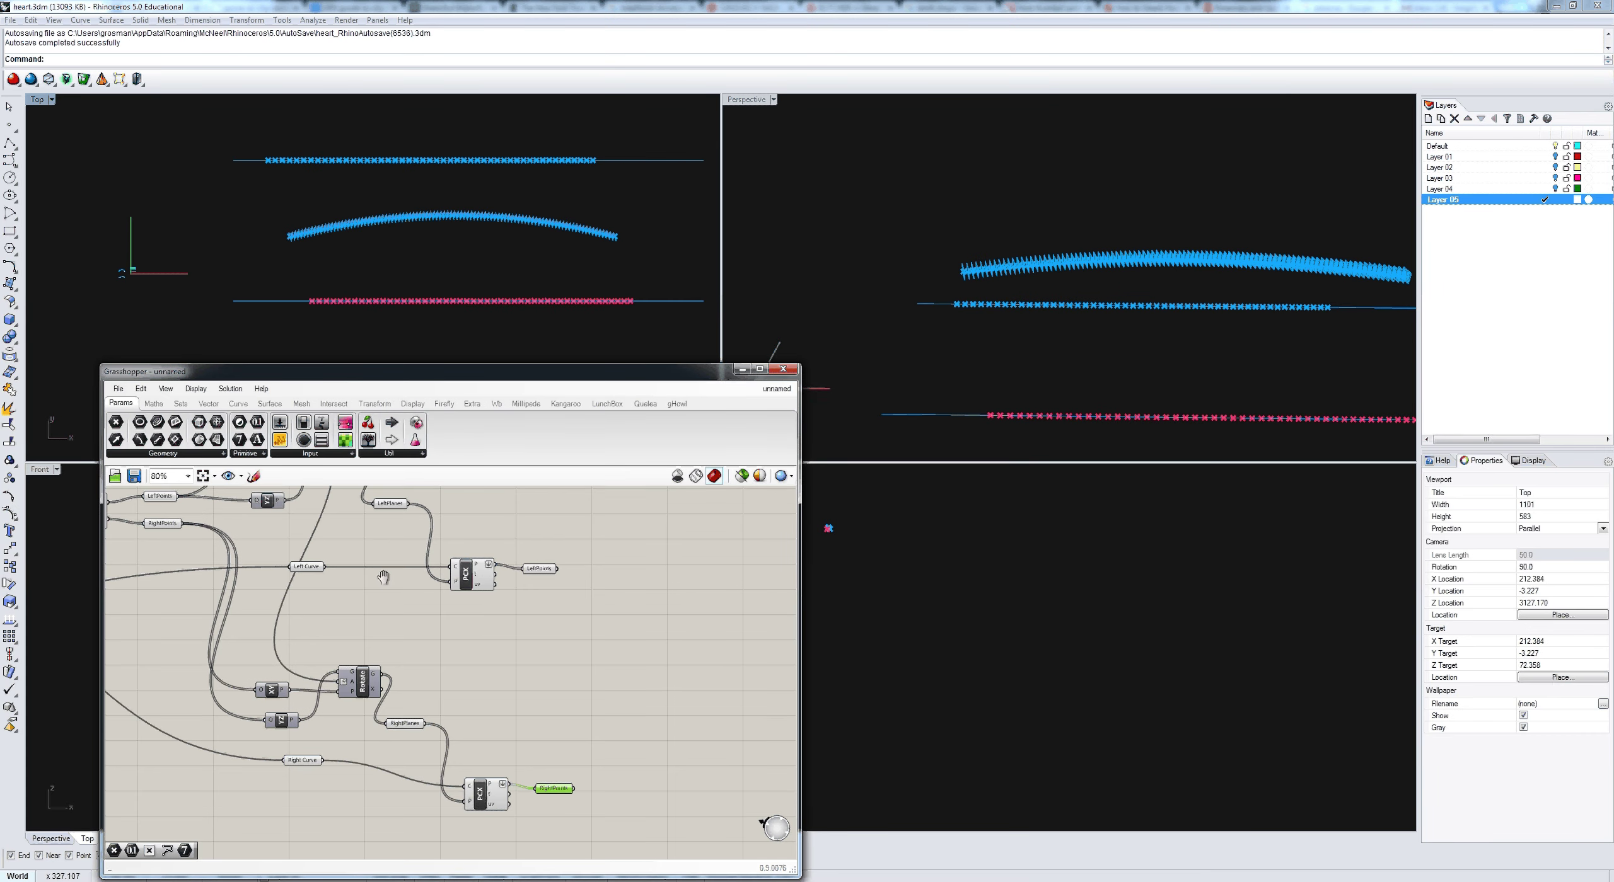
{"action": "right_click_drag", "start_coordinate": [383, 577], "coordinate": [461, 645]}
{"action": "scroll", "coordinate": [298, 525], "scroll_direction": "up", "scroll_amount": 3}
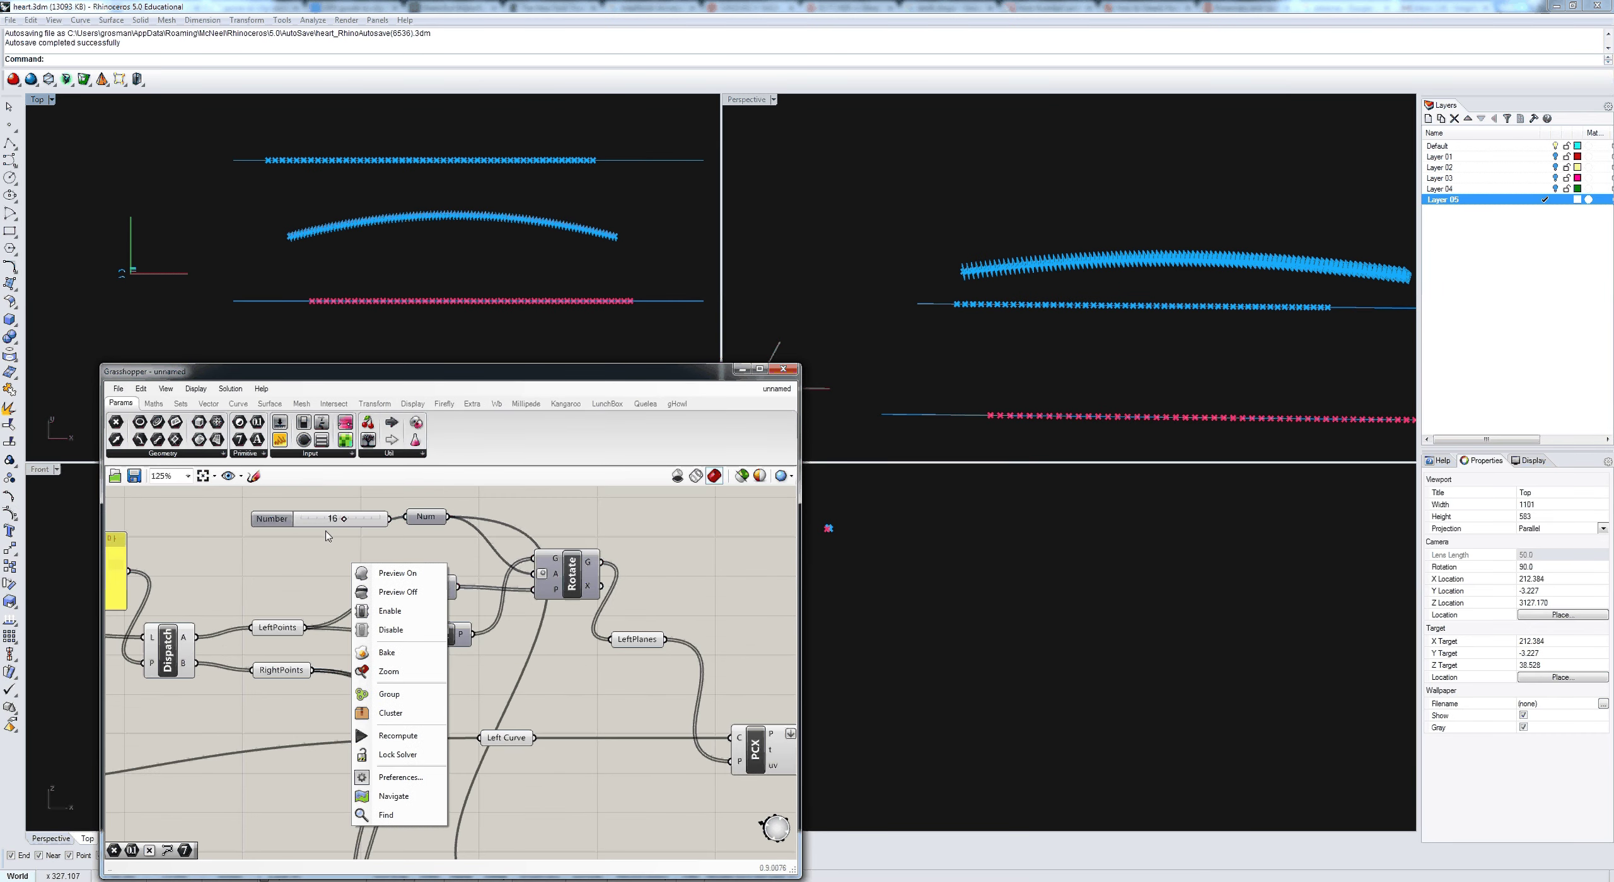
{"action": "left_click_drag", "start_coordinate": [344, 518], "coordinate": [342, 524]}
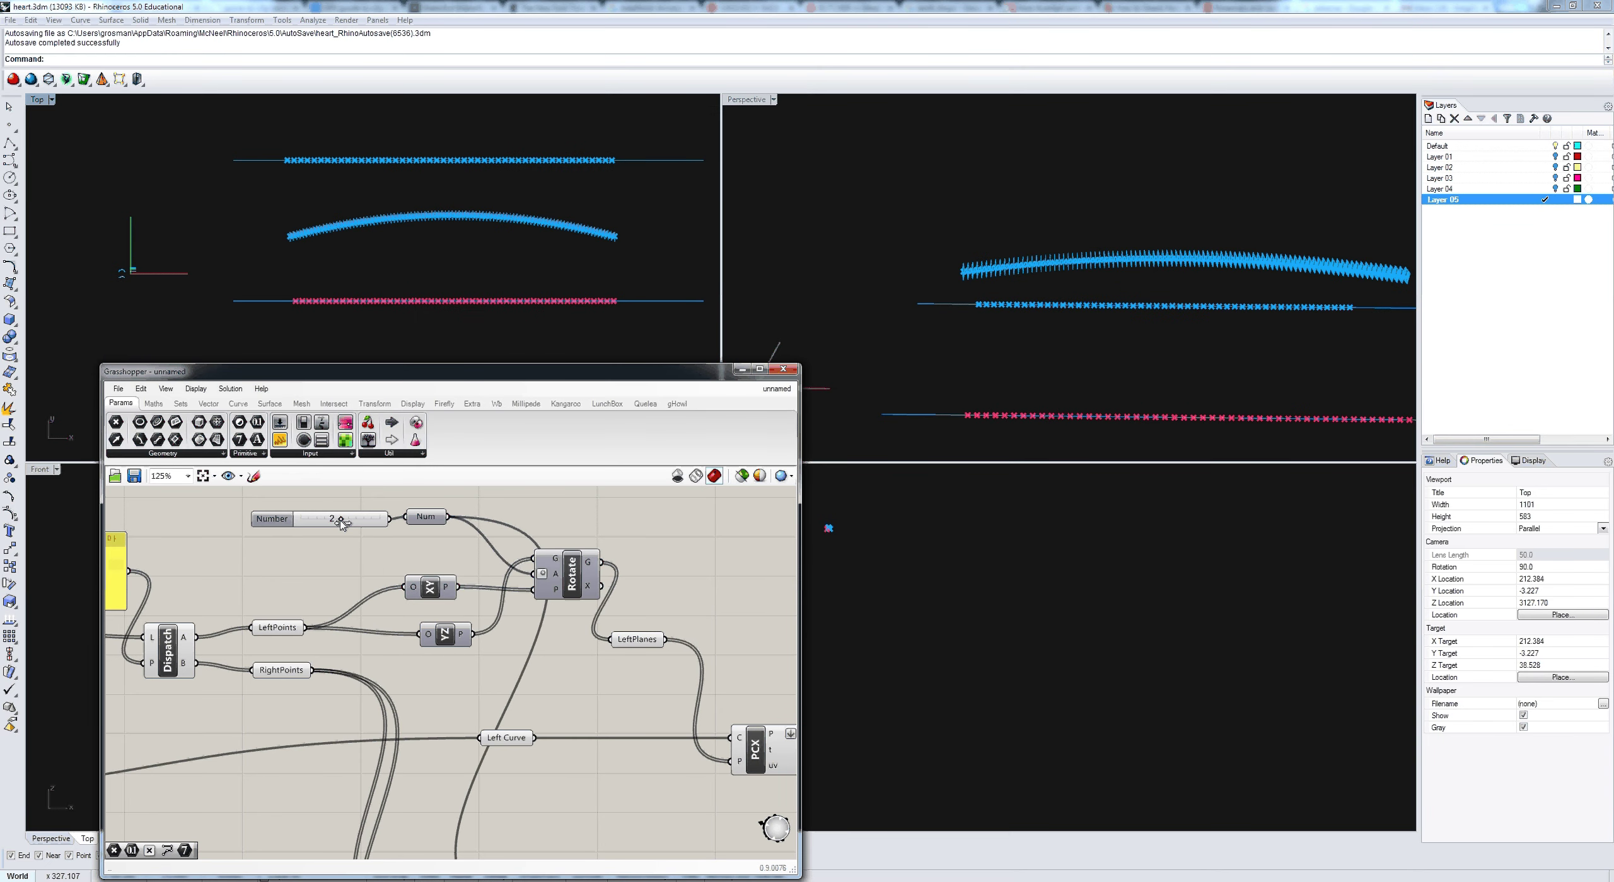
Step: Add a Line component running from the ridge LeftPoints to the LeftPoints projected on the left curve
{"action": "right_click_drag", "start_coordinate": [625, 716], "coordinate": [530, 678]}
{"action": "scroll", "coordinate": [580, 696], "scroll_direction": "down", "scroll_amount": 1}
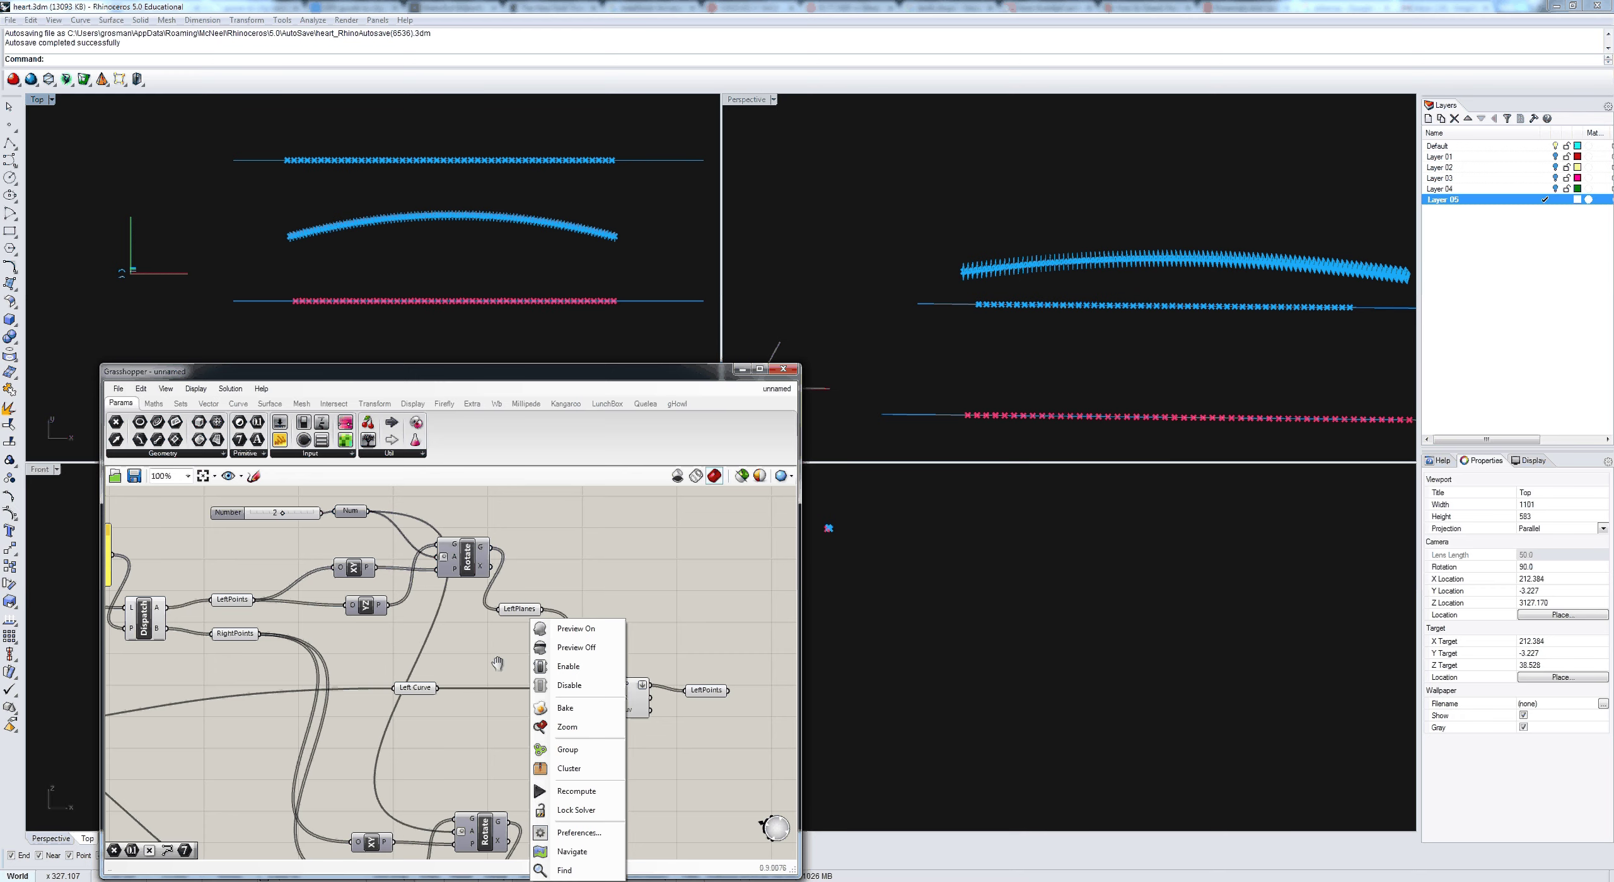
{"action": "left_click", "coordinate": [498, 664]}
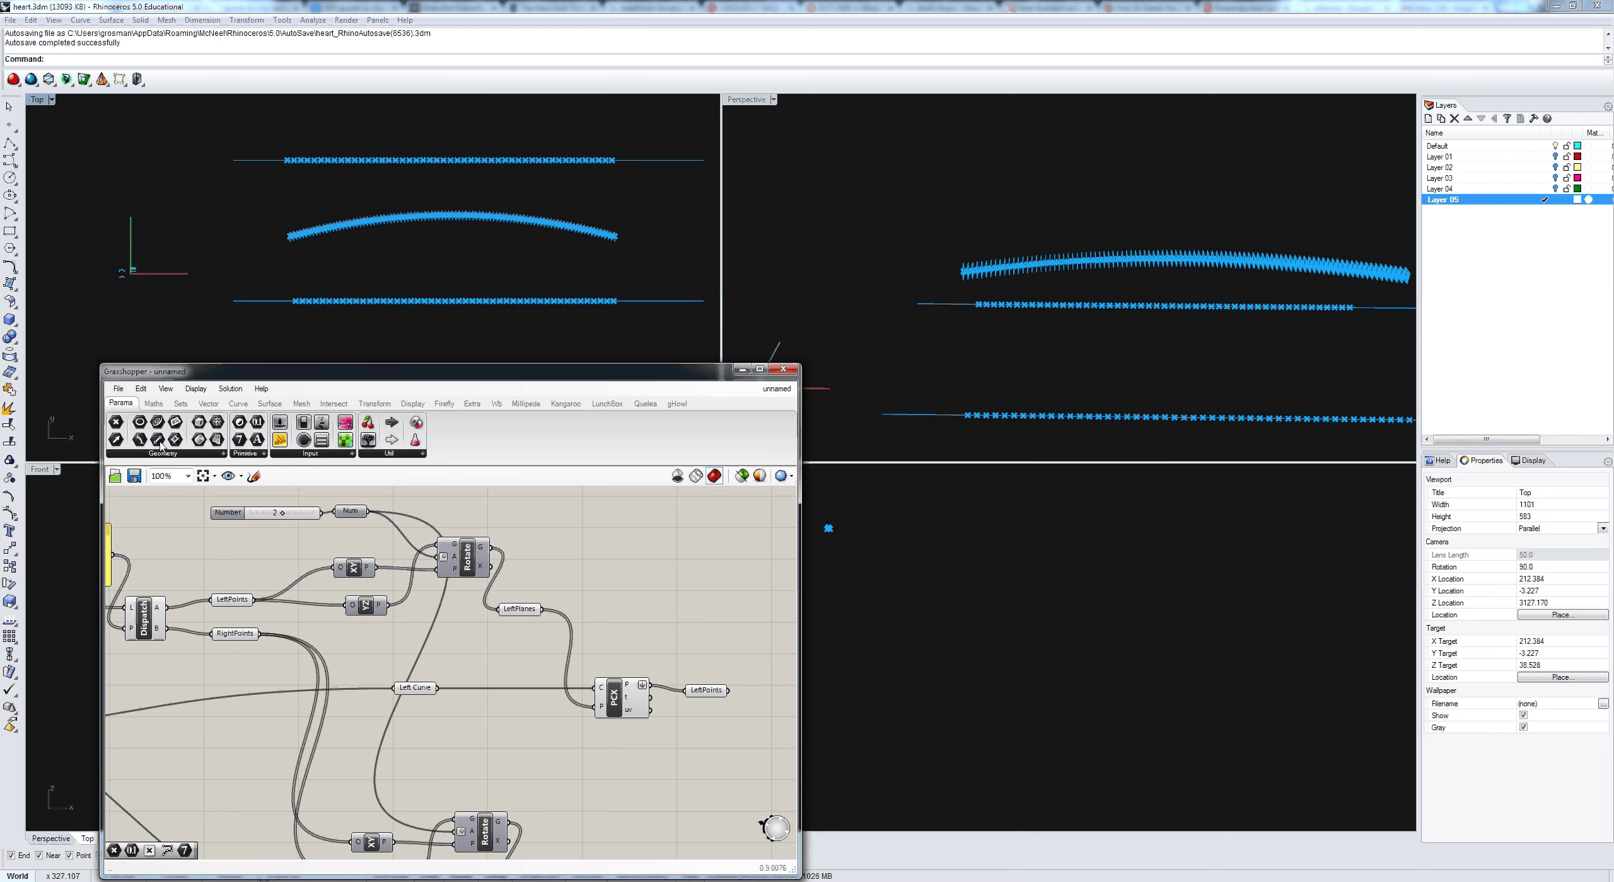
{"action": "left_click", "coordinate": [237, 407]}
{"action": "left_click_drag", "start_coordinate": [751, 649], "coordinate": [744, 638]}
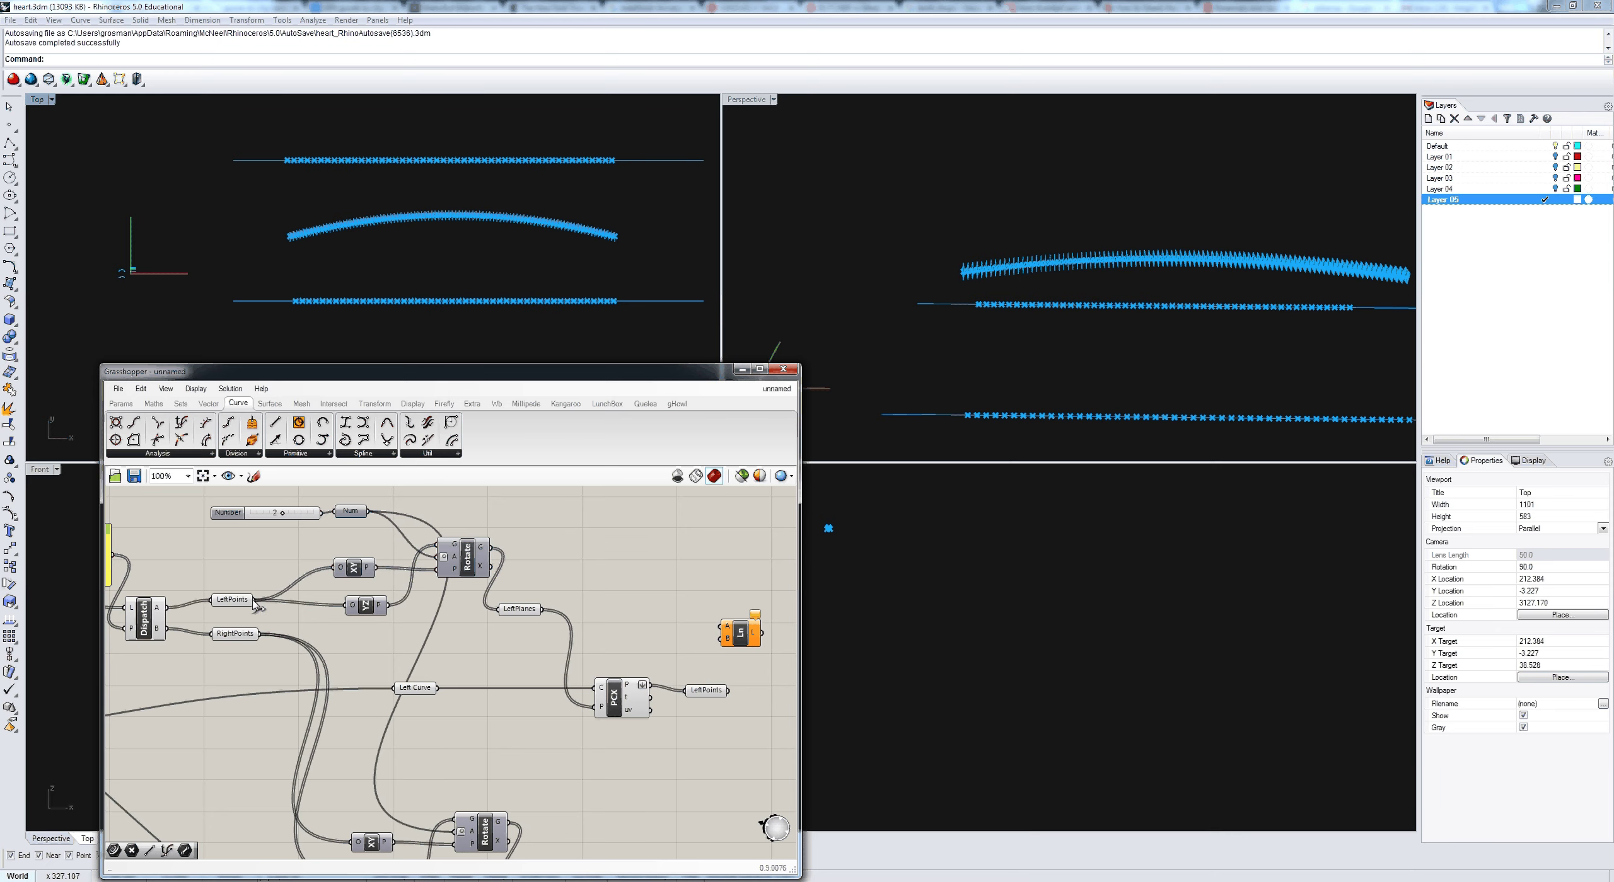
{"action": "left_click_drag", "start_coordinate": [254, 602], "coordinate": [722, 626]}
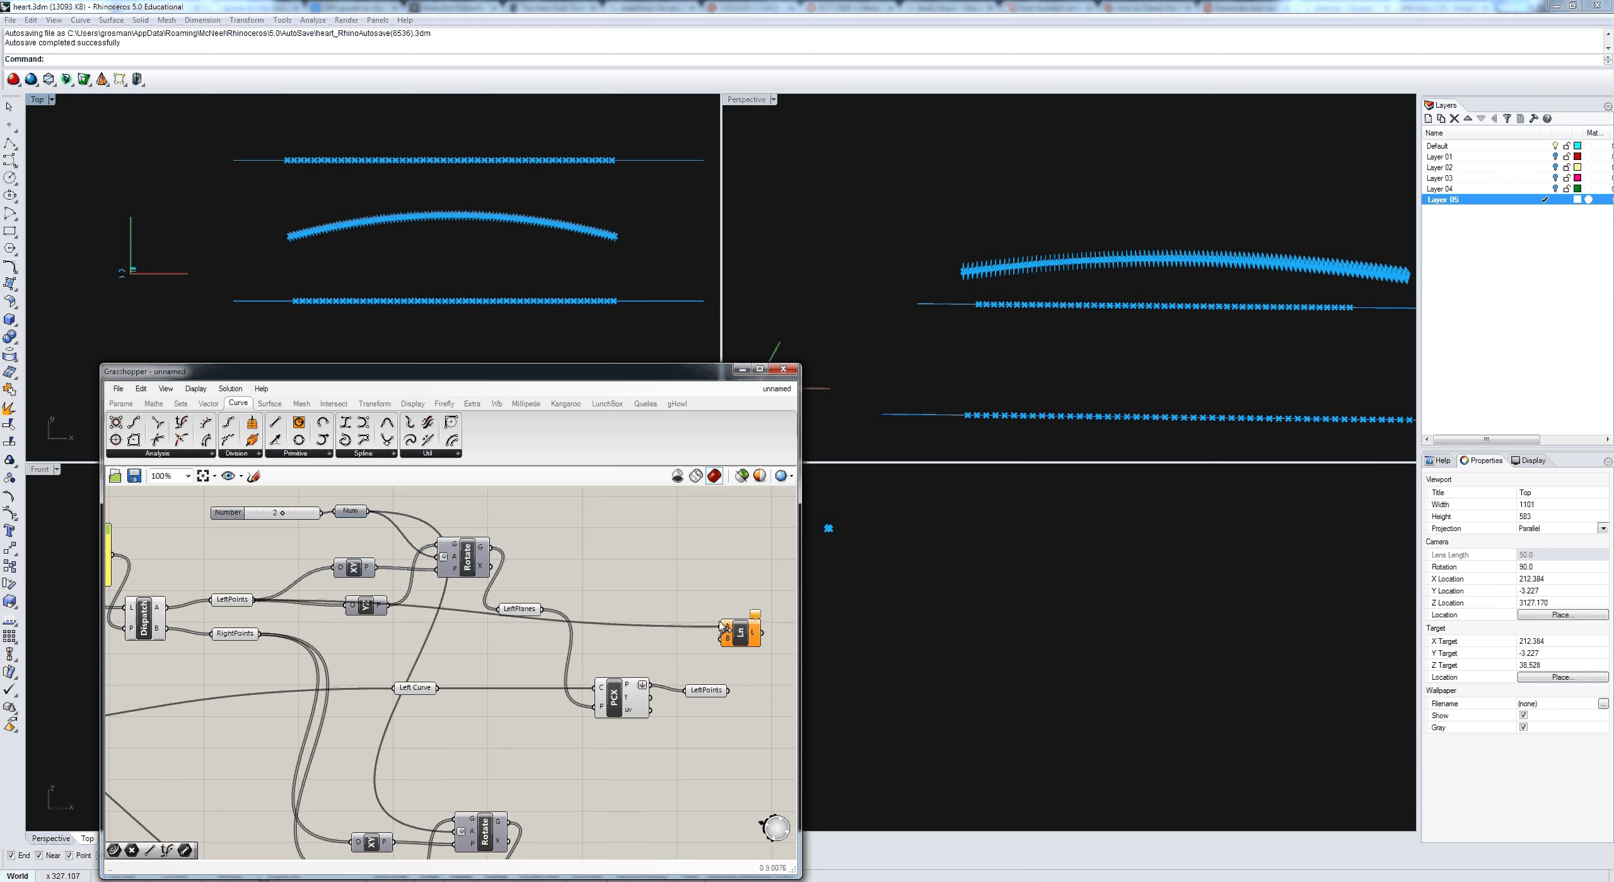
{"action": "left_click_drag", "start_coordinate": [729, 690], "coordinate": [723, 649]}
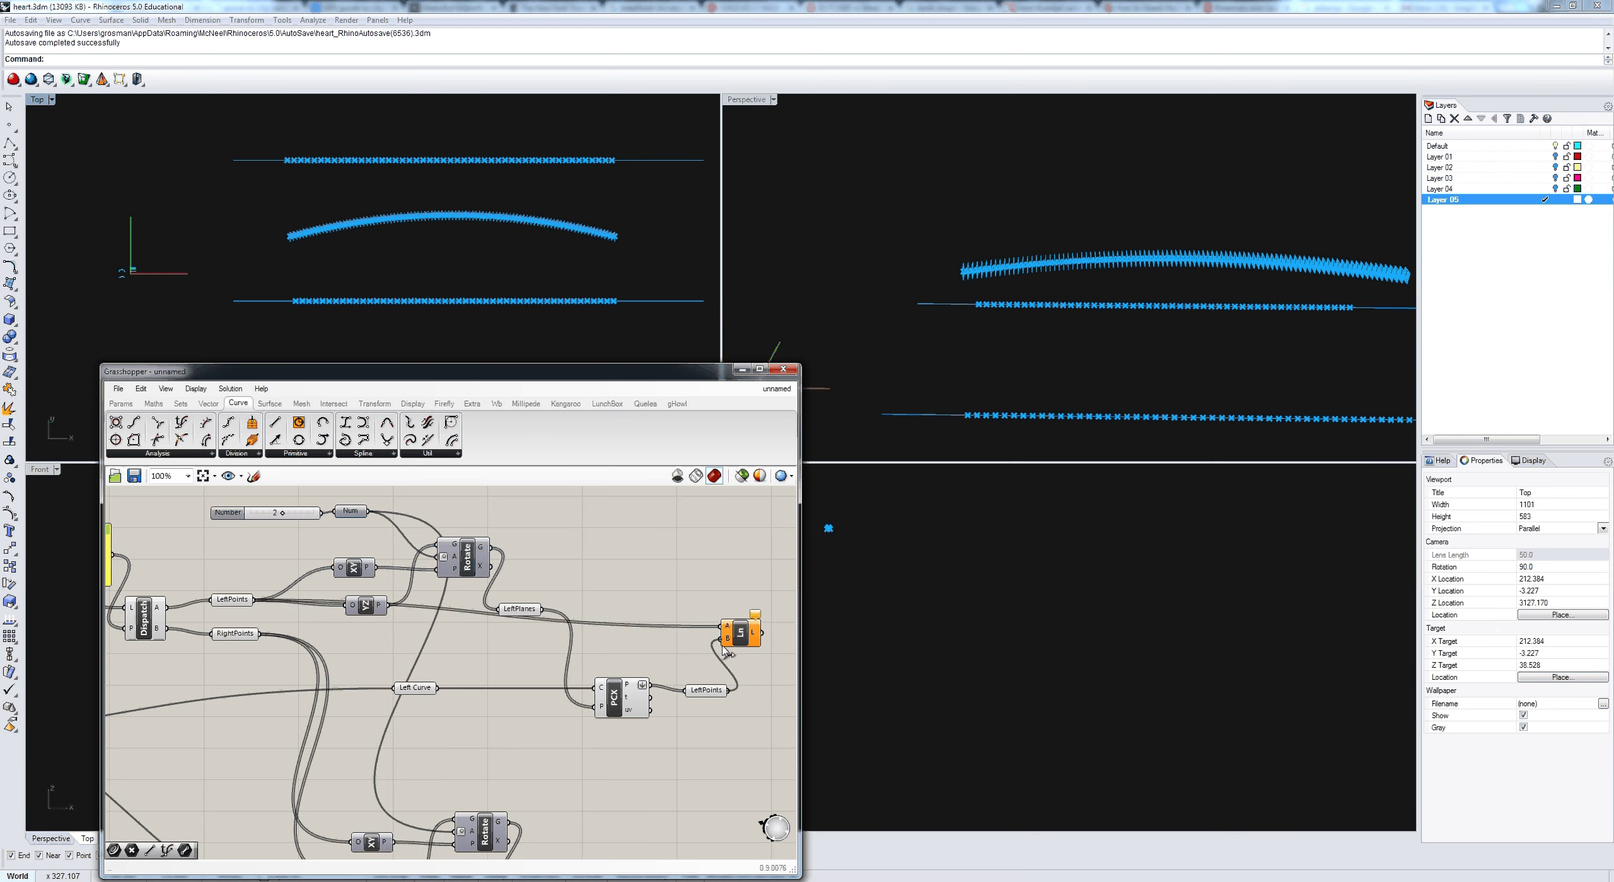
{"action": "left_click", "coordinate": [731, 641]}
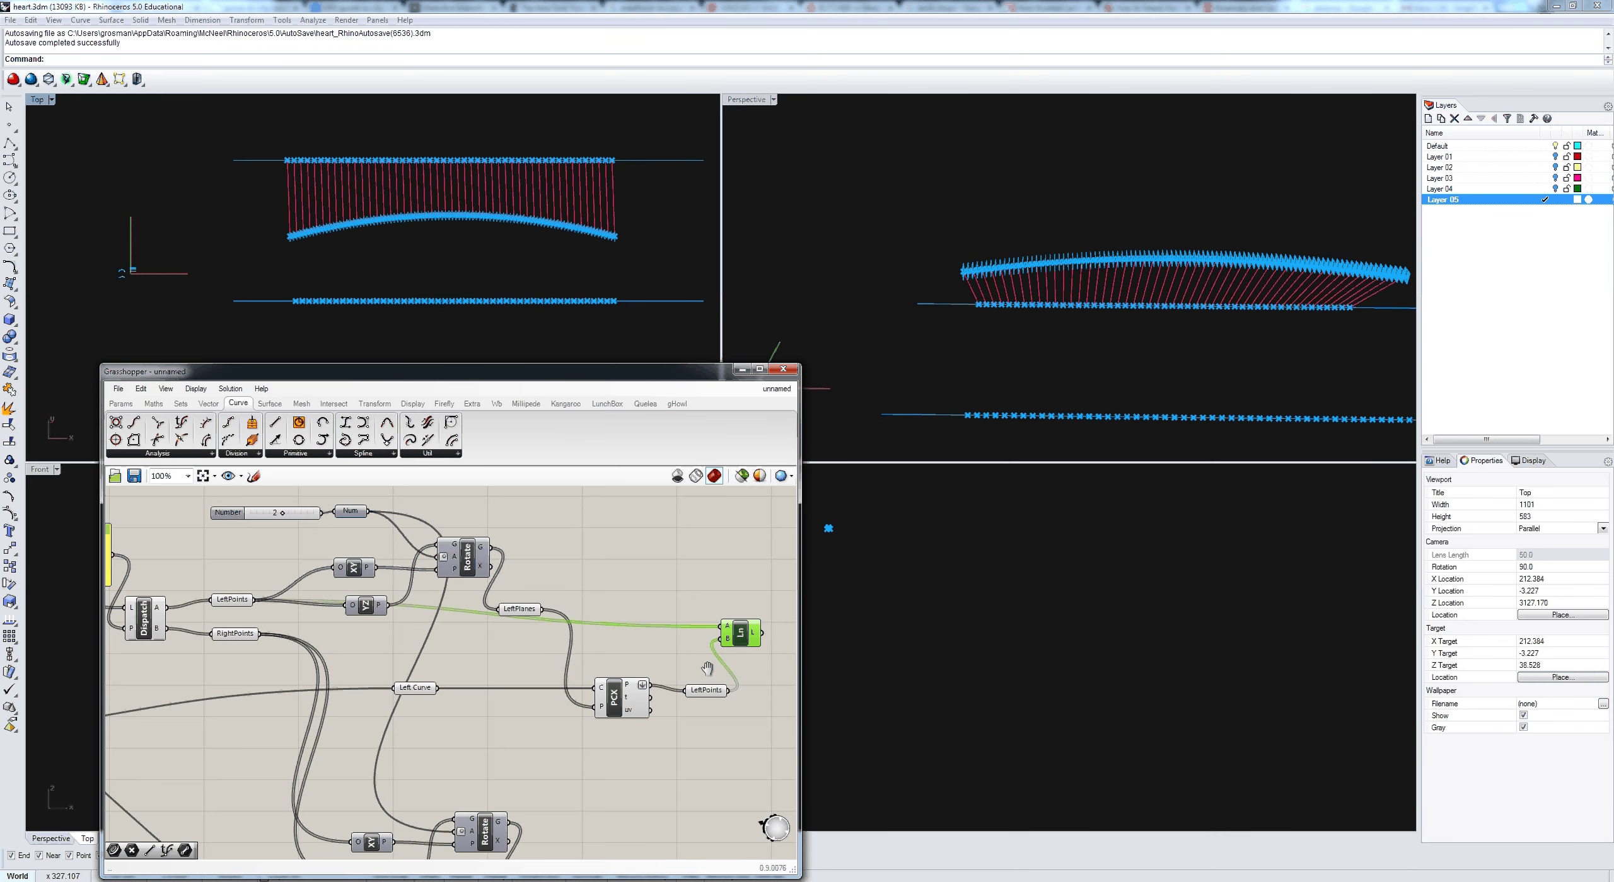
Step: Add a second Line component running from the ridge RightPoints to the RightPoints projected on the right curve
{"action": "right_click_drag", "start_coordinate": [706, 668], "coordinate": [678, 648]}
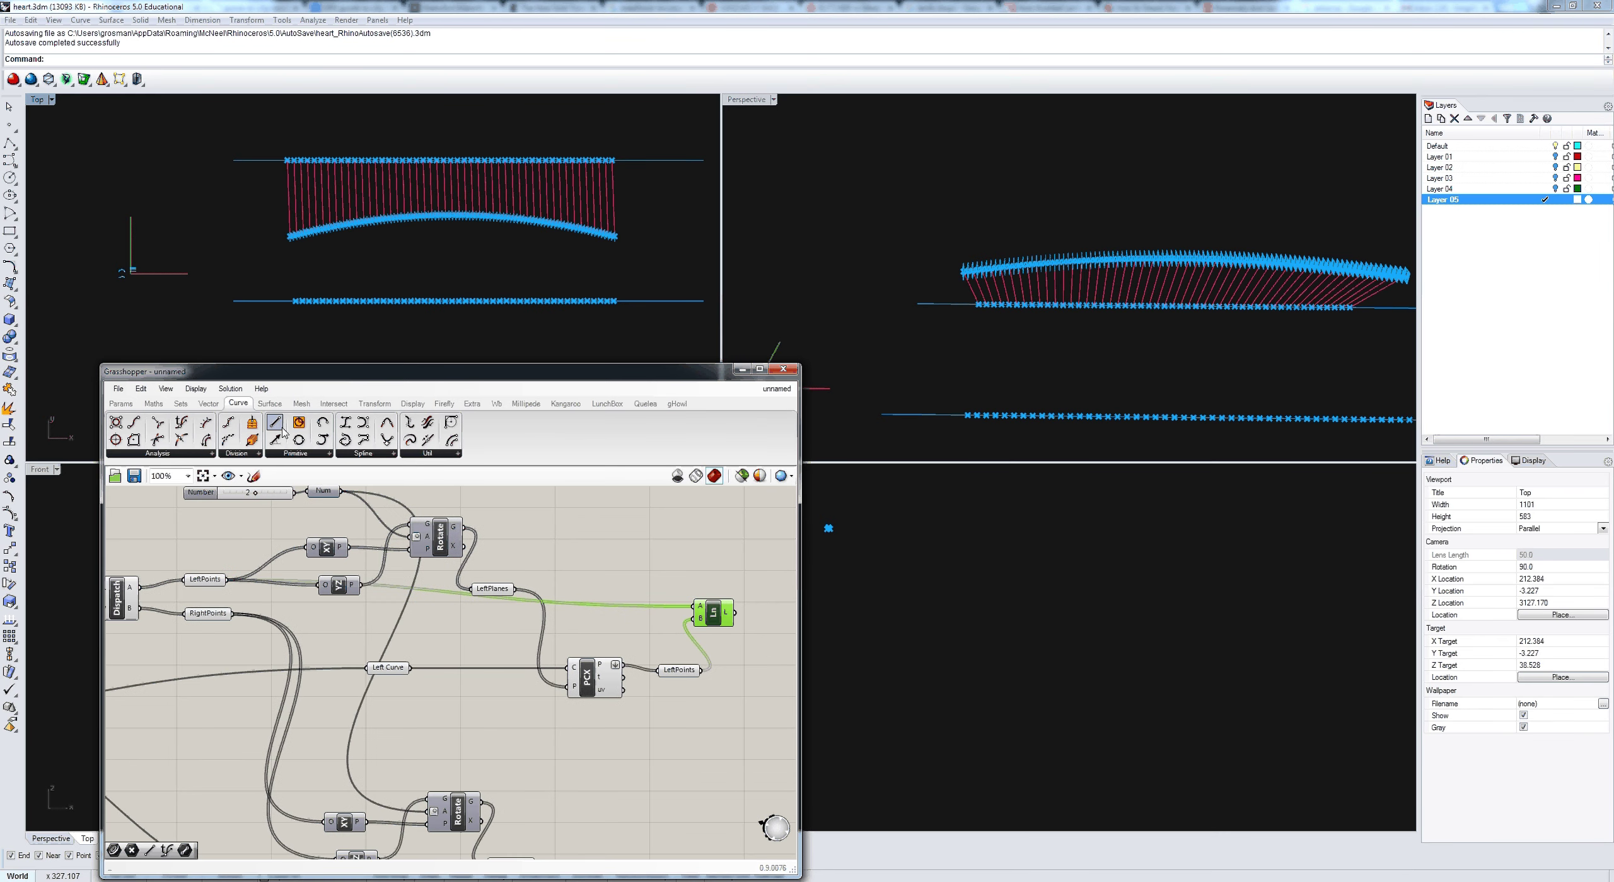
{"action": "left_click_drag", "start_coordinate": [283, 433], "coordinate": [602, 774]}
{"action": "right_click_drag", "start_coordinate": [505, 733], "coordinate": [505, 634]}
{"action": "right_click", "coordinate": [505, 634]}
{"action": "scroll", "coordinate": [205, 632], "scroll_direction": "down", "scroll_amount": 1}
{"action": "right_click_drag", "start_coordinate": [206, 632], "coordinate": [261, 649]}
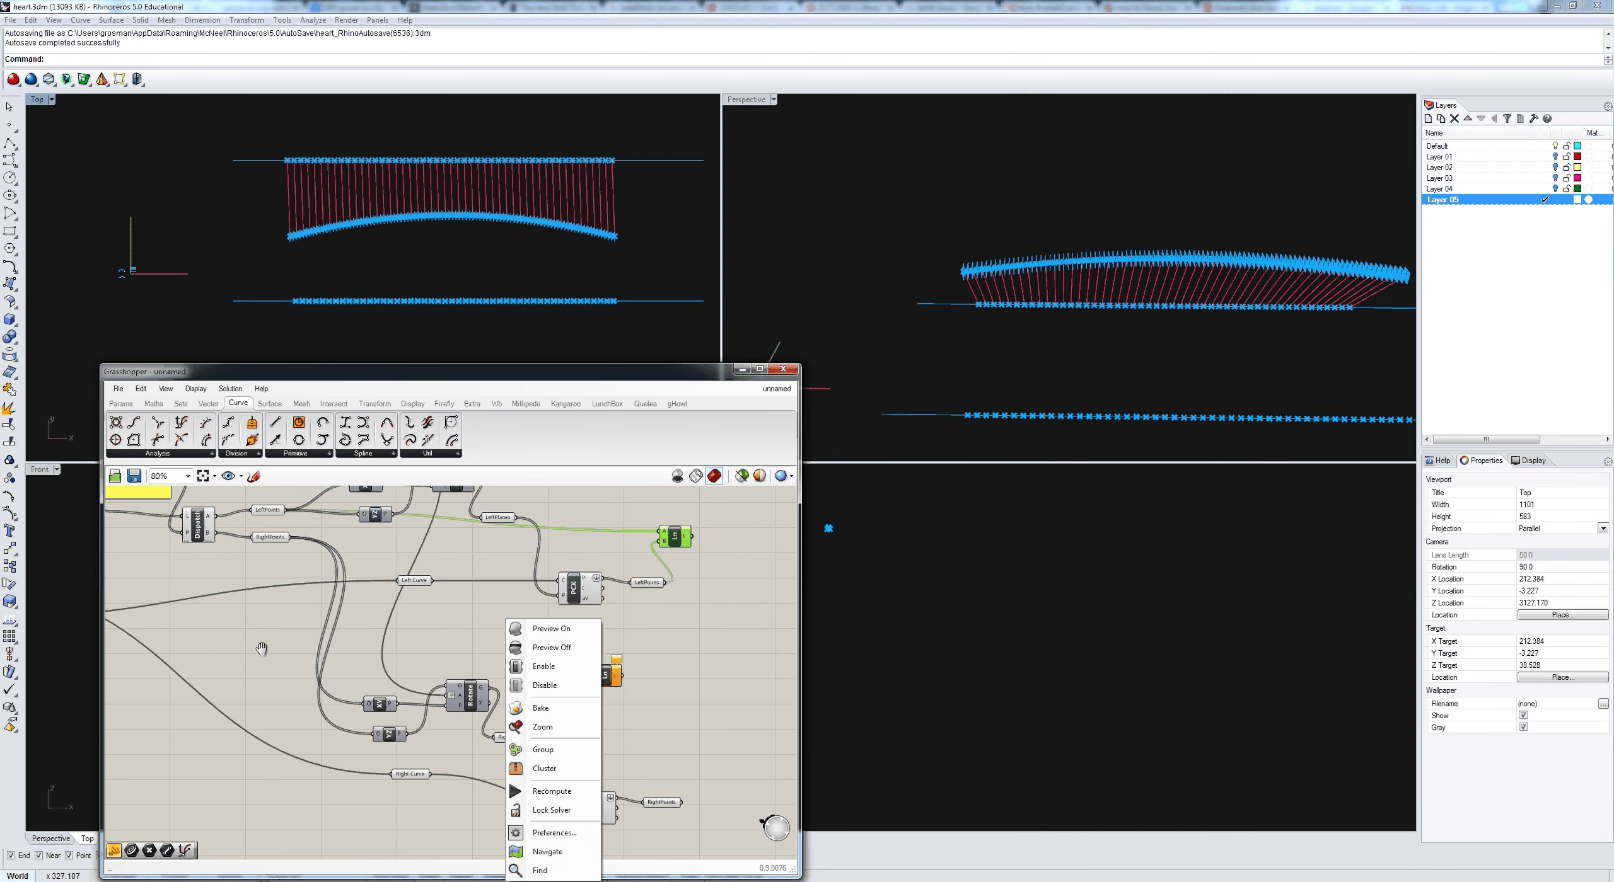
{"action": "right_click_drag", "start_coordinate": [289, 565], "coordinate": [289, 579]}
{"action": "left_click", "coordinate": [289, 579]}
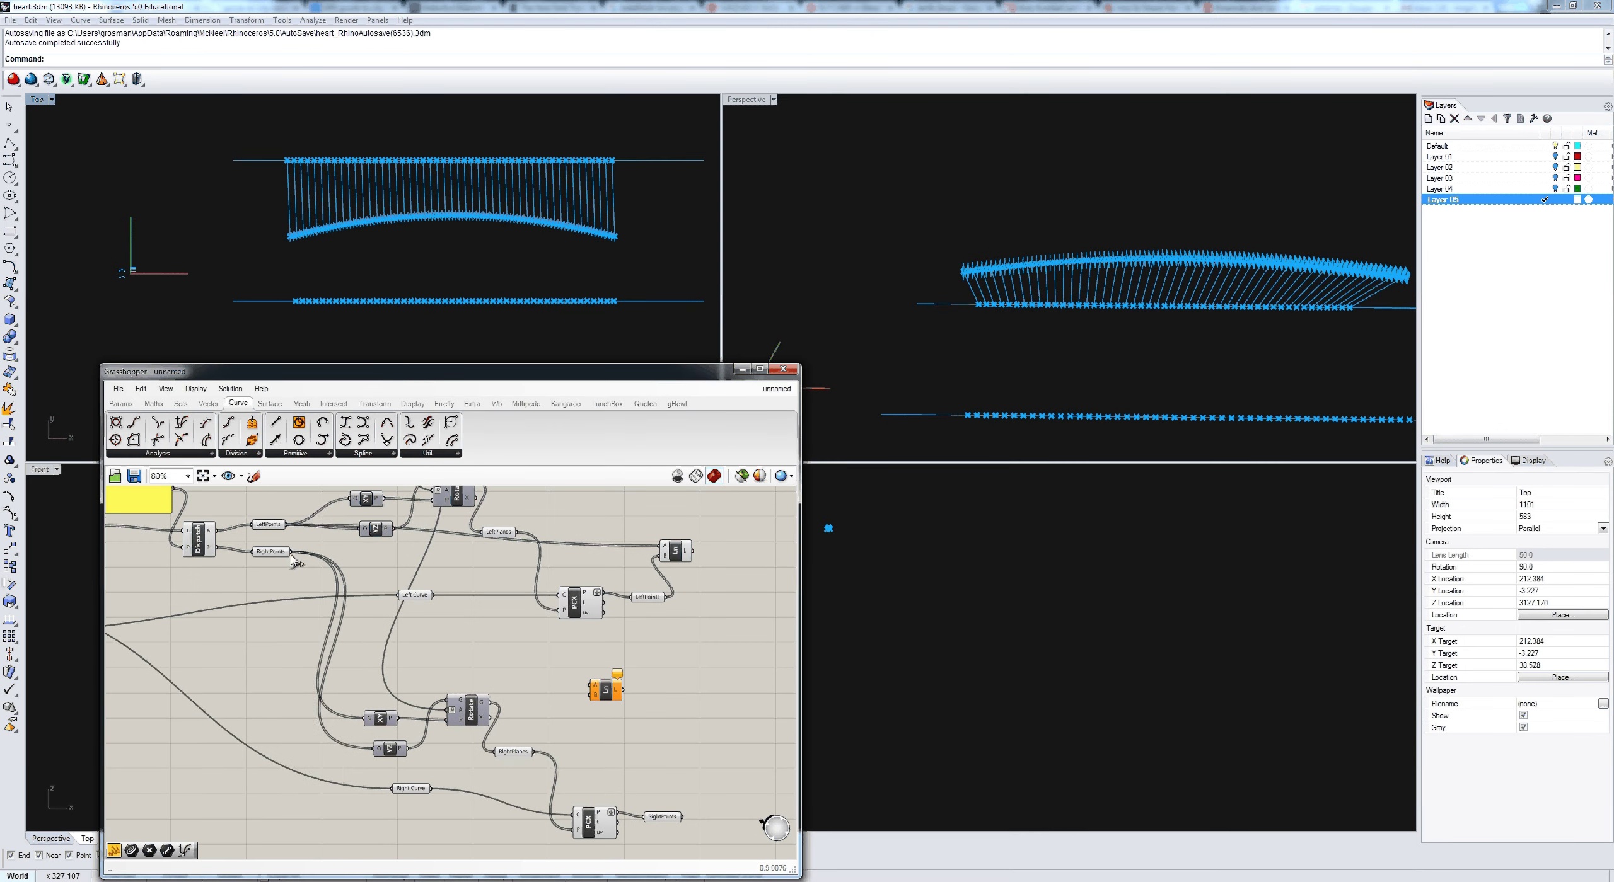
{"action": "left_click_drag", "start_coordinate": [291, 554], "coordinate": [591, 686]}
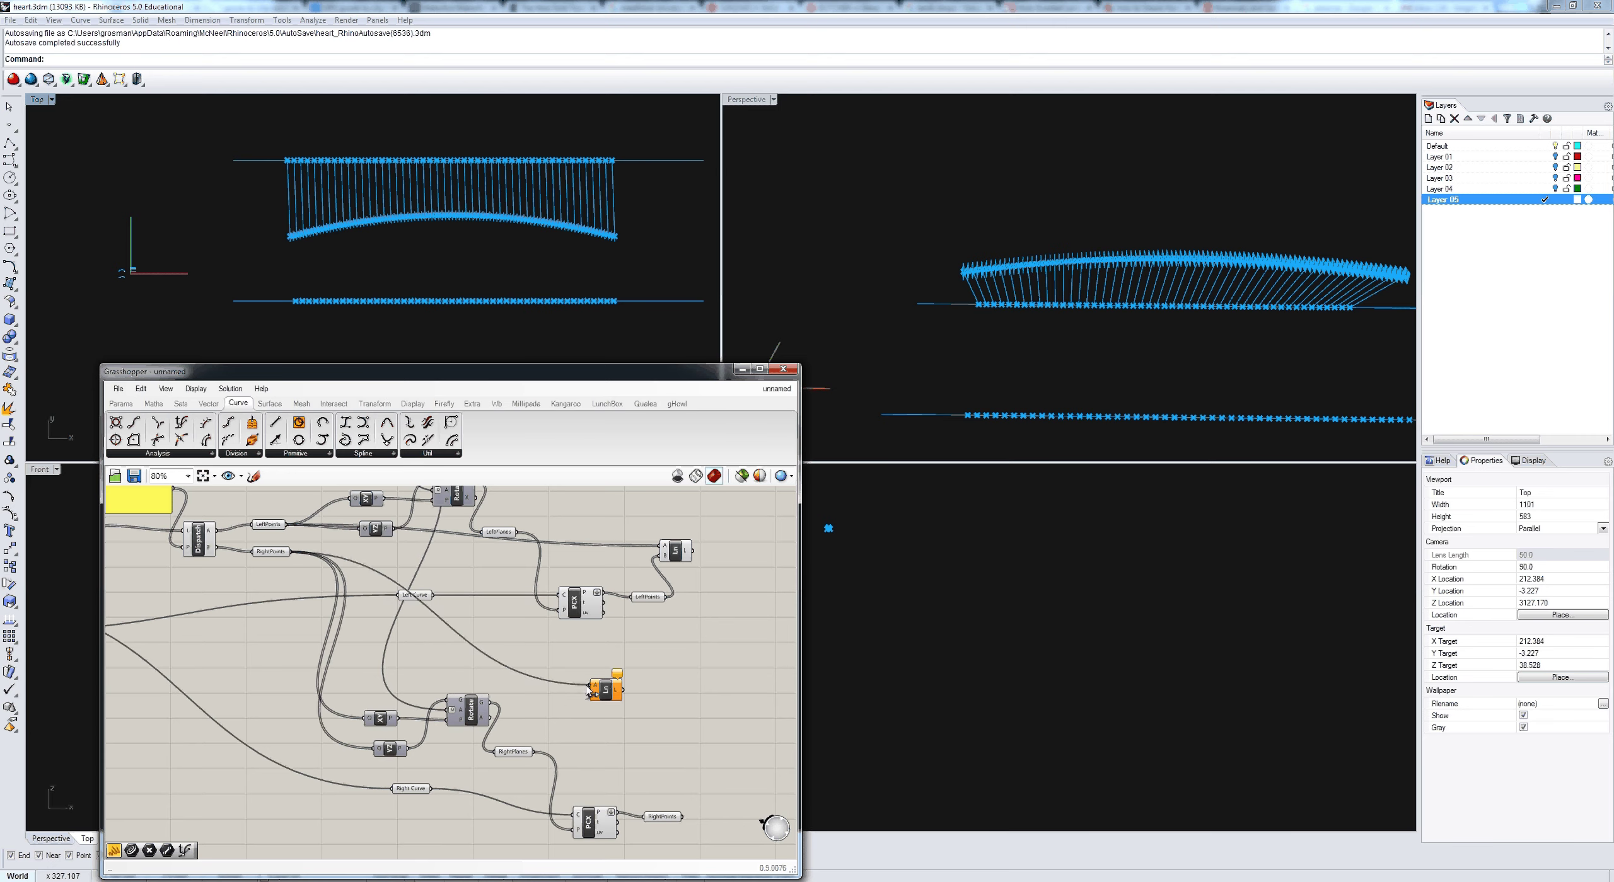
{"action": "left_click_drag", "start_coordinate": [682, 817], "coordinate": [718, 693]}
{"action": "right_click_drag", "start_coordinate": [593, 702], "coordinate": [603, 691]}
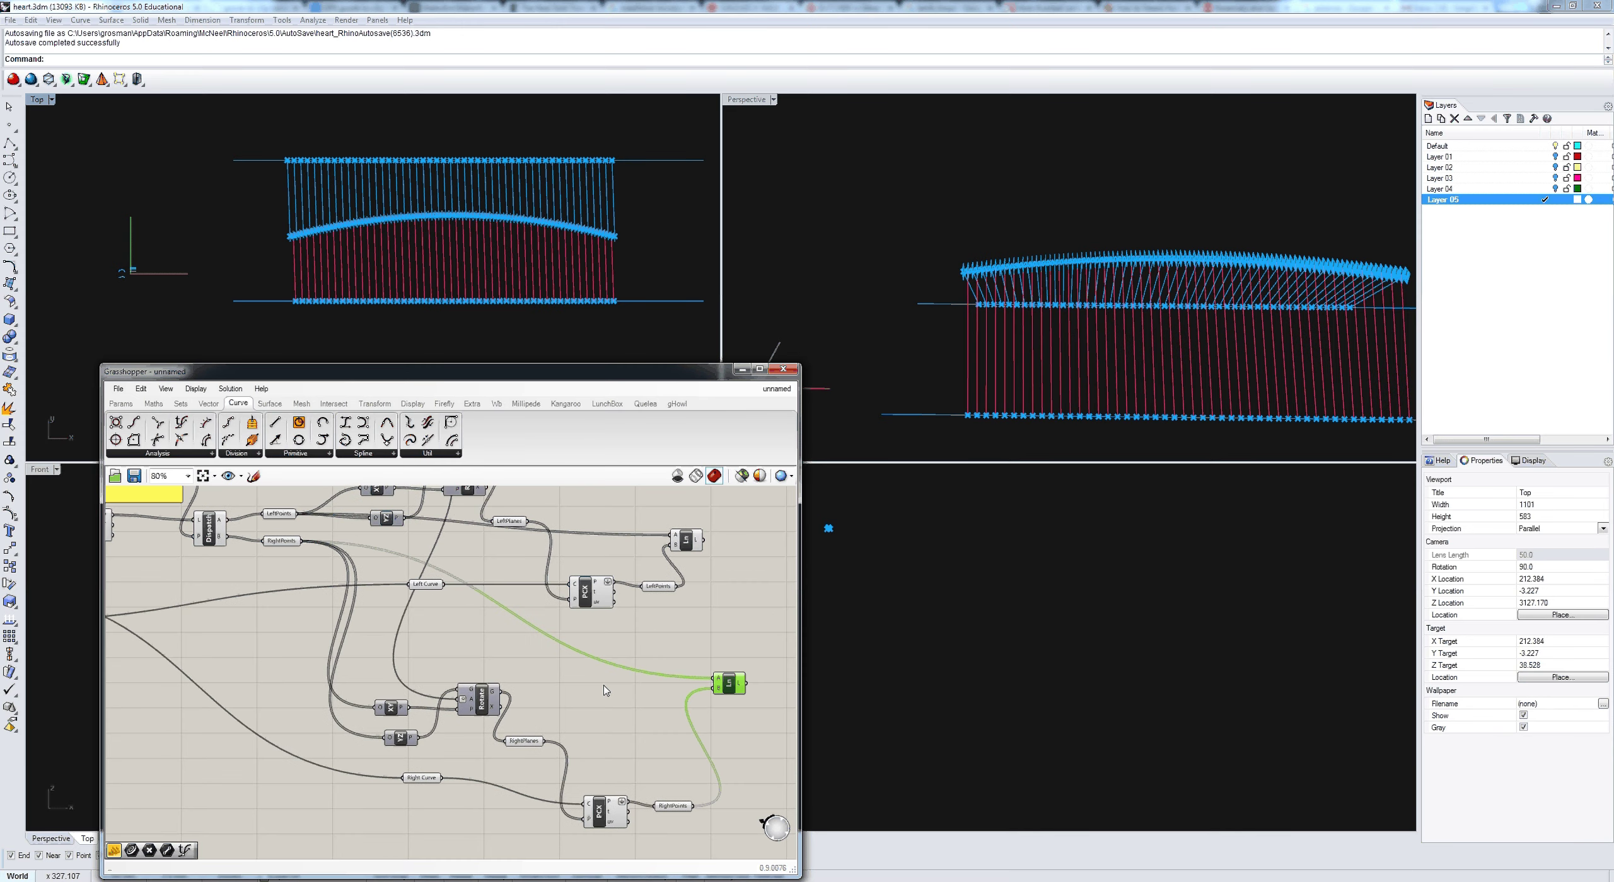
{"action": "left_click", "coordinate": [604, 691]}
Step: Turn off the preview of the selected plane, Rotate and side curve components and inspect the connecting lines in the Top view
{"action": "scroll", "coordinate": [565, 776], "scroll_direction": "down", "scroll_amount": 1}
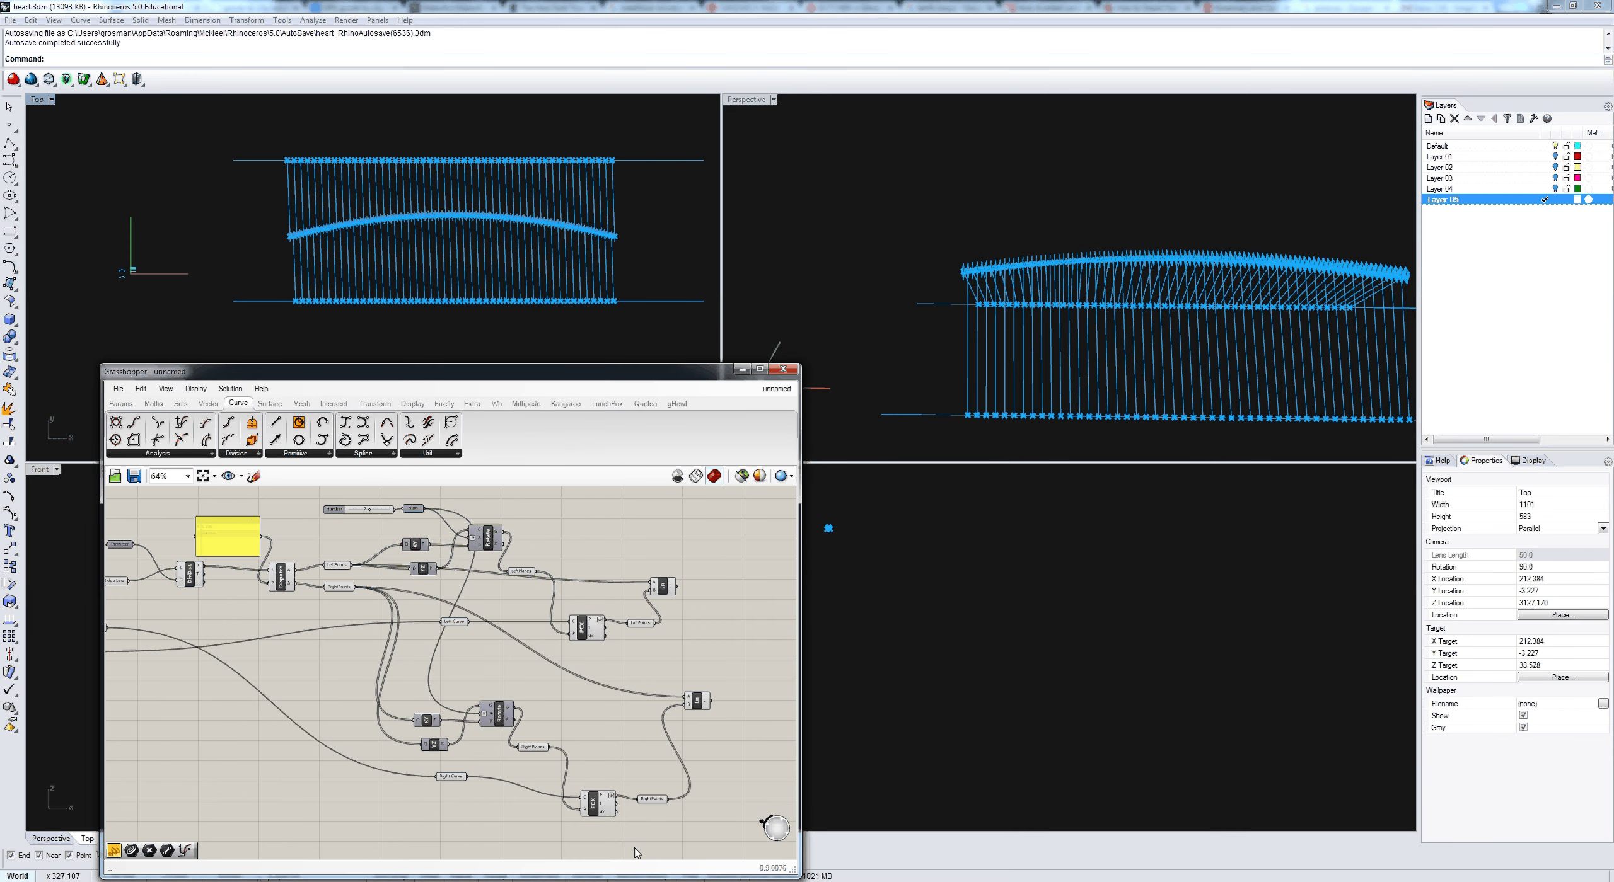
{"action": "left_click_drag", "start_coordinate": [532, 816], "coordinate": [379, 553]}
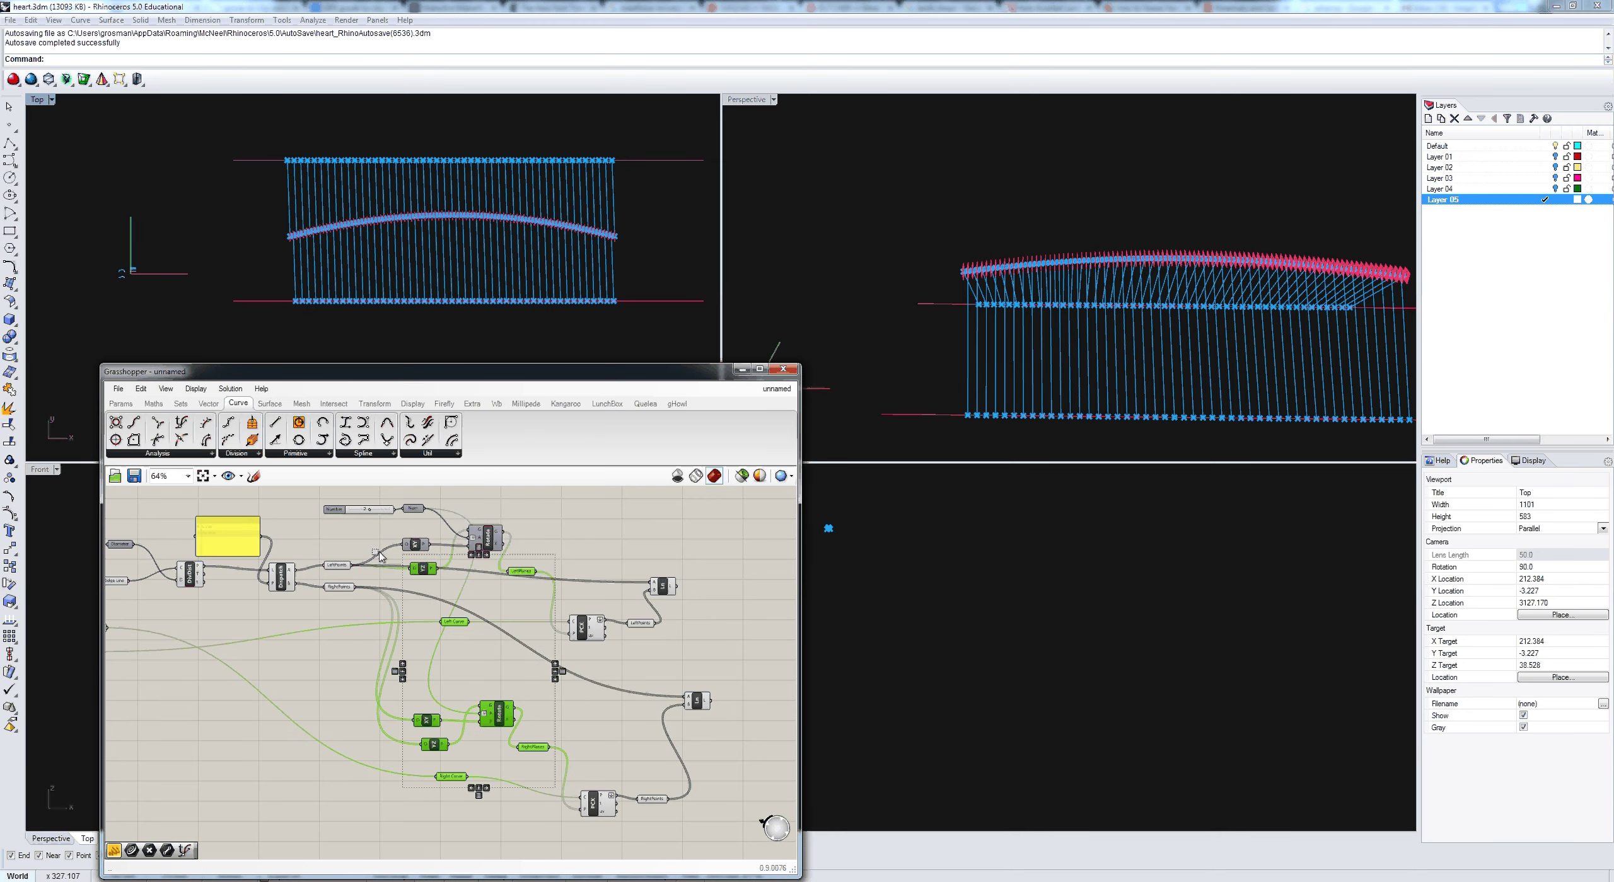
{"action": "middle_click", "coordinate": [384, 554]}
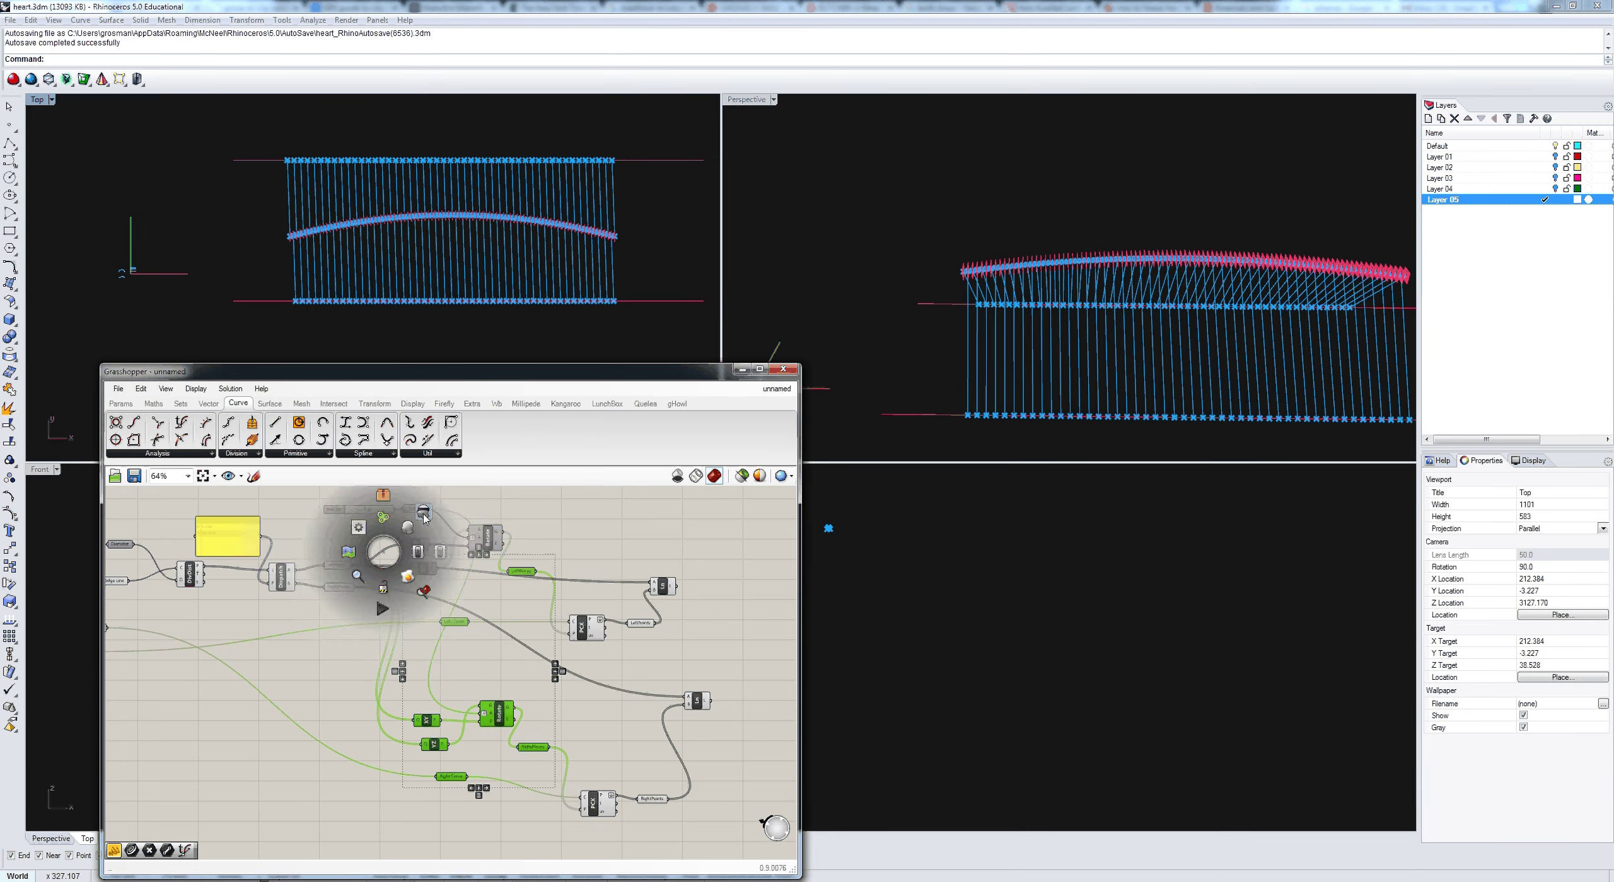
{"action": "left_click", "coordinate": [423, 514]}
{"action": "right_click_drag", "start_coordinate": [338, 239], "coordinate": [329, 216]}
{"action": "scroll", "coordinate": [344, 242], "scroll_direction": "up", "scroll_amount": 4}
{"action": "scroll", "coordinate": [332, 232], "scroll_direction": "down", "scroll_amount": 4}
{"action": "scroll", "coordinate": [331, 220], "scroll_direction": "down", "scroll_amount": 2}
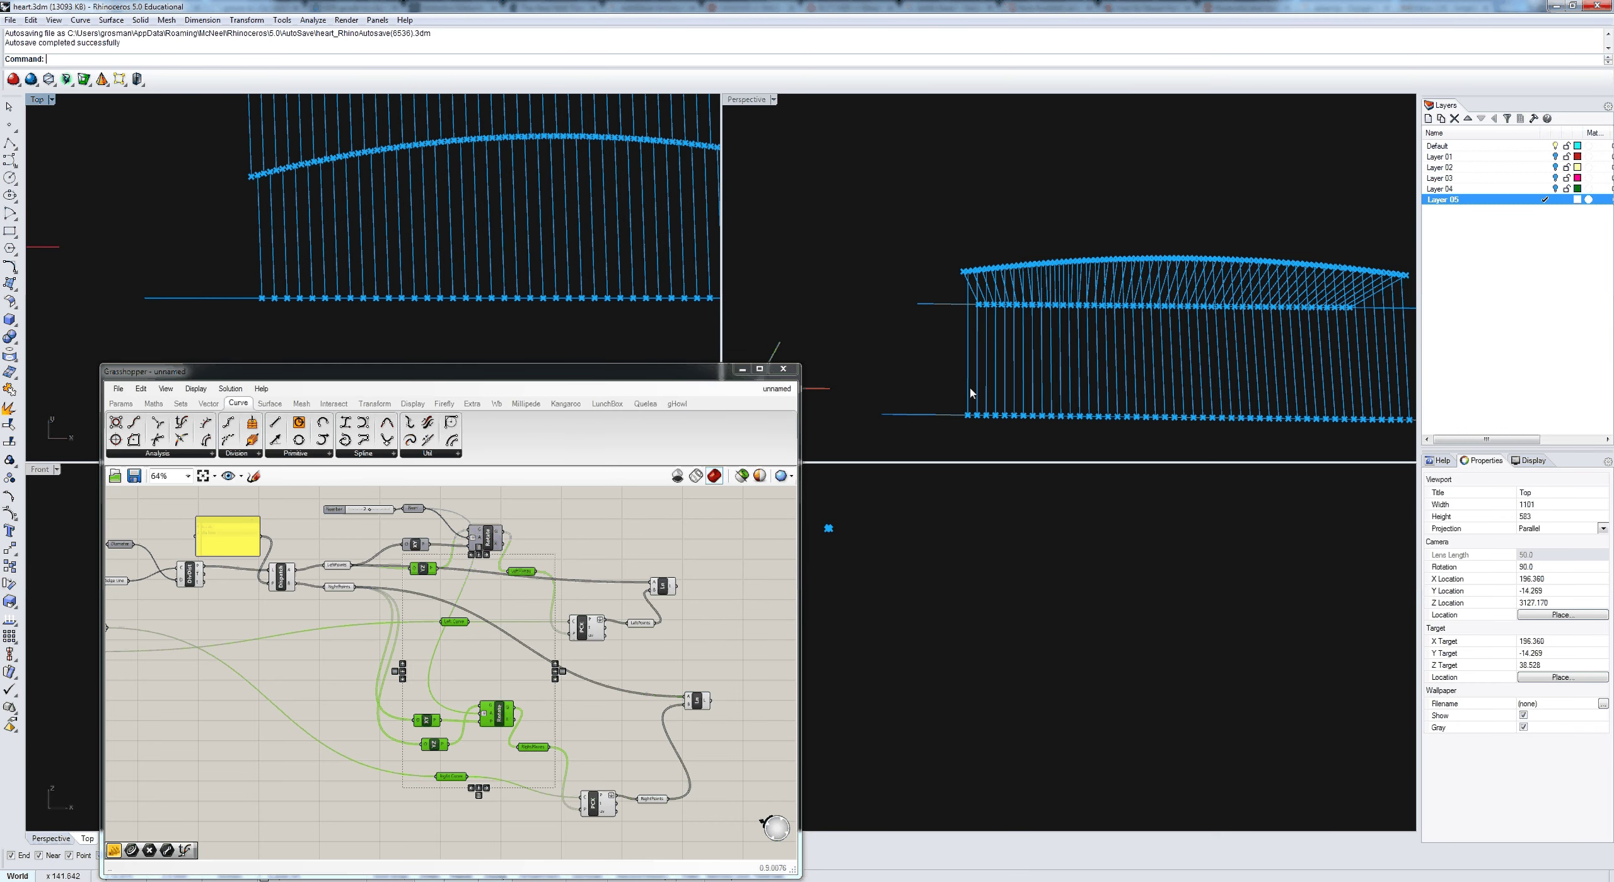
Step: Add an Extend Curve component fed by the lines from the ridge LeftPoints
{"action": "right_click_drag", "start_coordinate": [971, 394], "coordinate": [1108, 342]}
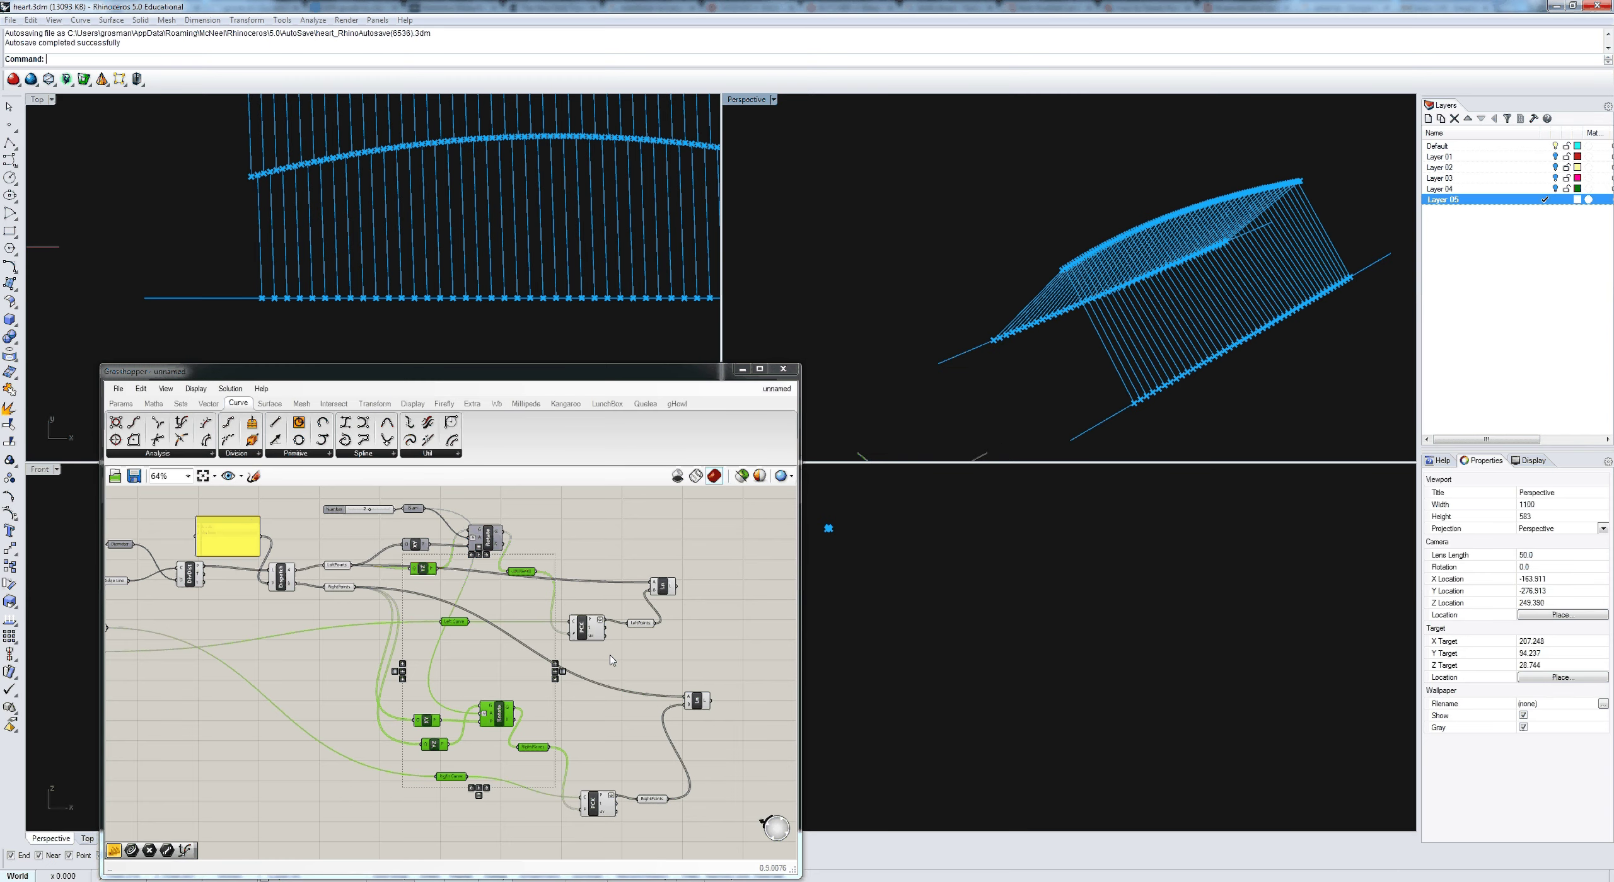
{"action": "right_click_drag", "start_coordinate": [610, 660], "coordinate": [485, 686]}
{"action": "scroll", "coordinate": [553, 644], "scroll_direction": "up", "scroll_amount": 2}
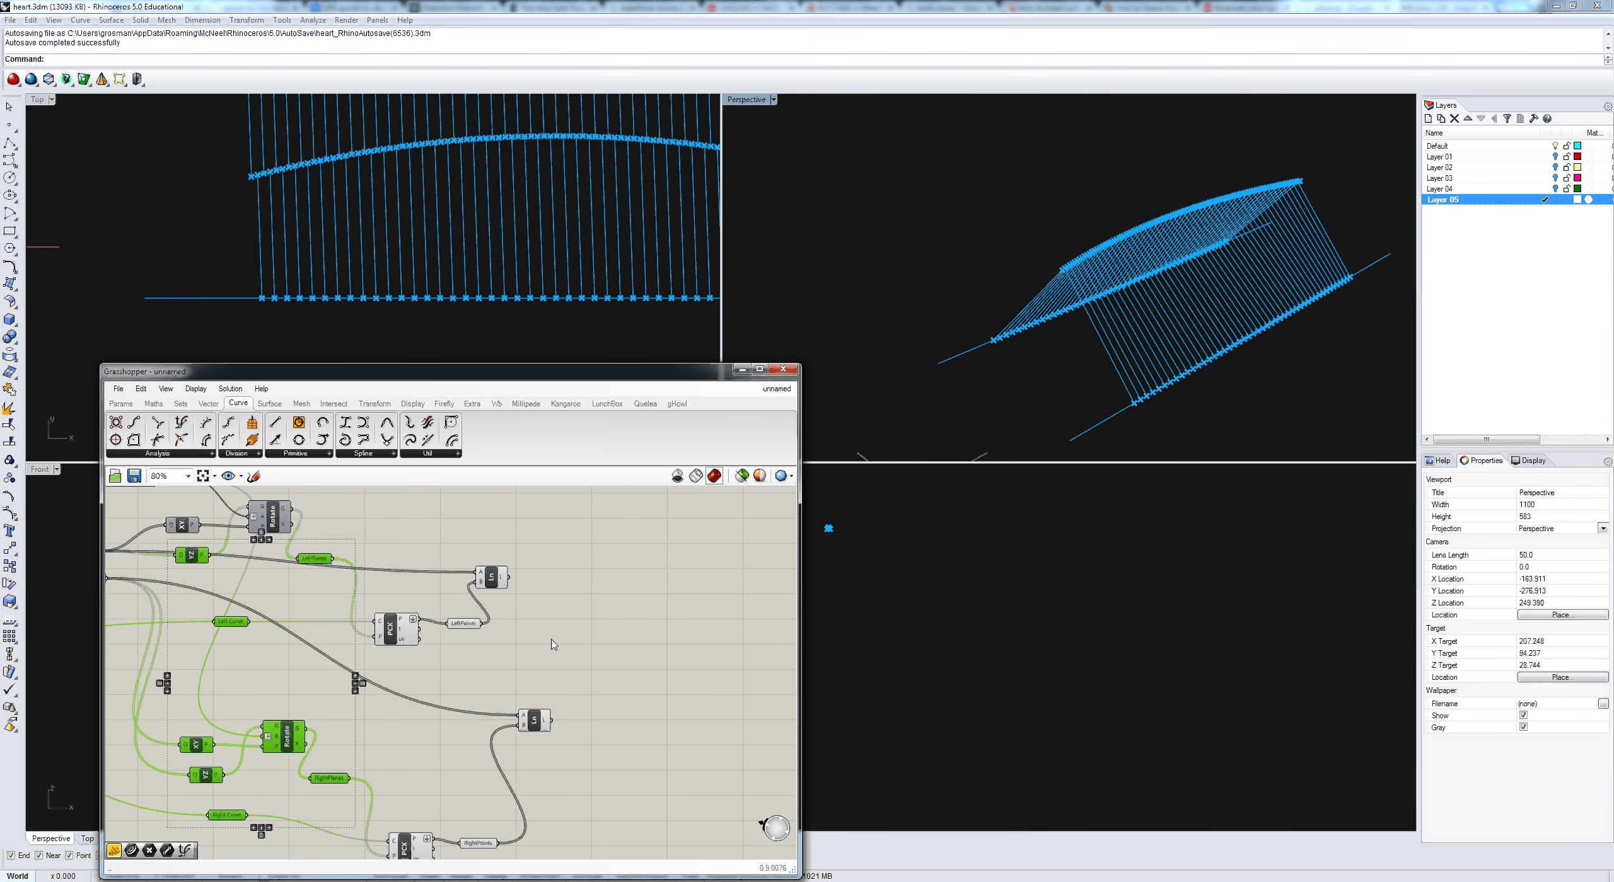
{"action": "left_click", "coordinate": [552, 644]}
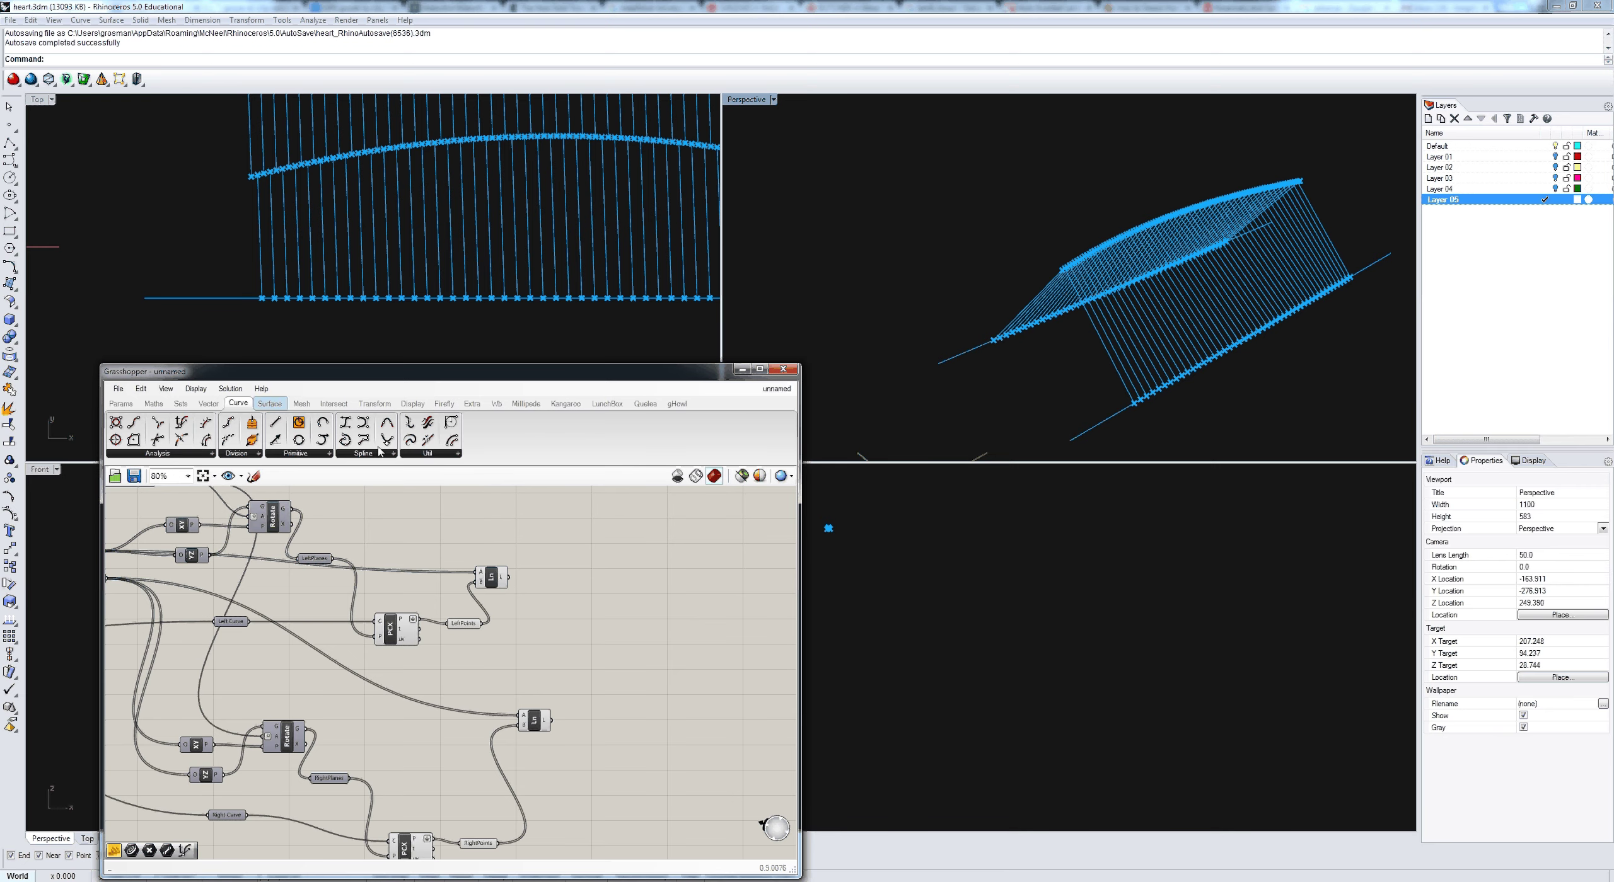
{"action": "left_click", "coordinate": [427, 454]}
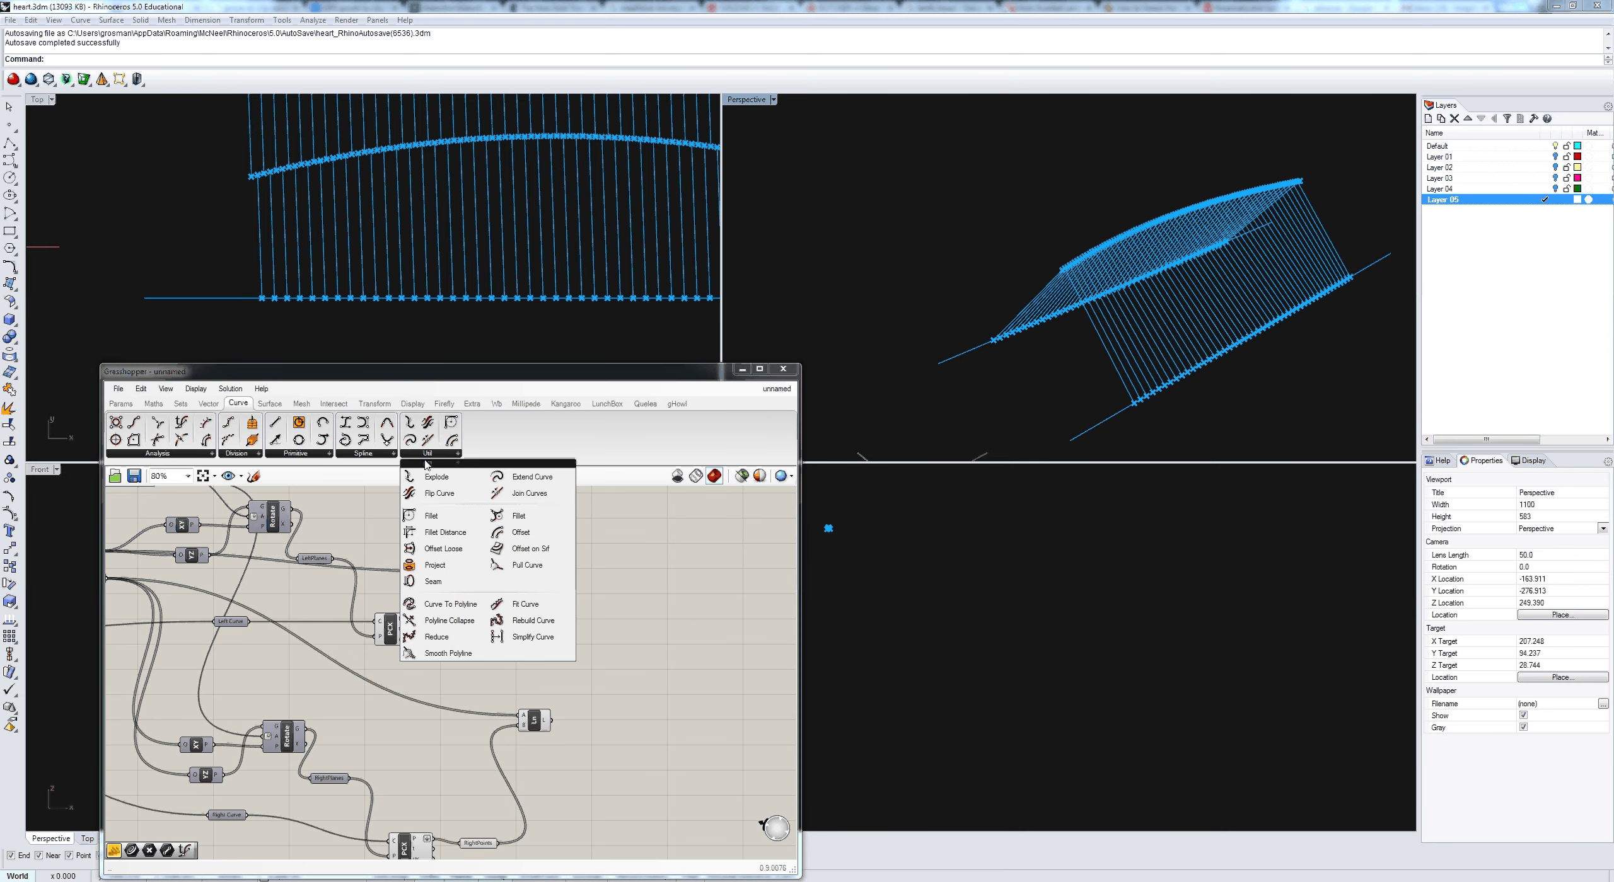
{"action": "left_click", "coordinate": [541, 486]}
{"action": "scroll", "coordinate": [613, 592], "scroll_direction": "up", "scroll_amount": 3}
{"action": "left_click", "coordinate": [613, 593]}
{"action": "right_click_drag", "start_coordinate": [519, 577], "coordinate": [522, 602]}
{"action": "left_click_drag", "start_coordinate": [464, 592], "coordinate": [597, 588]}
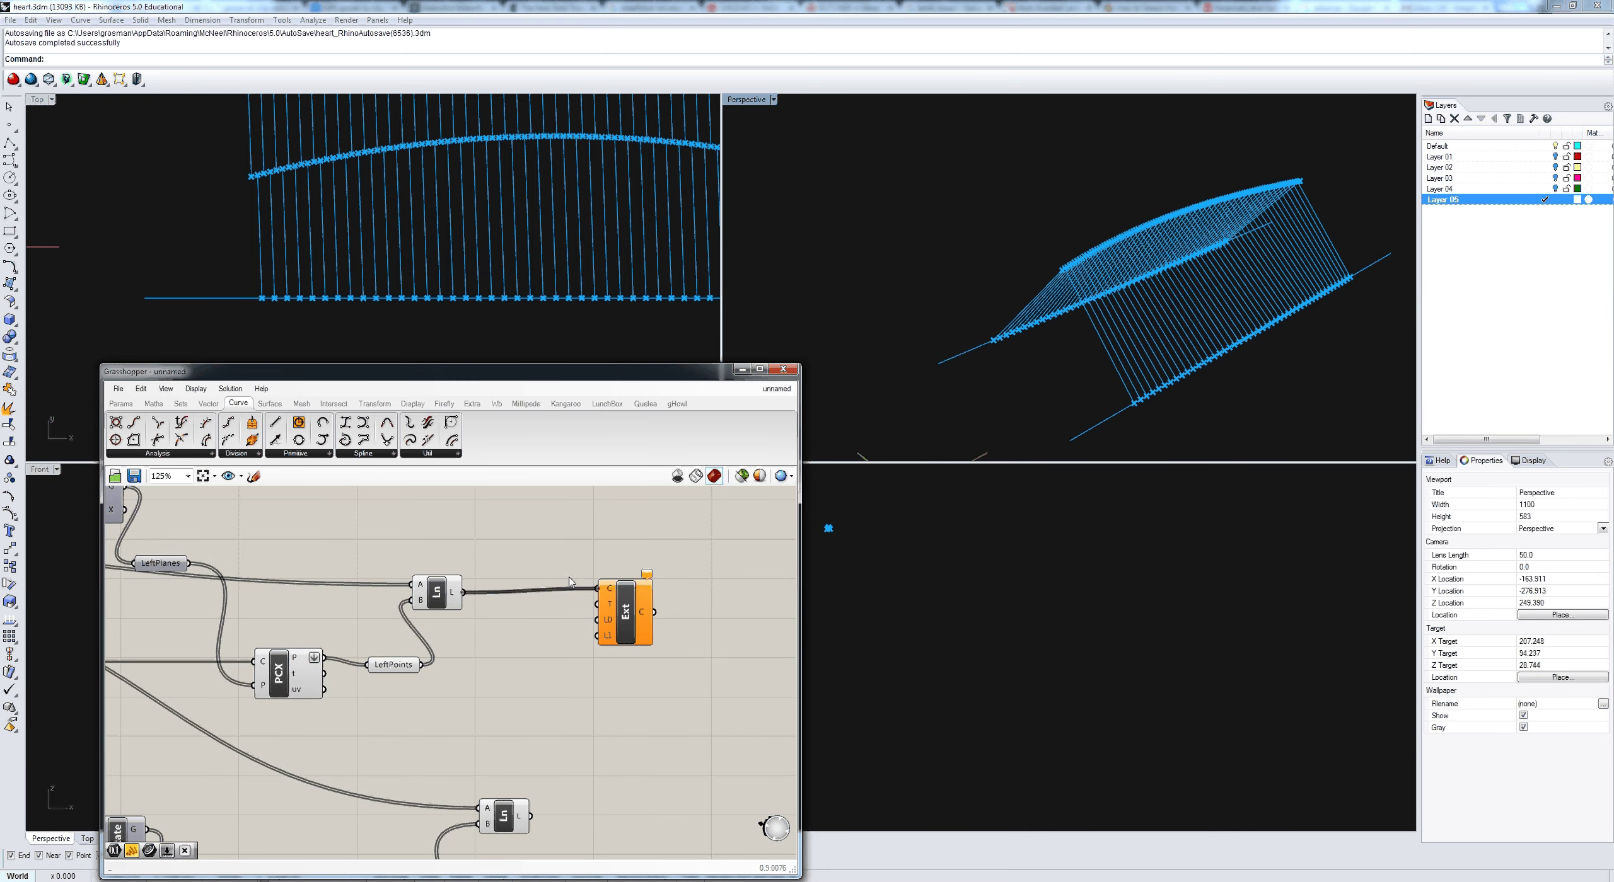
Step: Add a Number parameter above the left Line component and name it TopExtension
{"action": "left_click", "coordinate": [131, 407]}
{"action": "left_click_drag", "start_coordinate": [255, 430], "coordinate": [485, 526]}
{"action": "right_click", "coordinate": [485, 526]}
{"action": "type", "text": "T"}
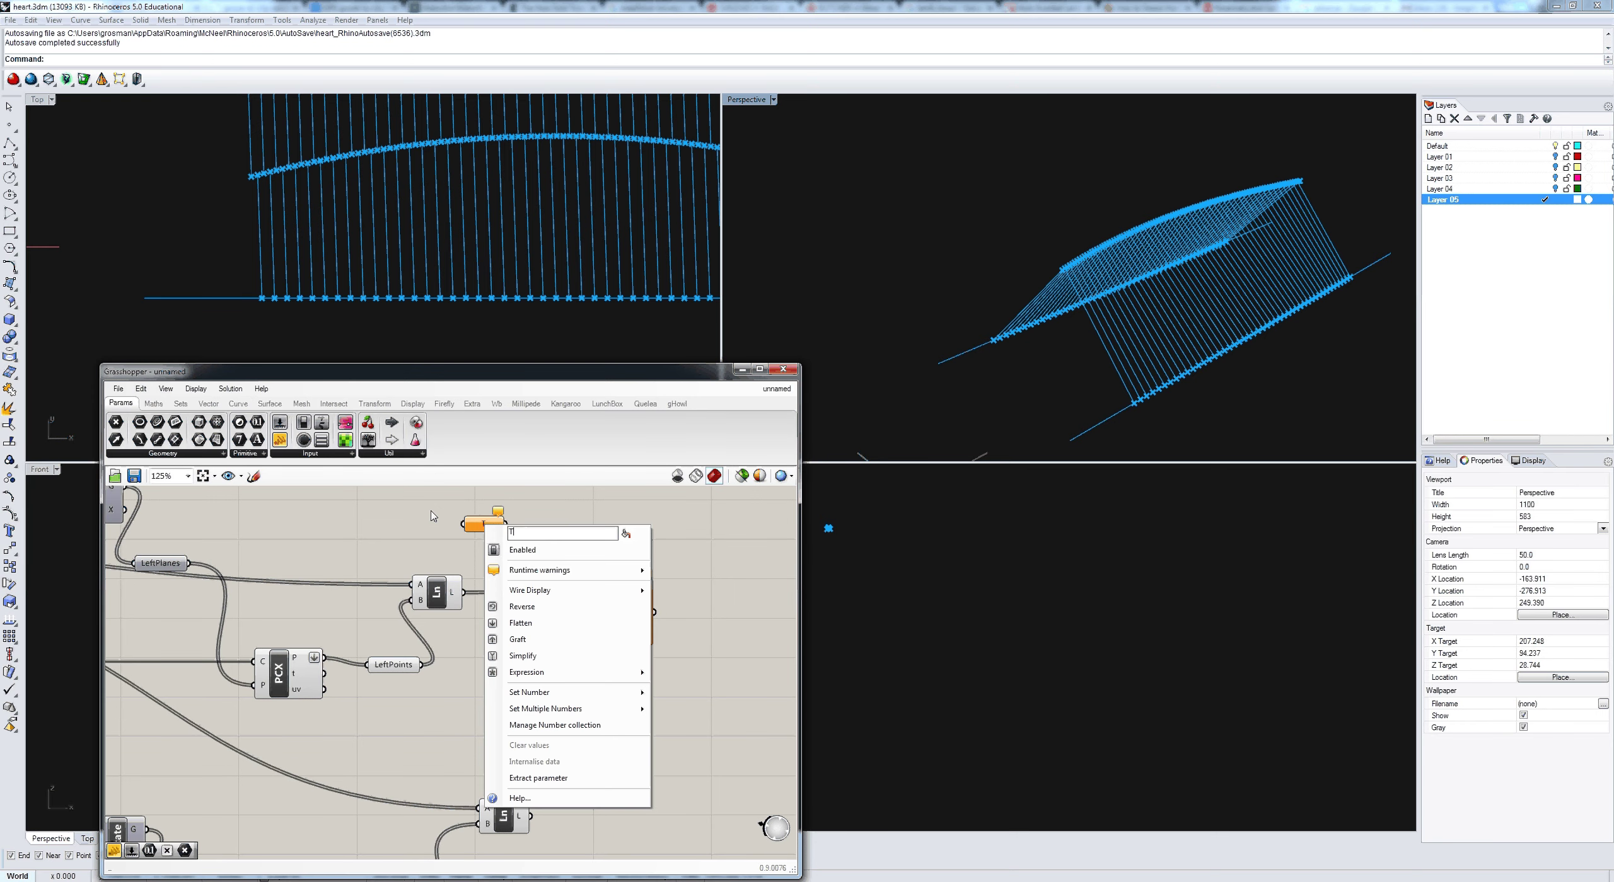
{"action": "type", "text": "opExtension"}
{"action": "key", "text": "Return"}
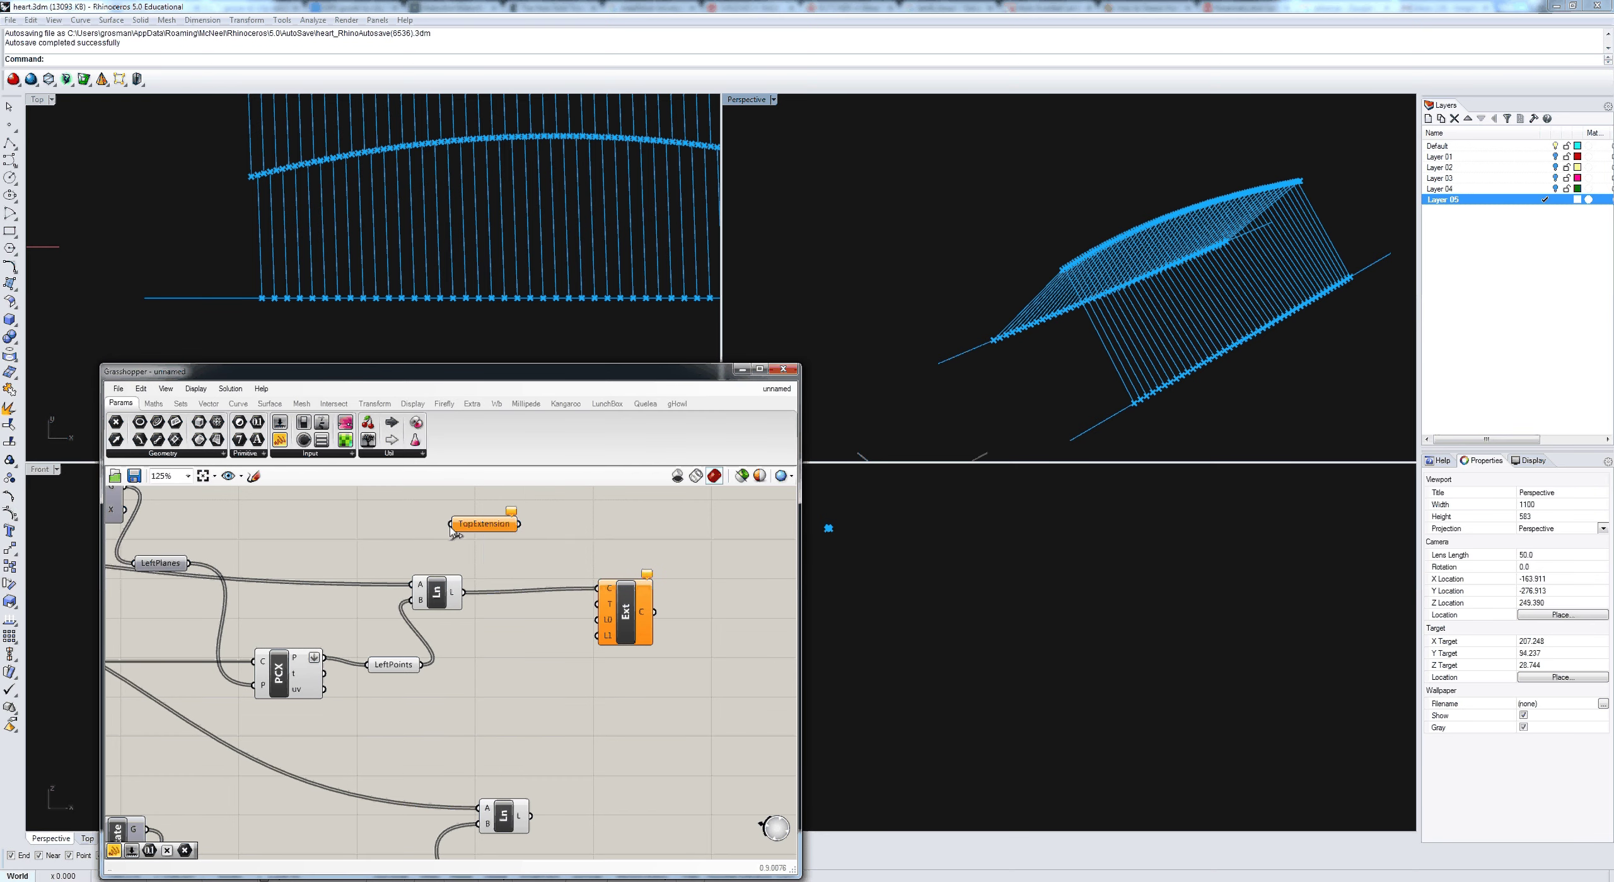
Step: Duplicate the TopExtension parameter and rename the copy BottomExtension
{"action": "left_click_drag", "start_coordinate": [499, 528], "coordinate": [430, 536]}
{"action": "key", "text": "ctrl+c"}
{"action": "key", "text": "ctrl+v"}
{"action": "right_click", "coordinate": [496, 541]}
{"action": "type", "text": "Bto"}
{"action": "key", "text": "BackSpace"}
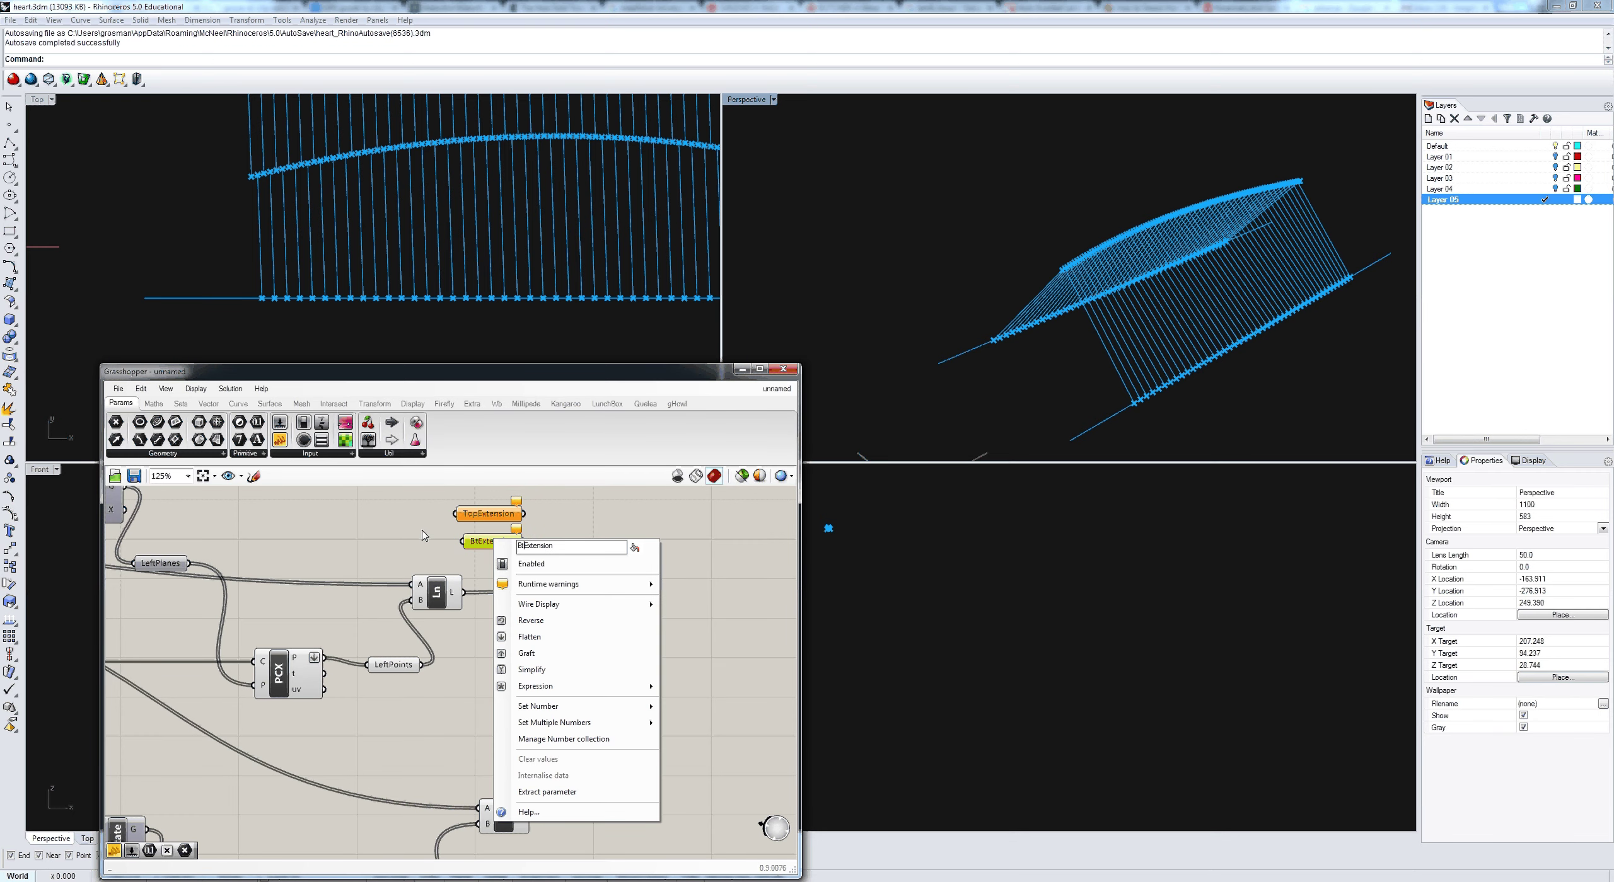
{"action": "type", "text": "ottom"}
{"action": "left_click", "coordinate": [304, 525]}
Step: Add a panel with the value 12 and connect it to the TopExtension parameter
{"action": "left_click", "coordinate": [341, 512]}
{"action": "right_click_drag", "start_coordinate": [374, 589], "coordinate": [390, 649]}
{"action": "left_click", "coordinate": [371, 587]}
{"action": "double_click", "coordinate": [370, 583]}
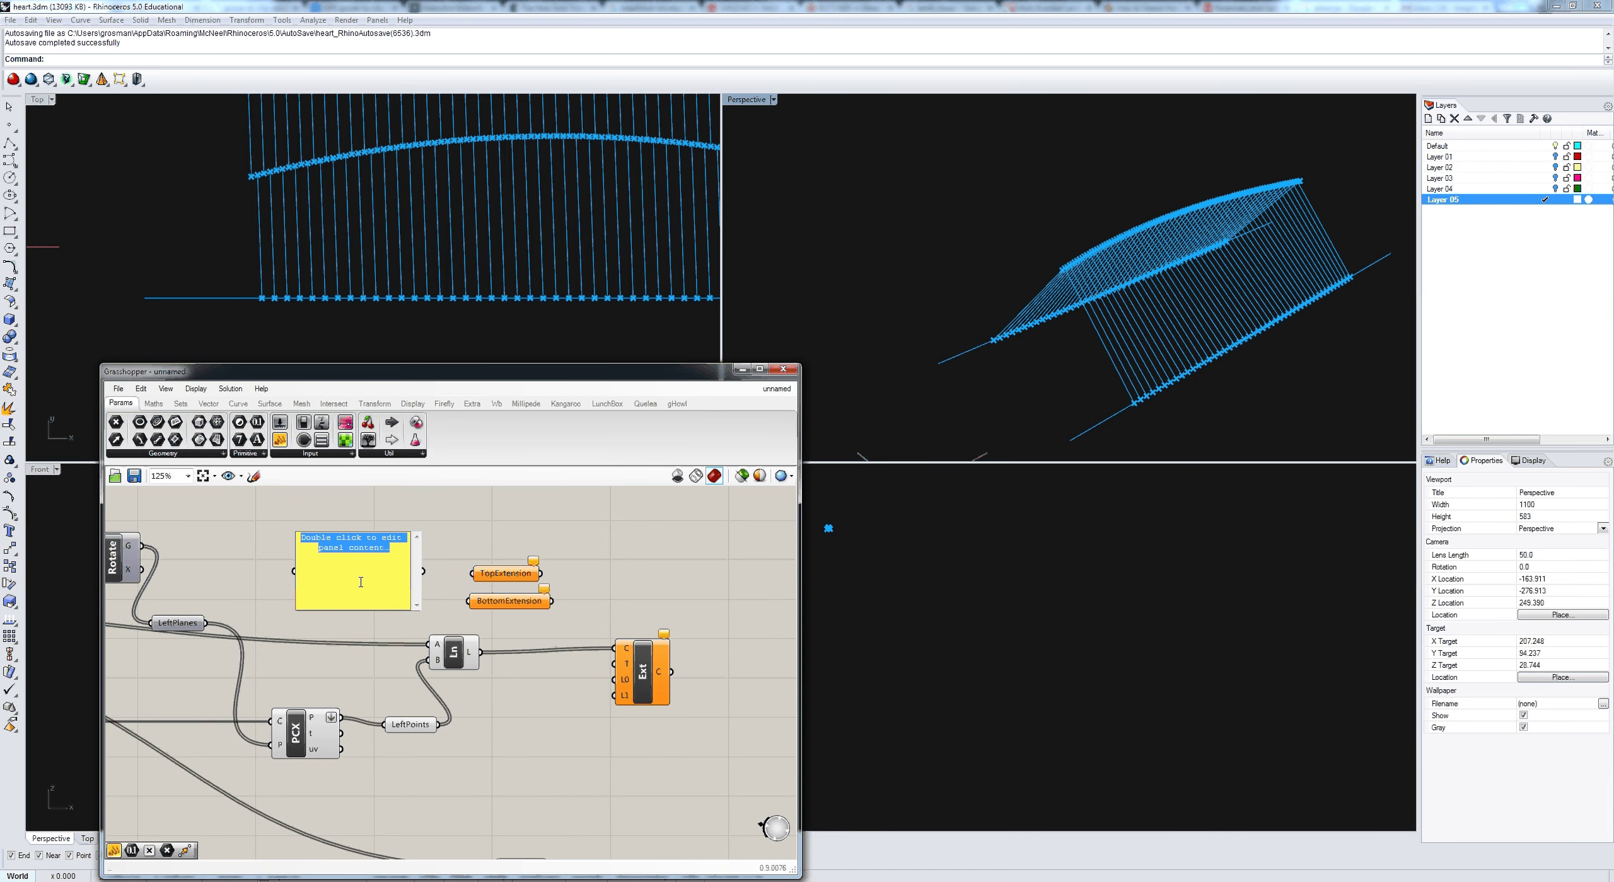
{"action": "type", "text": "12"}
{"action": "left_click", "coordinate": [432, 574]}
{"action": "left_click_drag", "start_coordinate": [423, 571], "coordinate": [354, 597]}
Step: Add a second panel with the value 6 and connect it to the BottomExtension parameter
{"action": "left_click", "coordinate": [347, 558]}
{"action": "double_click", "coordinate": [355, 596]}
{"action": "type", "text": "6"}
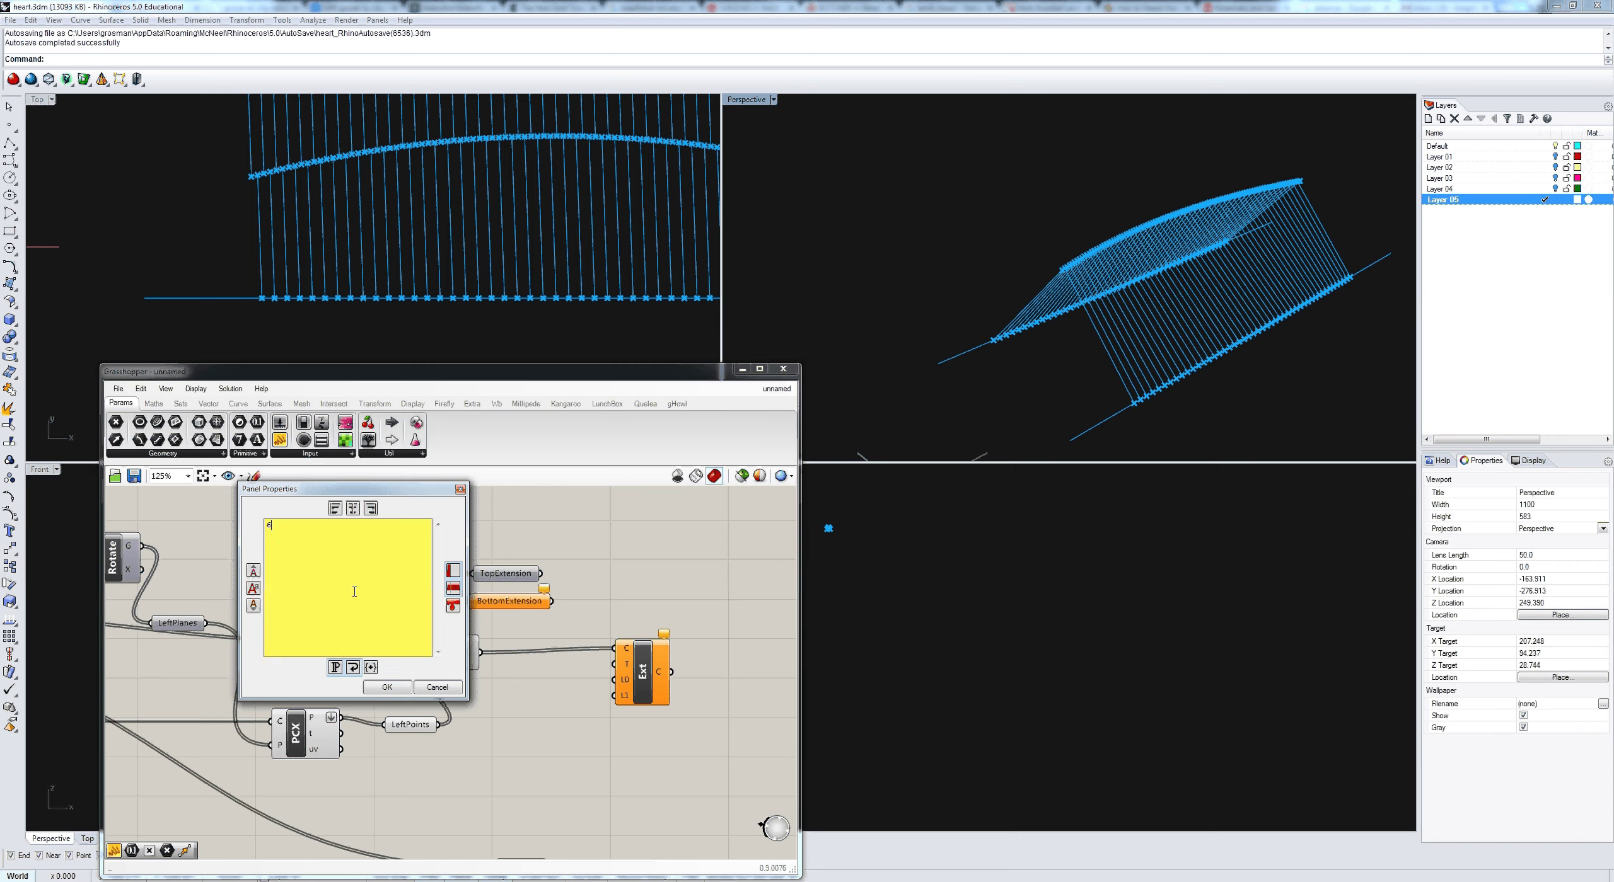
{"action": "left_click", "coordinate": [387, 687]}
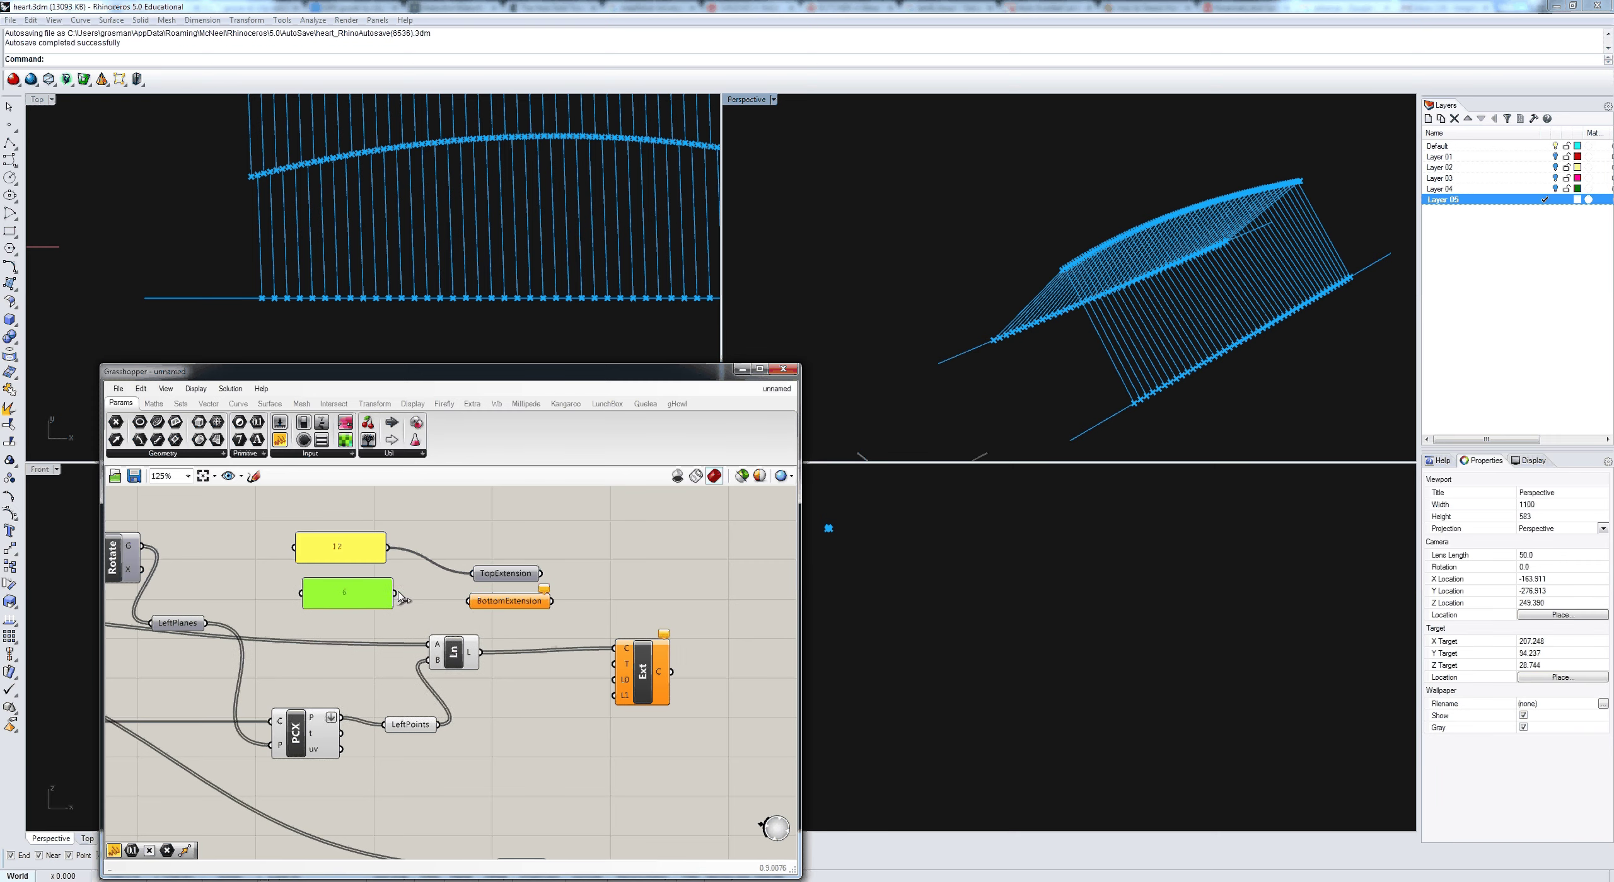
{"action": "left_click_drag", "start_coordinate": [396, 593], "coordinate": [476, 603]}
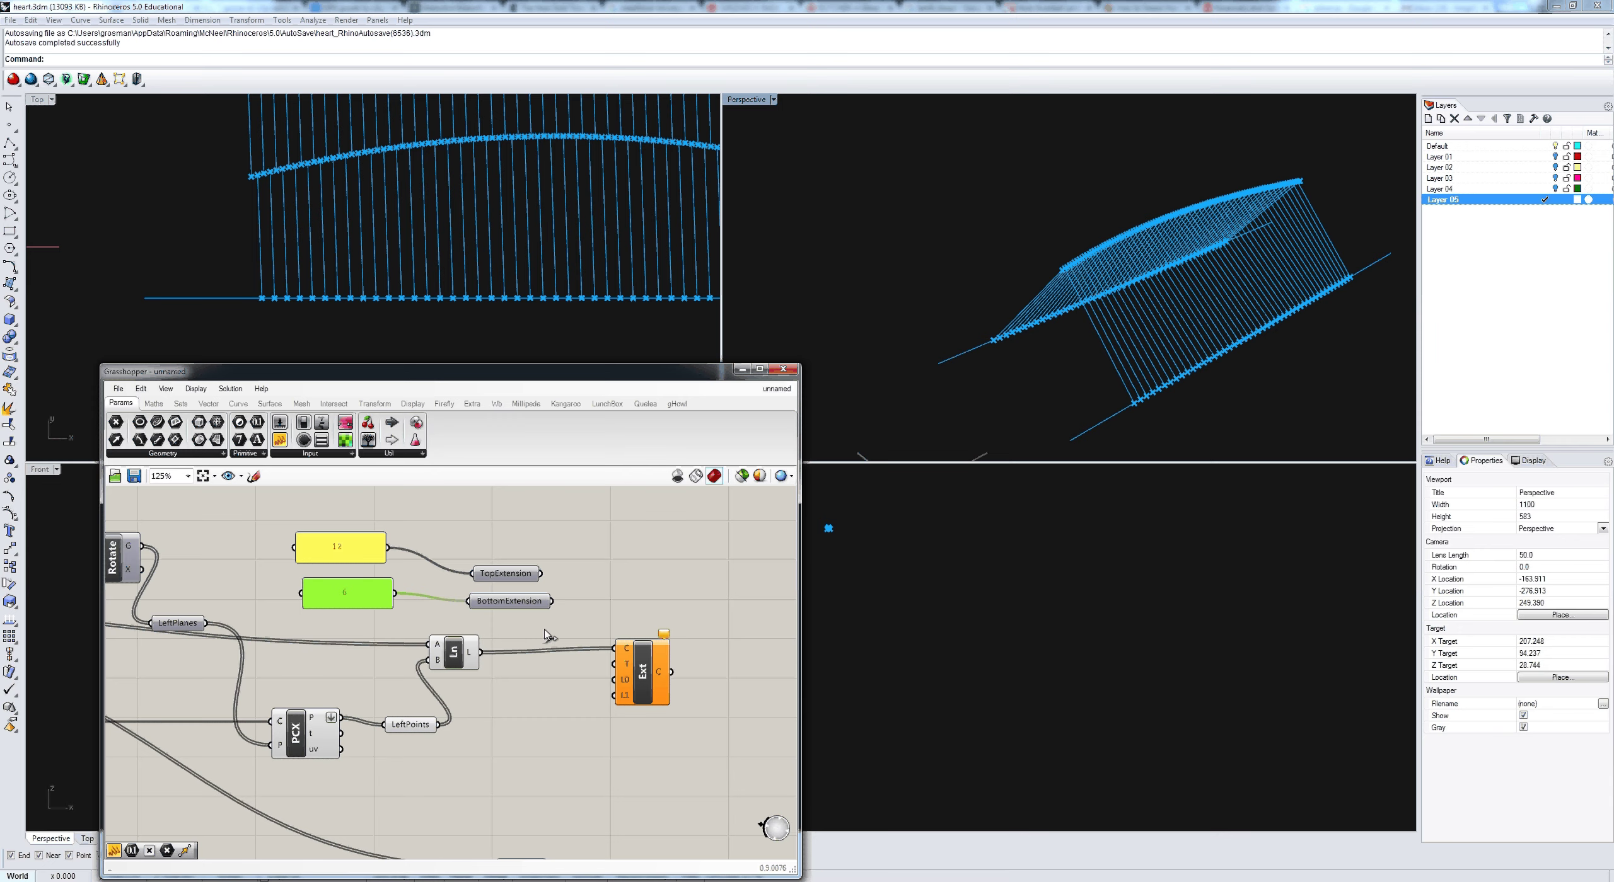
Step: Try feeding TopExtension into L1 and BottomExtension into L0 of the Extend Curve component and inspect the extended lines in Perspective
{"action": "left_click_drag", "start_coordinate": [541, 573], "coordinate": [617, 695]}
{"action": "left_click_drag", "start_coordinate": [552, 601], "coordinate": [649, 675]}
{"action": "right_click_drag", "start_coordinate": [1091, 272], "coordinate": [1112, 346]}
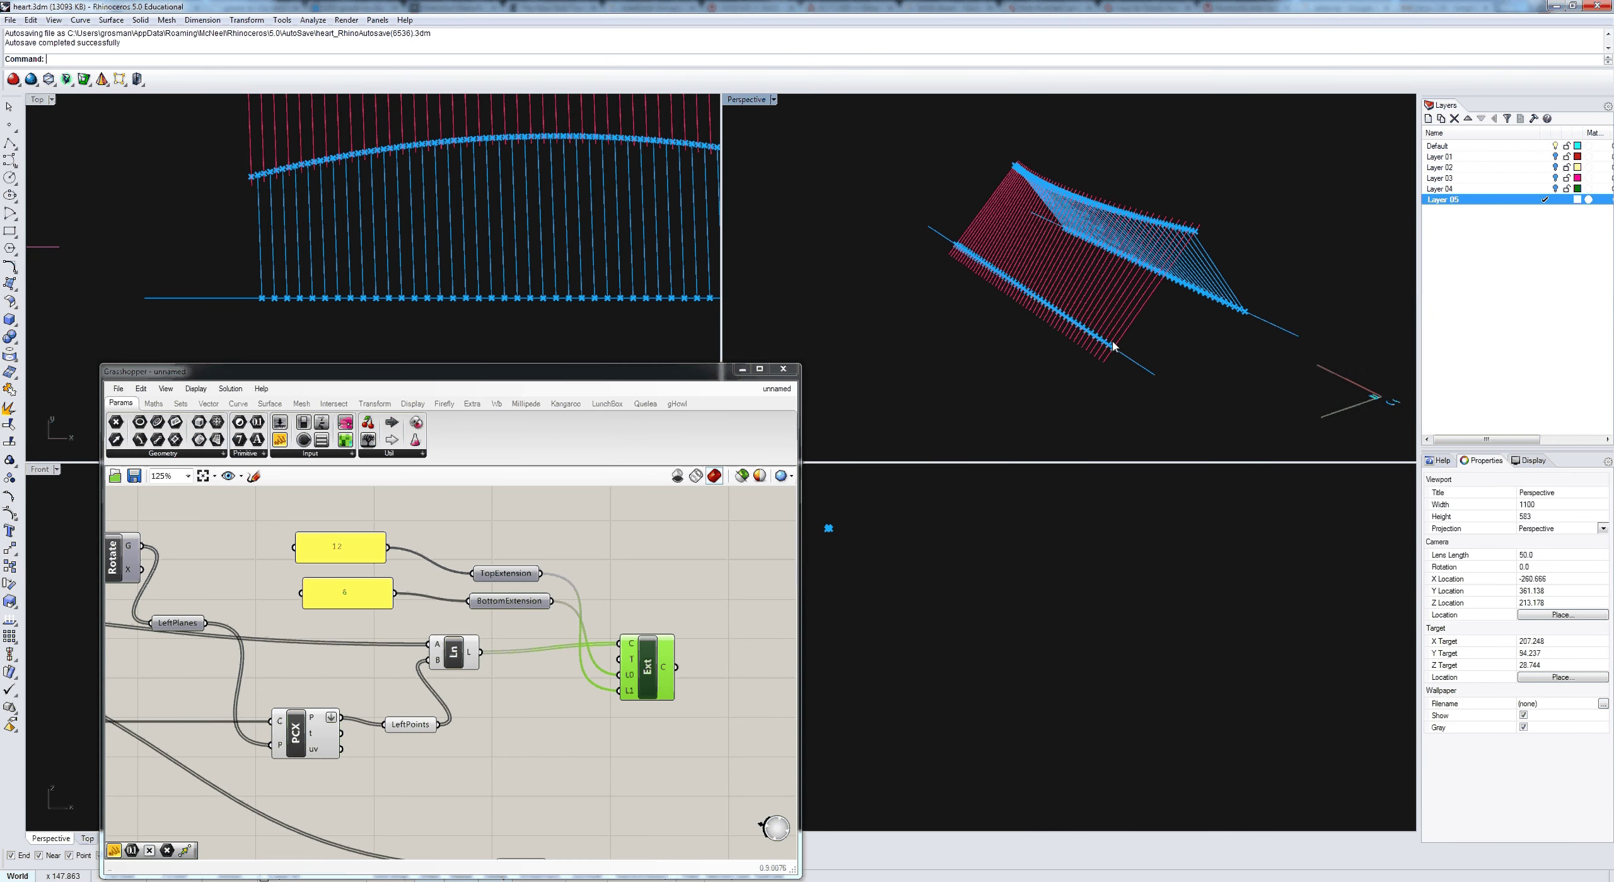
{"action": "scroll", "coordinate": [1112, 346], "scroll_direction": "up", "scroll_amount": 2}
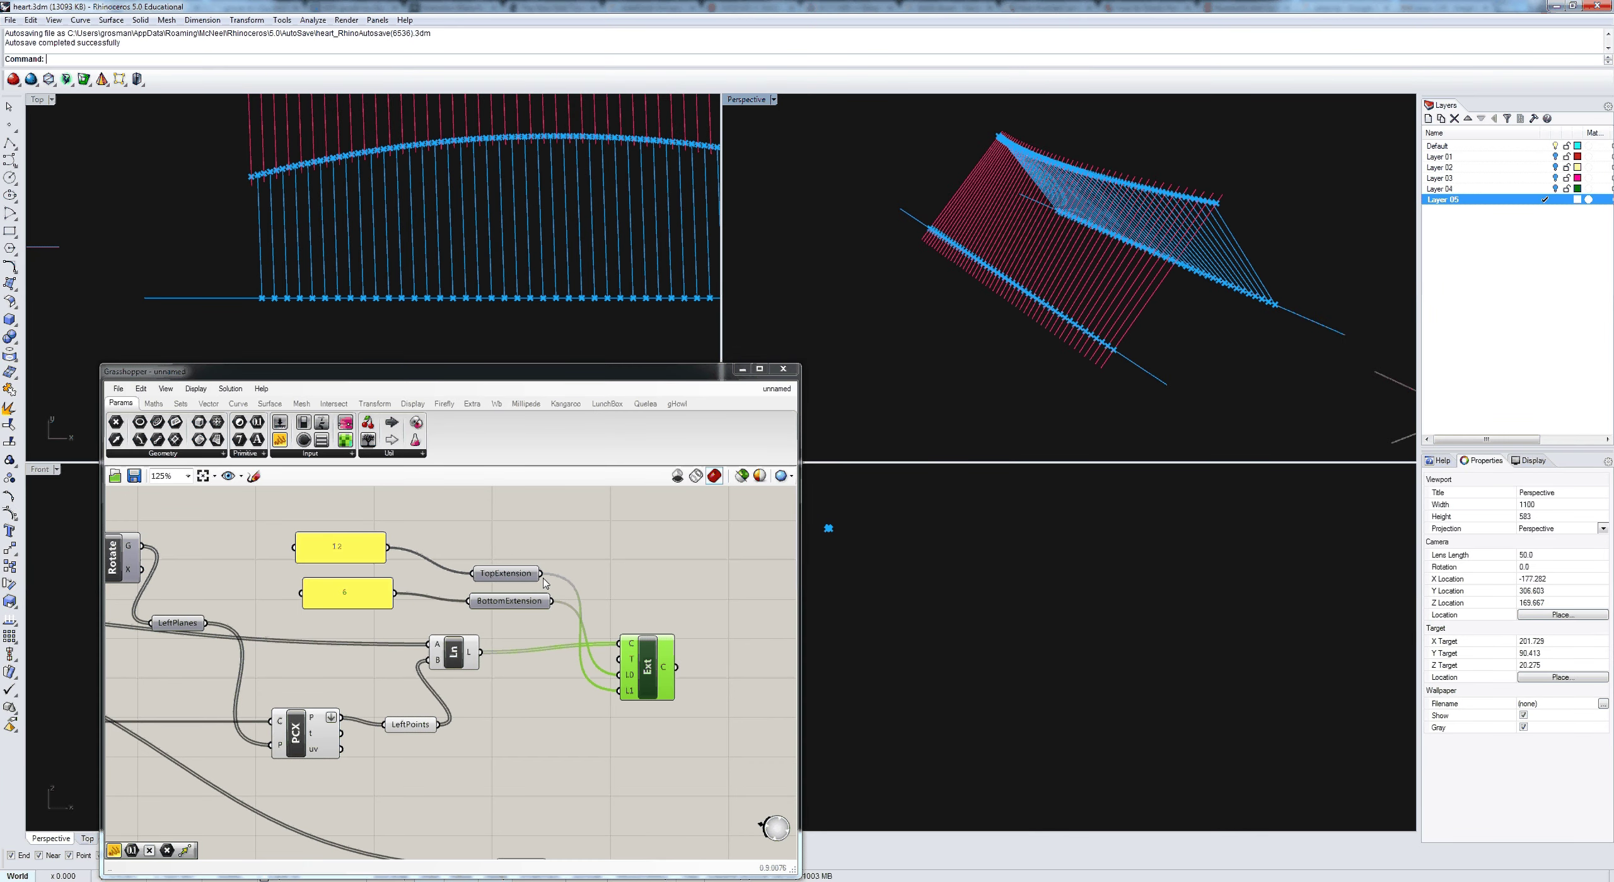
Step: Swap the extension wires so TopExtension feeds L0 and BottomExtension feeds L1 of the Extend Curve component
{"action": "left_click_drag", "start_coordinate": [538, 576], "coordinate": [616, 675]}
{"action": "left_click_drag", "start_coordinate": [552, 602], "coordinate": [672, 628]}
Step: Duplicate the Extend Curve component with its extension inputs for the right-side lines and inspect the extended lines in Perspective
{"action": "right_click_drag", "start_coordinate": [650, 681], "coordinate": [628, 655]}
{"action": "scroll", "coordinate": [603, 599], "scroll_direction": "down", "scroll_amount": 3}
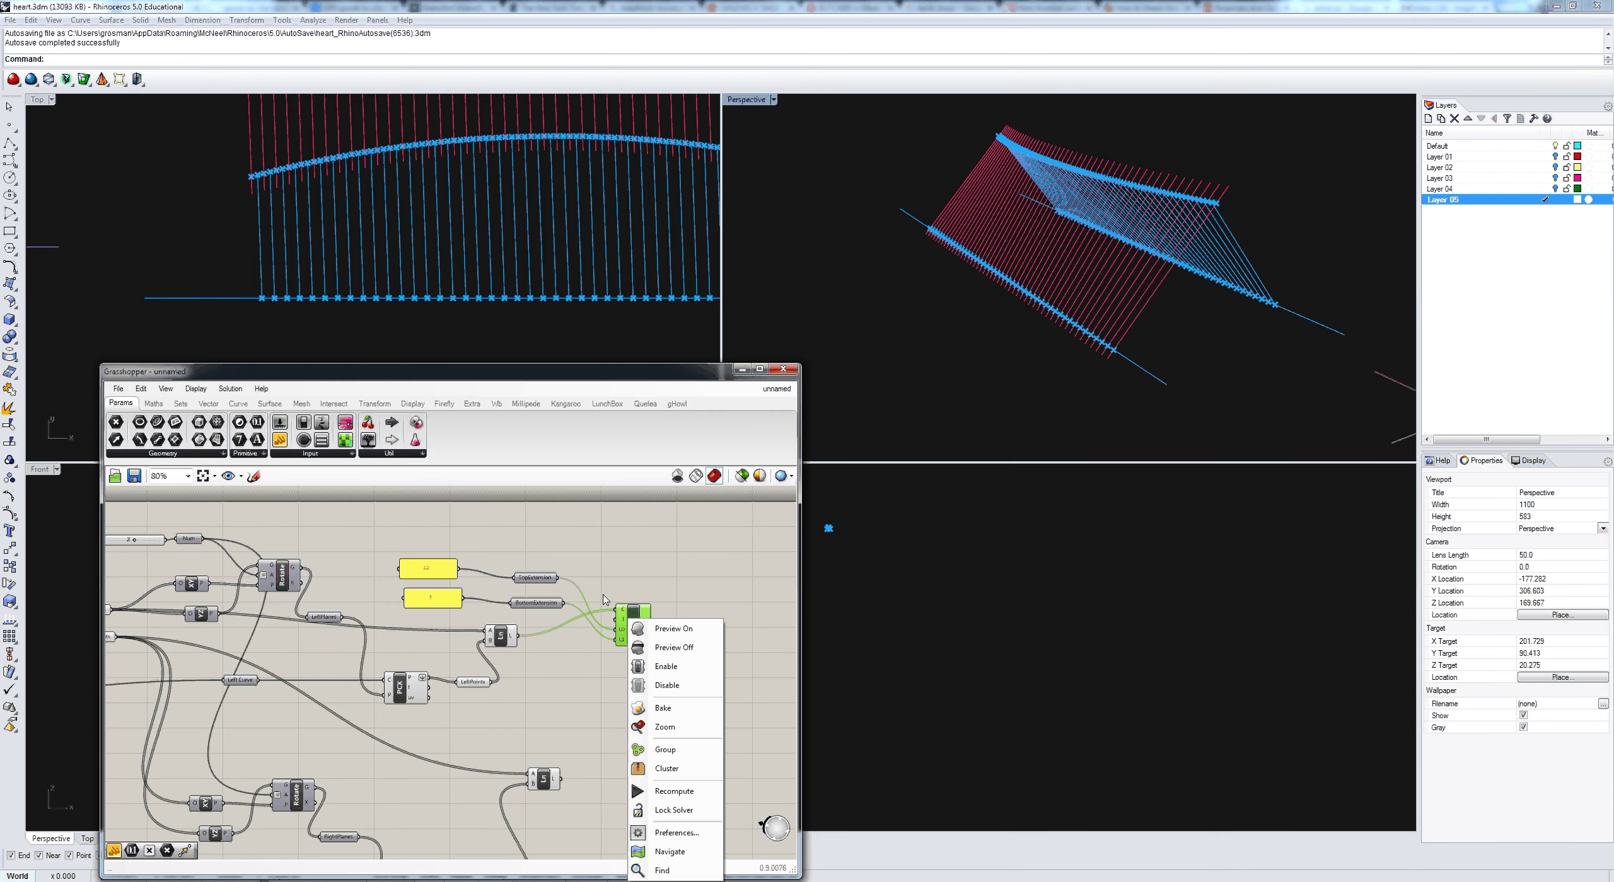
{"action": "left_click", "coordinate": [603, 600]}
{"action": "left_click_drag", "start_coordinate": [634, 634], "coordinate": [632, 721], "text": "alt"}
{"action": "scroll", "coordinate": [558, 782], "scroll_direction": "up", "scroll_amount": 2}
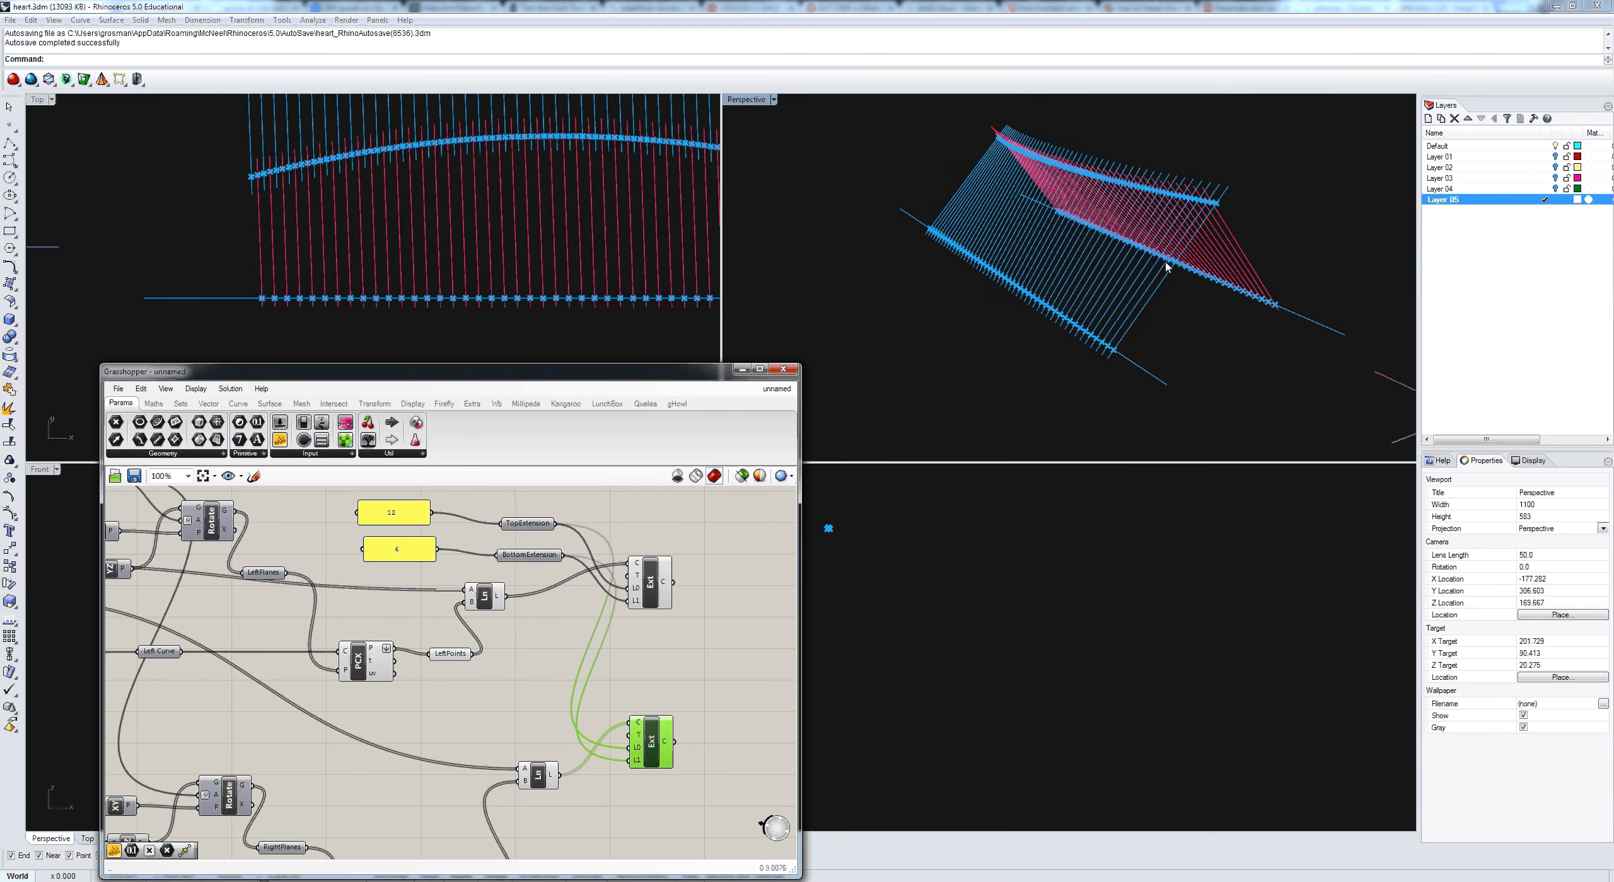
{"action": "right_click_drag", "start_coordinate": [1165, 267], "coordinate": [814, 539]}
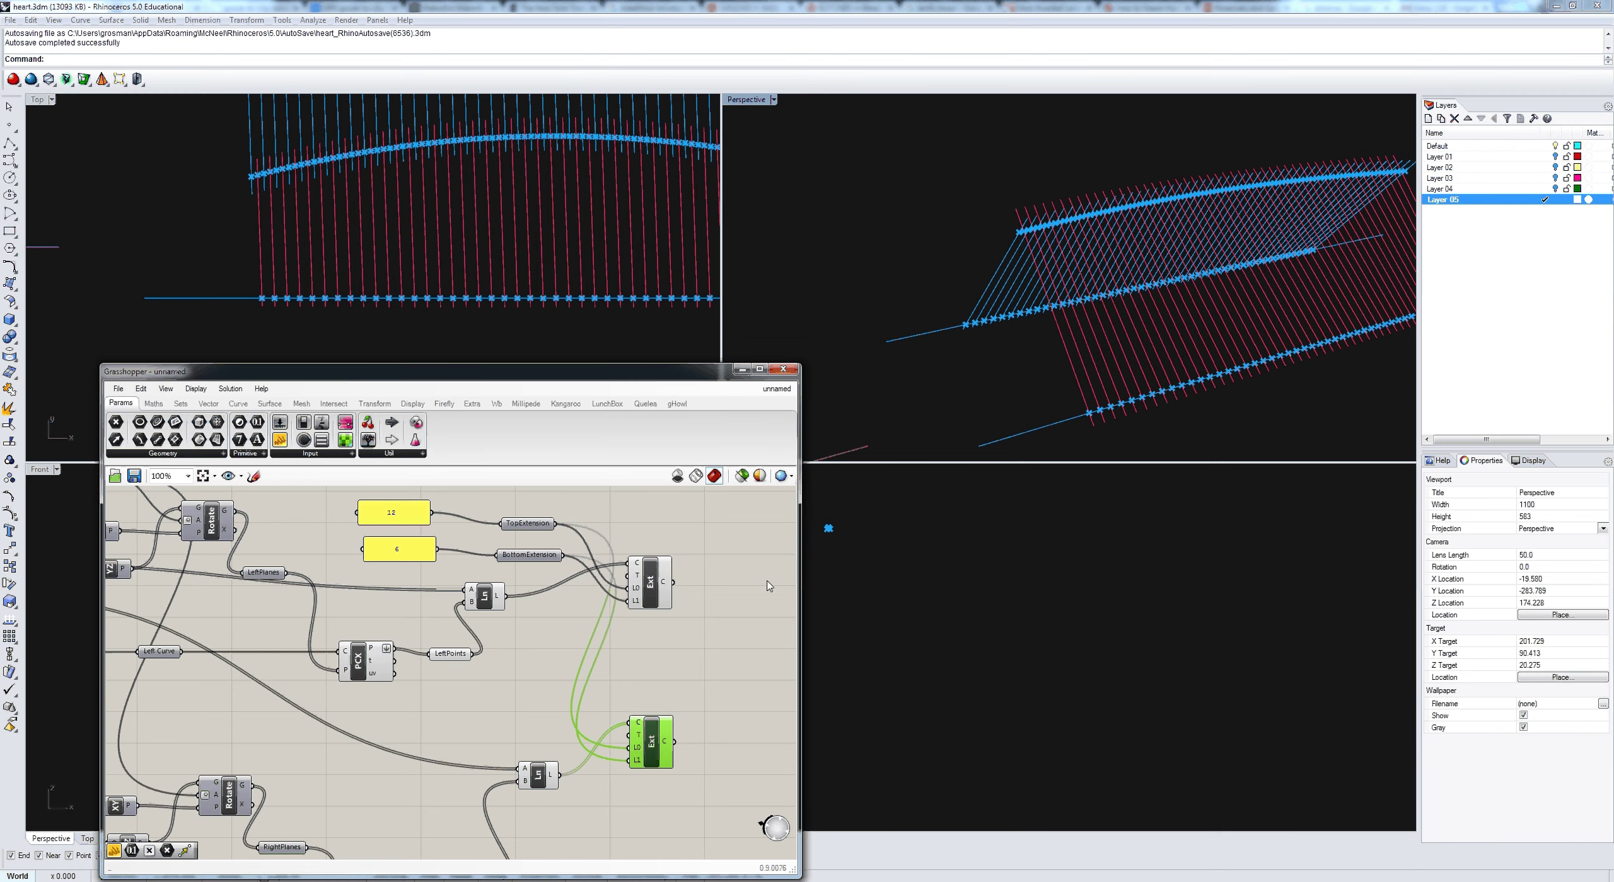
Step: Add a Curve parameter named LeftCenterlines fed by the left Extend Curve component's output
{"action": "left_click", "coordinate": [732, 576]}
{"action": "left_click_drag", "start_coordinate": [674, 581], "coordinate": [717, 576]}
{"action": "right_click", "coordinate": [727, 579]}
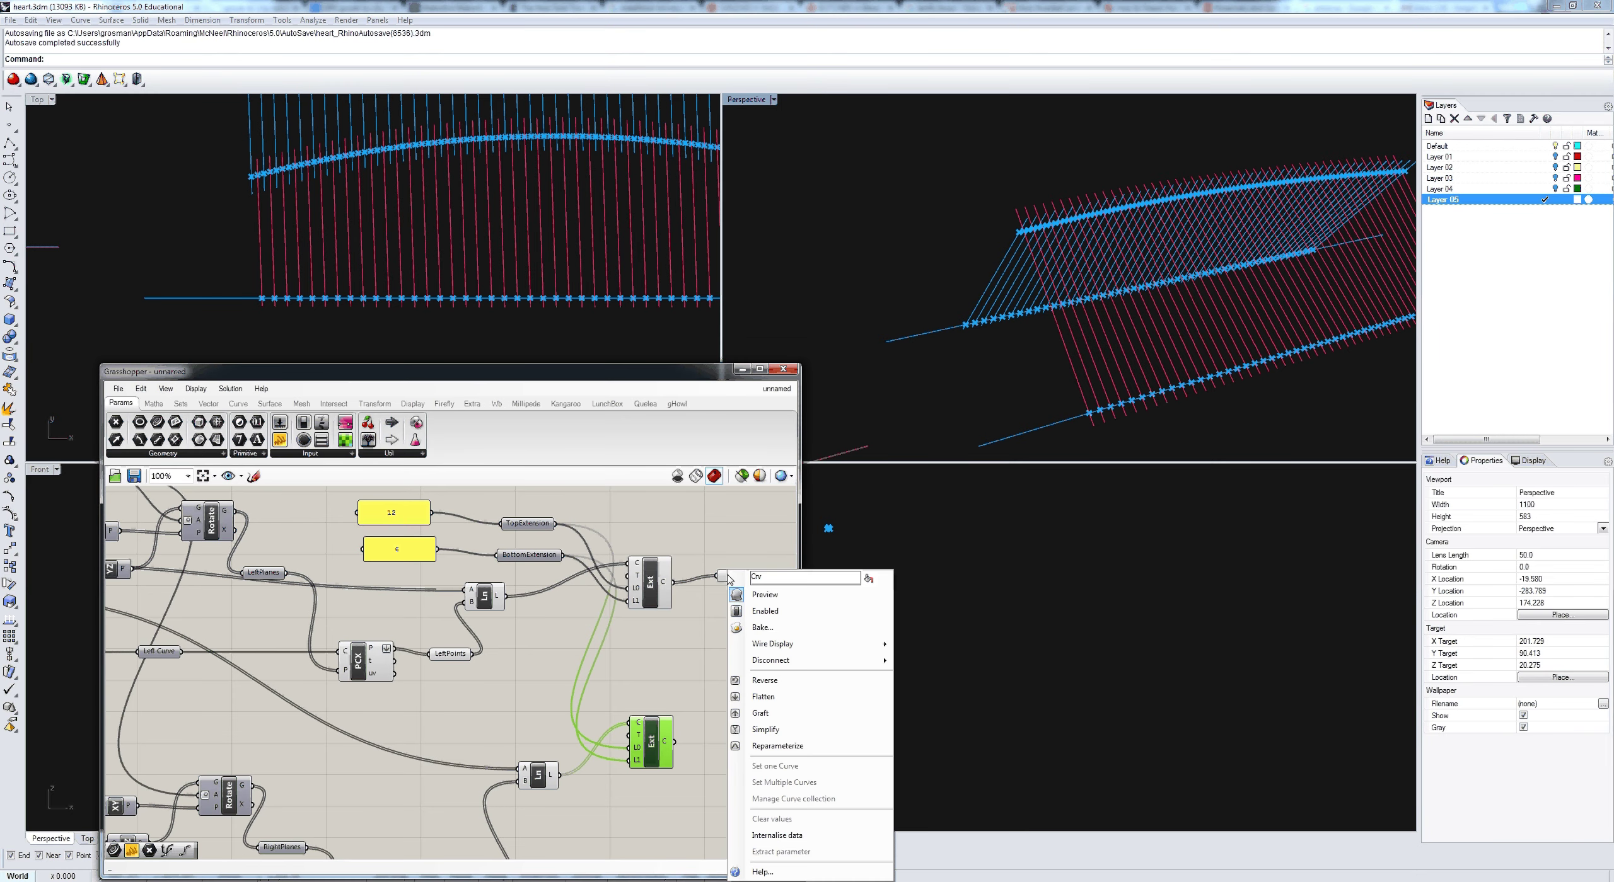
{"action": "type", "text": "LeftCenterlines"}
{"action": "left_click", "coordinate": [720, 587]}
Step: Duplicate the LeftCenterlines parameter, feed it from the right-side Extend Curve component and rename it RightCenterlines
{"action": "left_click", "coordinate": [725, 578]}
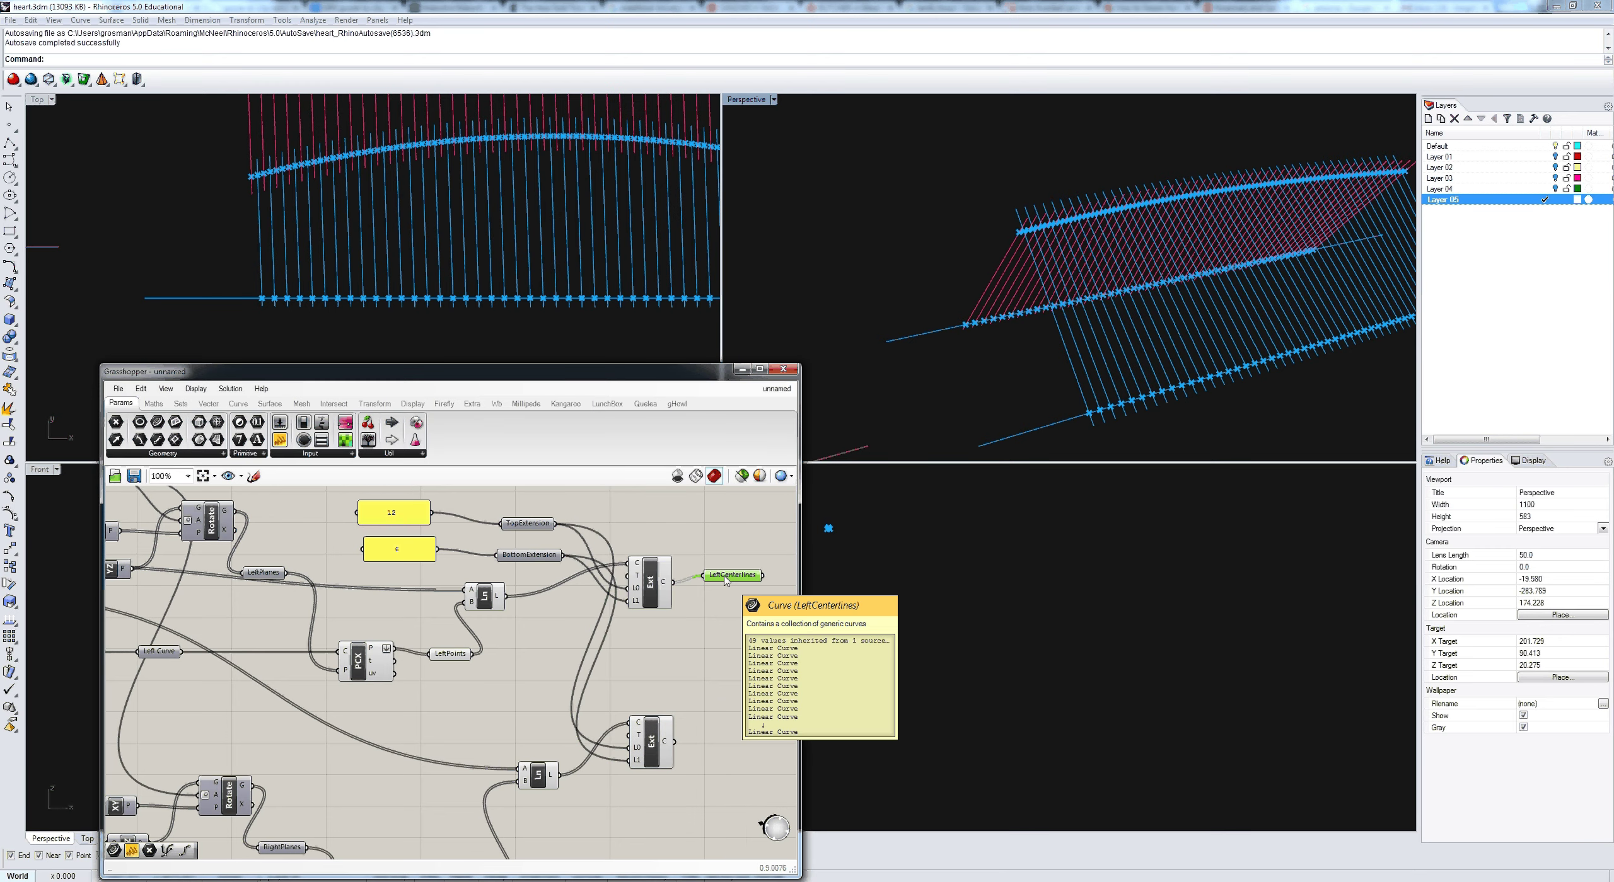
{"action": "key", "text": "ctrl+v"}
{"action": "left_click_drag", "start_coordinate": [752, 660], "coordinate": [759, 712]}
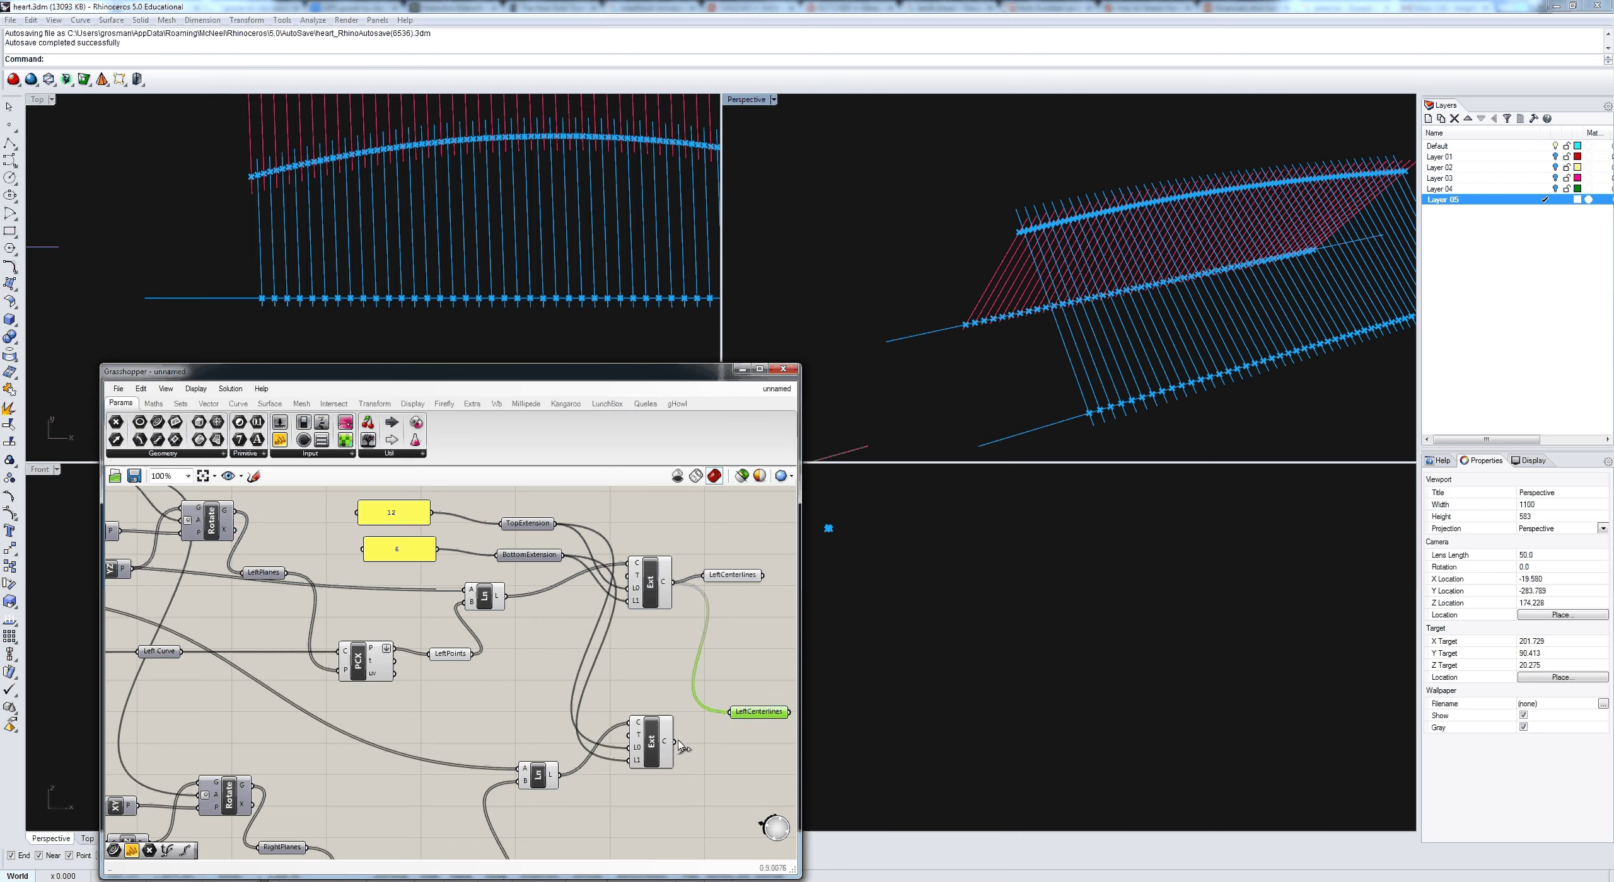
{"action": "left_click_drag", "start_coordinate": [679, 744], "coordinate": [744, 718]}
{"action": "right_click", "coordinate": [744, 718]}
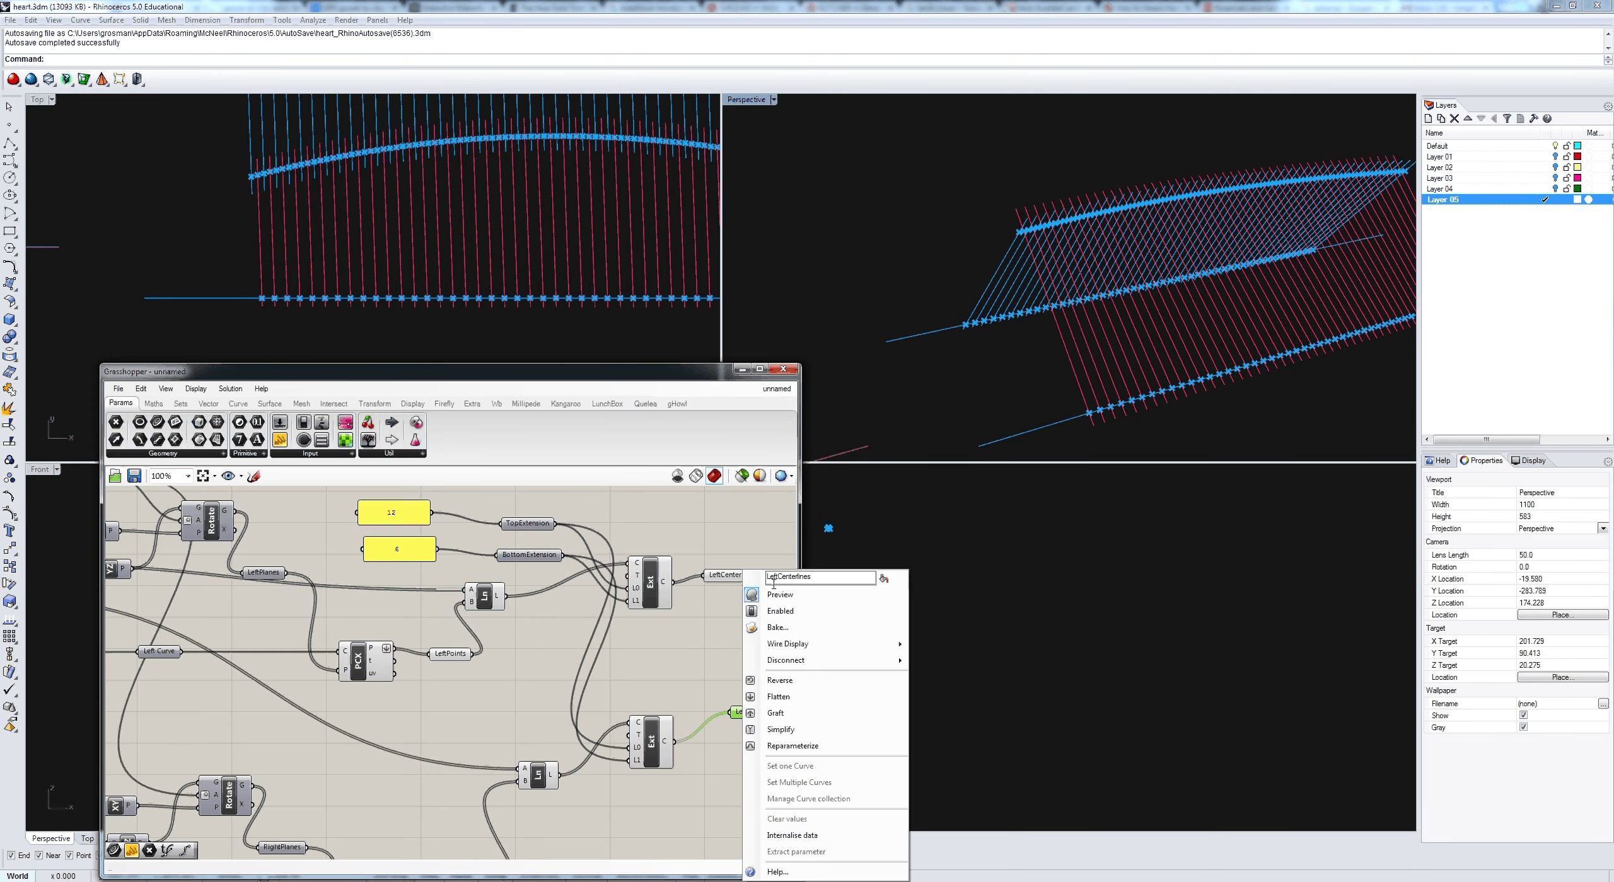
{"action": "left_click_drag", "start_coordinate": [777, 578], "coordinate": [739, 586]}
{"action": "type", "text": "Right"}
{"action": "left_click", "coordinate": [683, 653]}
Step: Add a Pipe component that takes LeftCenterlines as its curve input
{"action": "right_click_drag", "start_coordinate": [703, 652], "coordinate": [519, 664]}
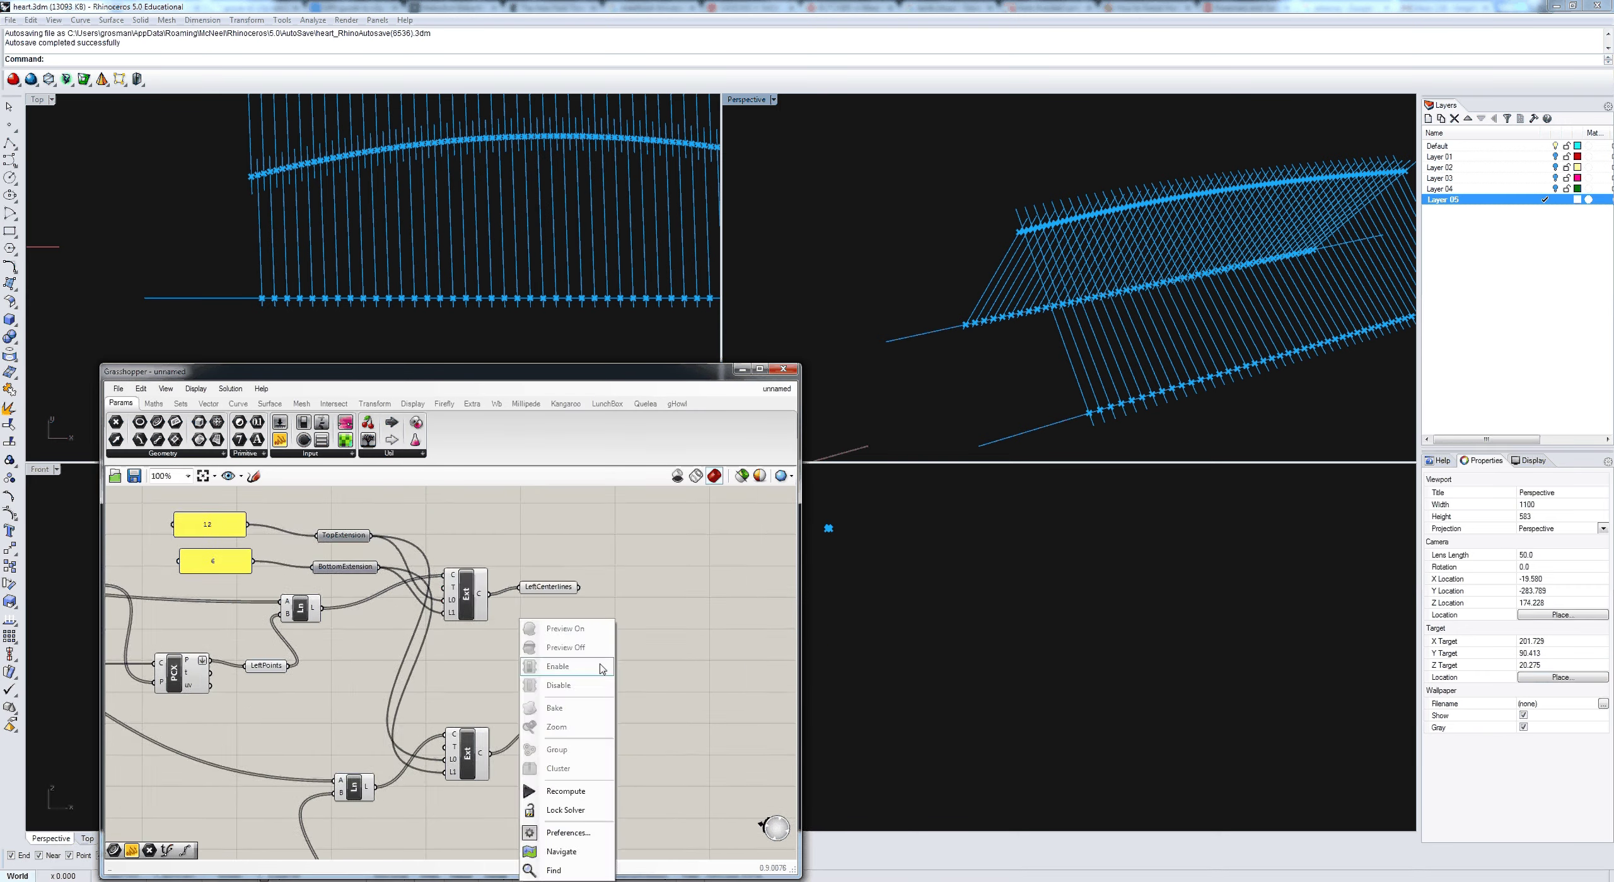
{"action": "scroll", "coordinate": [596, 653], "scroll_direction": "down", "scroll_amount": 2}
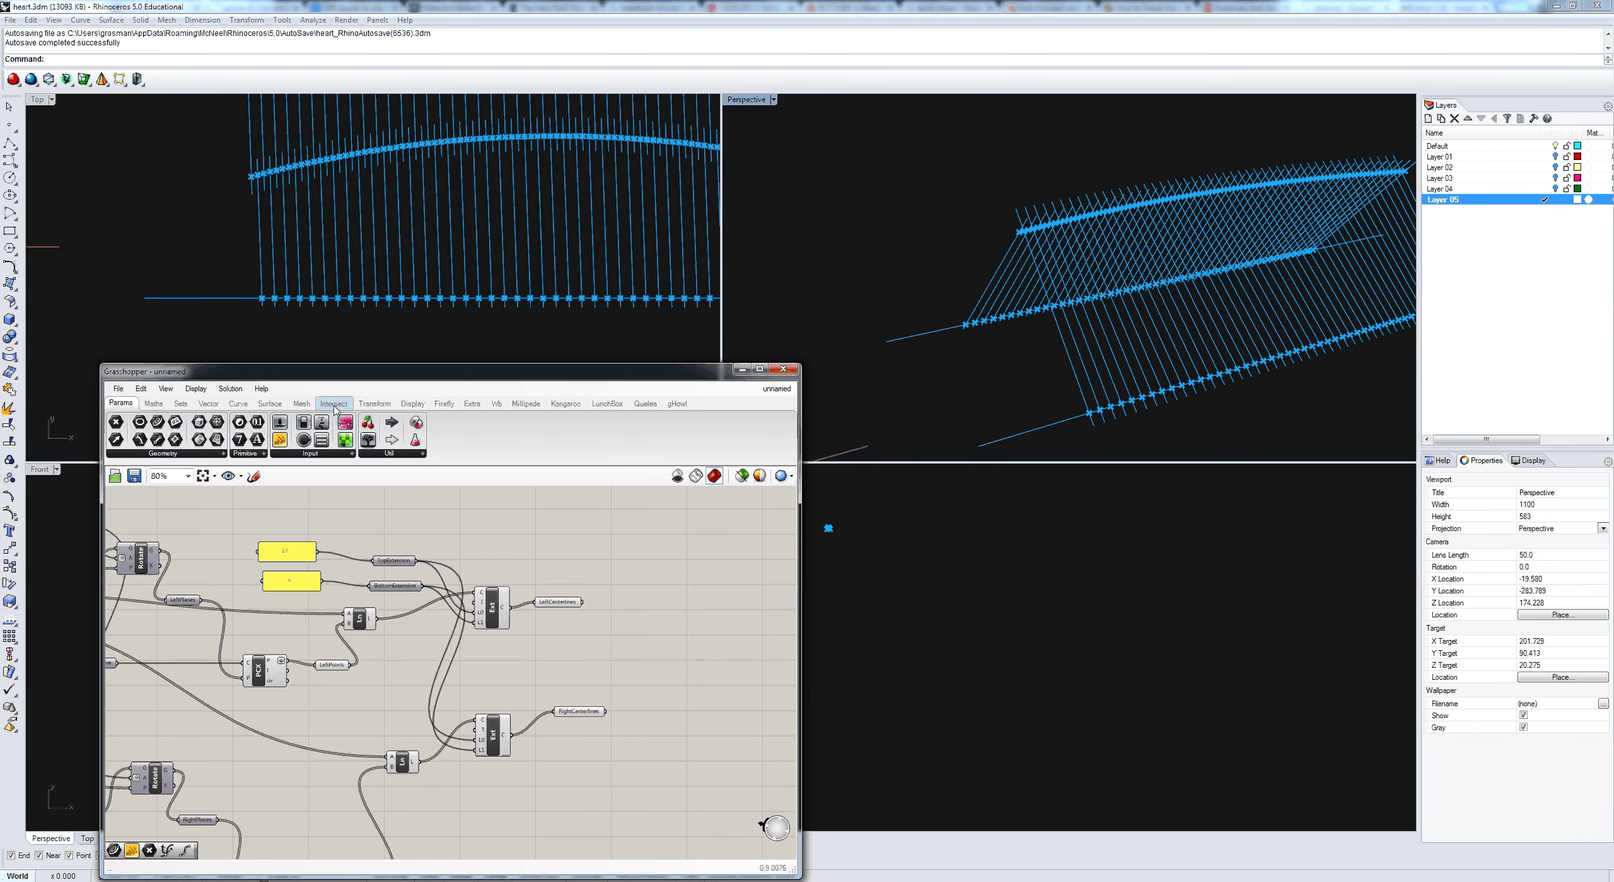
{"action": "left_click", "coordinate": [270, 403]}
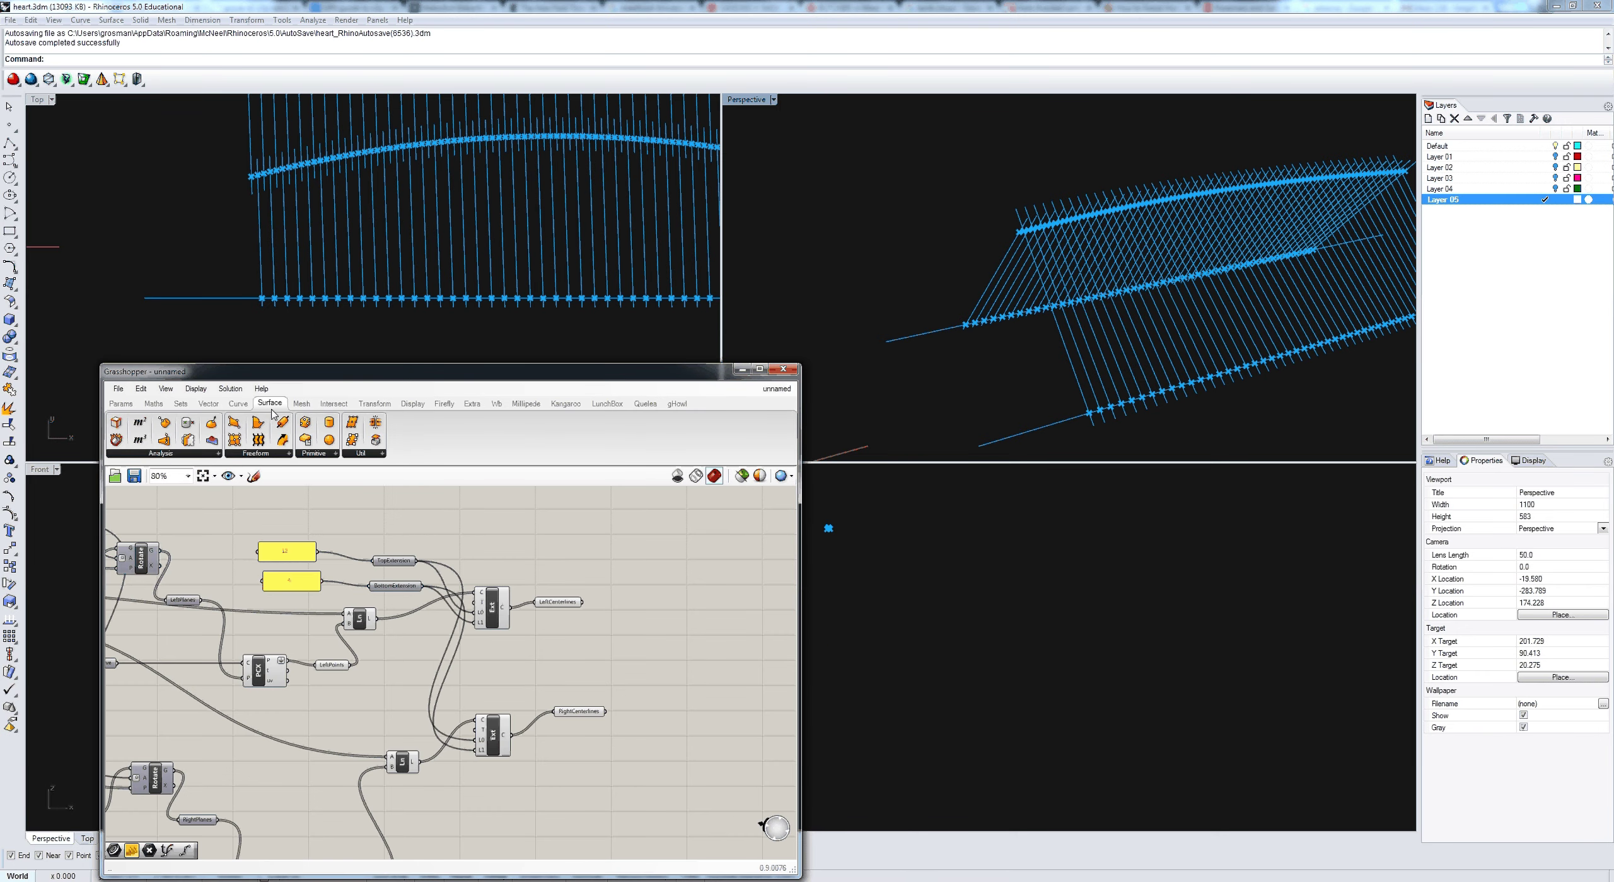
{"action": "left_click", "coordinate": [265, 454]}
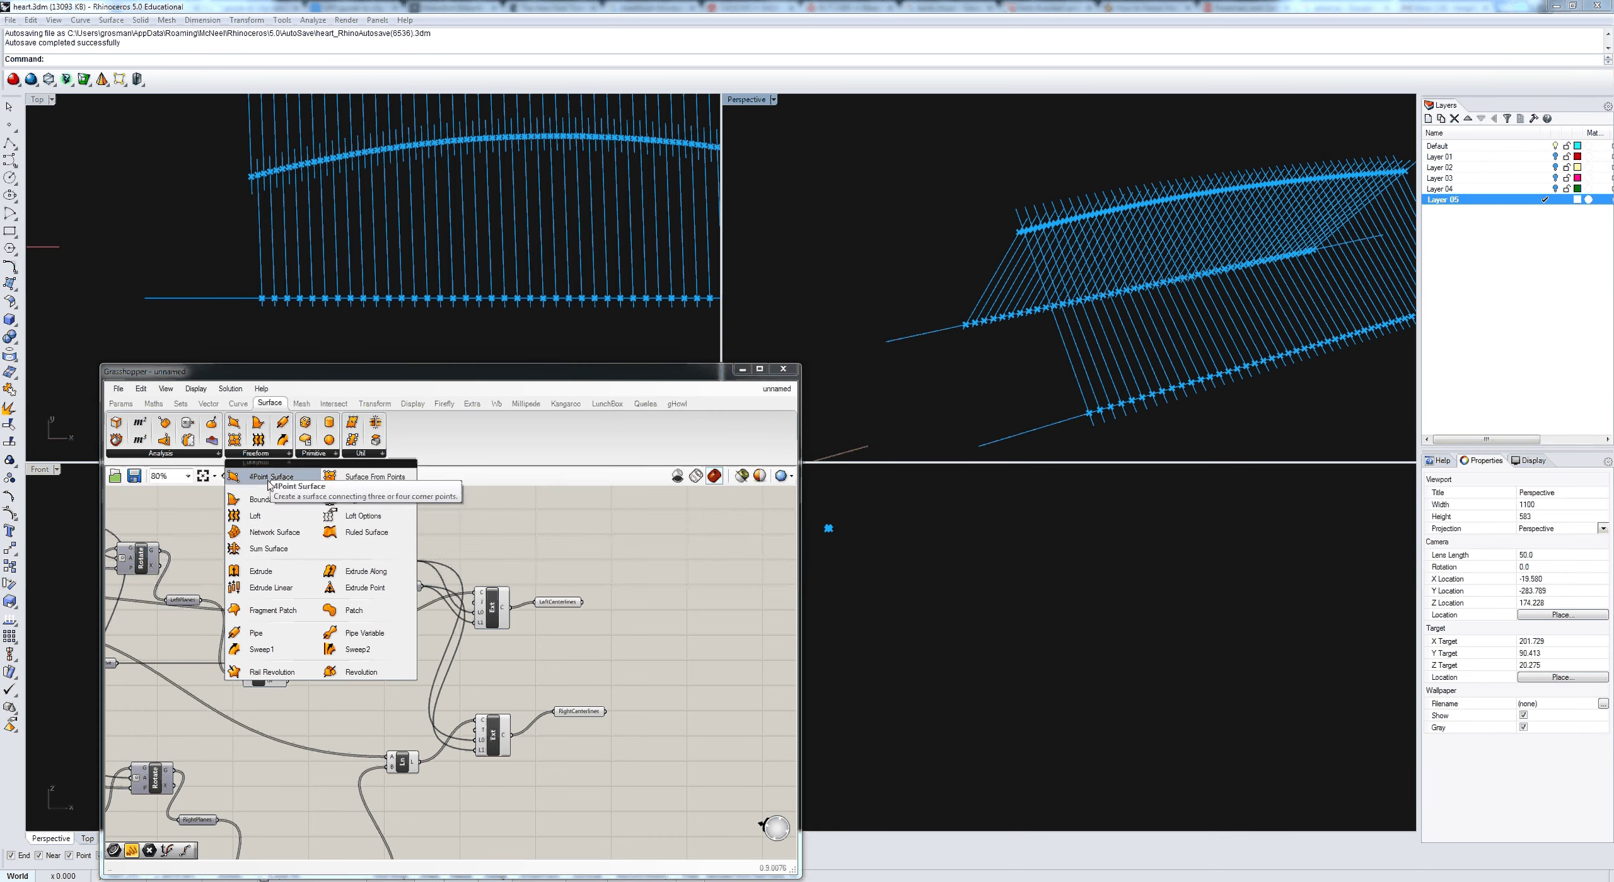
{"action": "left_click_drag", "start_coordinate": [264, 633], "coordinate": [655, 576]}
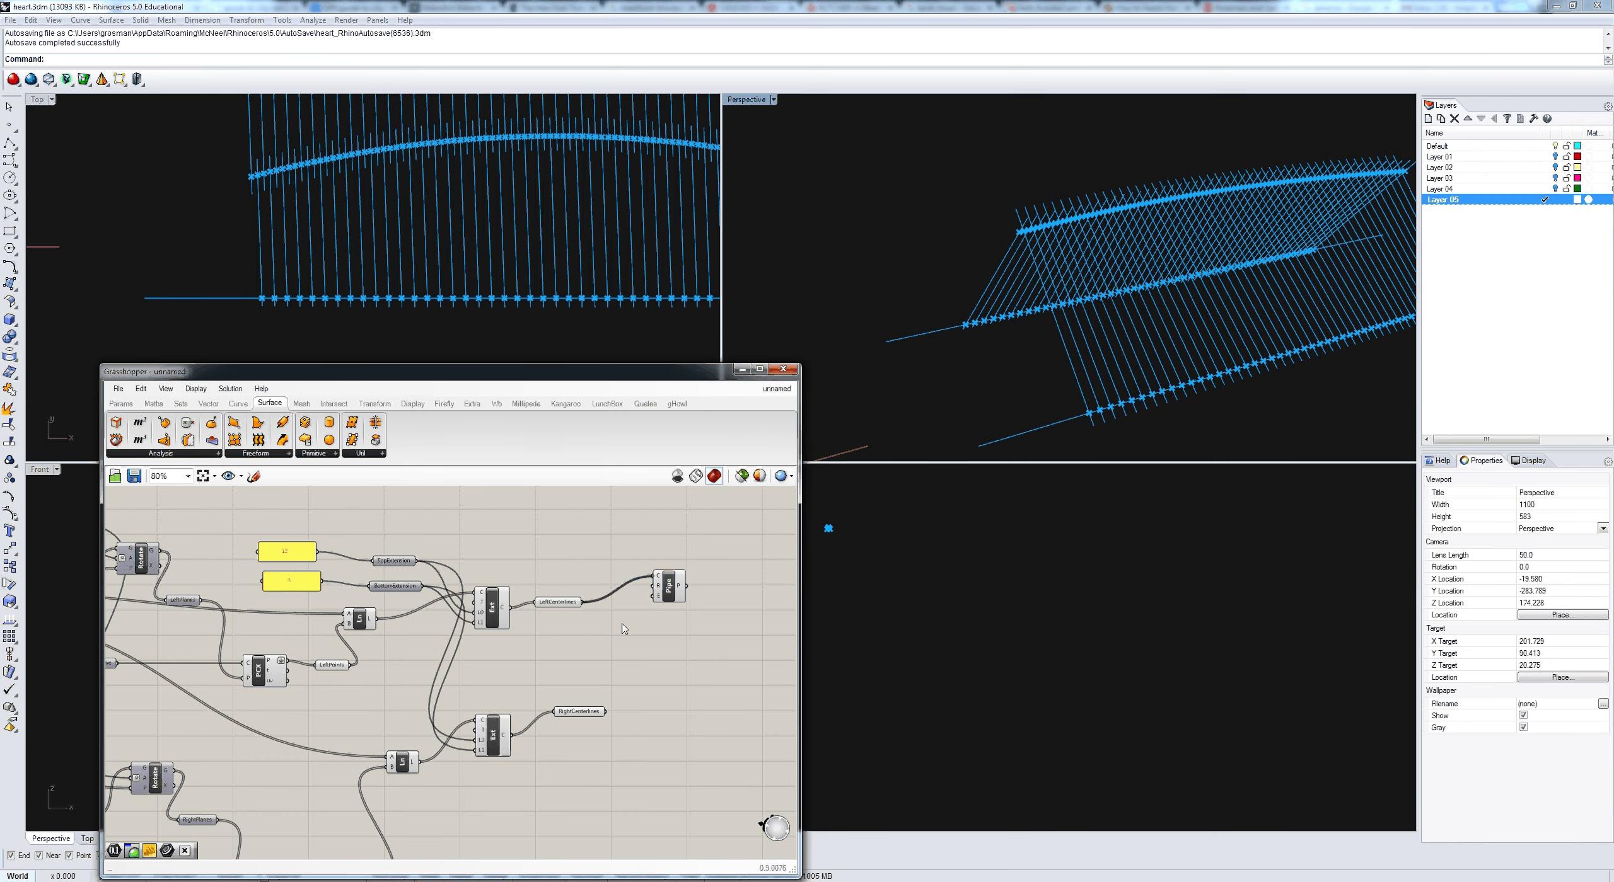
Step: Duplicate the Diameter parameter from the start of the definition and place the copy near the Pipe component
{"action": "right_click_drag", "start_coordinate": [608, 610], "coordinate": [607, 637]}
{"action": "scroll", "coordinate": [609, 641], "scroll_direction": "down", "scroll_amount": 3}
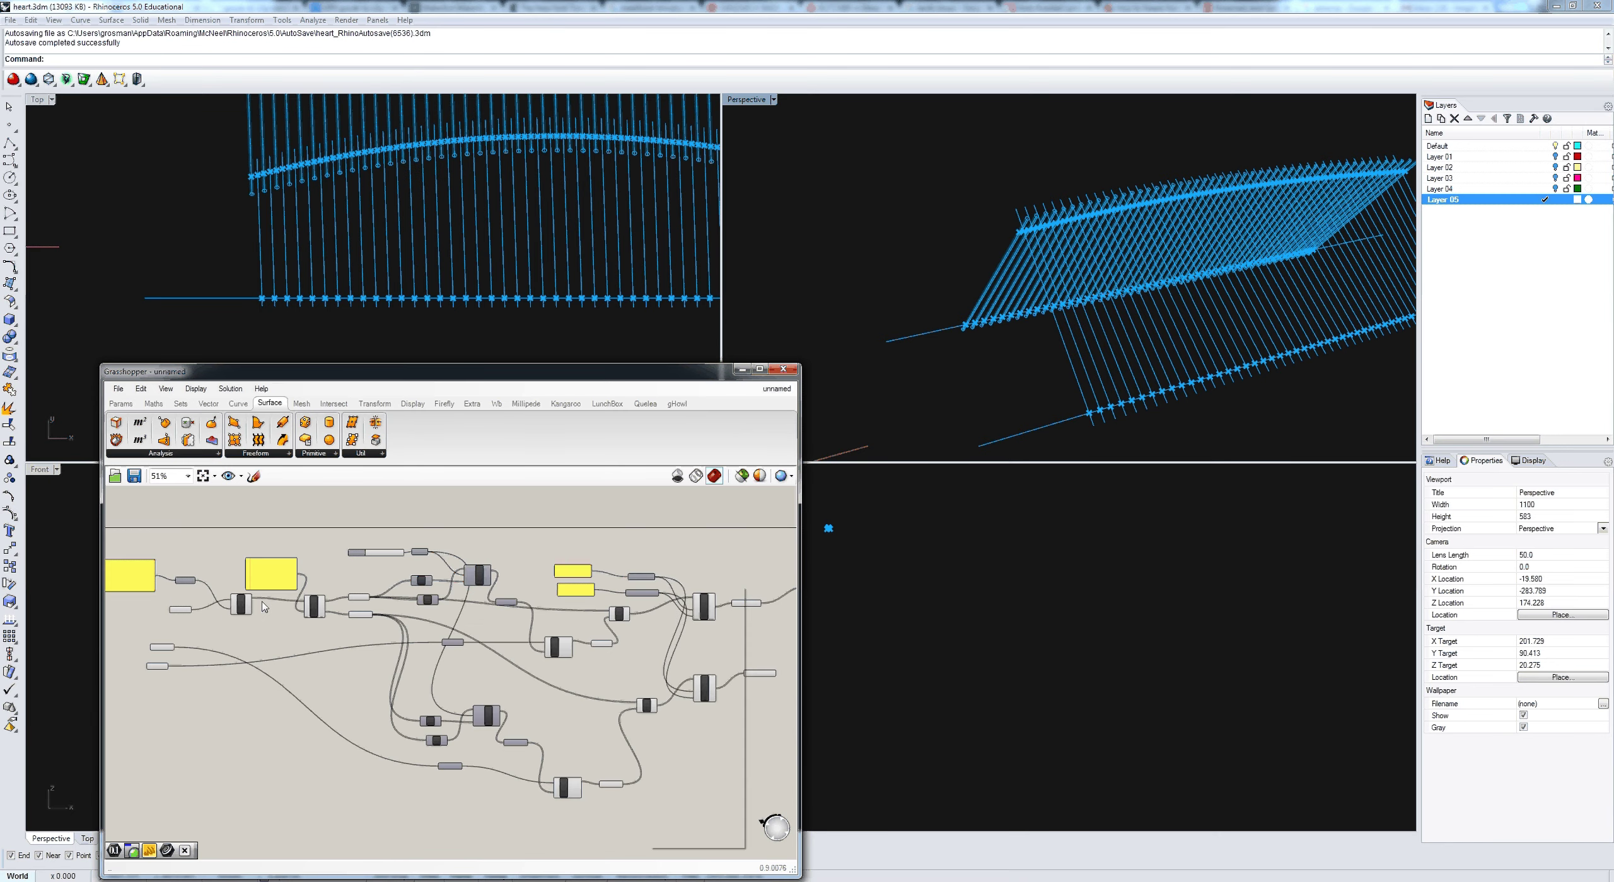
{"action": "scroll", "coordinate": [264, 607], "scroll_direction": "up", "scroll_amount": 3}
{"action": "left_click", "coordinate": [324, 576]}
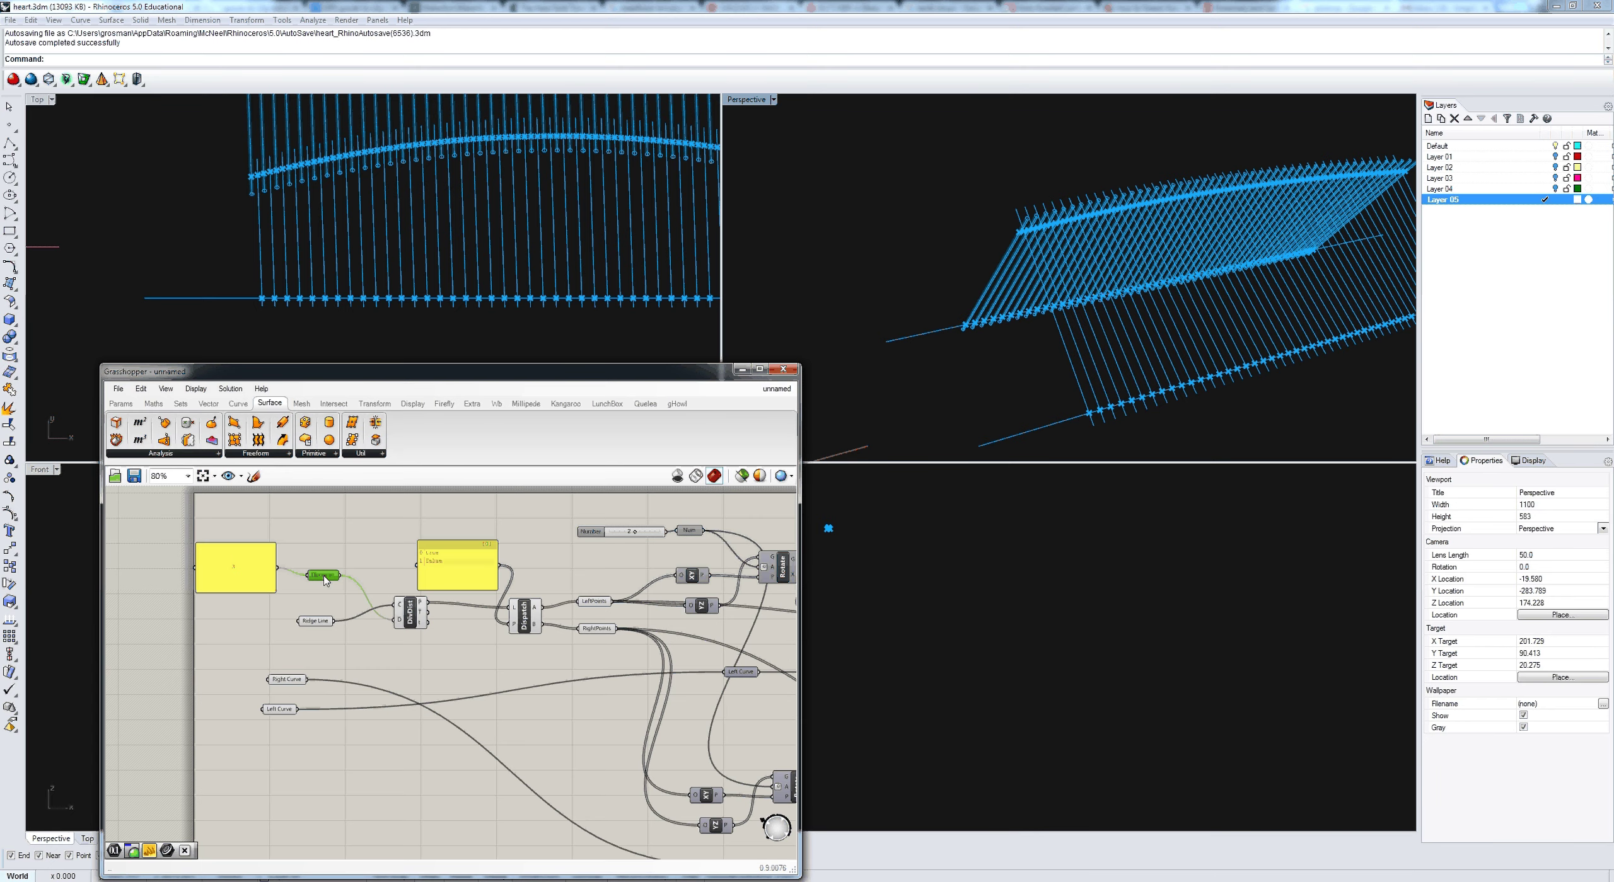
{"action": "key", "text": "ctrl+v"}
{"action": "left_click_drag", "start_coordinate": [328, 581], "coordinate": [348, 534]}
{"action": "right_click_drag", "start_coordinate": [350, 542], "coordinate": [255, 569]}
{"action": "scroll", "coordinate": [255, 570], "scroll_direction": "down", "scroll_amount": 2}
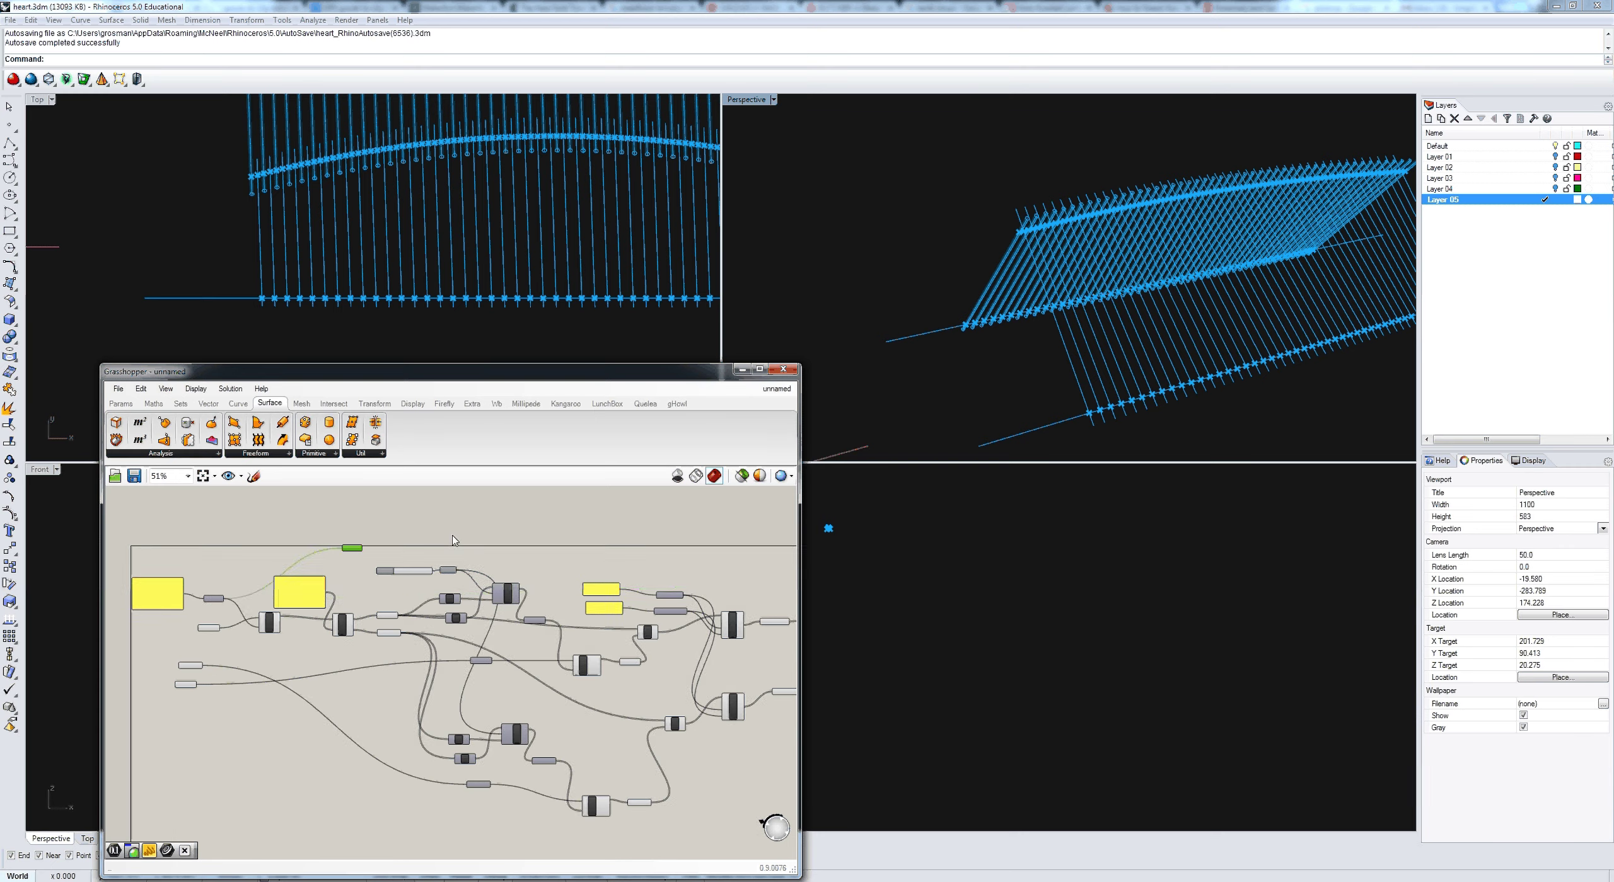
{"action": "left_click_drag", "start_coordinate": [349, 548], "coordinate": [760, 589]}
{"action": "scroll", "coordinate": [585, 600], "scroll_direction": "up", "scroll_amount": 3}
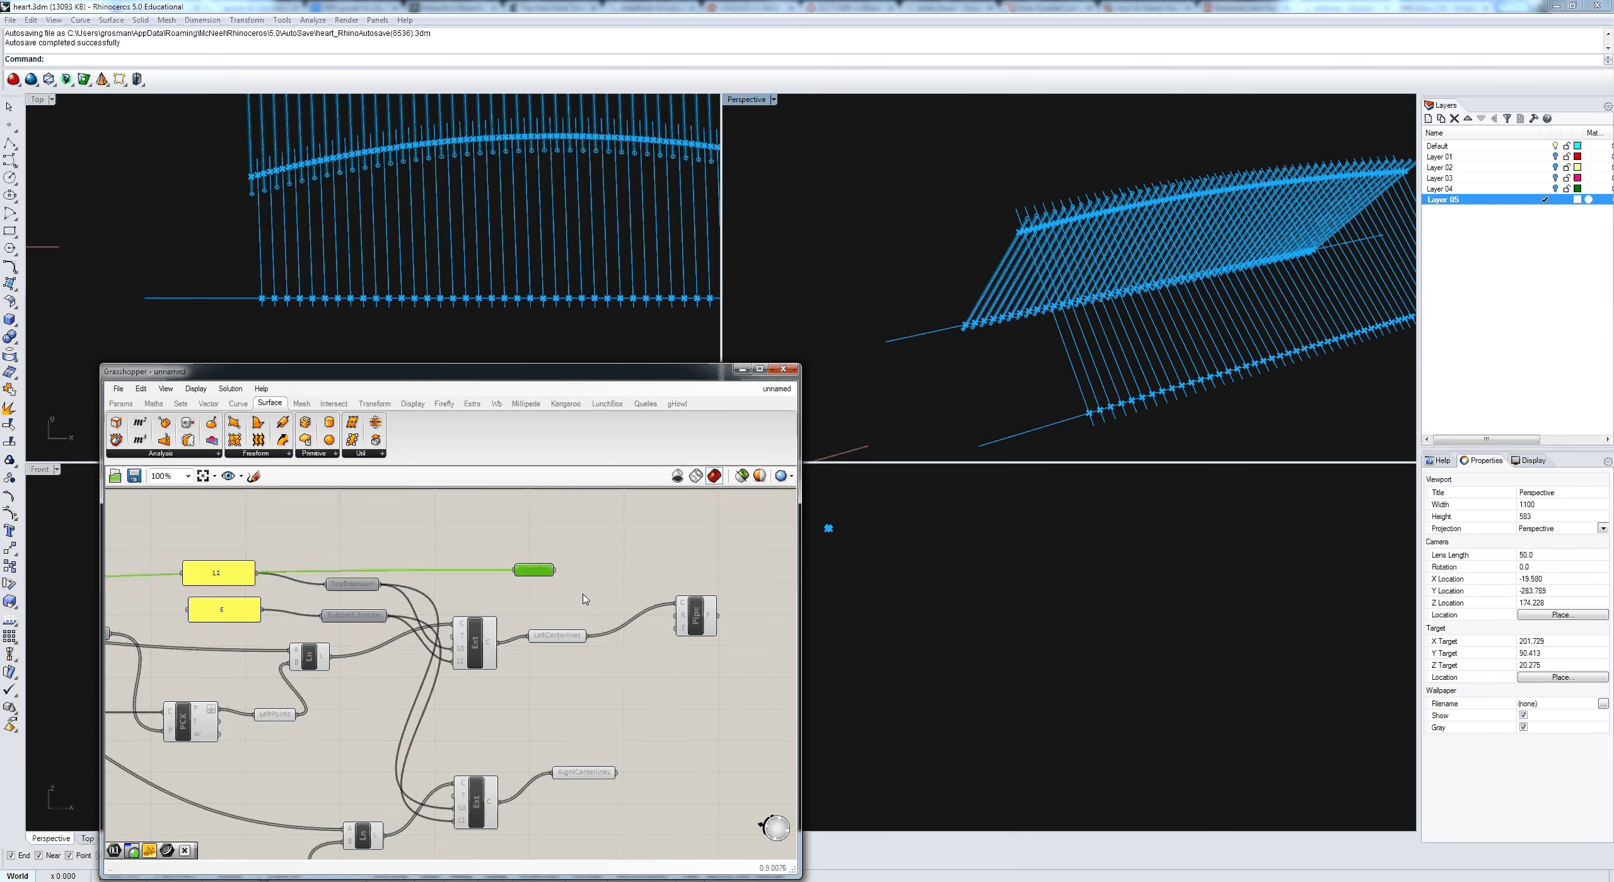
{"action": "left_click_drag", "start_coordinate": [585, 600], "coordinate": [630, 614]}
Step: Set the expression x/2 on the Pipe component's radius input
{"action": "scroll", "coordinate": [680, 615], "scroll_direction": "up", "scroll_amount": 2}
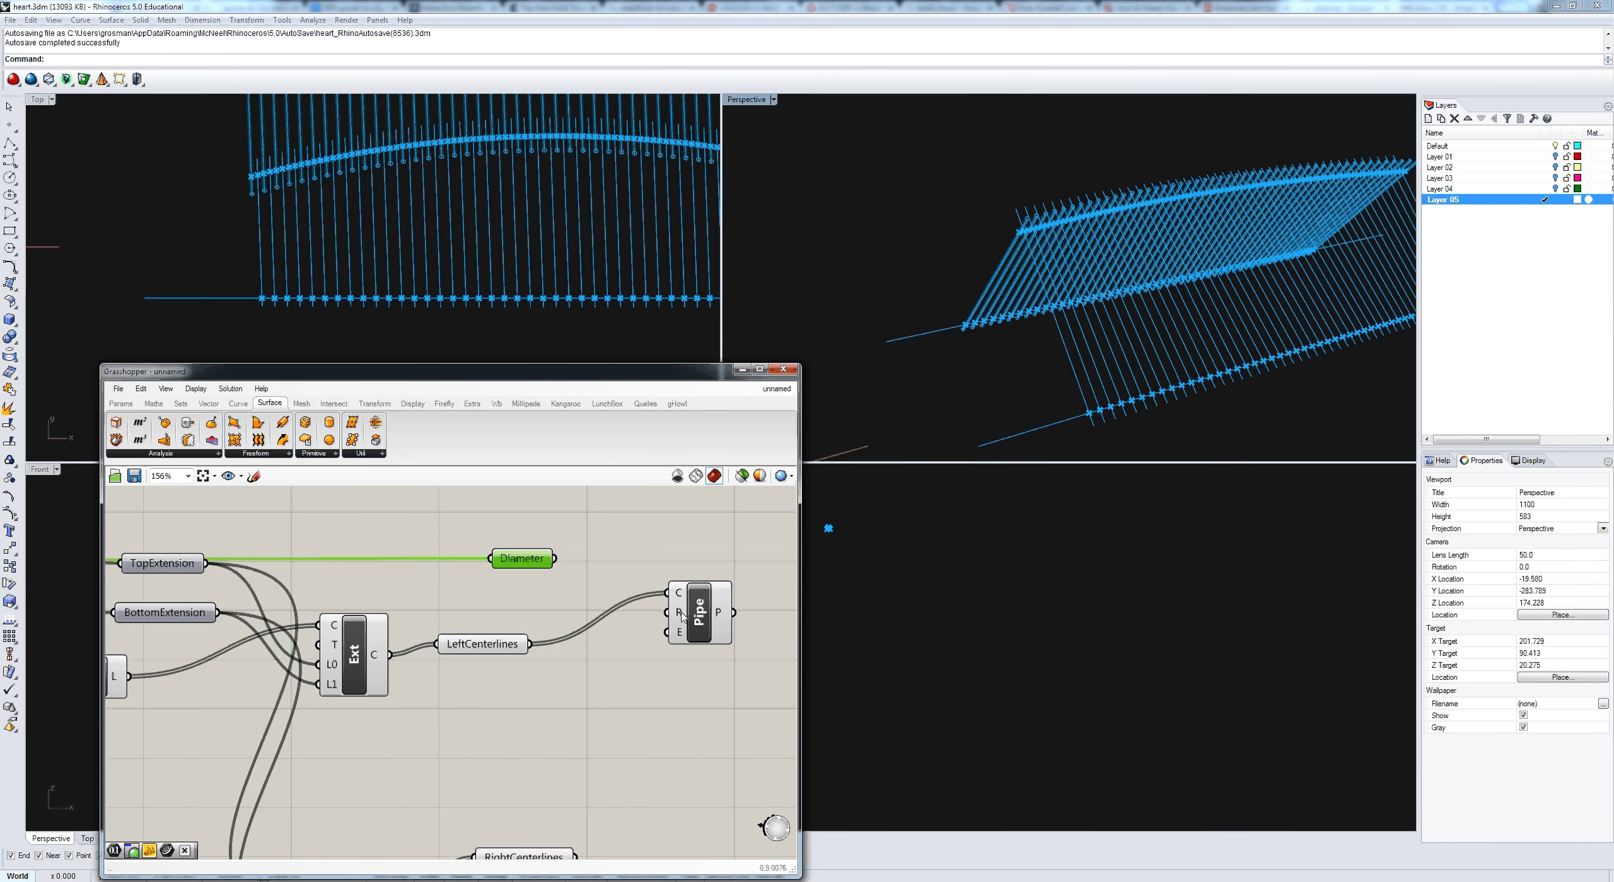
{"action": "right_click", "coordinate": [681, 617]}
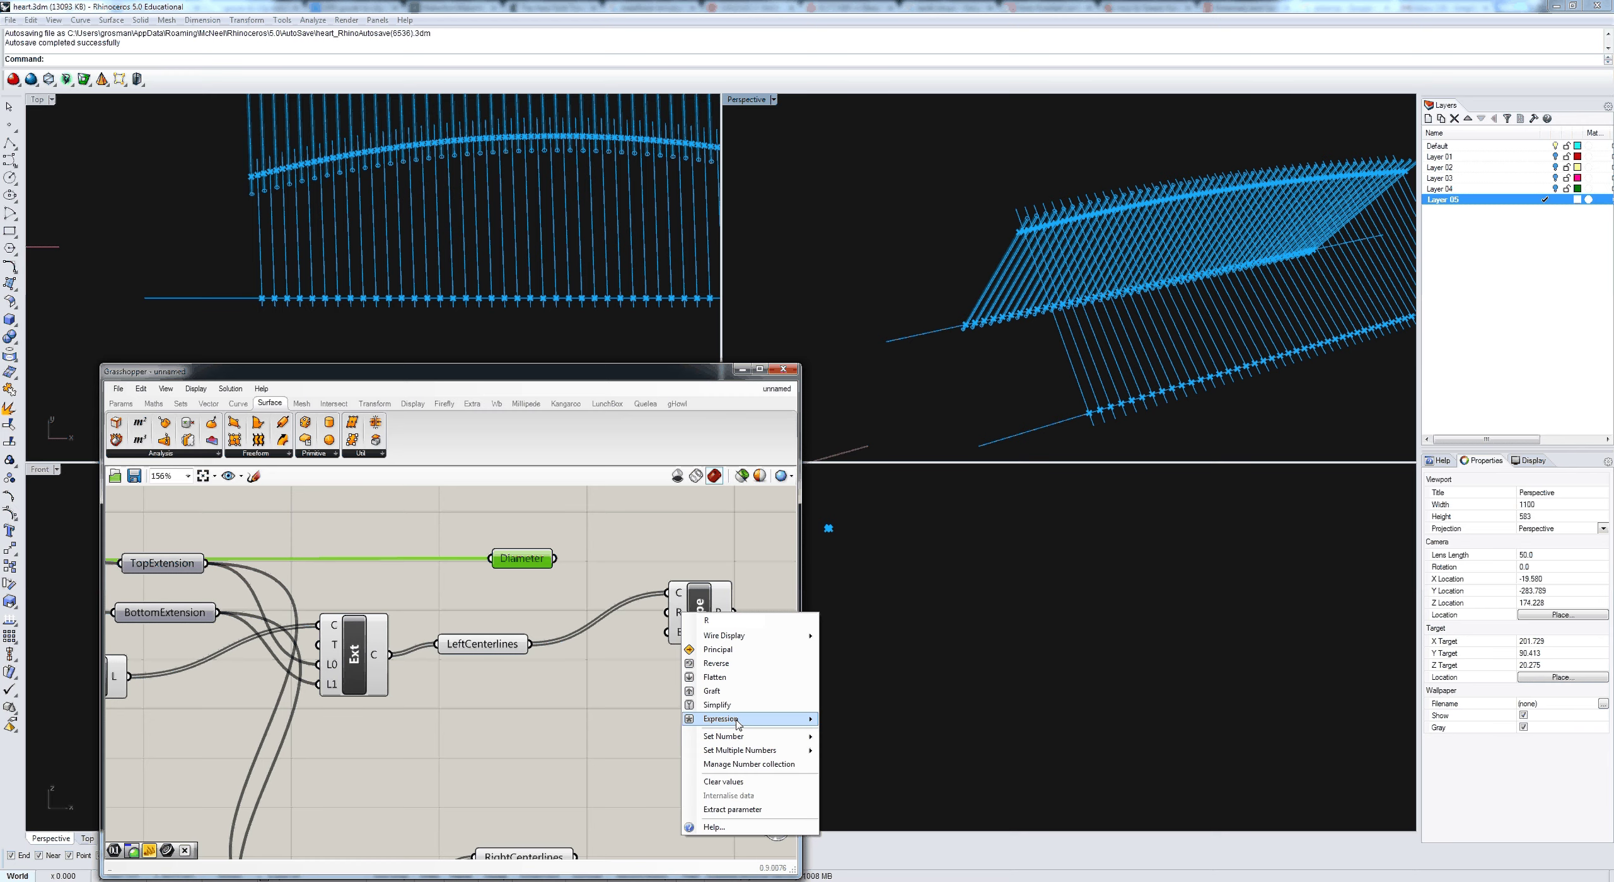
{"action": "mouse_move", "coordinate": [738, 721]}
{"action": "left_click", "coordinate": [854, 732]}
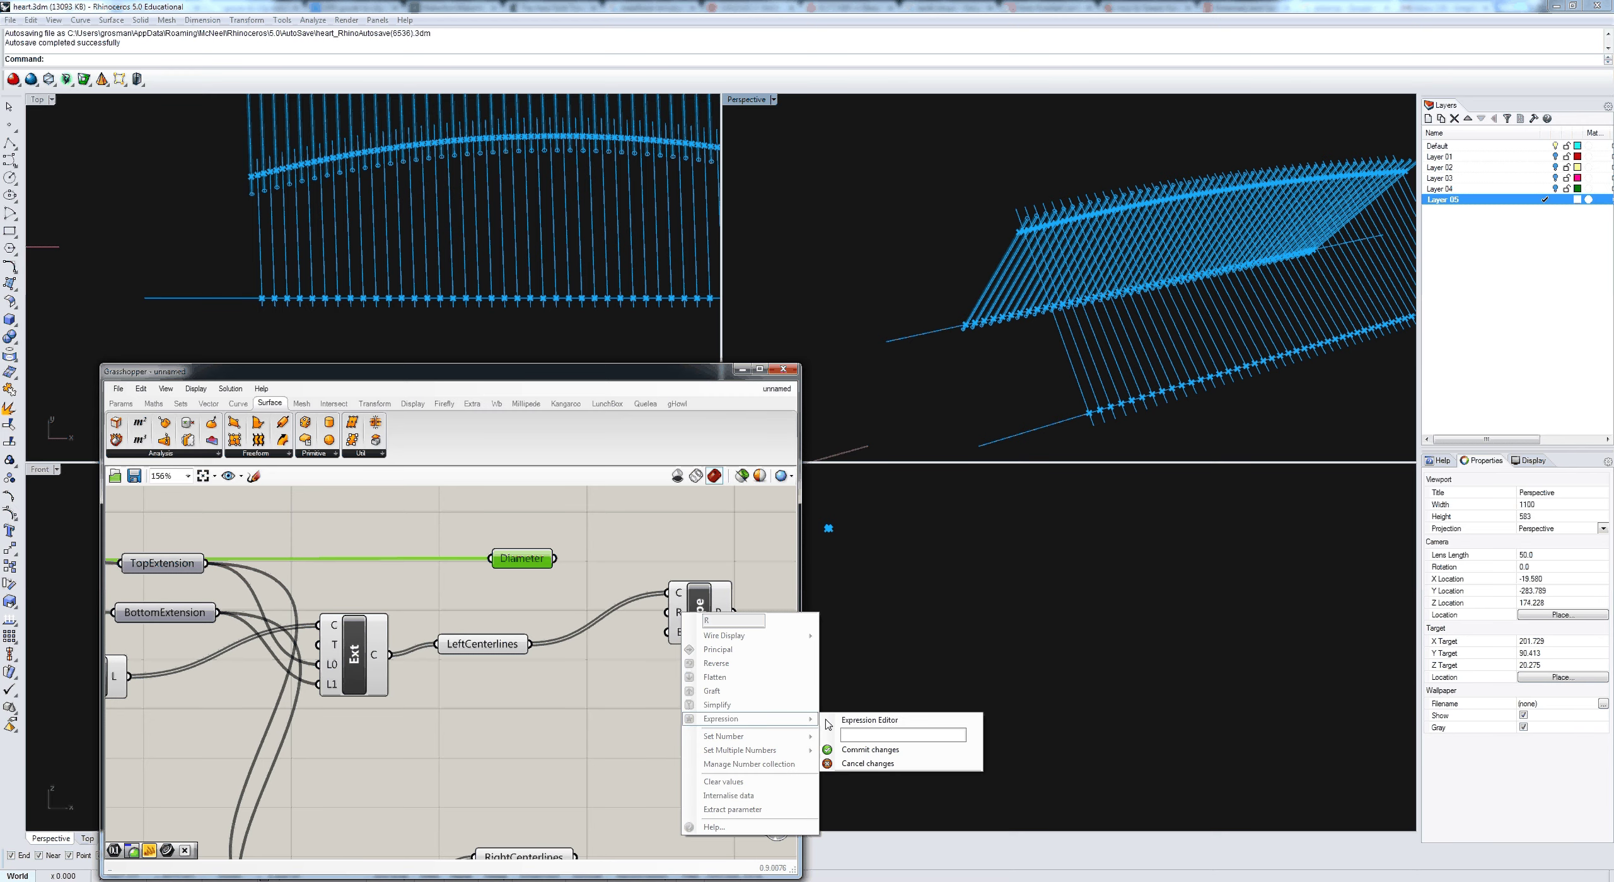
{"action": "type", "text": "x/2"}
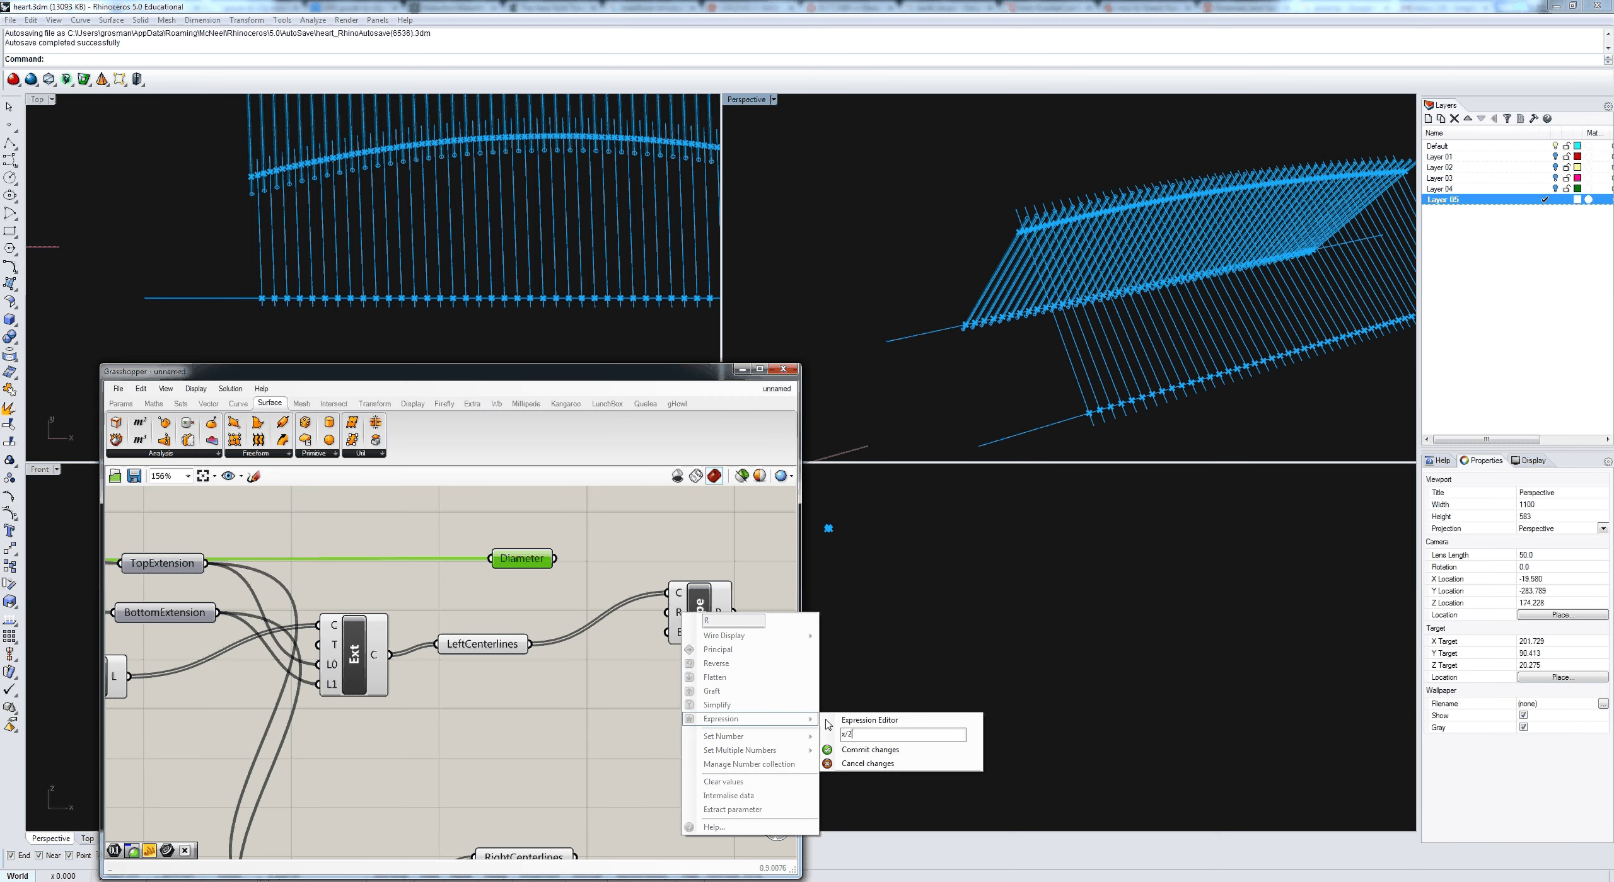
{"action": "left_click", "coordinate": [872, 750]}
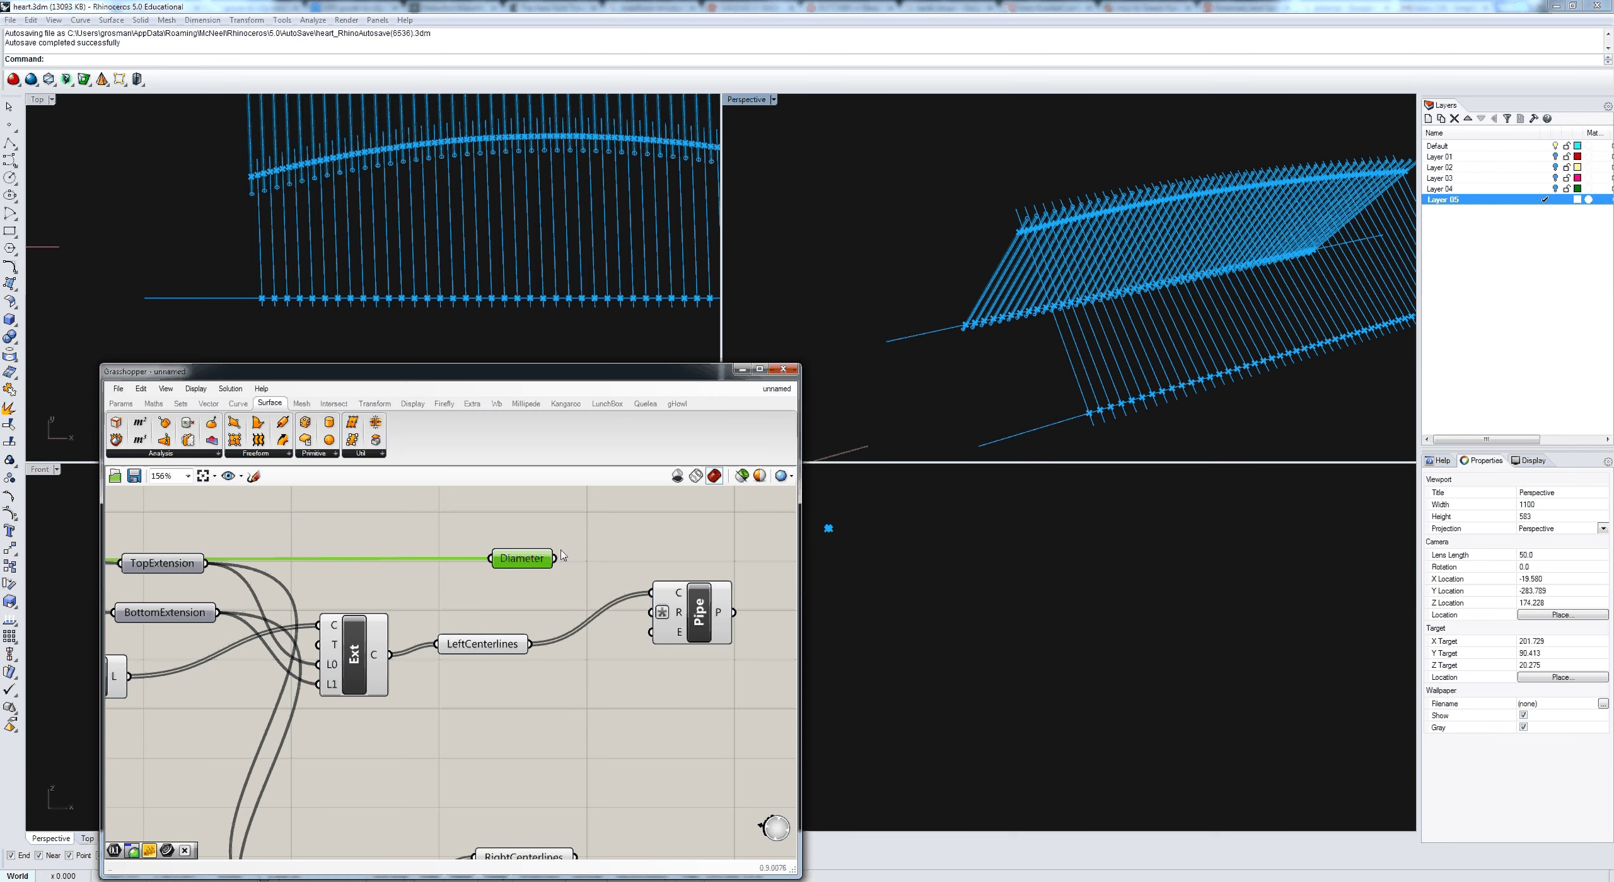
Step: Wire Diameter into the Pipe's radius input, and duplicate the Pipe below with RightCenterlines as the copy's curve input
{"action": "left_click_drag", "start_coordinate": [556, 558], "coordinate": [651, 613]}
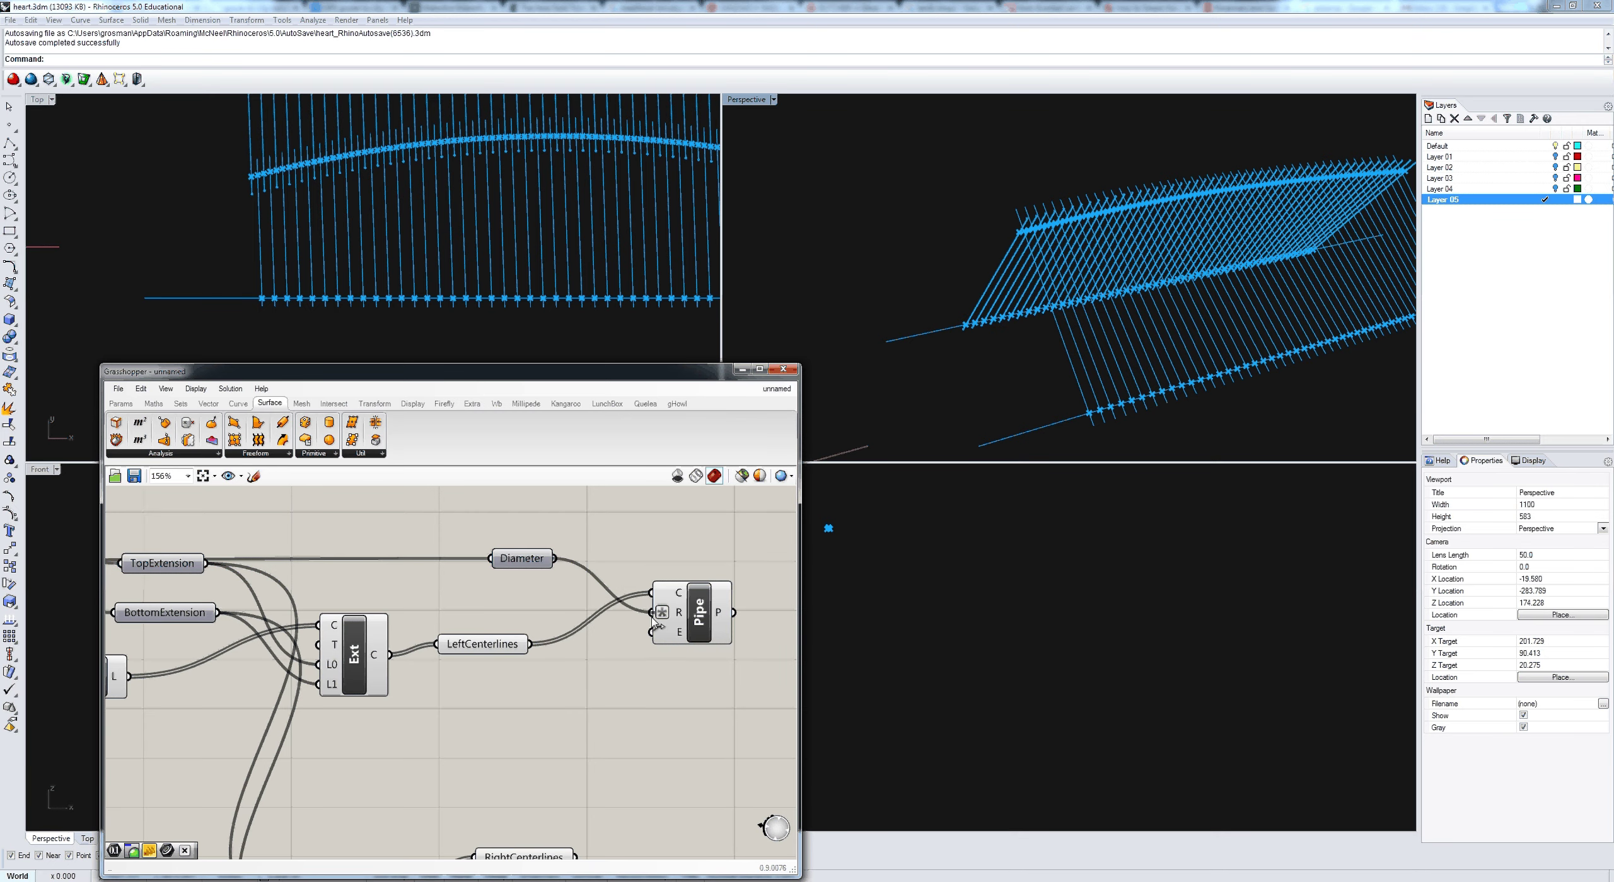
{"action": "right_click_drag", "start_coordinate": [652, 687], "coordinate": [533, 641]}
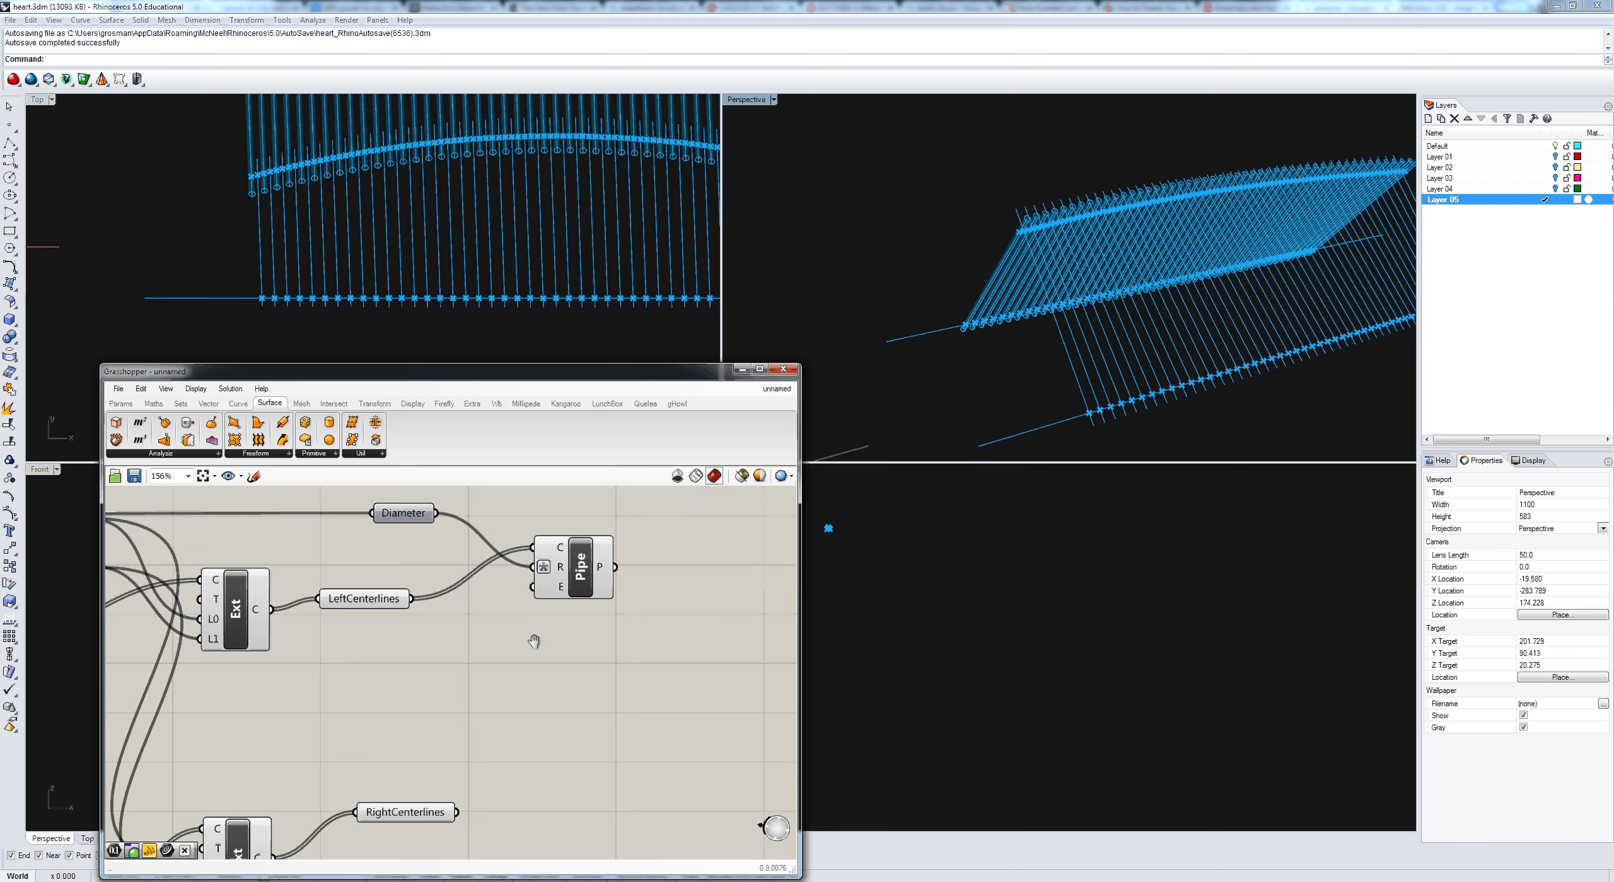
{"action": "left_click", "coordinate": [590, 597]}
{"action": "key", "text": "ctrl+v"}
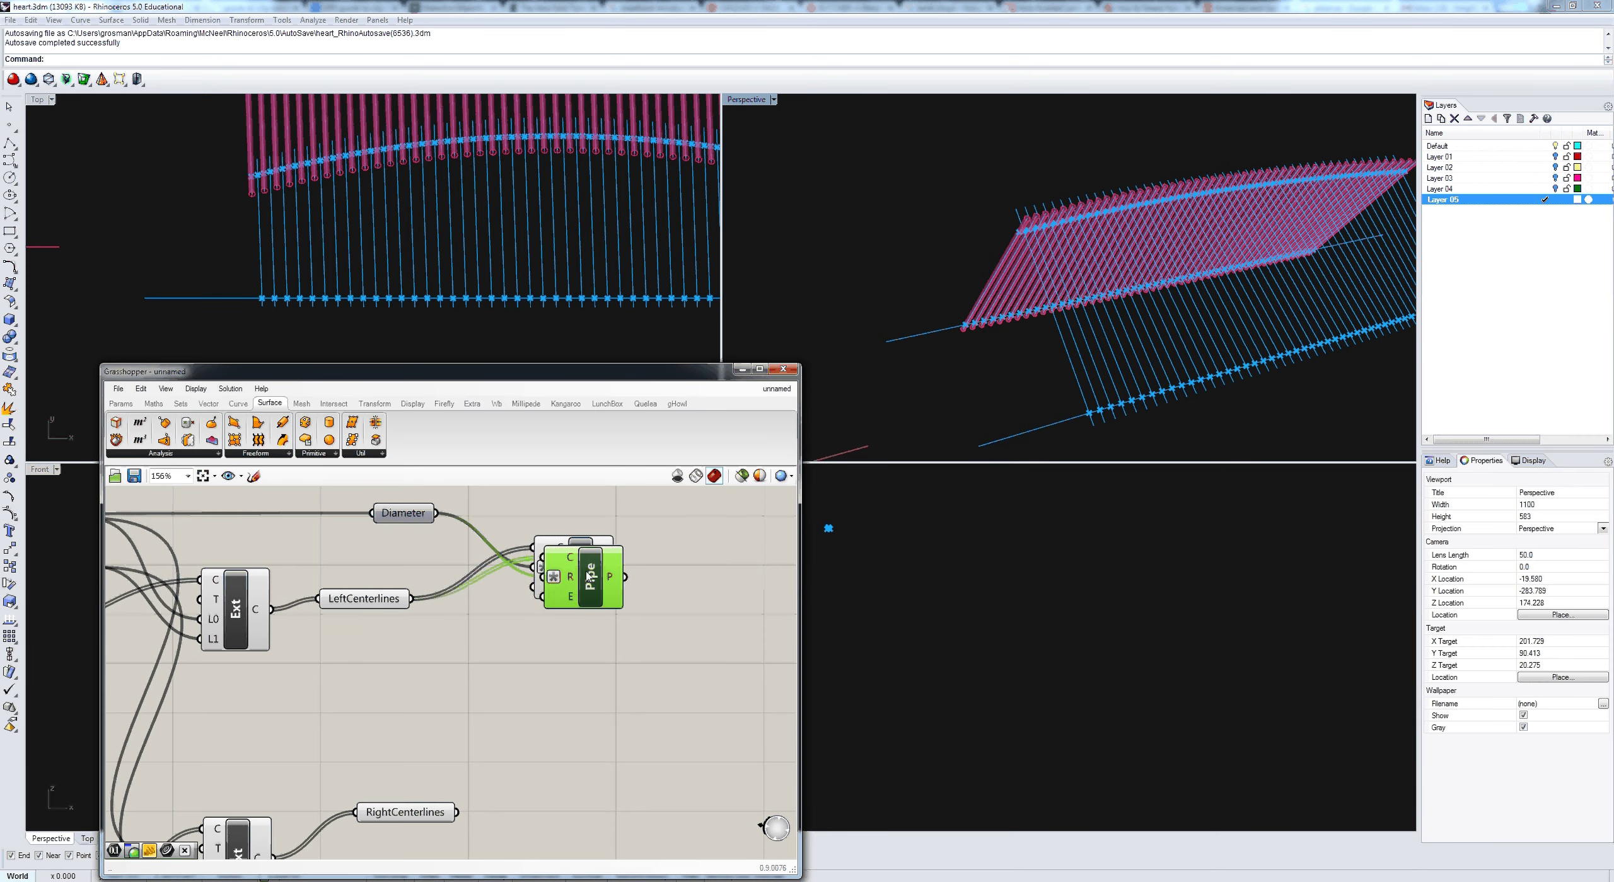
{"action": "left_click_drag", "start_coordinate": [589, 576], "coordinate": [591, 772]}
{"action": "left_click_drag", "start_coordinate": [457, 812], "coordinate": [543, 754]}
{"action": "left_click", "coordinate": [666, 672]}
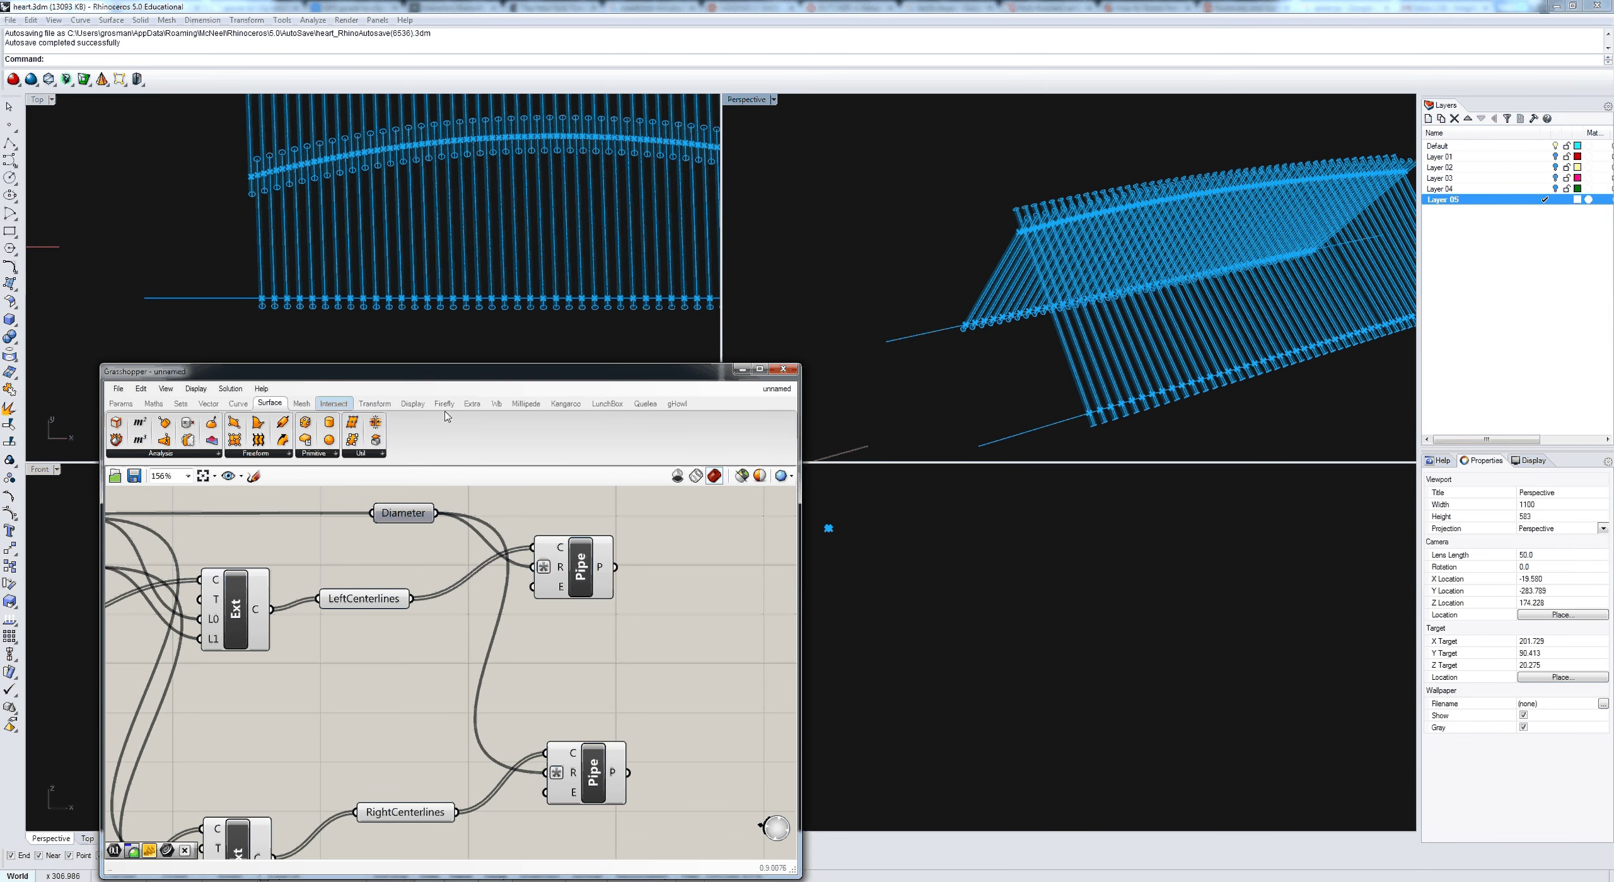
Step: Add a Custom Preview component beside the LeftCenterlines Pipe
{"action": "left_click", "coordinate": [413, 404]}
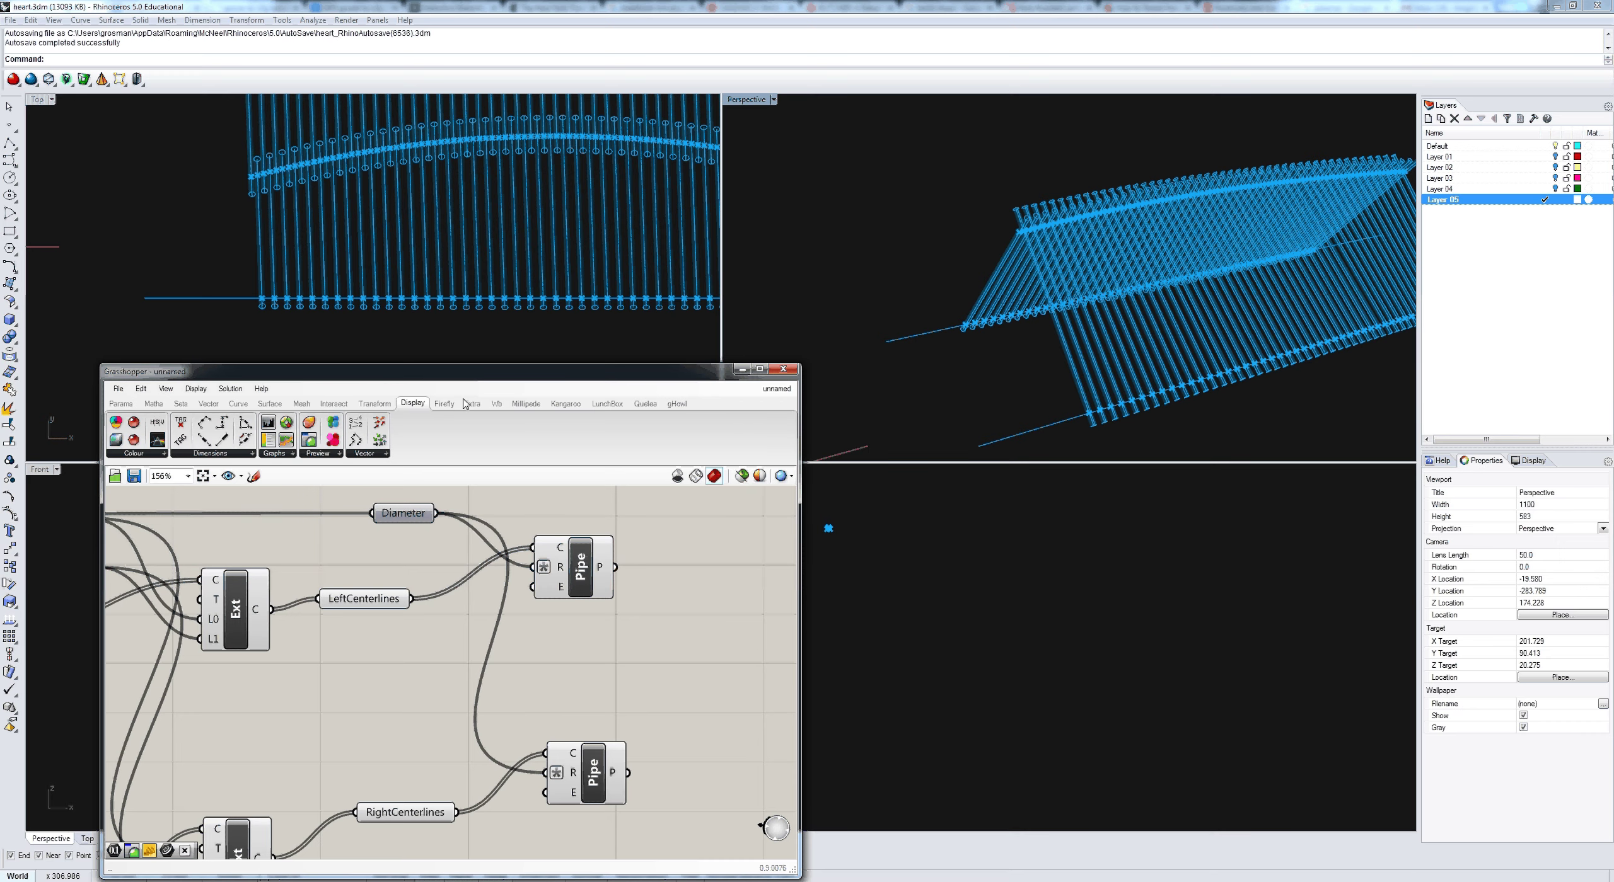
{"action": "left_click", "coordinate": [319, 456]}
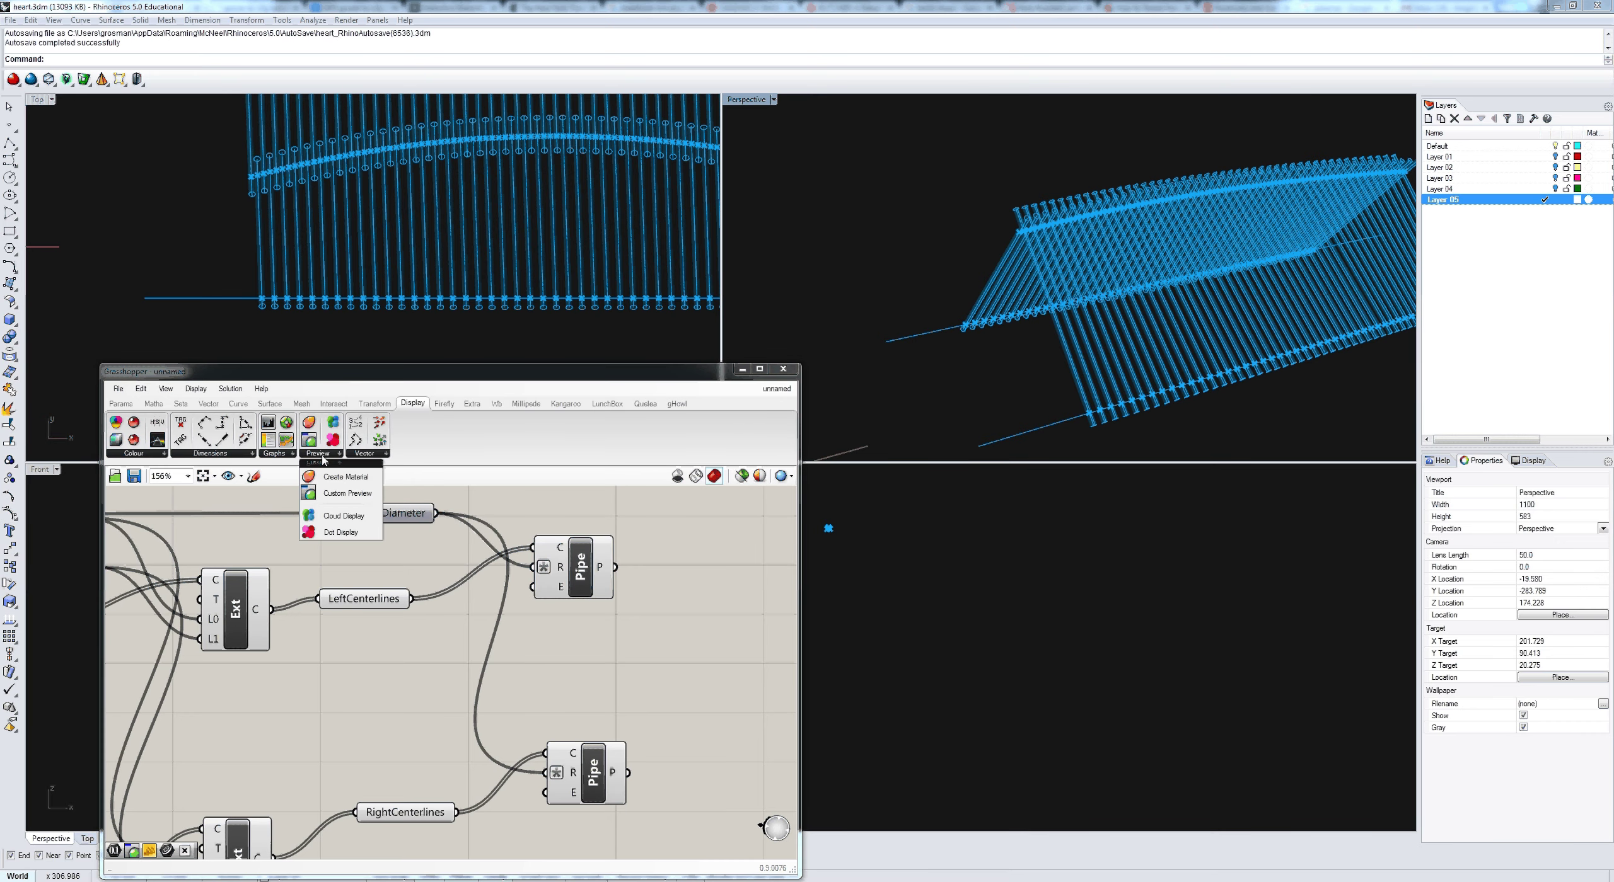
{"action": "left_click_drag", "start_coordinate": [341, 527], "coordinate": [745, 584]}
Step: Add a Colour Swatch above the left Pipe and connect the swatch to the preview's S input and the pipe output to G
{"action": "left_click", "coordinate": [121, 403]}
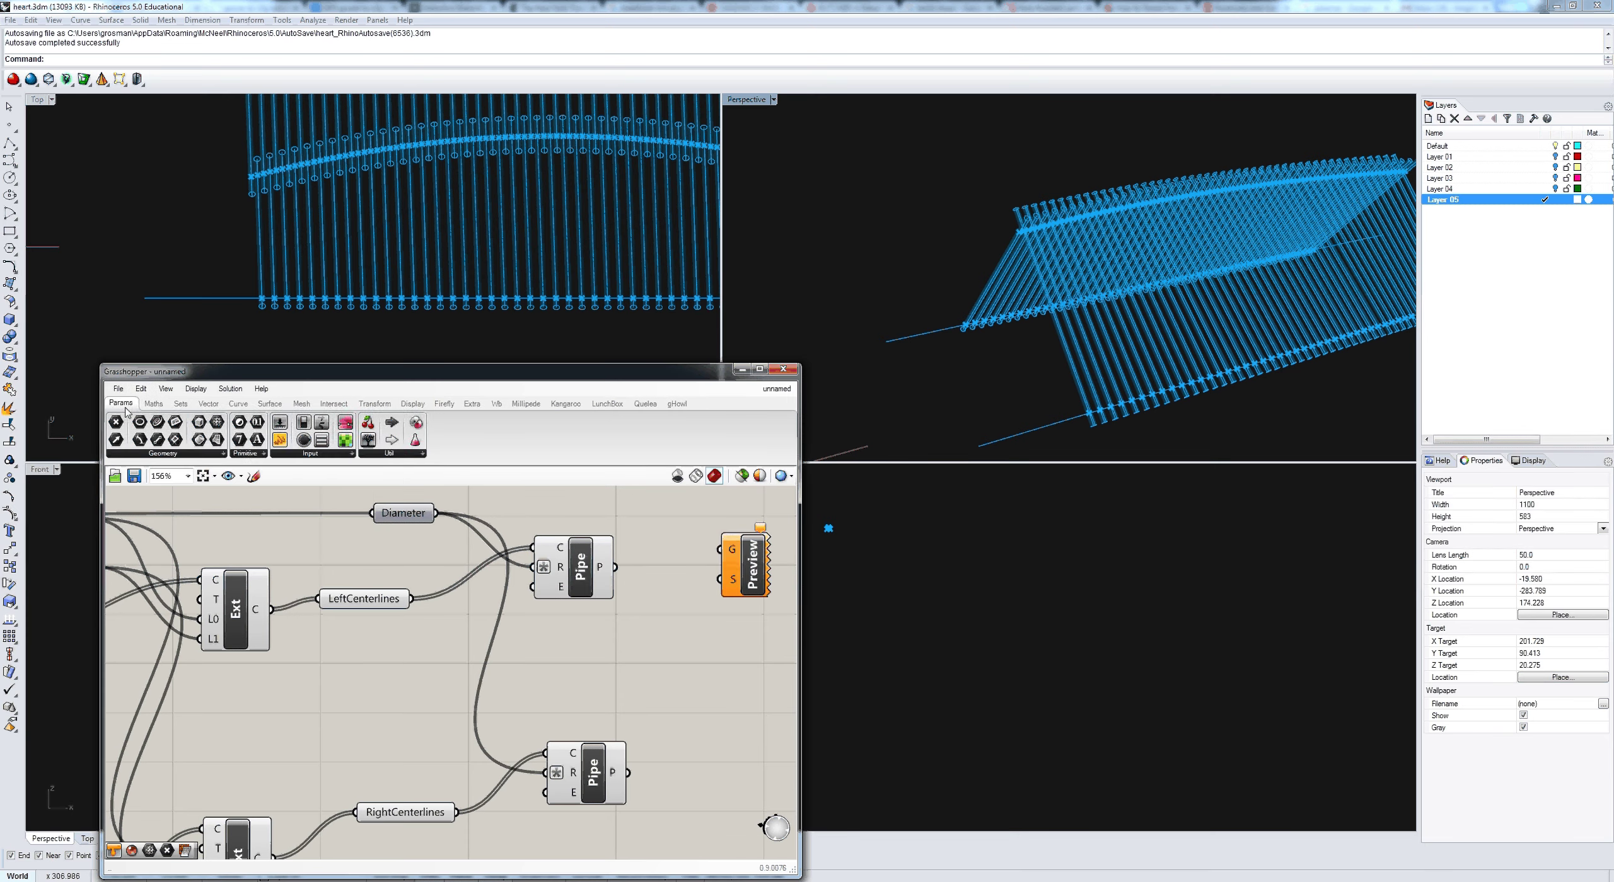
{"action": "left_click", "coordinate": [316, 454]}
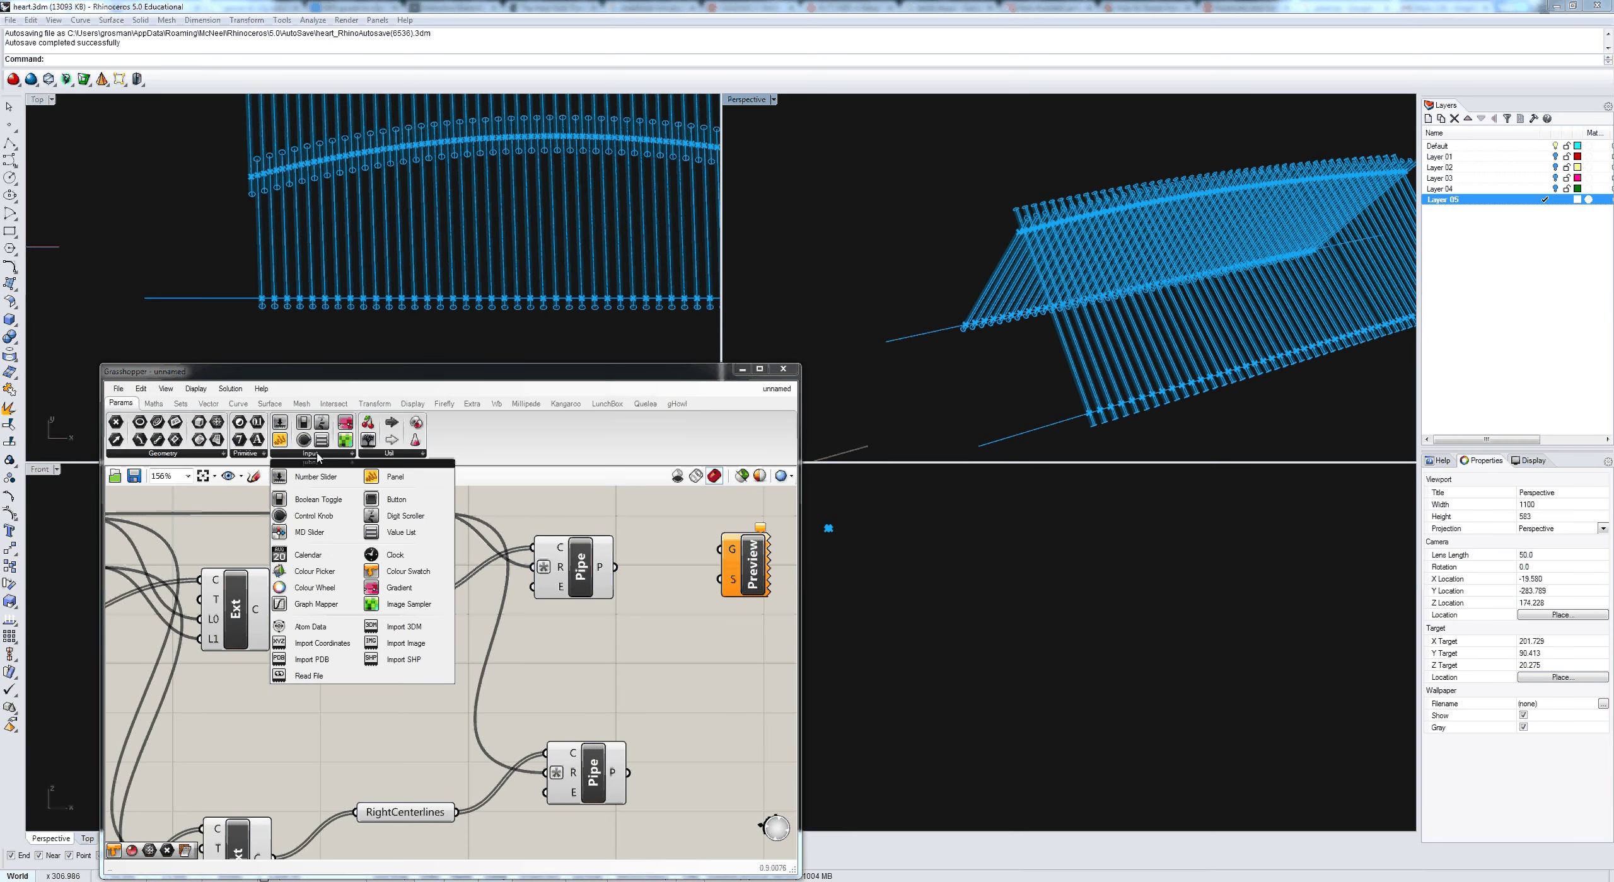
{"action": "left_click", "coordinate": [402, 573]}
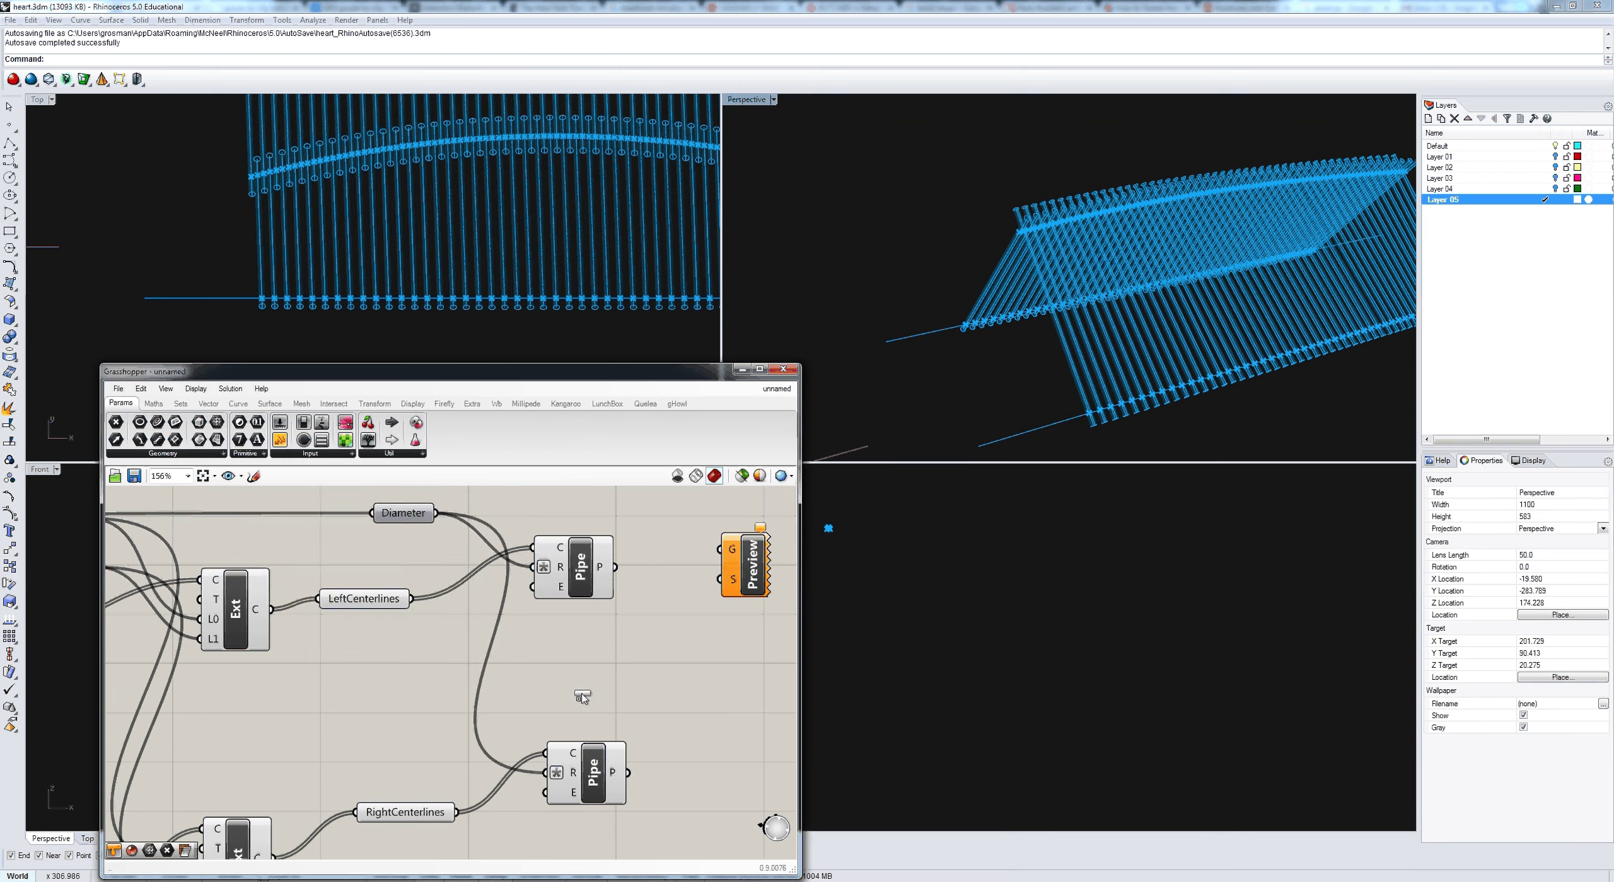
{"action": "right_click_drag", "start_coordinate": [582, 694], "coordinate": [592, 791]}
{"action": "left_click", "coordinate": [570, 551]}
{"action": "left_click_drag", "start_coordinate": [615, 549], "coordinate": [726, 676]}
{"action": "left_click_drag", "start_coordinate": [624, 663], "coordinate": [733, 646]}
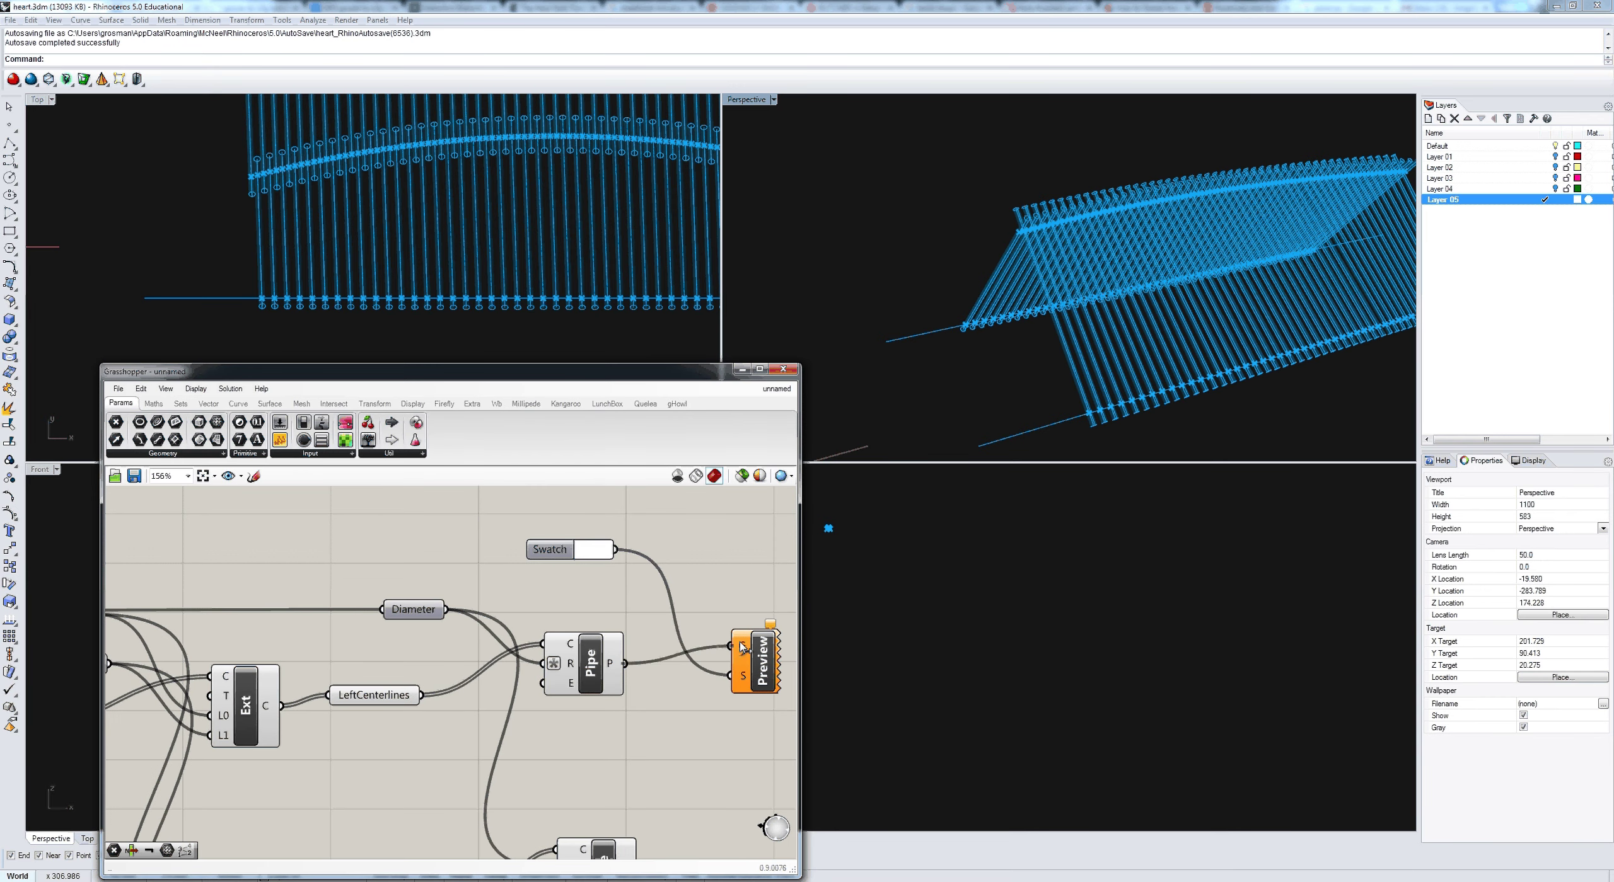
Step: Duplicate the swatch and preview pair next to the RightCenterlines Pipe and feed that Pipe's output into the copied preview's G input
{"action": "scroll", "coordinate": [363, 175], "scroll_direction": "up", "scroll_amount": 2}
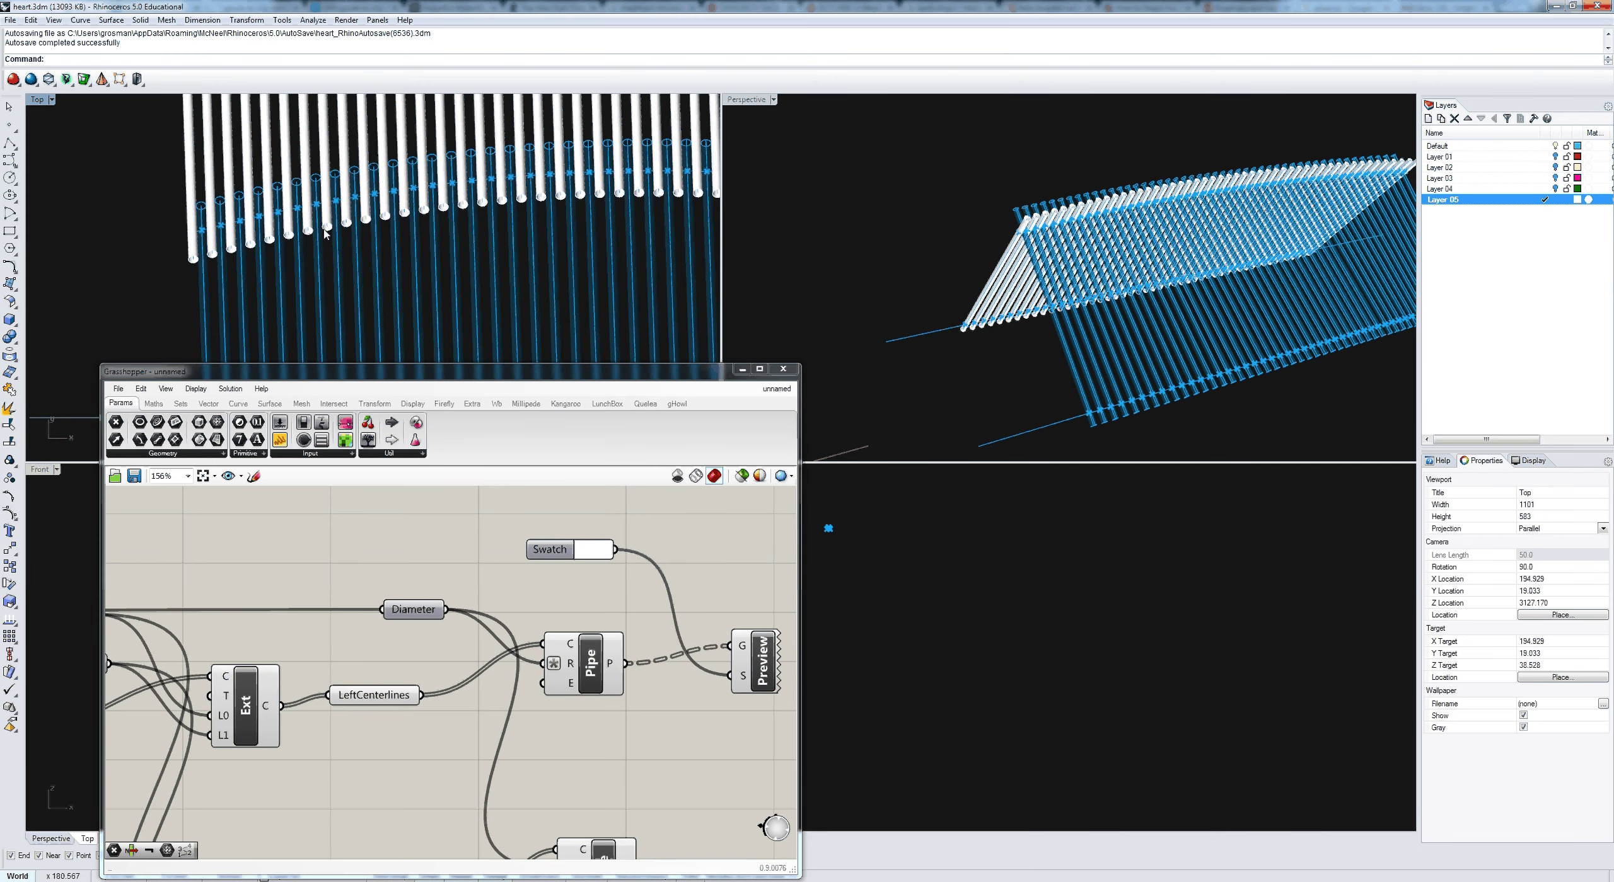
{"action": "scroll", "coordinate": [326, 235], "scroll_direction": "down", "scroll_amount": 4}
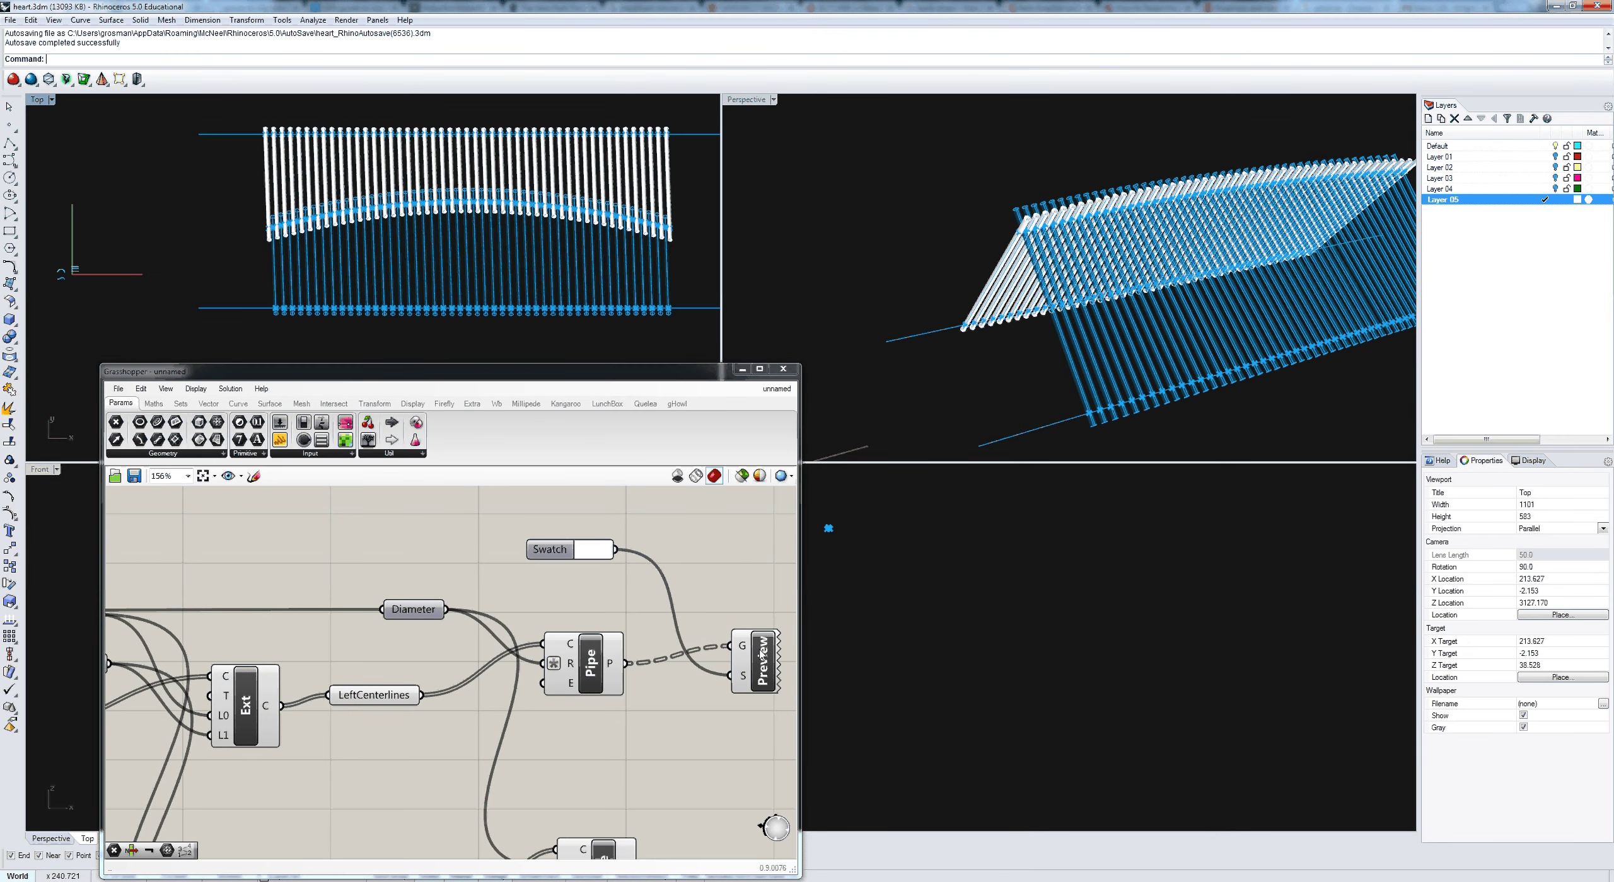
{"action": "right_click_drag", "start_coordinate": [574, 608], "coordinate": [489, 561]}
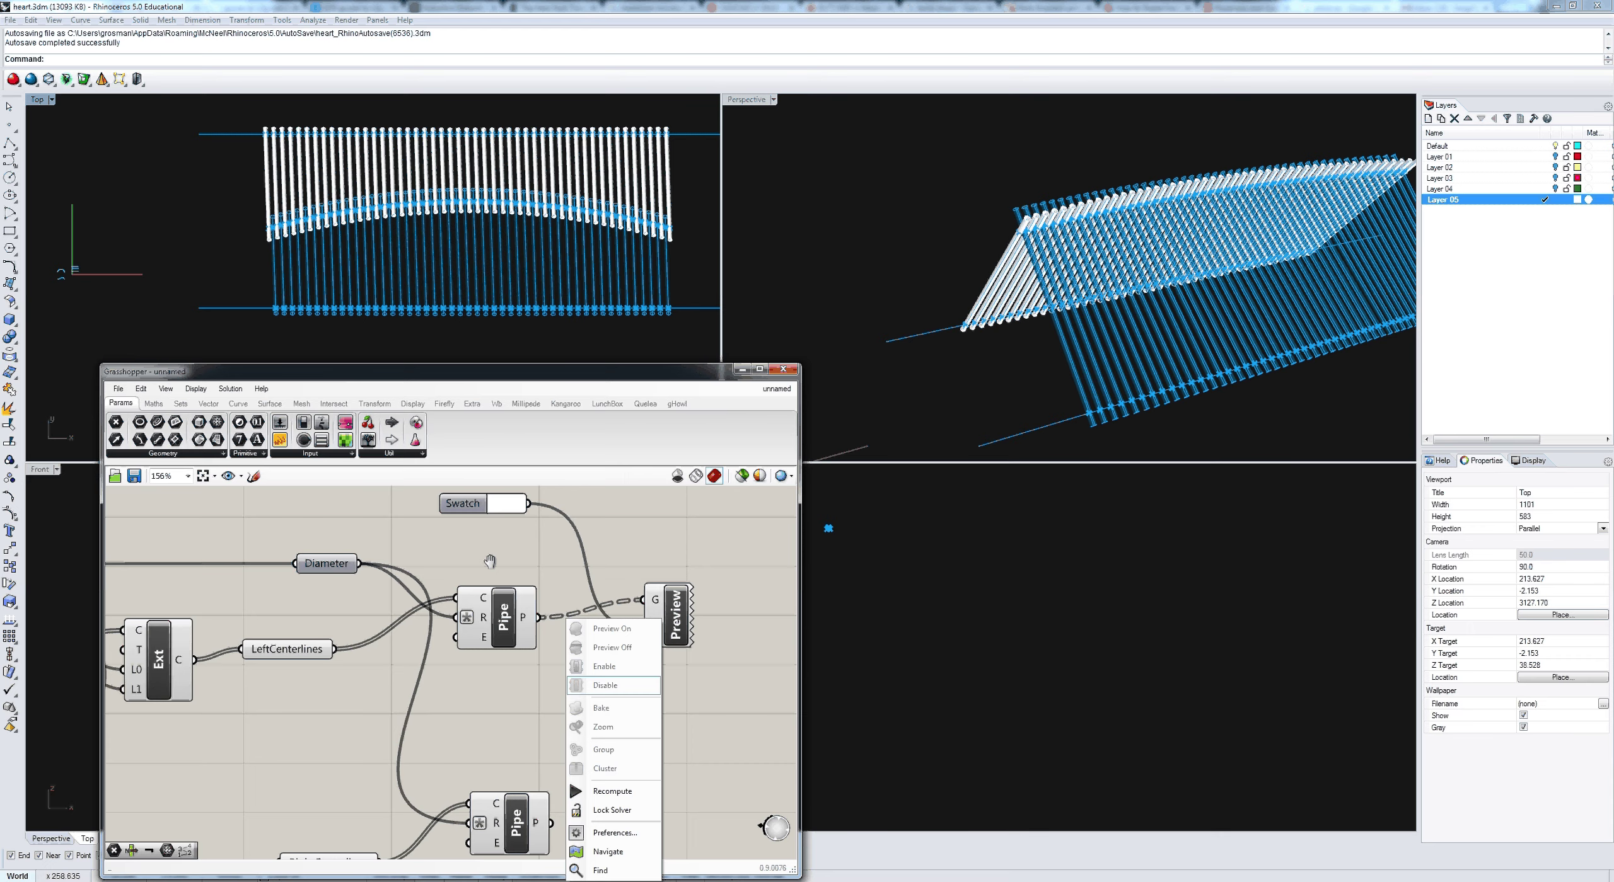
{"action": "left_click", "coordinate": [464, 505]}
{"action": "scroll", "coordinate": [665, 614], "scroll_direction": "down", "scroll_amount": 1}
{"action": "right_click", "coordinate": [646, 606]}
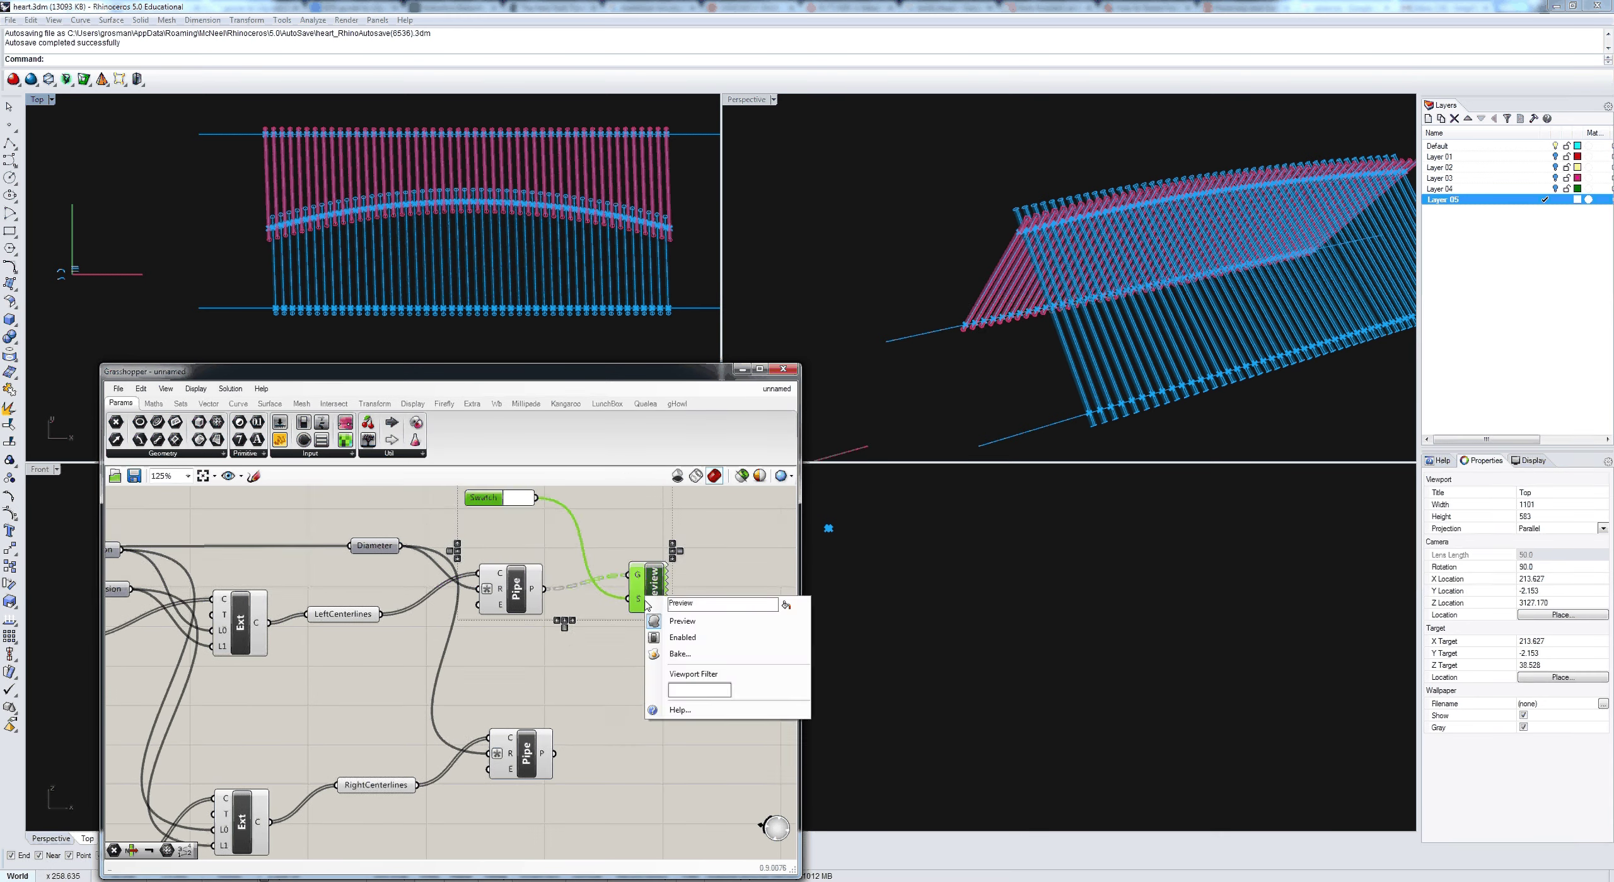
{"action": "left_click_drag", "start_coordinate": [642, 599], "coordinate": [675, 710]}
{"action": "left_click_drag", "start_coordinate": [653, 526], "coordinate": [674, 702]}
{"action": "scroll", "coordinate": [641, 580], "scroll_direction": "down", "scroll_amount": 3}
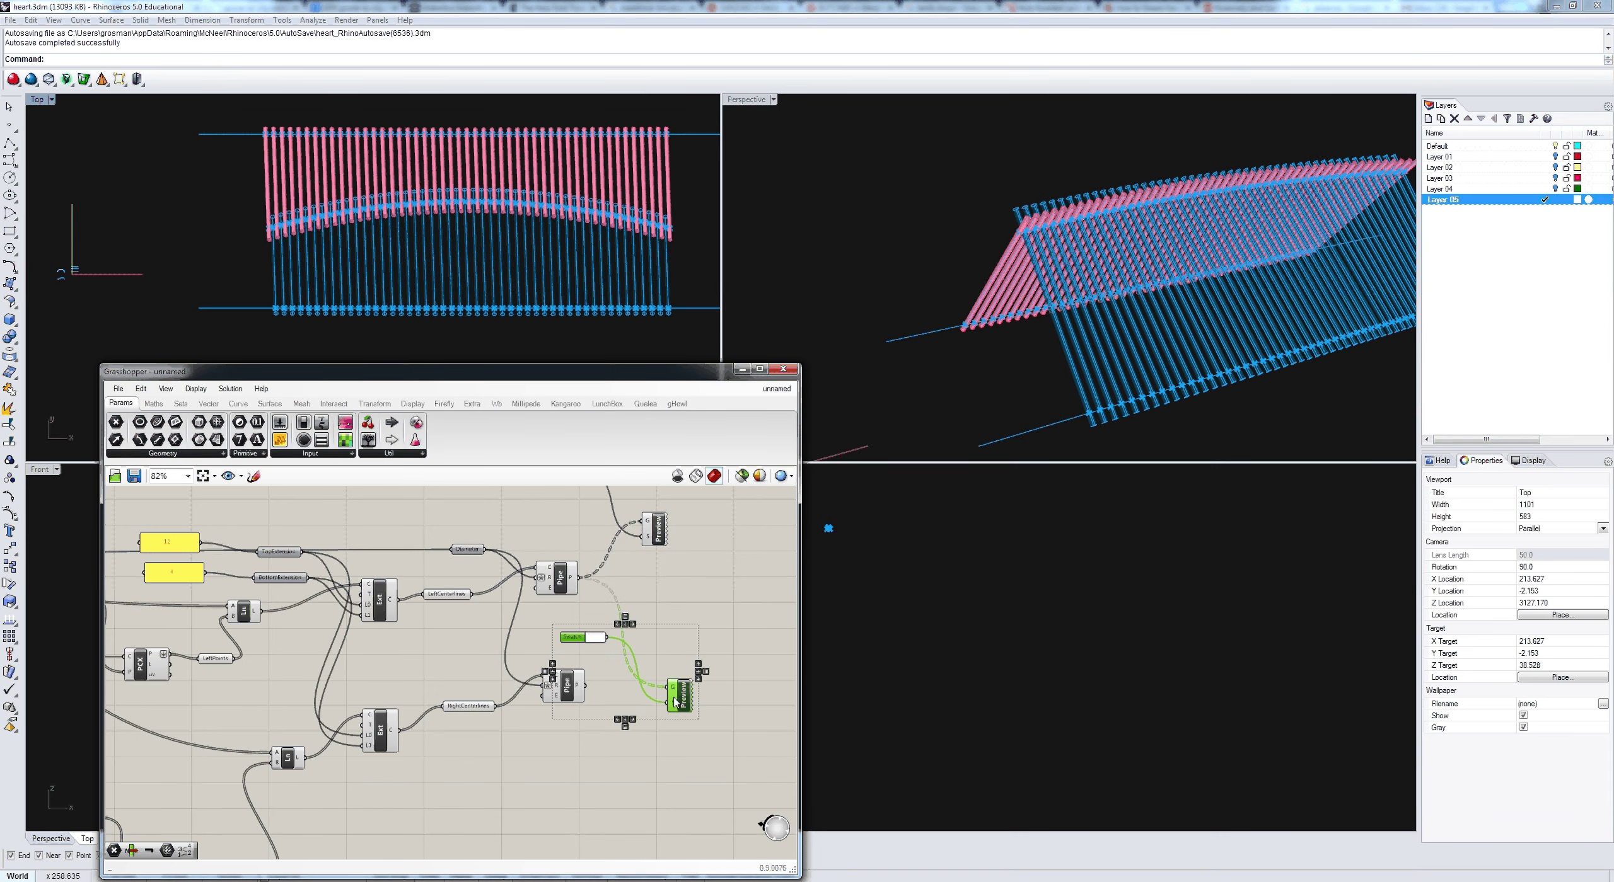
{"action": "scroll", "coordinate": [608, 709], "scroll_direction": "up", "scroll_amount": 3}
{"action": "left_click", "coordinate": [590, 697]}
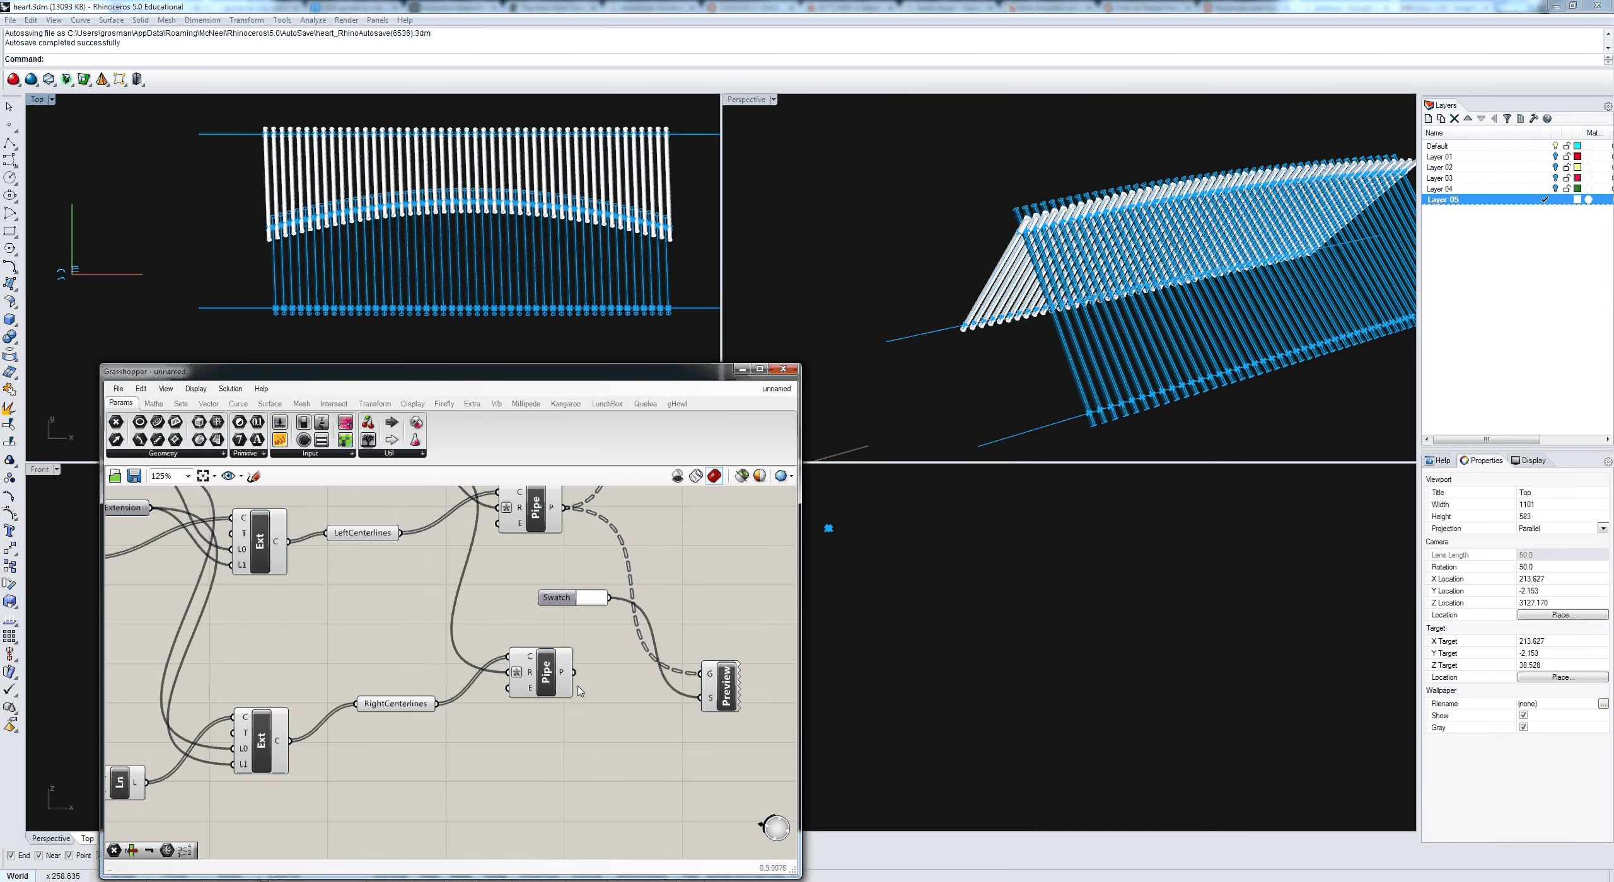
{"action": "left_click_drag", "start_coordinate": [573, 673], "coordinate": [700, 674]}
Step: Set the colour of the right-side pipes' swatch to red
{"action": "left_click", "coordinate": [594, 598]}
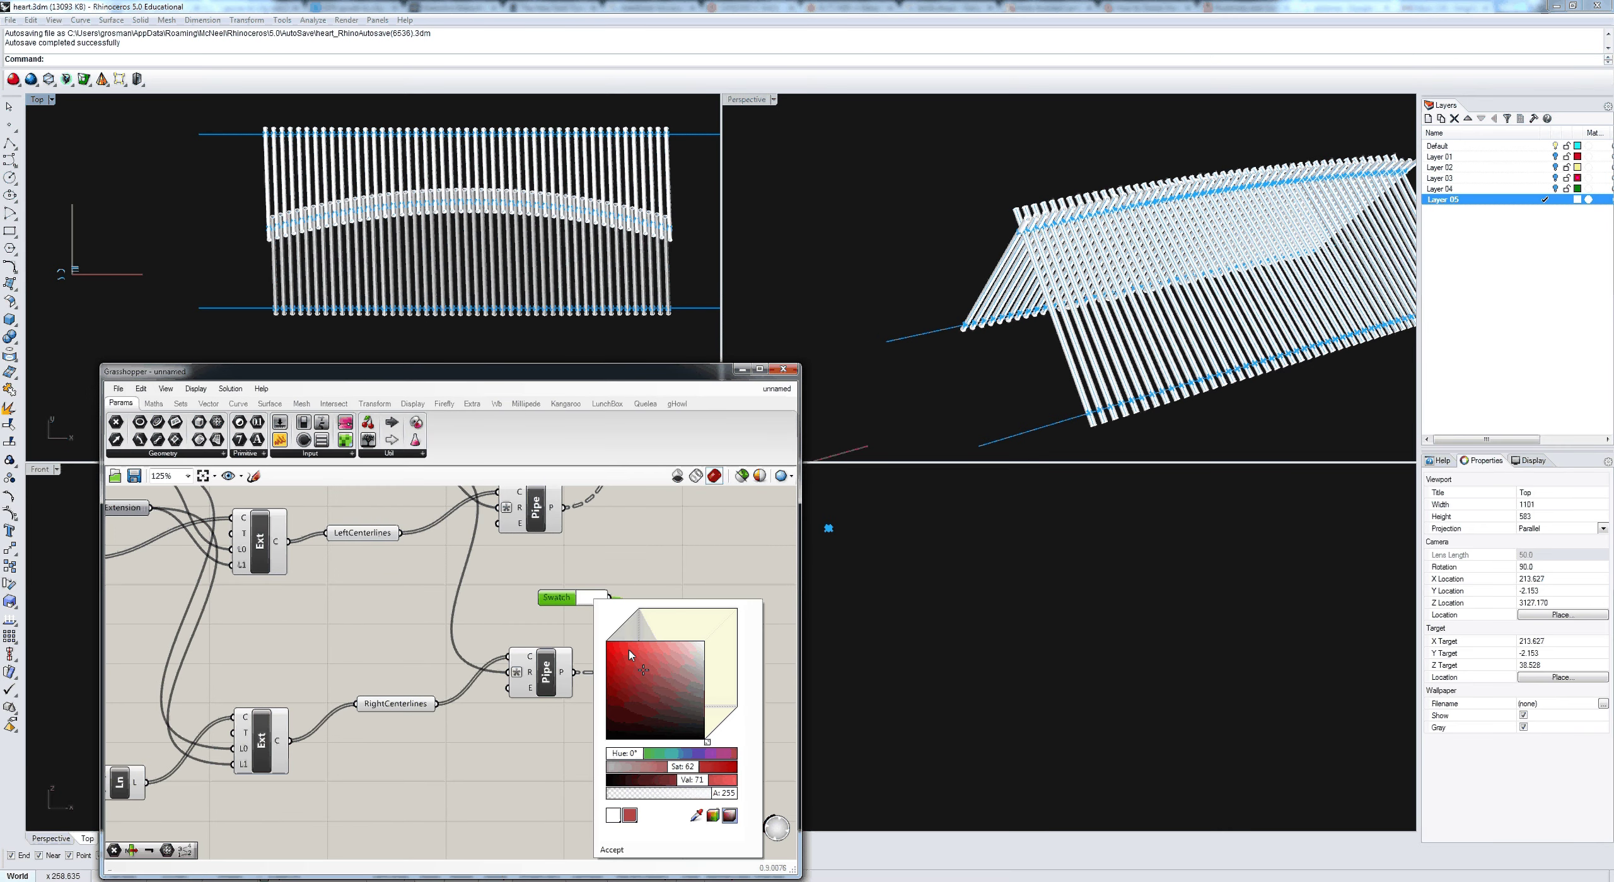
{"action": "left_click", "coordinate": [628, 650]}
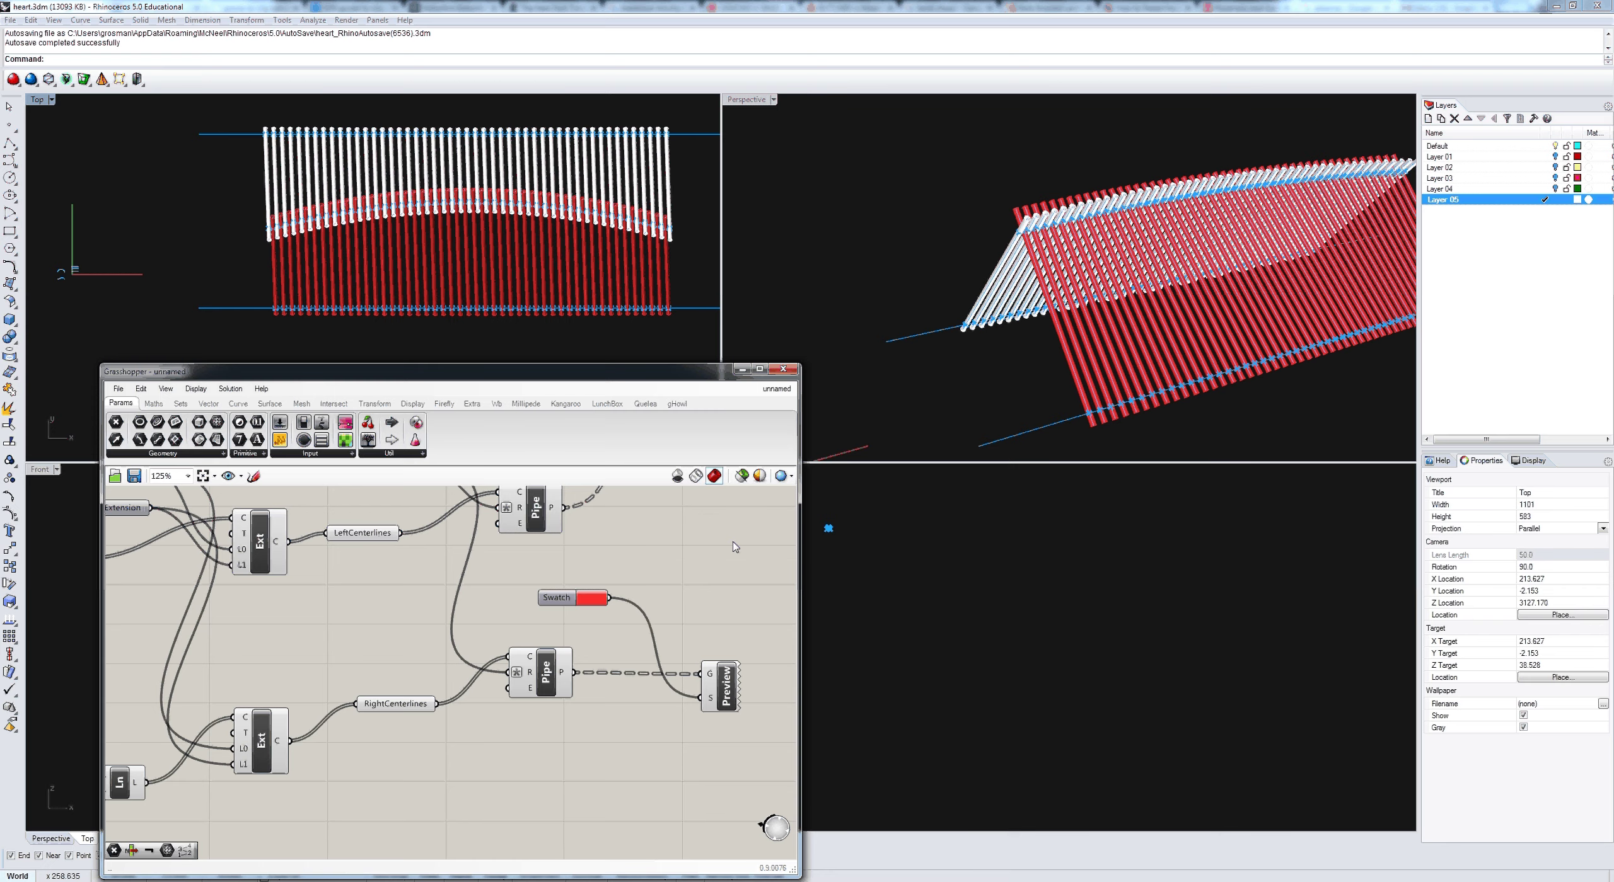
{"action": "right_click_drag", "start_coordinate": [795, 269], "coordinate": [831, 299]}
{"action": "scroll", "coordinate": [216, 233], "scroll_direction": "up", "scroll_amount": 4}
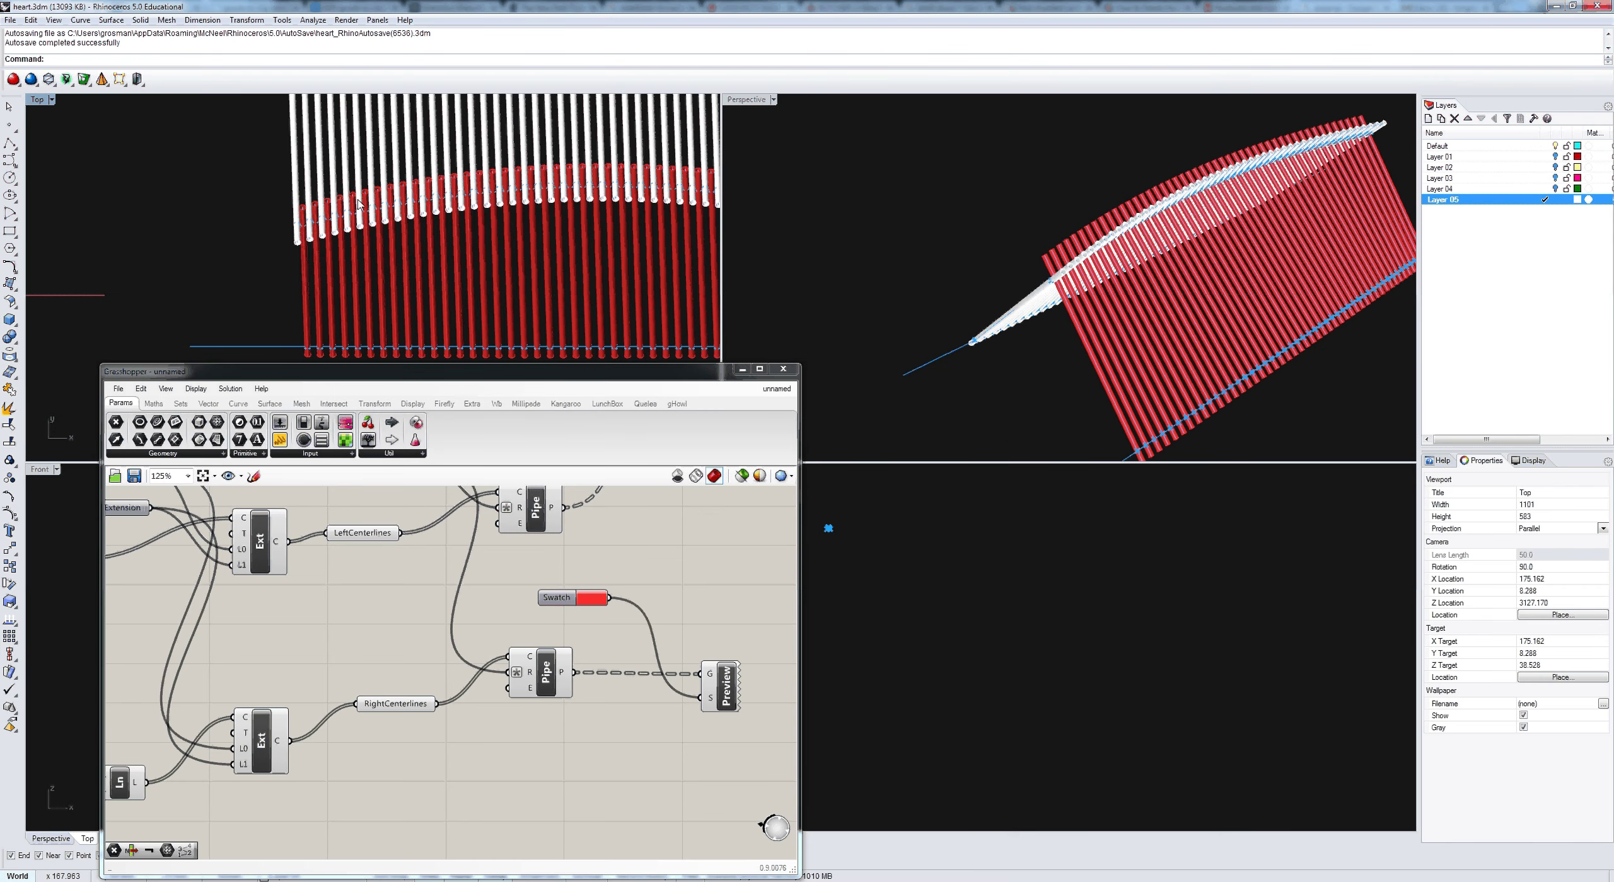
{"action": "scroll", "coordinate": [357, 199], "scroll_direction": "up", "scroll_amount": 6}
Step: Set the Number slider driving the Rotate component's angle to 16
{"action": "right_click_drag", "start_coordinate": [374, 571], "coordinate": [528, 671]}
{"action": "scroll", "coordinate": [322, 613], "scroll_direction": "down", "scroll_amount": 5}
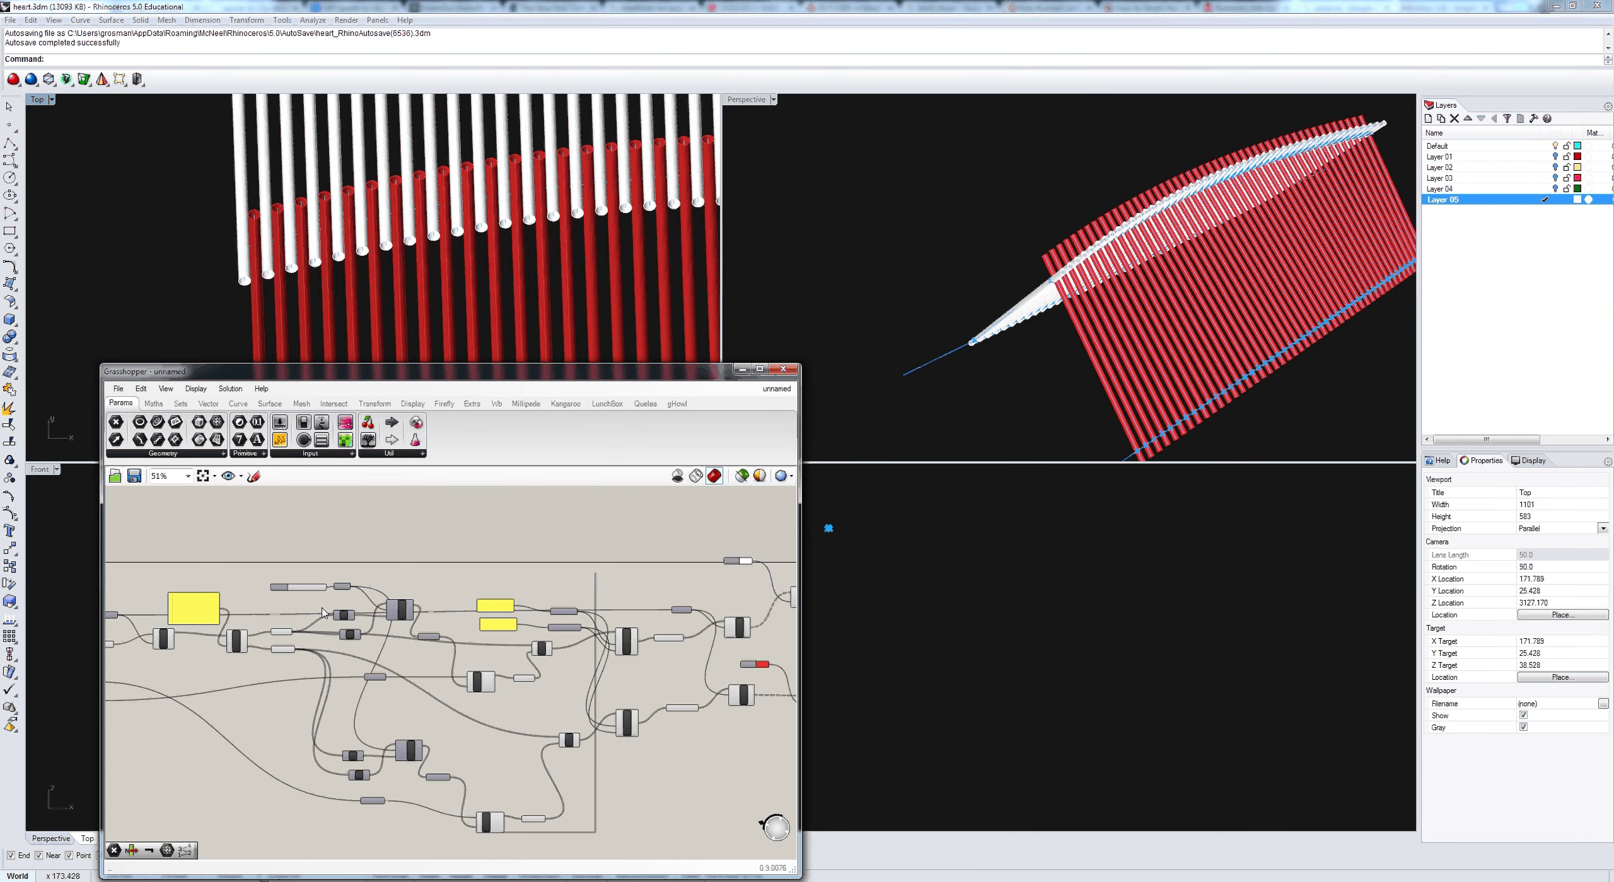
{"action": "scroll", "coordinate": [305, 604], "scroll_direction": "up", "scroll_amount": 3}
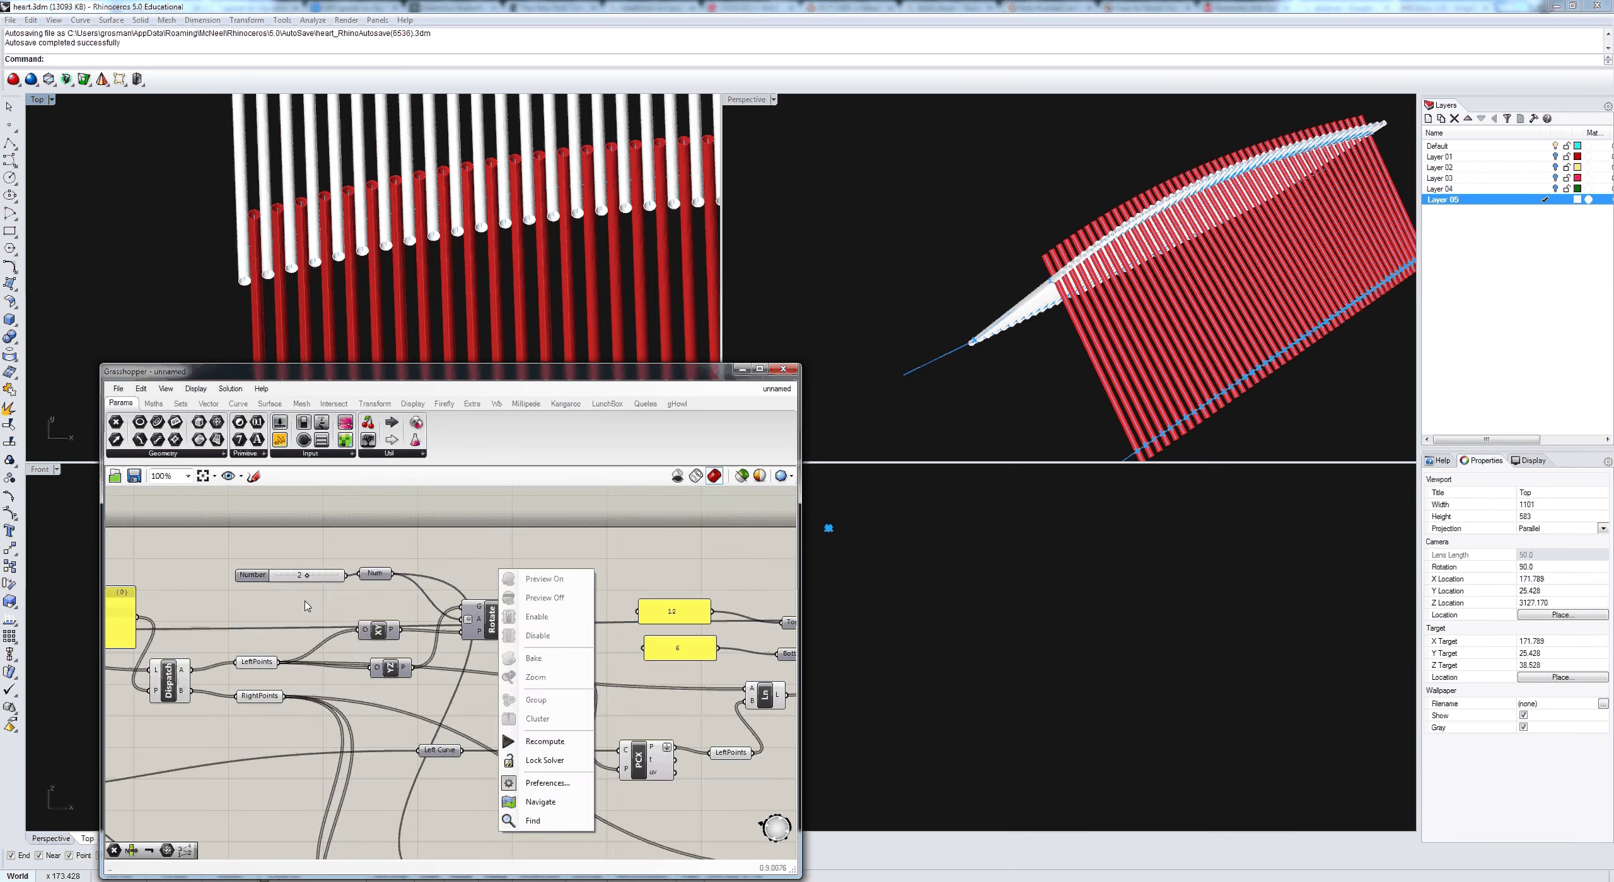
{"action": "scroll", "coordinate": [307, 577], "scroll_direction": "up", "scroll_amount": 2}
{"action": "left_click_drag", "start_coordinate": [307, 575], "coordinate": [310, 571]}
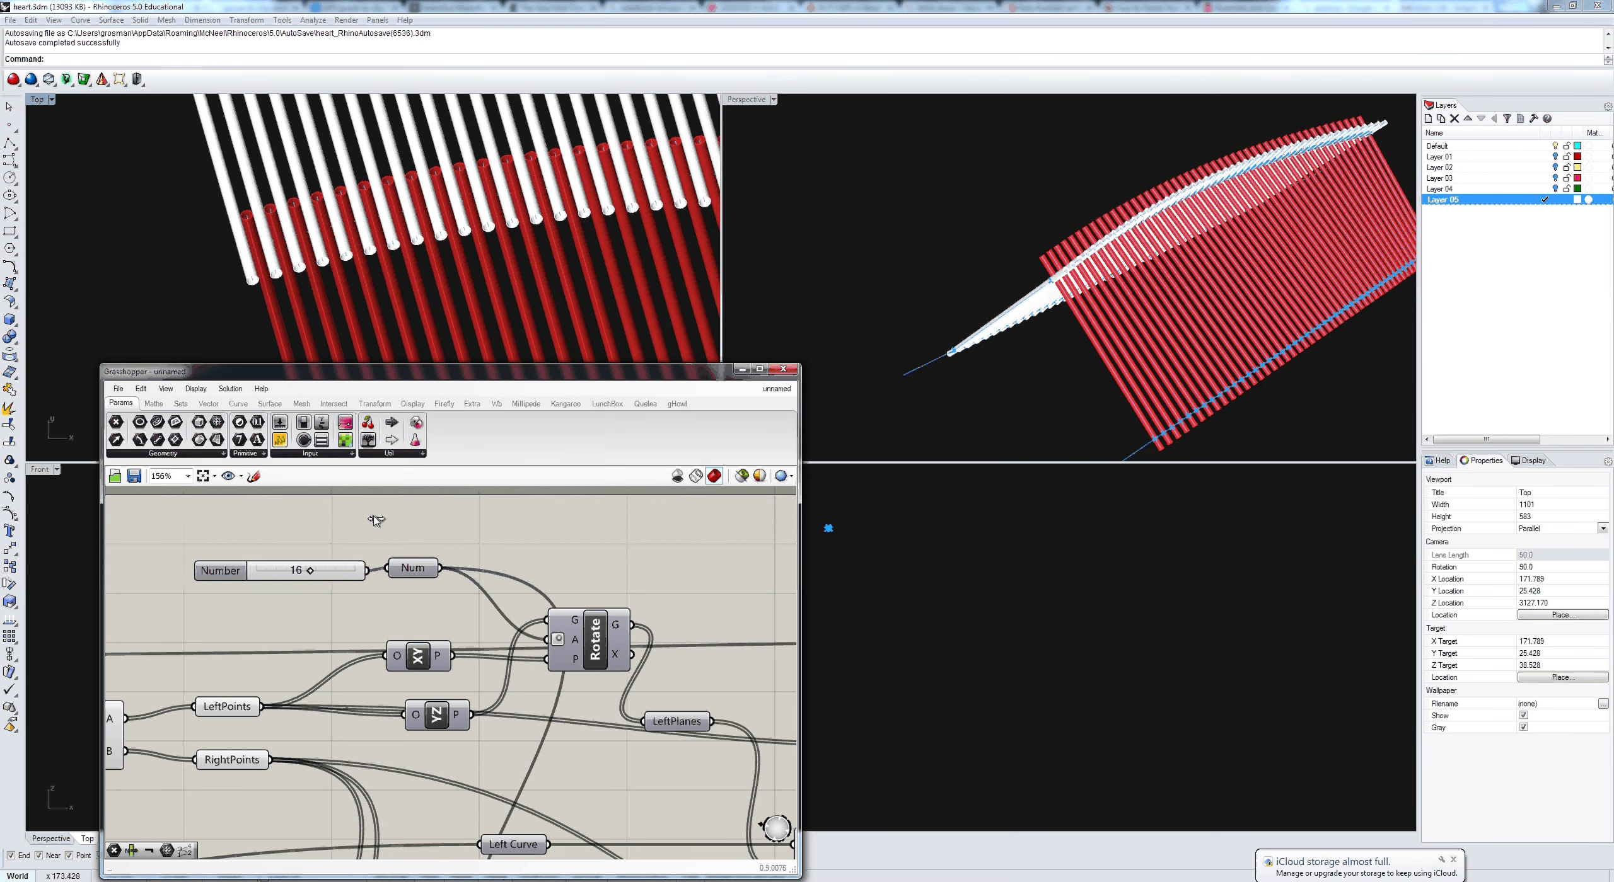
Step: Turn on the control points of the side curve under the red pipes and move its left end point about 31.5 units away from the ridge
{"action": "scroll", "coordinate": [378, 181], "scroll_direction": "down", "scroll_amount": 5}
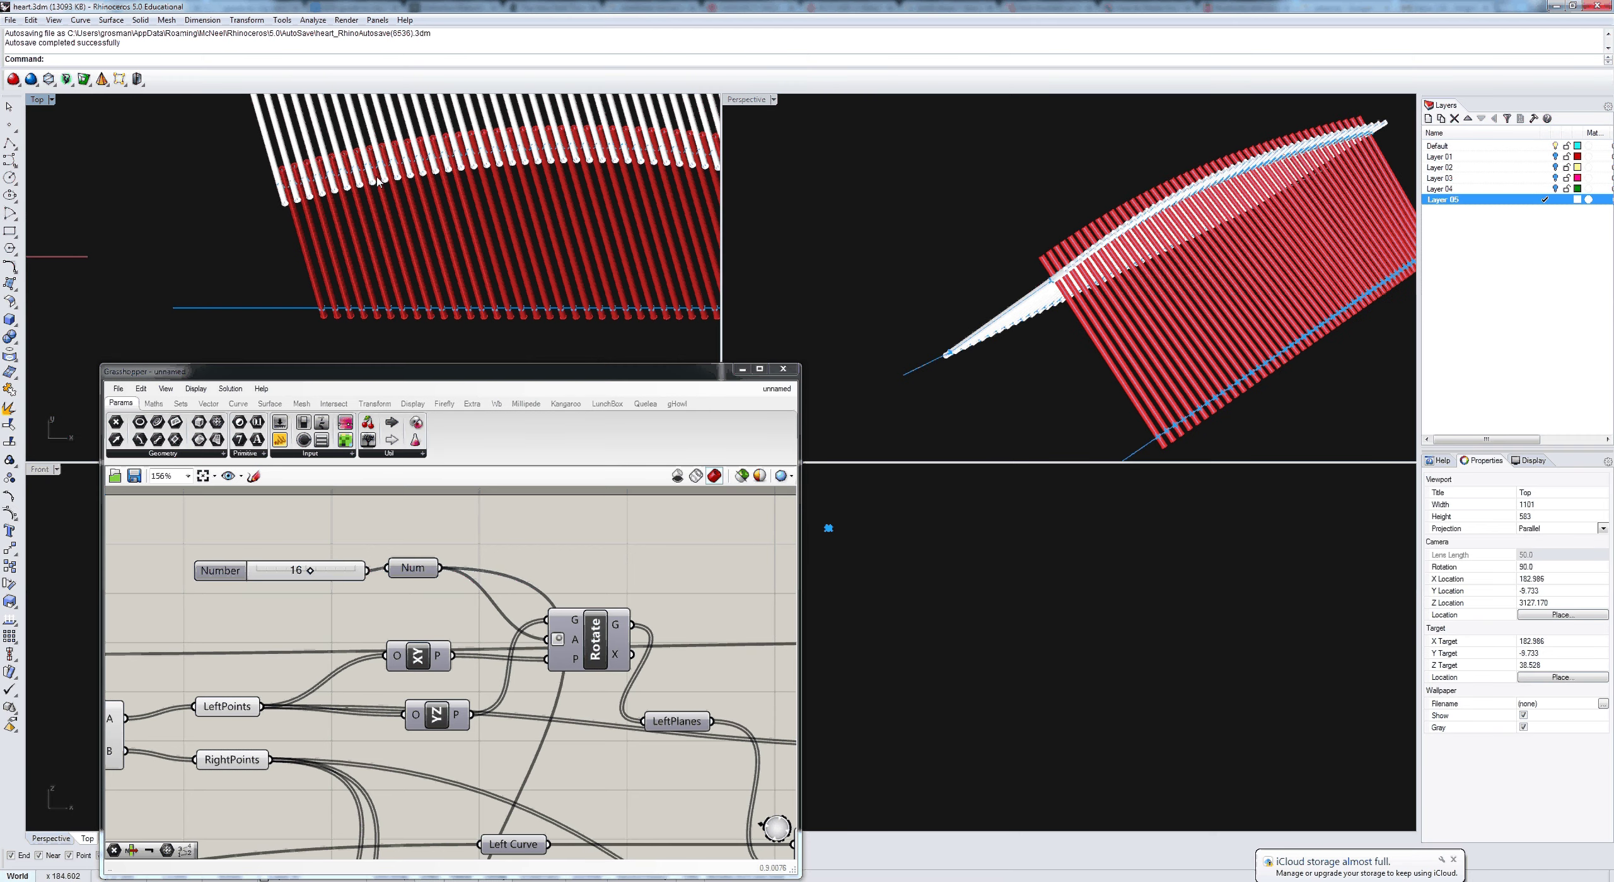
{"action": "scroll", "coordinate": [378, 181], "scroll_direction": "down", "scroll_amount": 3}
{"action": "left_click", "coordinate": [308, 248]}
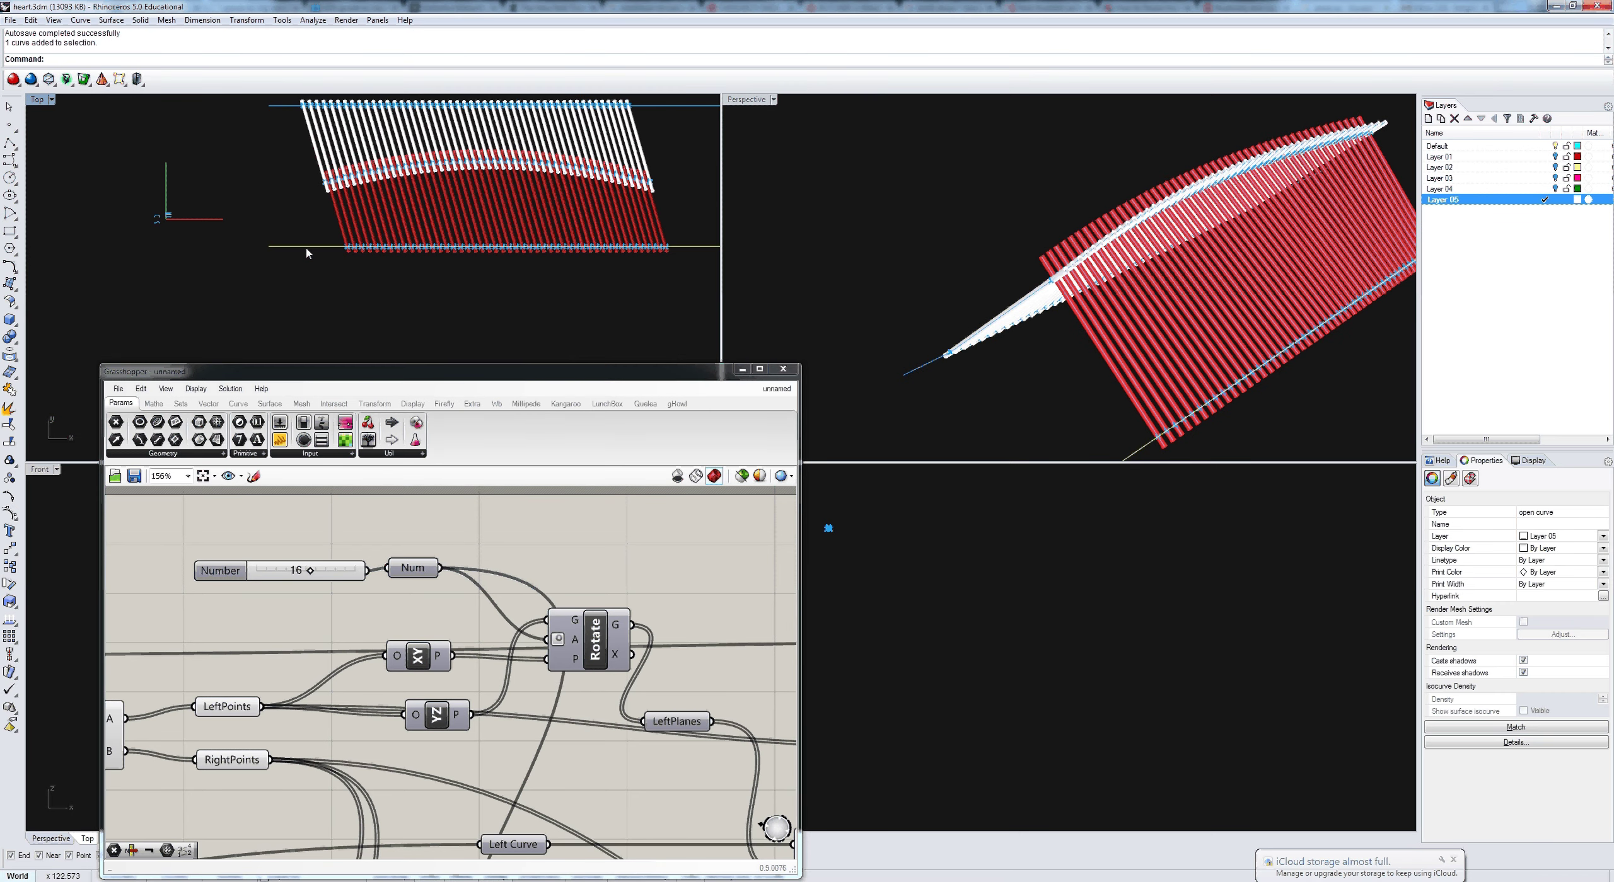
{"action": "type", "text": "PointsOn"}
{"action": "key", "text": "Return"}
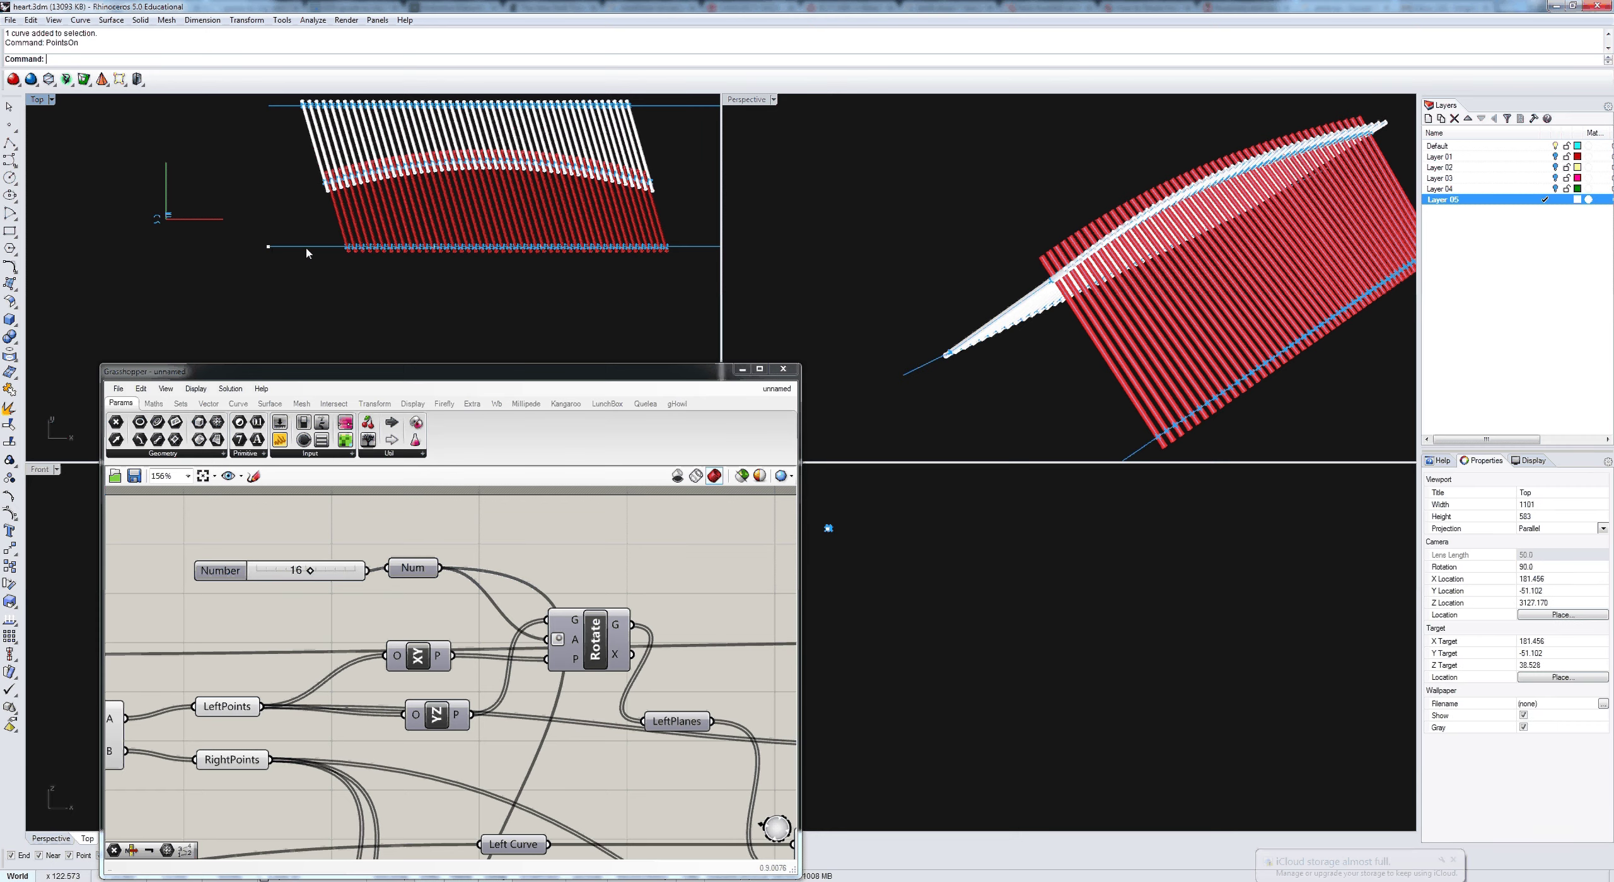
{"action": "left_click", "coordinate": [273, 249]}
{"action": "type", "text": "M"}
{"action": "key", "text": "Return"}
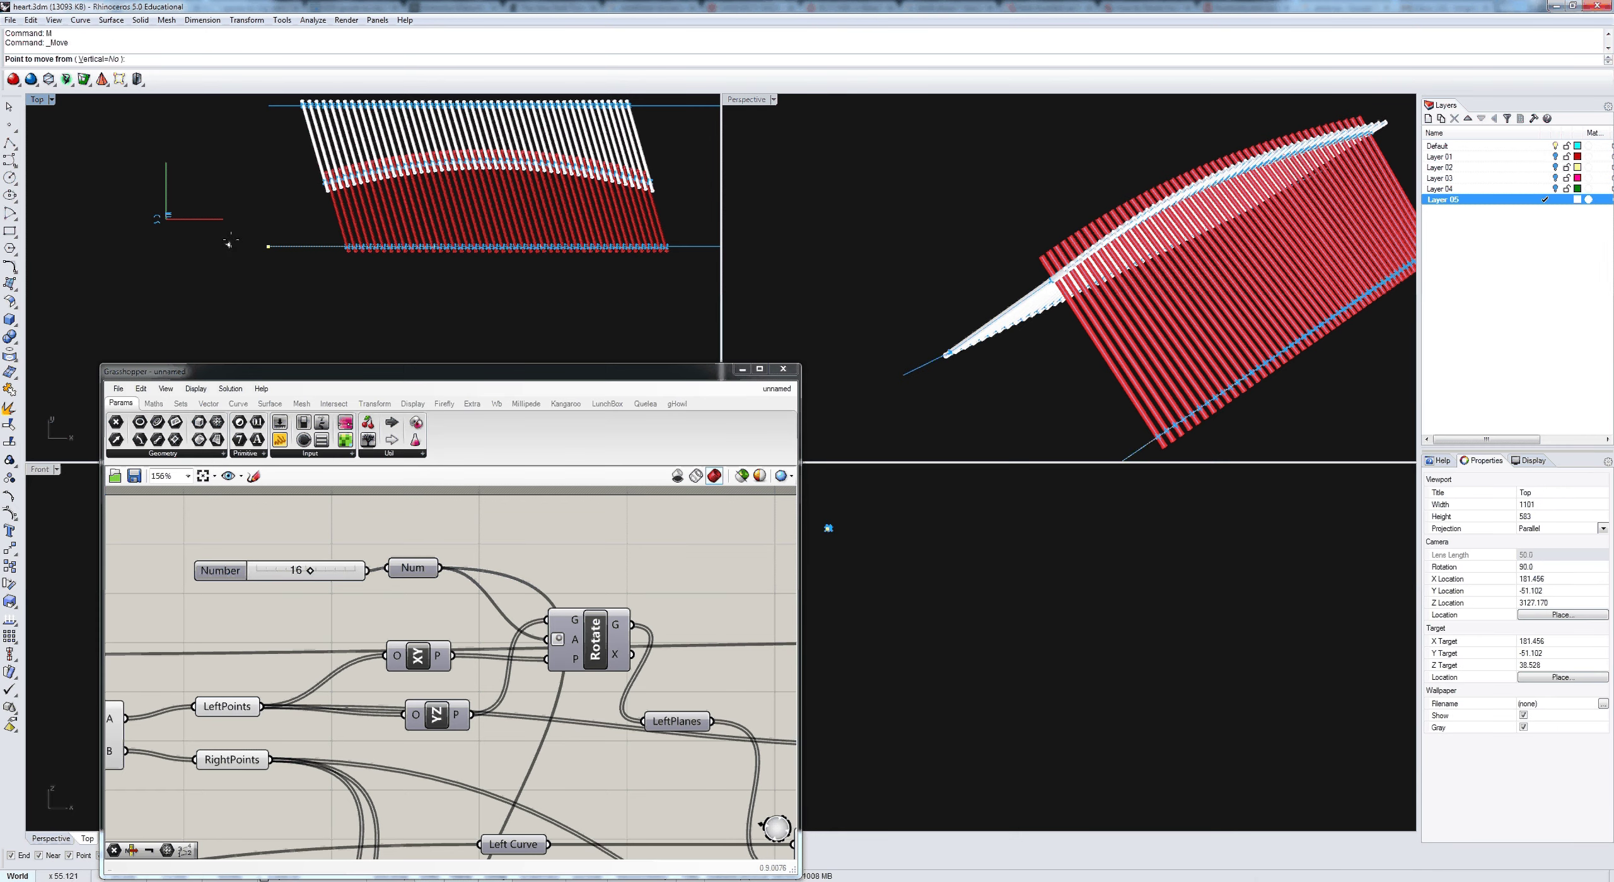
{"action": "left_click", "coordinate": [238, 247]}
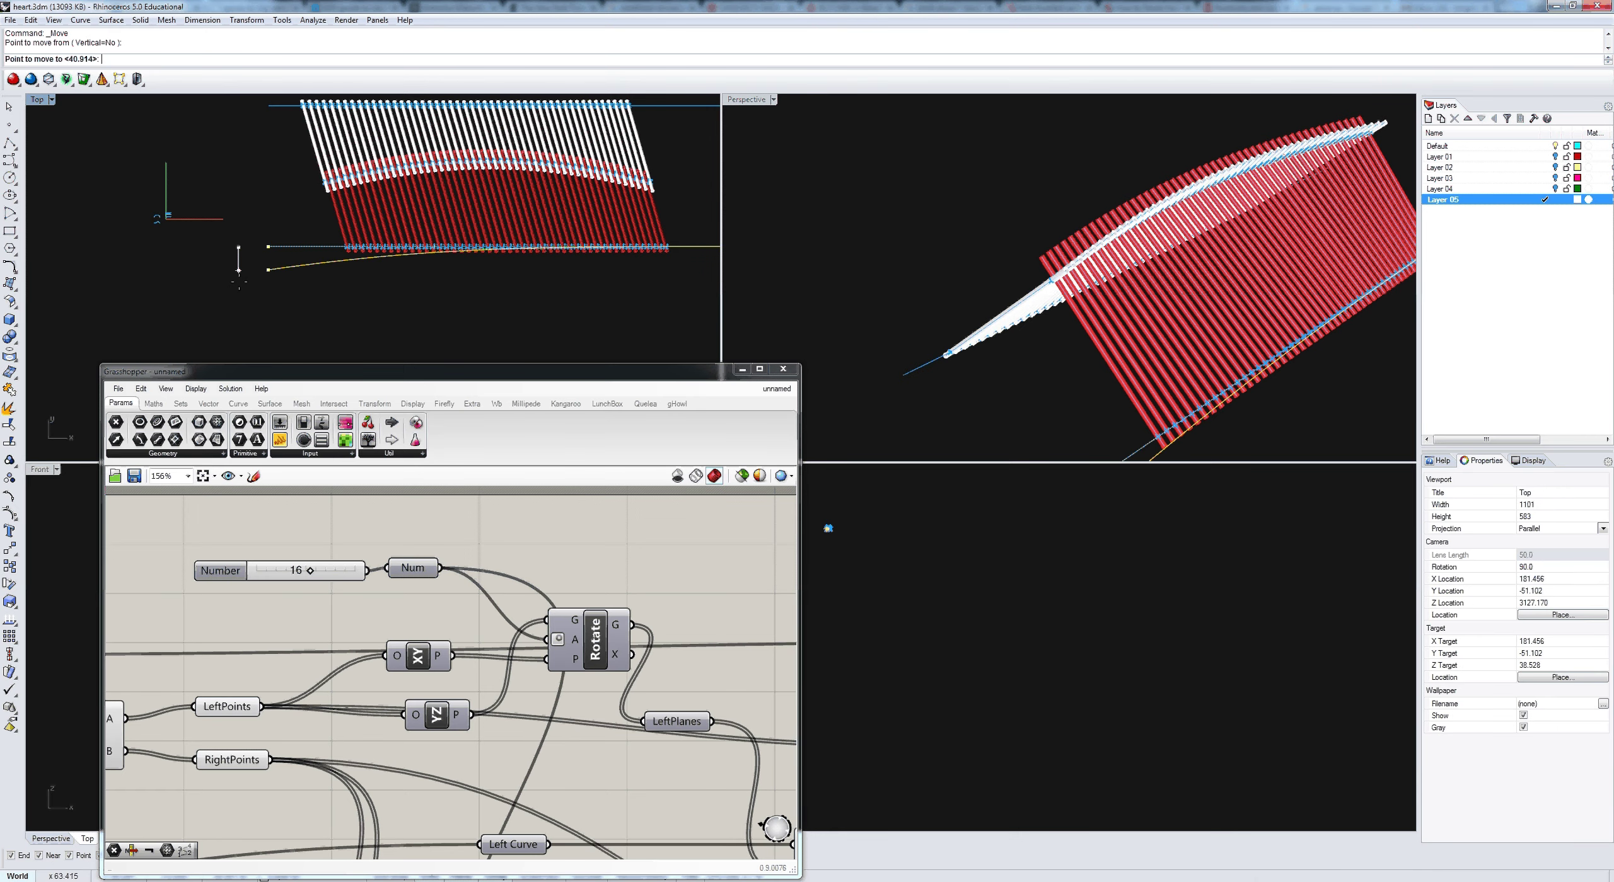
{"action": "left_click", "coordinate": [238, 282]}
{"action": "scroll", "coordinate": [282, 284], "scroll_direction": "down", "scroll_amount": 2}
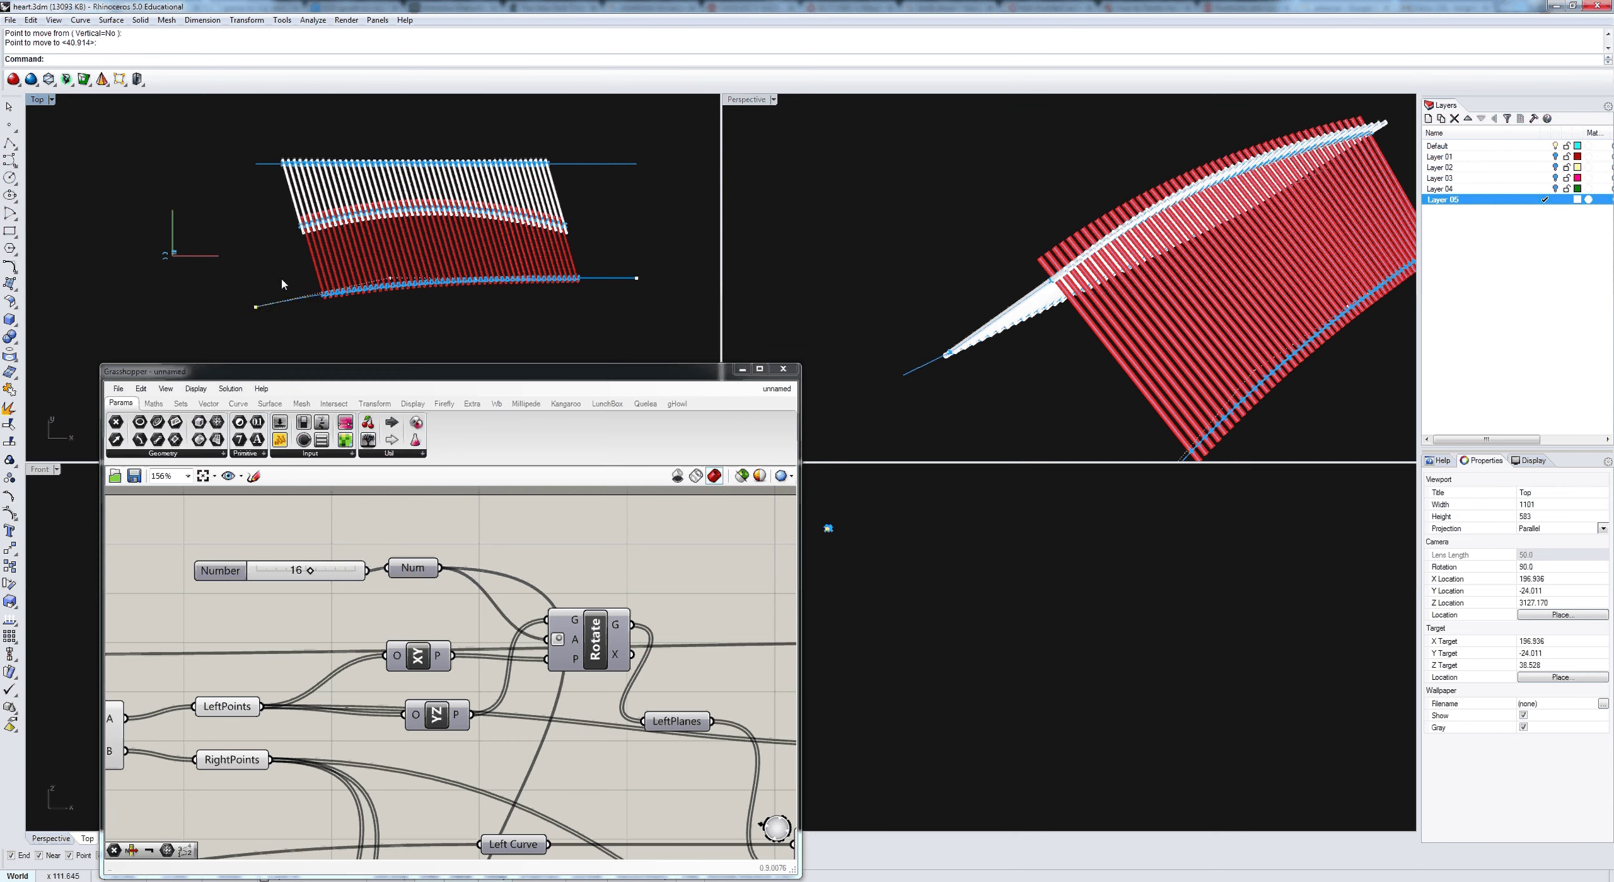
Step: Move the right end control point of the same side curve slightly away from the ridge in the Top view
{"action": "type", "text": "M"}
{"action": "key", "text": "Return"}
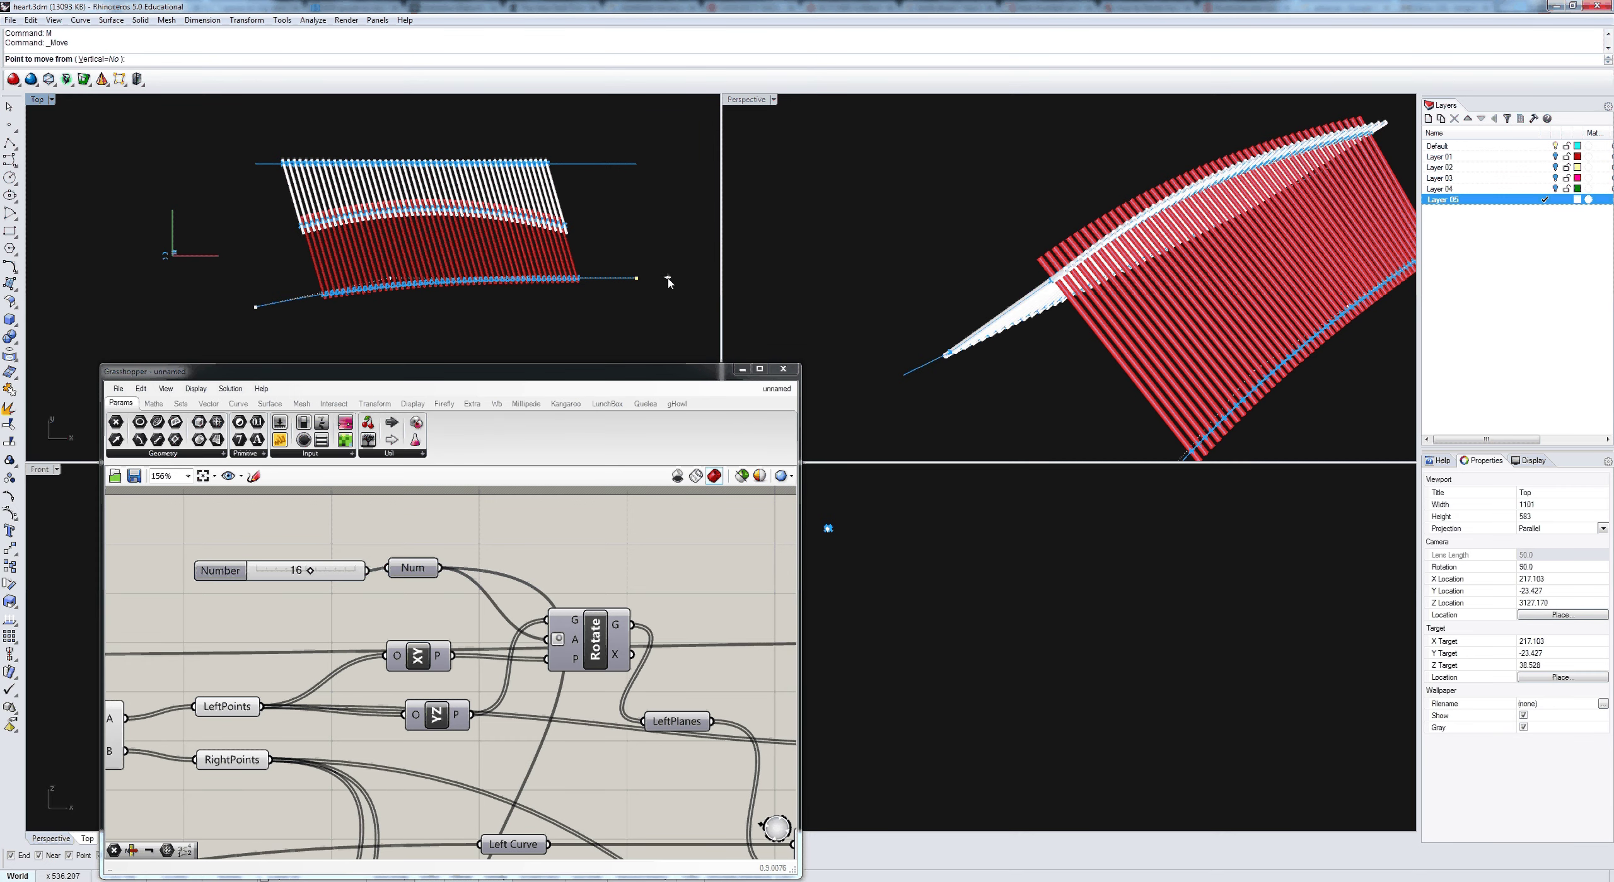
{"action": "left_click", "coordinate": [669, 282]}
{"action": "left_click", "coordinate": [669, 295]}
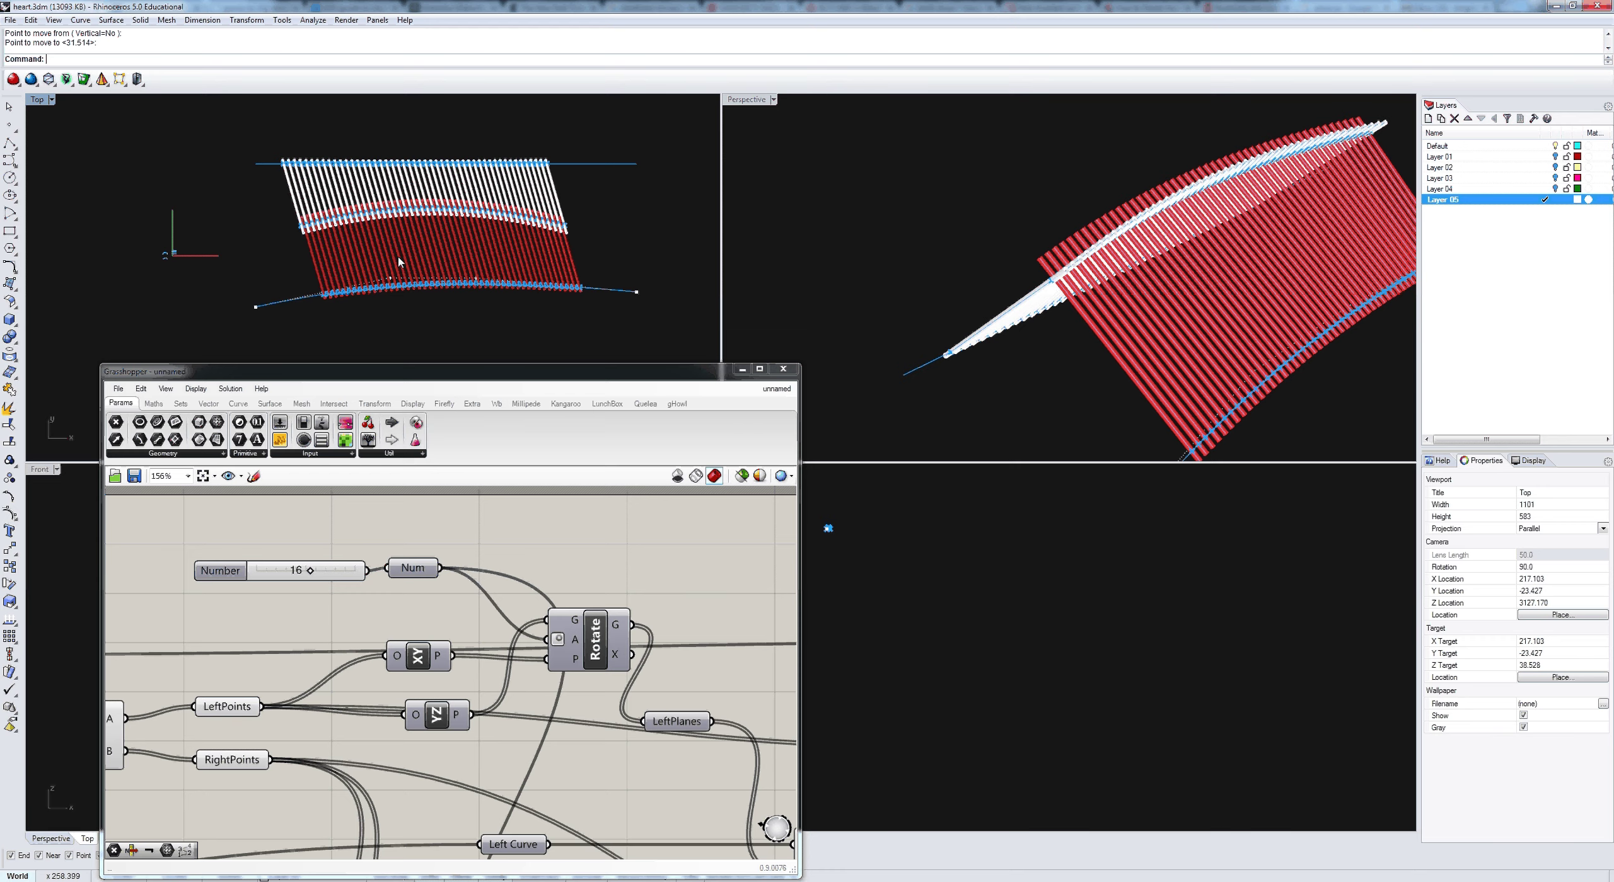
Step: Examine how the white and red pipes interleave along the ridge in the Top view
{"action": "scroll", "coordinate": [221, 341], "scroll_direction": "up", "scroll_amount": 2}
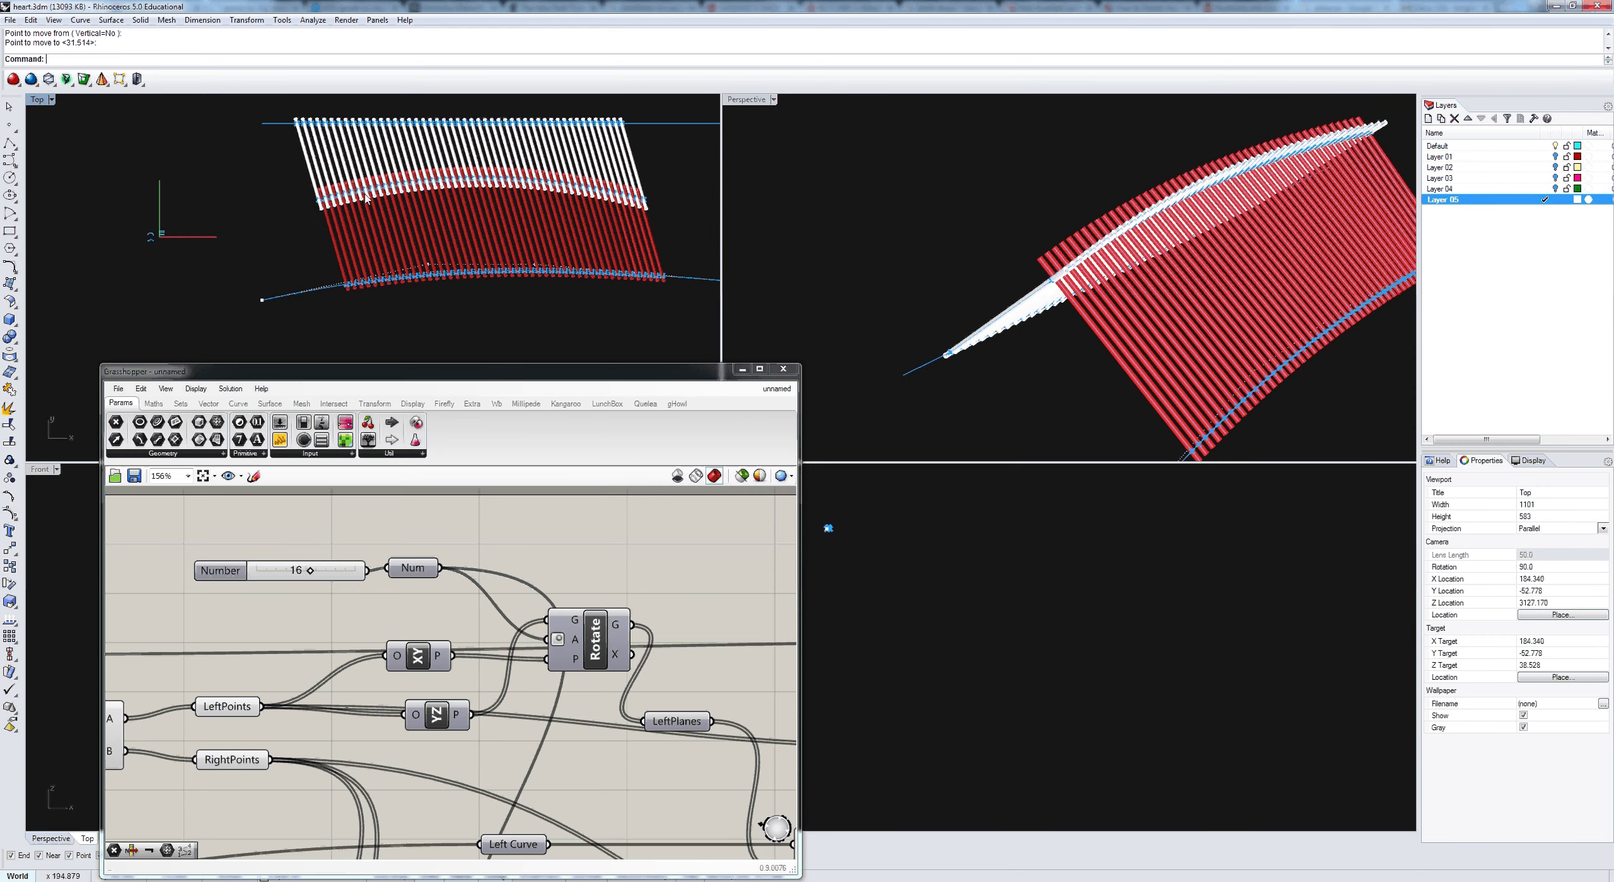
{"action": "scroll", "coordinate": [367, 199], "scroll_direction": "up", "scroll_amount": 3}
{"action": "scroll", "coordinate": [359, 269], "scroll_direction": "down", "scroll_amount": 3}
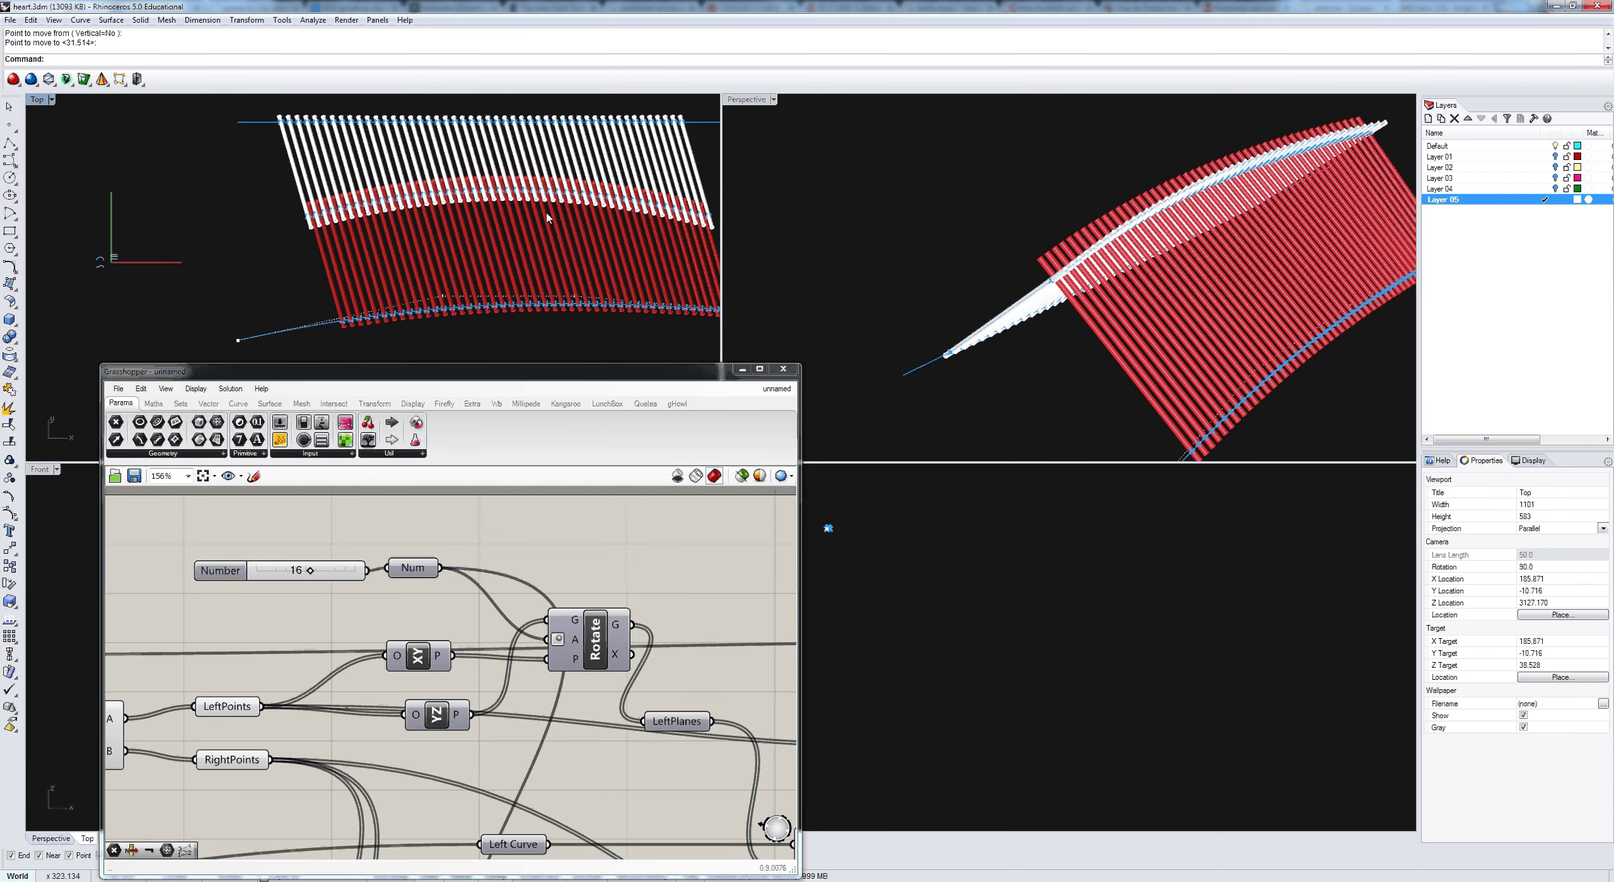
{"action": "right_click_drag", "start_coordinate": [343, 220], "coordinate": [307, 225]}
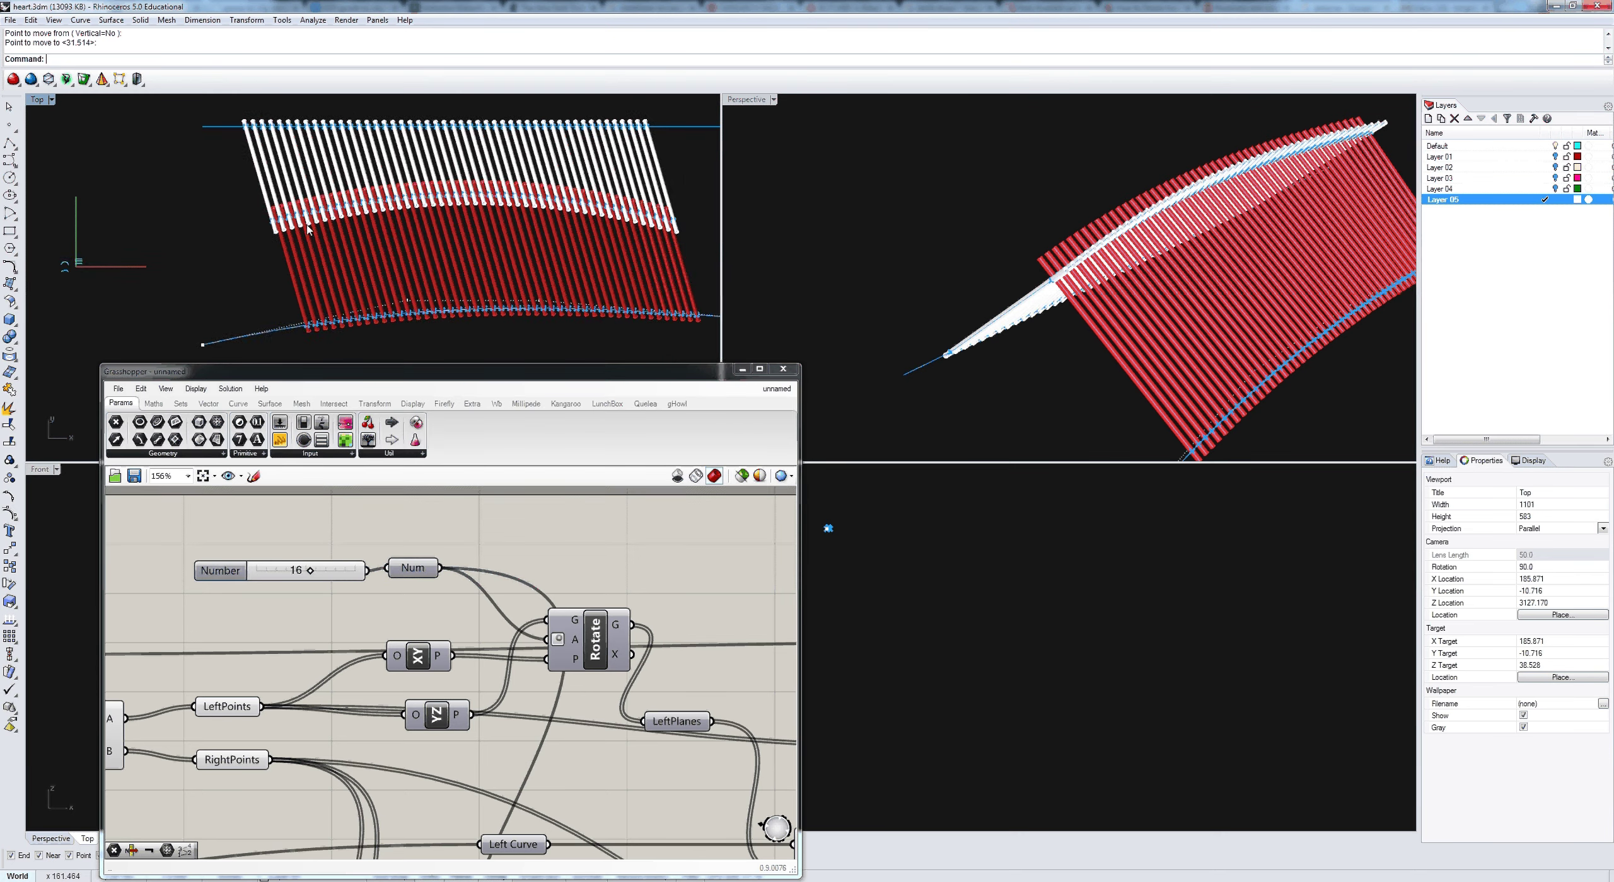
{"action": "scroll", "coordinate": [435, 183], "scroll_direction": "up", "scroll_amount": 5}
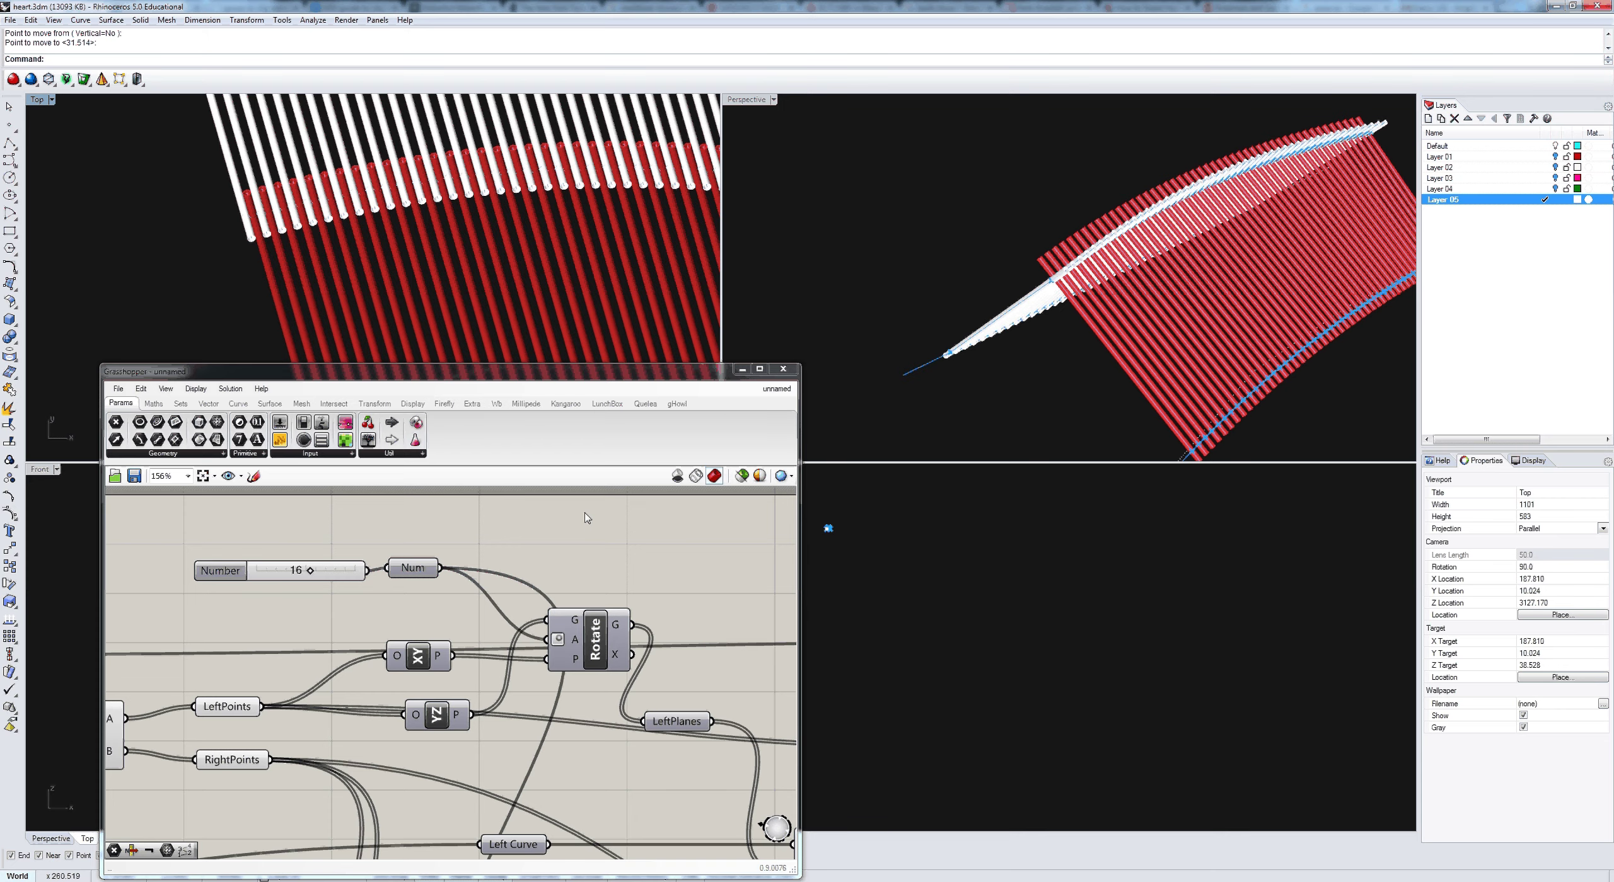
{"action": "scroll", "coordinate": [542, 528], "scroll_direction": "down", "scroll_amount": 4}
{"action": "right_click", "coordinate": [631, 547]}
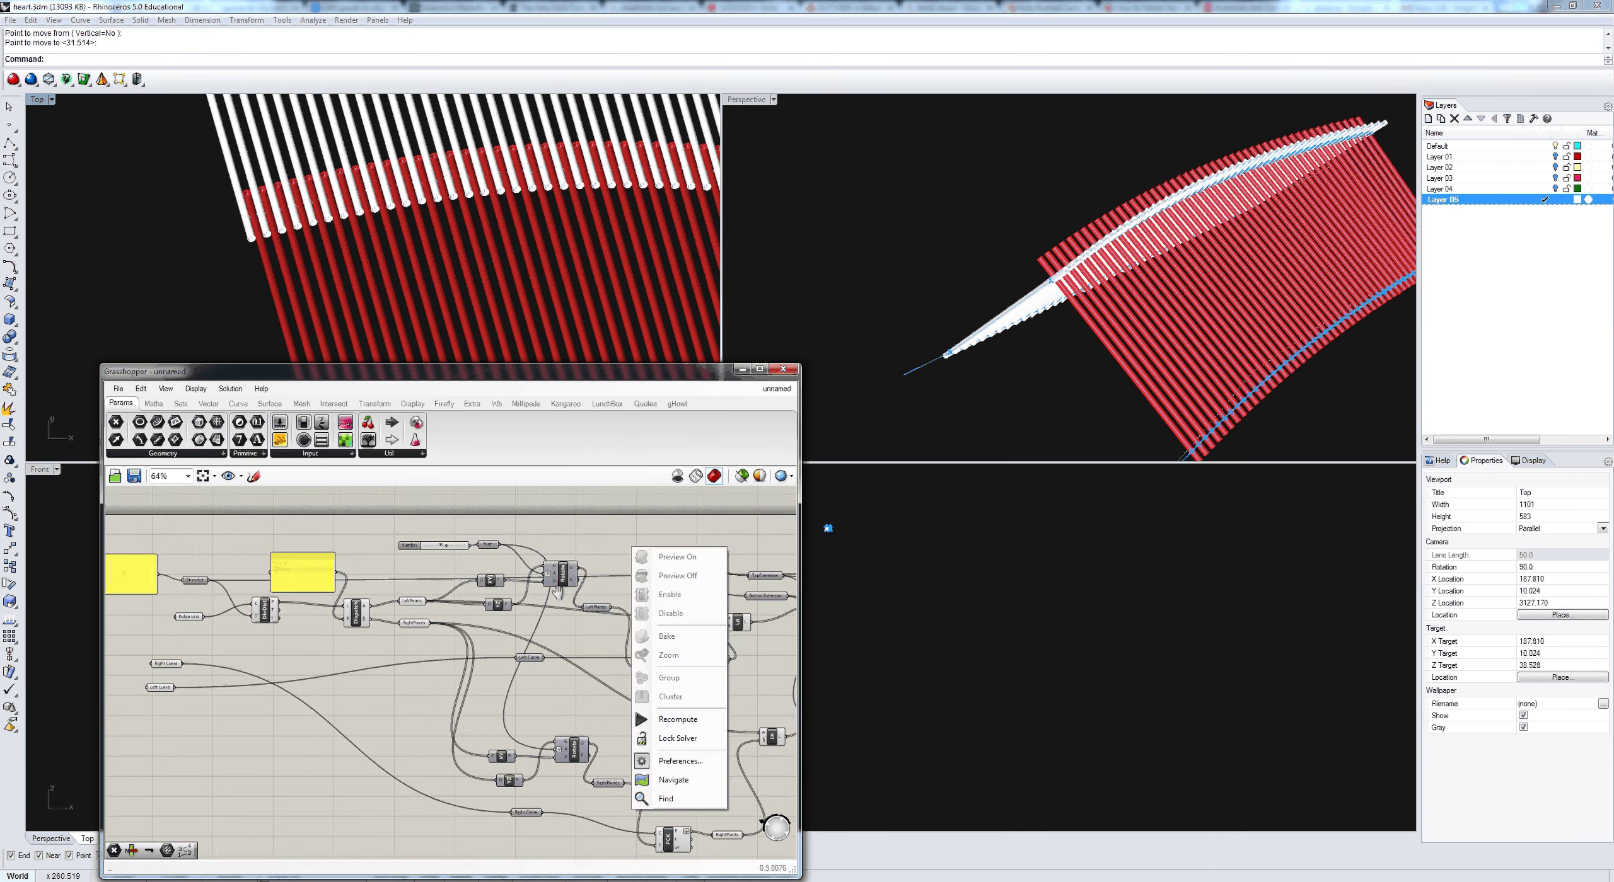
Step: Duplicate the PCX plane-curve intersection component of the right curve and place the copy just below the original
{"action": "right_click_drag", "start_coordinate": [558, 591], "coordinate": [465, 536]}
{"action": "right_click_drag", "start_coordinate": [1032, 380], "coordinate": [1095, 310]}
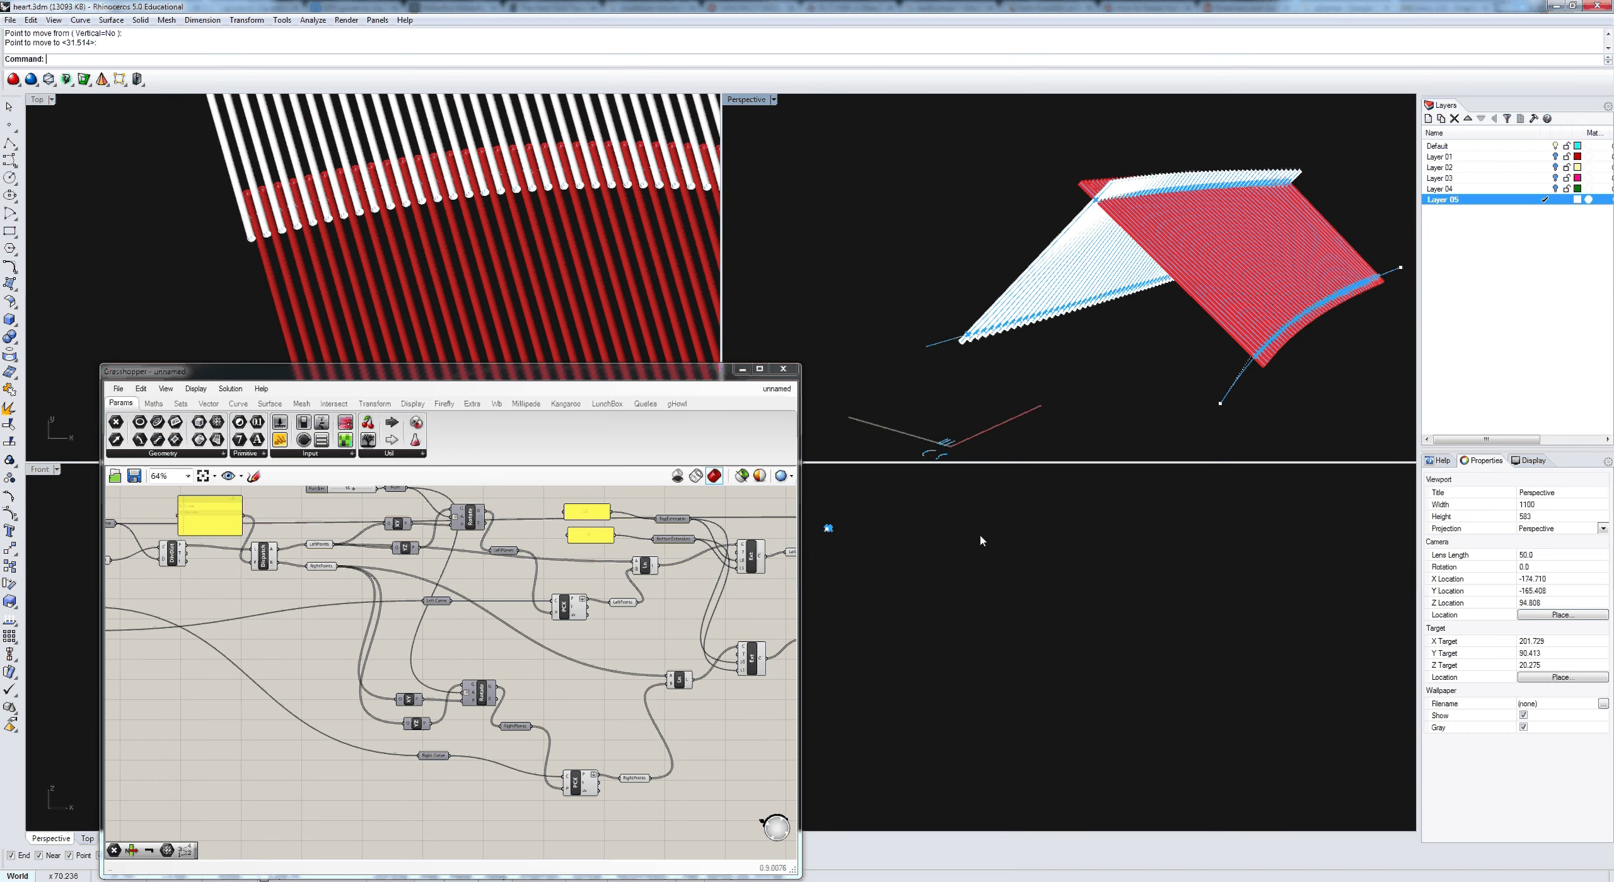
{"action": "left_click", "coordinate": [578, 733]}
{"action": "right_click_drag", "start_coordinate": [522, 742], "coordinate": [520, 651]}
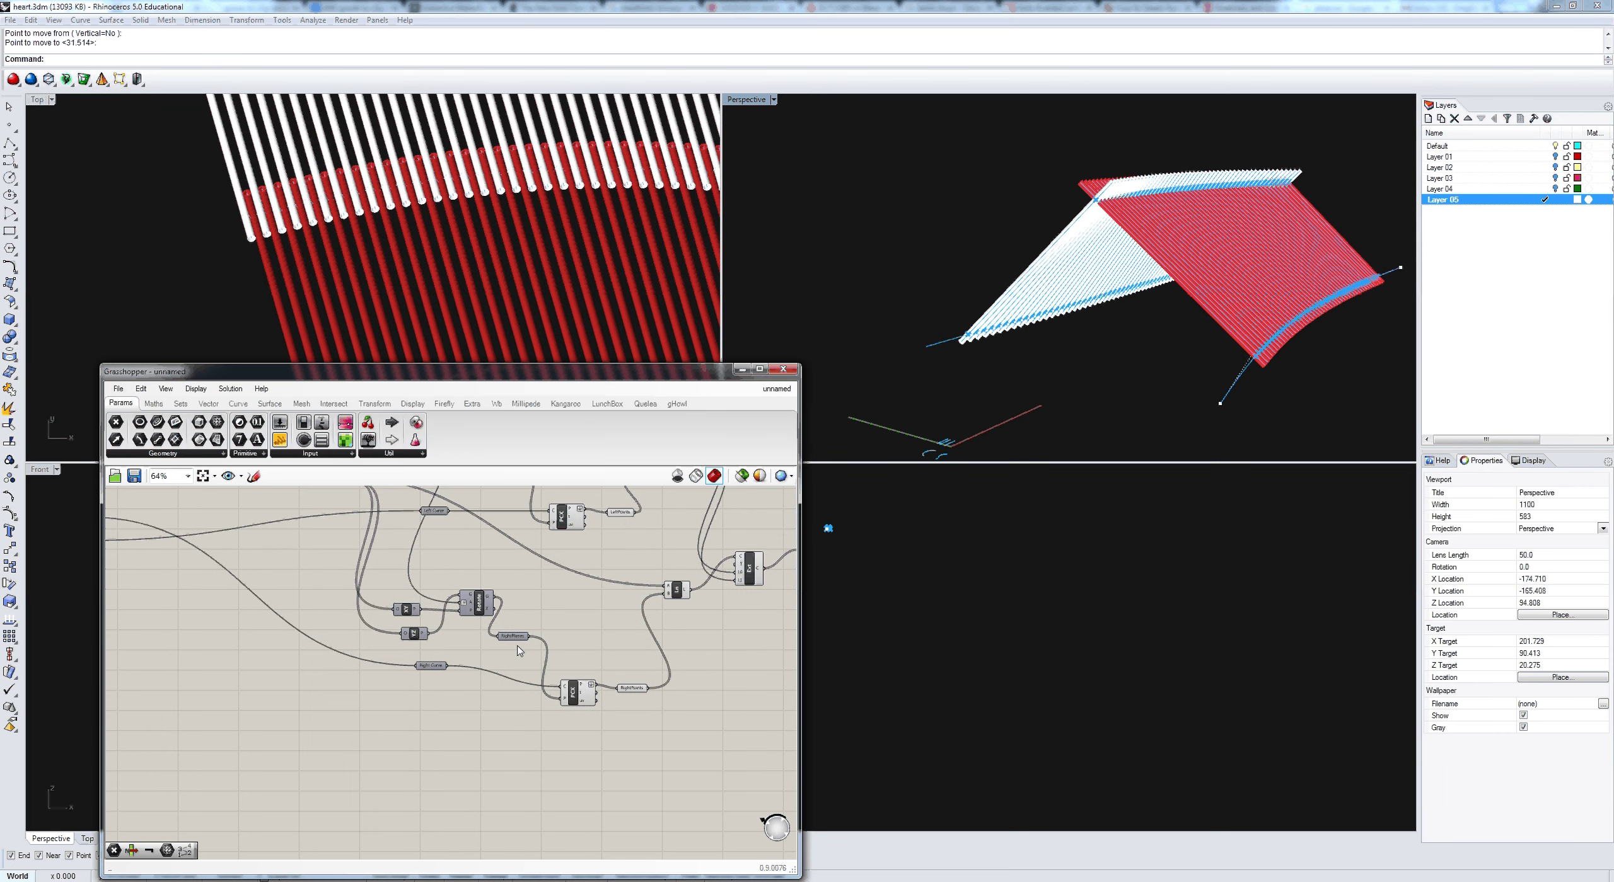
{"action": "left_click", "coordinate": [573, 694]}
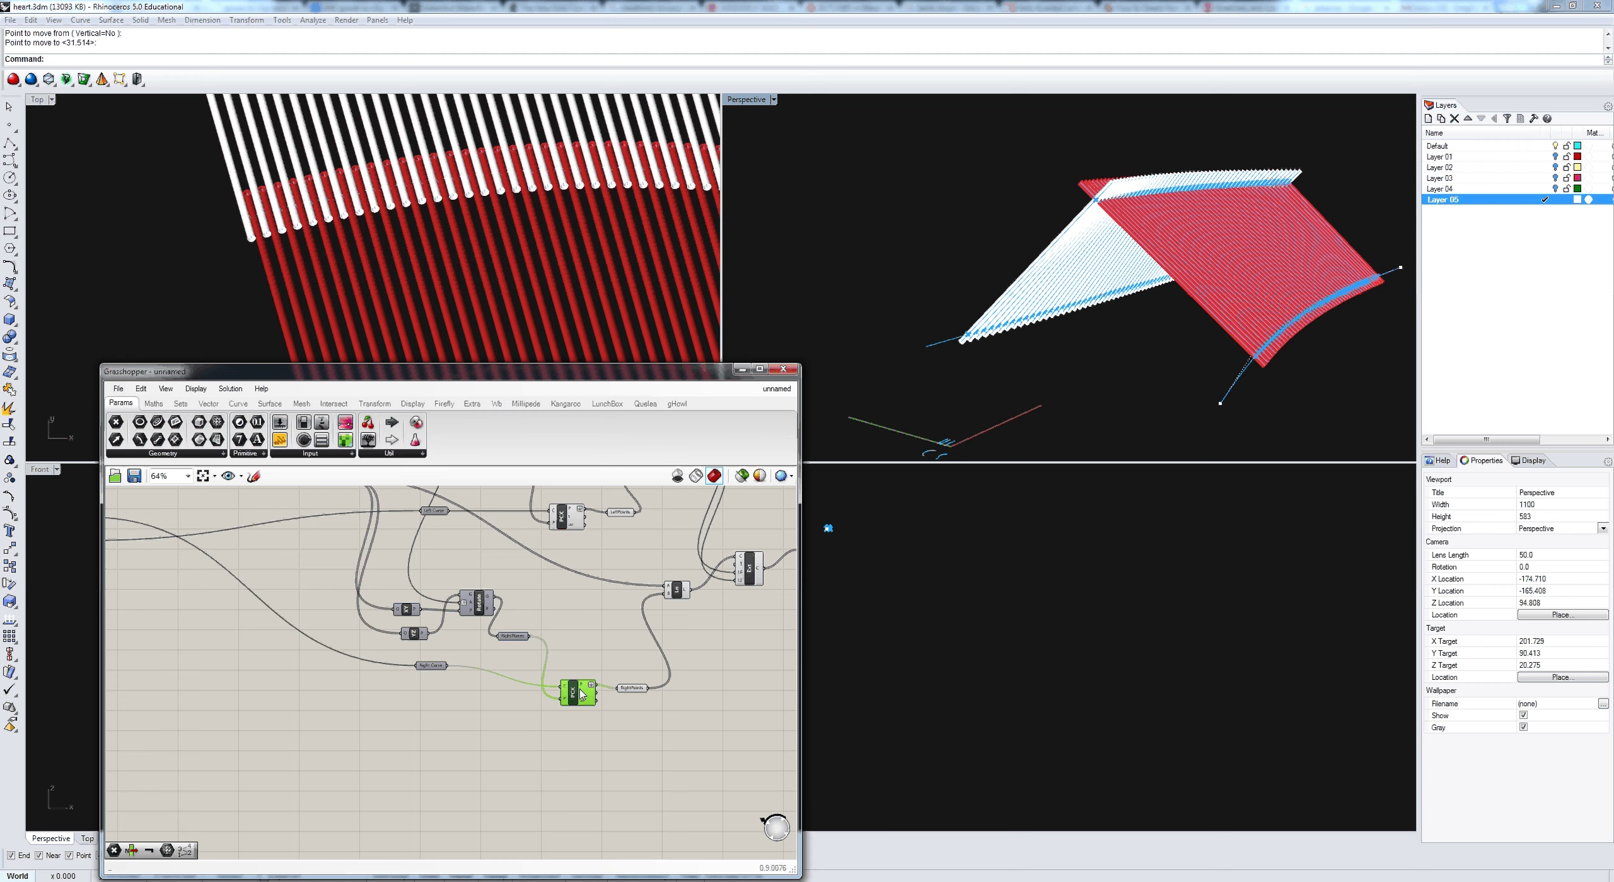
{"action": "left_click_drag", "start_coordinate": [578, 698], "coordinate": [576, 750], "text": "alt"}
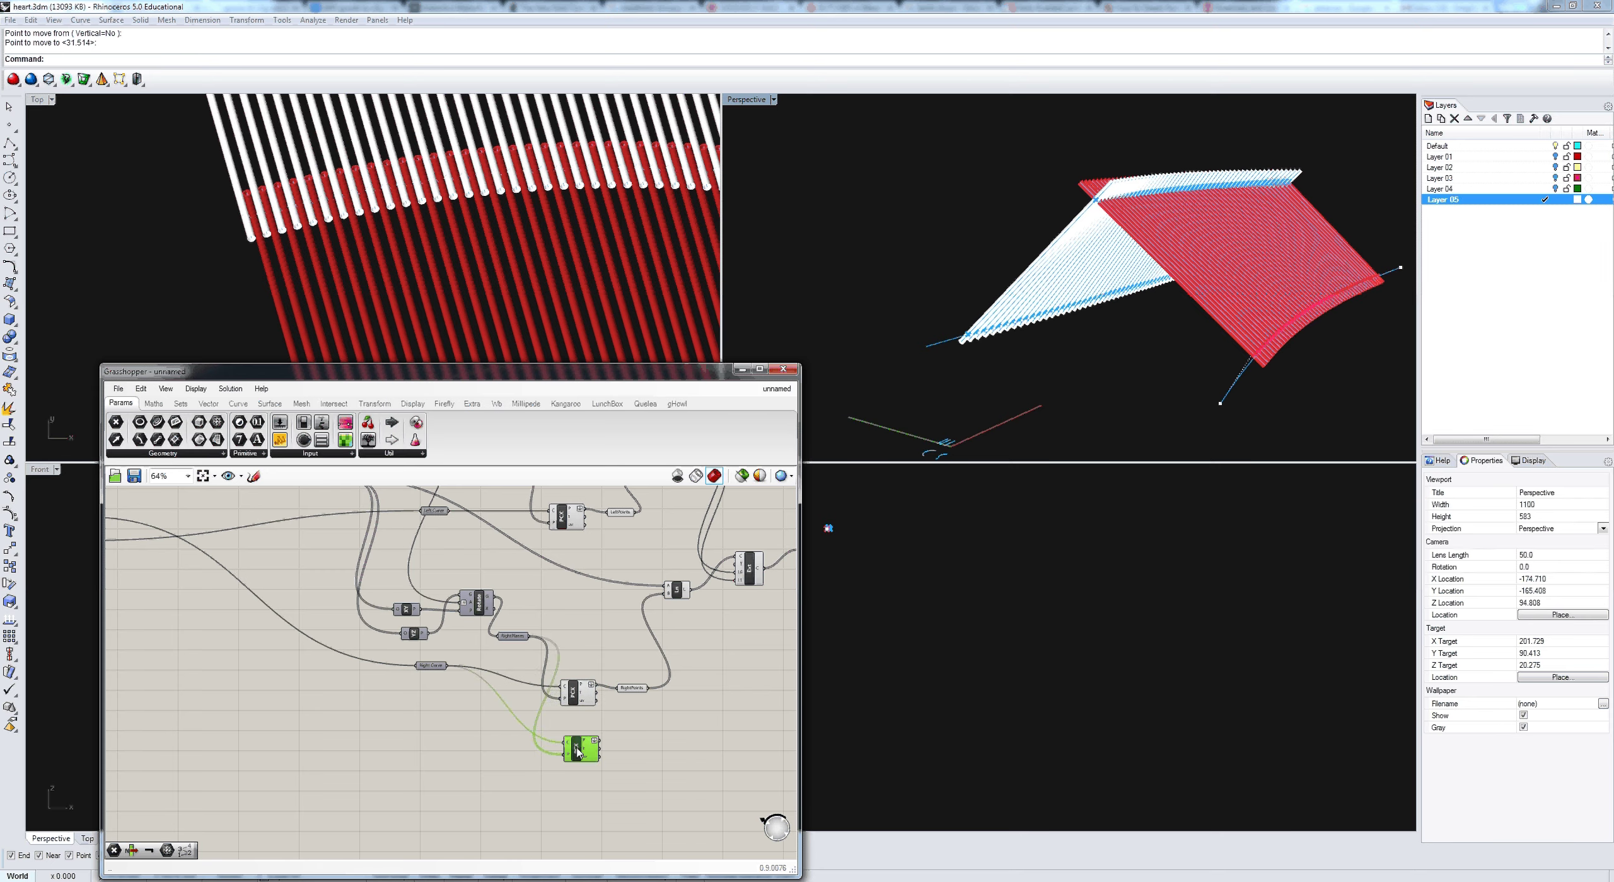
{"action": "left_click", "coordinate": [510, 699]}
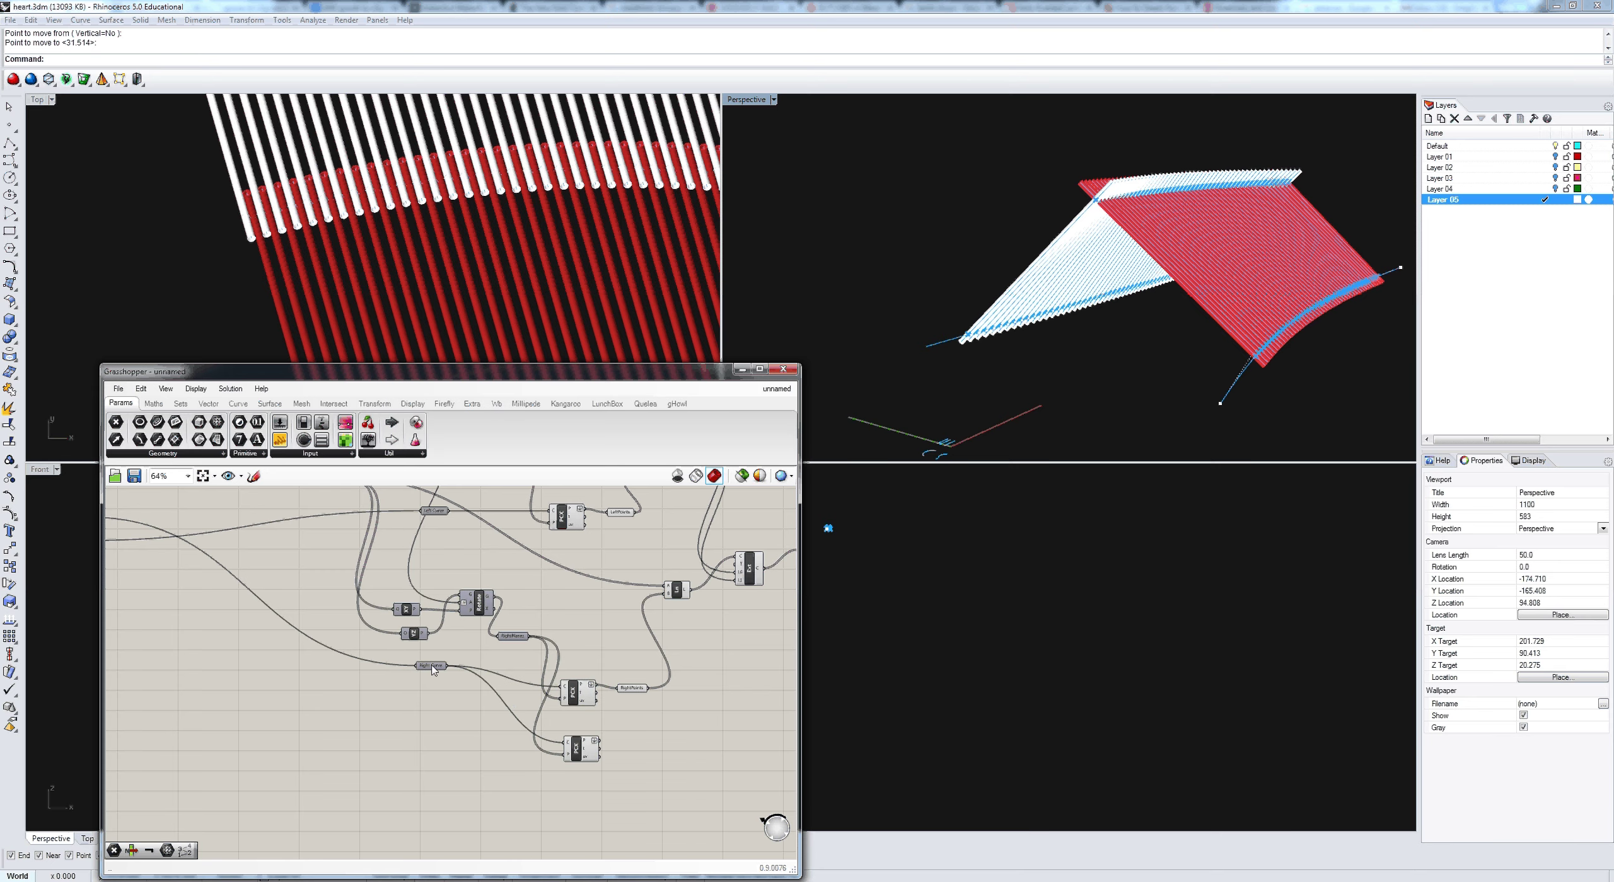
Step: Connect the left planes to the plane input of the copied PCX and check its points along the right curve in the Top view
{"action": "left_click_drag", "start_coordinate": [432, 667], "coordinate": [438, 698]}
{"action": "right_click_drag", "start_coordinate": [447, 667], "coordinate": [444, 747]}
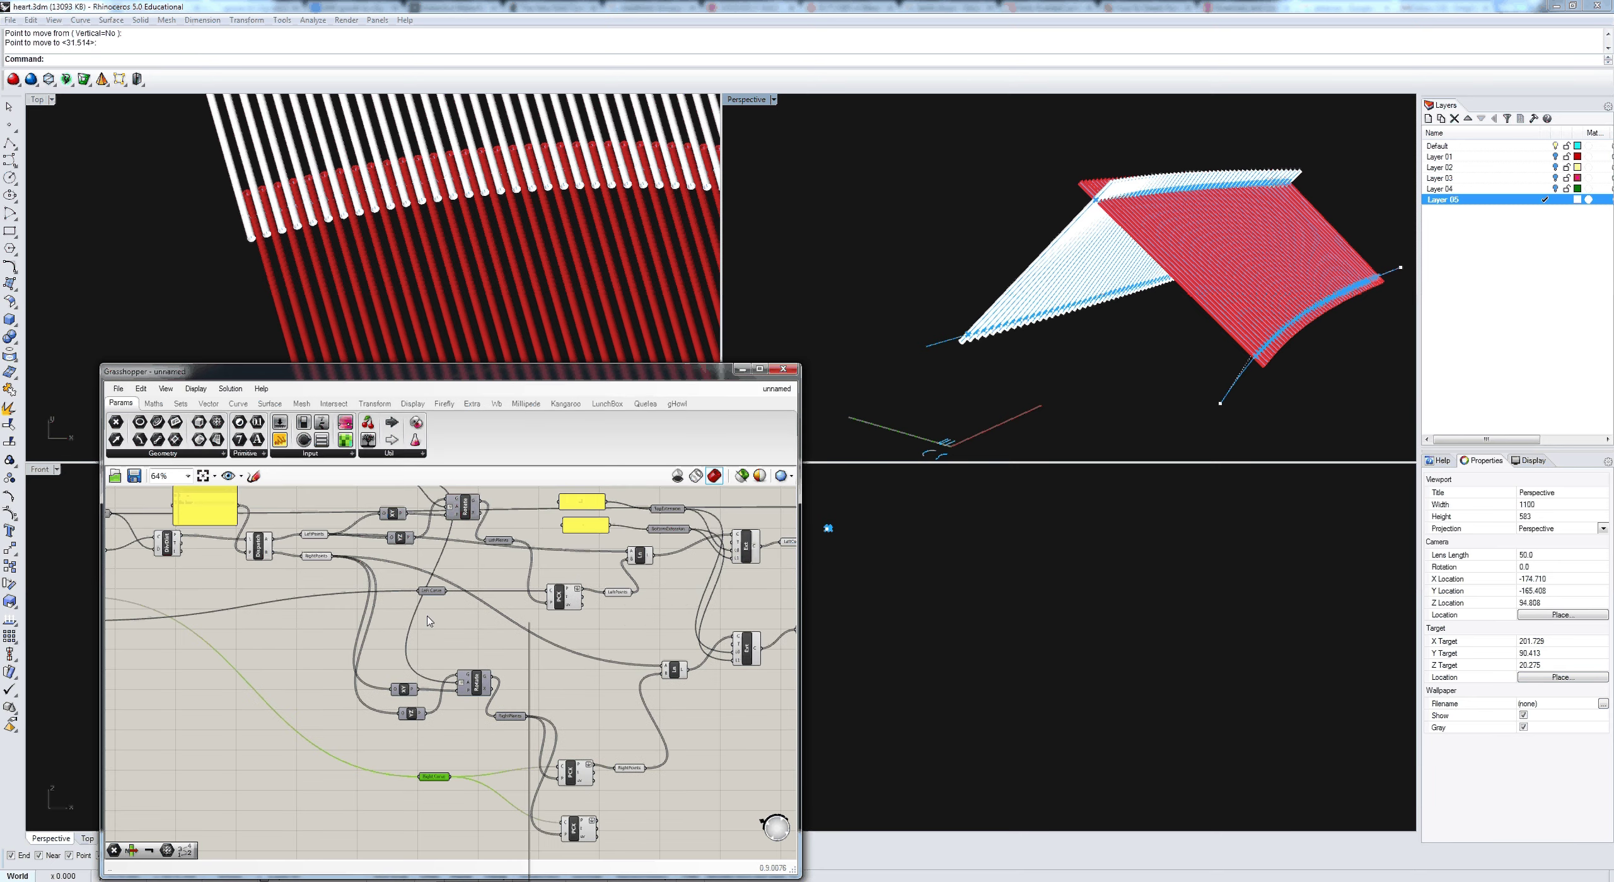
{"action": "left_click", "coordinate": [515, 570]}
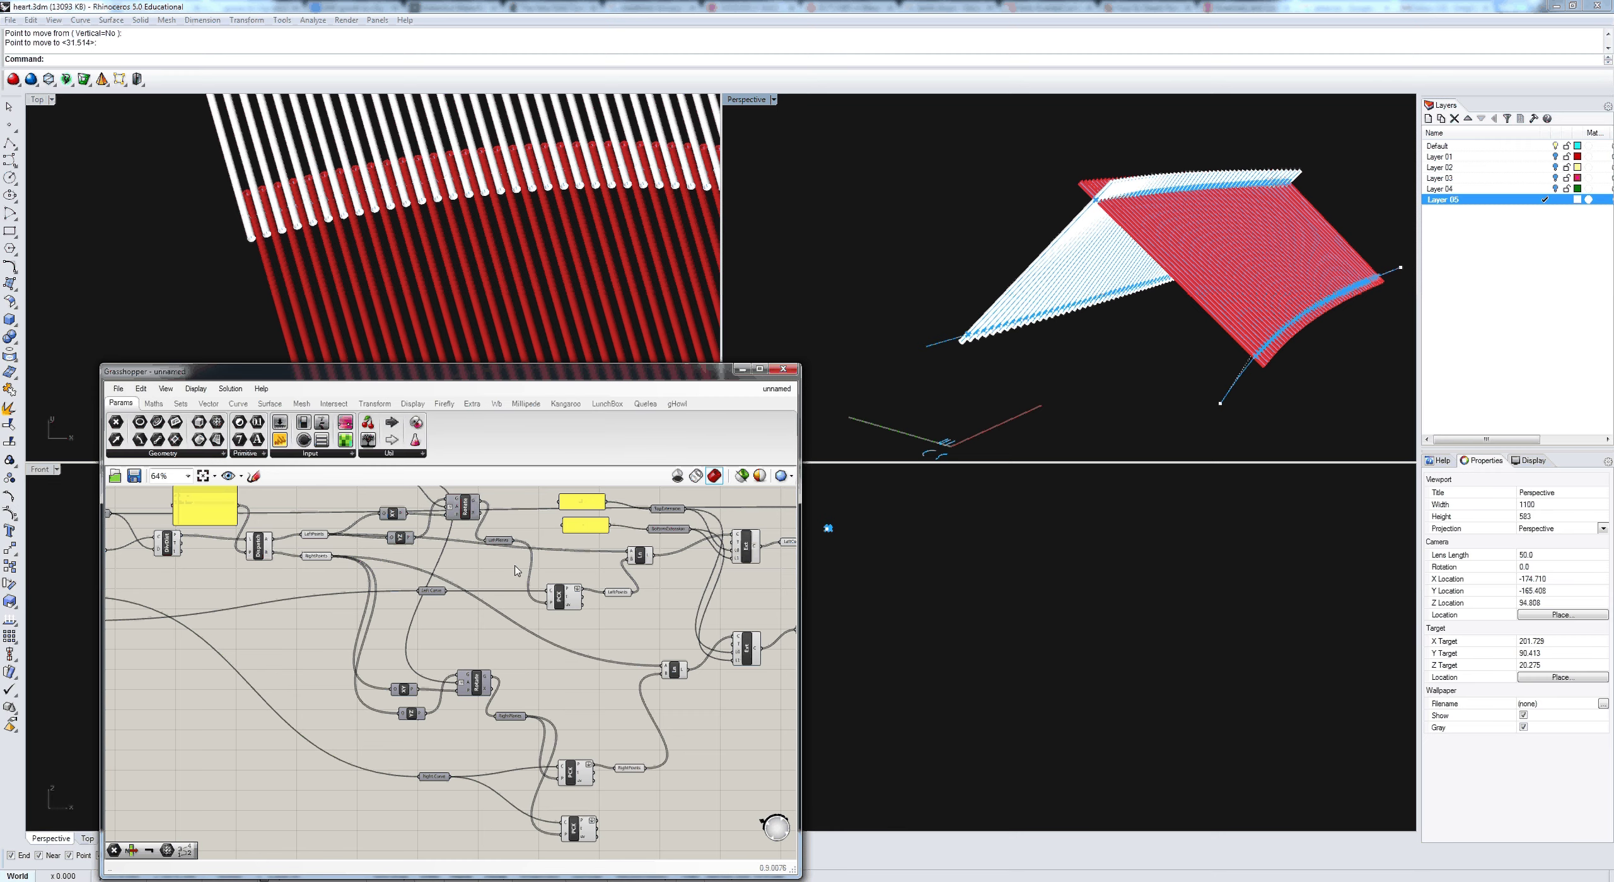
{"action": "left_click_drag", "start_coordinate": [512, 540], "coordinate": [570, 832]}
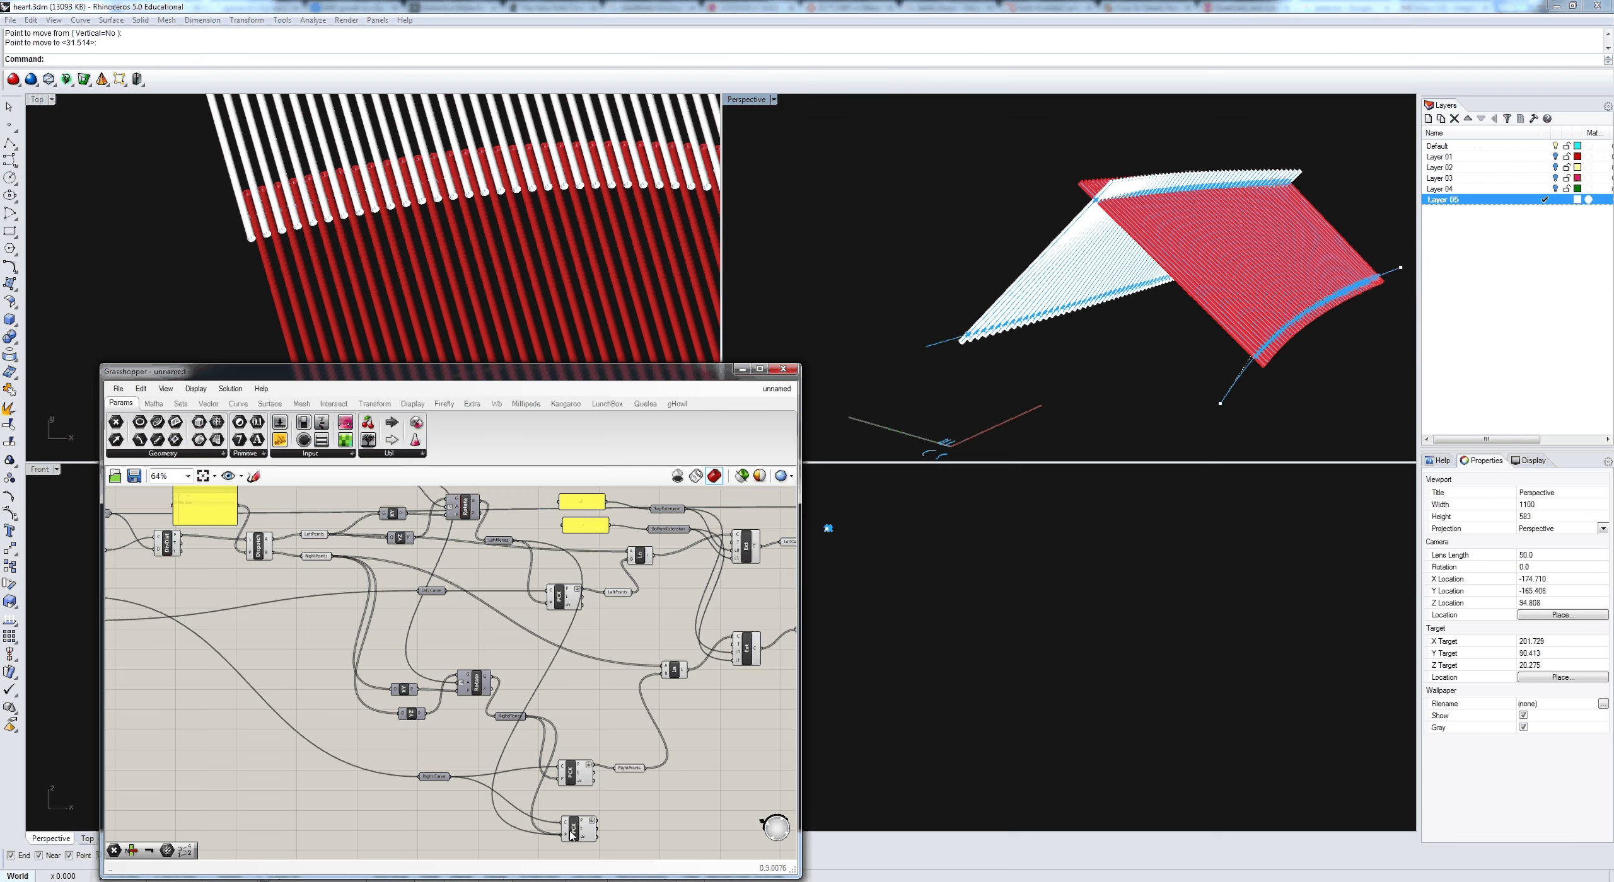
{"action": "left_click", "coordinate": [571, 835]}
{"action": "right_click_drag", "start_coordinate": [459, 266], "coordinate": [369, 132]}
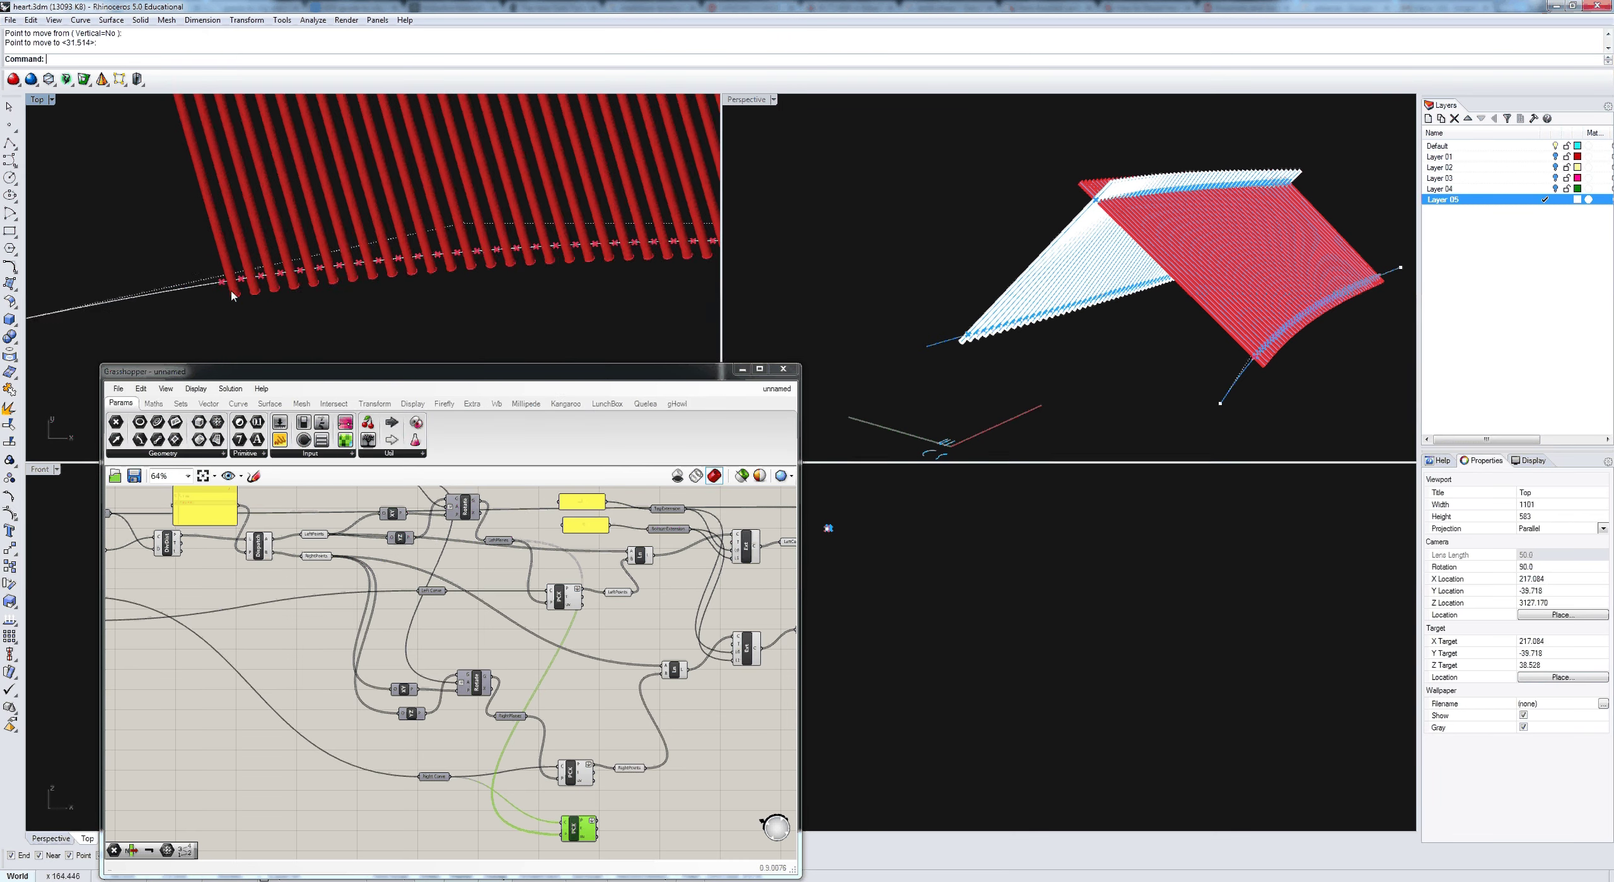
{"action": "scroll", "coordinate": [233, 293], "scroll_direction": "up", "scroll_amount": 3}
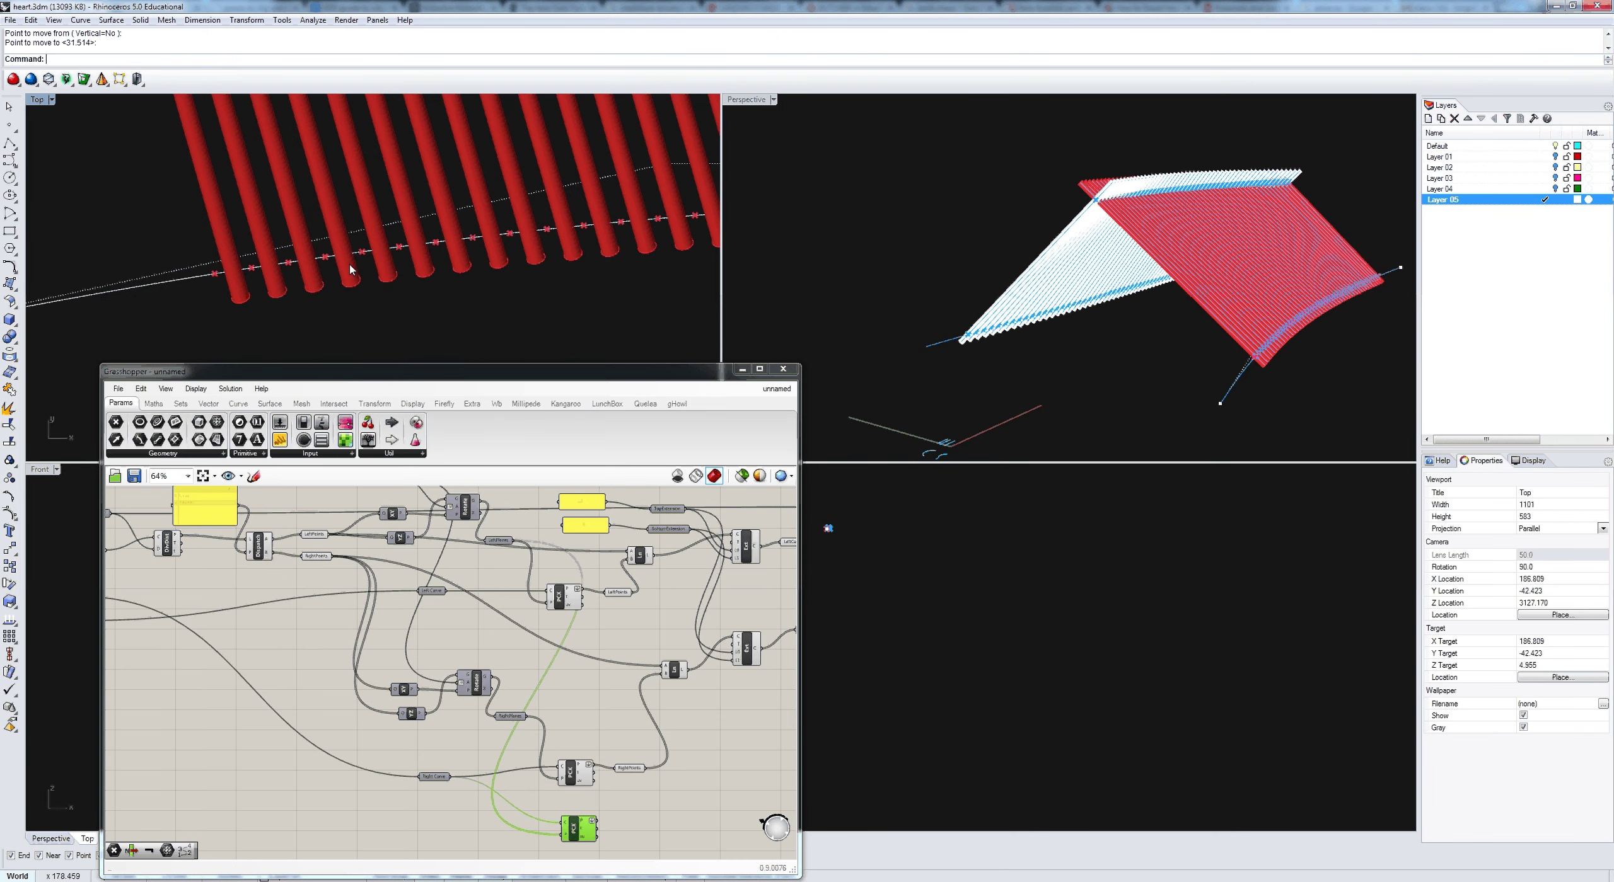
{"action": "right_click_drag", "start_coordinate": [644, 806], "coordinate": [639, 747]}
{"action": "right_click_drag", "start_coordinate": [568, 643], "coordinate": [566, 665]}
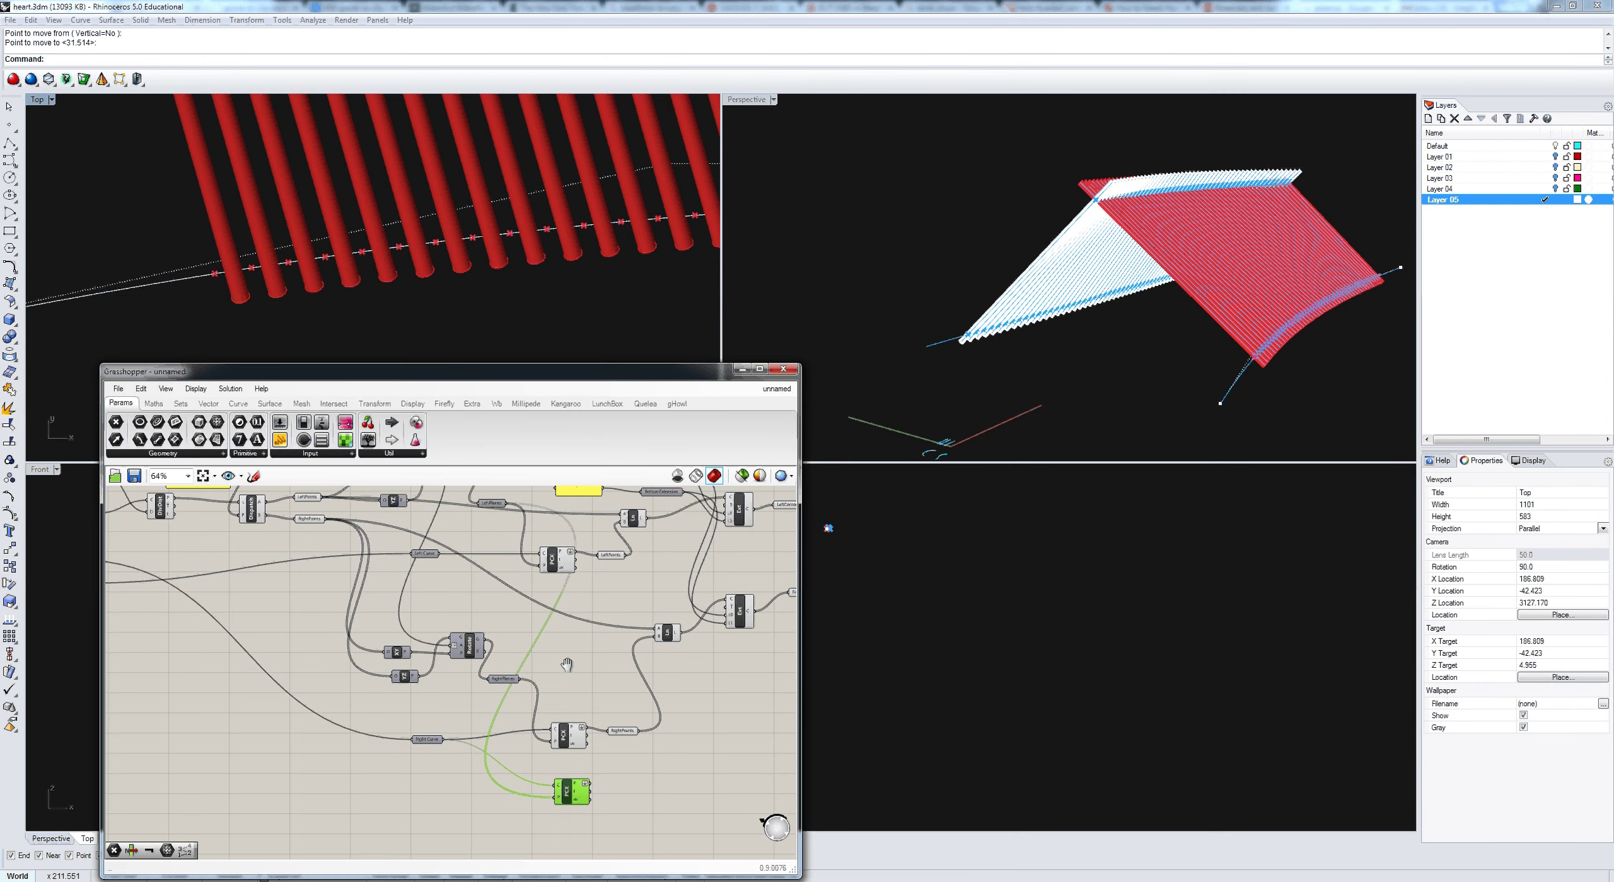
{"action": "left_click", "coordinate": [561, 567]}
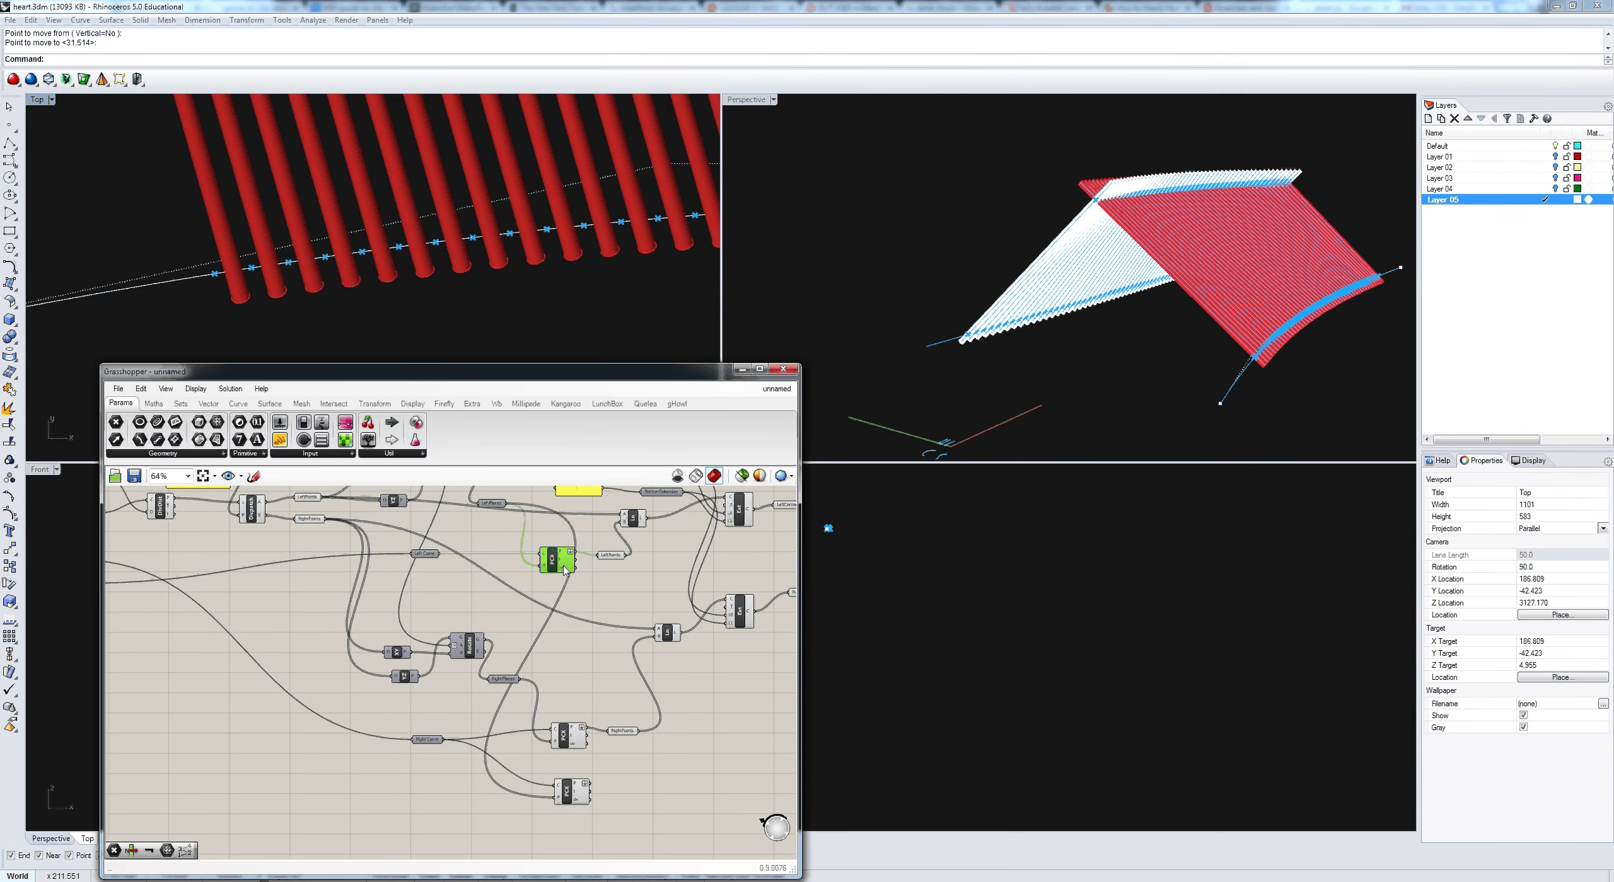
{"action": "key", "text": "ctrl+v"}
{"action": "left_click_drag", "start_coordinate": [565, 569], "coordinate": [569, 580]}
{"action": "key", "text": "Delete"}
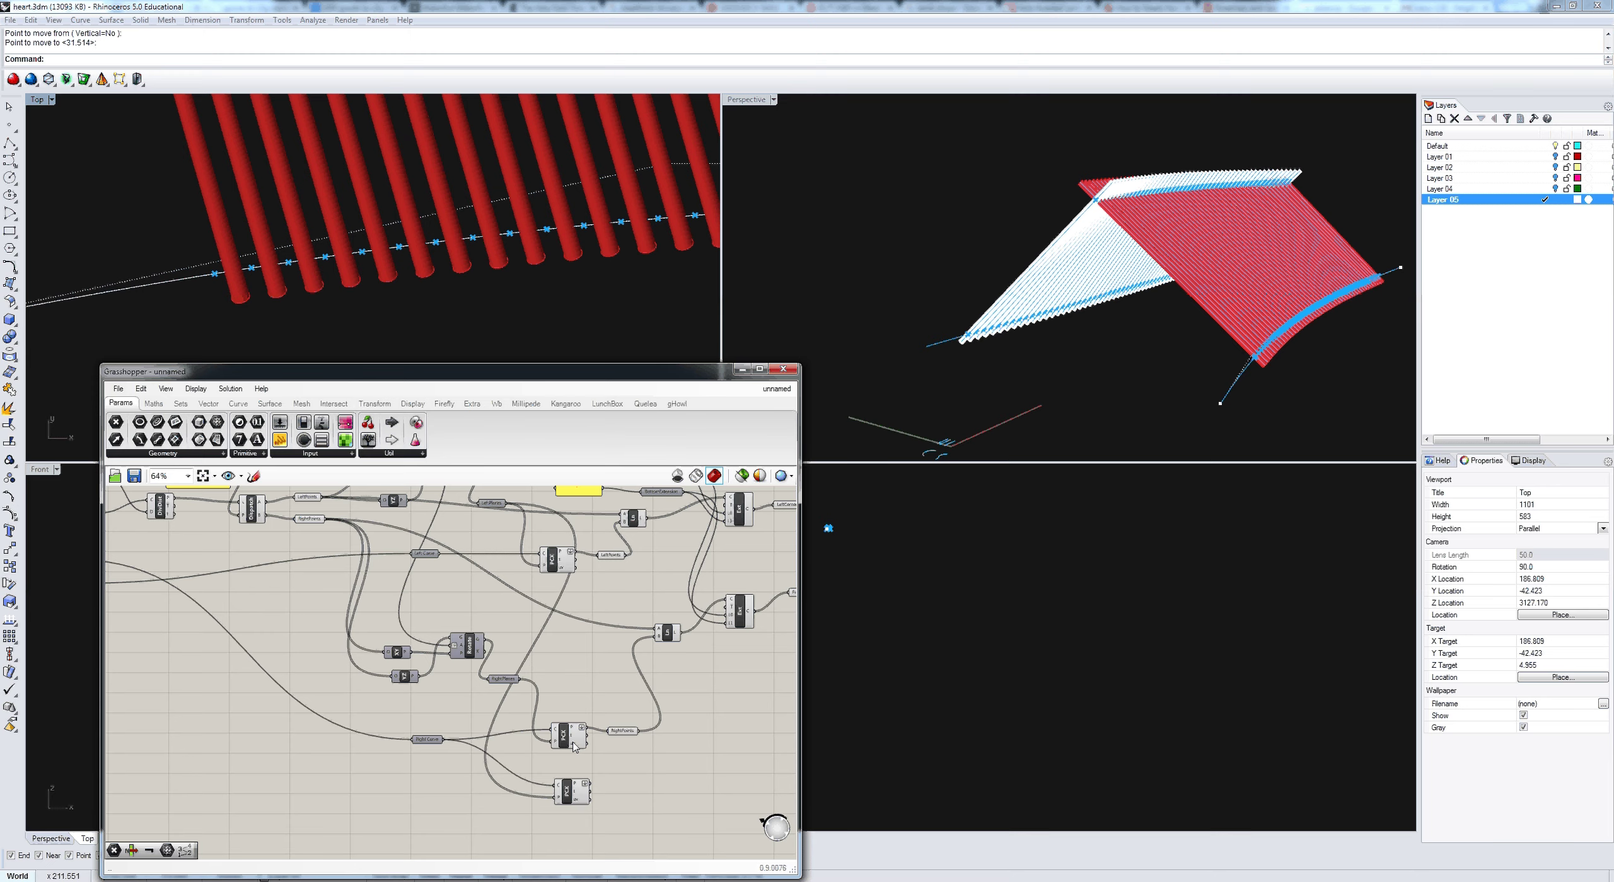
Step: Try a second copy of the right curve's PCX component, fed with the left planes
{"action": "left_click", "coordinate": [573, 746]}
{"action": "key", "text": "ctrl+v"}
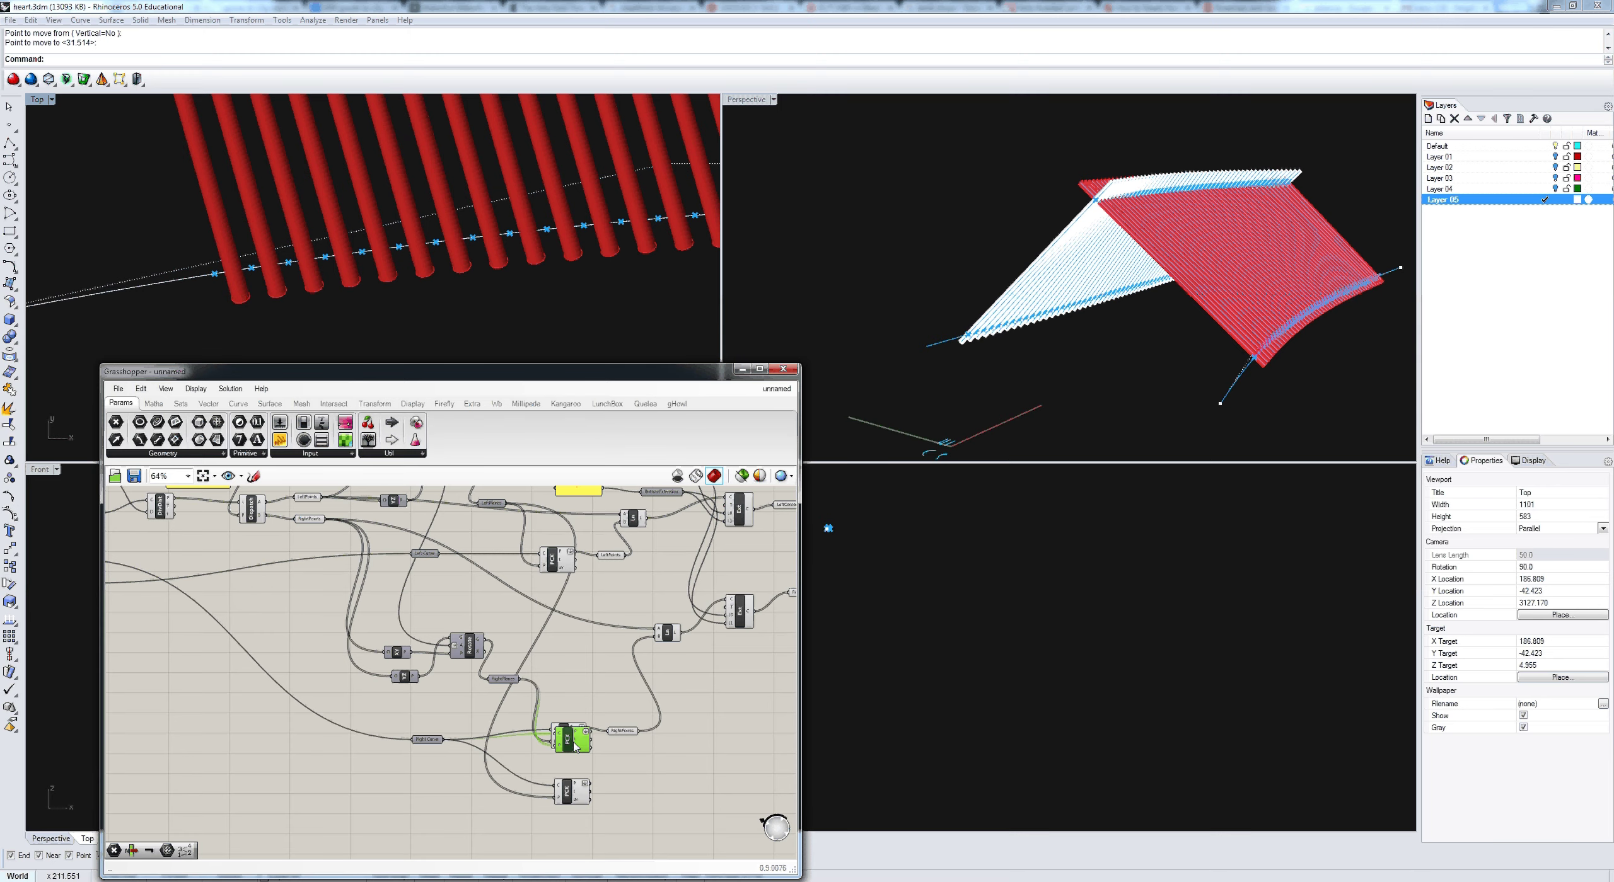
{"action": "left_click_drag", "start_coordinate": [575, 747], "coordinate": [572, 838]}
{"action": "left_click", "coordinate": [502, 532]}
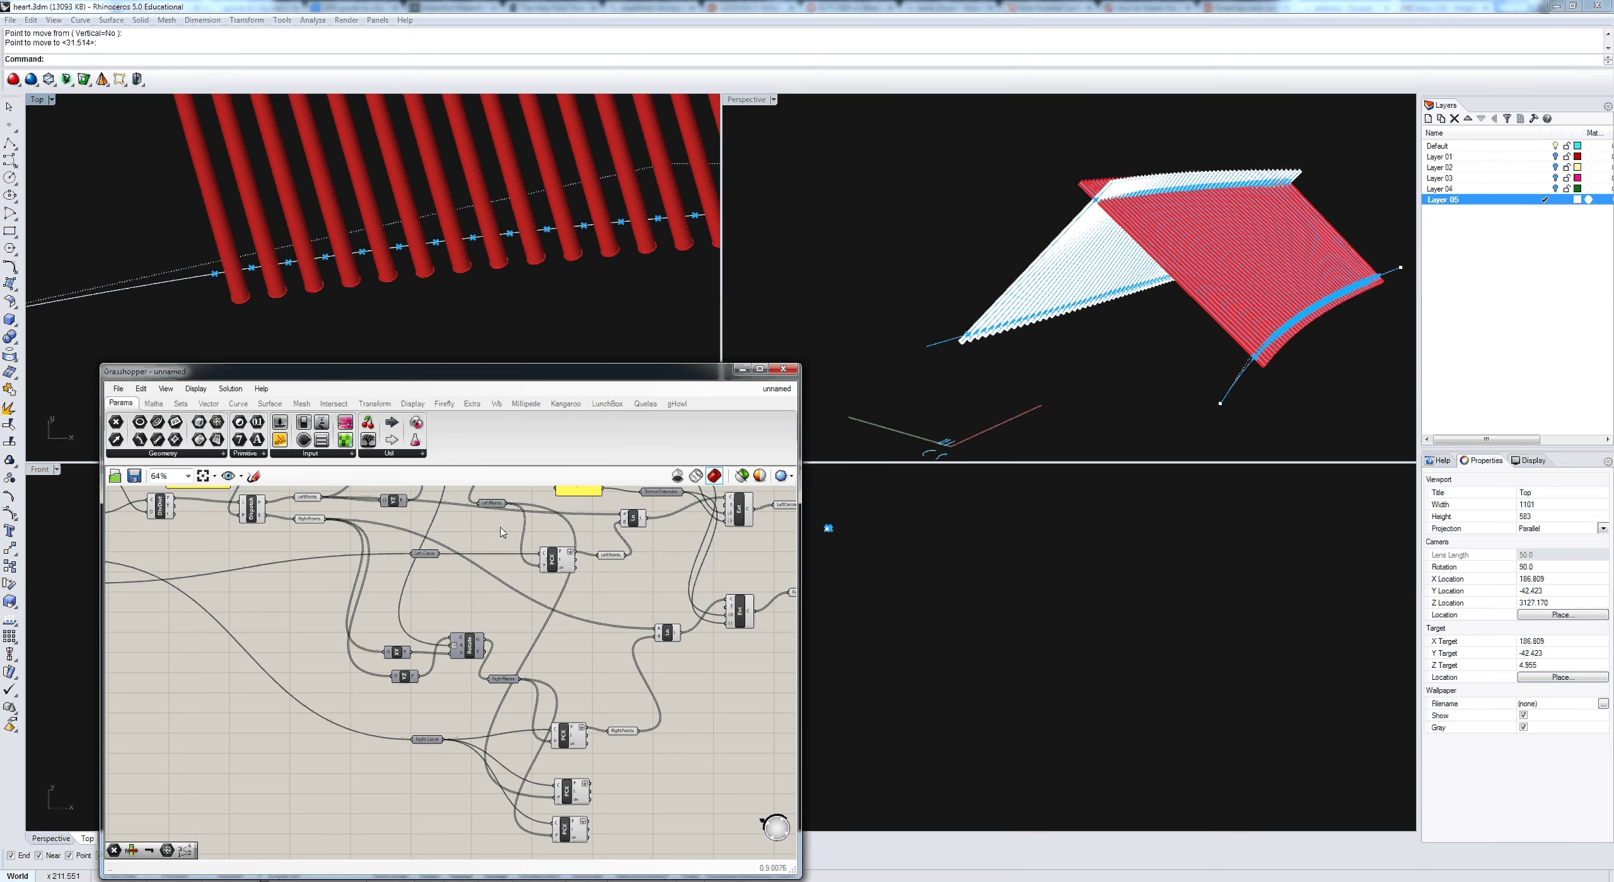
{"action": "left_click_drag", "start_coordinate": [506, 503], "coordinate": [555, 837]}
{"action": "left_click", "coordinate": [563, 835]}
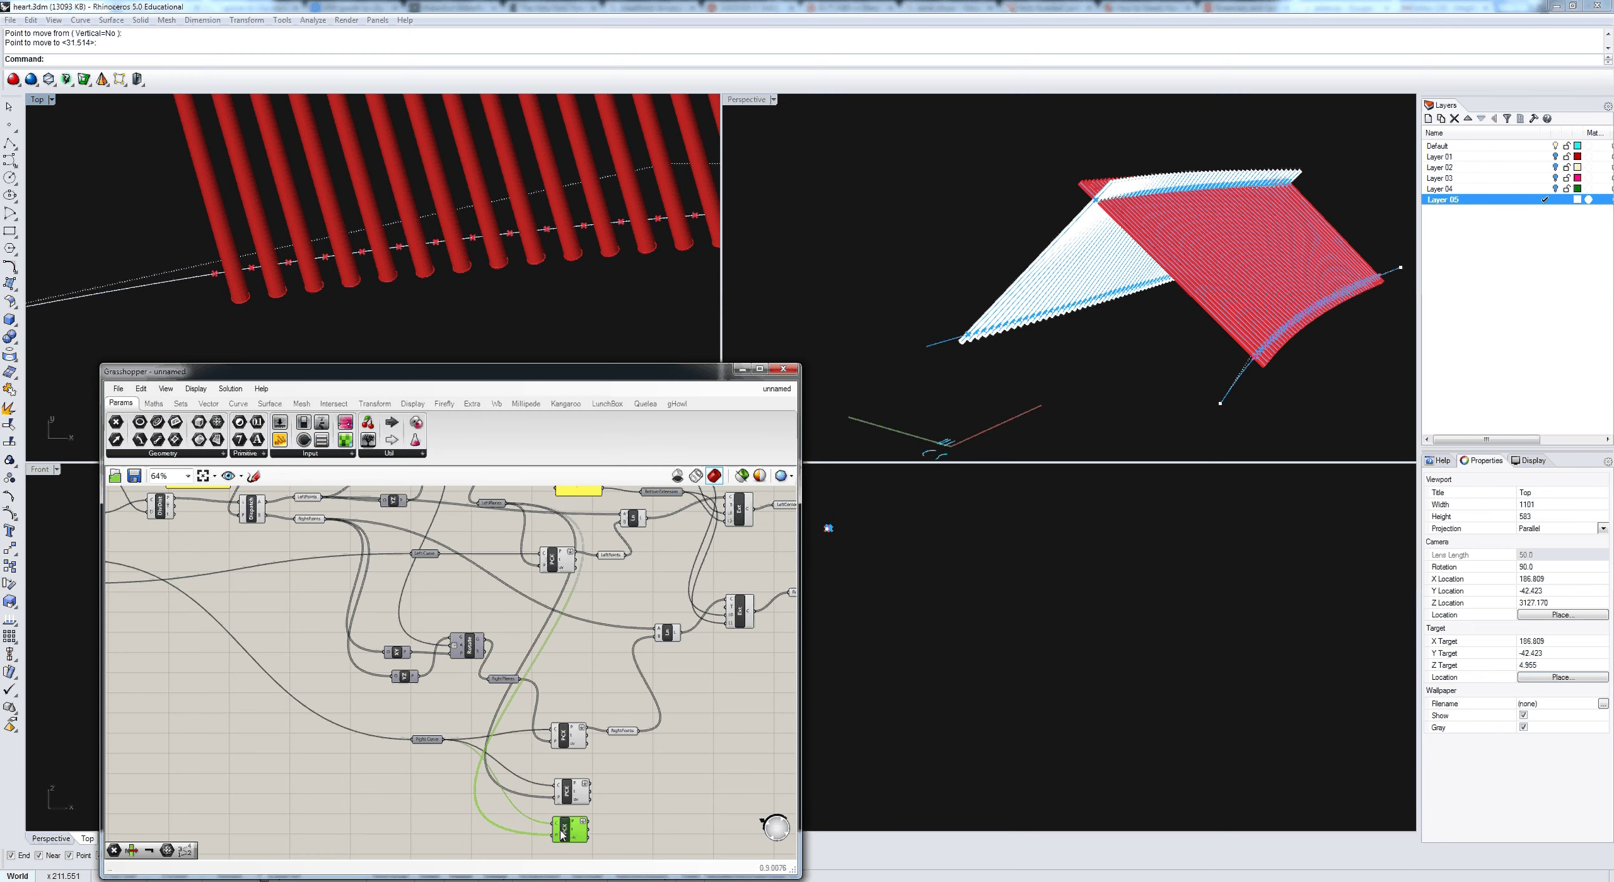
{"action": "left_click", "coordinate": [432, 741]}
{"action": "left_click_drag", "start_coordinate": [432, 742], "coordinate": [430, 745]}
Step: Check the outer ends of the white pipes in the Top view and delete the second PCX copy
{"action": "right_click_drag", "start_coordinate": [208, 230], "coordinate": [272, 317]}
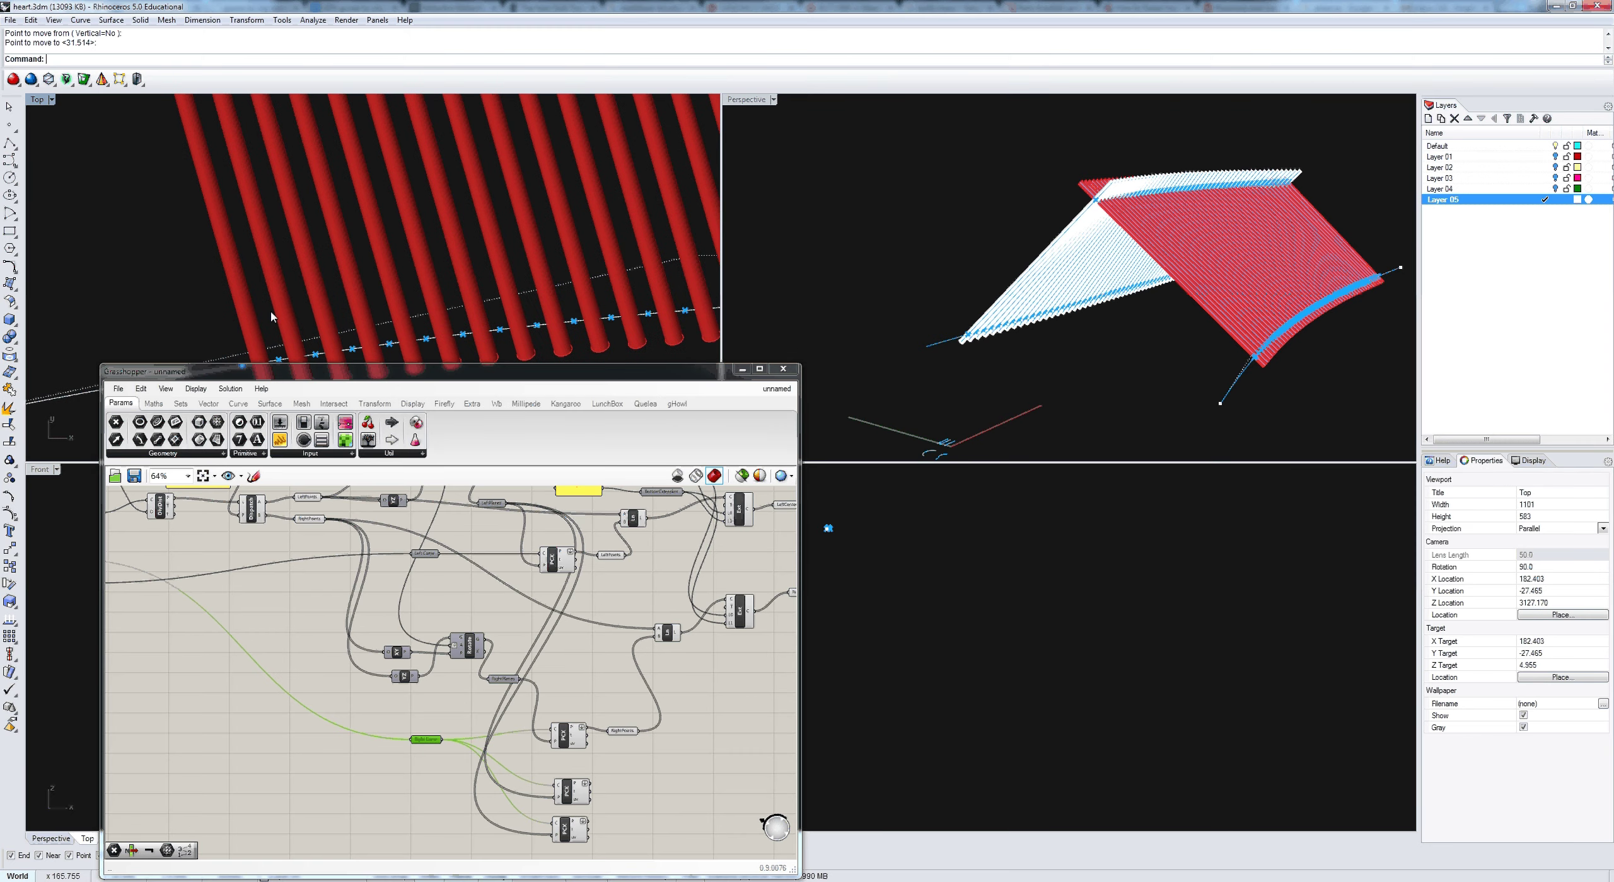
{"action": "scroll", "coordinate": [272, 316], "scroll_direction": "down", "scroll_amount": 5}
{"action": "right_click_drag", "start_coordinate": [251, 255], "coordinate": [297, 362]}
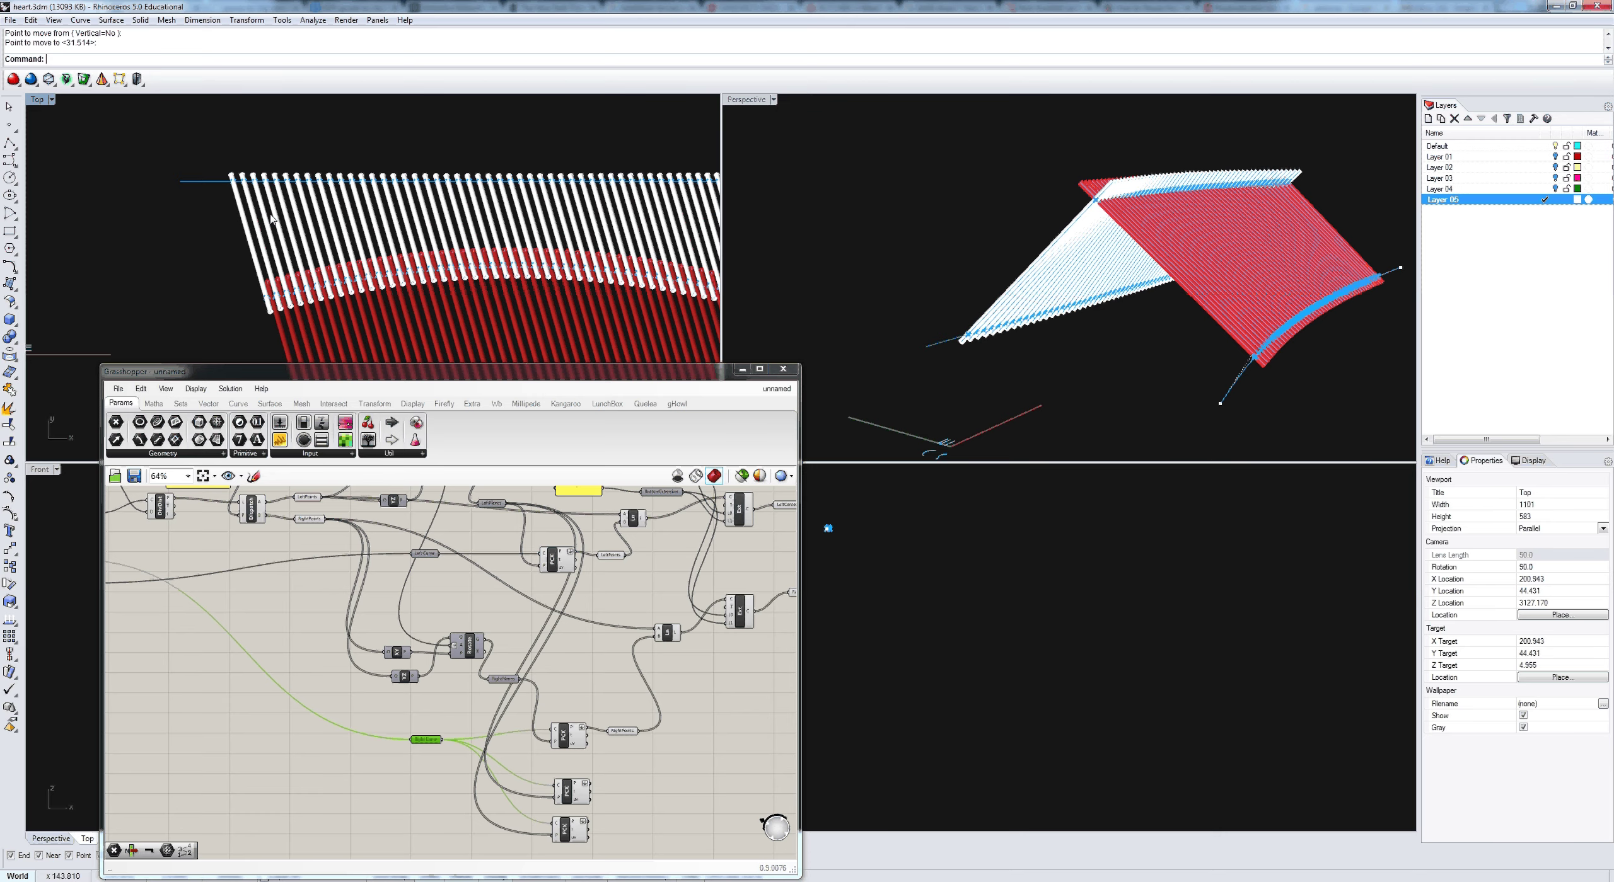
{"action": "scroll", "coordinate": [273, 219], "scroll_direction": "up", "scroll_amount": 5}
{"action": "left_click", "coordinate": [574, 824]}
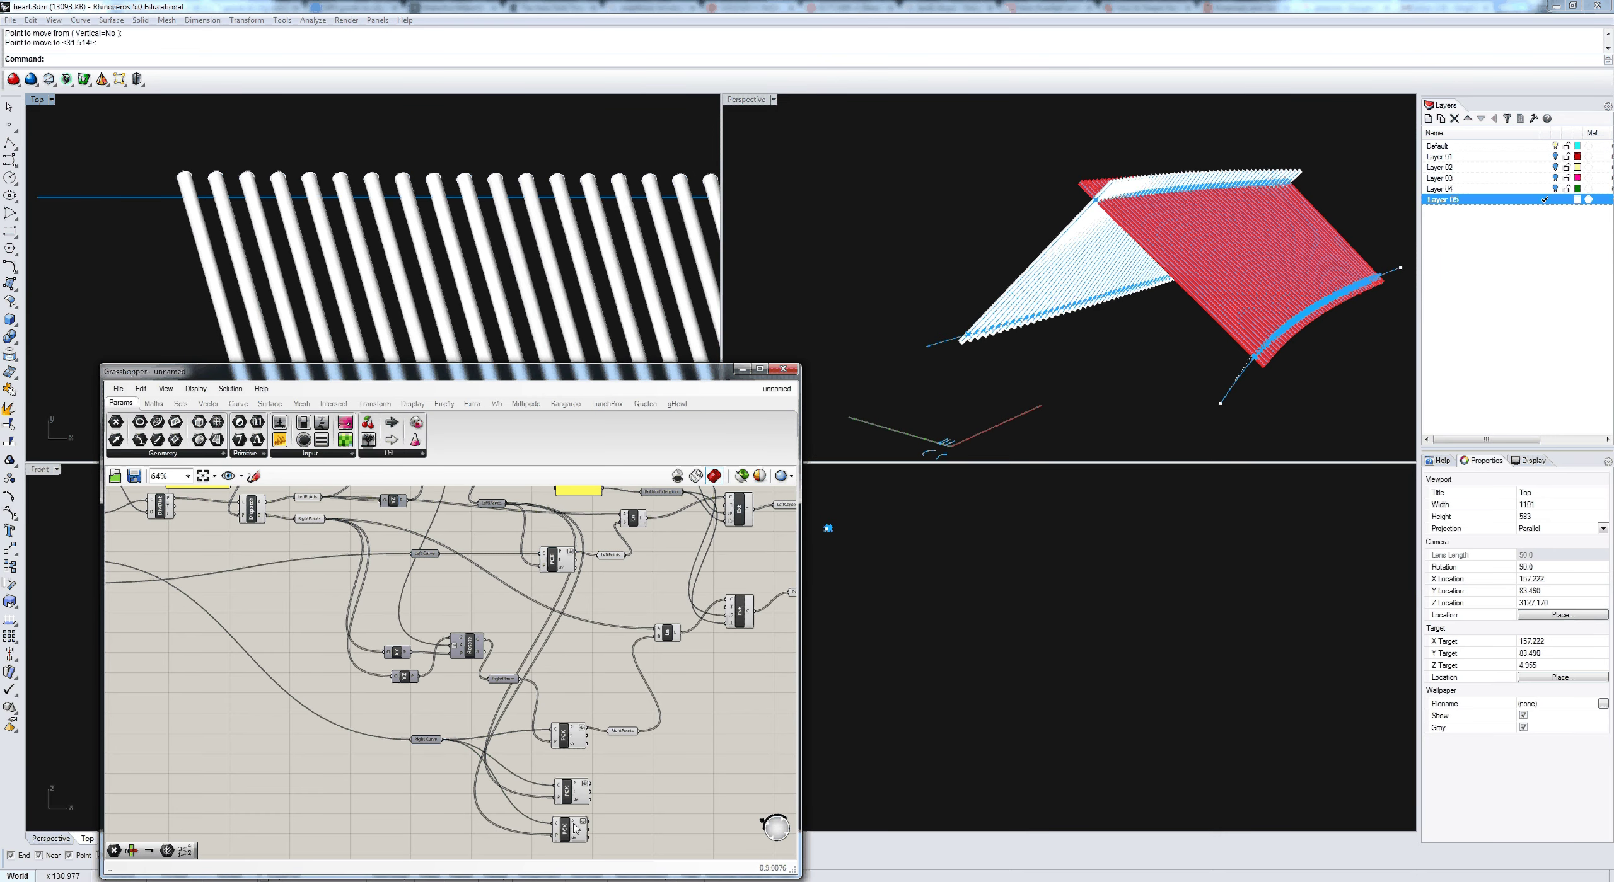
{"action": "left_click", "coordinate": [574, 826]}
{"action": "left_click_drag", "start_coordinate": [570, 819], "coordinate": [584, 669]}
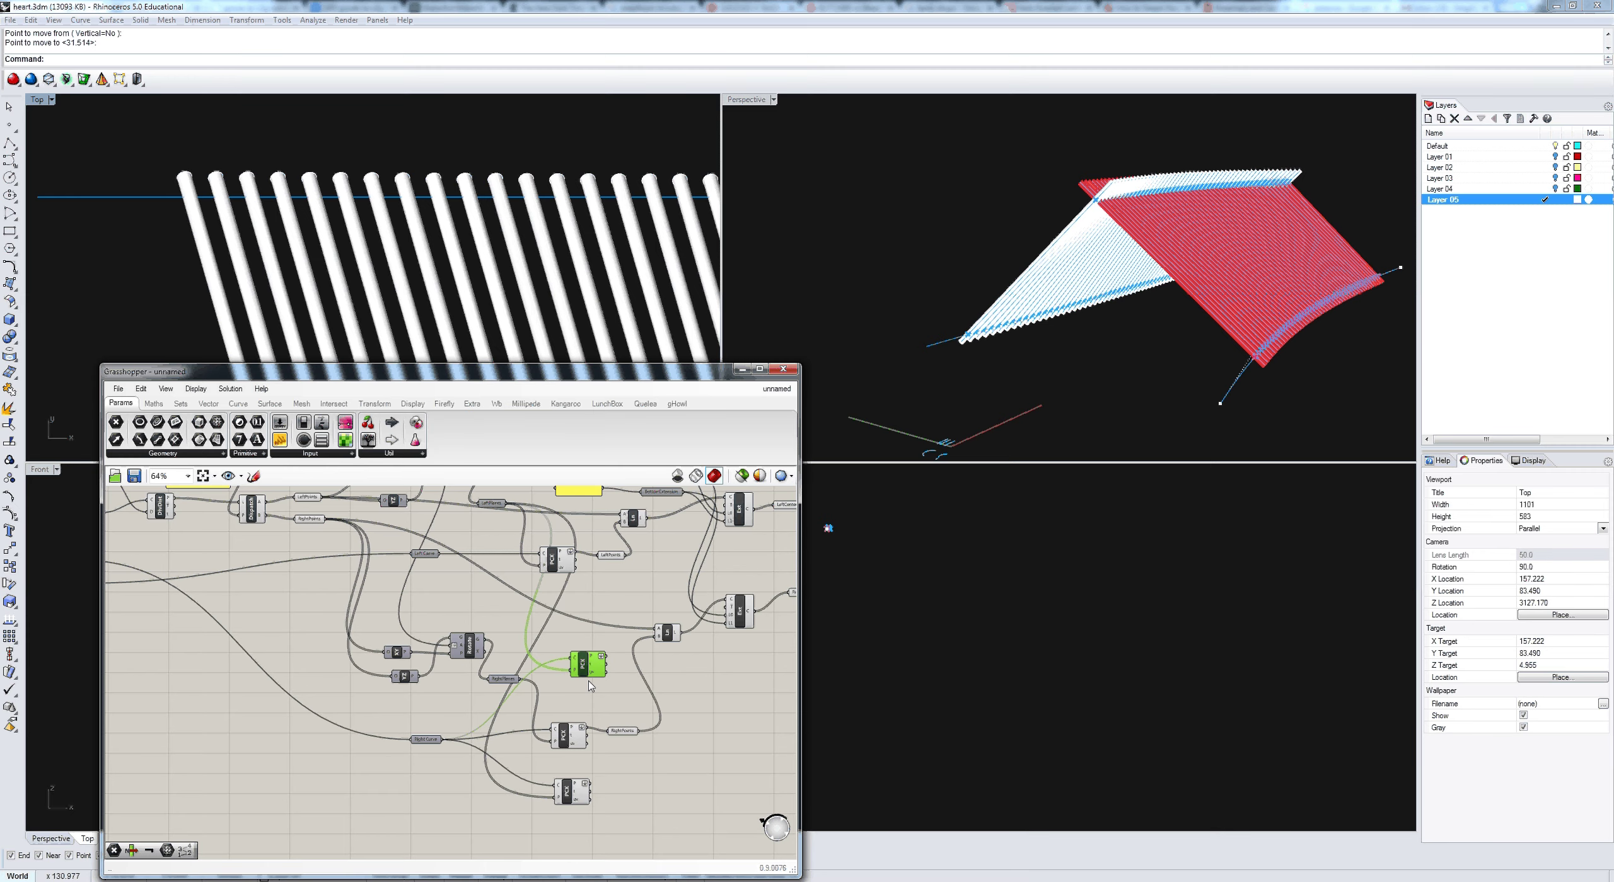
{"action": "key", "text": "Delete"}
Step: Duplicate the left curve's PCX component below the other copy, connect the right planes to it, and check its points in the Top view
{"action": "mouse_move", "coordinate": [563, 621]}
{"action": "right_mouse_down"}
{"action": "mouse_move", "coordinate": [565, 635]}
{"action": "mouse_move", "coordinate": [566, 618]}
{"action": "right_mouse_up"}
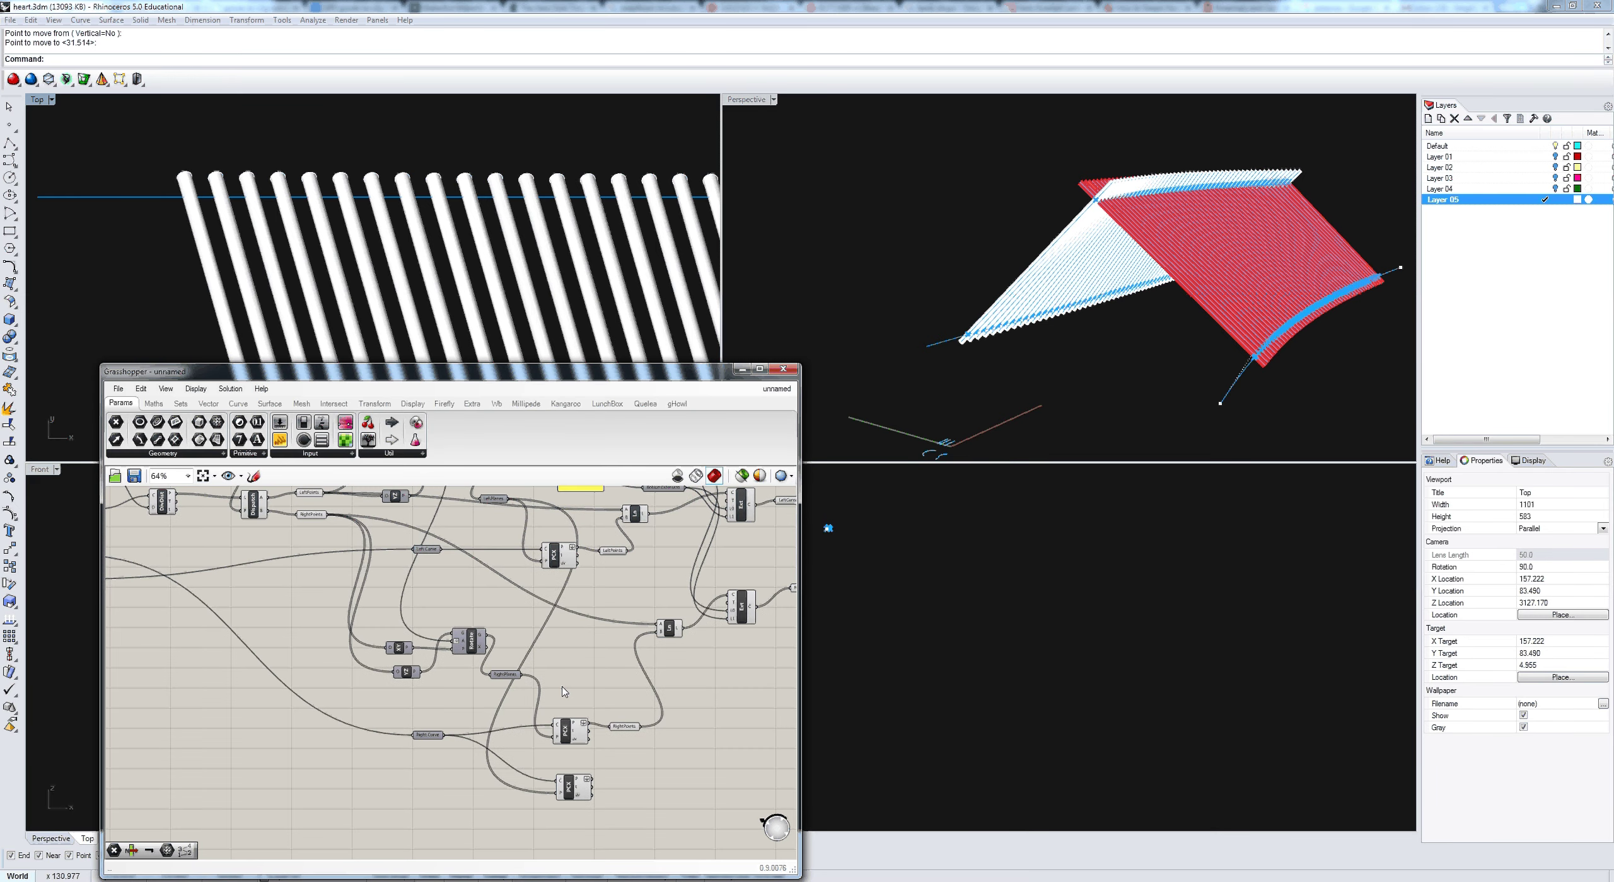
{"action": "right_click_drag", "start_coordinate": [564, 692], "coordinate": [520, 651]}
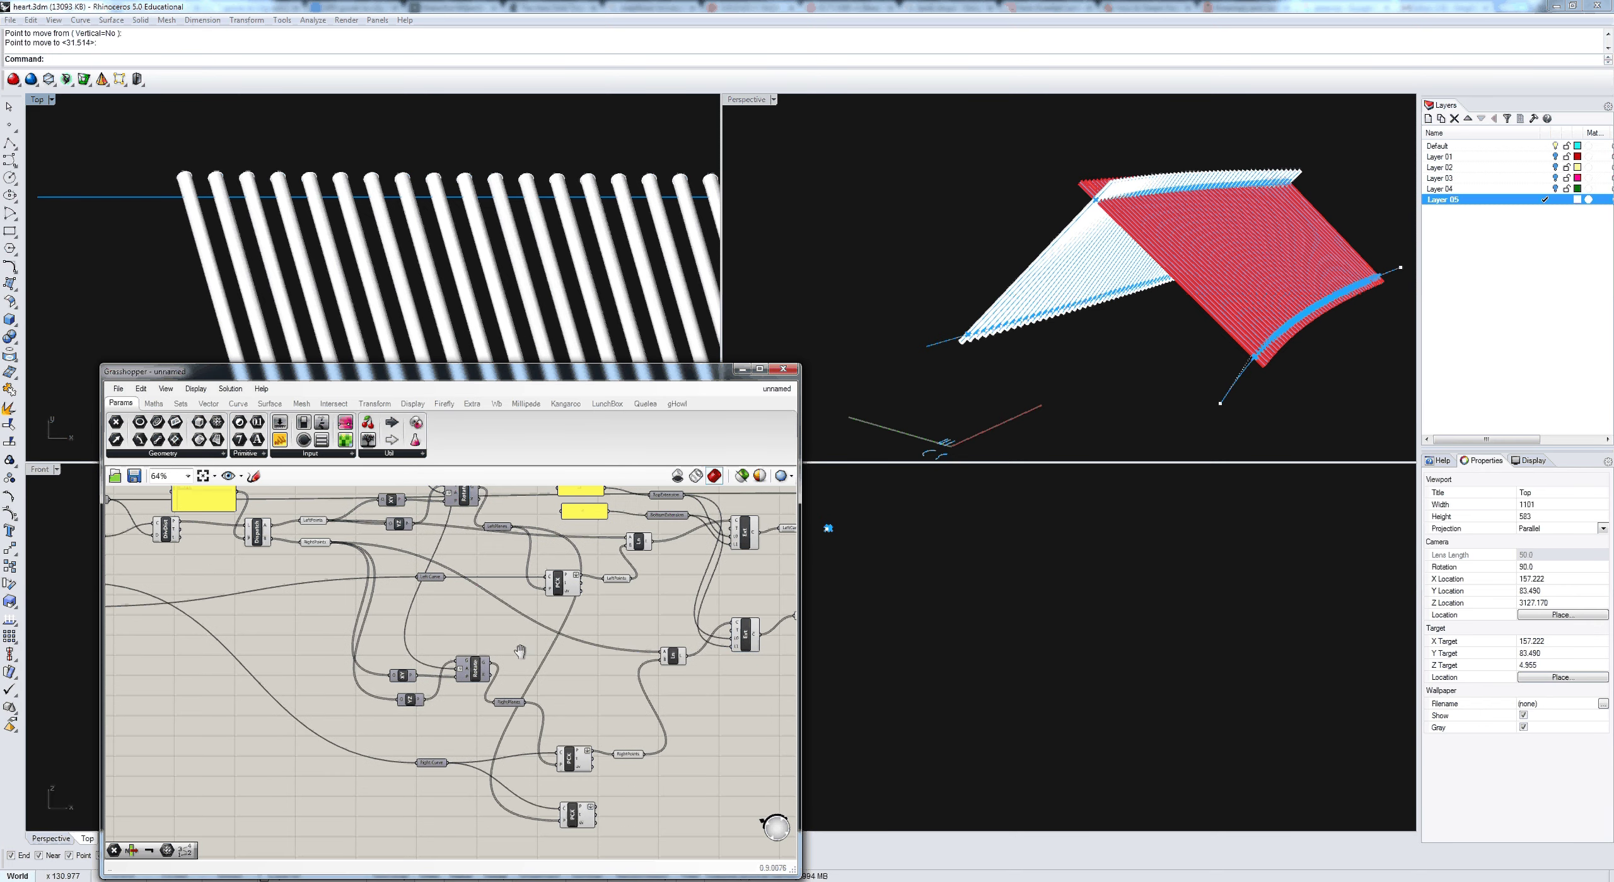
{"action": "left_click", "coordinate": [571, 819]}
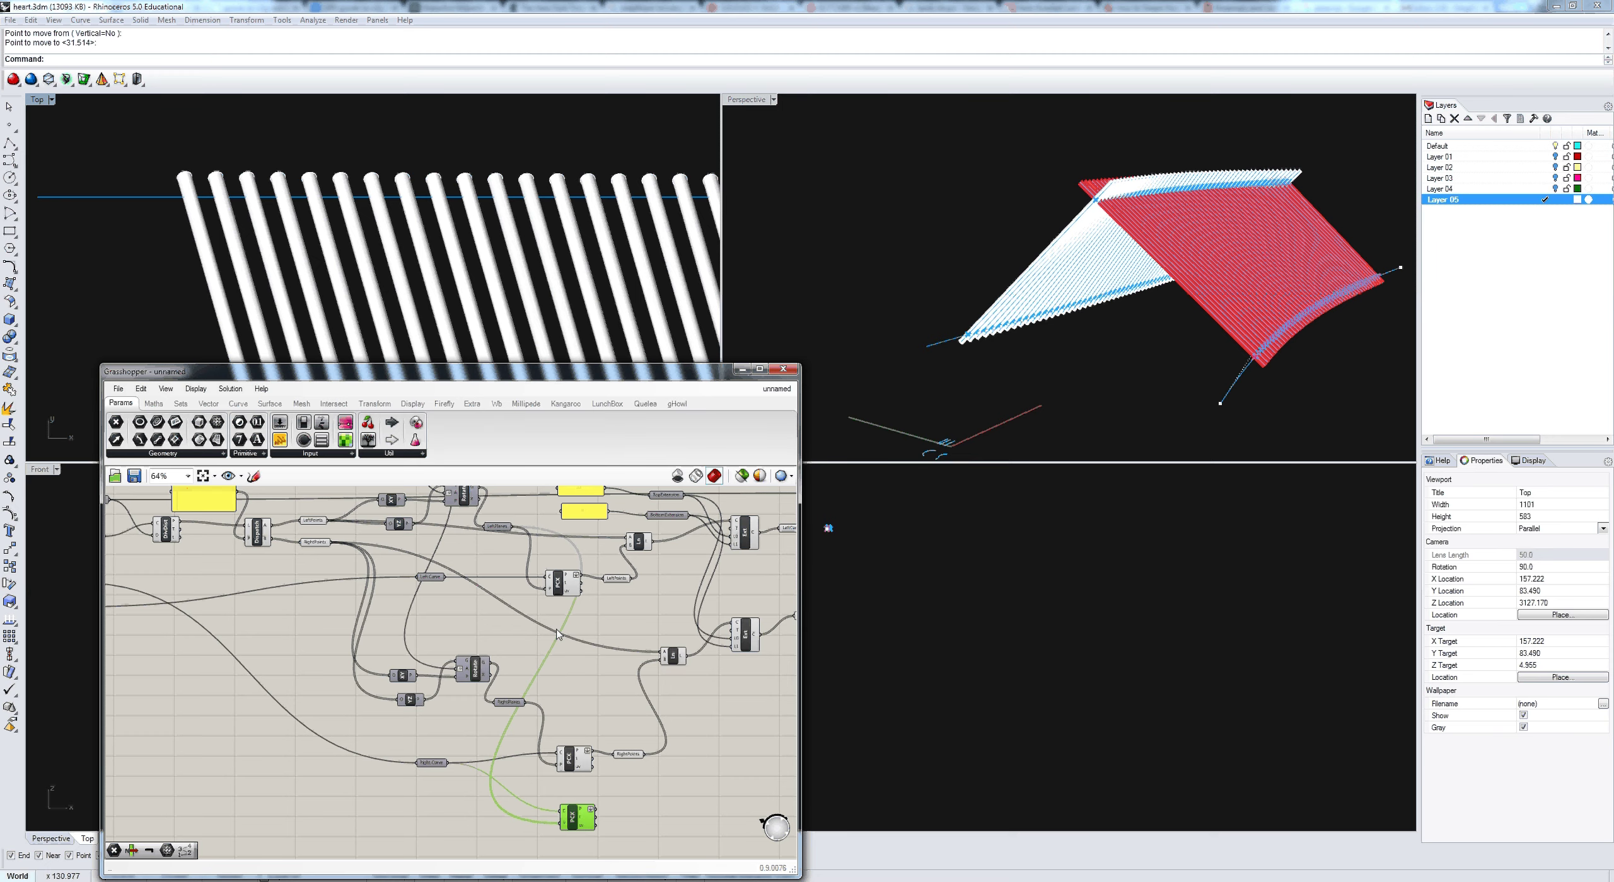
{"action": "left_click", "coordinate": [559, 585]}
{"action": "left_click_drag", "start_coordinate": [559, 586], "coordinate": [576, 856]}
{"action": "left_click", "coordinate": [653, 826]}
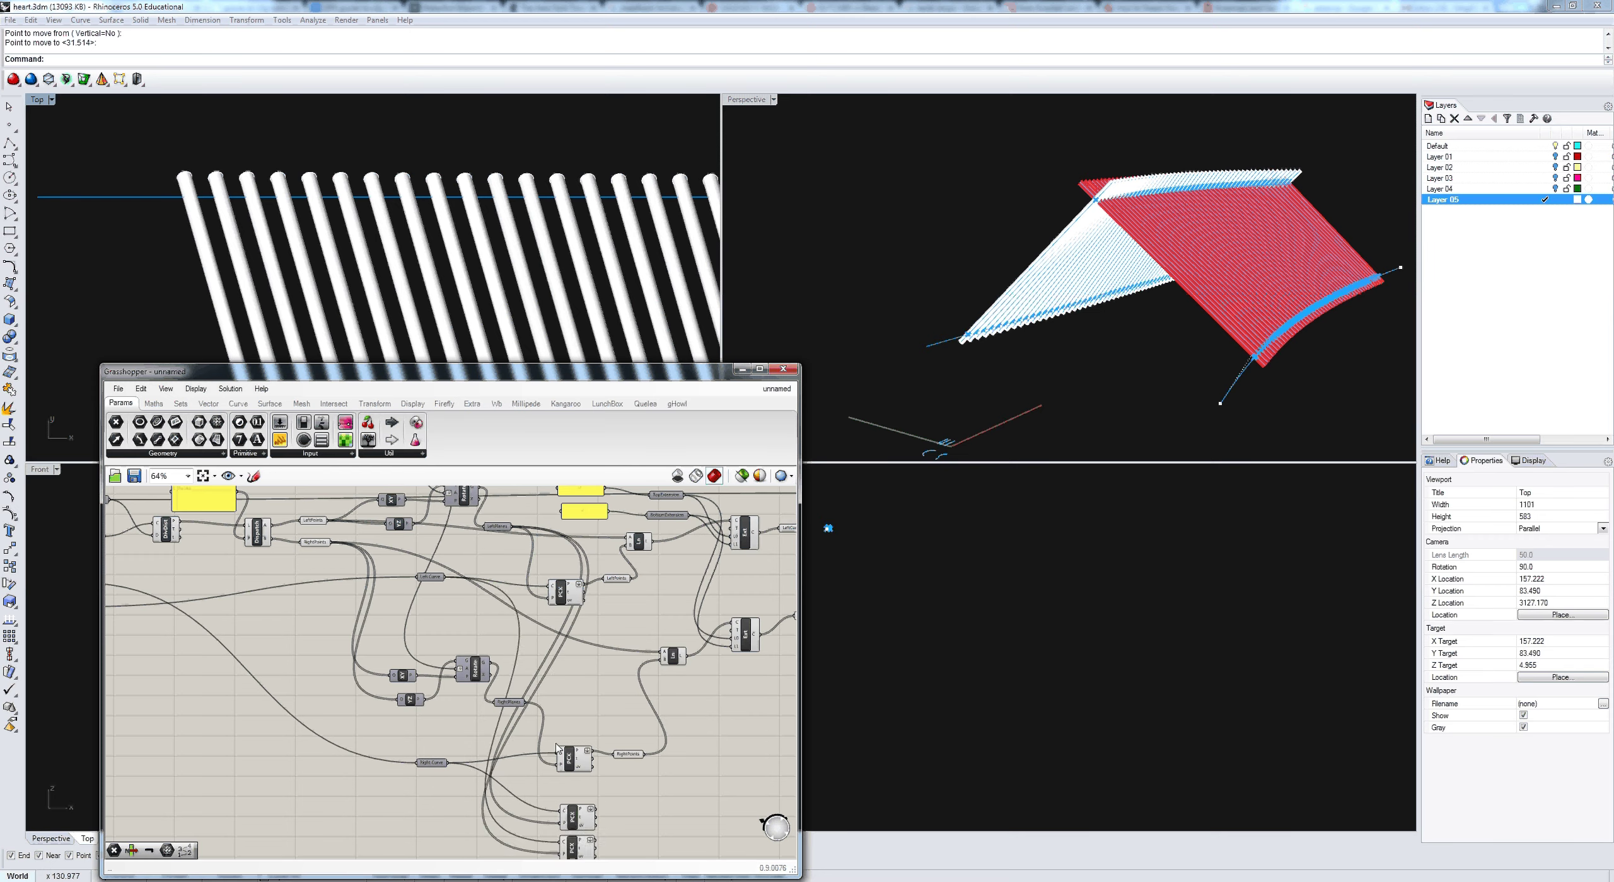
{"action": "right_click_drag", "start_coordinate": [557, 748], "coordinate": [558, 699]}
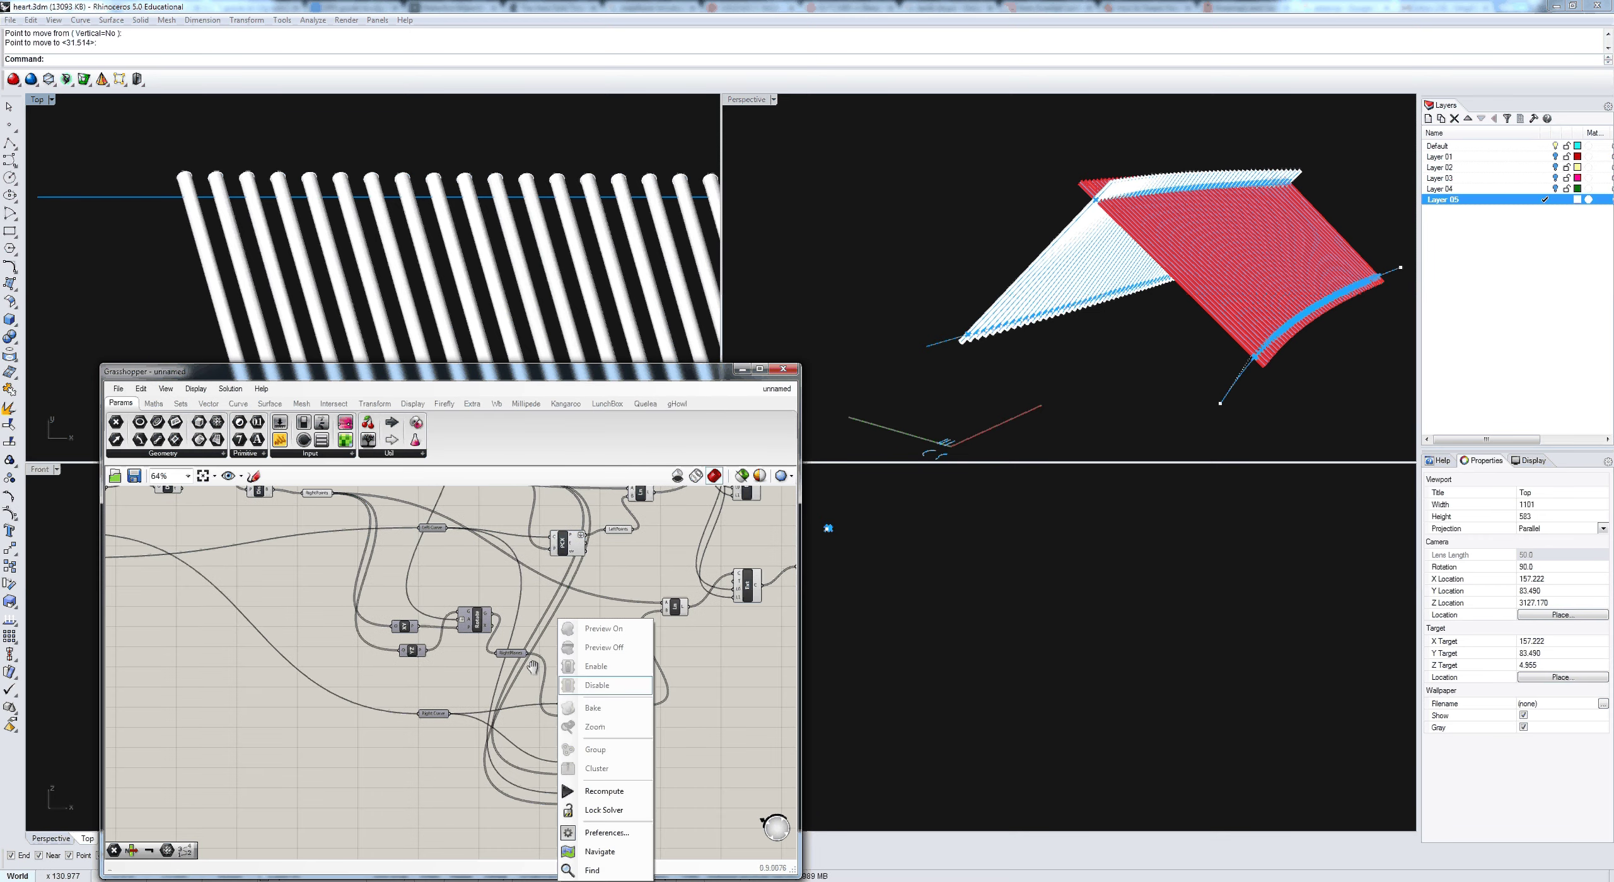
{"action": "left_click", "coordinate": [529, 663]}
{"action": "left_click_drag", "start_coordinate": [525, 660], "coordinate": [563, 806]}
{"action": "left_click", "coordinate": [574, 796]}
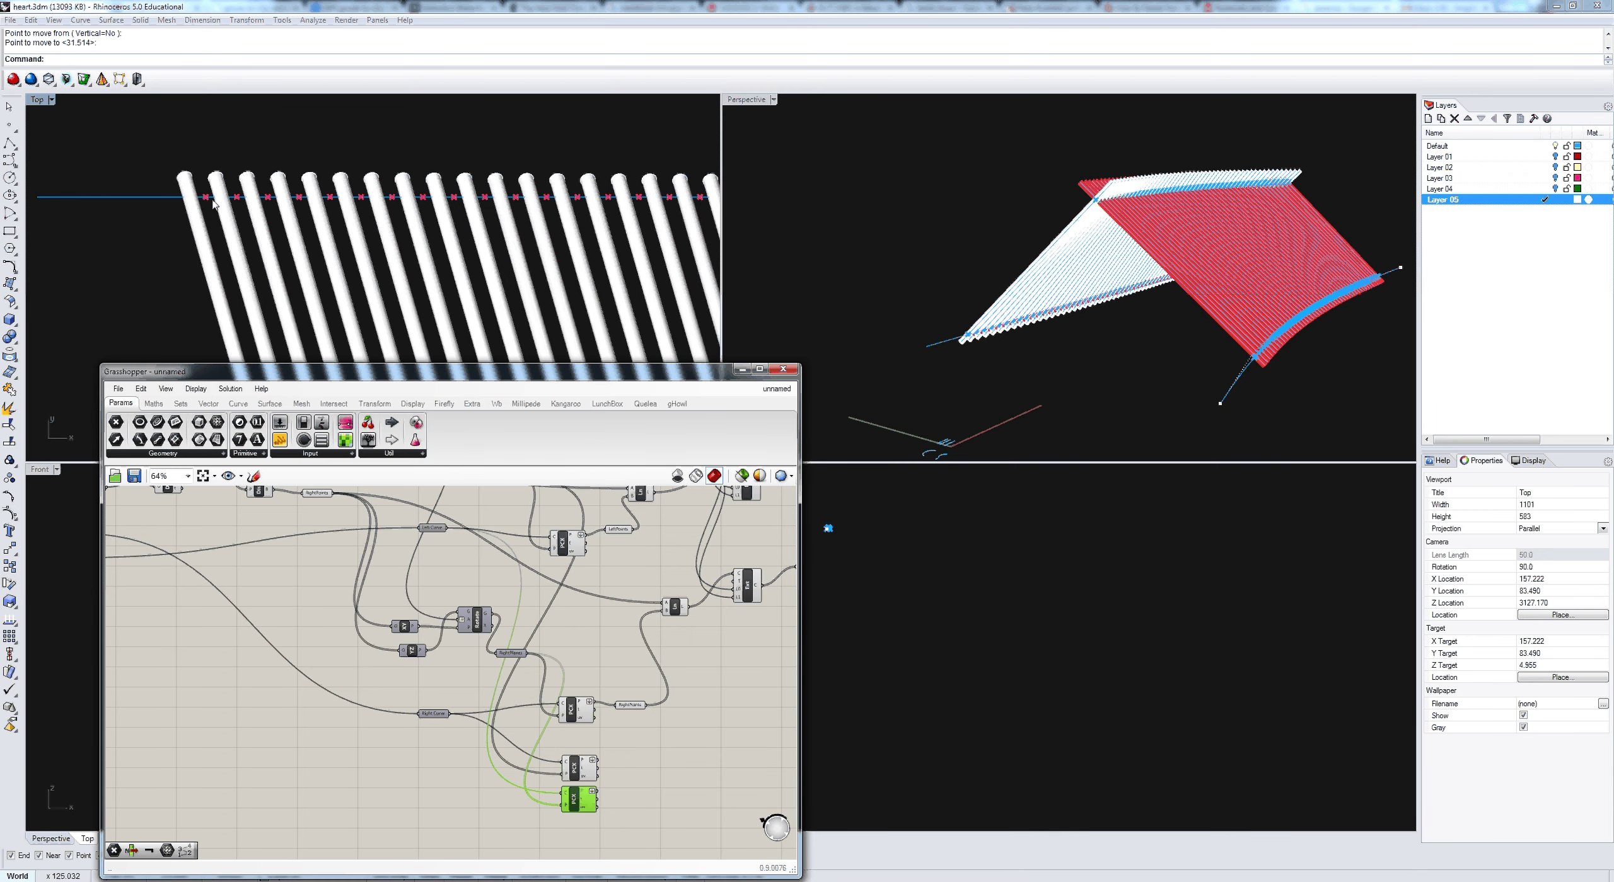
{"action": "left_click", "coordinate": [656, 769]}
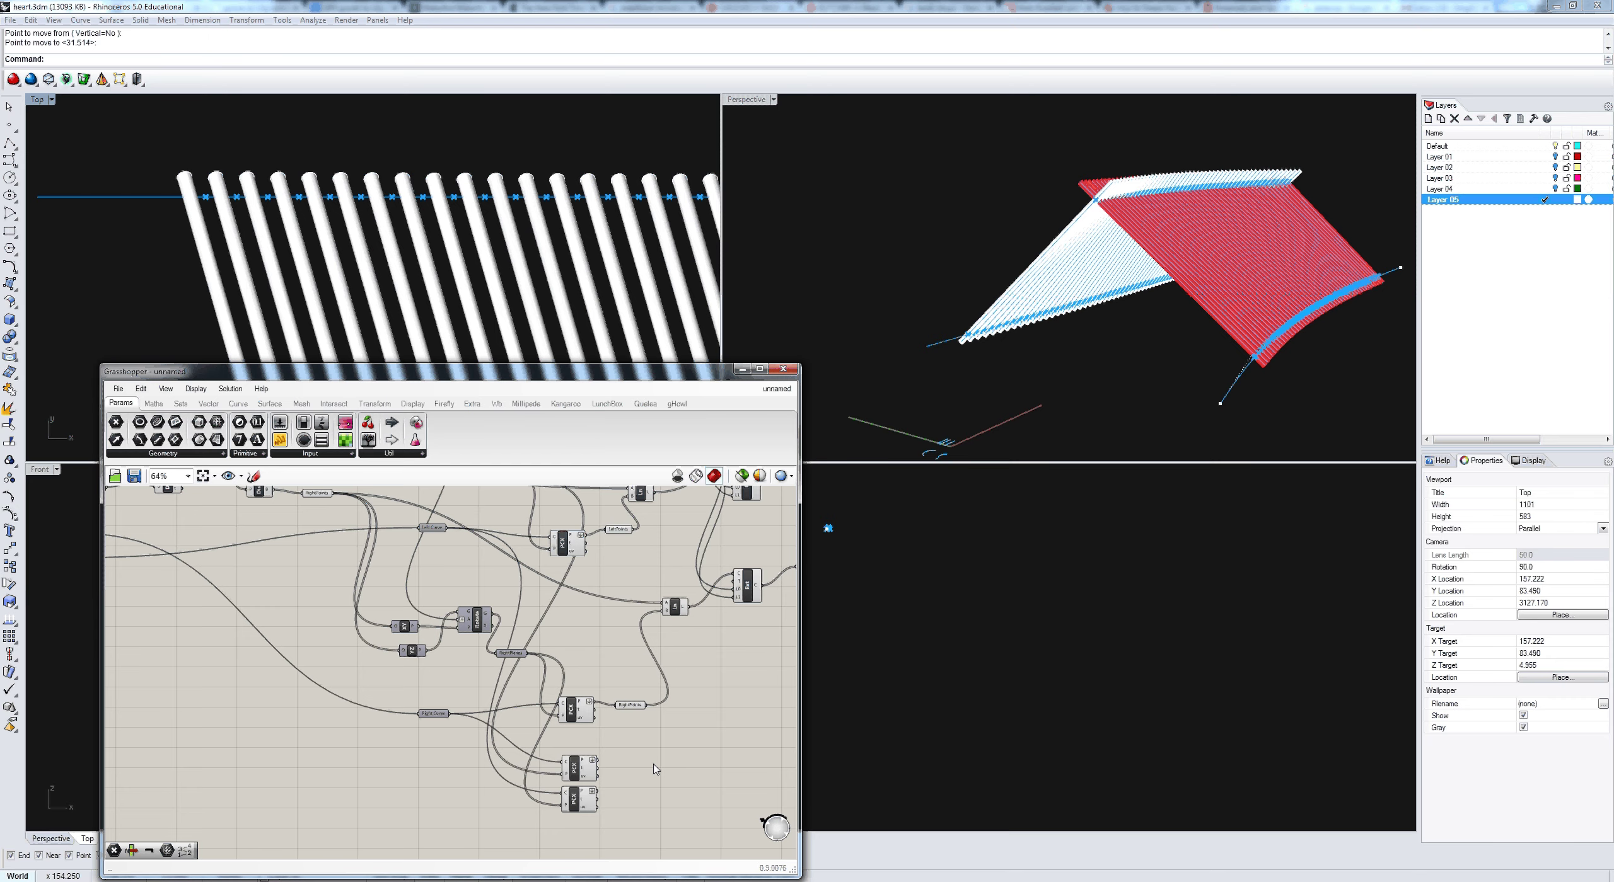
Step: Duplicate the right side's Line component beside the two PCX copies and connect their point outputs to its A and B inputs
{"action": "left_click", "coordinate": [675, 608]}
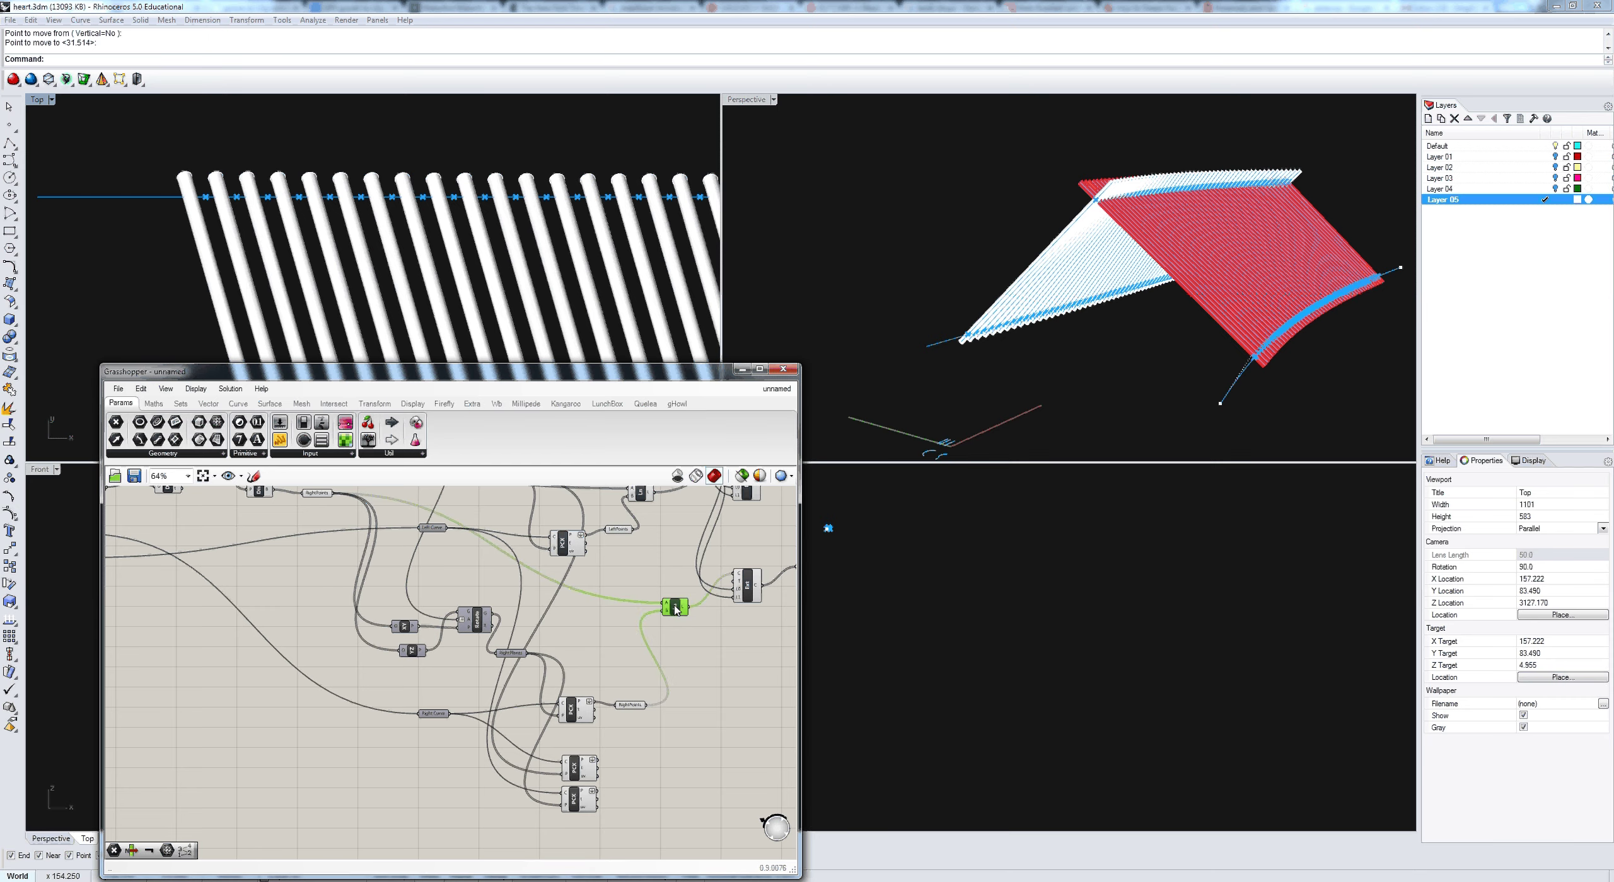
{"action": "left_click_drag", "start_coordinate": [675, 608], "coordinate": [672, 783]}
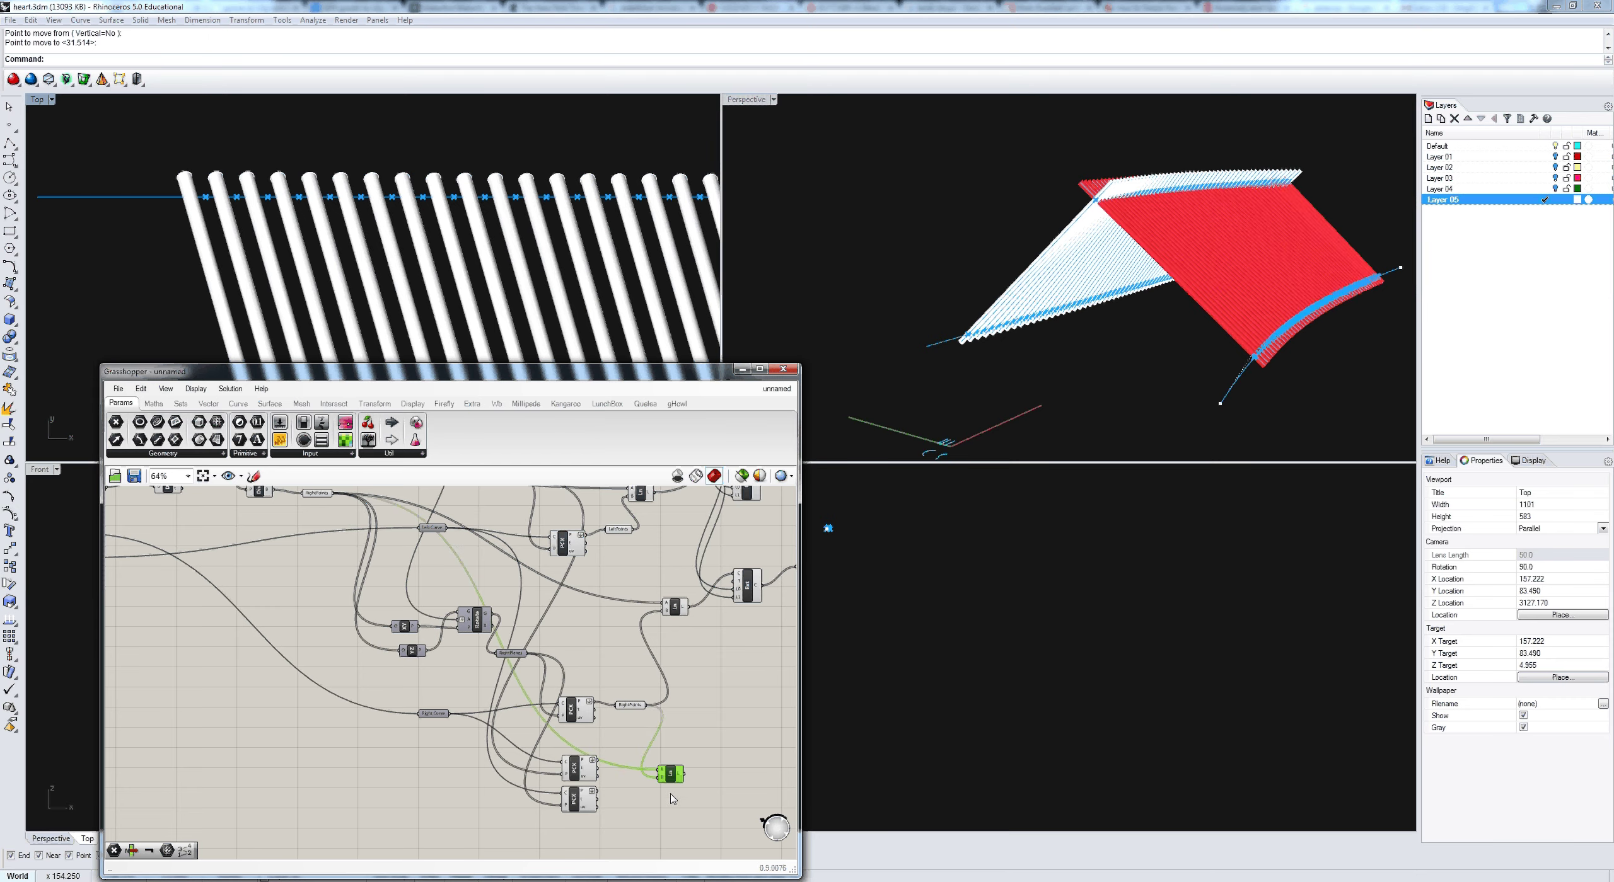
{"action": "left_click", "coordinate": [631, 811]}
{"action": "scroll", "coordinate": [624, 788], "scroll_direction": "up", "scroll_amount": 1}
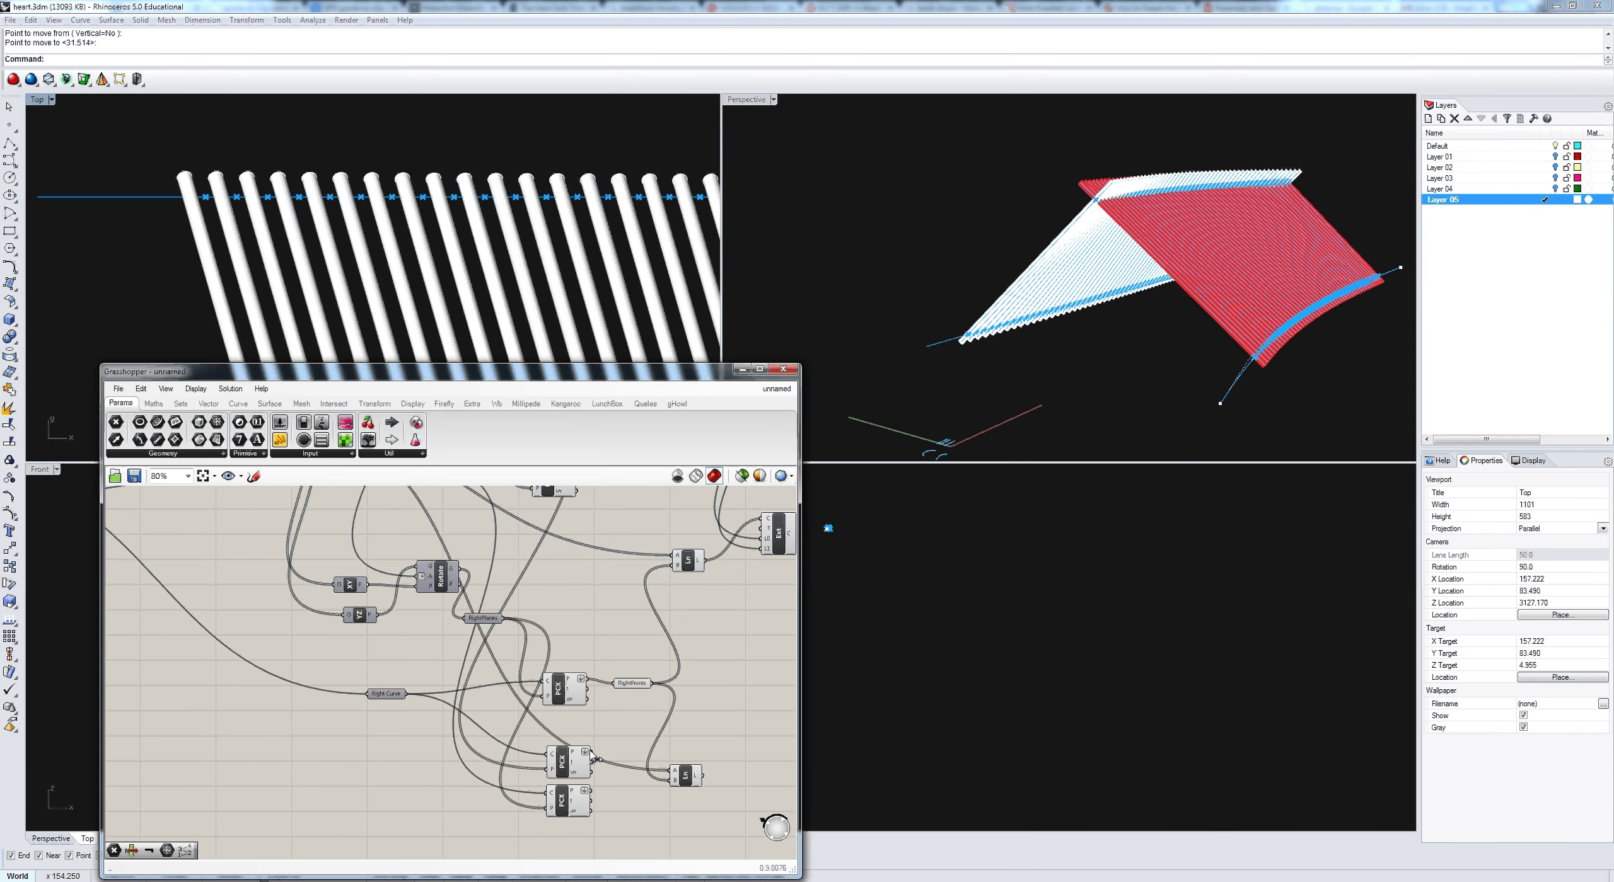
{"action": "left_click_drag", "start_coordinate": [591, 754], "coordinate": [670, 782]}
{"action": "left_click", "coordinate": [685, 776]}
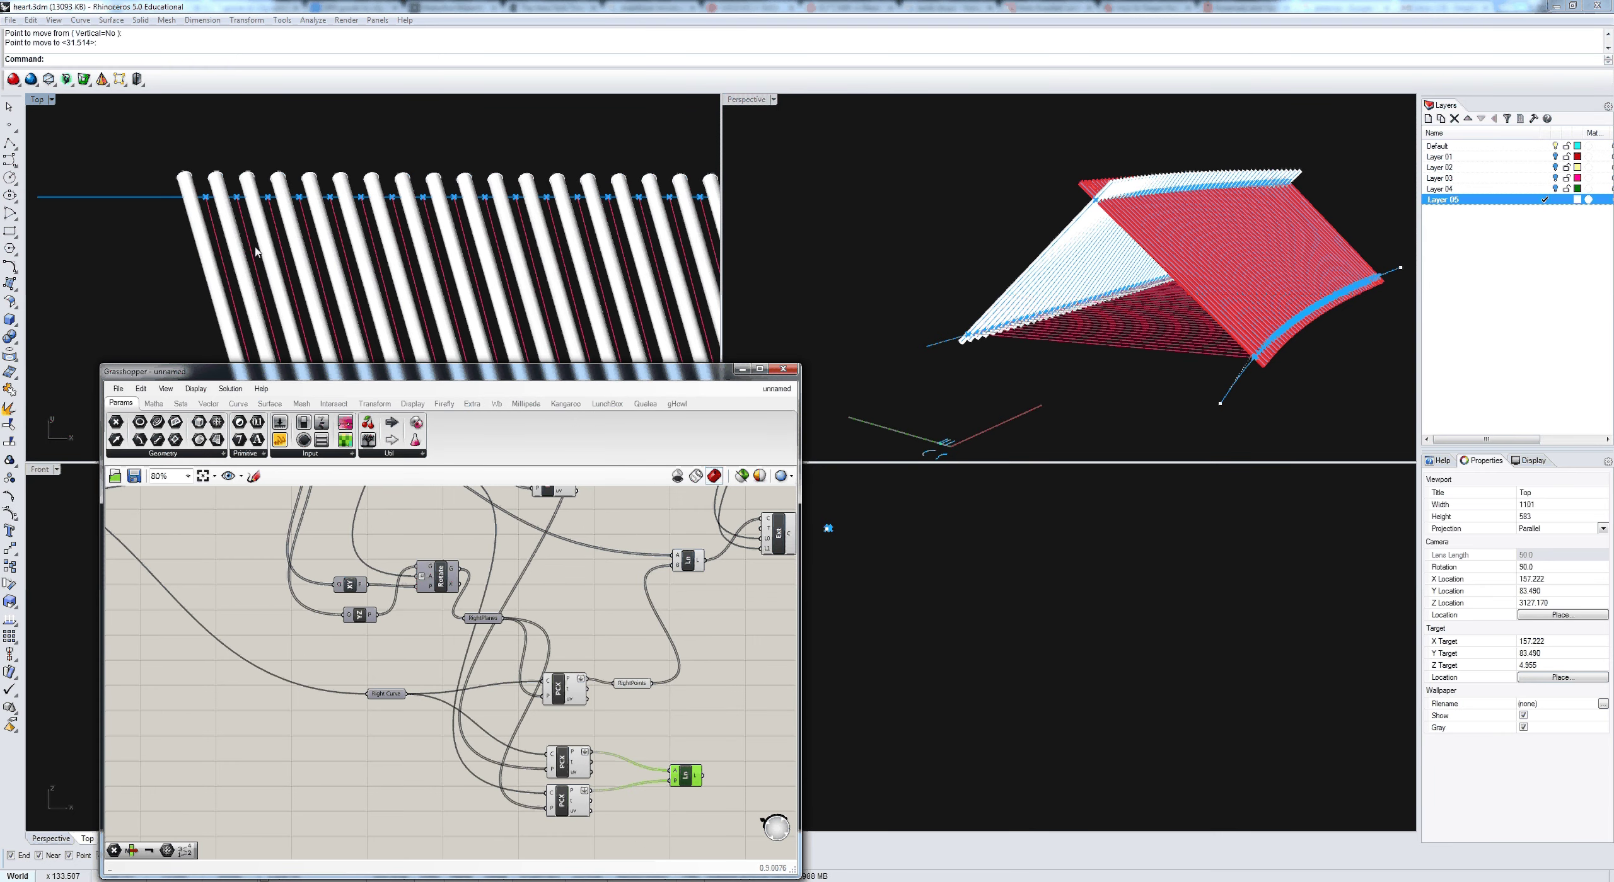
Step: Examine where the new cross lines meet the side curves in the Top view and inspect the point outputs of both PCX copies
{"action": "scroll", "coordinate": [303, 259], "scroll_direction": "down", "scroll_amount": 5}
{"action": "scroll", "coordinate": [301, 255], "scroll_direction": "down", "scroll_amount": 2}
{"action": "right_click_drag", "start_coordinate": [341, 283], "coordinate": [345, 184]}
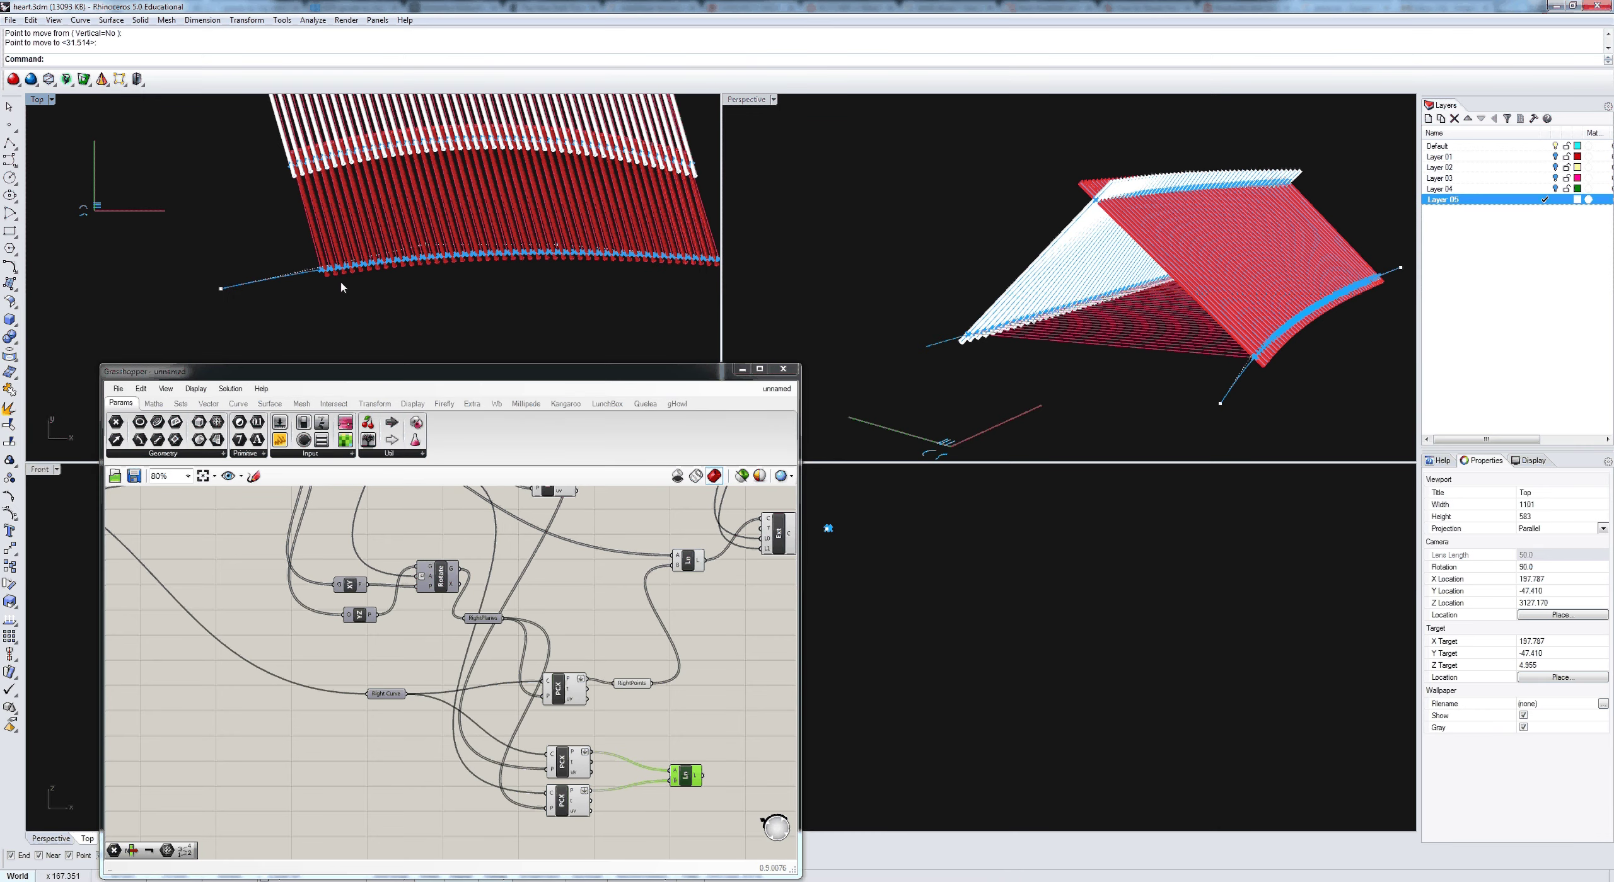
{"action": "scroll", "coordinate": [341, 288], "scroll_direction": "up", "scroll_amount": 5}
{"action": "scroll", "coordinate": [307, 301], "scroll_direction": "down", "scroll_amount": 3}
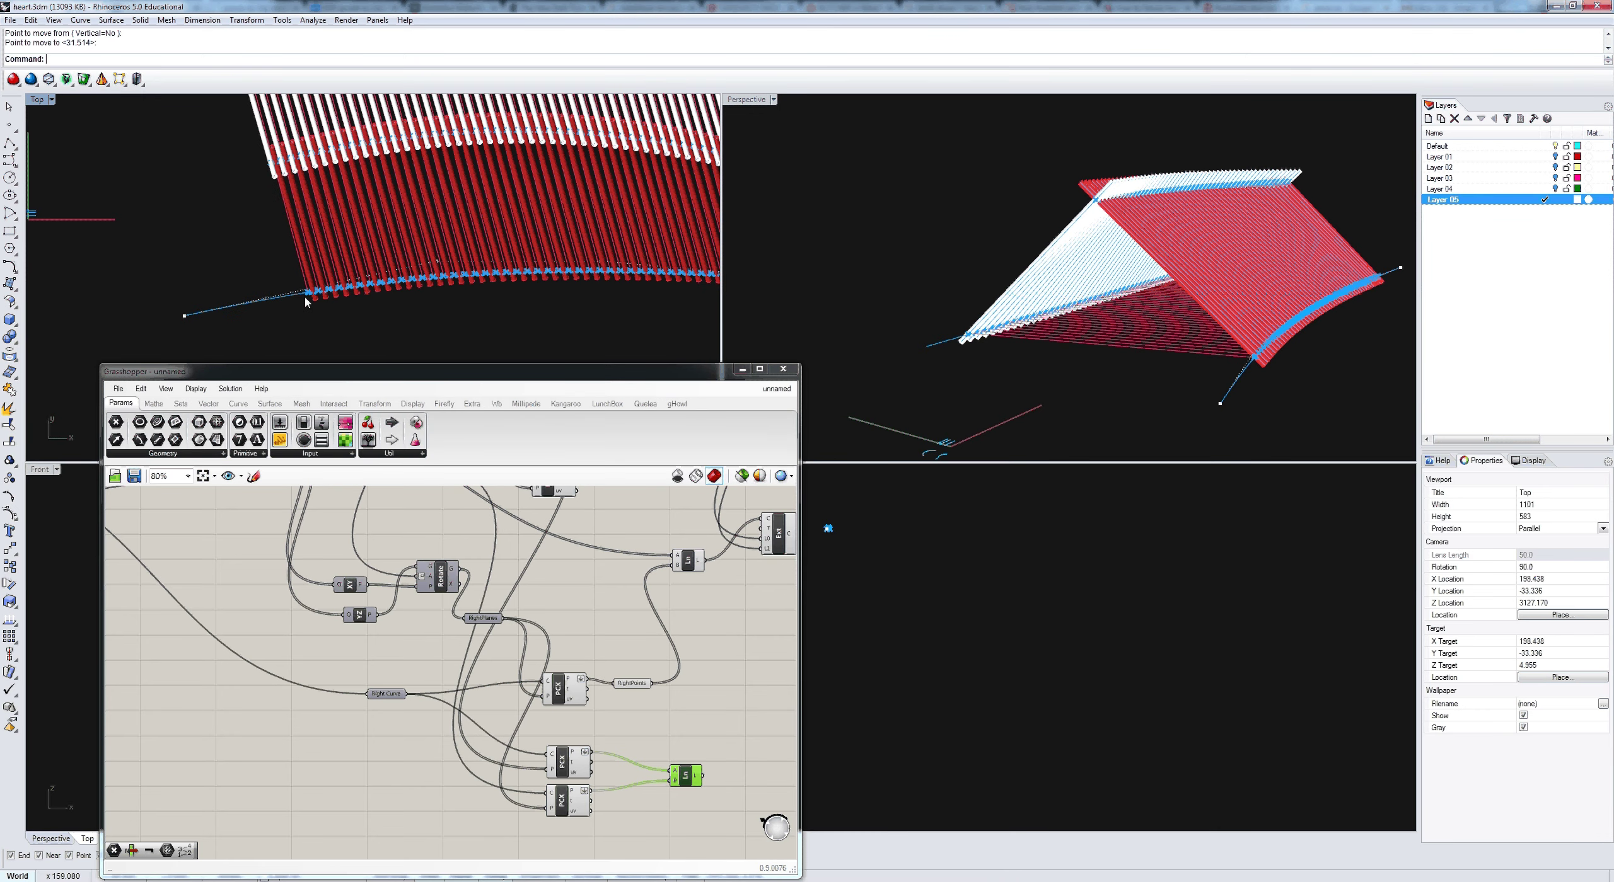
{"action": "scroll", "coordinate": [316, 306], "scroll_direction": "down", "scroll_amount": 3}
{"action": "scroll", "coordinate": [326, 312], "scroll_direction": "up", "scroll_amount": 3}
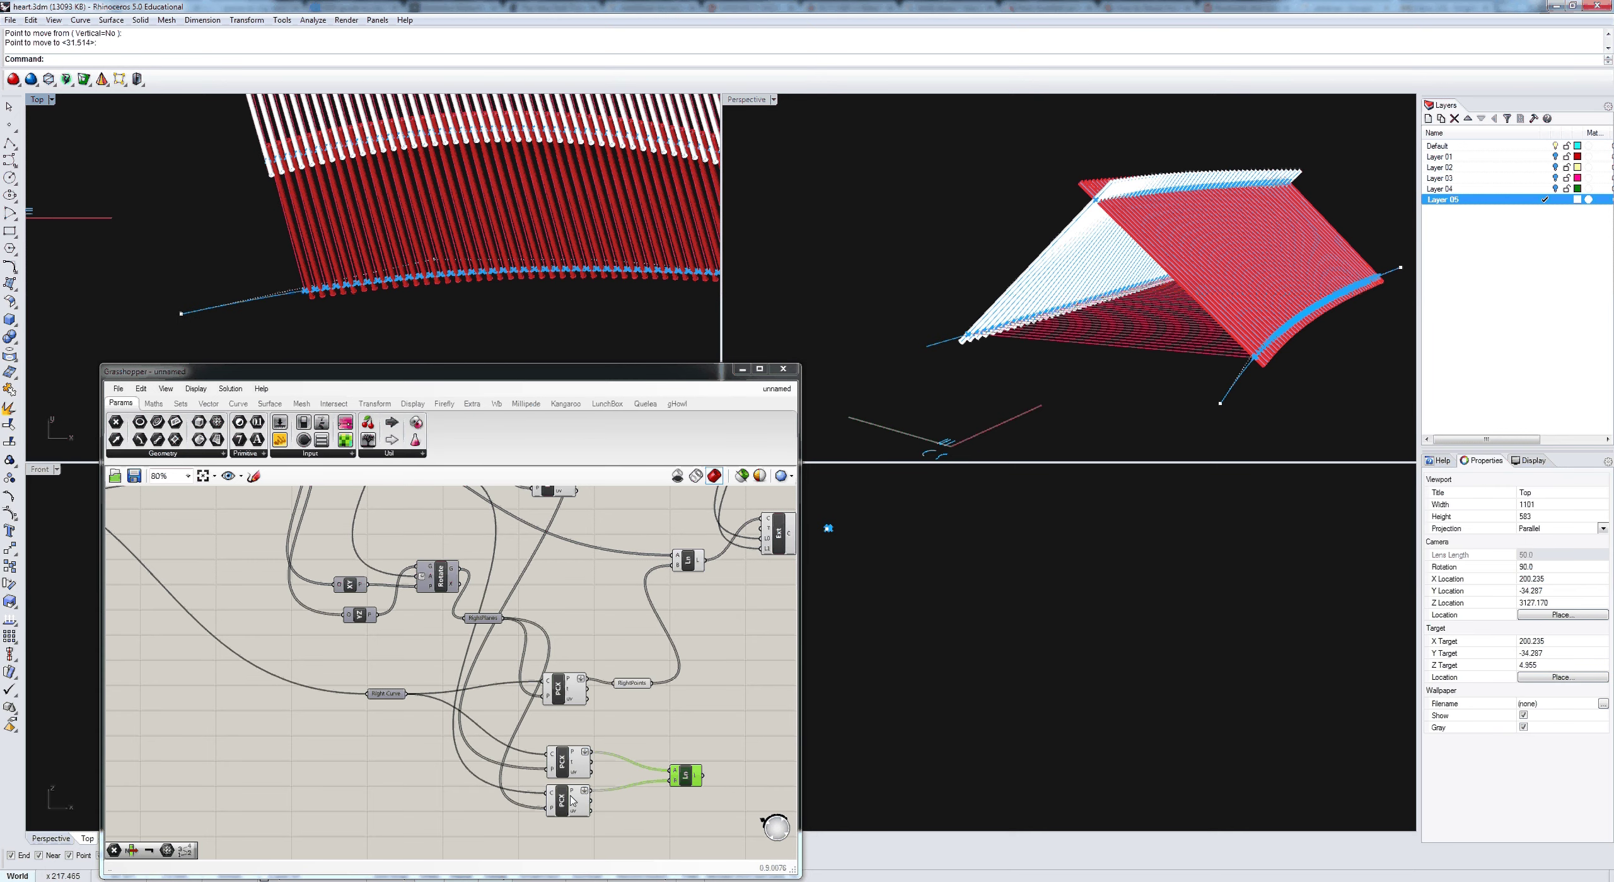
{"action": "mouse_move", "coordinate": [572, 800]}
{"action": "mouse_move", "coordinate": [574, 758]}
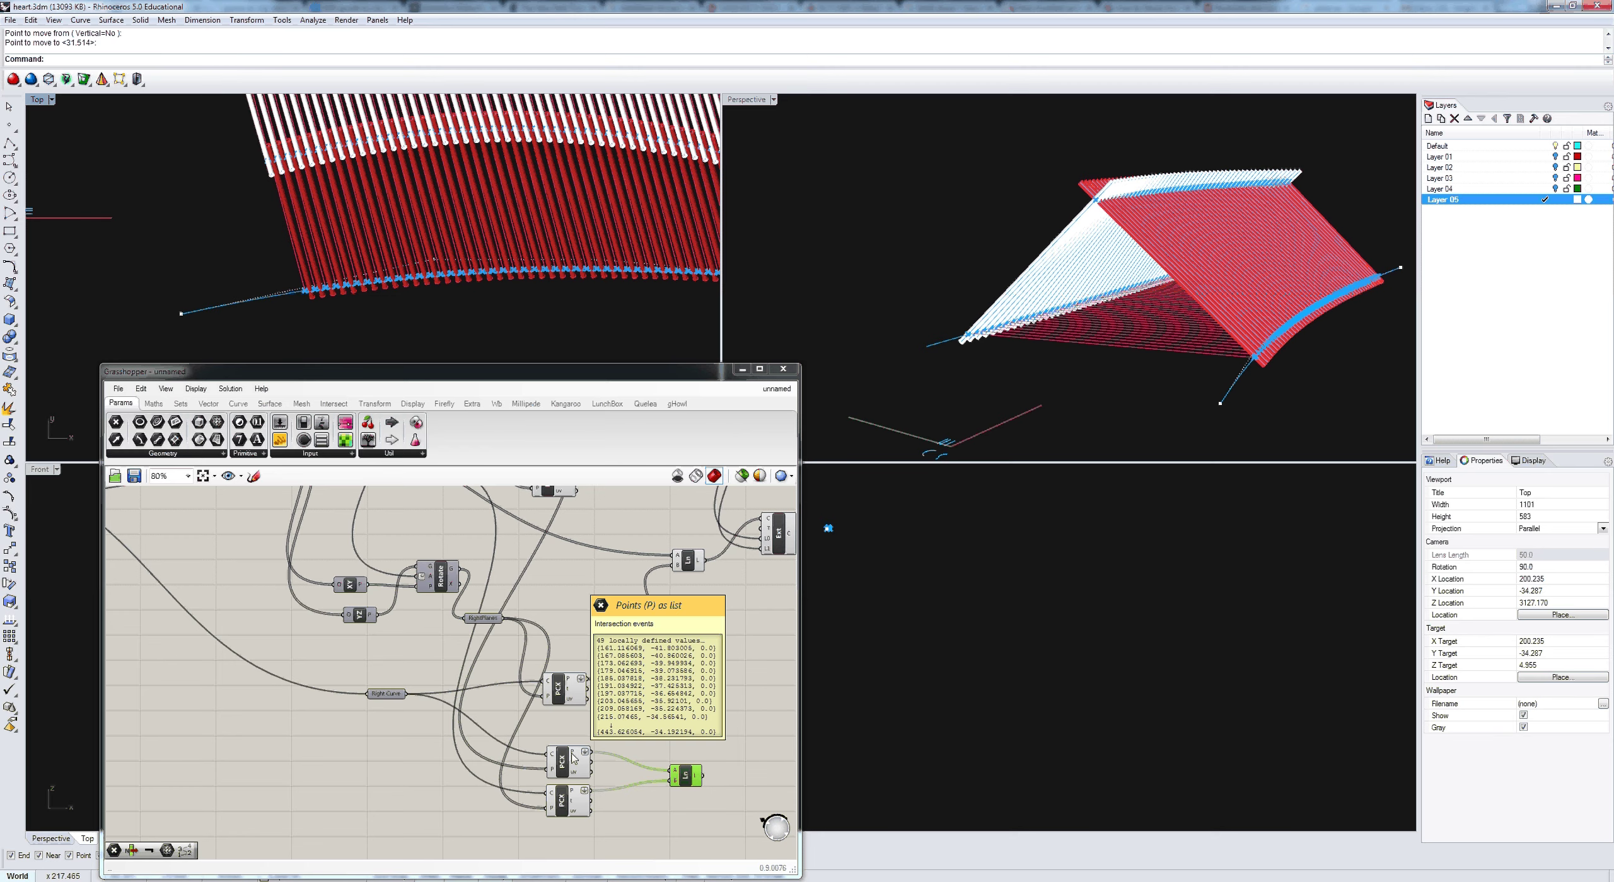
Step: Inspect the upper PCX copy's intersection points and the cross line ends along the curves in the Top view
{"action": "left_click", "coordinate": [570, 762]}
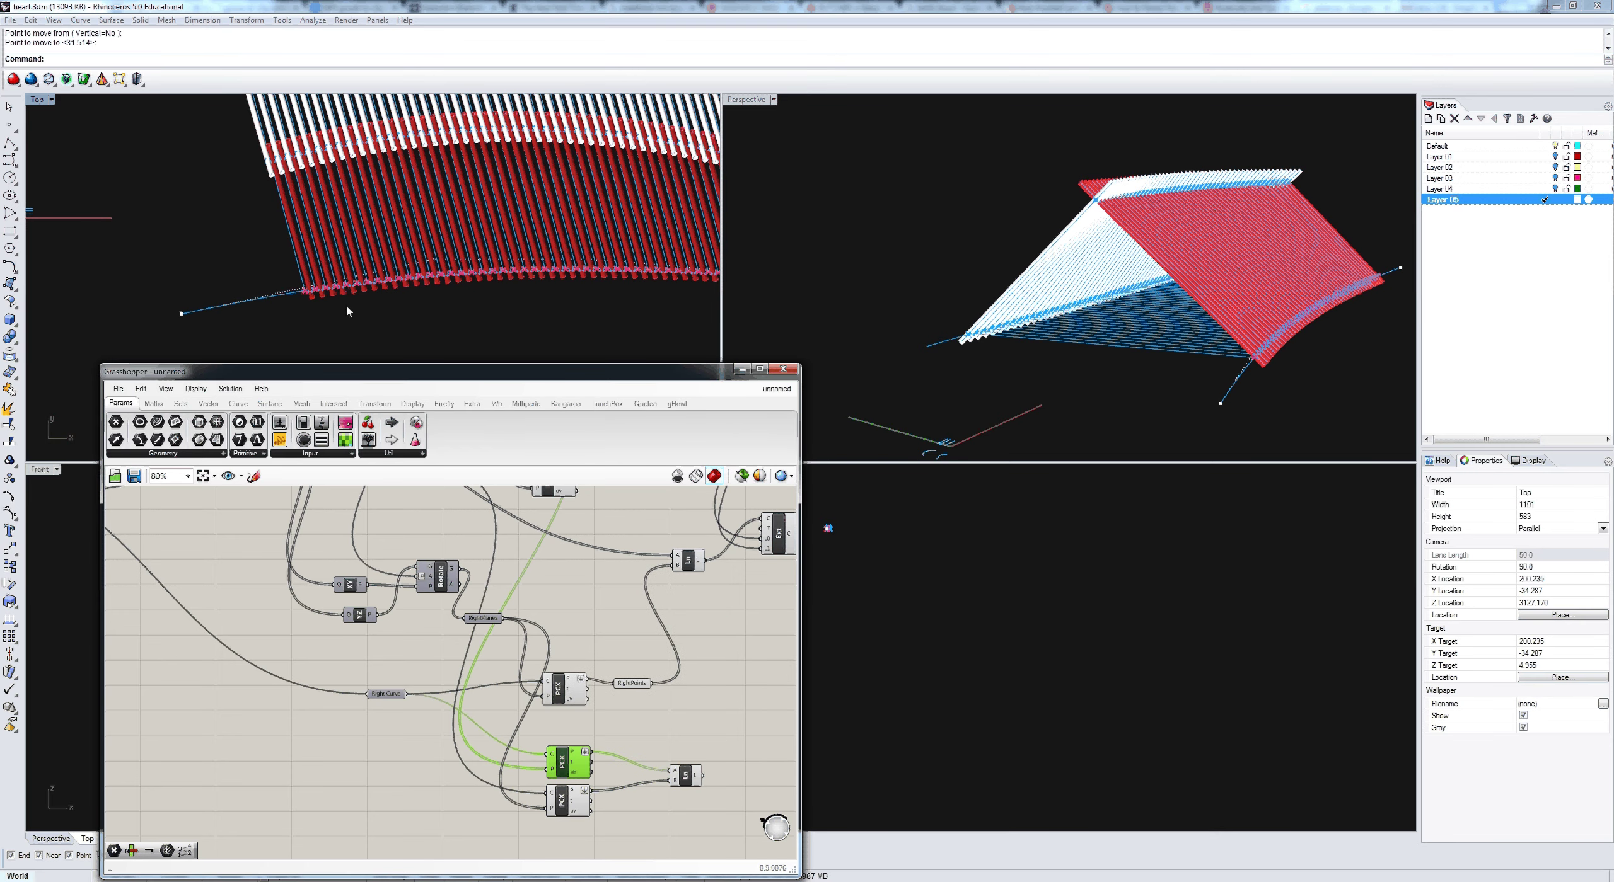
{"action": "right_click_drag", "start_coordinate": [300, 243], "coordinate": [315, 336]}
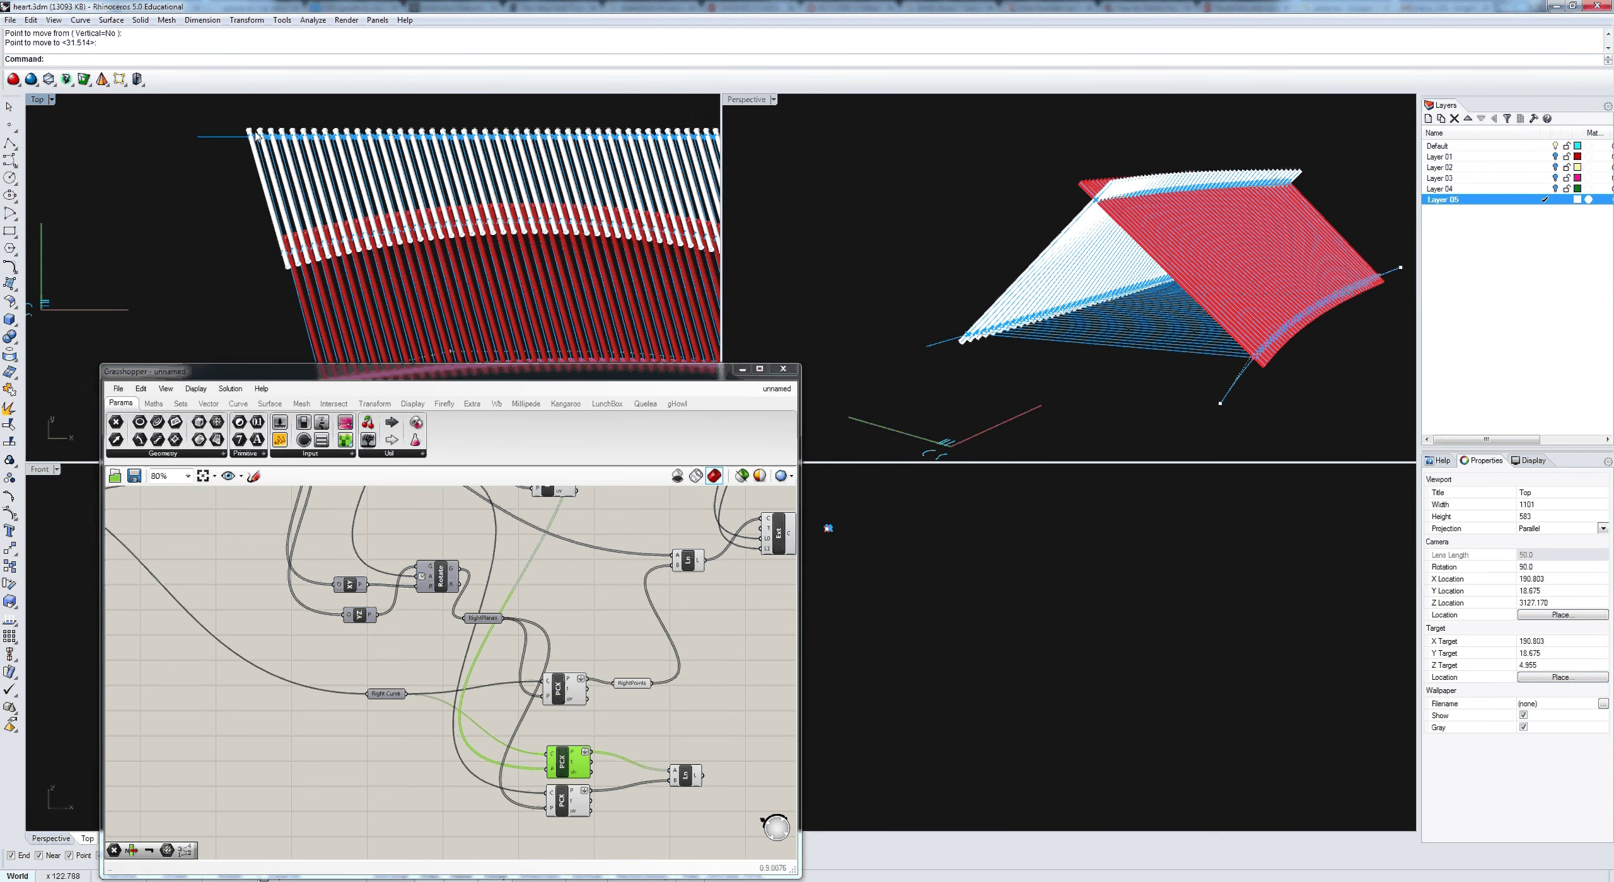
{"action": "right_click_drag", "start_coordinate": [381, 292], "coordinate": [361, 207]}
{"action": "left_click", "coordinate": [416, 542]}
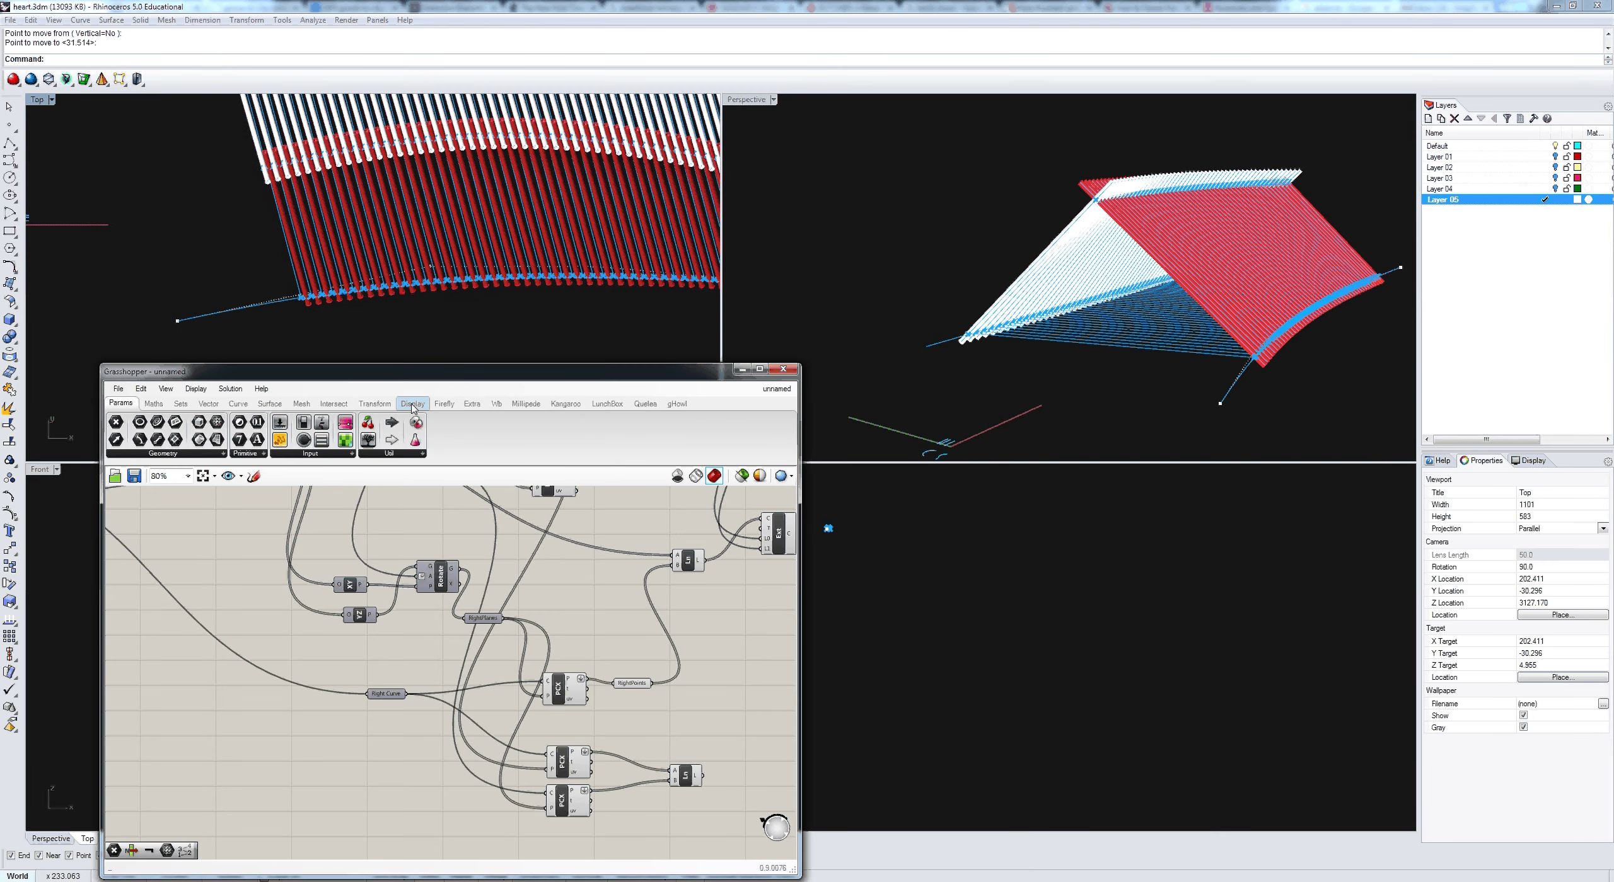
Step: Add a Point List display component below the lower Line component and connect the lower PCX copy's points to its P input
{"action": "left_click", "coordinate": [413, 404]}
{"action": "left_click", "coordinate": [371, 454]}
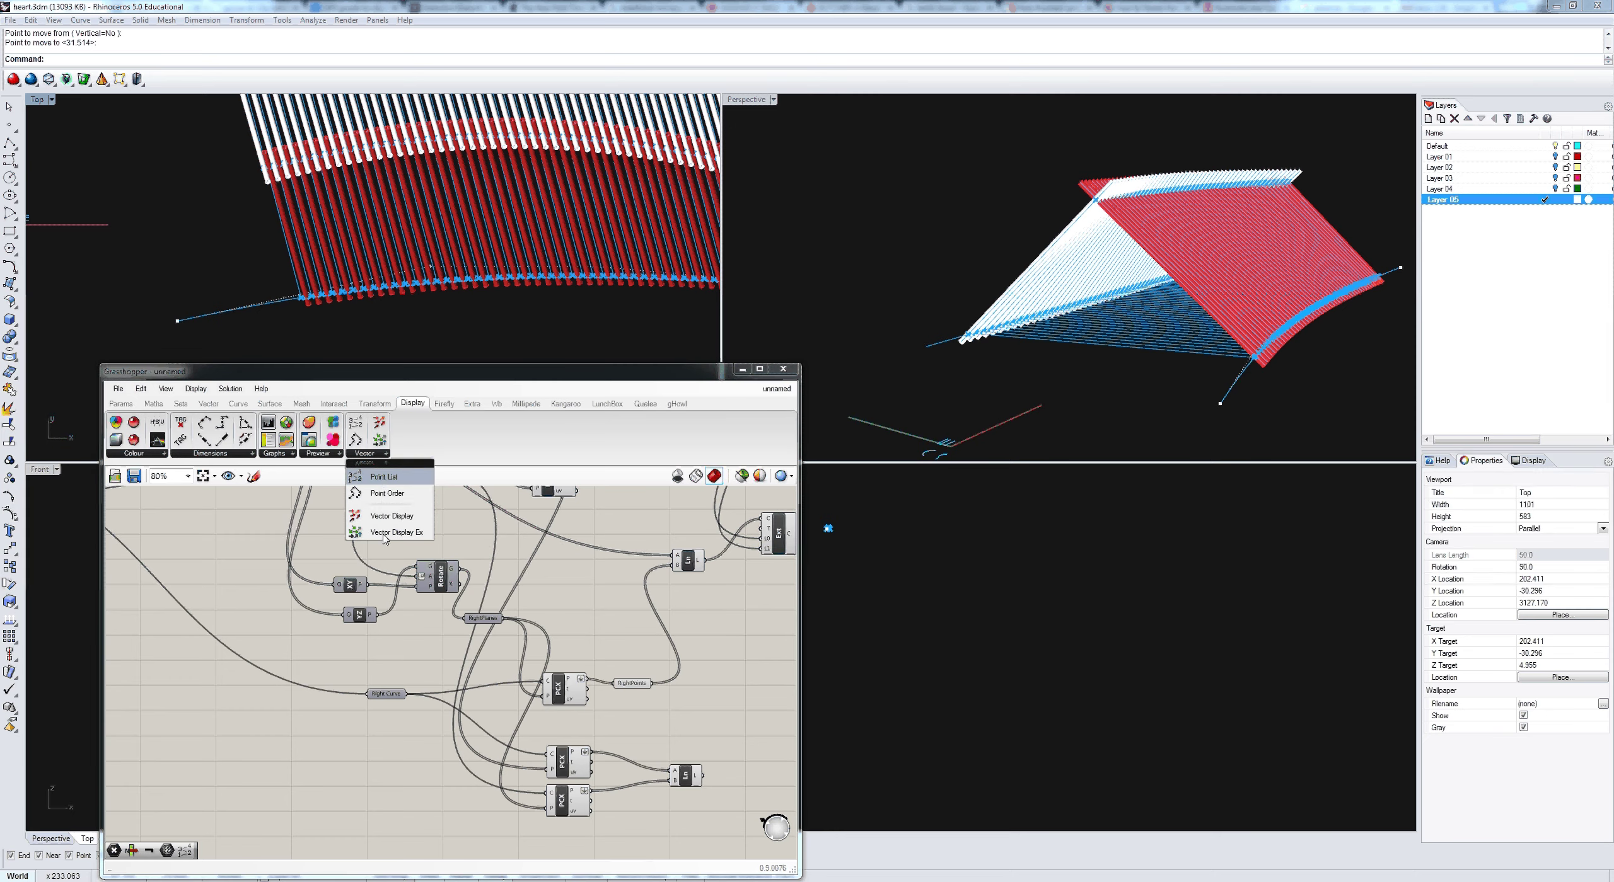
{"action": "left_click_drag", "start_coordinate": [382, 484], "coordinate": [655, 833]}
{"action": "scroll", "coordinate": [612, 832], "scroll_direction": "up", "scroll_amount": 2}
{"action": "left_click_drag", "start_coordinate": [576, 766], "coordinate": [665, 823]}
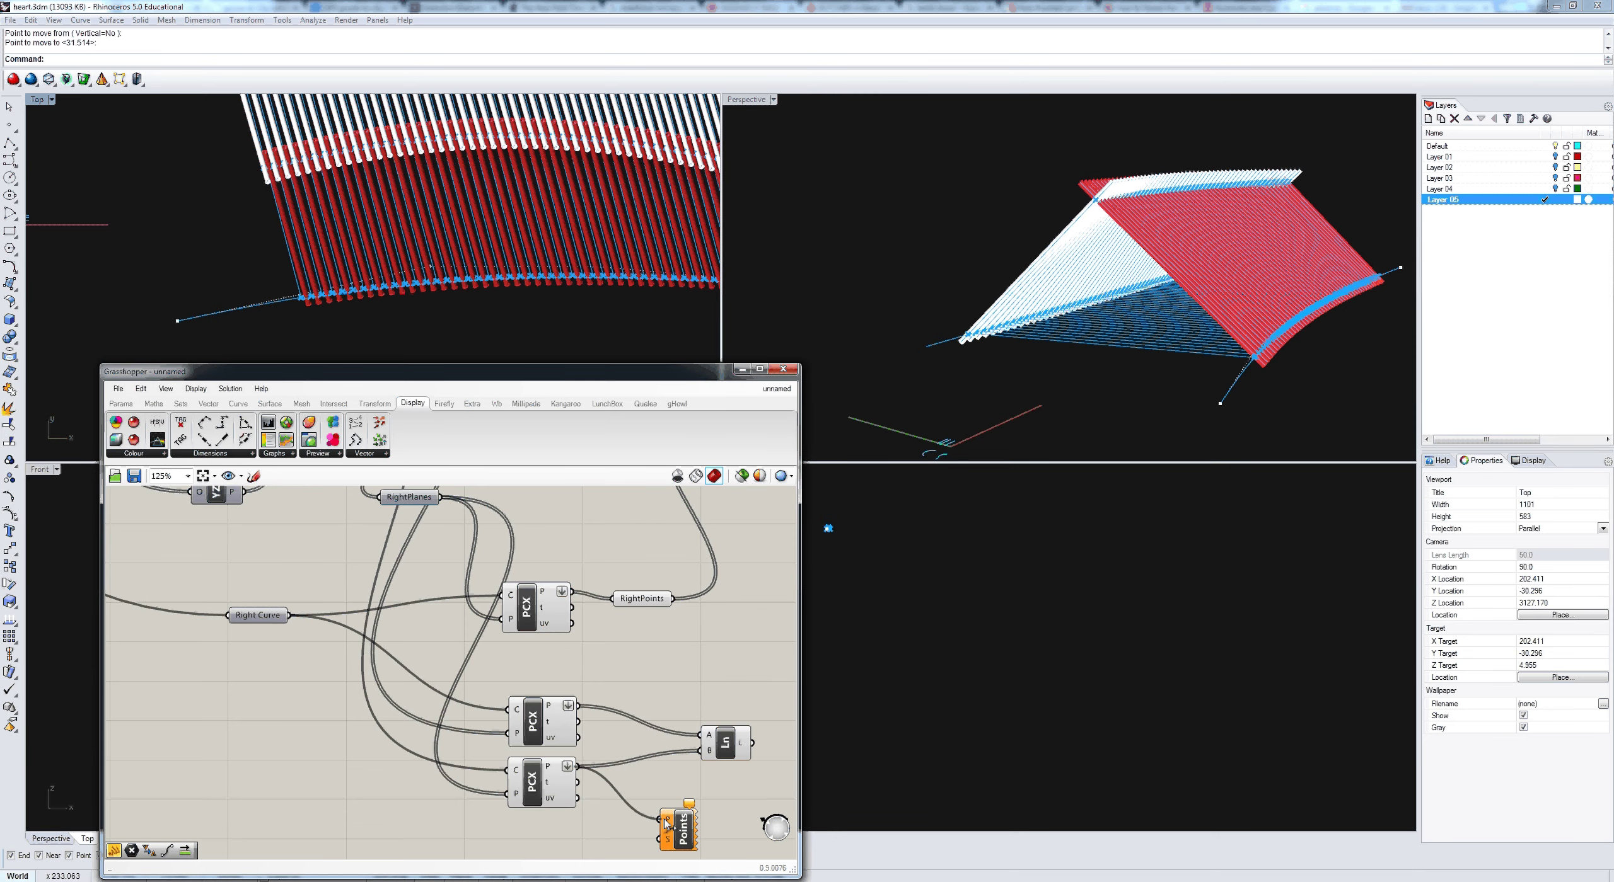
{"action": "left_click", "coordinate": [665, 822]}
Step: Add a panel containing 1 and connect it to the Point List's size input
{"action": "left_click", "coordinate": [120, 403]}
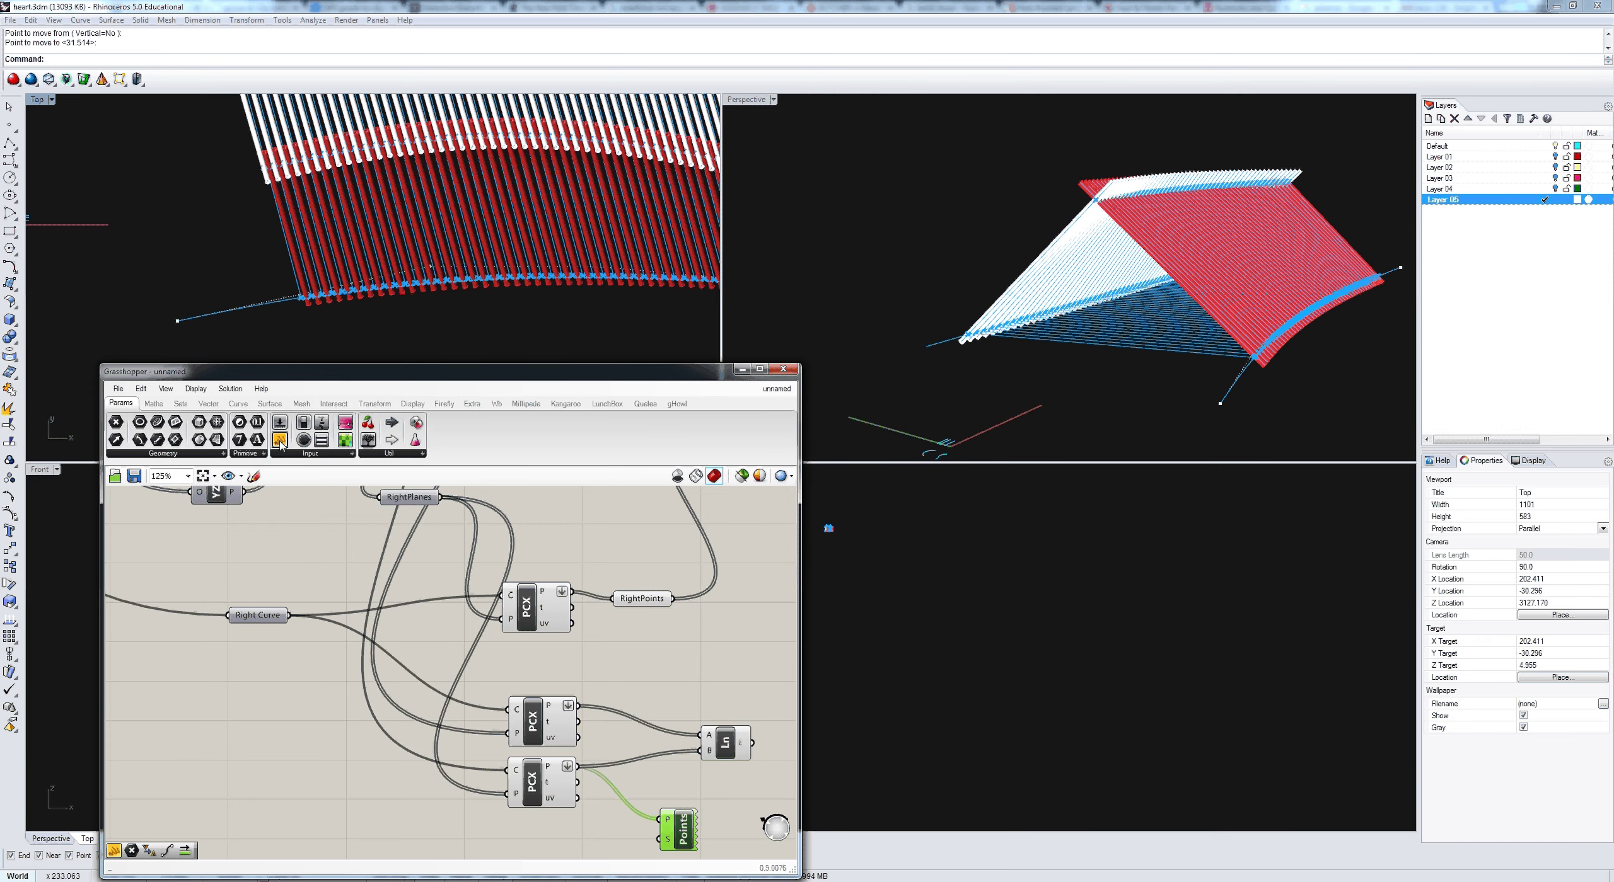
{"action": "left_click", "coordinate": [281, 443]}
{"action": "scroll", "coordinate": [587, 657], "scroll_direction": "down", "scroll_amount": 2}
{"action": "scroll", "coordinate": [596, 790], "scroll_direction": "up", "scroll_amount": 2}
{"action": "left_click", "coordinate": [592, 807]}
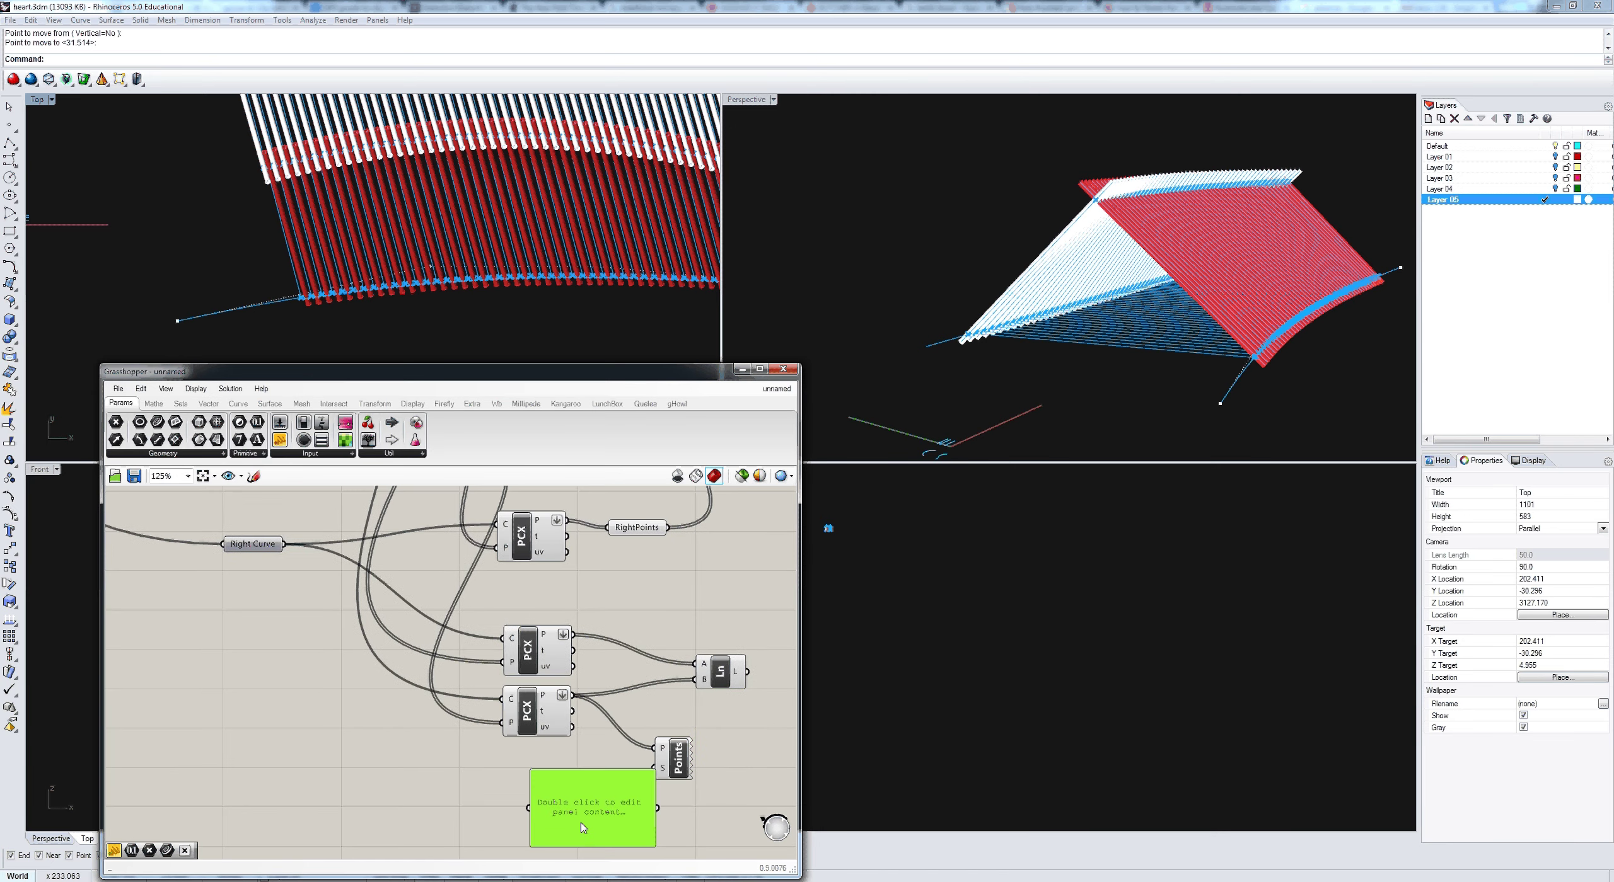
{"action": "left_click_drag", "start_coordinate": [581, 828], "coordinate": [653, 768]}
{"action": "double_click", "coordinate": [515, 839]}
{"action": "type", "text": "1"}
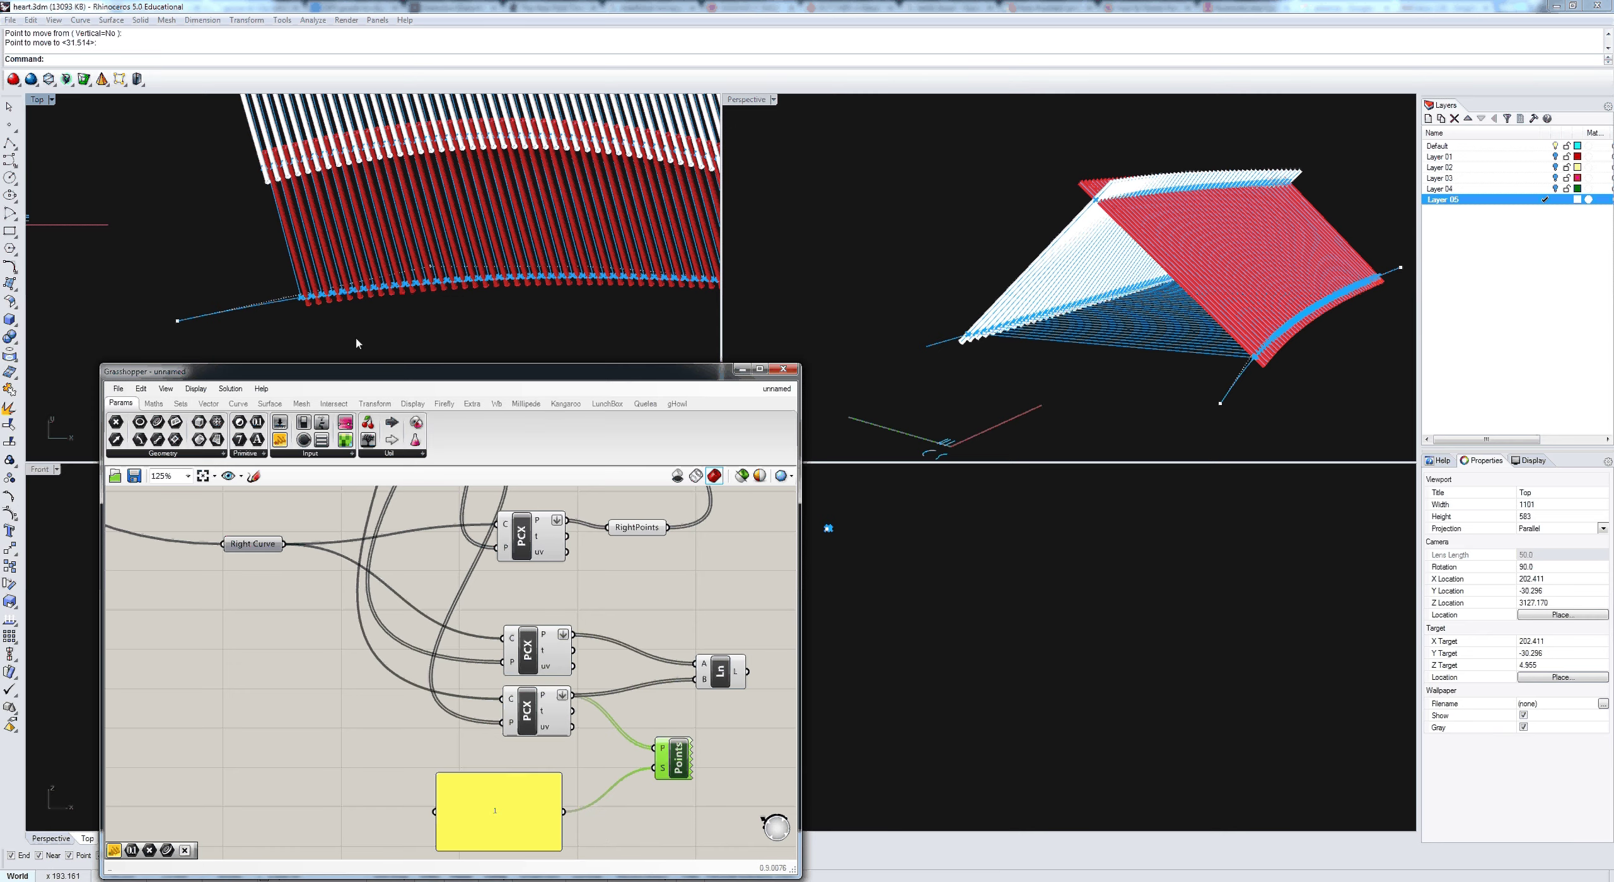
Step: Feed the Point List with the upper PCX copy's points instead and check the index numbers at the curve's end in the Top view
{"action": "scroll", "coordinate": [356, 343], "scroll_direction": "up", "scroll_amount": 3}
{"action": "scroll", "coordinate": [346, 263], "scroll_direction": "up", "scroll_amount": 3}
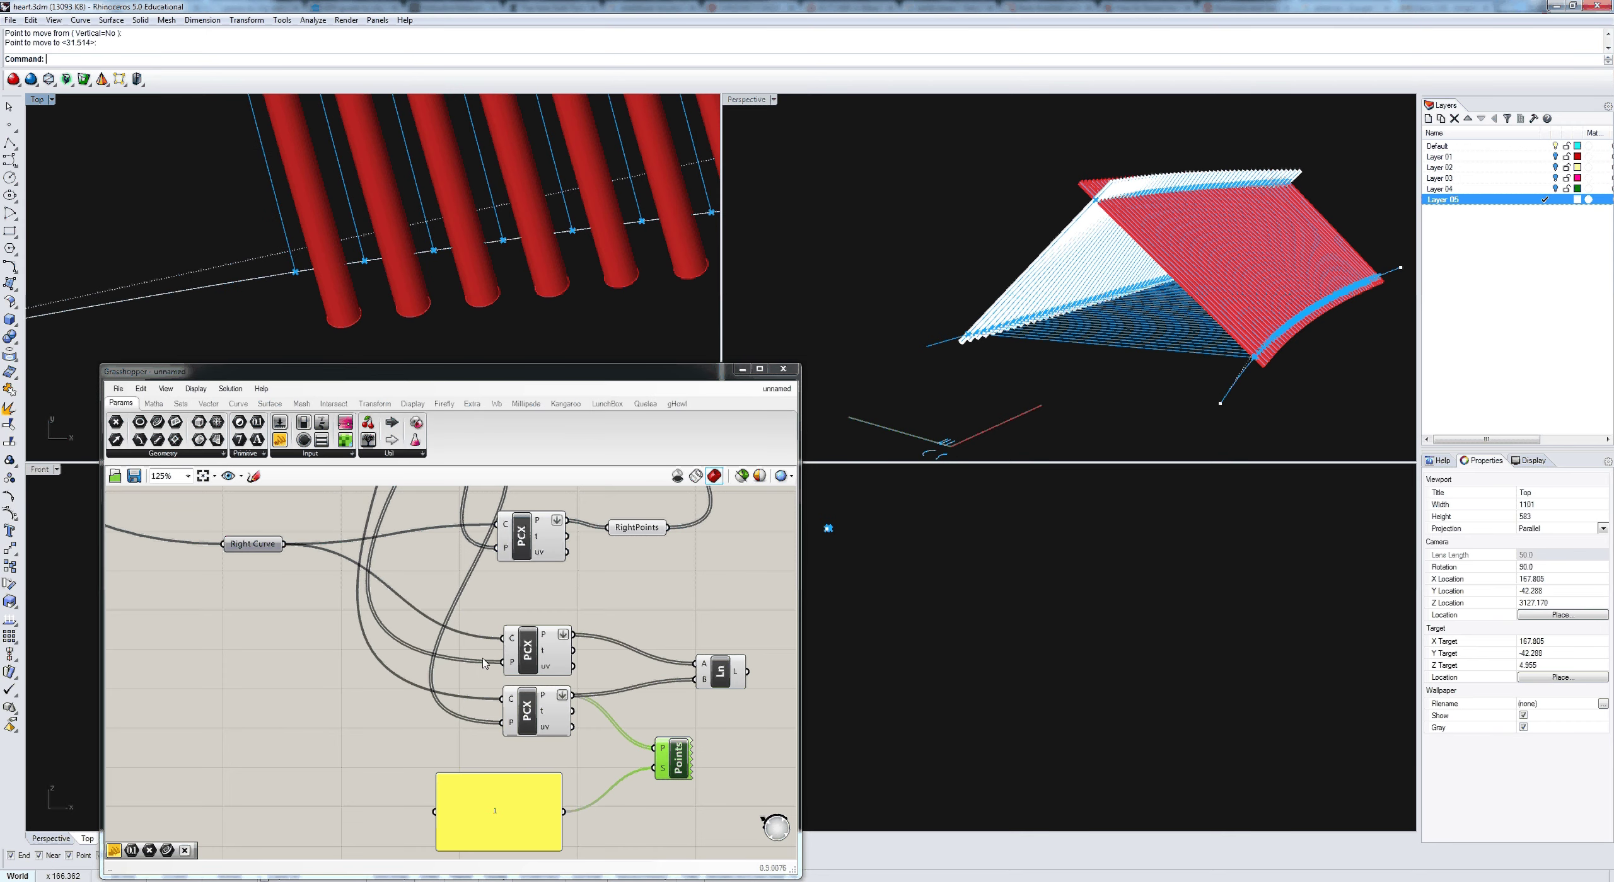
{"action": "left_click", "coordinate": [539, 659]}
{"action": "left_click_drag", "start_coordinate": [573, 635], "coordinate": [654, 748]}
{"action": "left_click", "coordinate": [670, 761]}
{"action": "right_click_drag", "start_coordinate": [305, 278], "coordinate": [332, 256]}
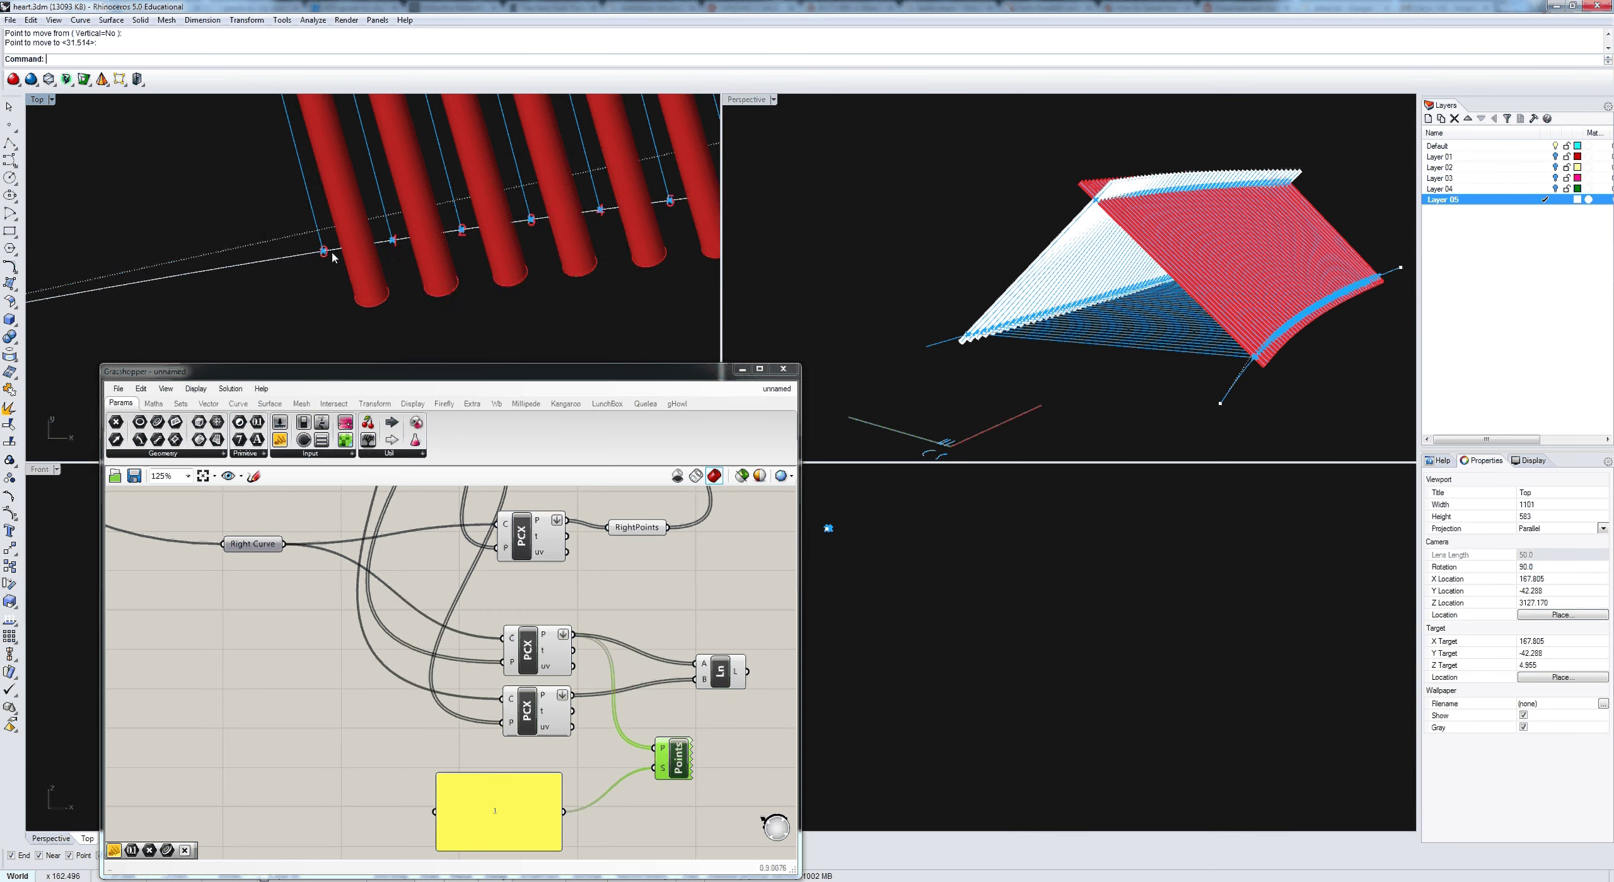
{"action": "scroll", "coordinate": [332, 257], "scroll_direction": "up", "scroll_amount": 2}
{"action": "scroll", "coordinate": [337, 271], "scroll_direction": "down", "scroll_amount": 3}
{"action": "scroll", "coordinate": [337, 271], "scroll_direction": "down", "scroll_amount": 4}
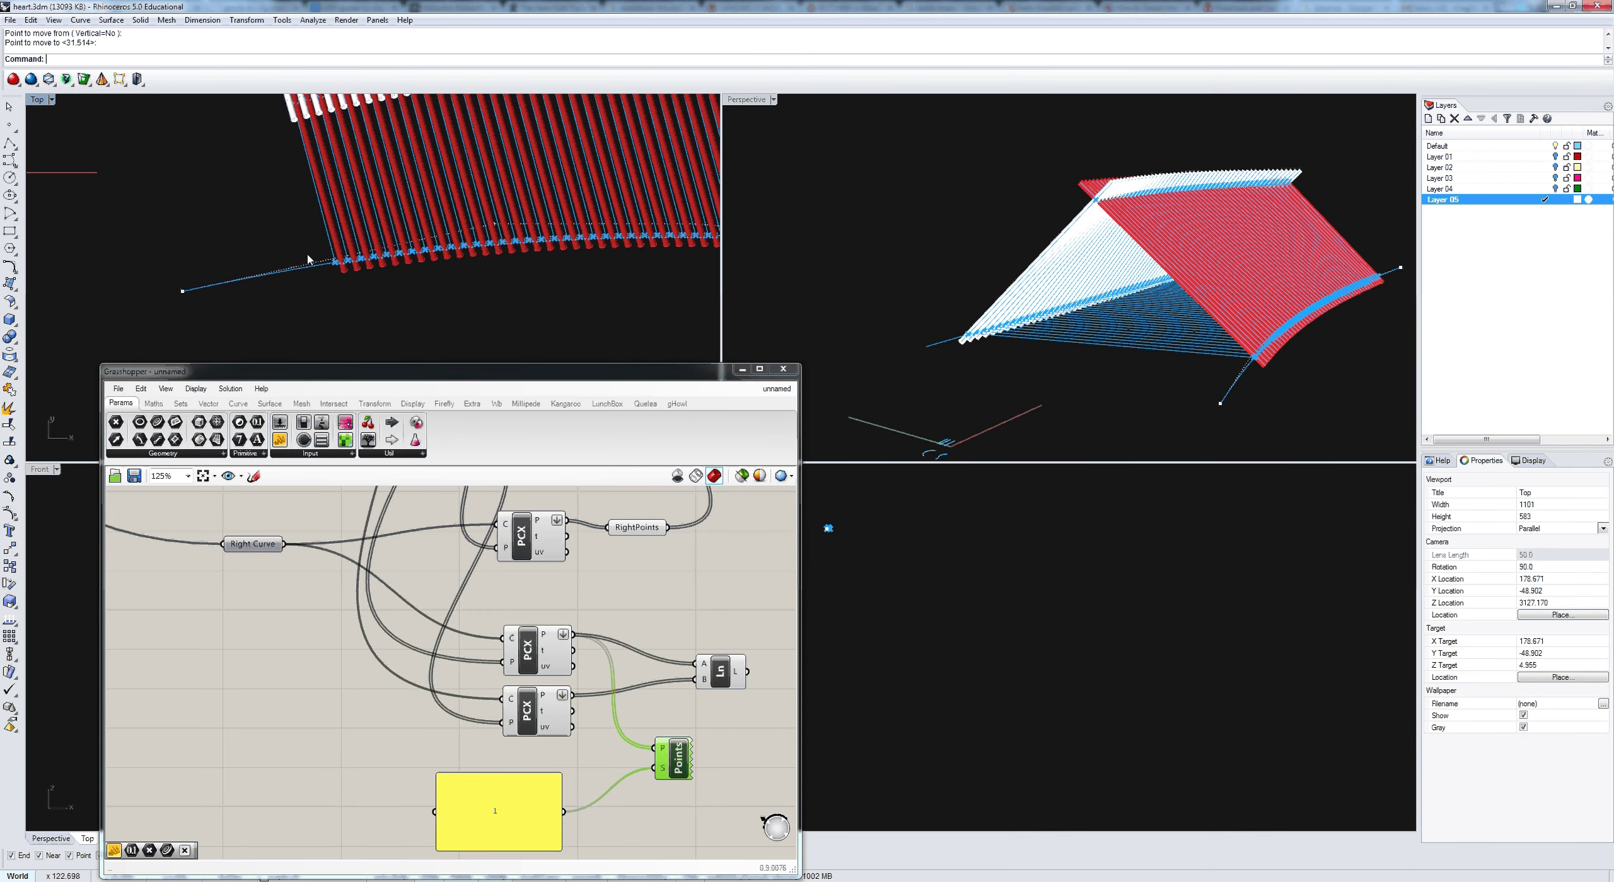
{"action": "right_click_drag", "start_coordinate": [308, 259], "coordinate": [345, 267]}
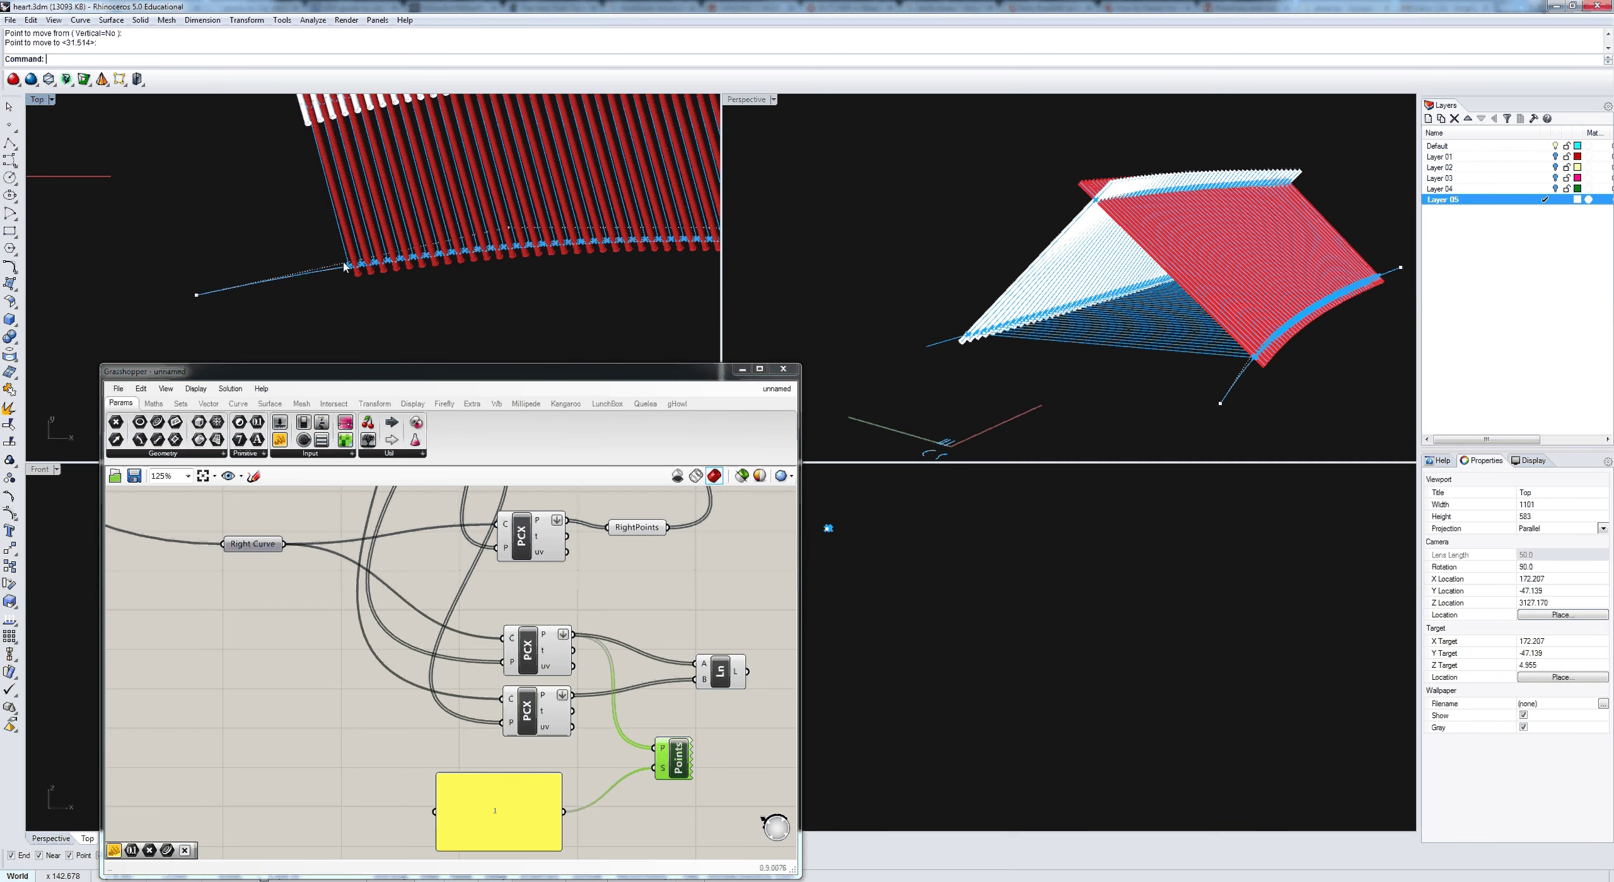
{"action": "scroll", "coordinate": [344, 267], "scroll_direction": "up", "scroll_amount": 5}
{"action": "scroll", "coordinate": [328, 264], "scroll_direction": "up", "scroll_amount": 3}
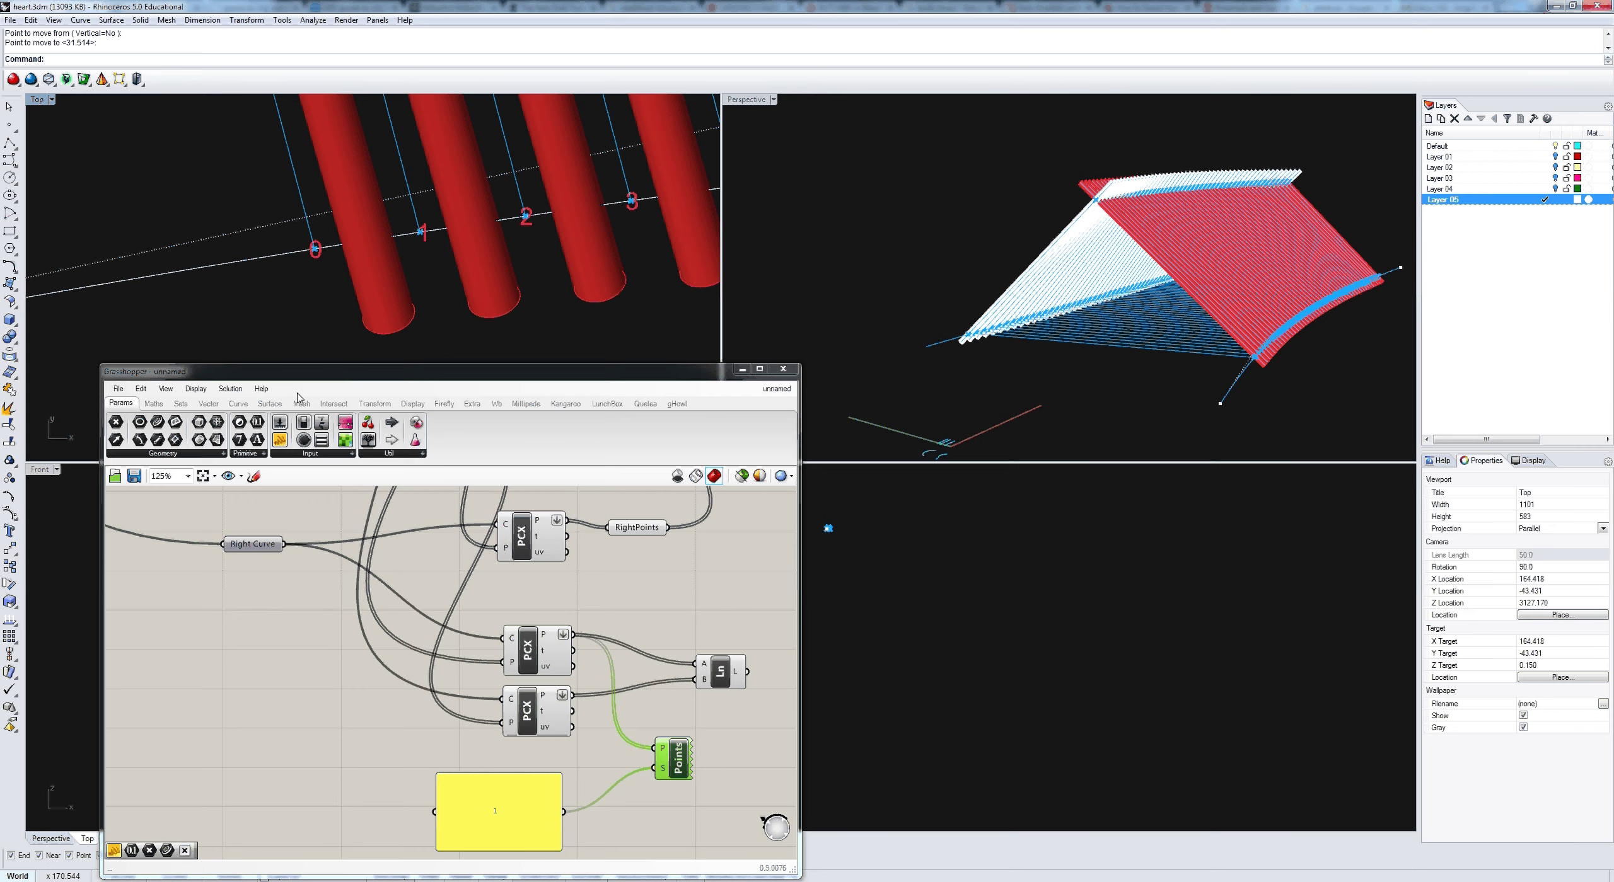
Step: Add a Shift List component below the Point List and connect the upper PCX copy's points to its L input
{"action": "left_click", "coordinate": [181, 404]}
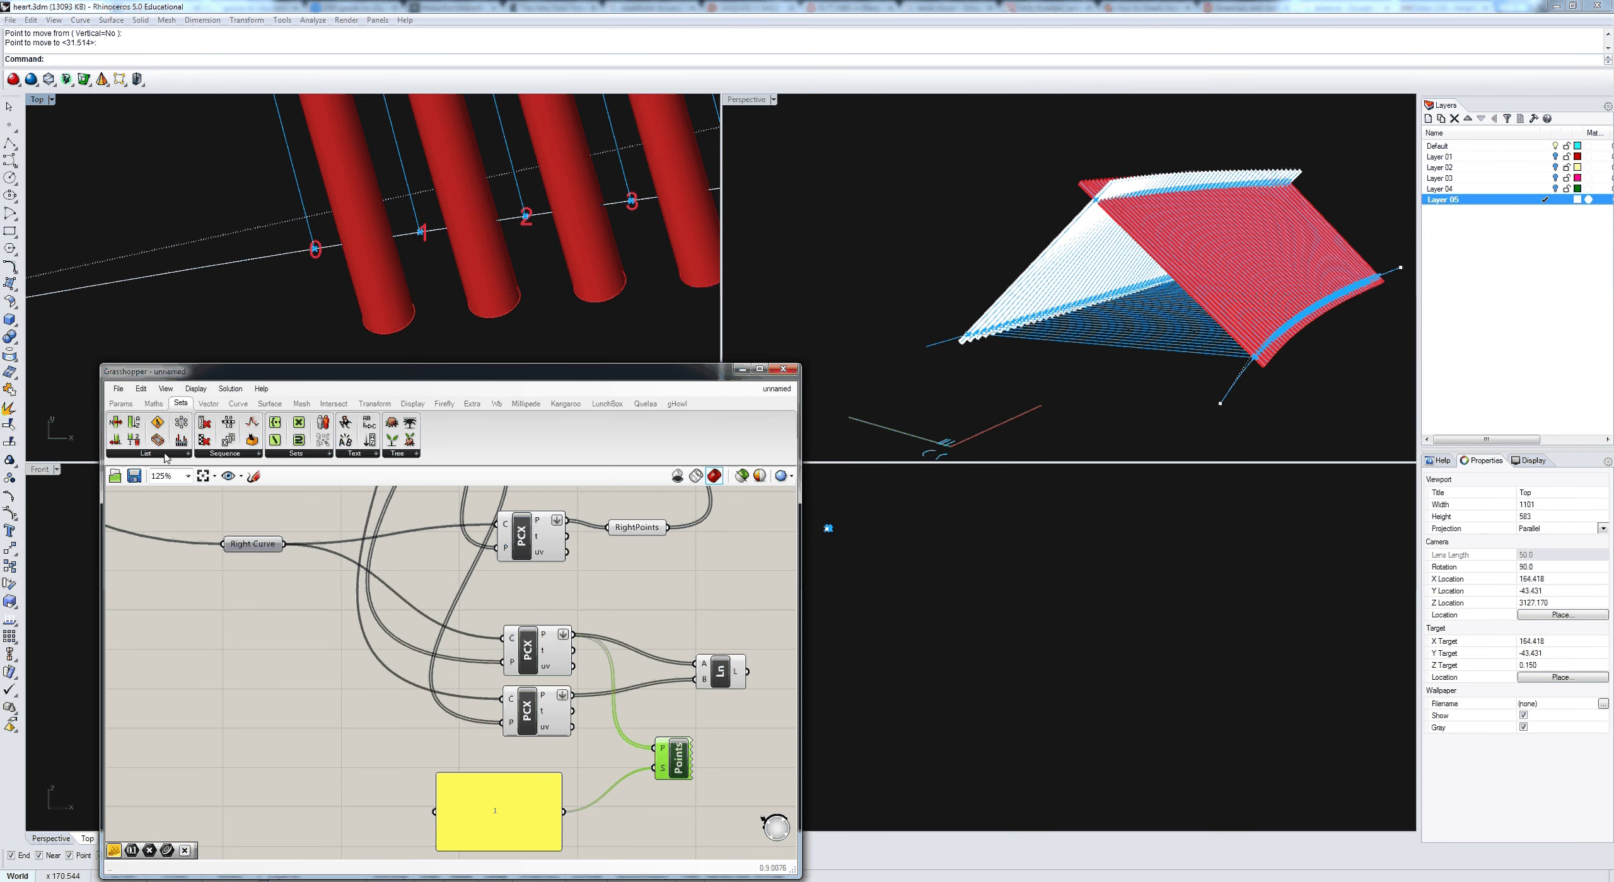
{"action": "left_click", "coordinate": [167, 455]}
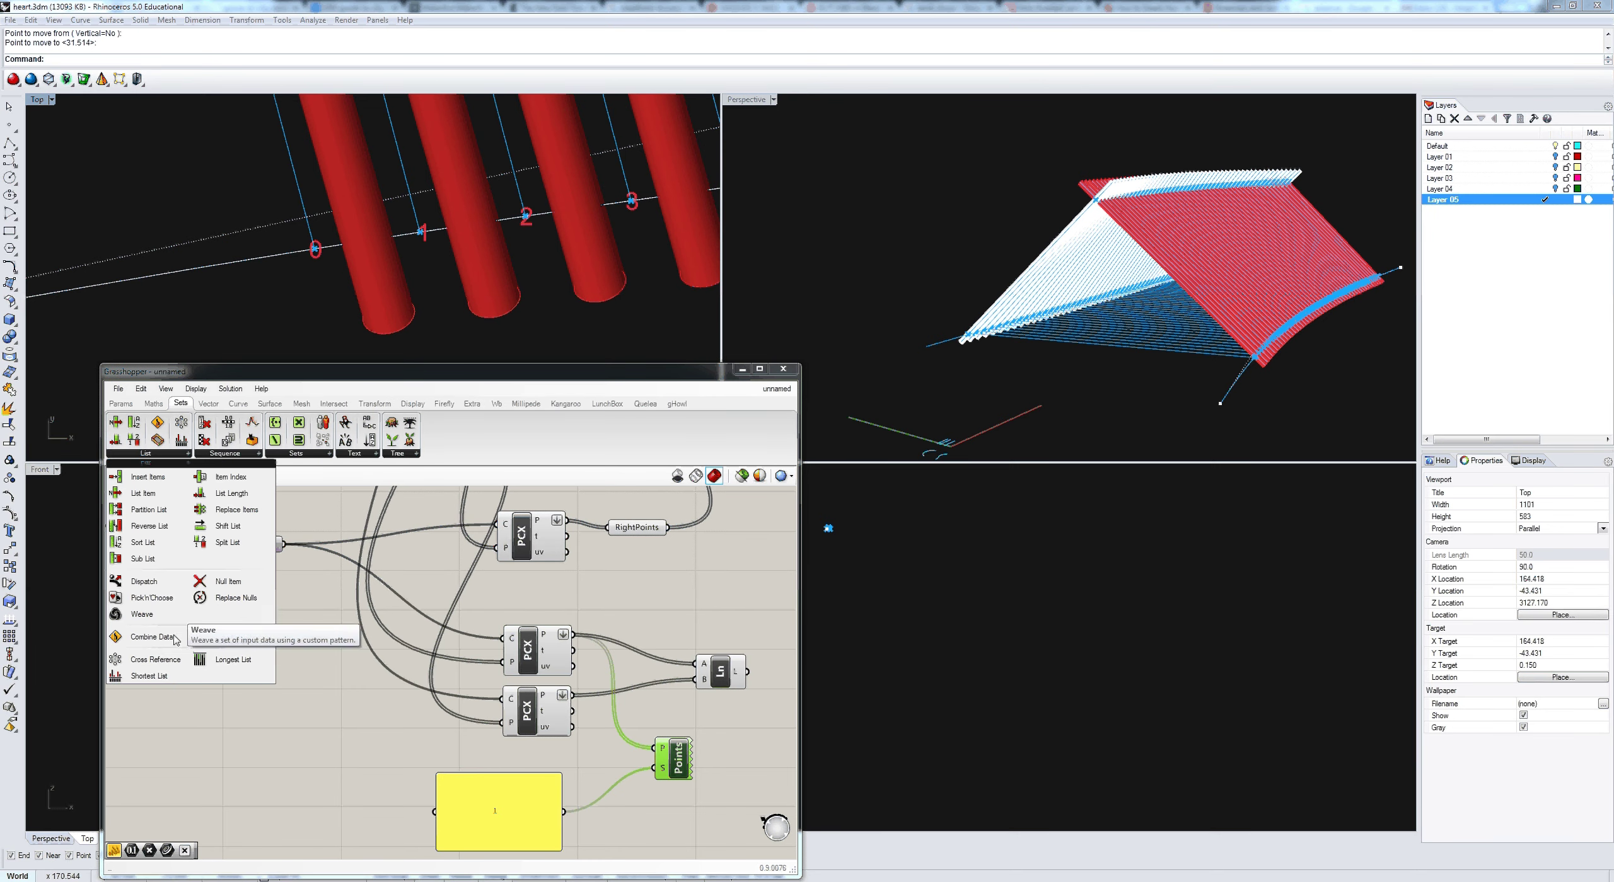
{"action": "left_click_drag", "start_coordinate": [225, 542], "coordinate": [664, 830]}
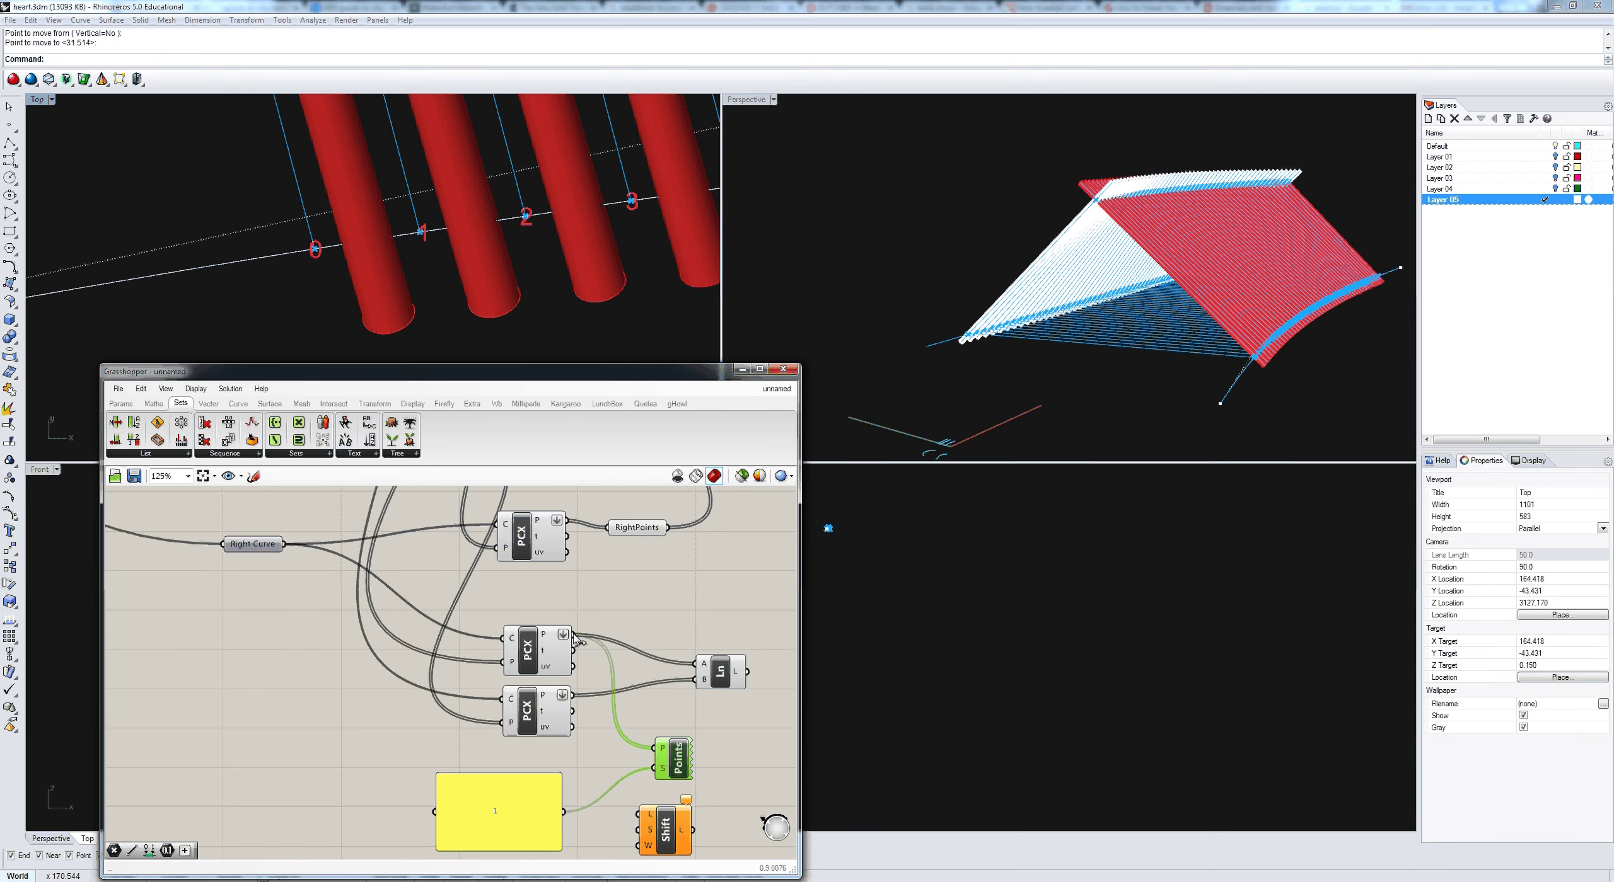
{"action": "left_click_drag", "start_coordinate": [572, 635], "coordinate": [638, 814]}
{"action": "right_click_drag", "start_coordinate": [638, 814], "coordinate": [583, 750]}
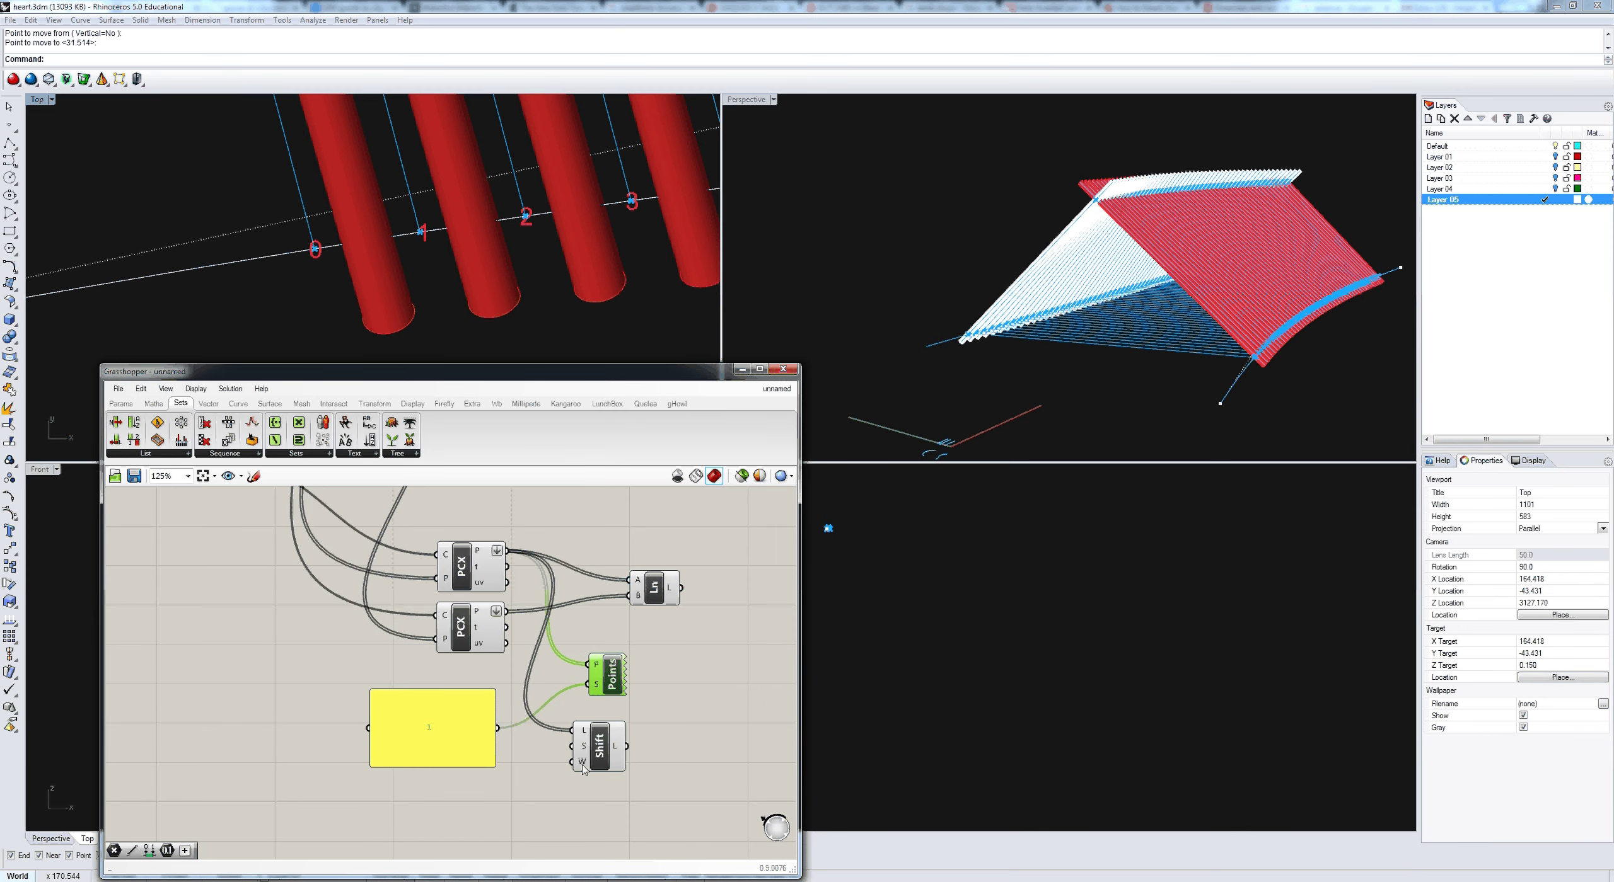
Step: Set the Shift List's wrap input to False
{"action": "right_click", "coordinate": [582, 764]}
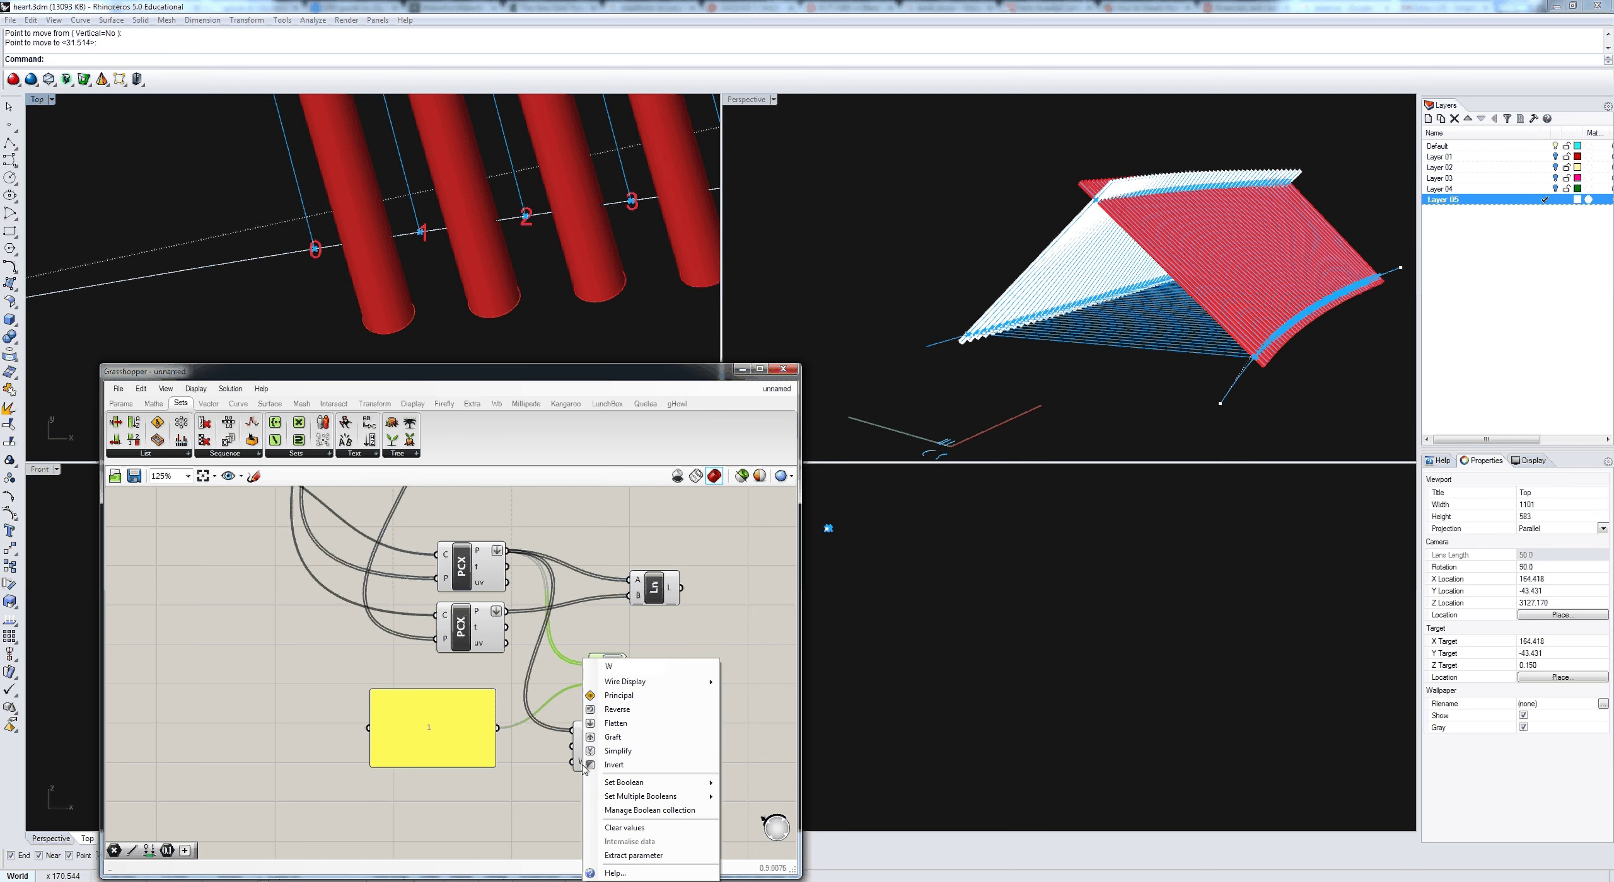
{"action": "mouse_move", "coordinate": [663, 782]}
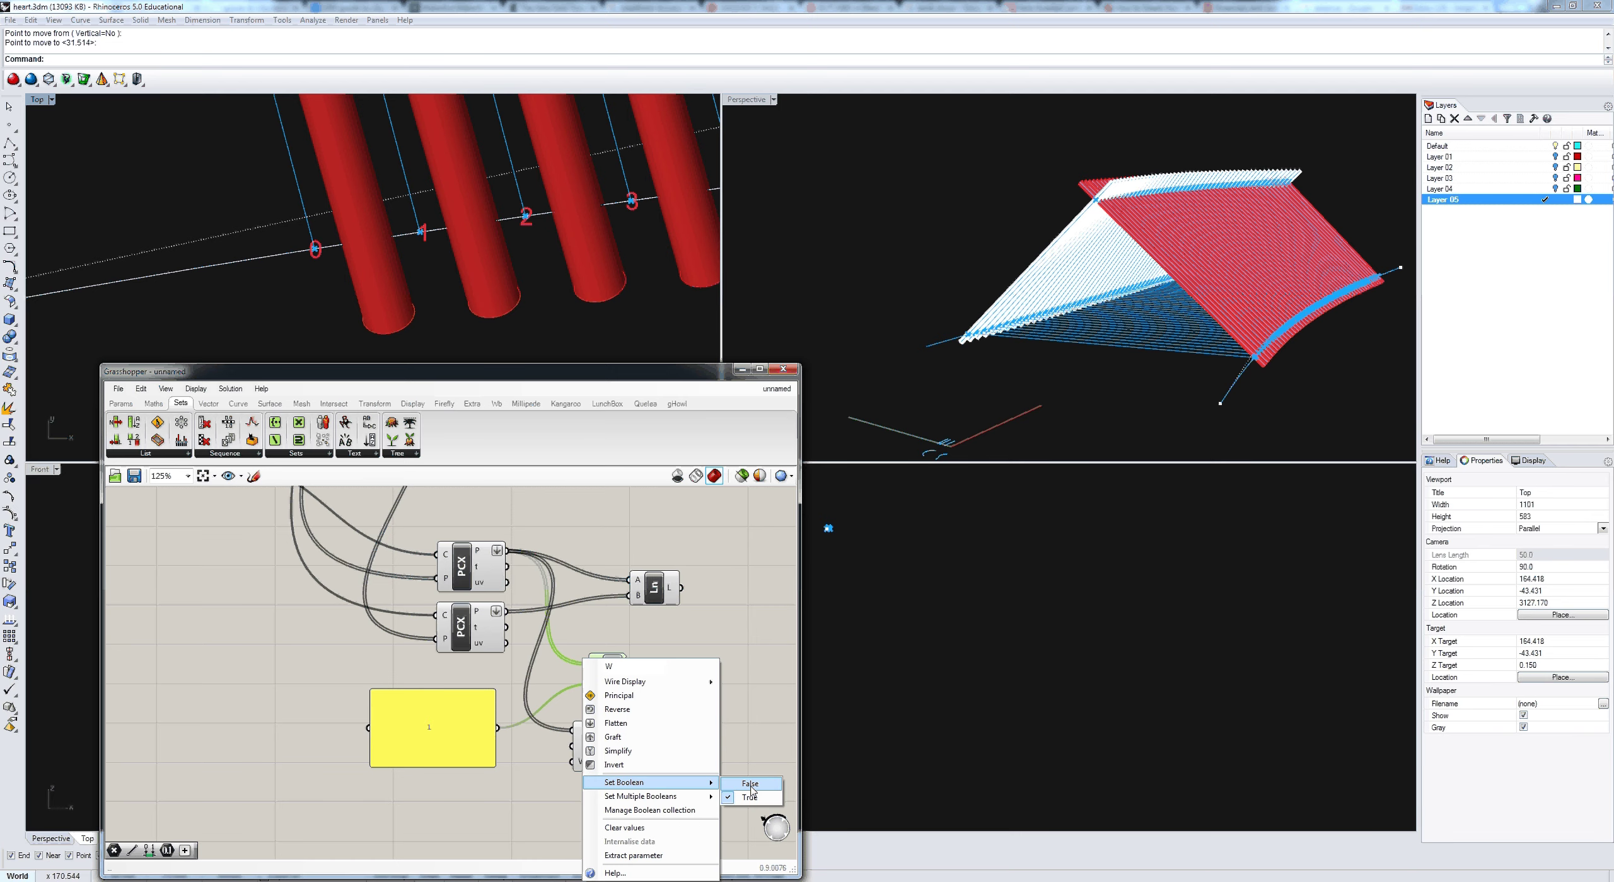
{"action": "left_click", "coordinate": [751, 785]}
Step: Duplicate the Point List beside the Shift List, feed it the shifted points, and compare the numbering of both lists
{"action": "left_click", "coordinate": [604, 679]}
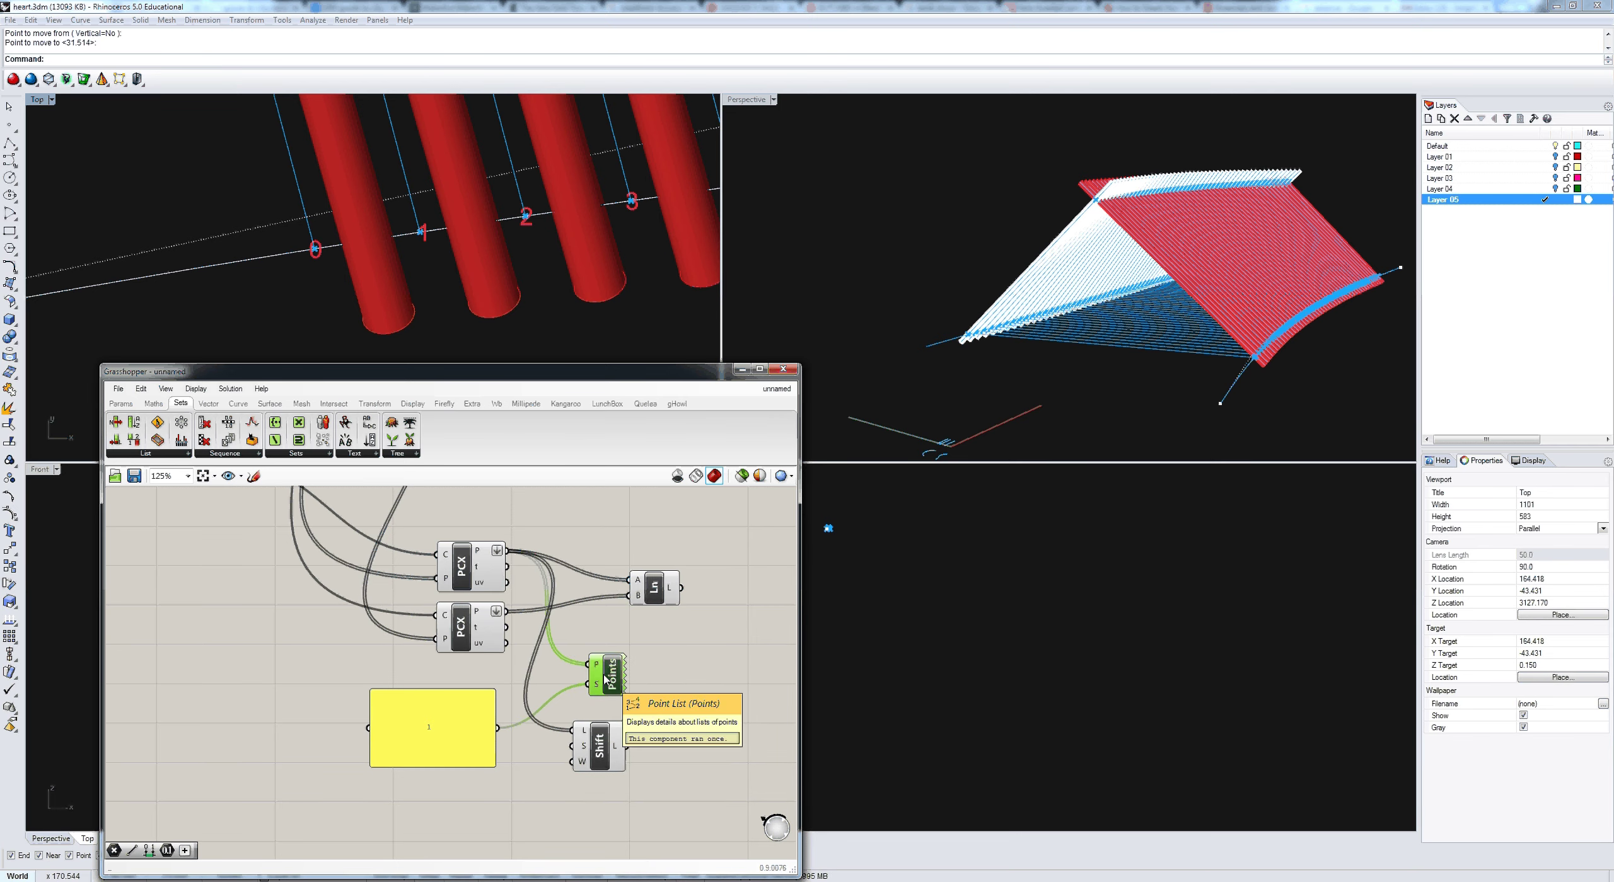
{"action": "left_click_drag", "start_coordinate": [604, 679], "coordinate": [712, 733], "text": "alt"}
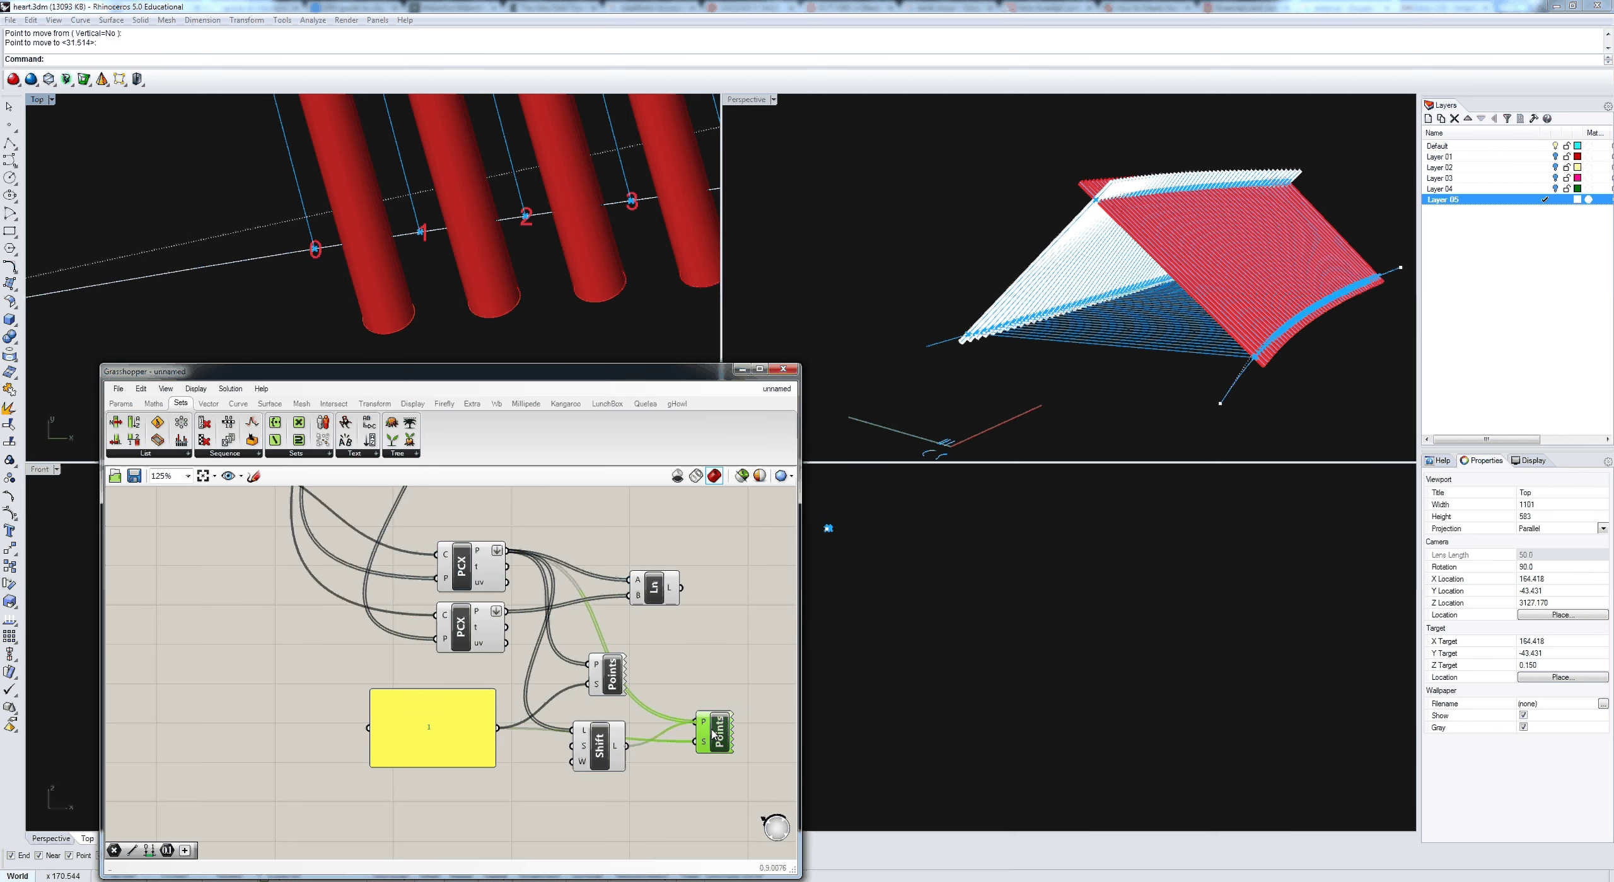
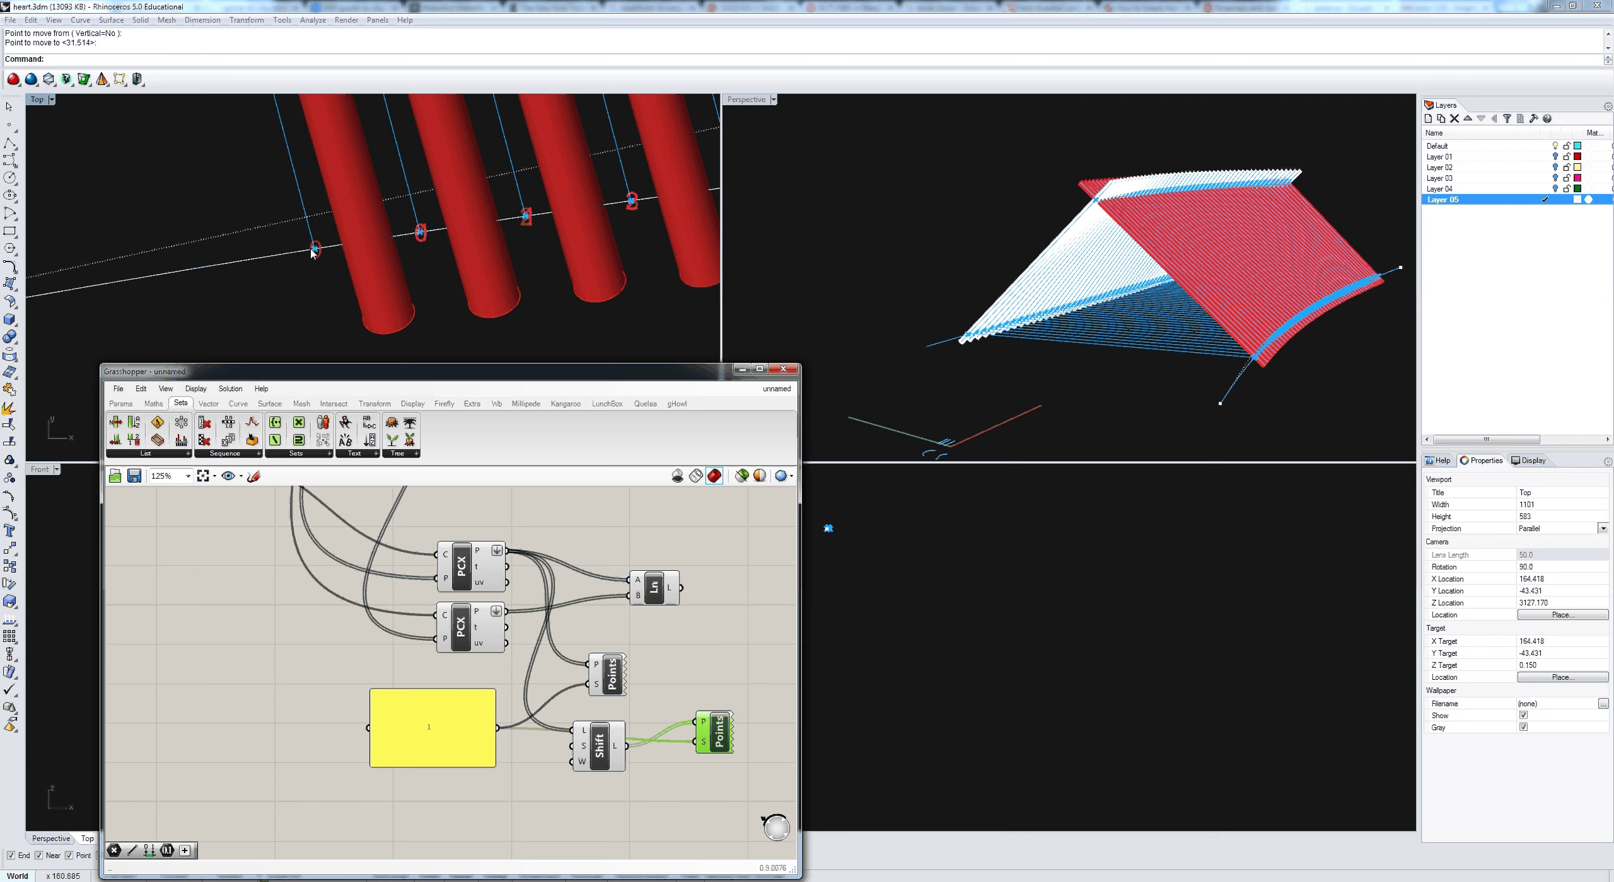
{"action": "left_click", "coordinate": [611, 675]}
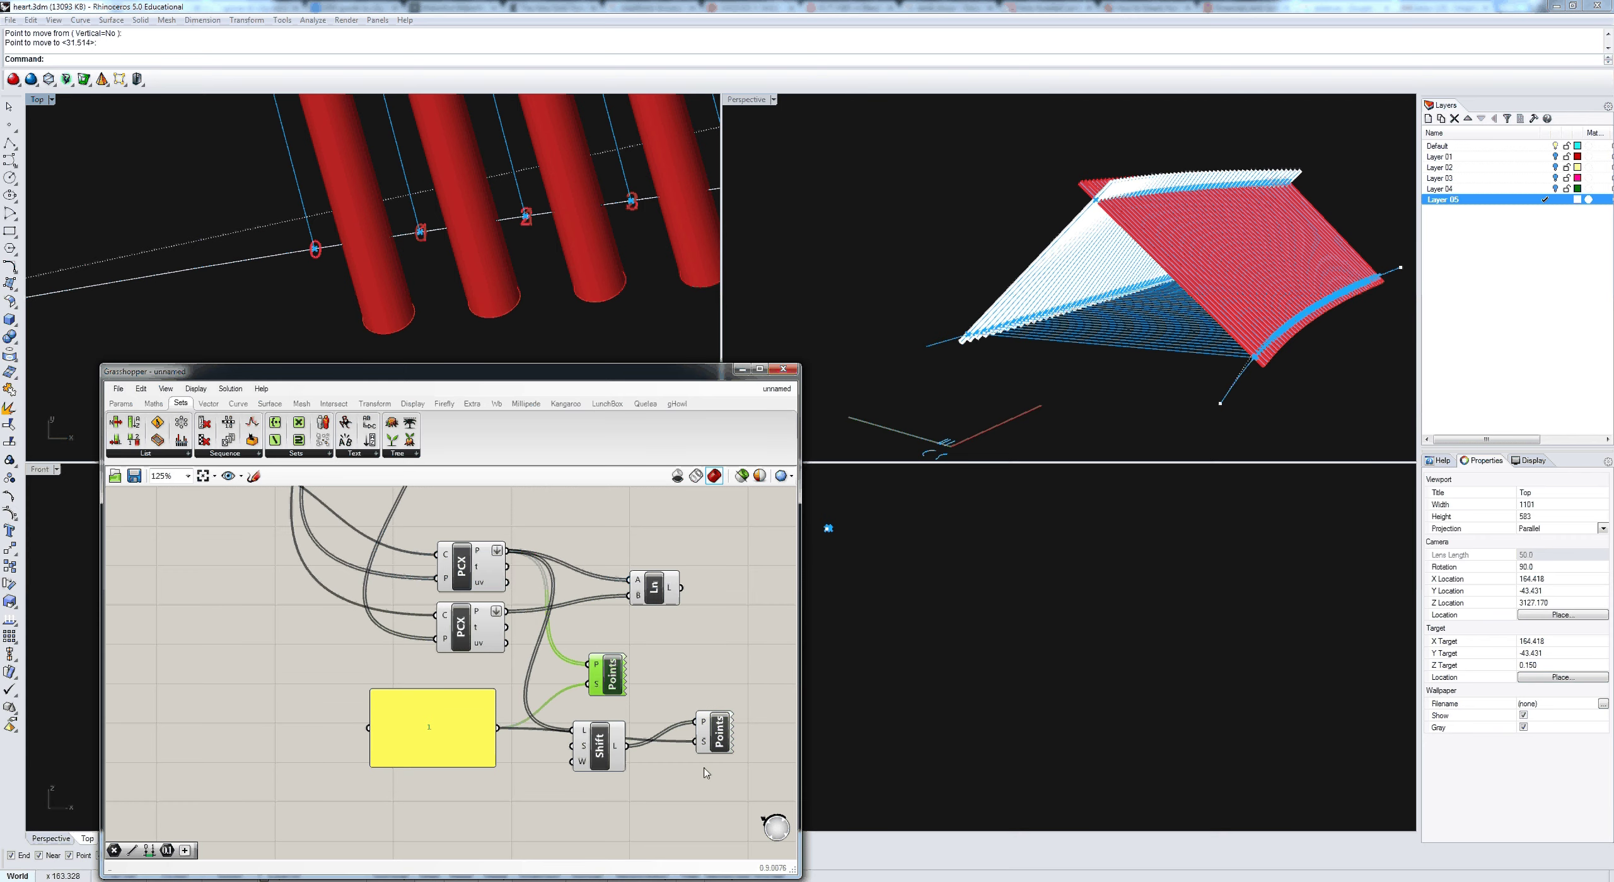
{"action": "left_click", "coordinate": [712, 744]}
Step: Connect the Shift List output to the A input of the cross lines' Line component and check the lines in the Top view
{"action": "mouse_move", "coordinate": [619, 759]}
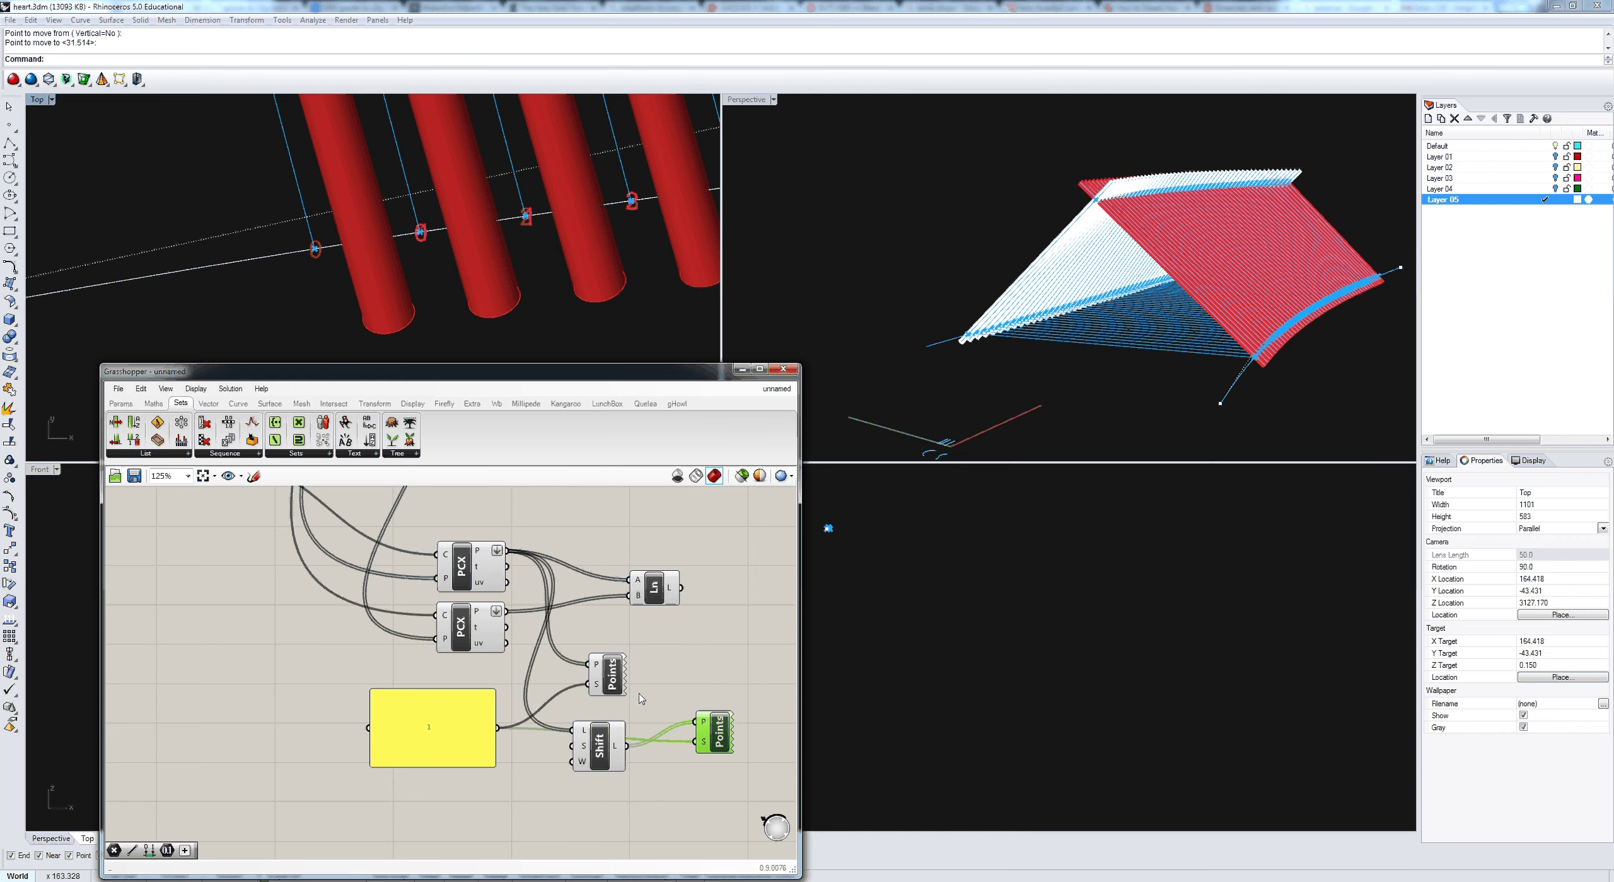
{"action": "left_click_drag", "start_coordinate": [578, 770], "coordinate": [633, 587]}
{"action": "left_click", "coordinate": [644, 597]}
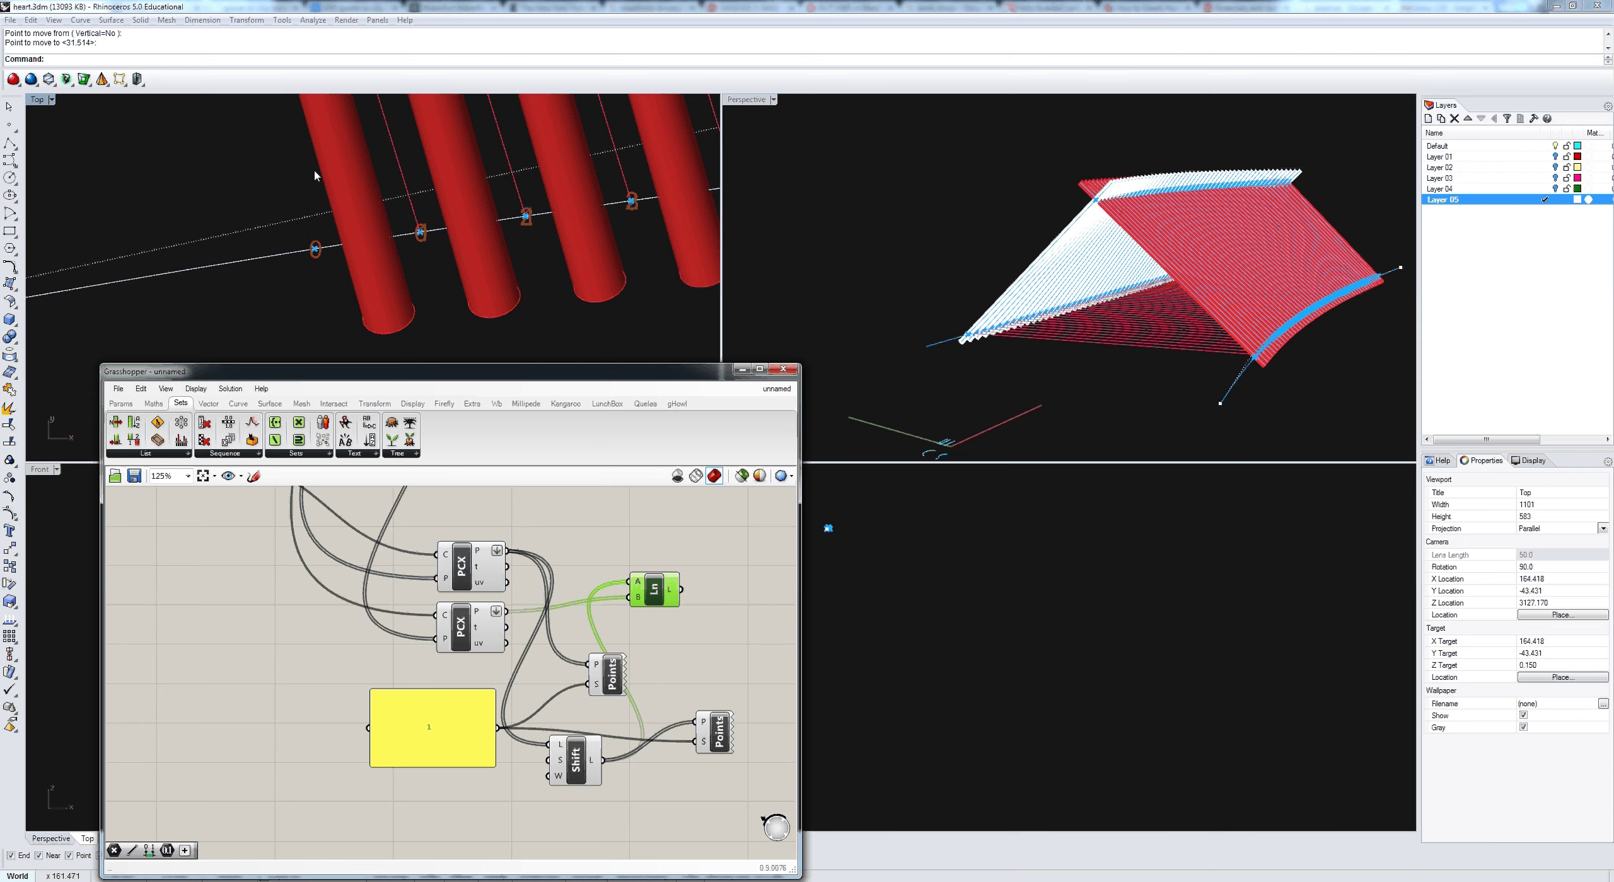
{"action": "scroll", "coordinate": [324, 270], "scroll_direction": "down", "scroll_amount": 3}
{"action": "scroll", "coordinate": [328, 266], "scroll_direction": "down", "scroll_amount": 3}
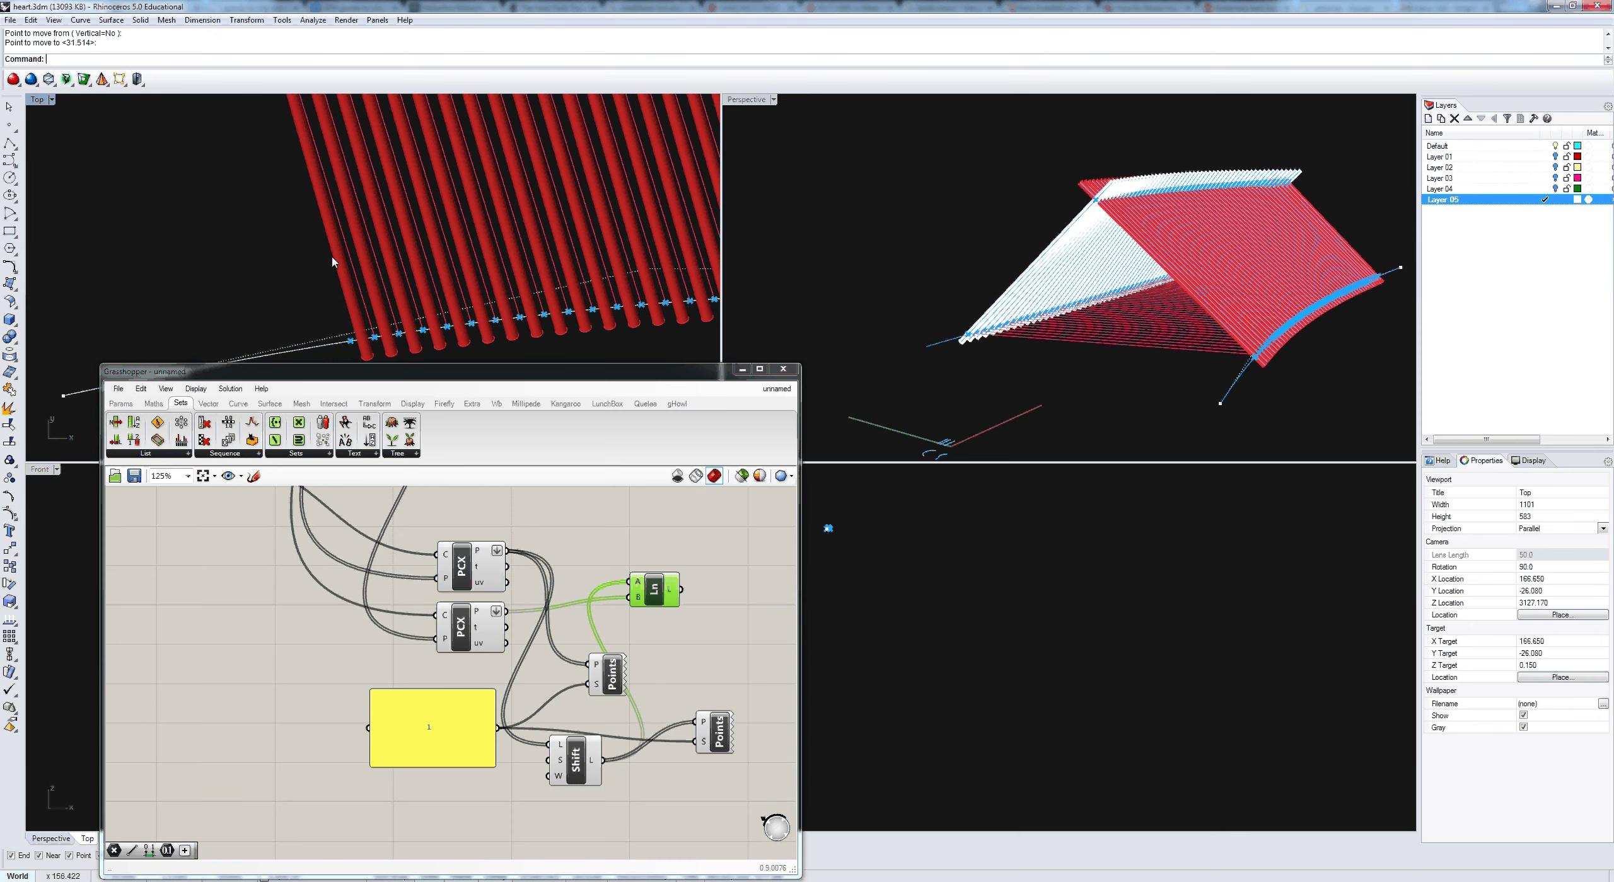
{"action": "scroll", "coordinate": [333, 262], "scroll_direction": "down", "scroll_amount": 3}
Step: Turn off the preview of the Point List that reads the shifted points, and select the other Point List
{"action": "left_click", "coordinate": [704, 747]}
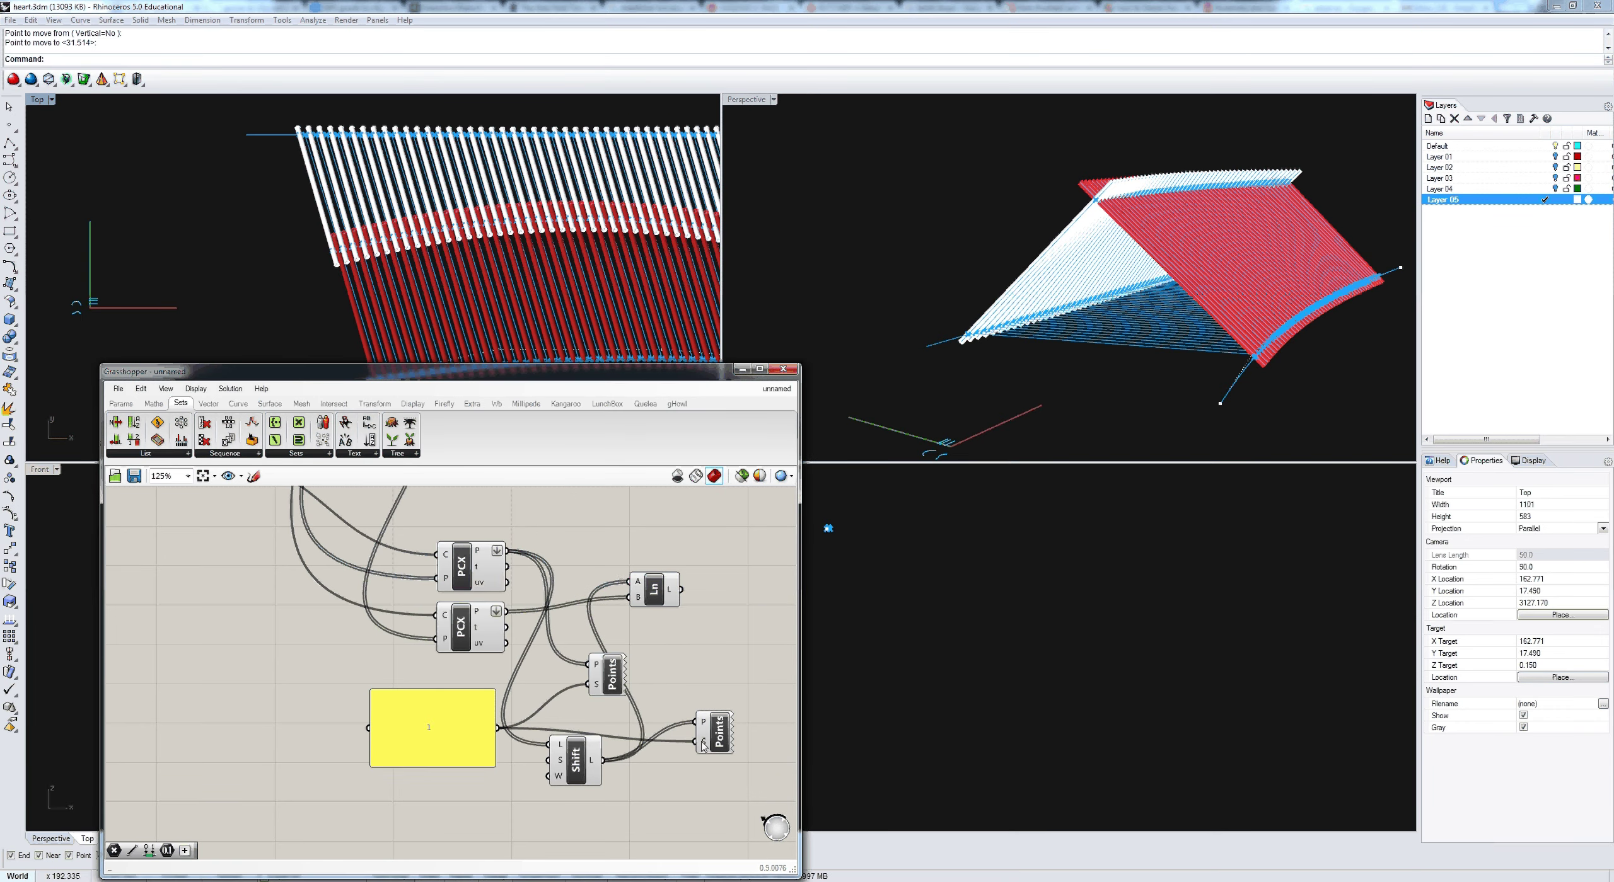
{"action": "left_click", "coordinate": [703, 747]}
{"action": "middle_click", "coordinate": [729, 736]}
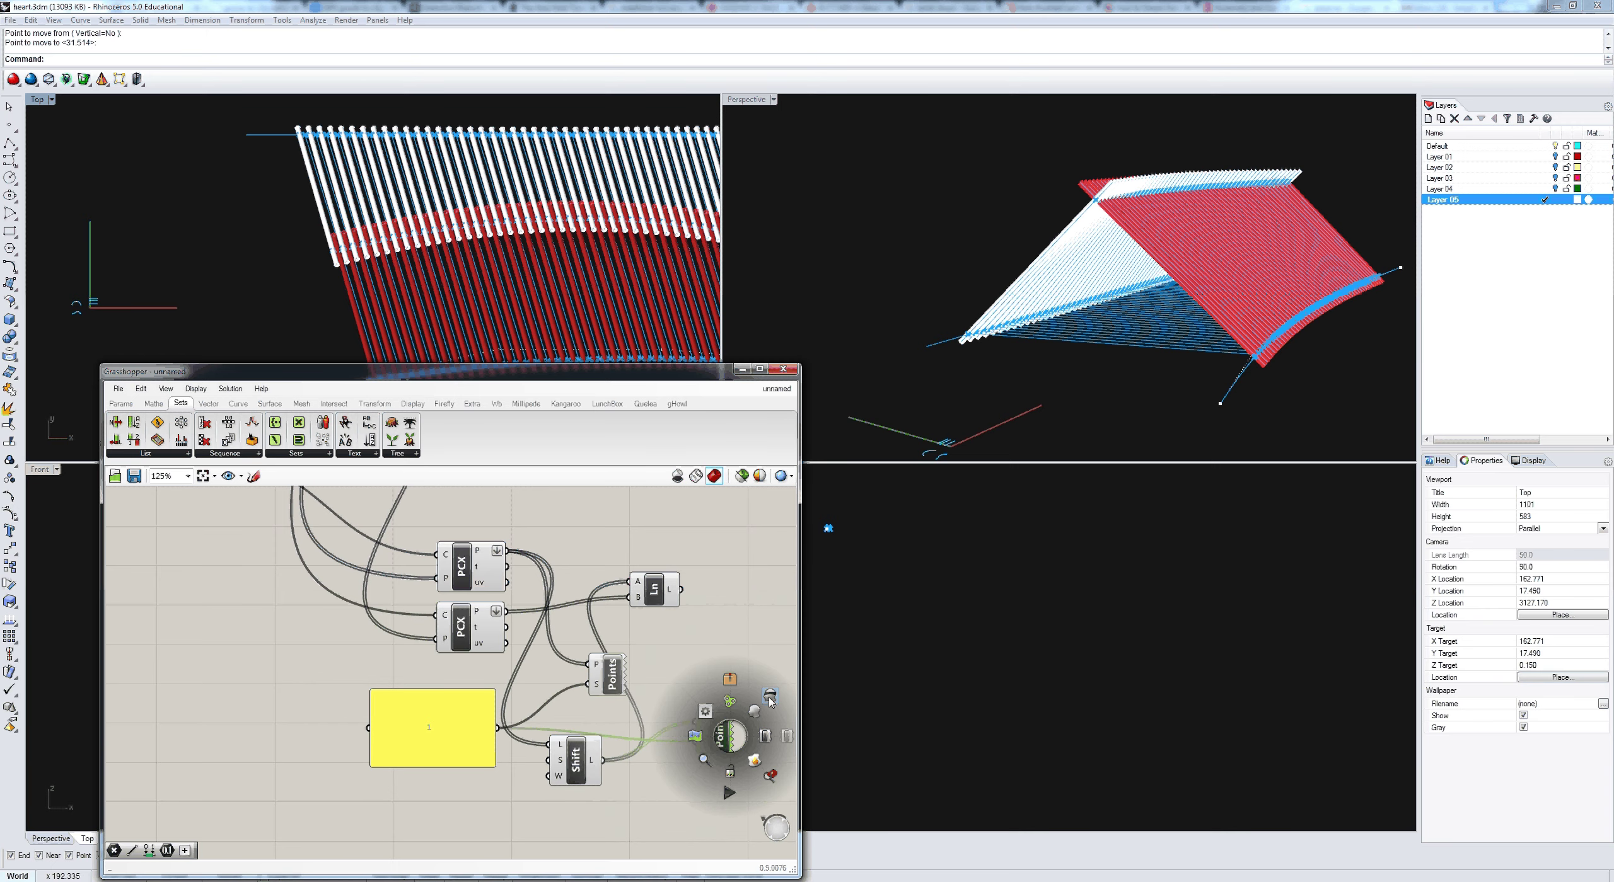
{"action": "left_click", "coordinate": [600, 684]}
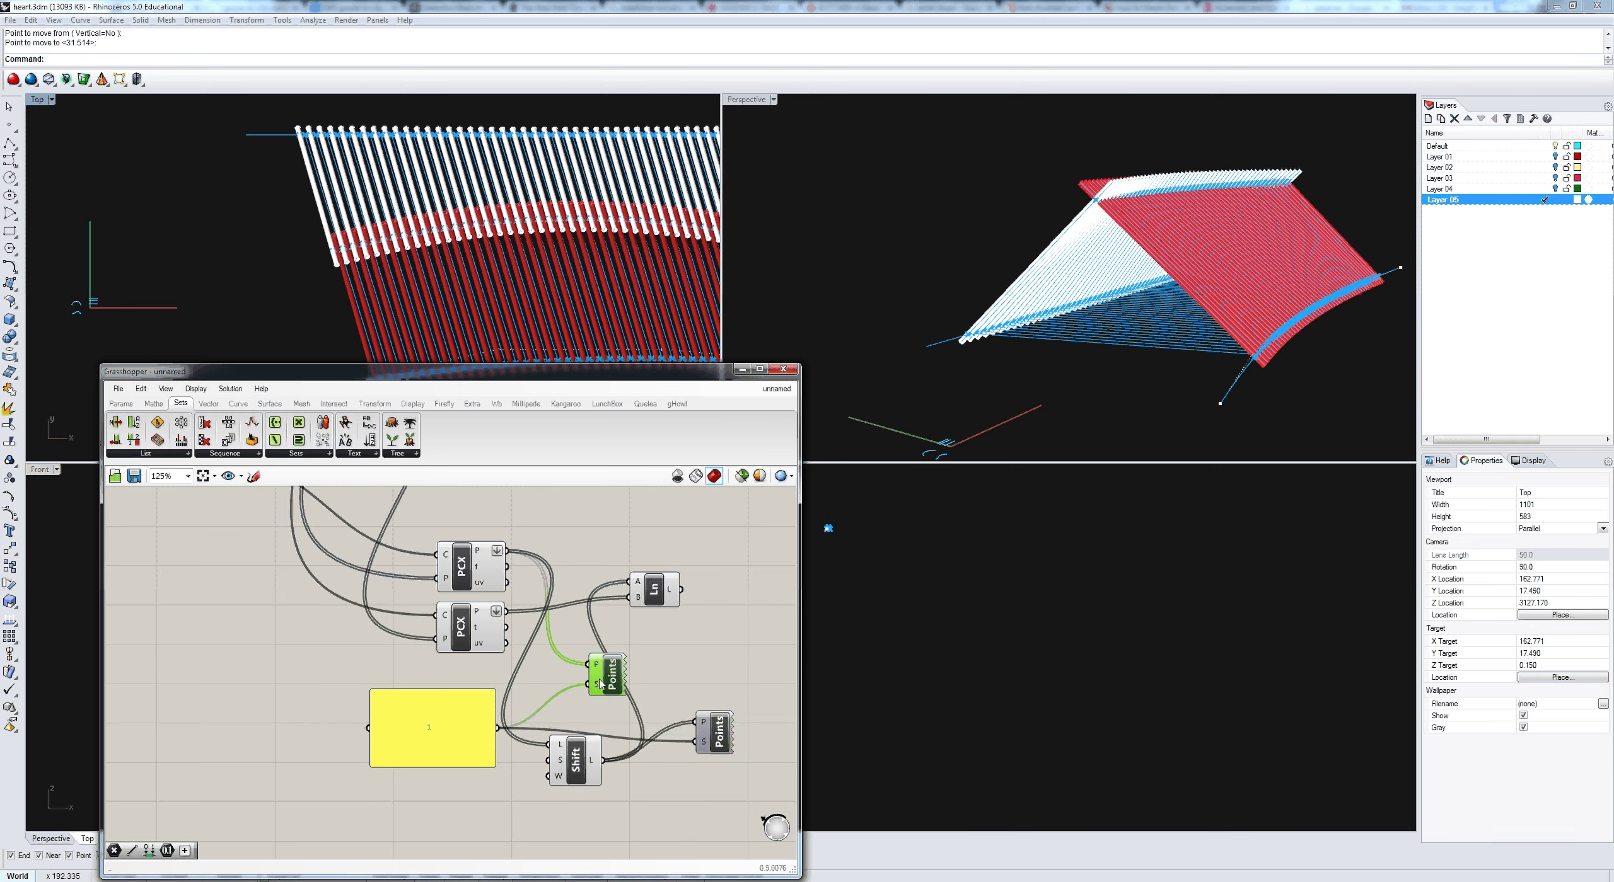
Step: Try to duplicate the 12 panel, the TopExtension parameter and the left side's Extend component for the cross lines
{"action": "scroll", "coordinate": [664, 635], "scroll_direction": "down", "scroll_amount": 3}
{"action": "right_click_drag", "start_coordinate": [669, 517], "coordinate": [463, 799]}
{"action": "scroll", "coordinate": [479, 582], "scroll_direction": "up", "scroll_amount": 2}
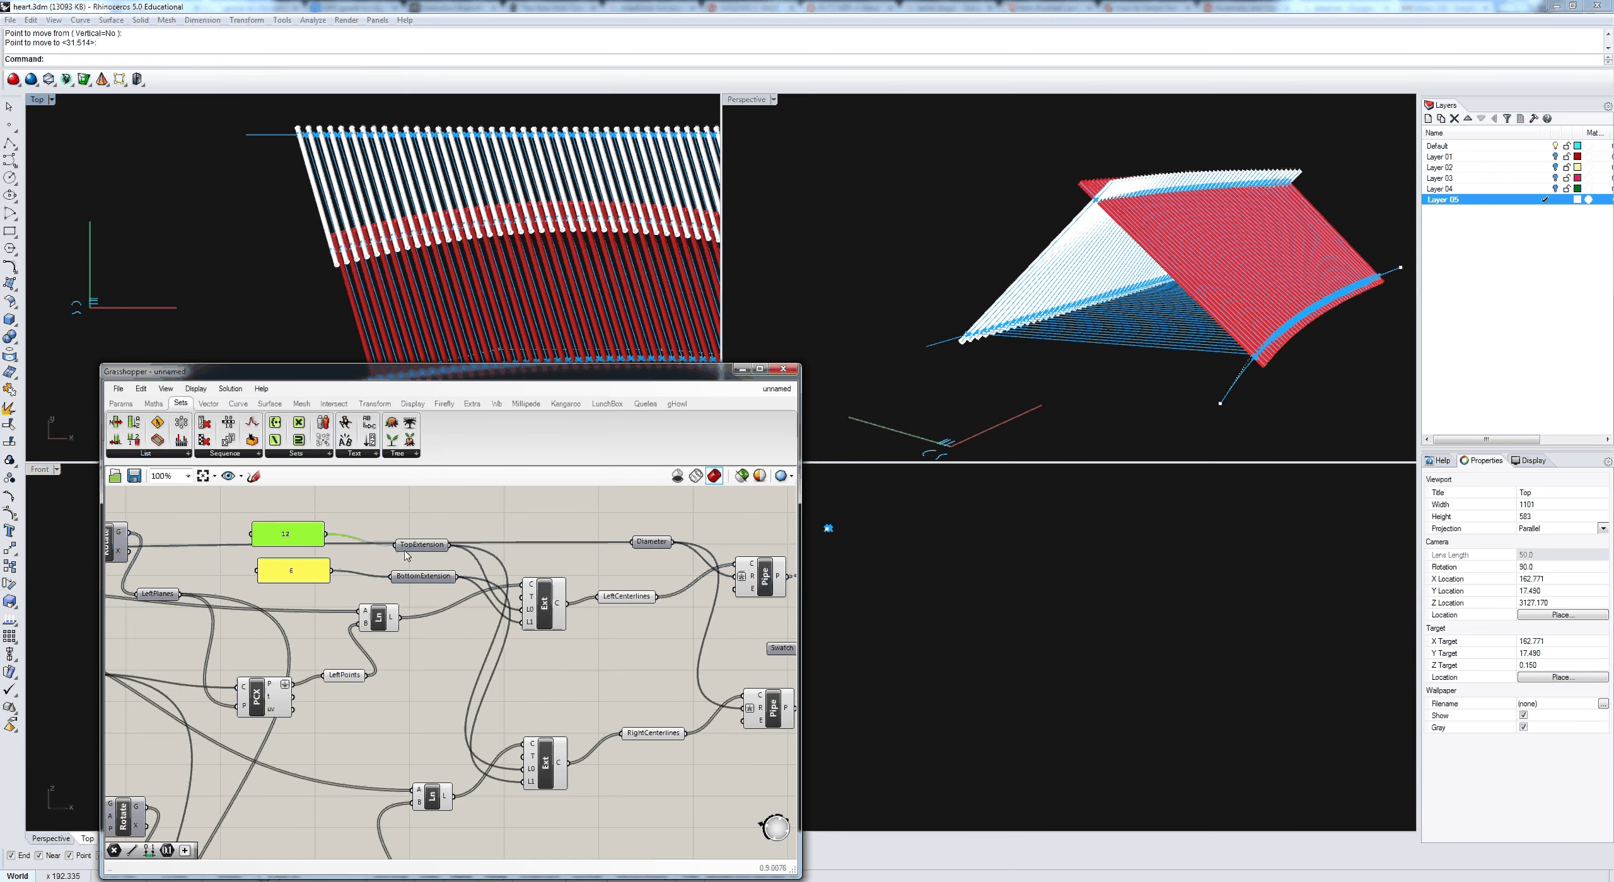
{"action": "left_click", "coordinate": [407, 546], "text": "shift"}
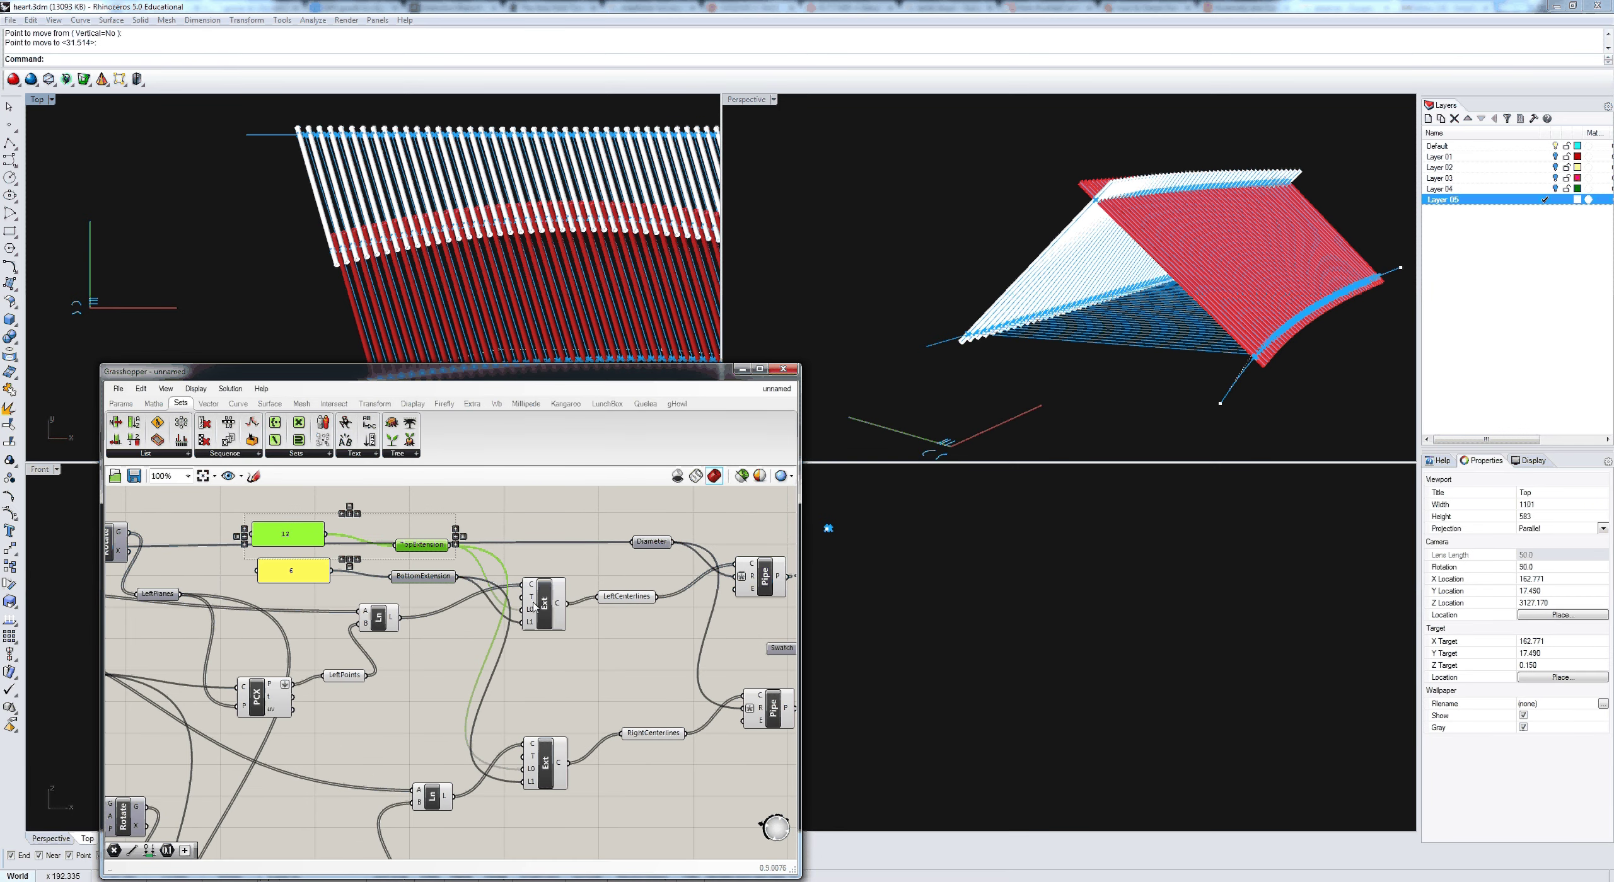
{"action": "left_click", "coordinate": [535, 607], "text": "shift"}
{"action": "scroll", "coordinate": [530, 608], "scroll_direction": "down", "scroll_amount": 1}
{"action": "scroll", "coordinate": [528, 608], "scroll_direction": "down", "scroll_amount": 1}
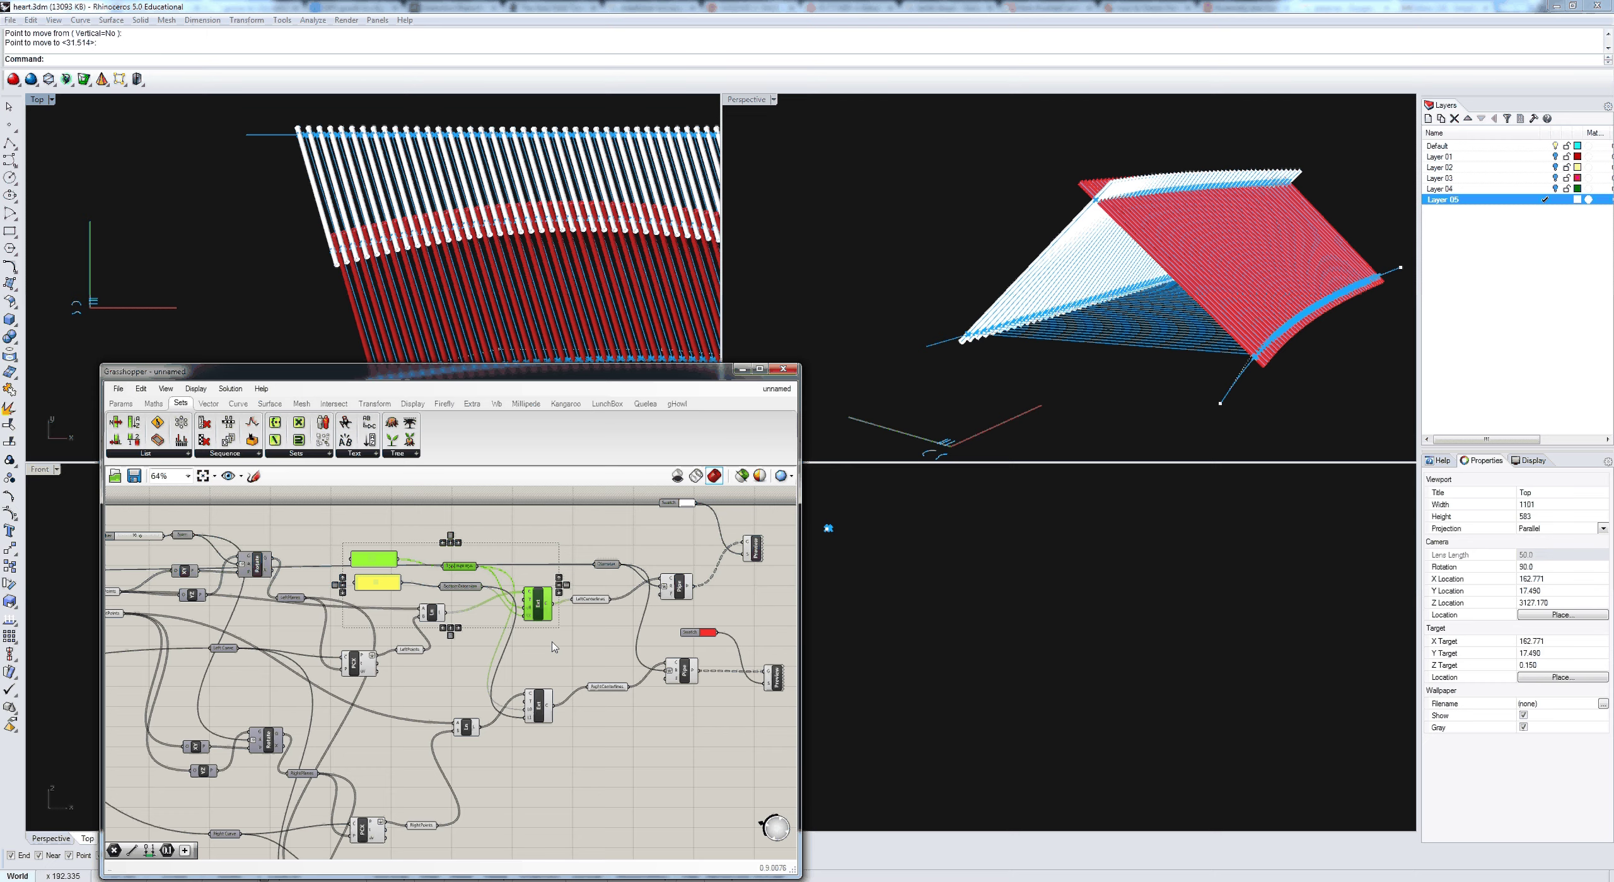
{"action": "key", "text": "ctrl+v"}
{"action": "left_click_drag", "start_coordinate": [554, 647], "coordinate": [604, 877]}
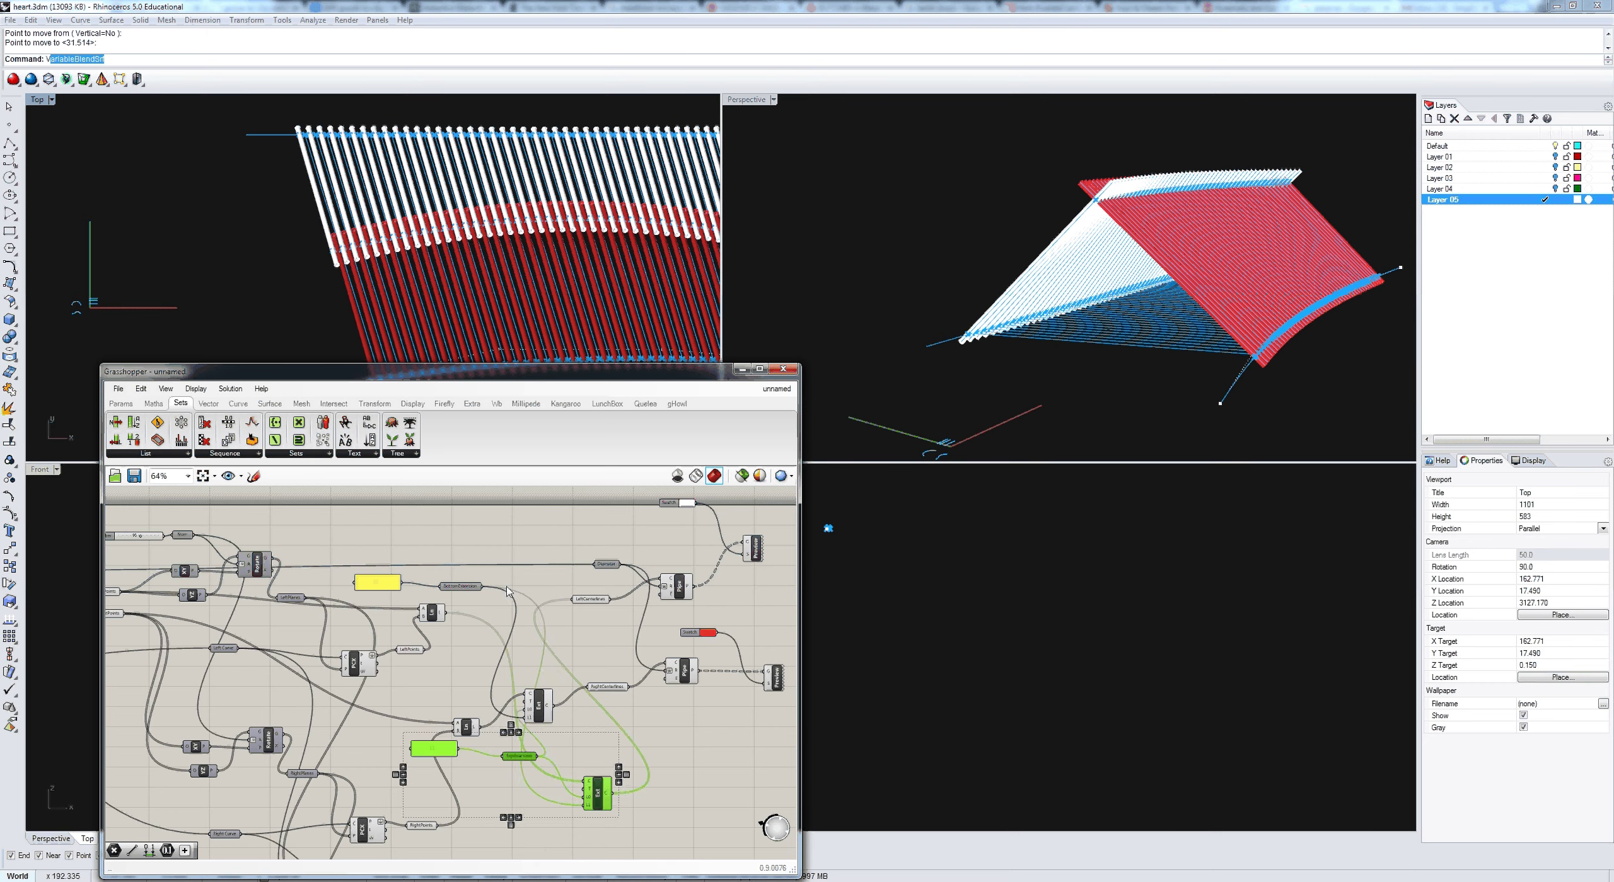
{"action": "left_click_drag", "start_coordinate": [598, 790], "coordinate": [518, 553]}
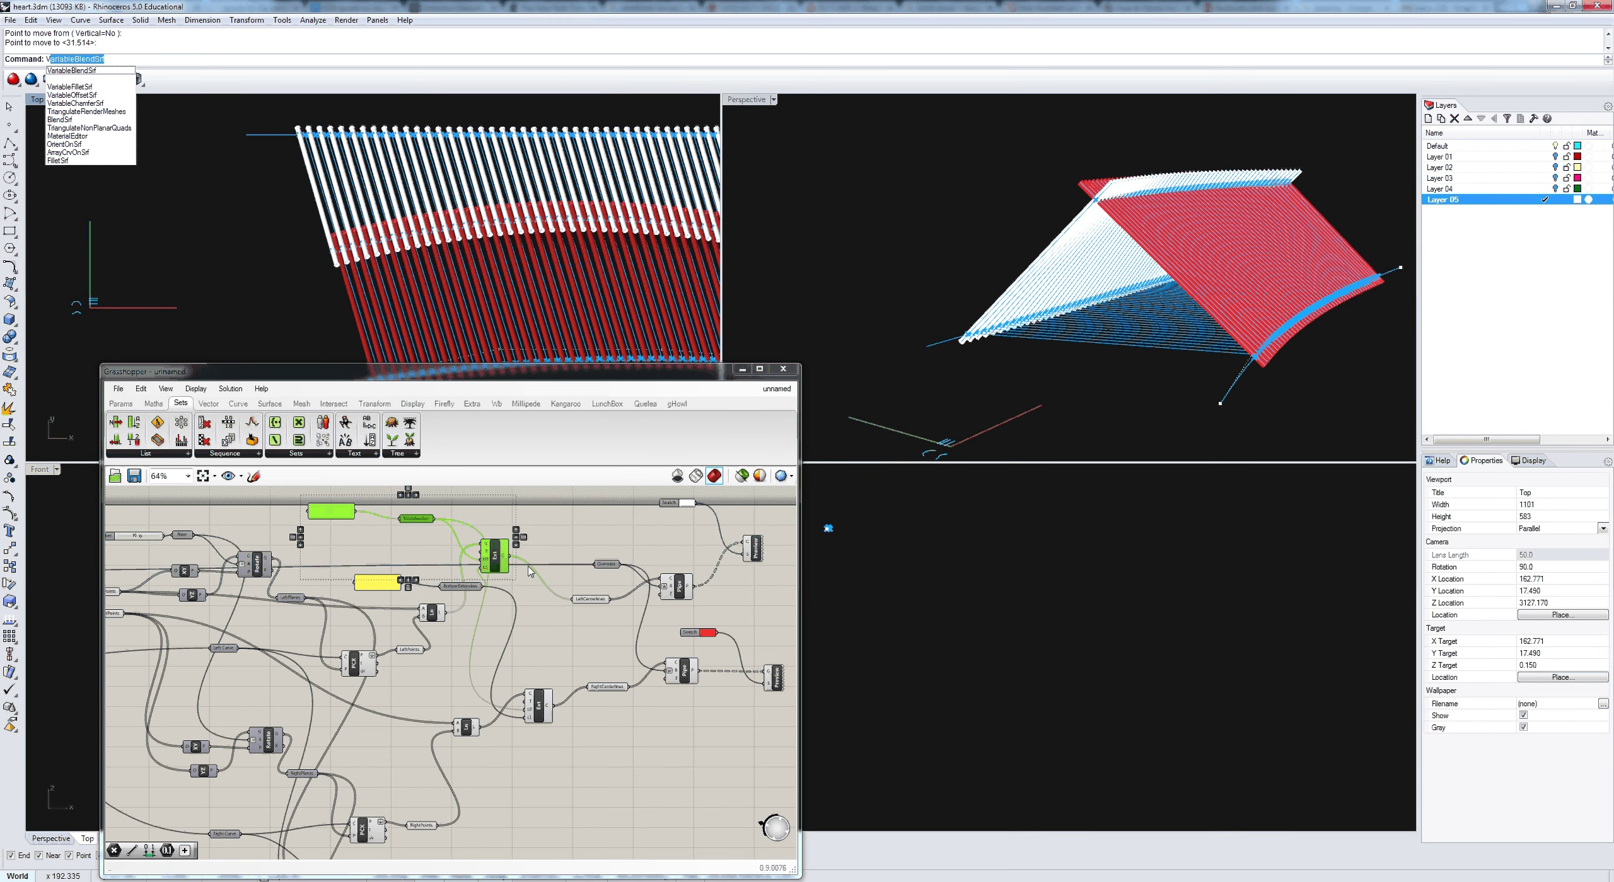
{"action": "left_click", "coordinate": [528, 571]}
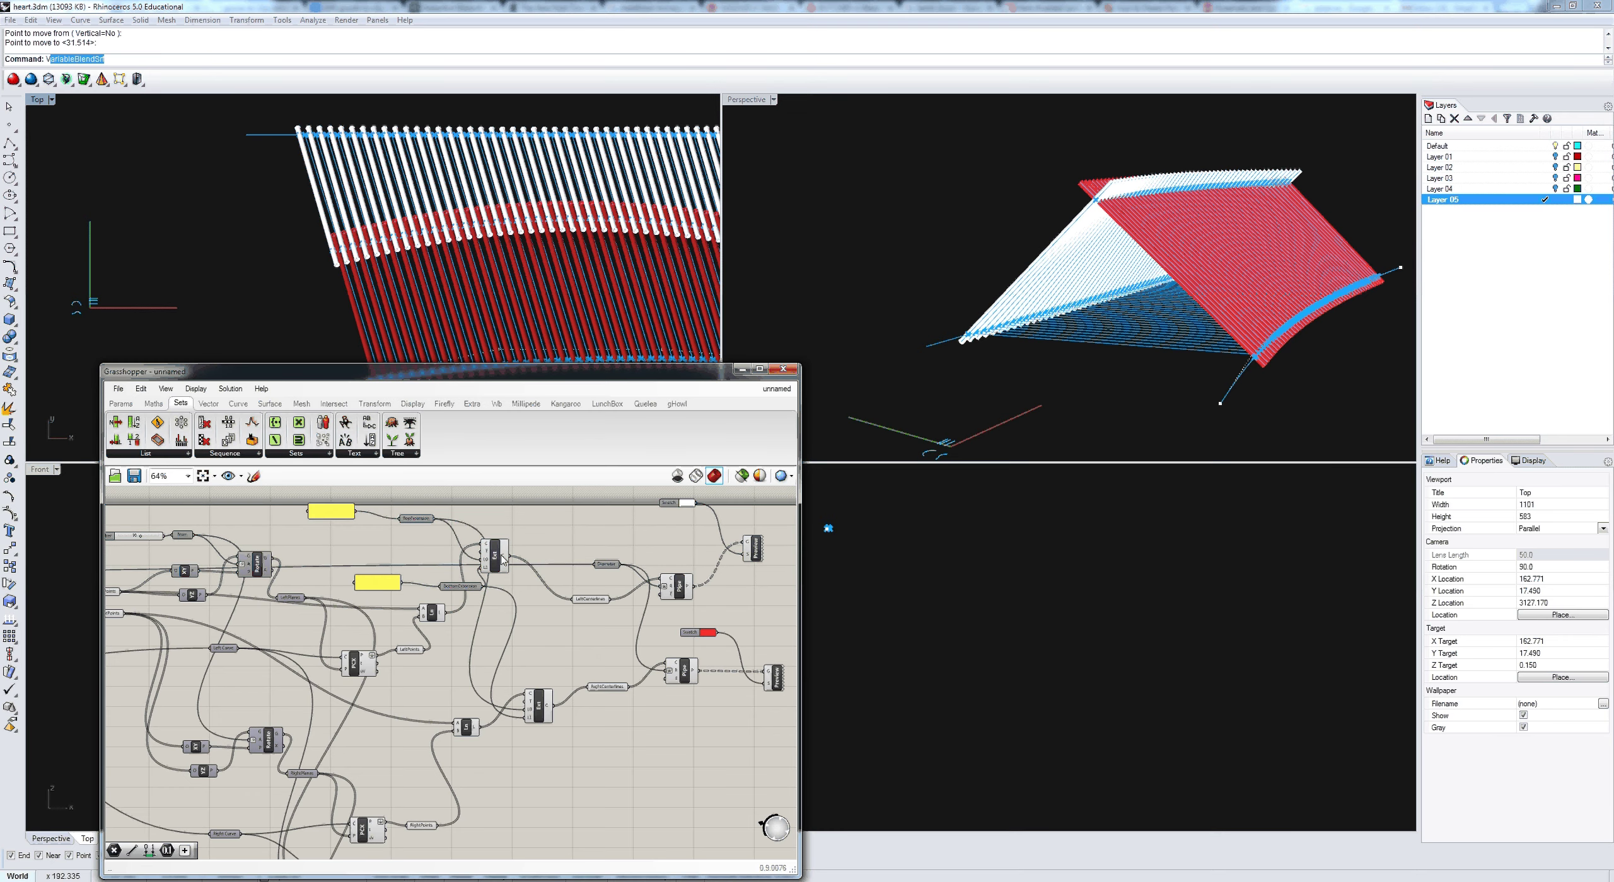
Step: Duplicate the left side's Extend component with its TopExtension parameter and 12 panel, and place the copies beside the cross lines' components
{"action": "left_click", "coordinate": [502, 559]}
{"action": "left_click", "coordinate": [417, 519], "text": "shift"}
{"action": "left_click", "coordinate": [330, 516], "text": "shift"}
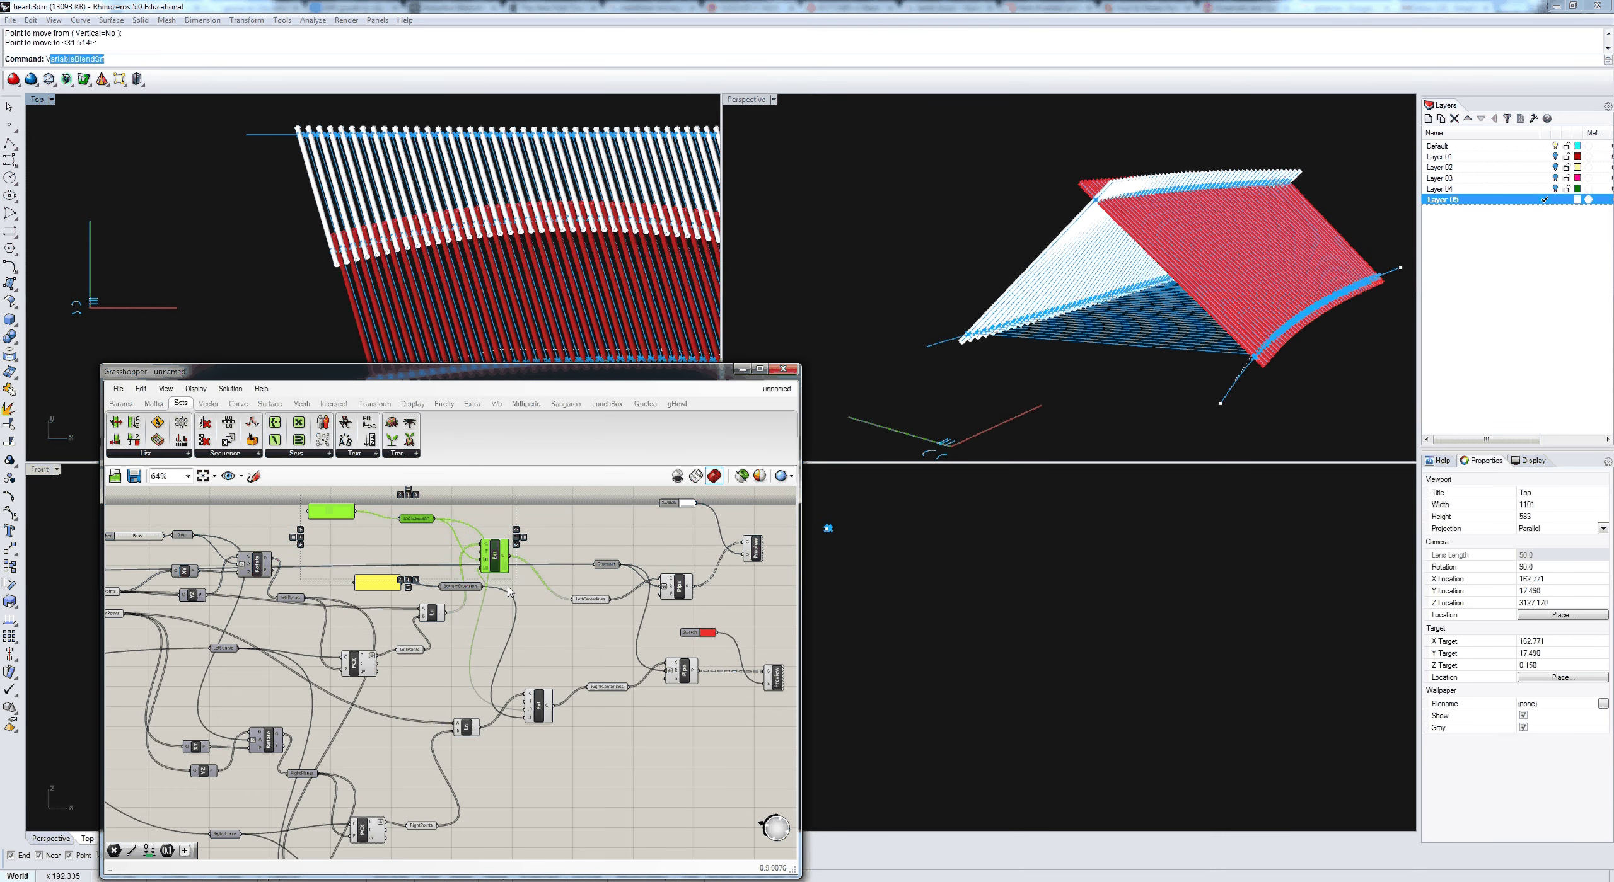
{"action": "left_click_drag", "start_coordinate": [494, 571], "coordinate": [585, 815]}
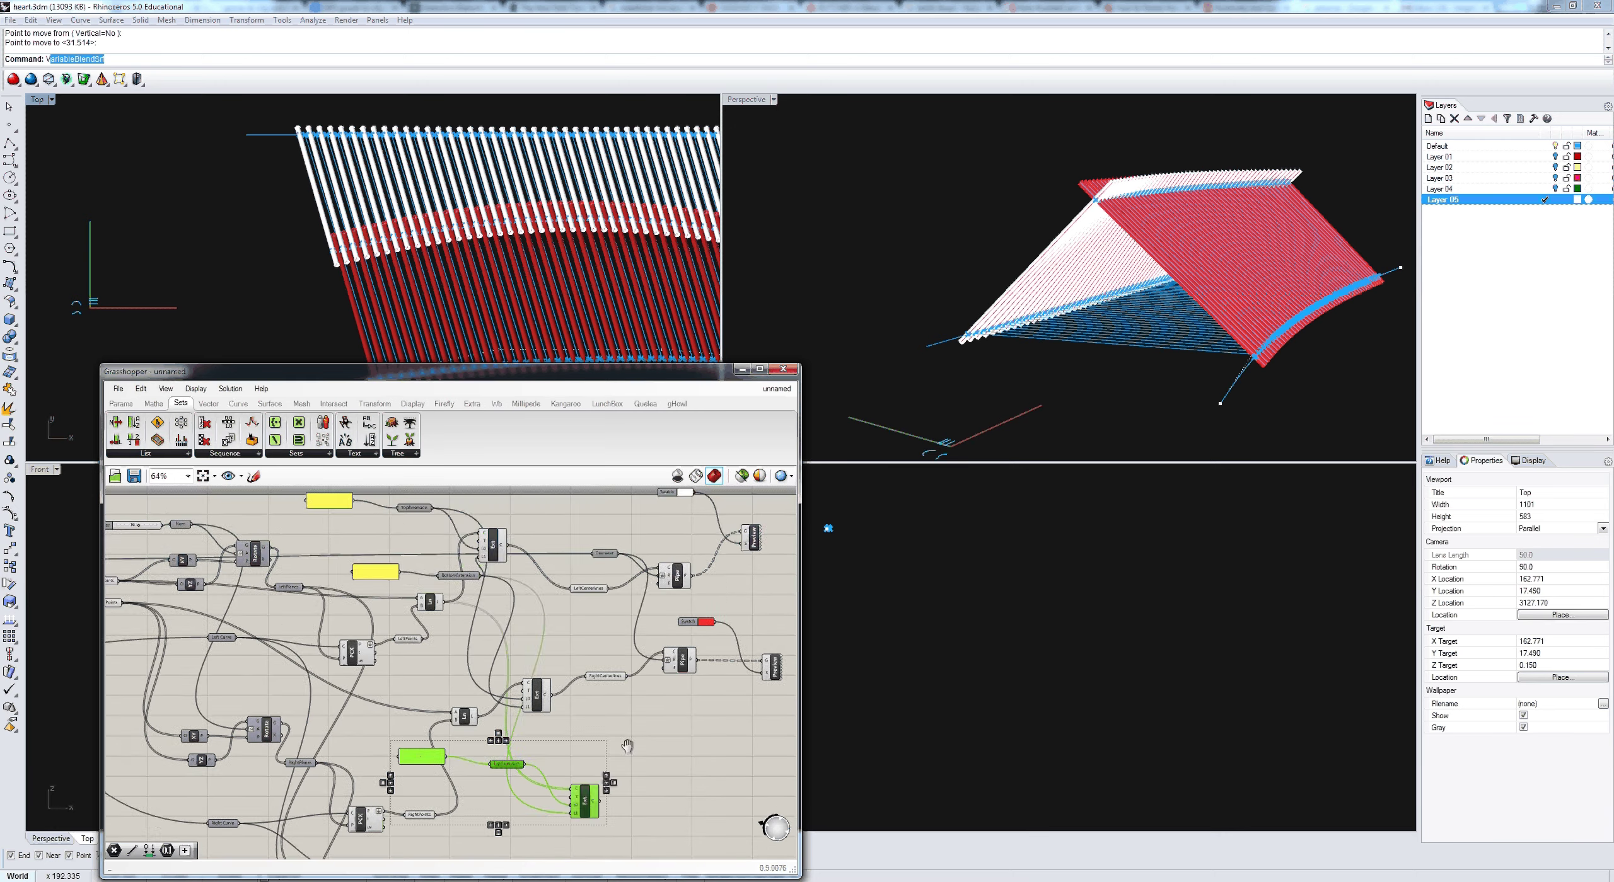
{"action": "right_click_drag", "start_coordinate": [626, 746], "coordinate": [650, 583]}
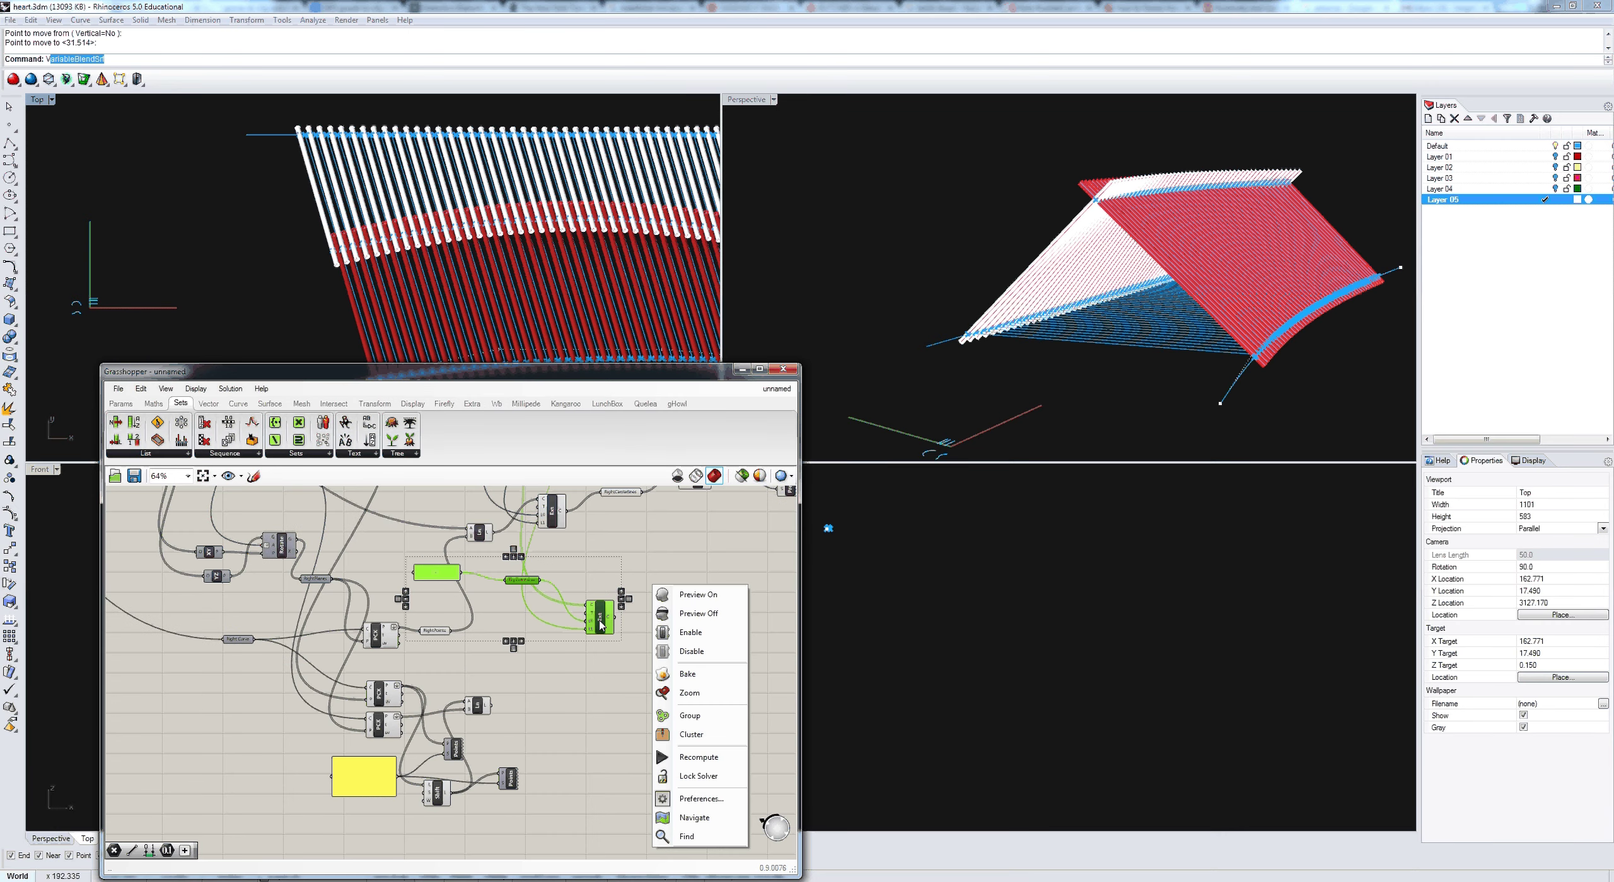
{"action": "left_click_drag", "start_coordinate": [600, 625], "coordinate": [626, 811]}
{"action": "left_click_drag", "start_coordinate": [546, 772], "coordinate": [587, 709]}
Step: Connect the cross lines' Line output to the copied Extend's C input and the copied TopExtension parameter to its L1 input
{"action": "left_click", "coordinate": [479, 762]}
{"action": "left_click_drag", "start_coordinate": [479, 761], "coordinate": [612, 802]}
{"action": "left_click", "coordinate": [495, 719]}
{"action": "right_click_drag", "start_coordinate": [585, 754], "coordinate": [583, 747]}
{"action": "scroll", "coordinate": [583, 747], "scroll_direction": "up", "scroll_amount": 1}
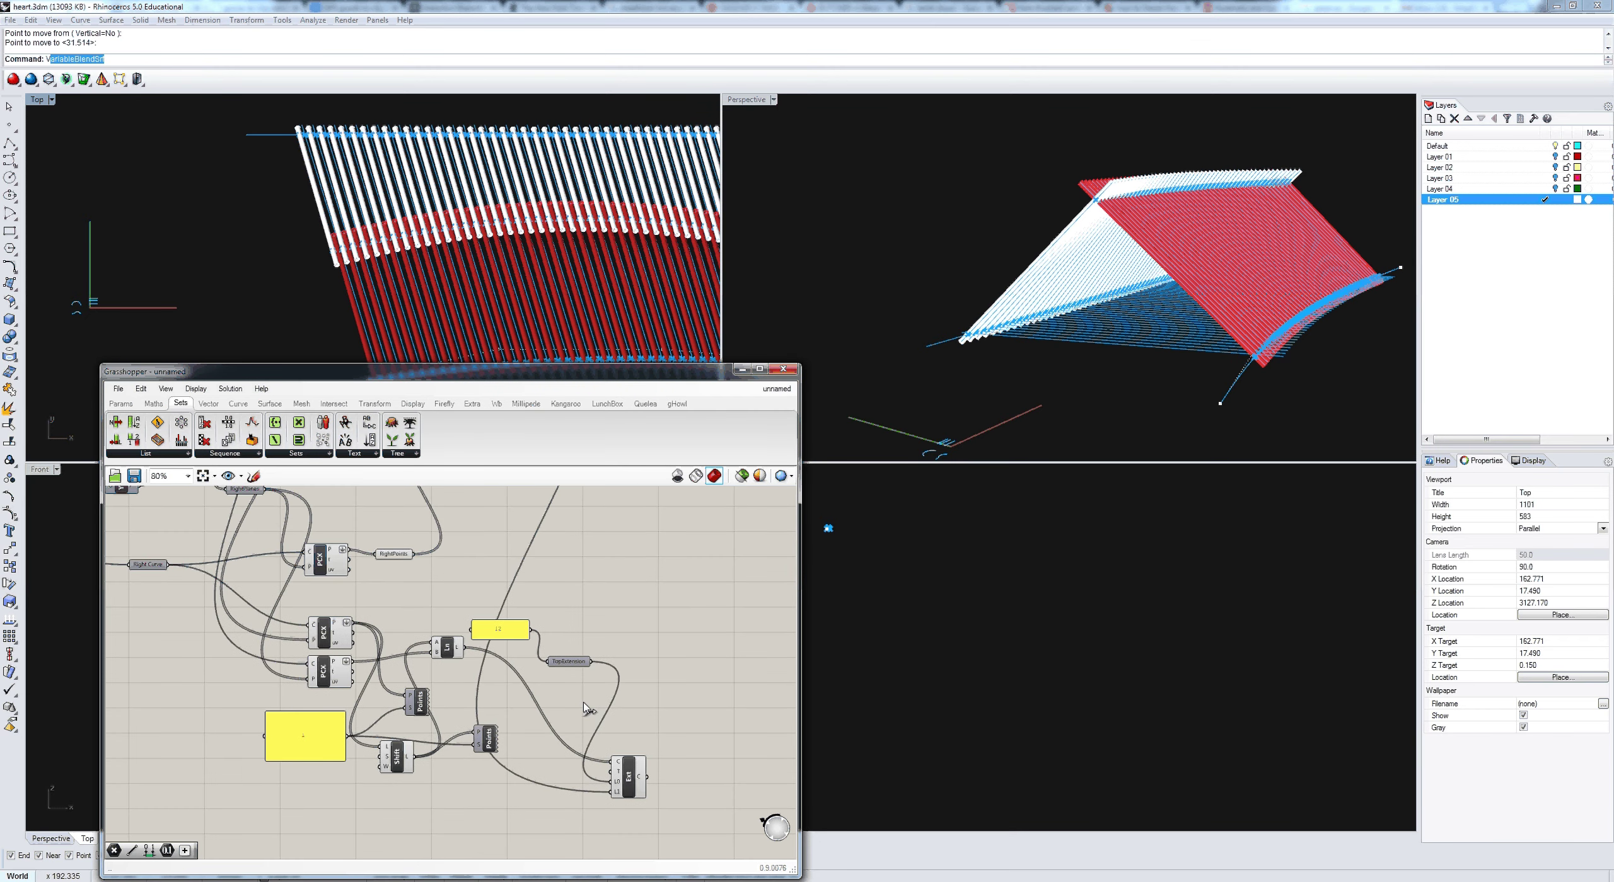
{"action": "left_click_drag", "start_coordinate": [591, 661], "coordinate": [615, 792]}
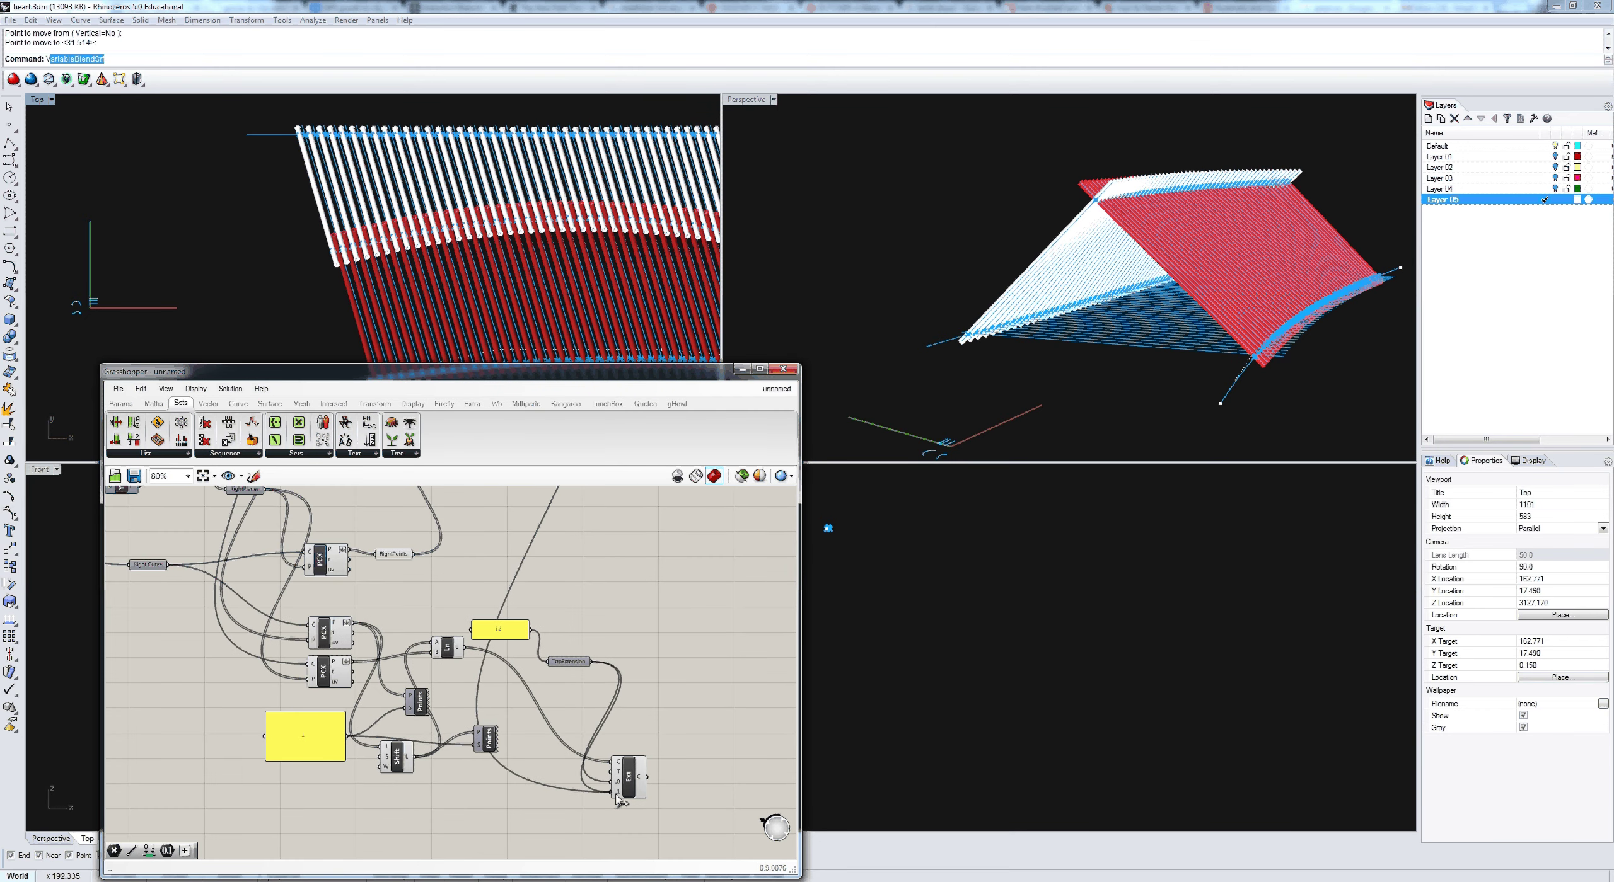
Step: Rename the copied TopExtension parameter to Extension and check the extended cross lines in the viewports
{"action": "right_click", "coordinate": [570, 667]}
{"action": "left_click_drag", "start_coordinate": [606, 611], "coordinate": [586, 639]}
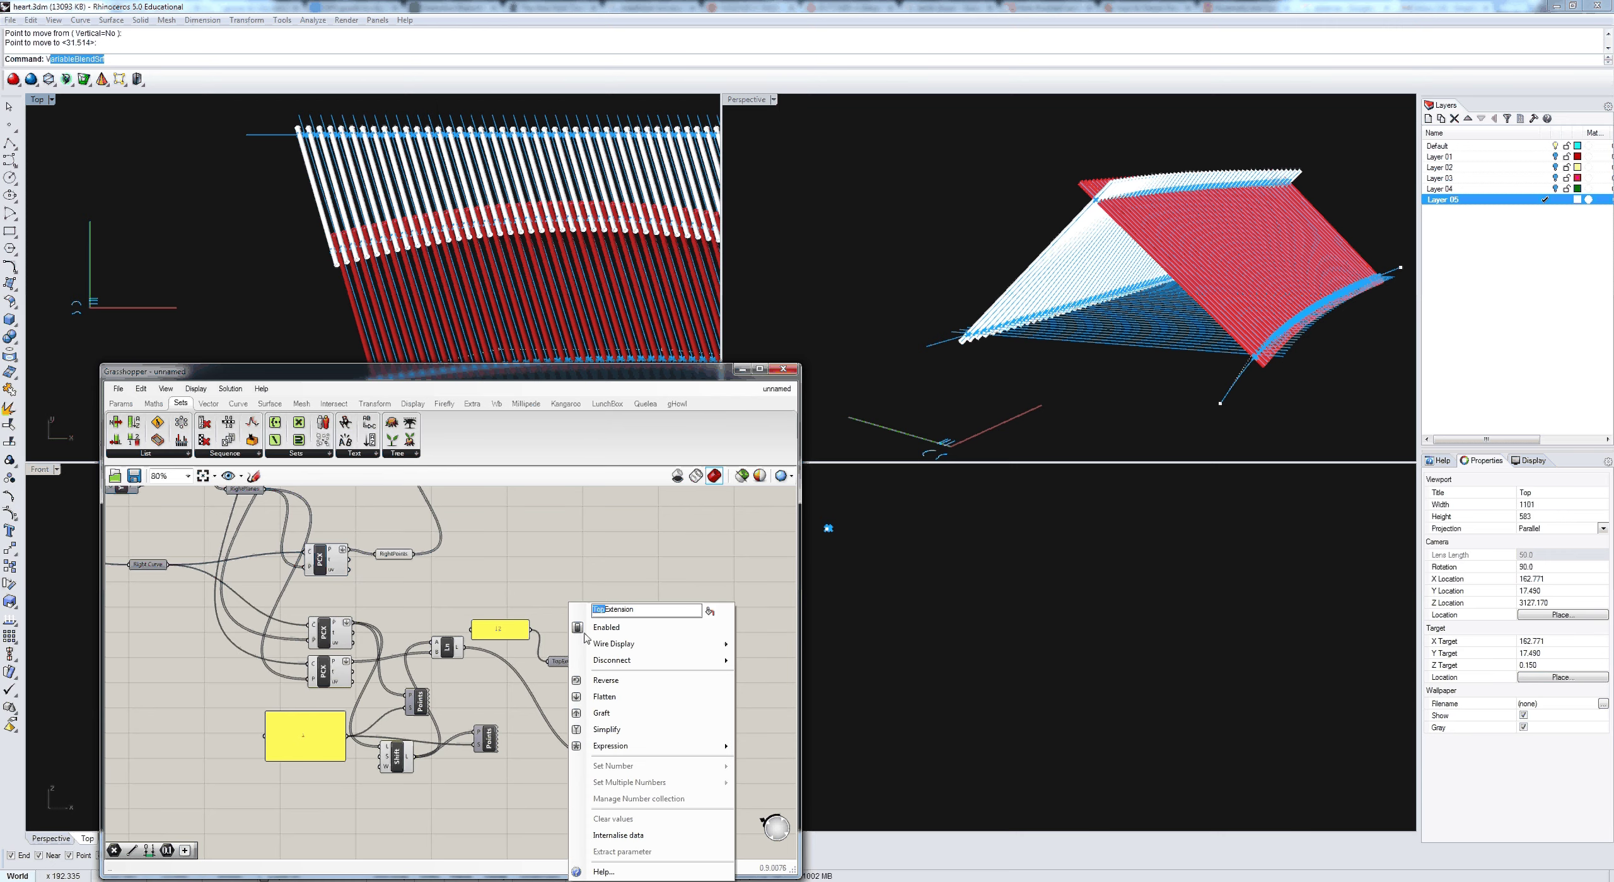
{"action": "key", "text": "BackSpace"}
{"action": "key", "text": "Return"}
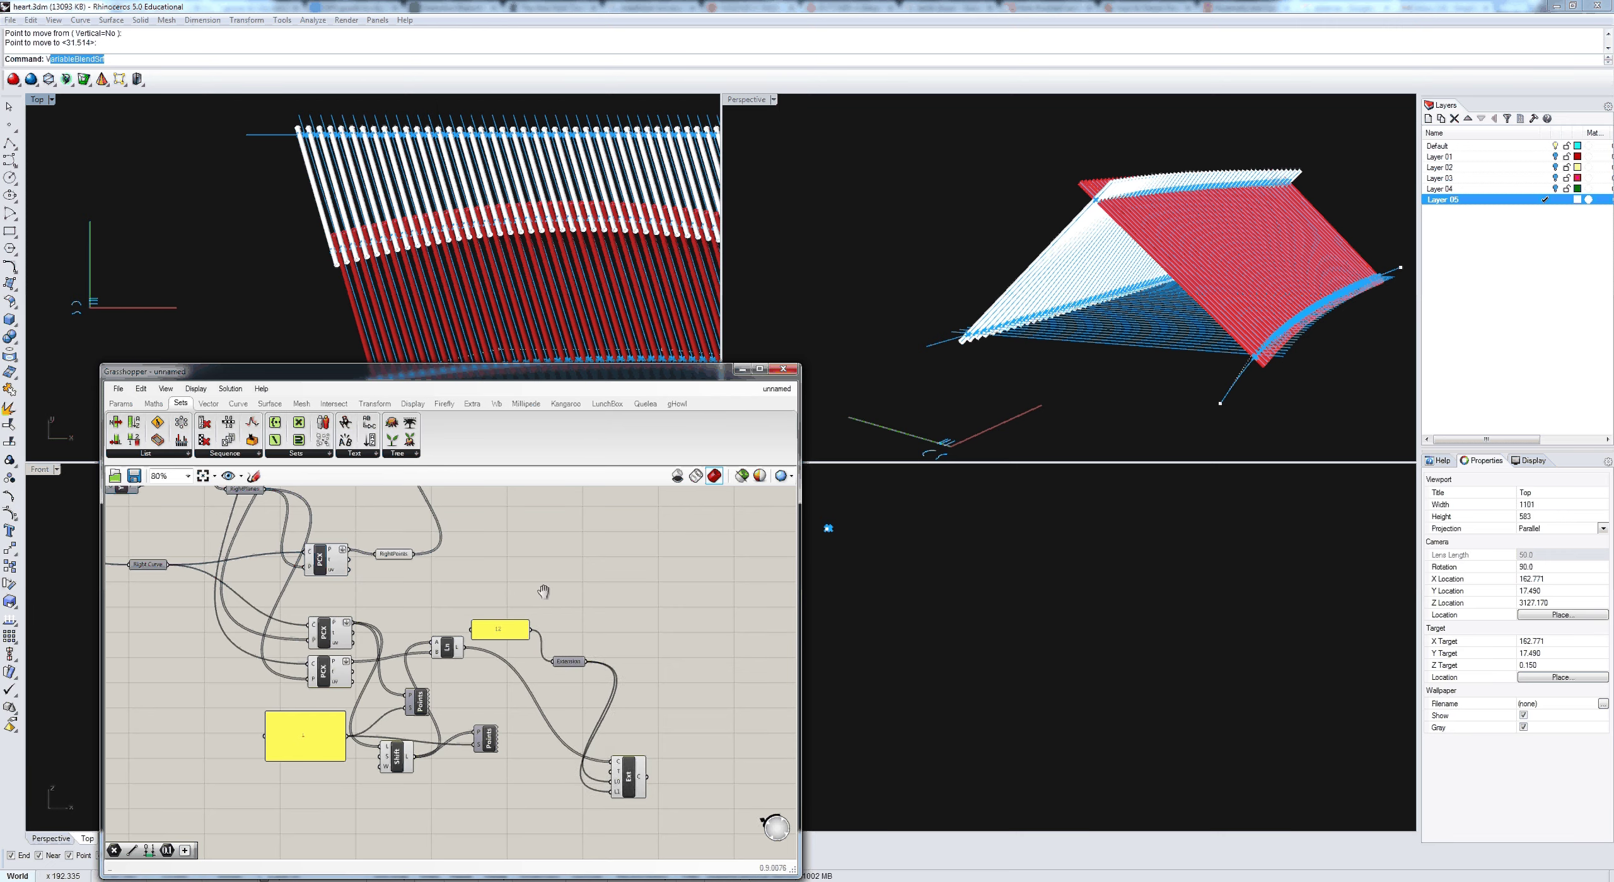
{"action": "right_click_drag", "start_coordinate": [543, 592], "coordinate": [526, 611]}
{"action": "left_click_drag", "start_coordinate": [621, 798], "coordinate": [617, 796]}
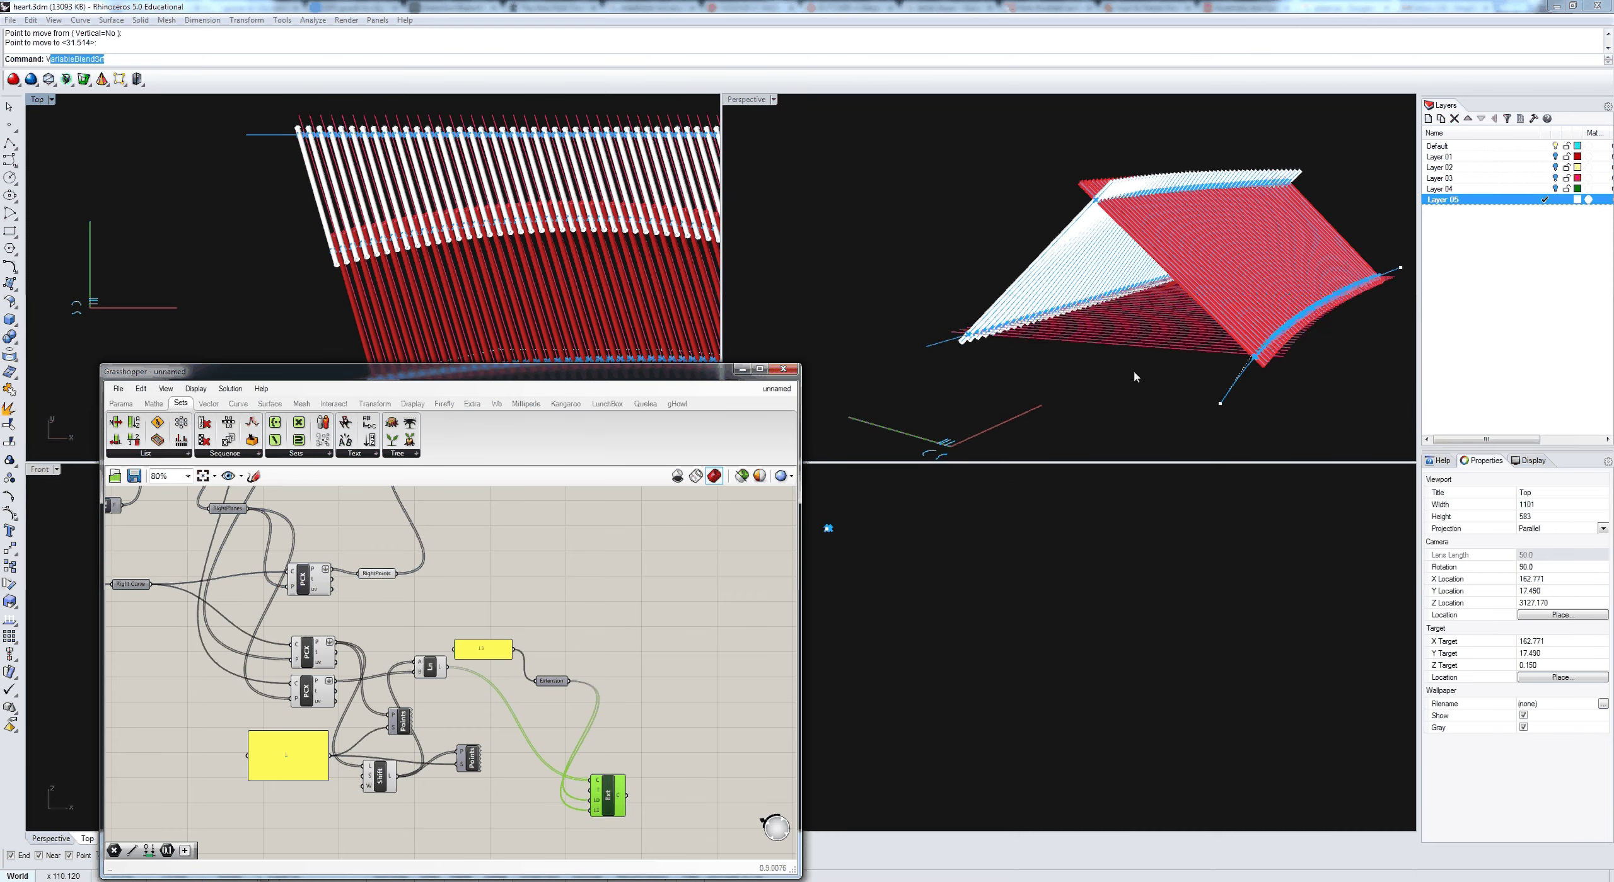
{"action": "right_click_drag", "start_coordinate": [1135, 377], "coordinate": [1096, 378]}
{"action": "scroll", "coordinate": [741, 586], "scroll_direction": "down", "scroll_amount": 3}
{"action": "right_click", "coordinate": [652, 556]}
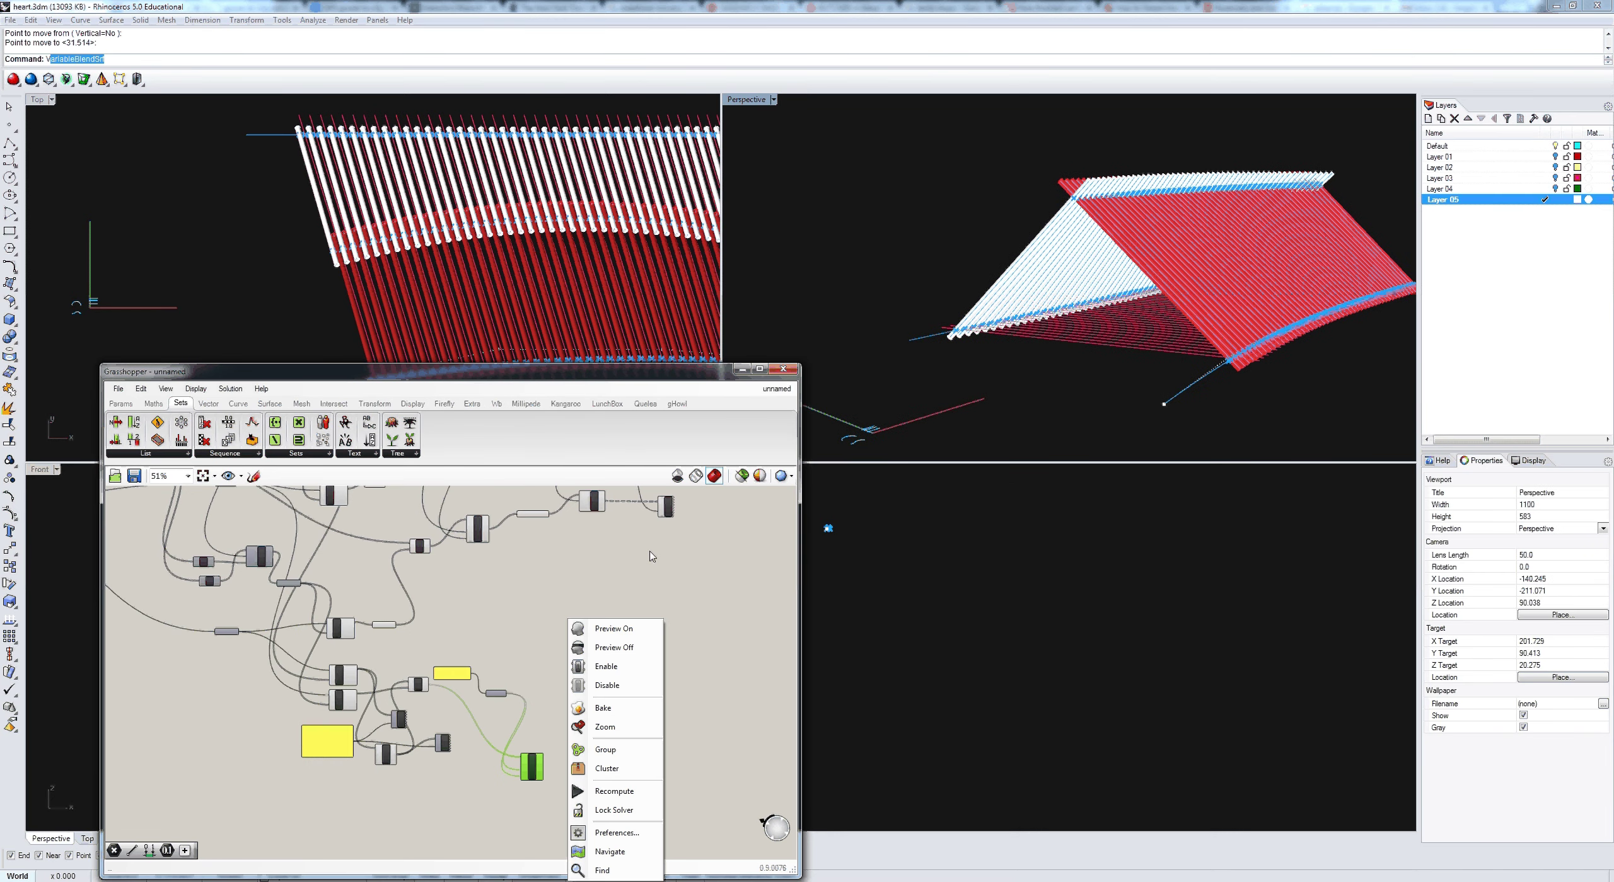
{"action": "left_click", "coordinate": [583, 518]}
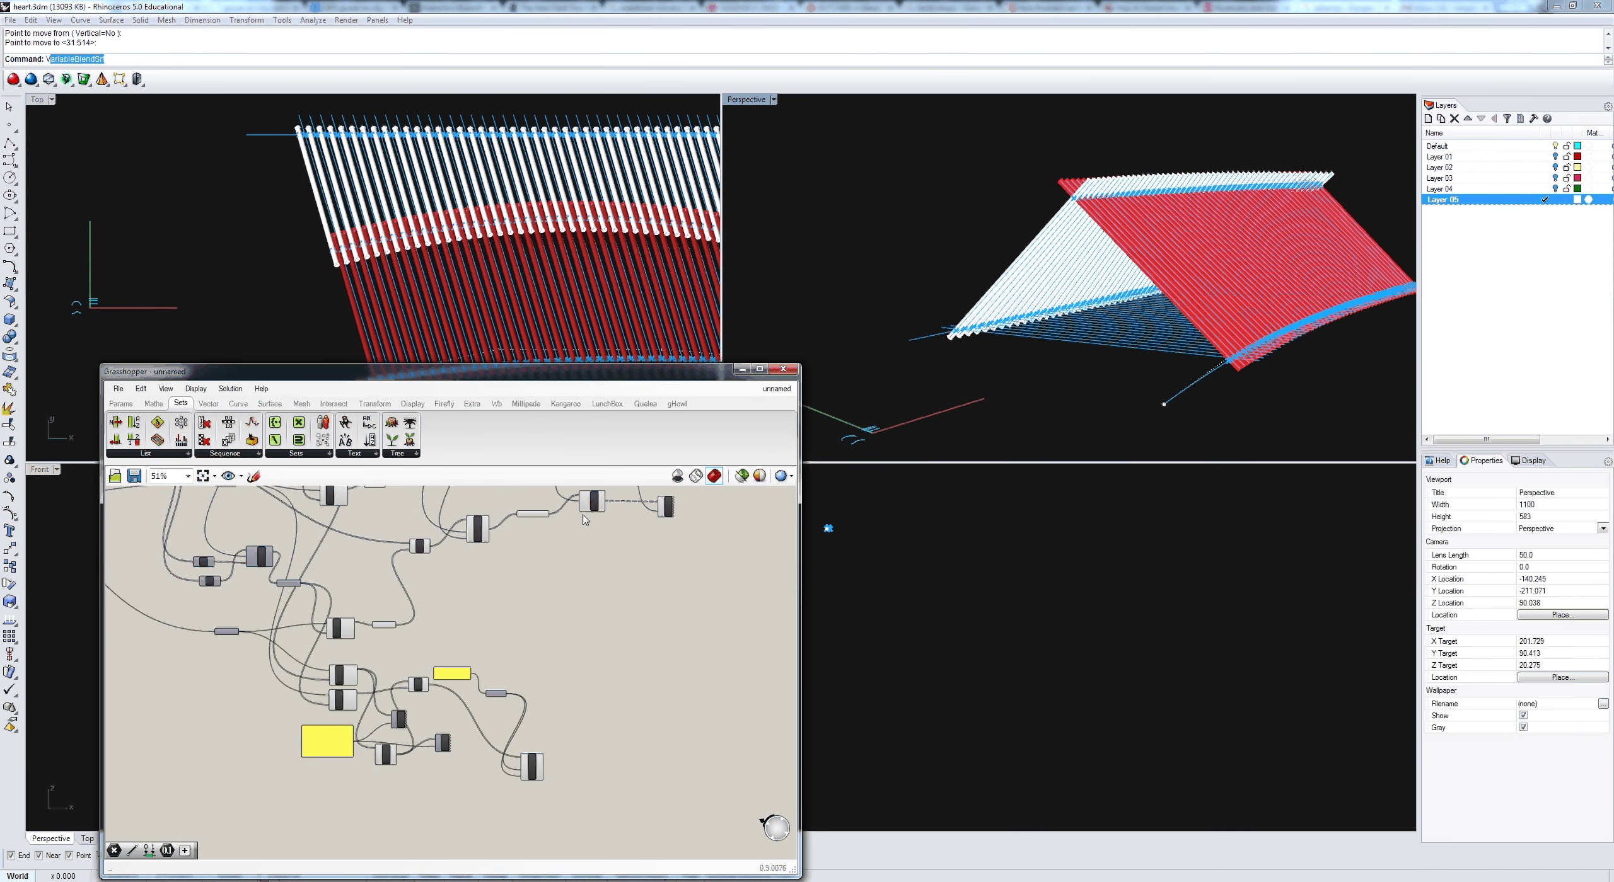
Step: Try to duplicate the right side's Pipe, Custom Preview and red colour swatch for the cross lines
{"action": "scroll", "coordinate": [586, 535], "scroll_direction": "up", "scroll_amount": 3}
{"action": "left_click", "coordinate": [589, 556]}
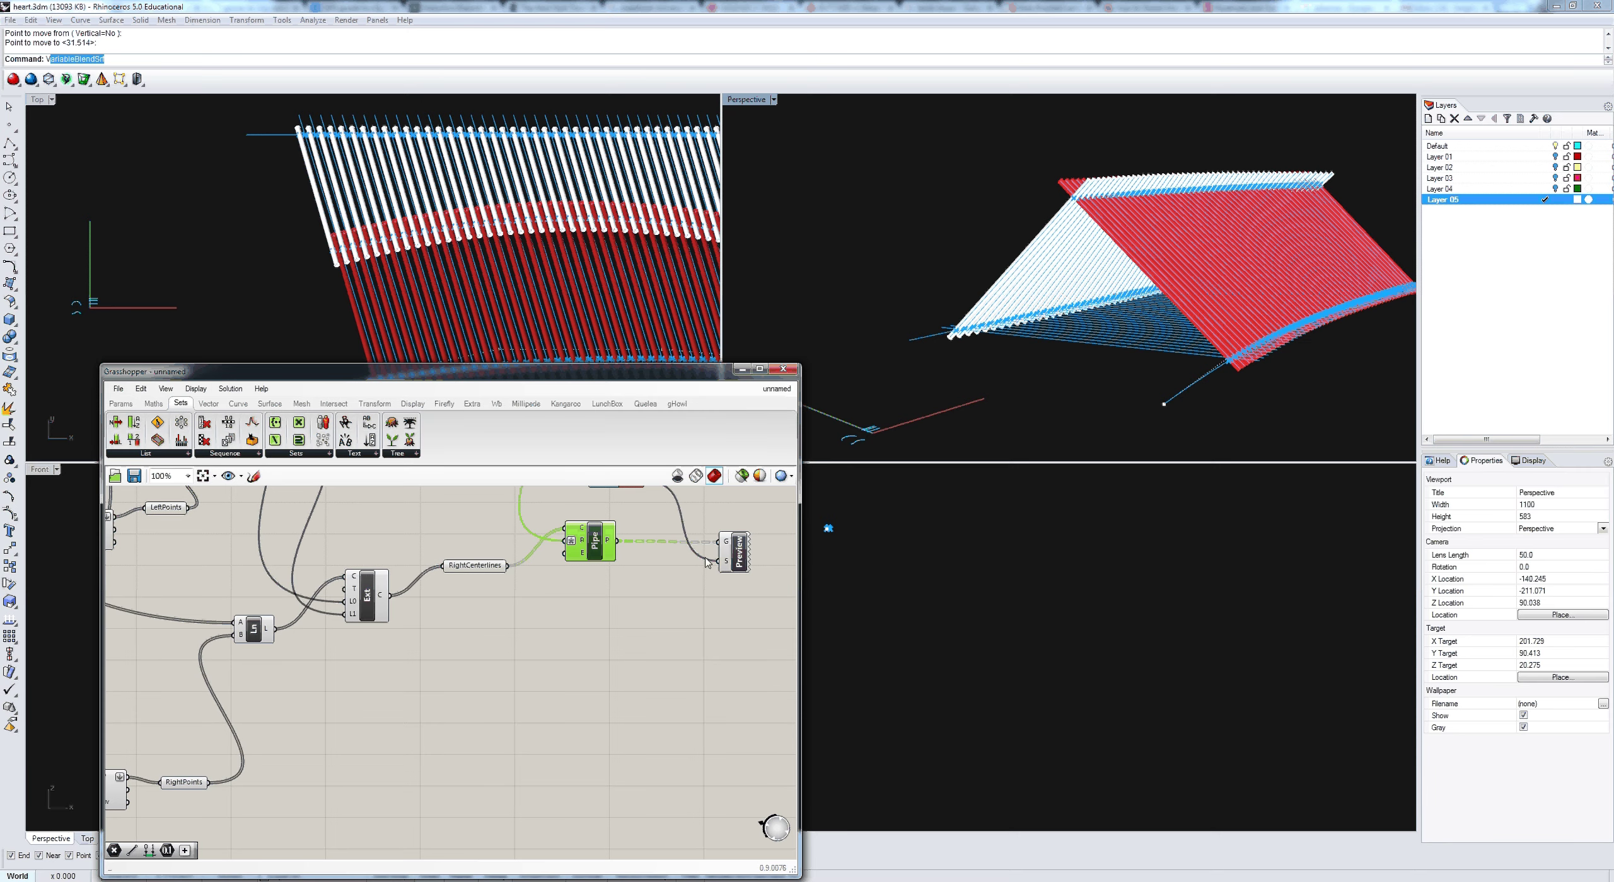
{"action": "right_click_drag", "start_coordinate": [721, 571], "coordinate": [710, 601]}
{"action": "left_click", "coordinate": [712, 599], "text": "shift"}
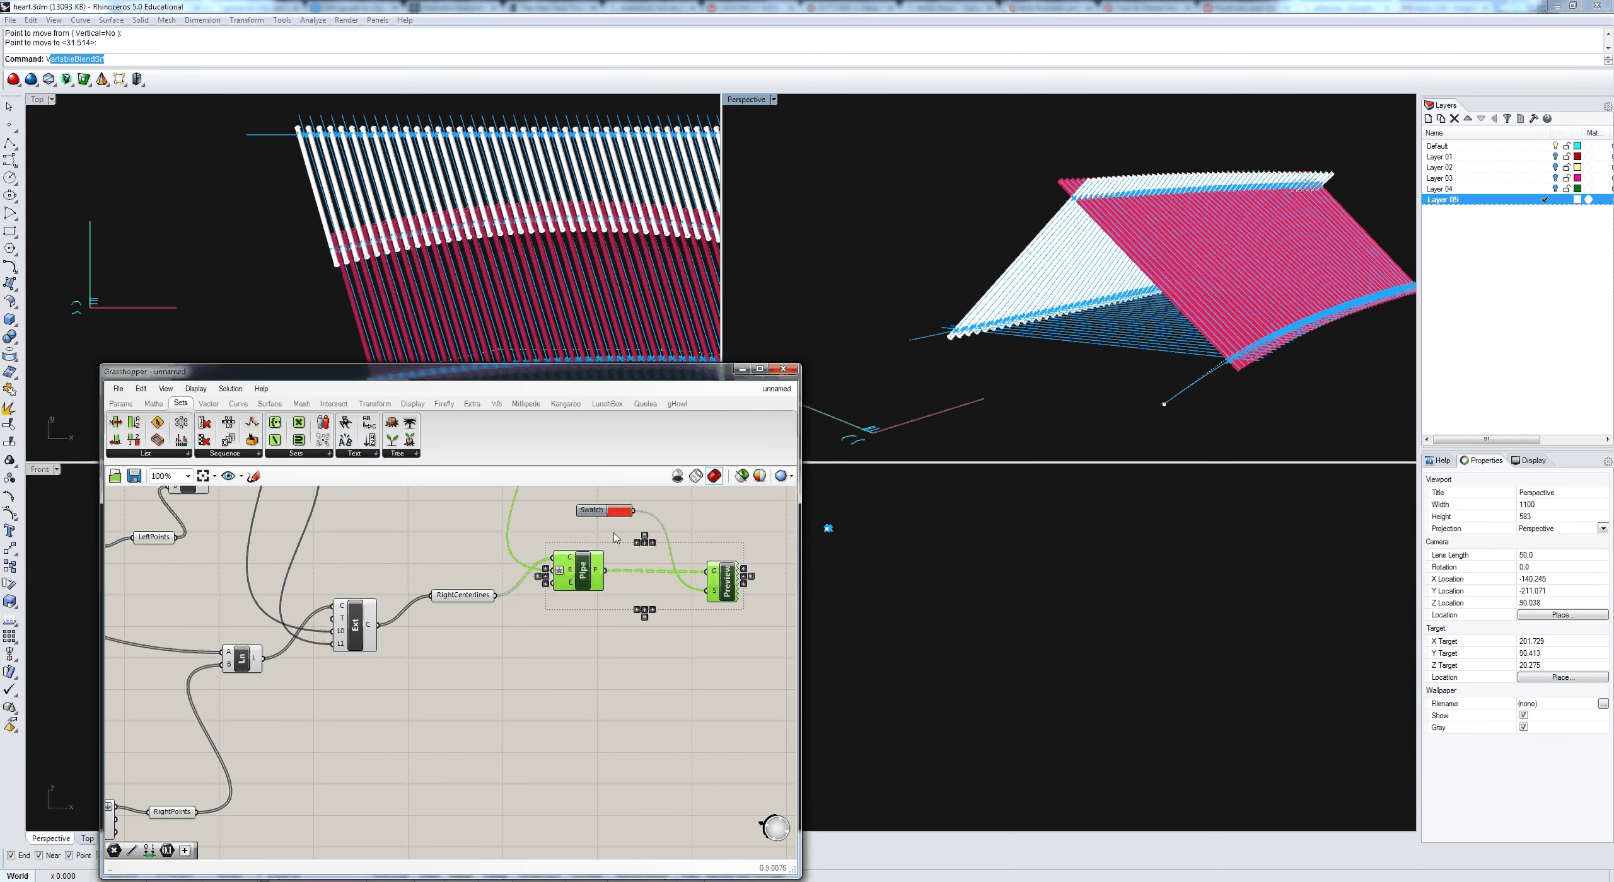
{"action": "left_click", "coordinate": [596, 510], "text": "shift"}
{"action": "type", "text": "VV"}
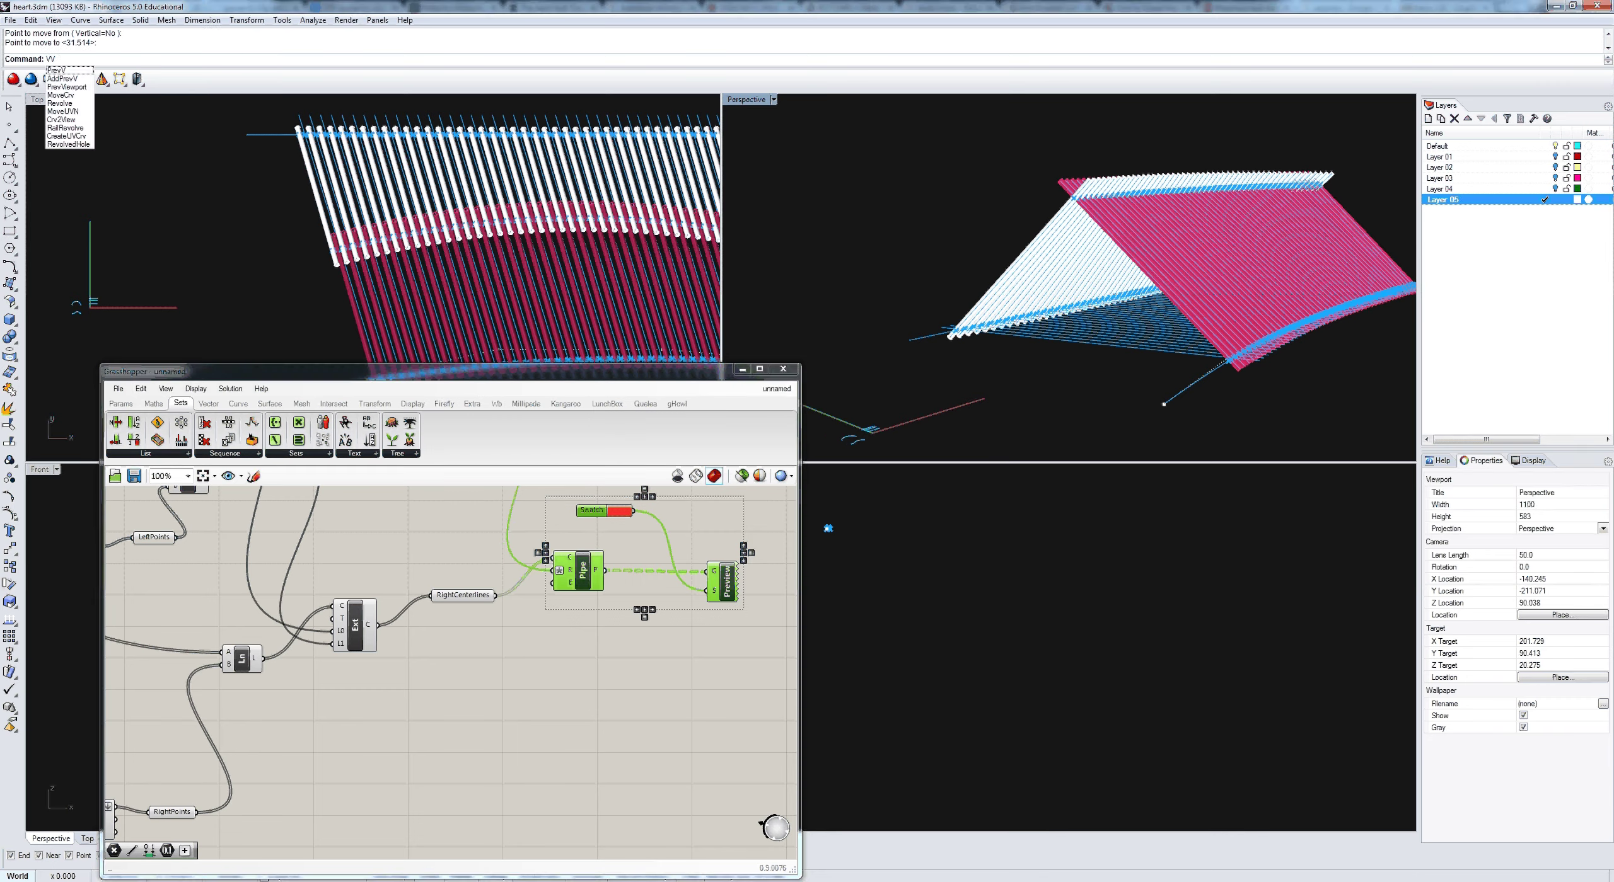
{"action": "left_click_drag", "start_coordinate": [591, 593], "coordinate": [593, 621]}
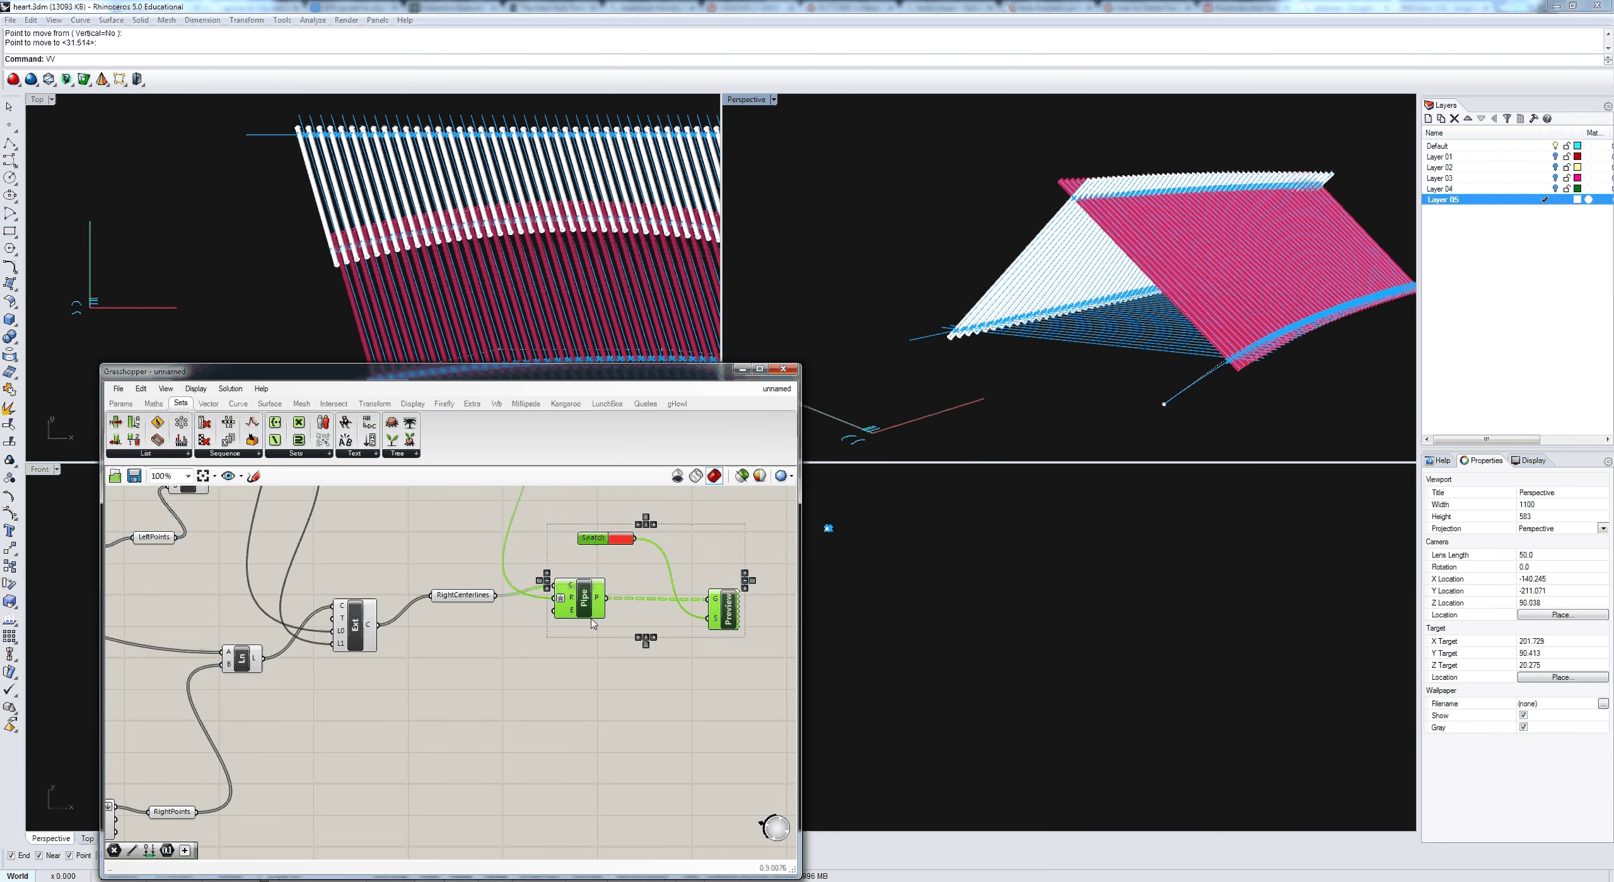
{"action": "type", "text": "V"}
{"action": "right_click_drag", "start_coordinate": [586, 612], "coordinate": [556, 622]}
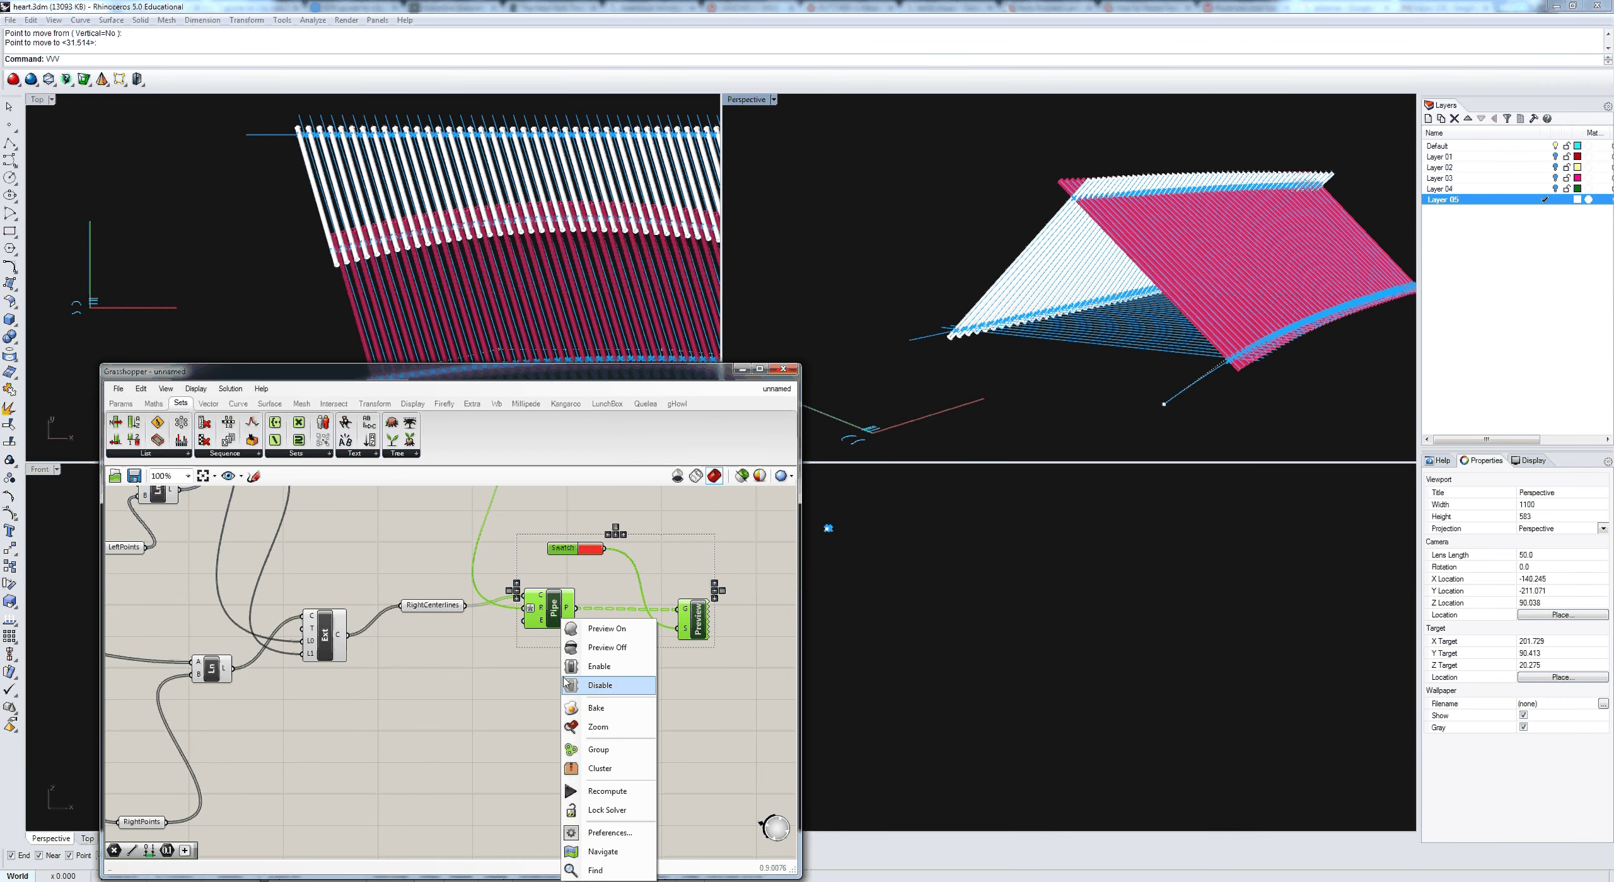
{"action": "left_click", "coordinate": [509, 689]}
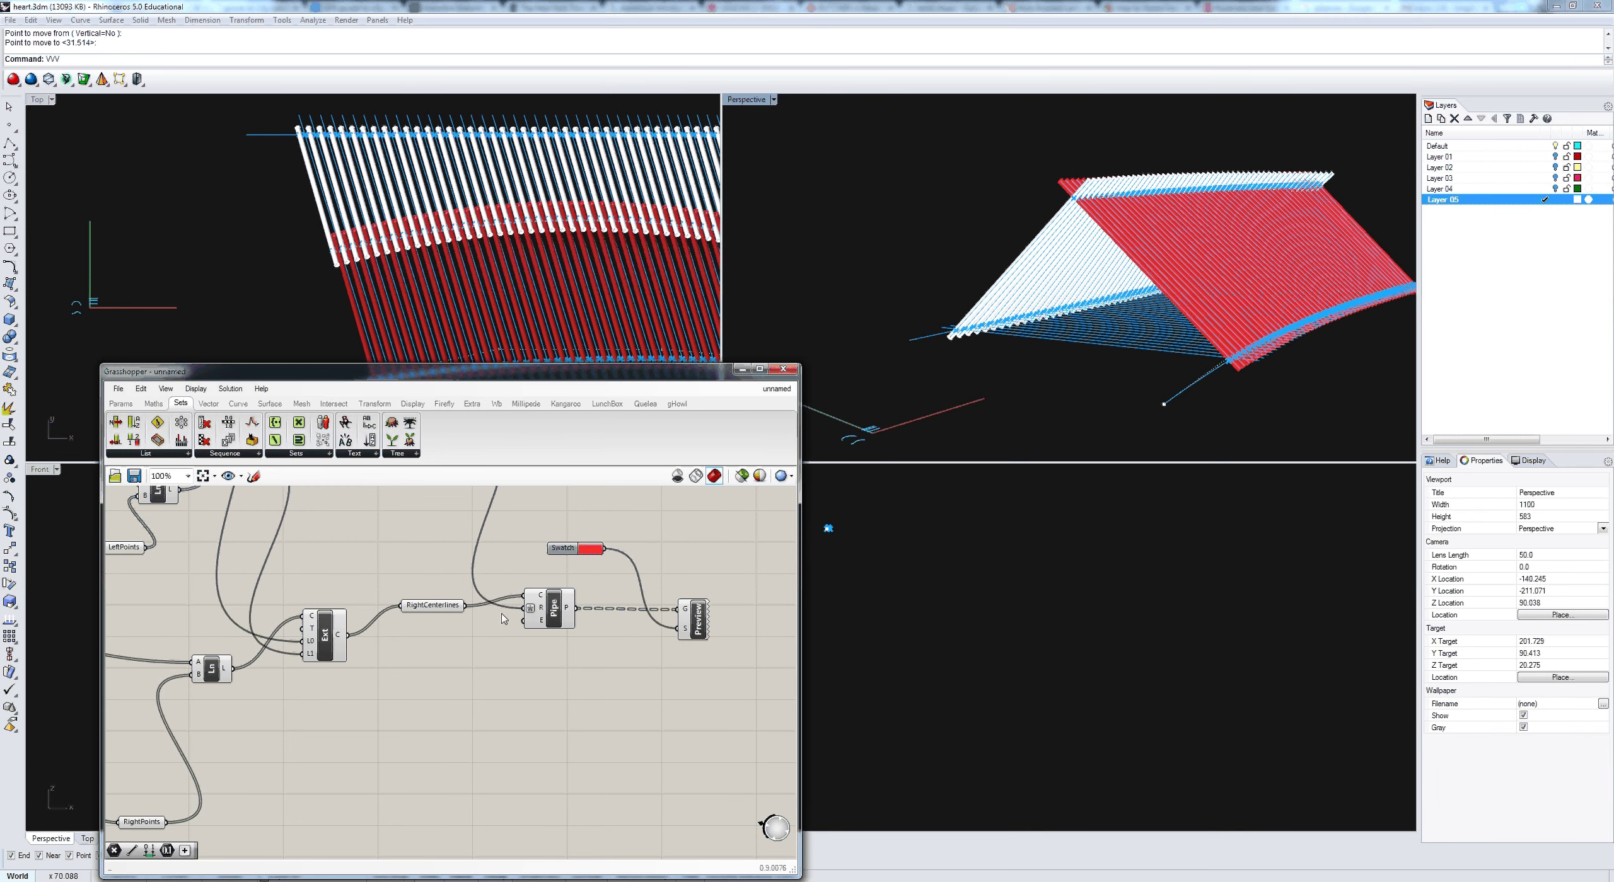
{"action": "left_click", "coordinate": [273, 334]}
Step: Duplicate the right side's Pipe, Custom Preview and red colour swatch, and place the copies beside the cross lines' Extend component
{"action": "left_click_drag", "start_coordinate": [711, 689], "coordinate": [546, 543]}
{"action": "left_click_drag", "start_coordinate": [544, 610], "coordinate": [542, 747], "text": "alt"}
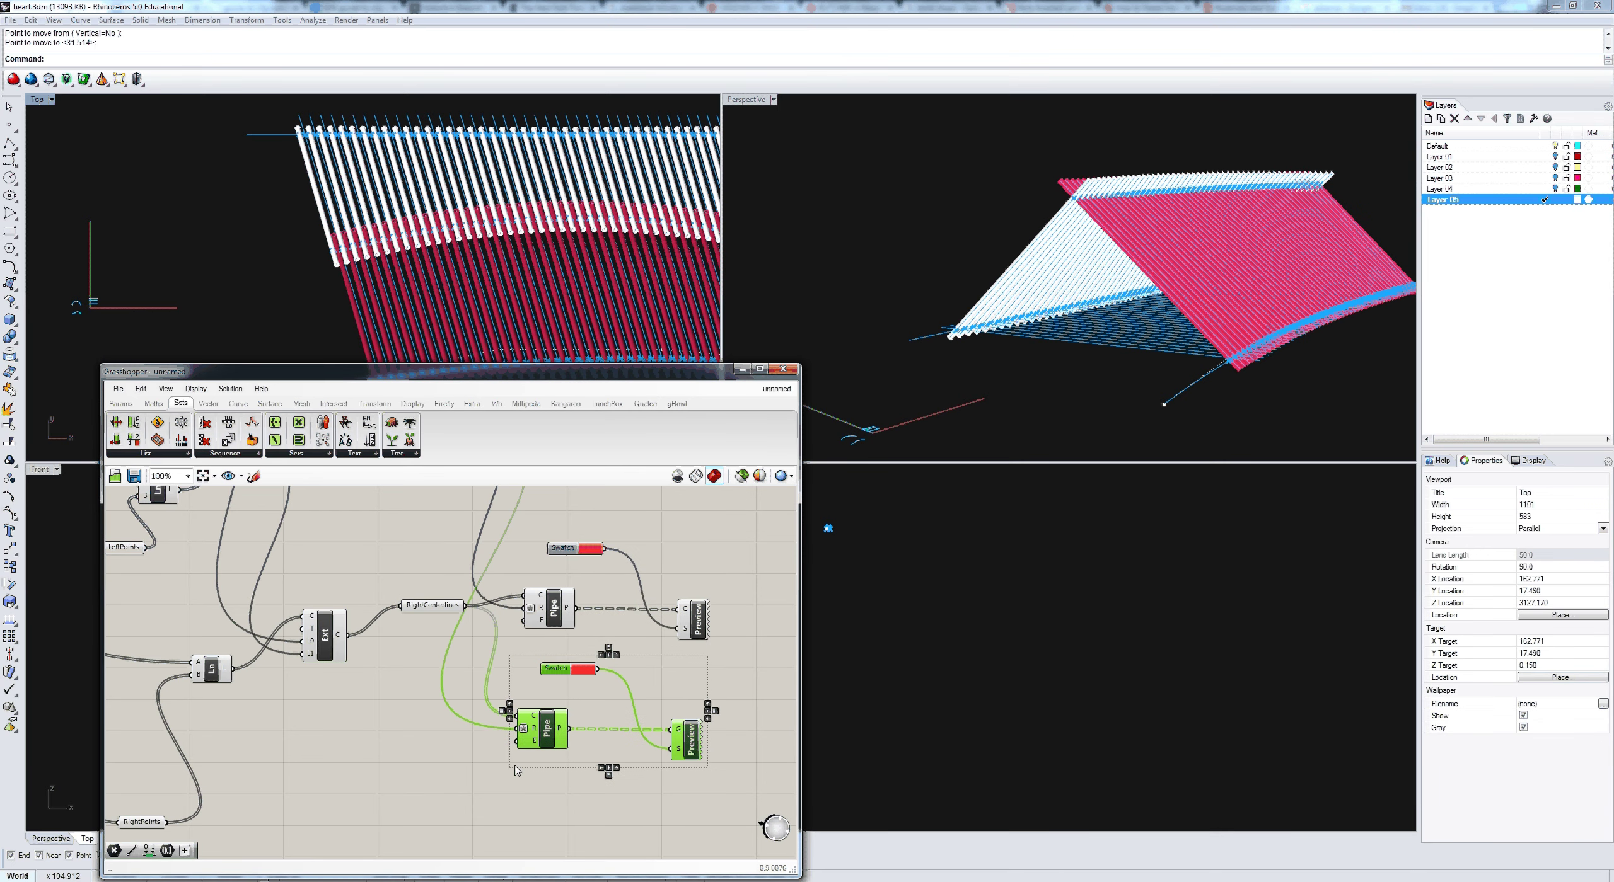
{"action": "right_click_drag", "start_coordinate": [564, 606], "coordinate": [631, 374]}
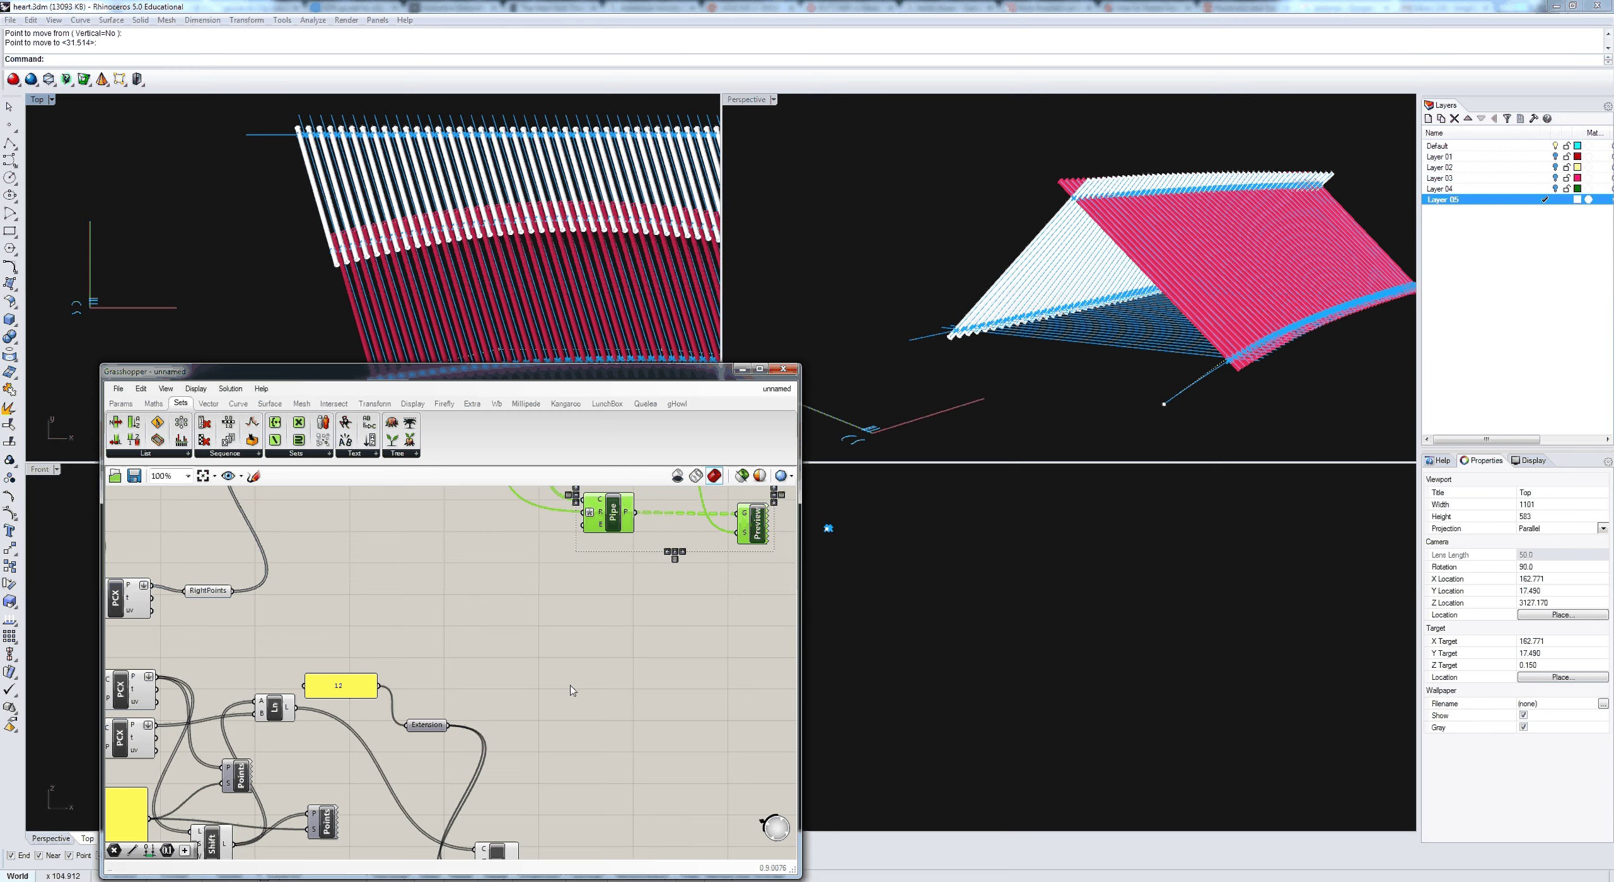
{"action": "right_click_drag", "start_coordinate": [569, 686], "coordinate": [561, 677]}
{"action": "left_click_drag", "start_coordinate": [599, 507], "coordinate": [584, 617]}
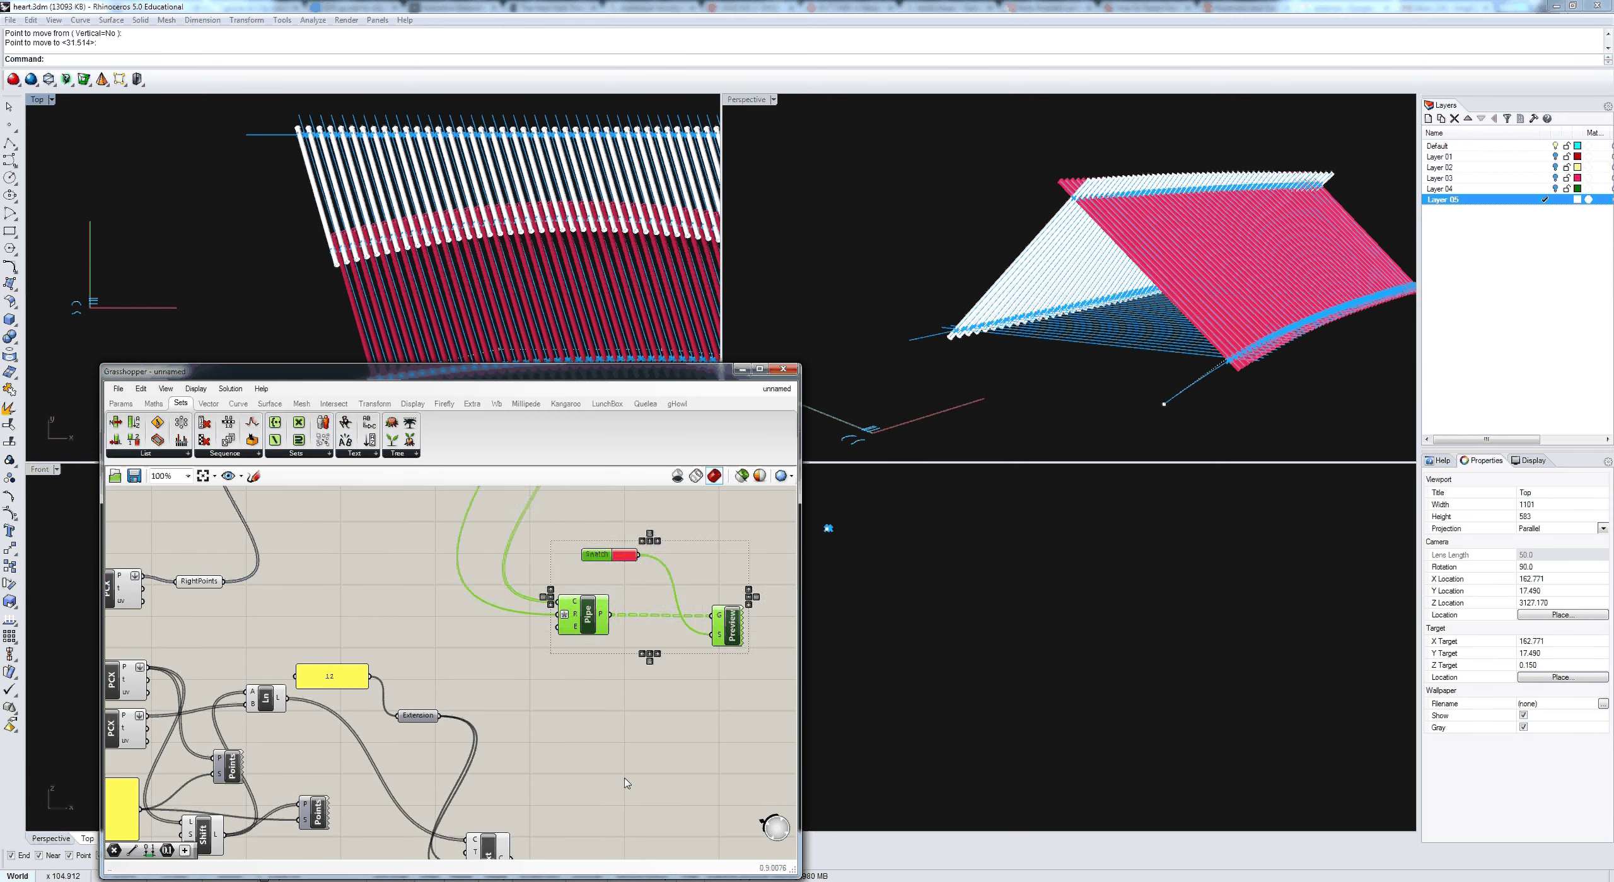
{"action": "left_click_drag", "start_coordinate": [656, 657], "coordinate": [694, 827]}
{"action": "left_click_drag", "start_coordinate": [635, 724], "coordinate": [678, 727]}
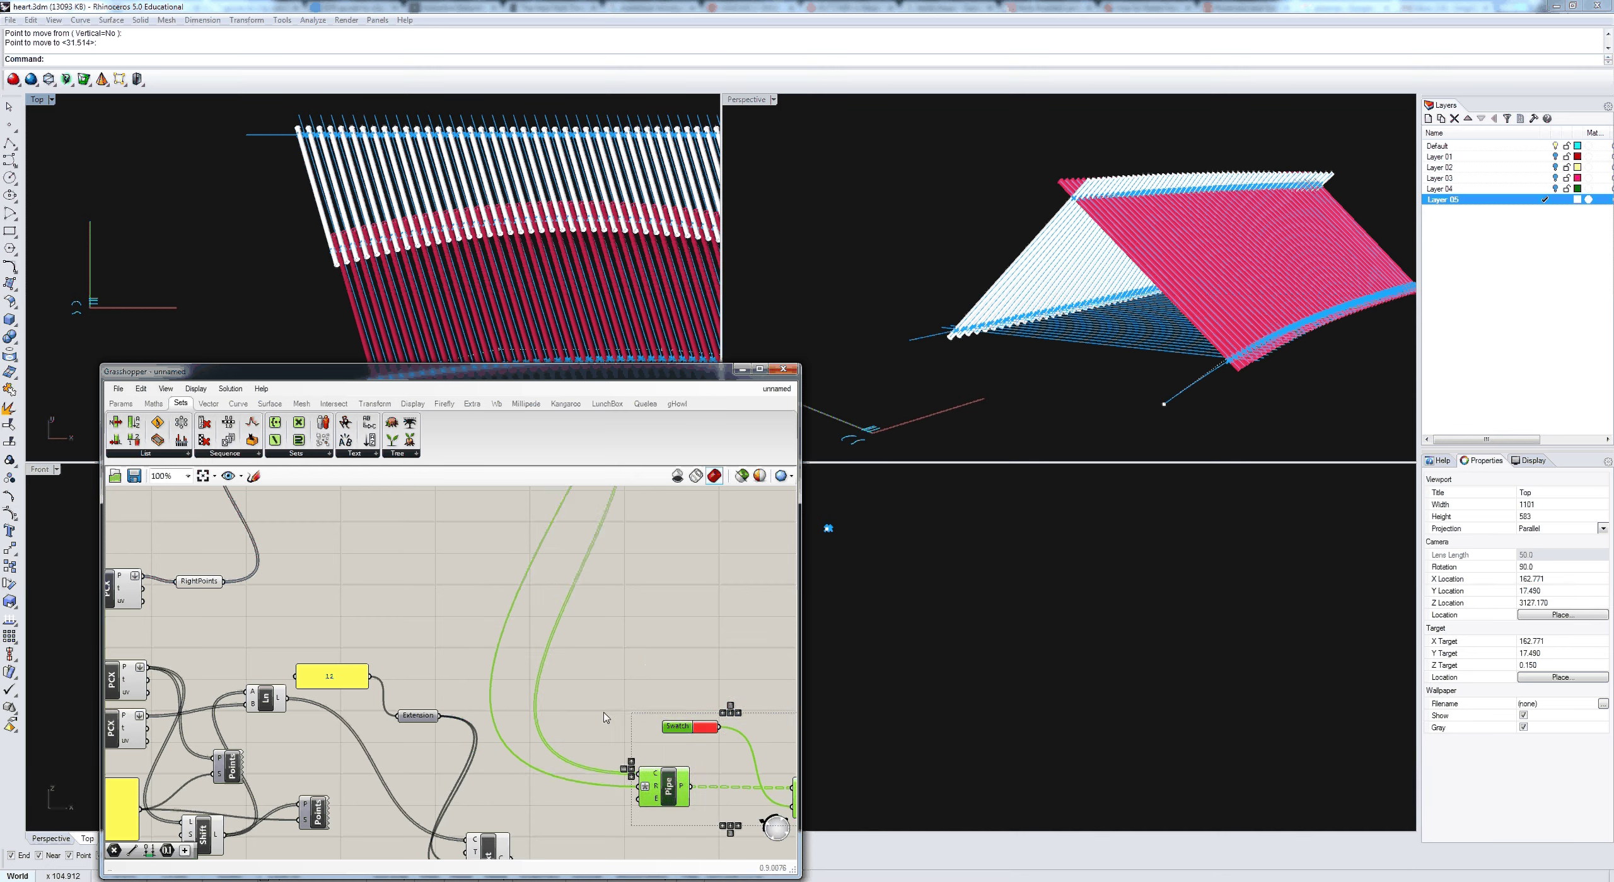
Step: Connect the cross lines' Extend output to the C input of the copied Pipe component
{"action": "right_click_drag", "start_coordinate": [604, 717], "coordinate": [476, 573]}
{"action": "left_click", "coordinate": [394, 734]}
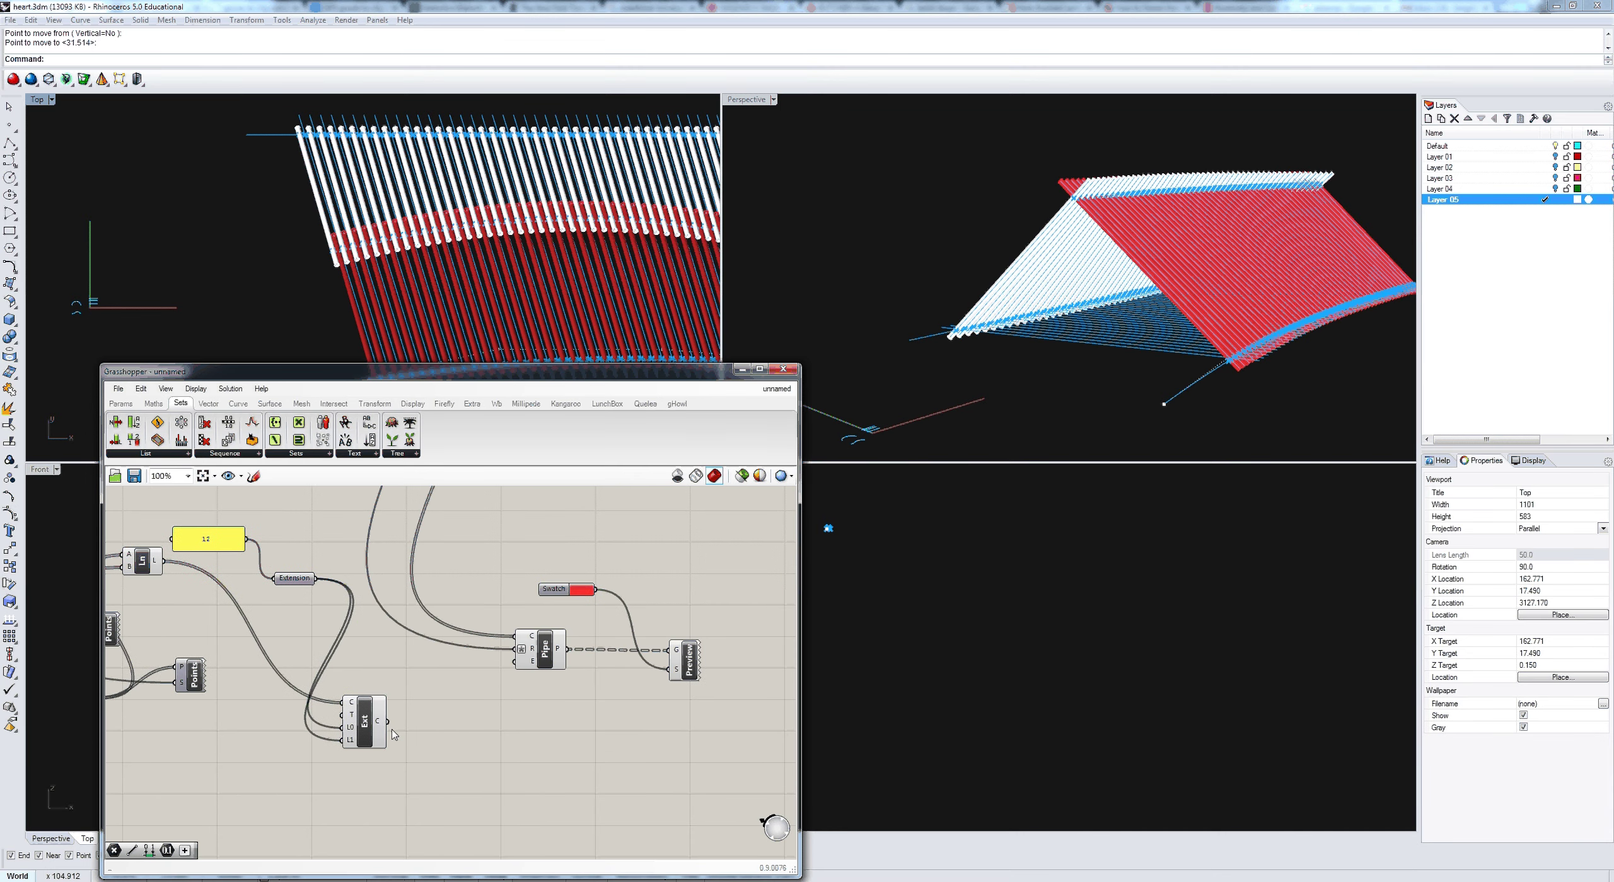
{"action": "left_click_drag", "start_coordinate": [388, 721], "coordinate": [517, 640]}
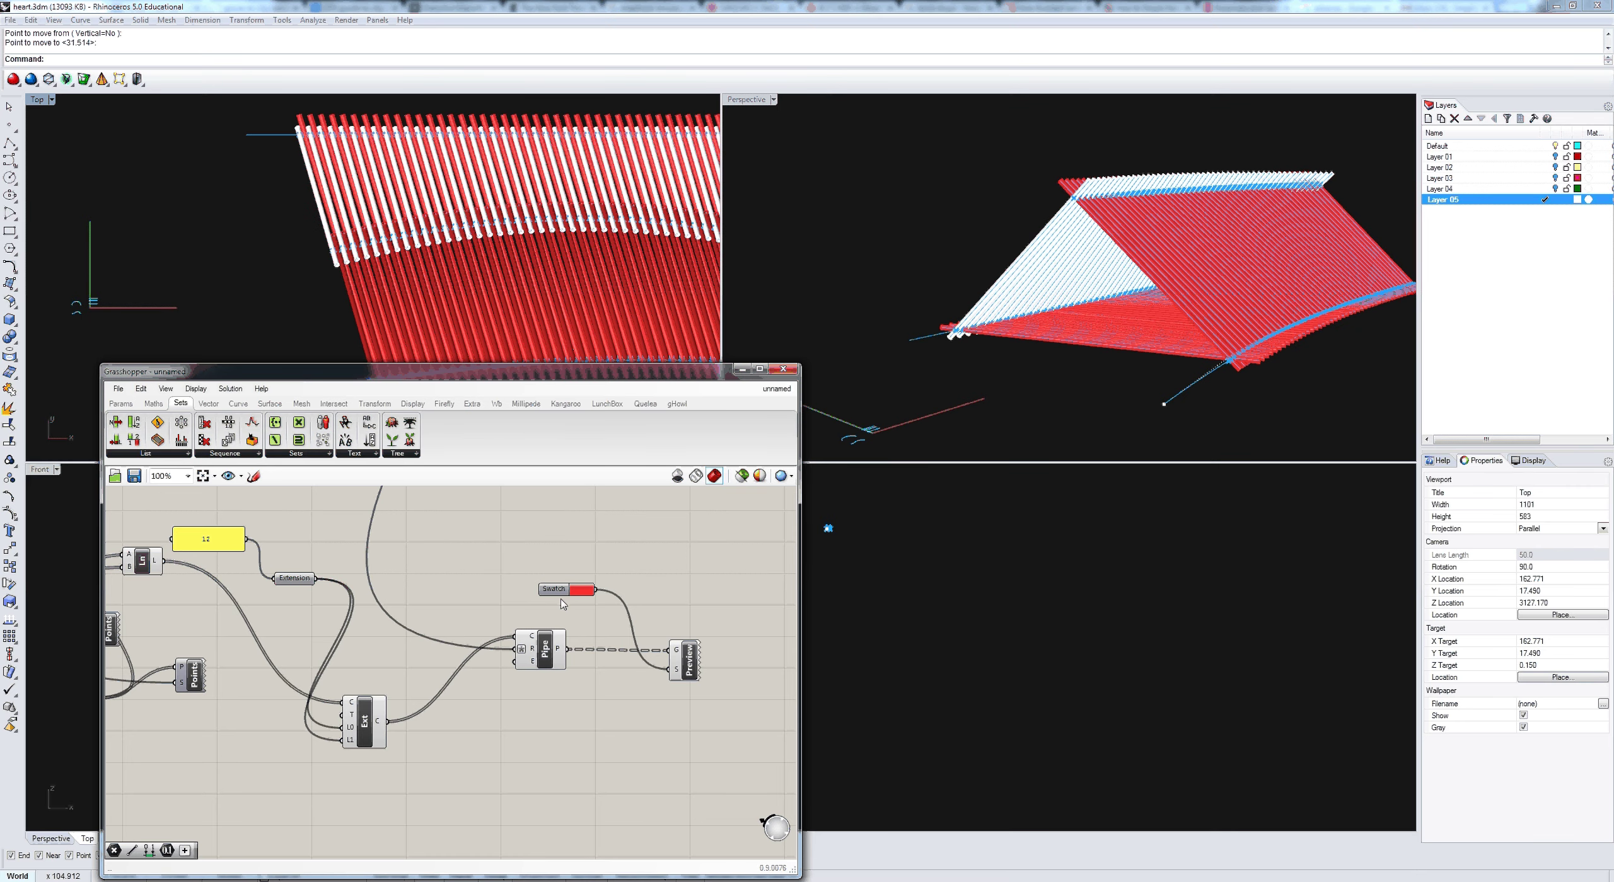
Step: Set the cross-line pipes' colour swatch to turquoise with hue 167, saturation 82 and value 97
{"action": "left_click", "coordinate": [581, 590]}
{"action": "left_click_drag", "start_coordinate": [652, 741], "coordinate": [674, 745]}
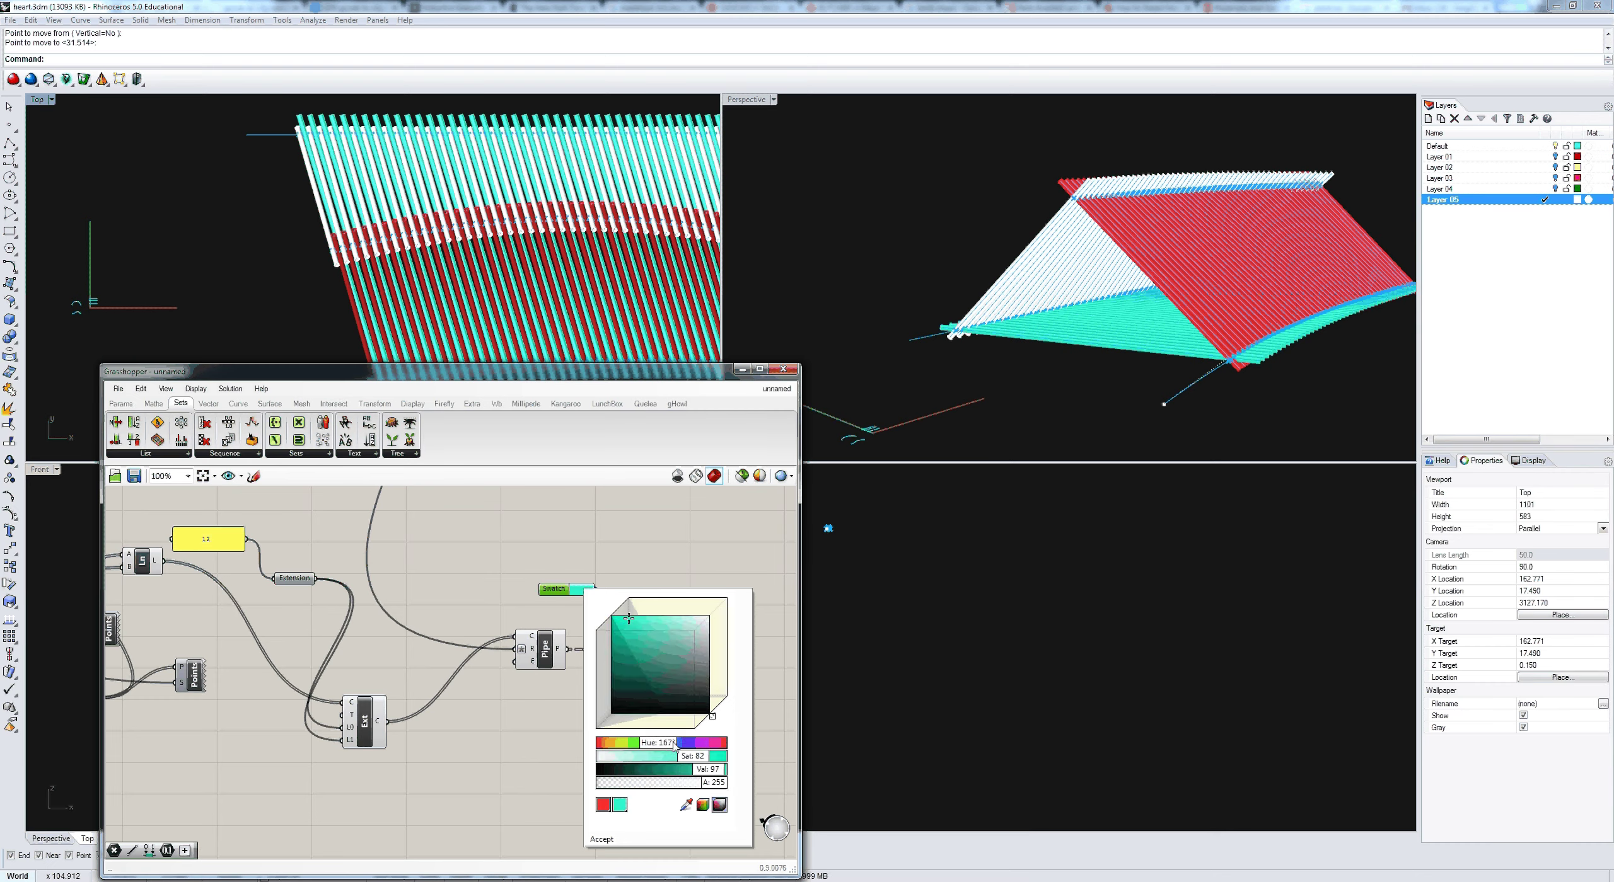
{"action": "left_click", "coordinate": [522, 732]}
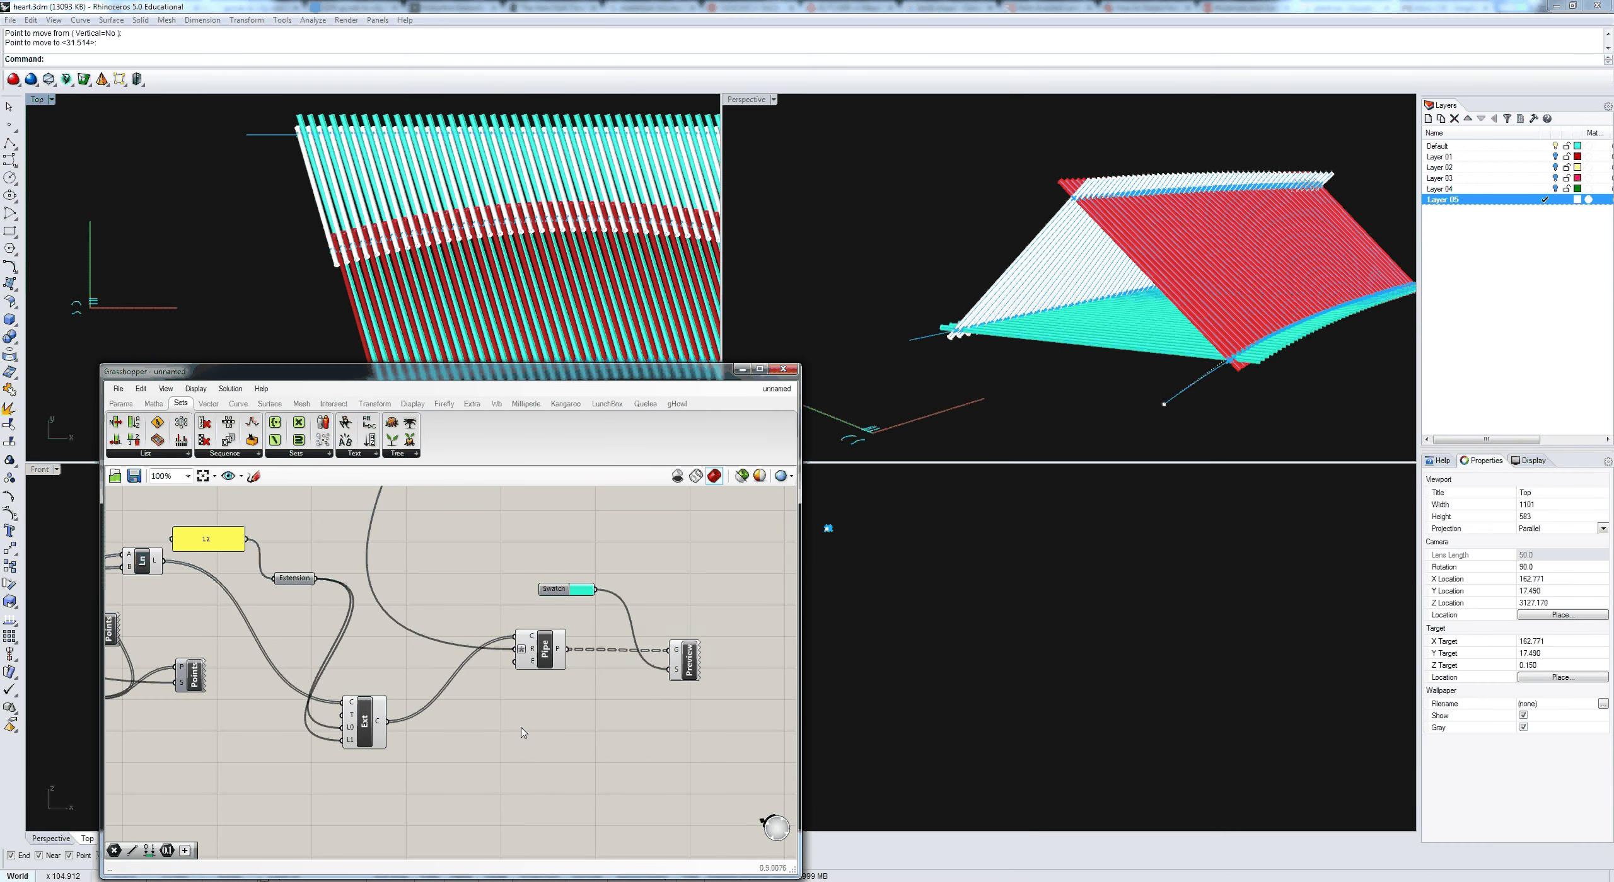
Step: Examine how the turquoise cross pipes meet the white and red side pipes, from several angles
{"action": "right_click_drag", "start_coordinate": [933, 372], "coordinate": [1003, 324]}
{"action": "scroll", "coordinate": [1003, 324], "scroll_direction": "up", "scroll_amount": 5}
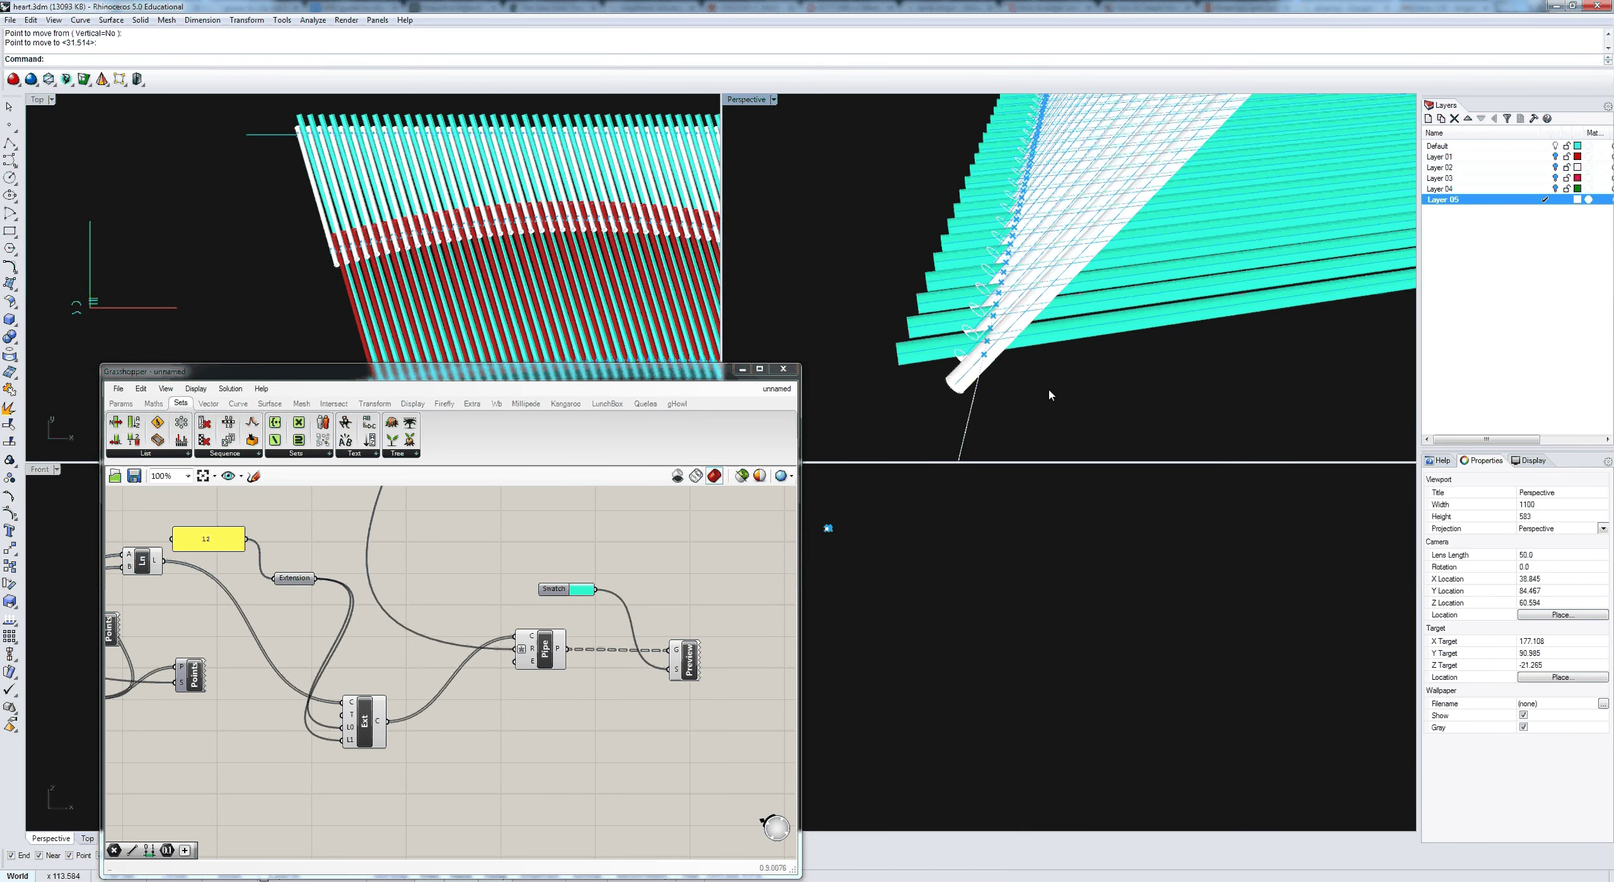
{"action": "right_click_drag", "start_coordinate": [1050, 395], "coordinate": [903, 372]}
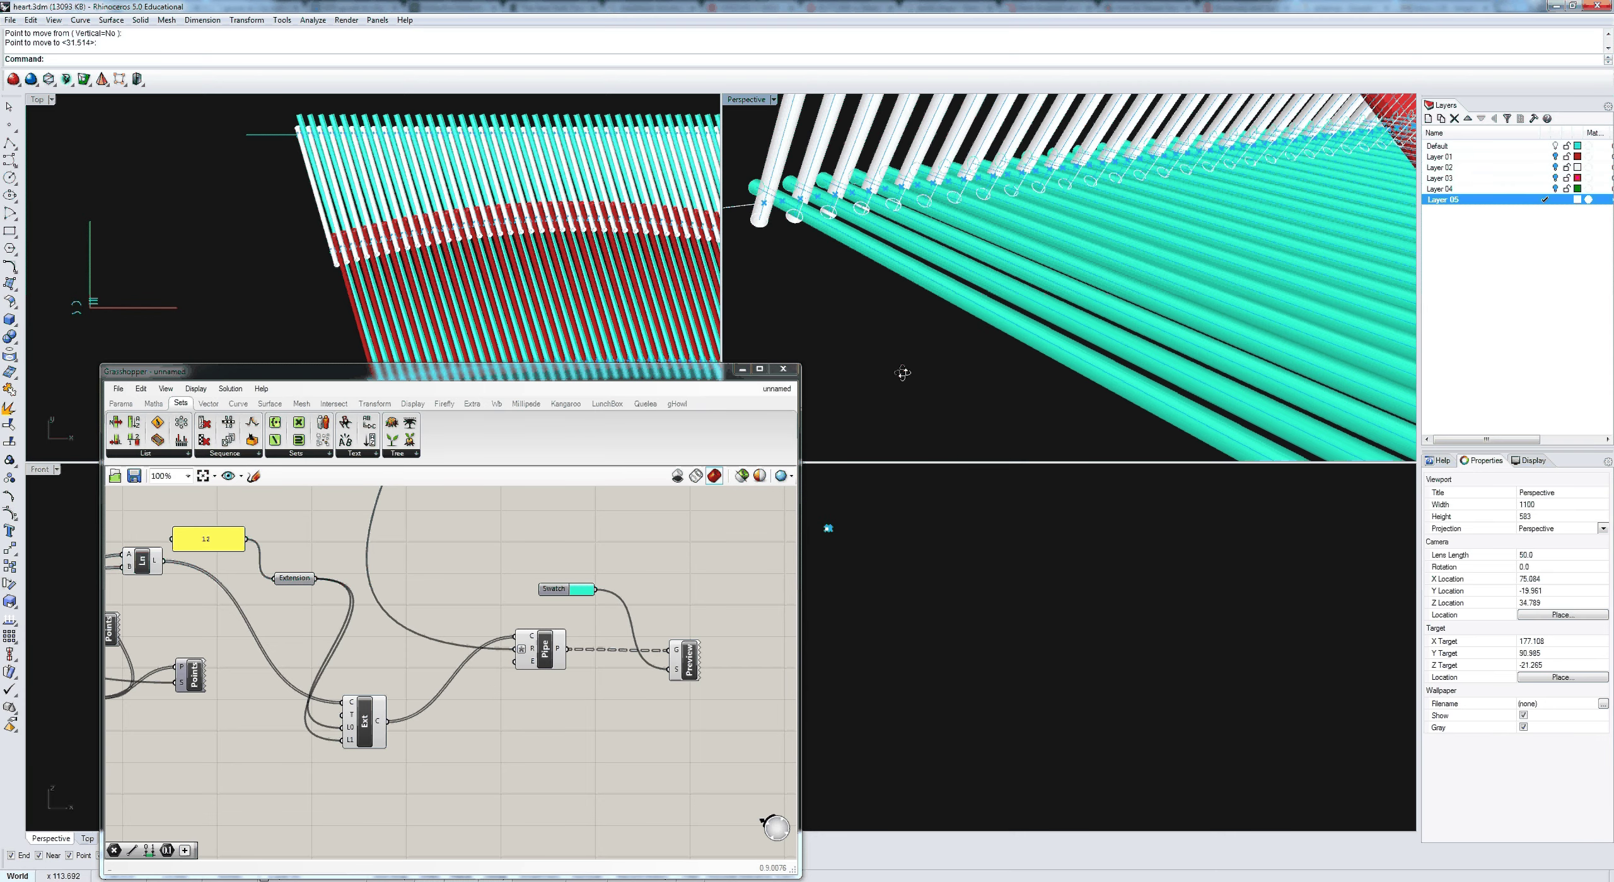
{"action": "scroll", "coordinate": [902, 372], "scroll_direction": "down", "scroll_amount": 5}
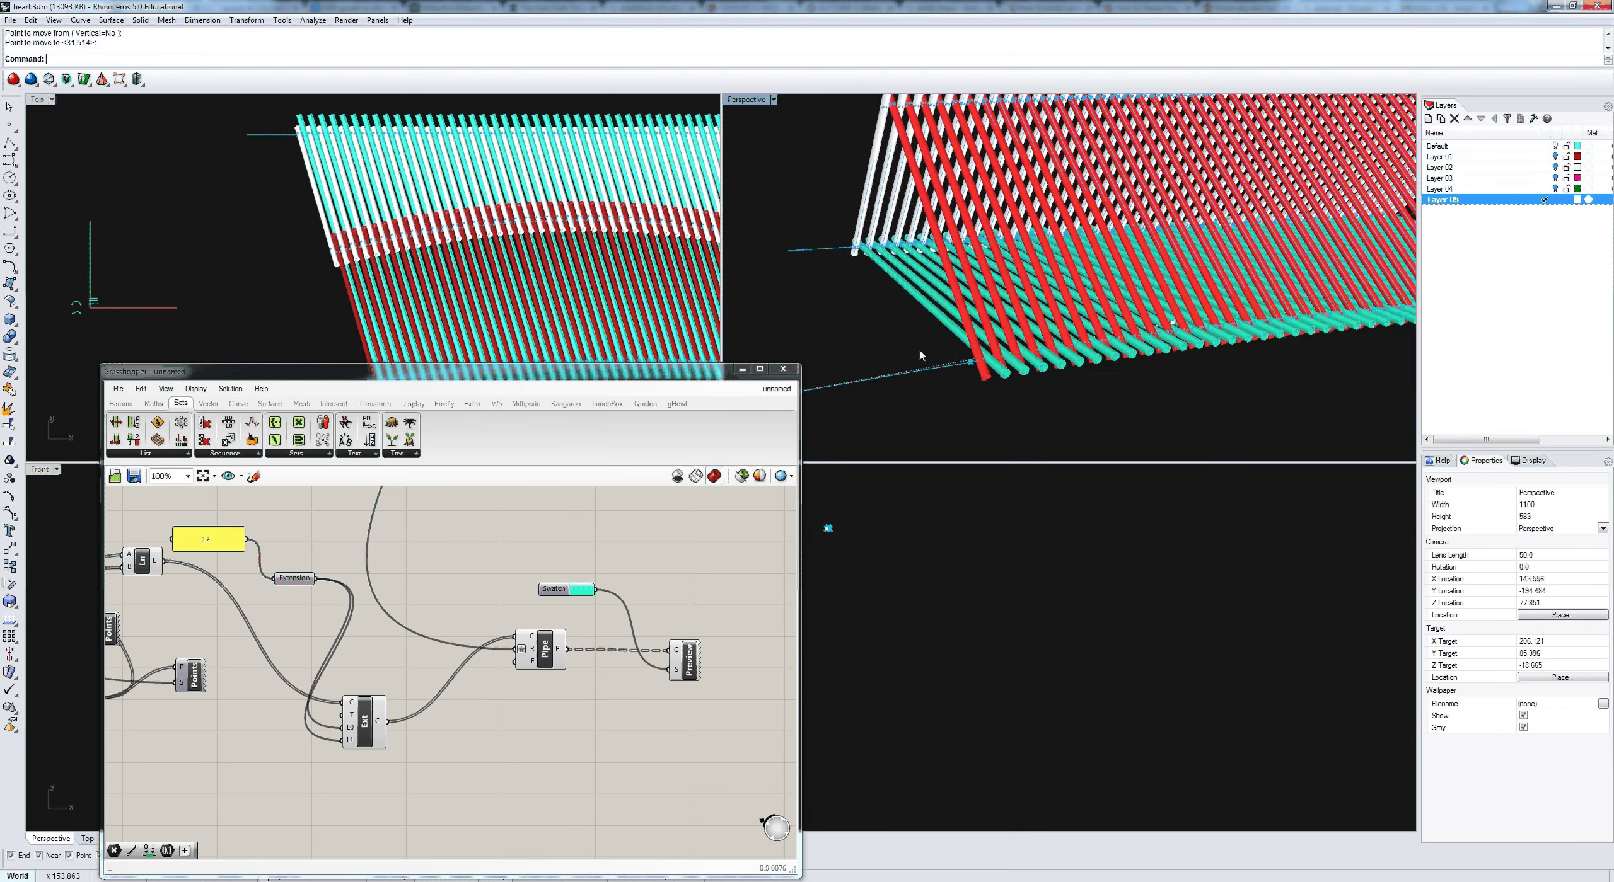
{"action": "scroll", "coordinate": [906, 364], "scroll_direction": "up", "scroll_amount": 8}
{"action": "right_click_drag", "start_coordinate": [920, 350], "coordinate": [952, 257]}
{"action": "scroll", "coordinate": [906, 366], "scroll_direction": "down", "scroll_amount": 14}
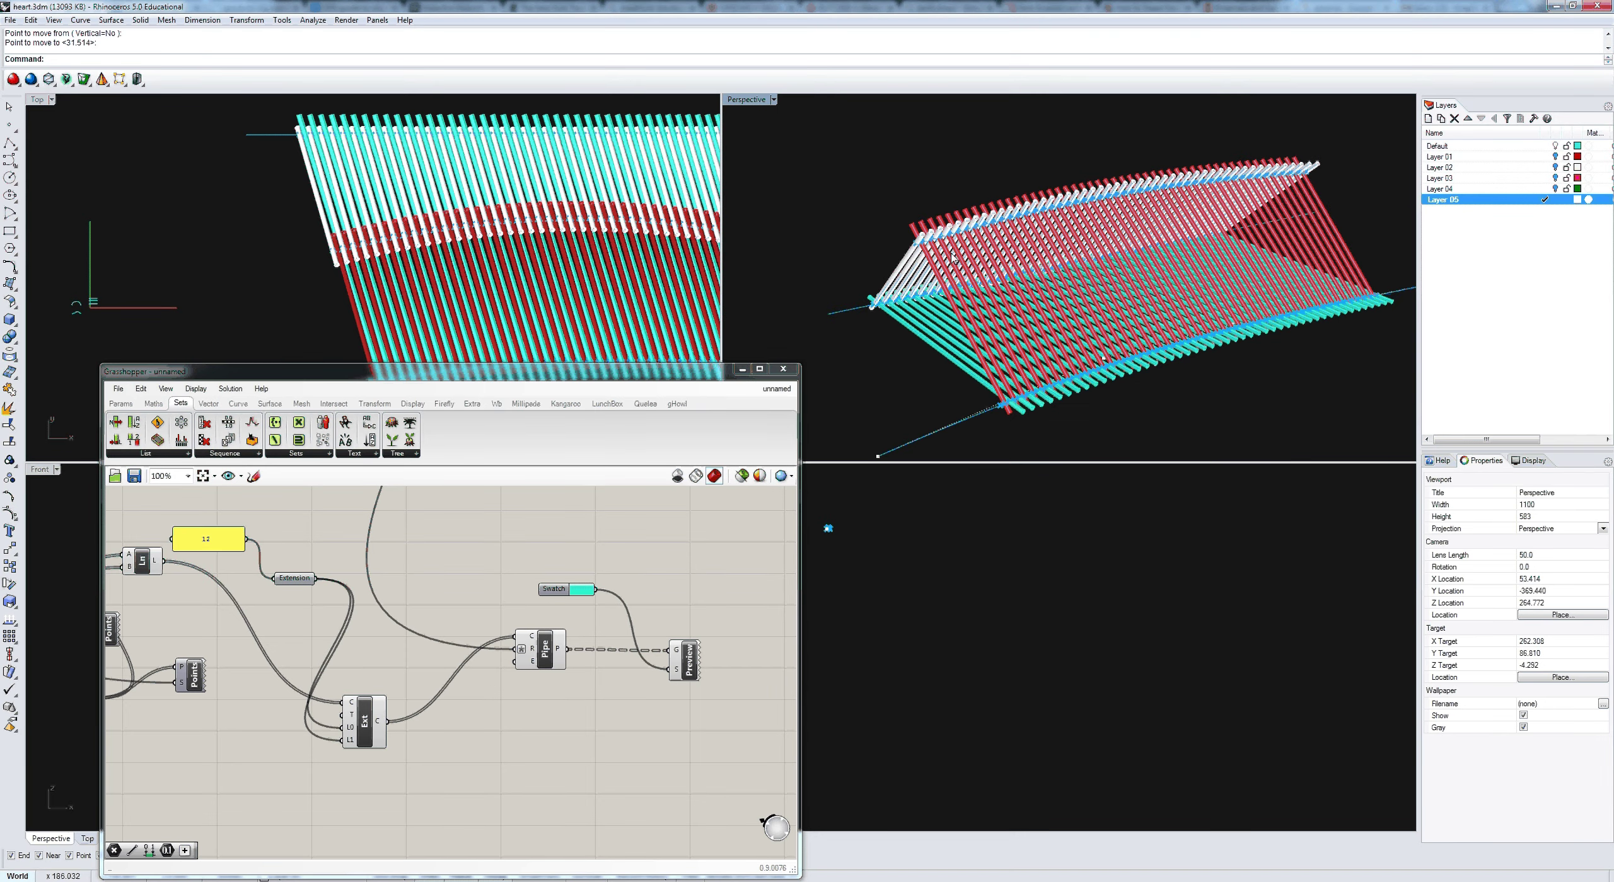
{"action": "scroll", "coordinate": [956, 271], "scroll_direction": "up", "scroll_amount": 2}
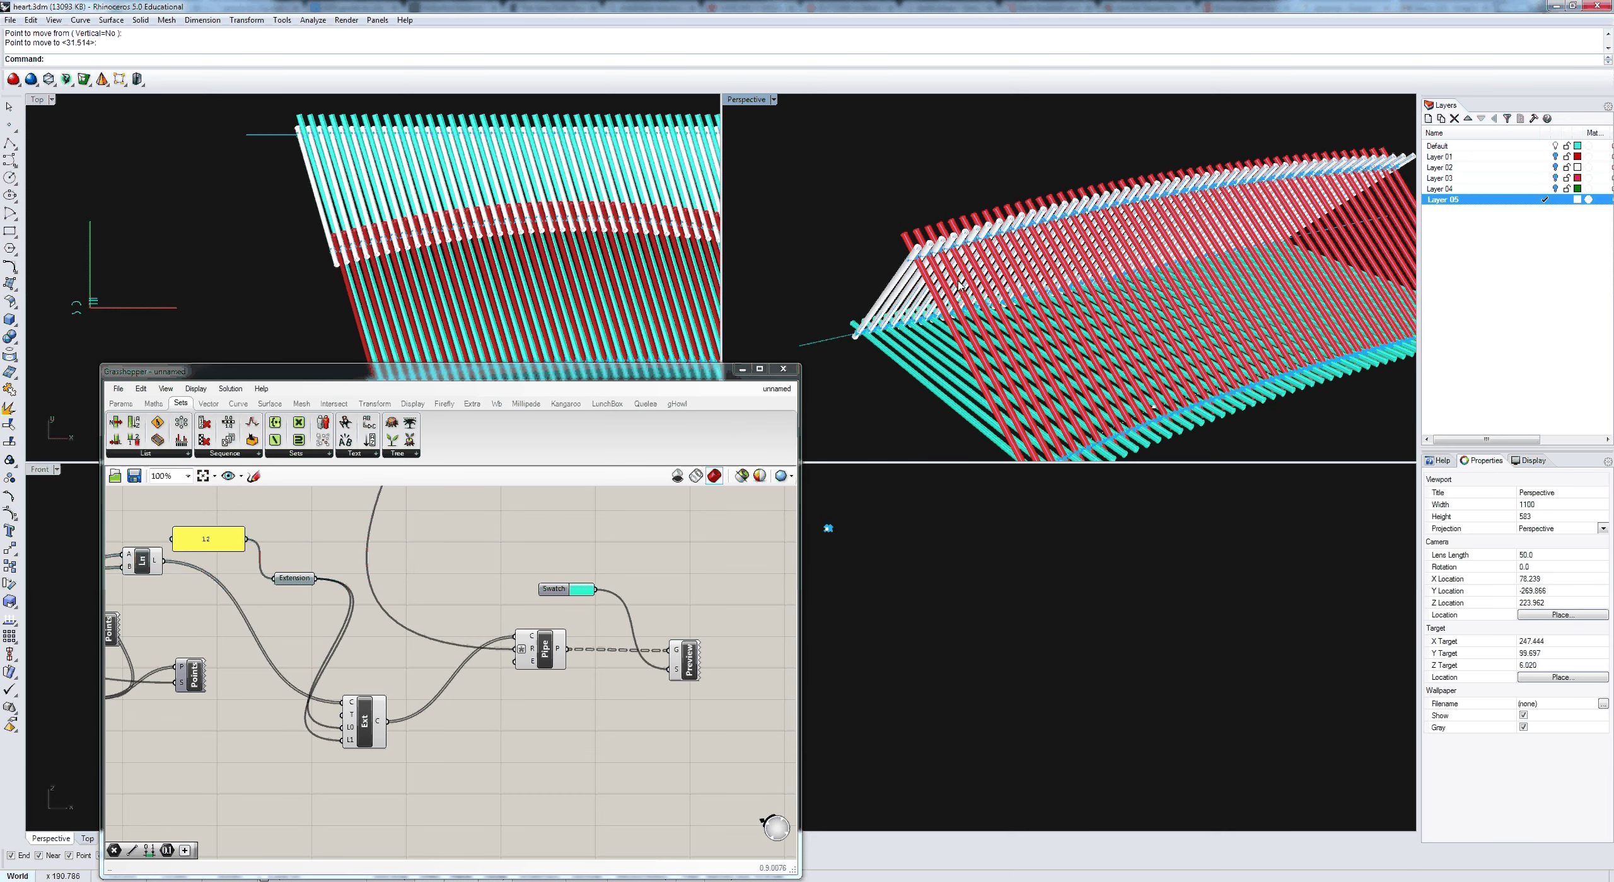
{"action": "right_click_drag", "start_coordinate": [958, 285], "coordinate": [407, 188]}
Step: Set the Number slider that drives the rotation angle of the left planes to -14
{"action": "scroll", "coordinate": [421, 603], "scroll_direction": "down", "scroll_amount": 3}
{"action": "right_click_drag", "start_coordinate": [229, 506], "coordinate": [479, 707]}
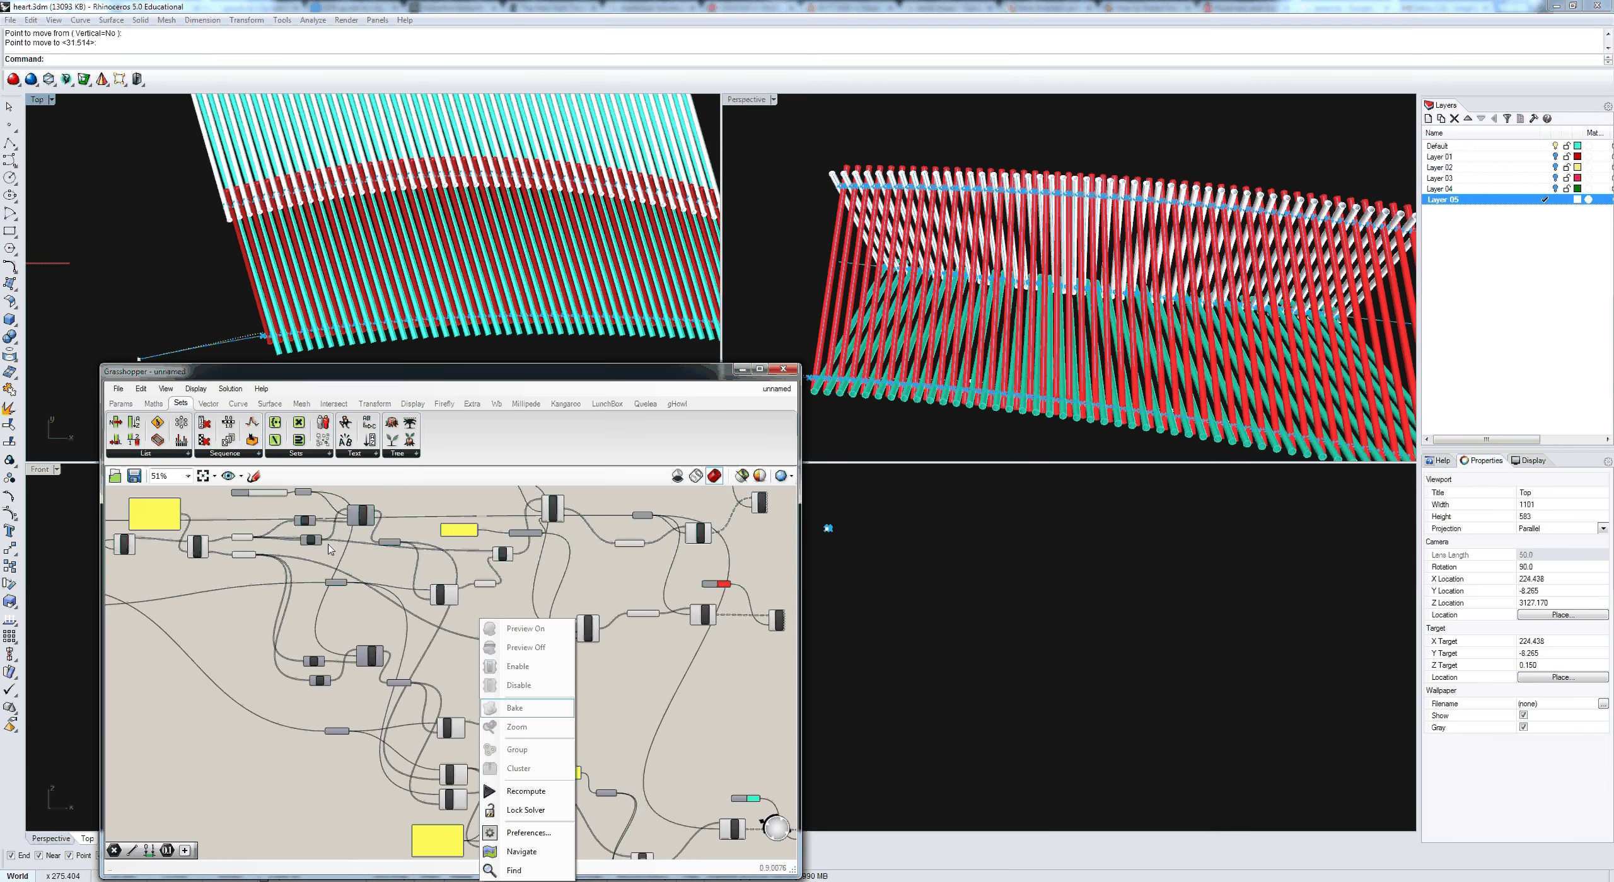
{"action": "scroll", "coordinate": [329, 549], "scroll_direction": "up", "scroll_amount": 5}
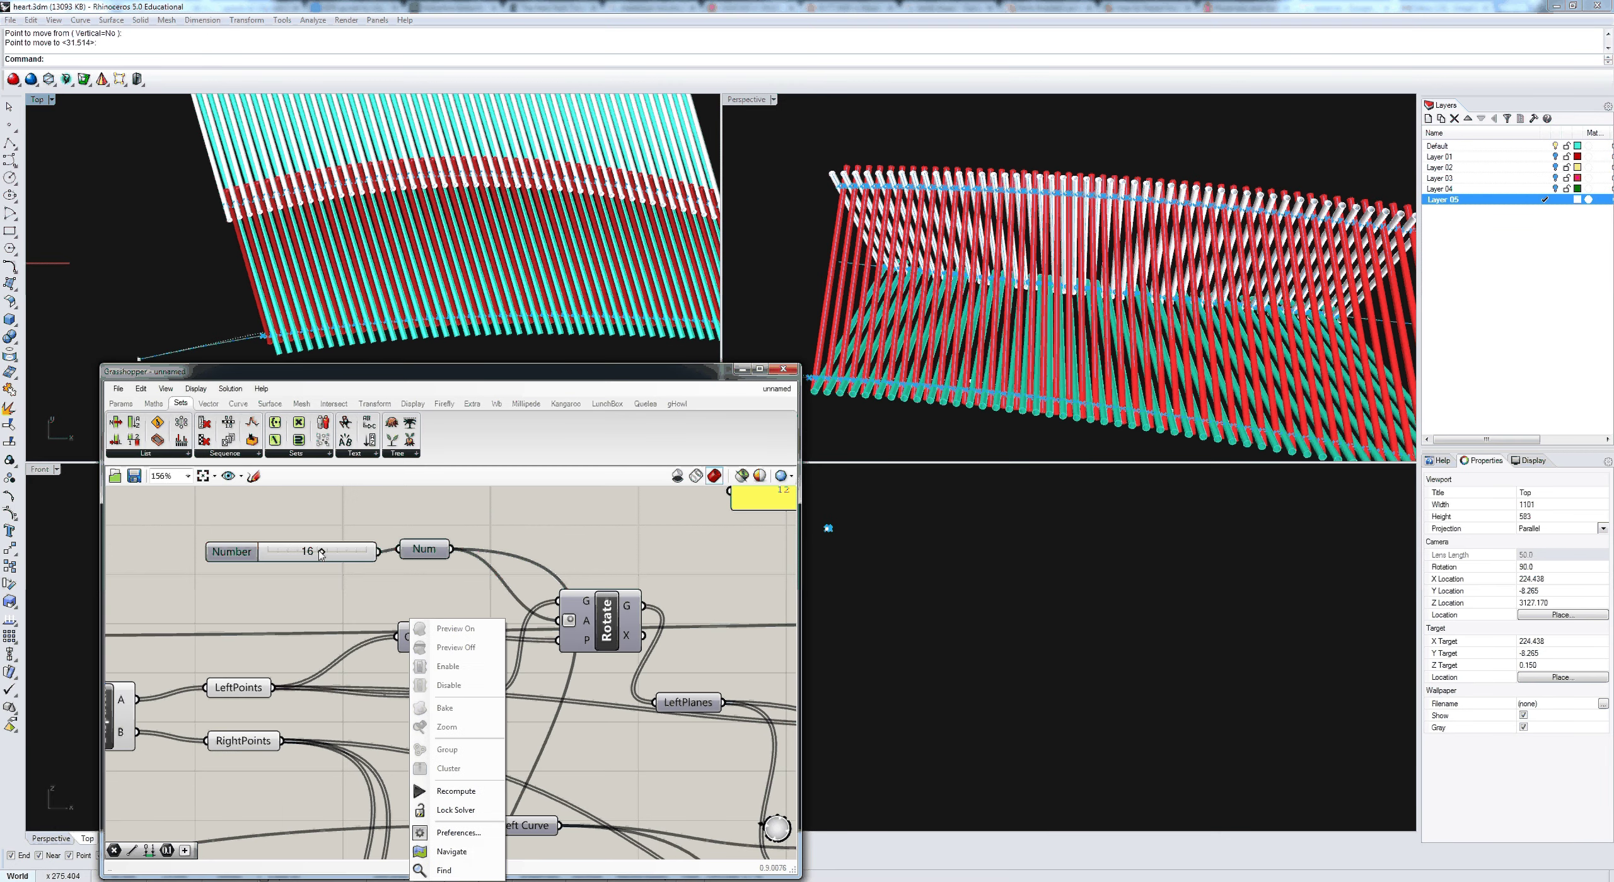
{"action": "left_click_drag", "start_coordinate": [319, 552], "coordinate": [315, 553]}
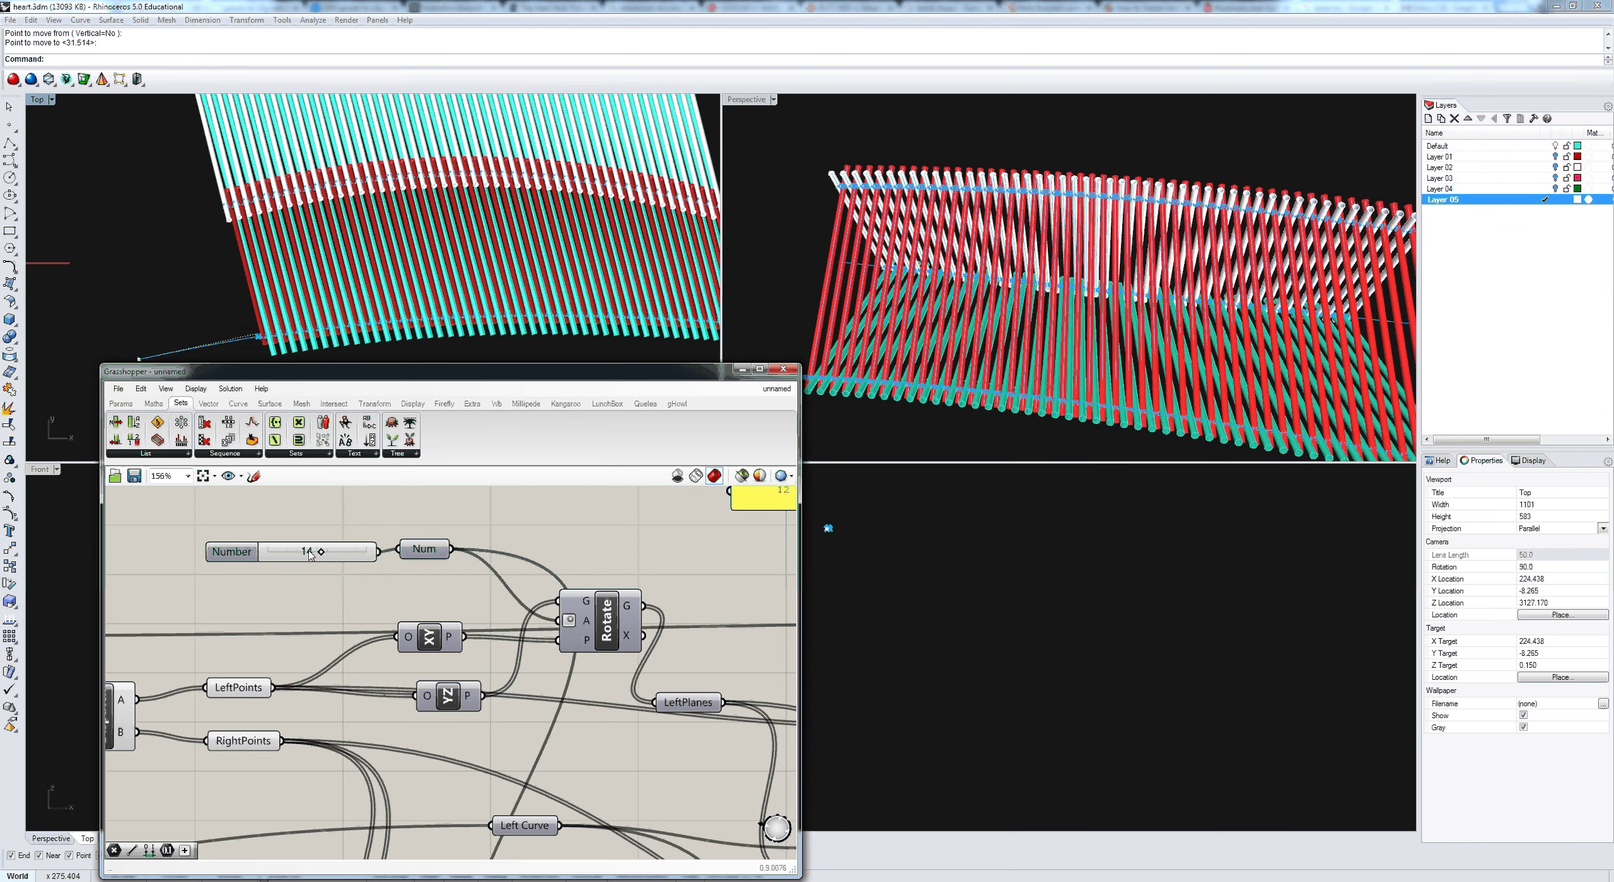
{"action": "left_click_drag", "start_coordinate": [320, 552], "coordinate": [315, 555]}
Step: Turn on the control points of the straight guide curve at the upper end of the turquoise pipes in the Top view
{"action": "right_click_drag", "start_coordinate": [370, 214], "coordinate": [370, 272]}
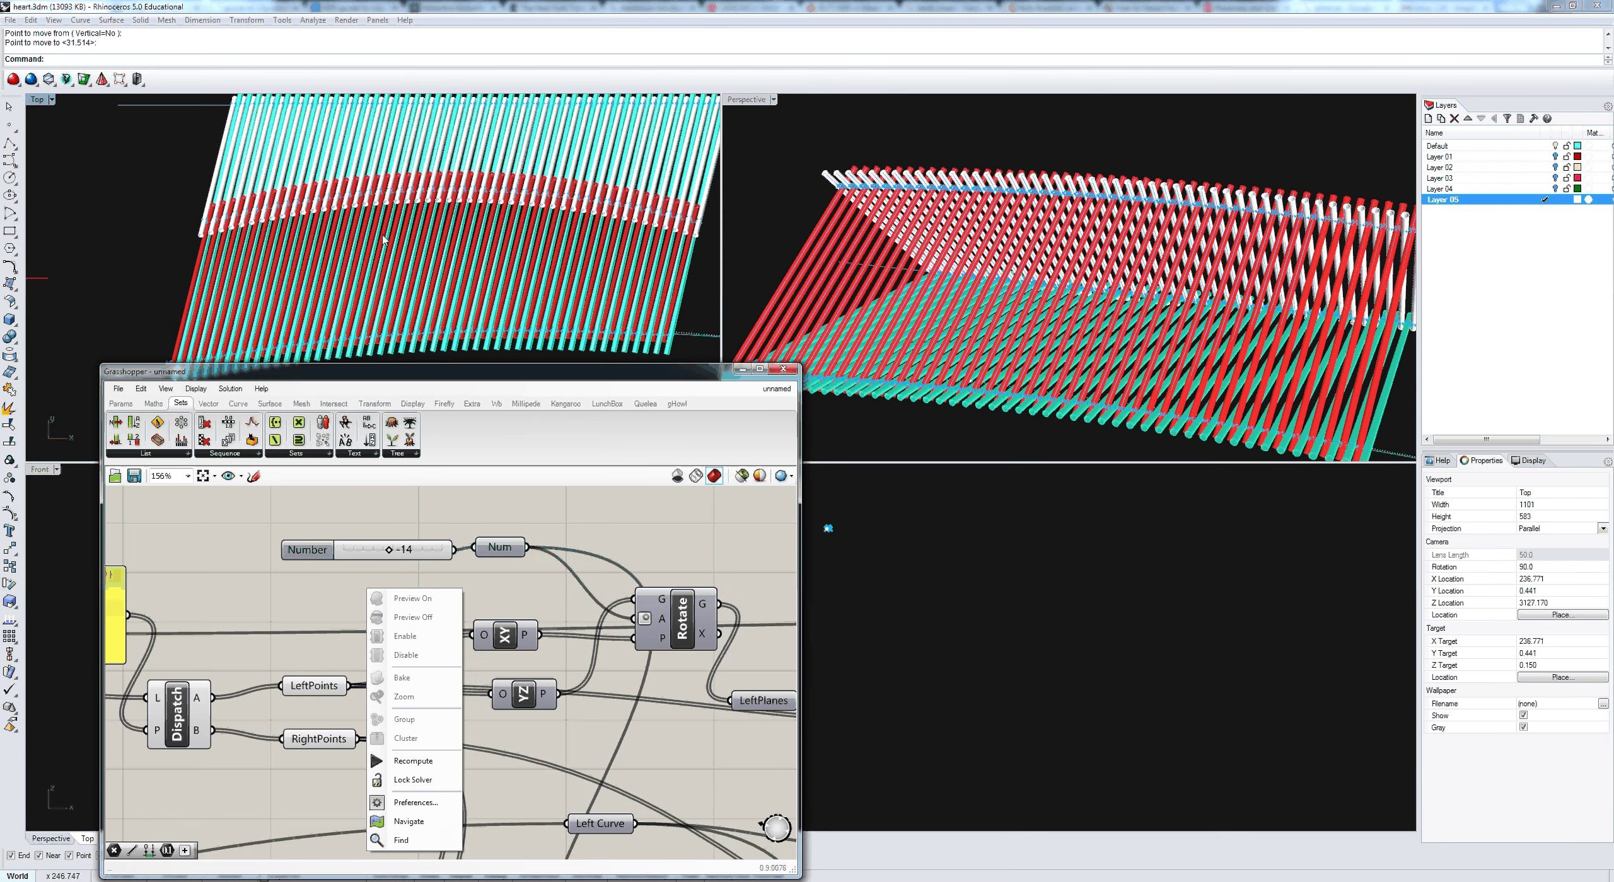
{"action": "scroll", "coordinate": [315, 252], "scroll_direction": "down", "scroll_amount": 4}
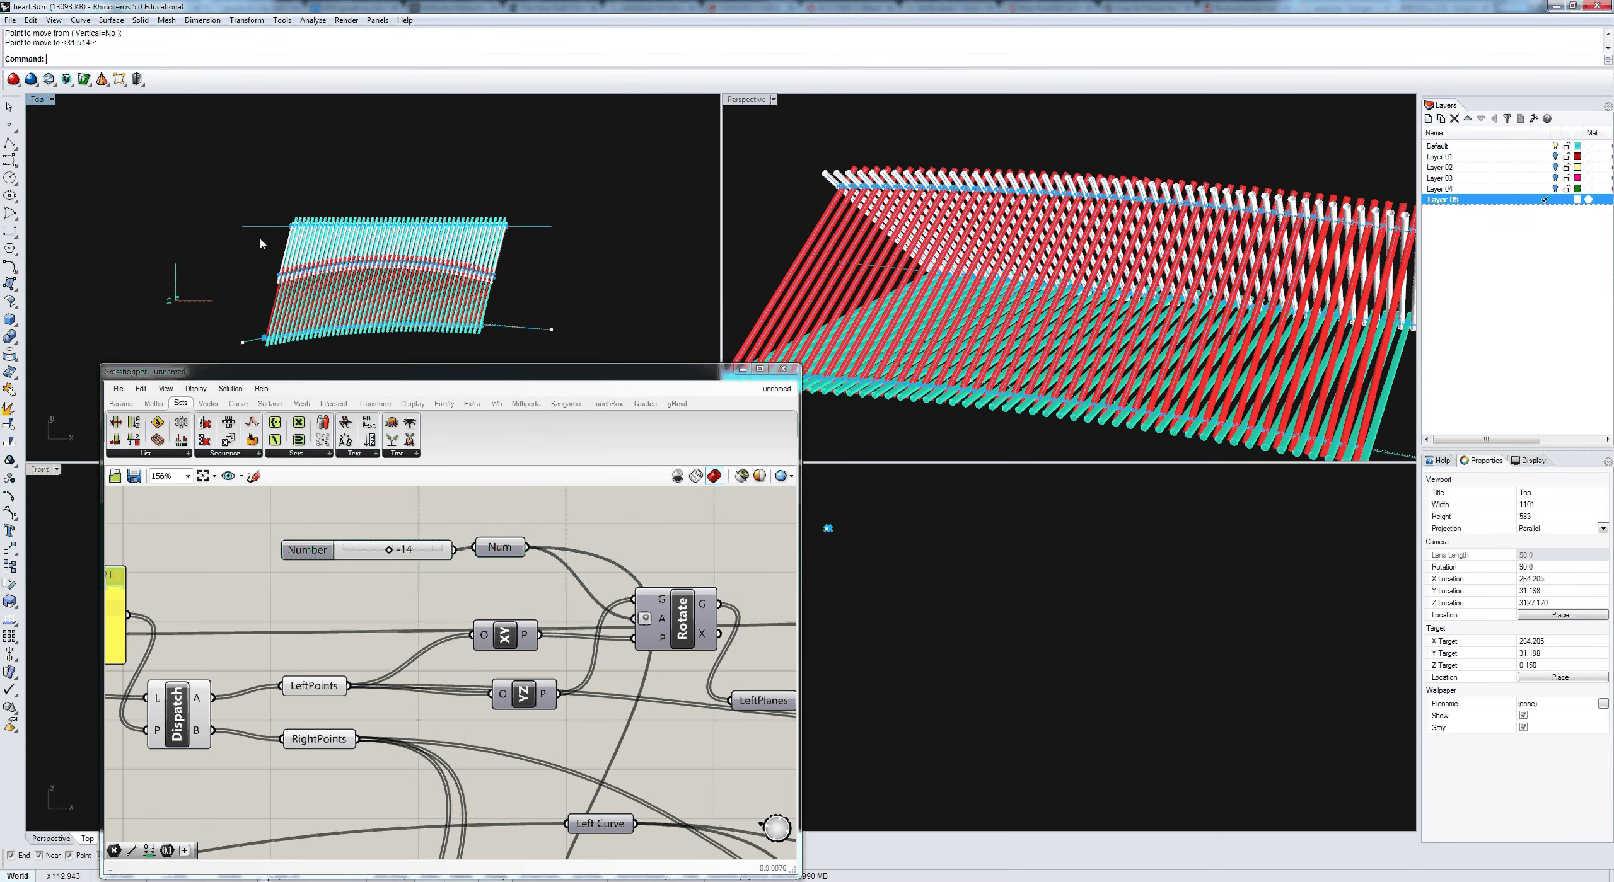
{"action": "left_click", "coordinate": [258, 227]}
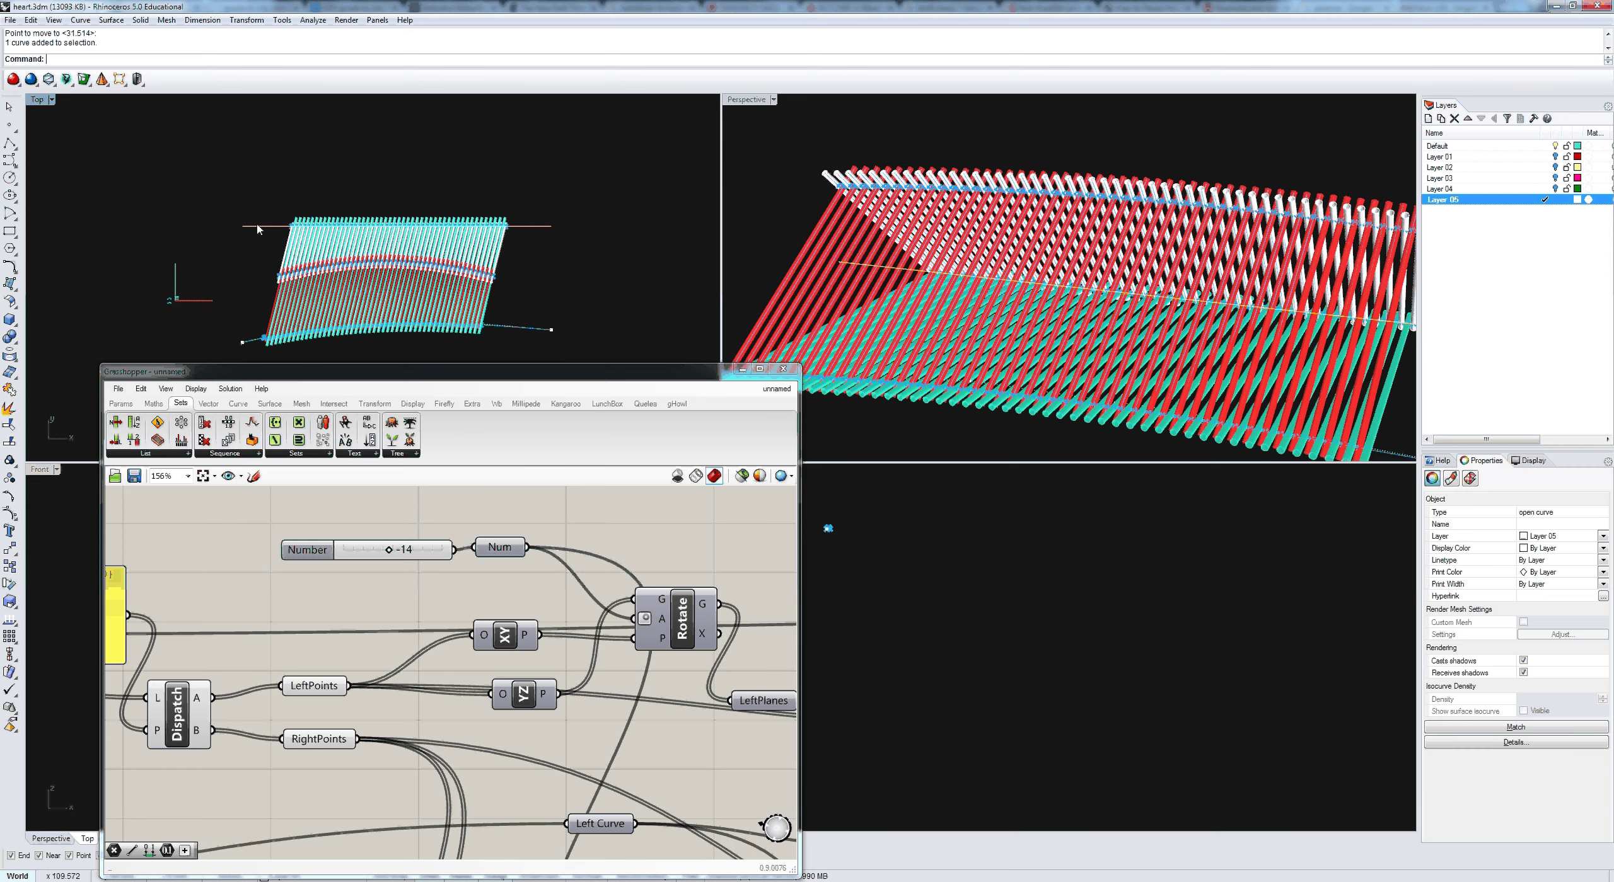
{"action": "type", "text": "PointsOn"}
{"action": "key", "text": "Return"}
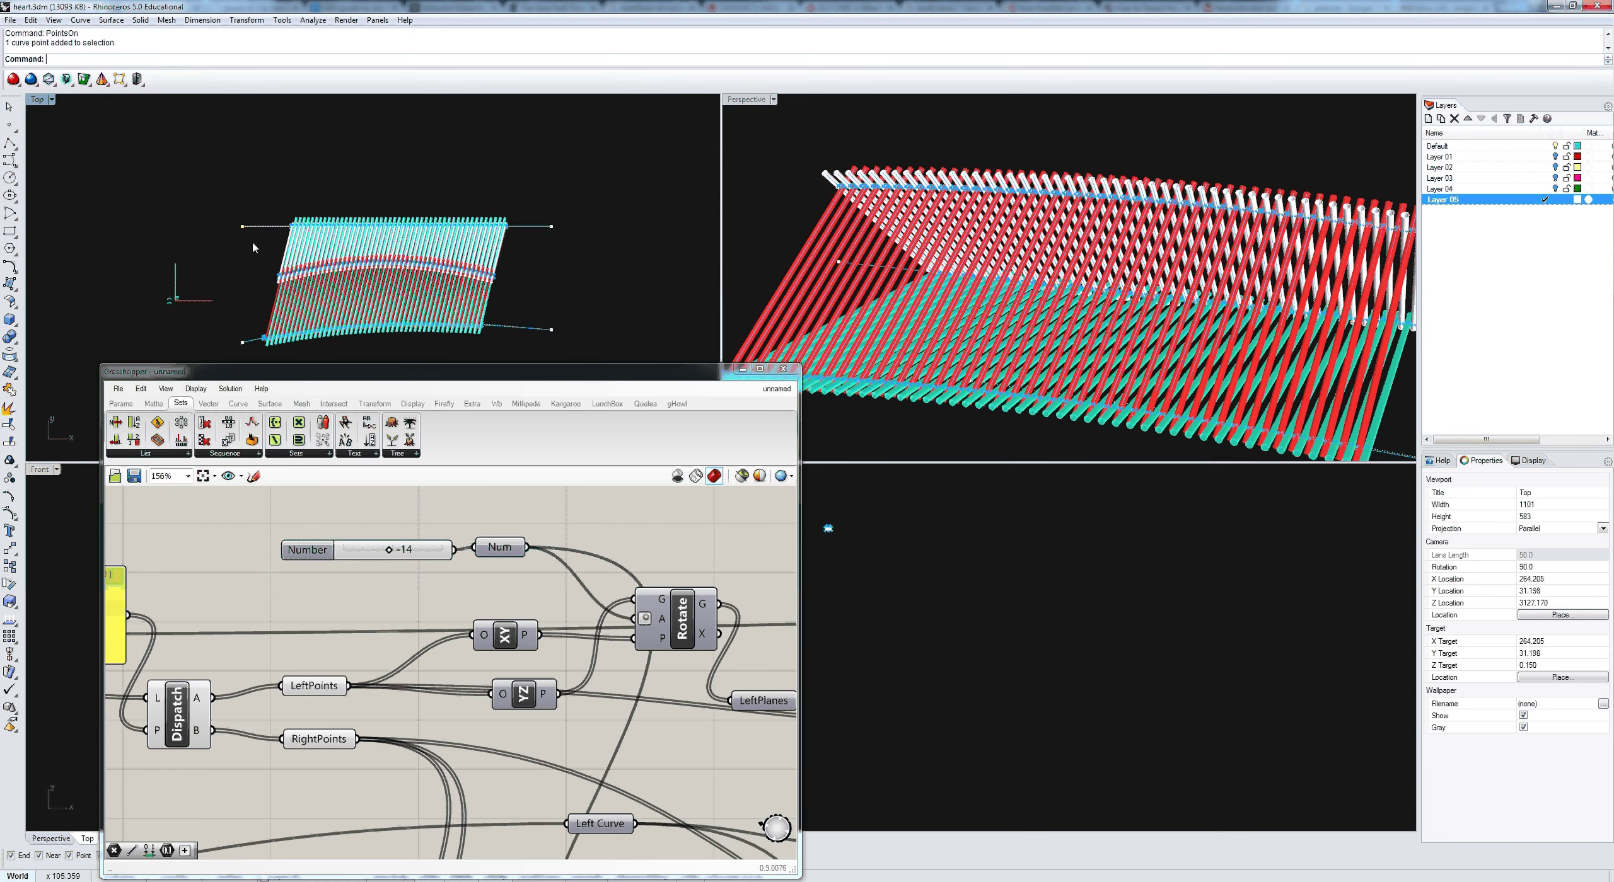
Step: Move the upper guide curve's left end control point down in the Top view and inspect the reshaped pipes in perspective
{"action": "type", "text": "m"}
{"action": "key", "text": "Return"}
{"action": "left_click", "coordinate": [215, 255]}
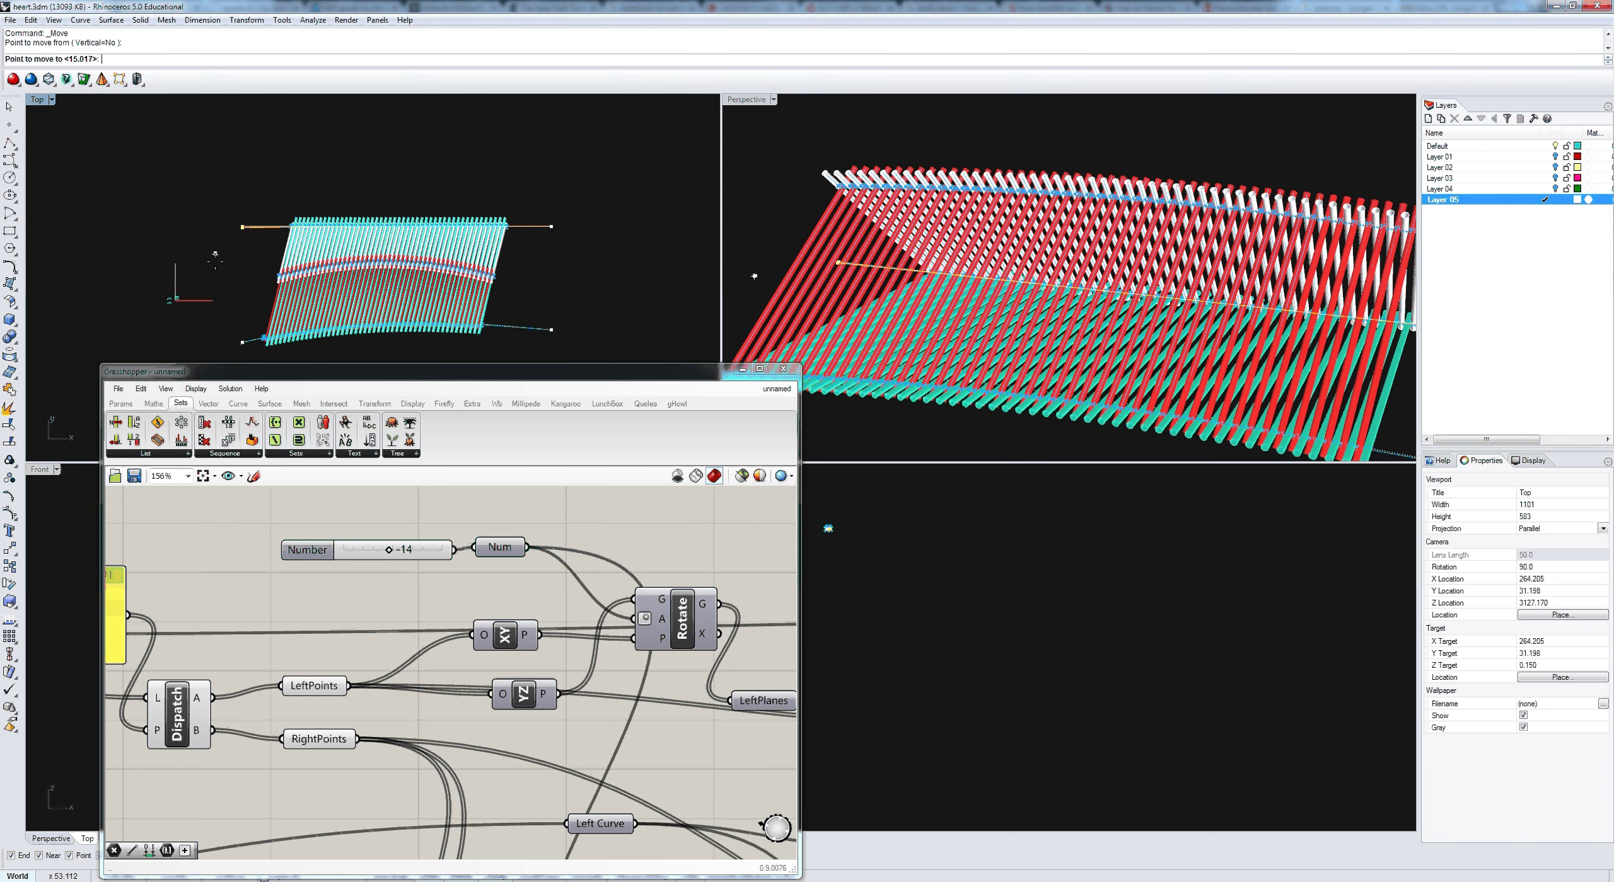
{"action": "left_click", "coordinate": [369, 277]}
{"action": "right_click_drag", "start_coordinate": [914, 278], "coordinate": [1047, 264]}
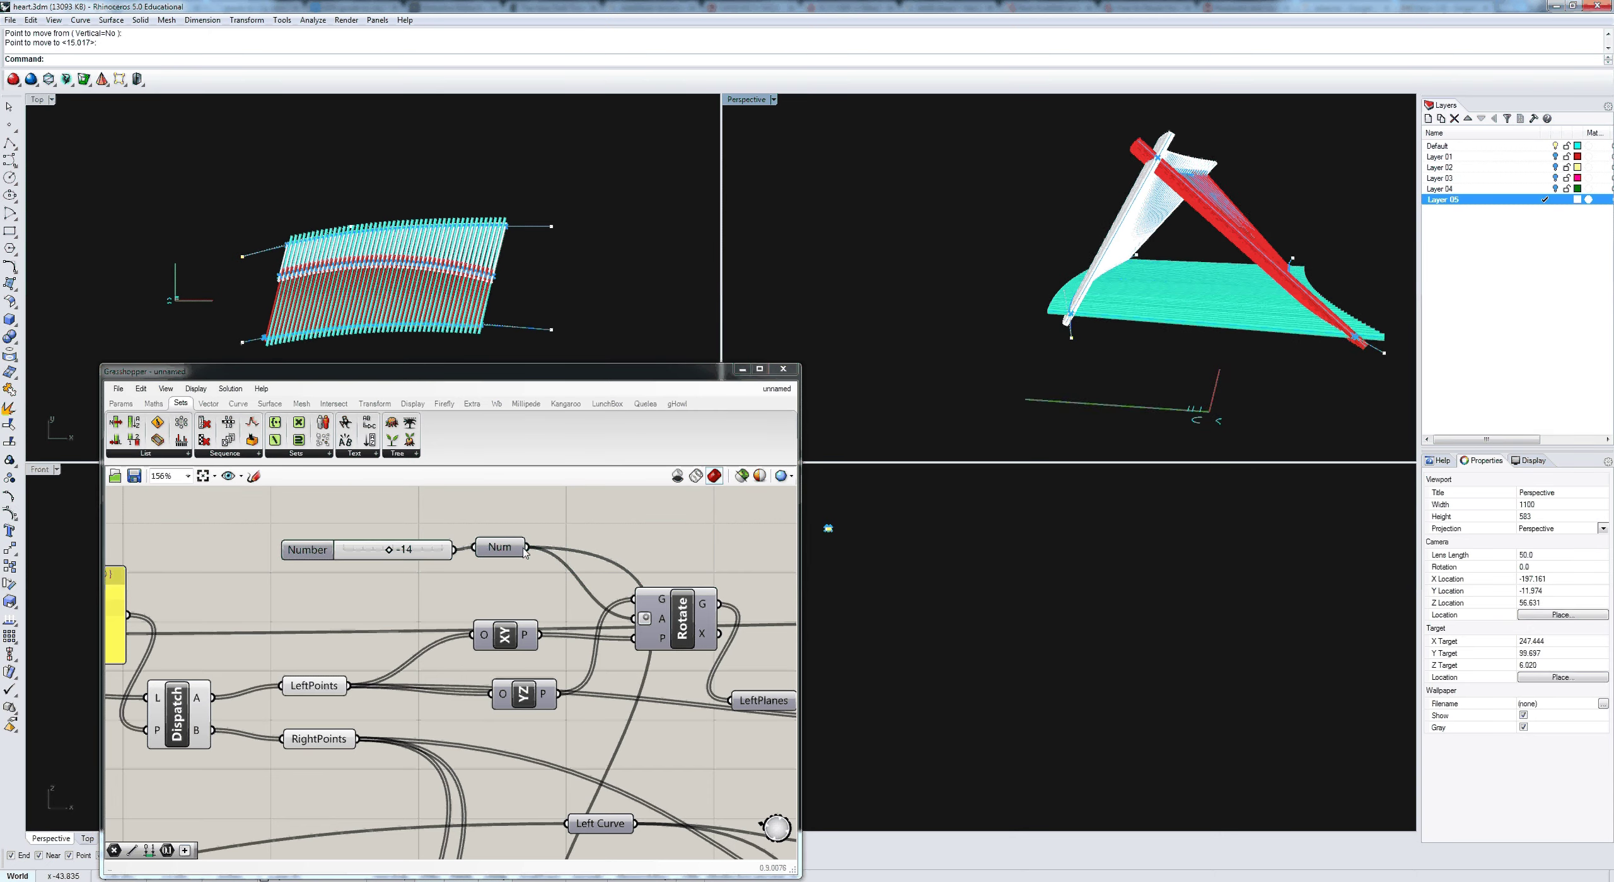
{"action": "right_click_drag", "start_coordinate": [525, 553], "coordinate": [359, 493]}
{"action": "right_click", "coordinate": [377, 638]}
{"action": "scroll", "coordinate": [374, 633], "scroll_direction": "down", "scroll_amount": 3}
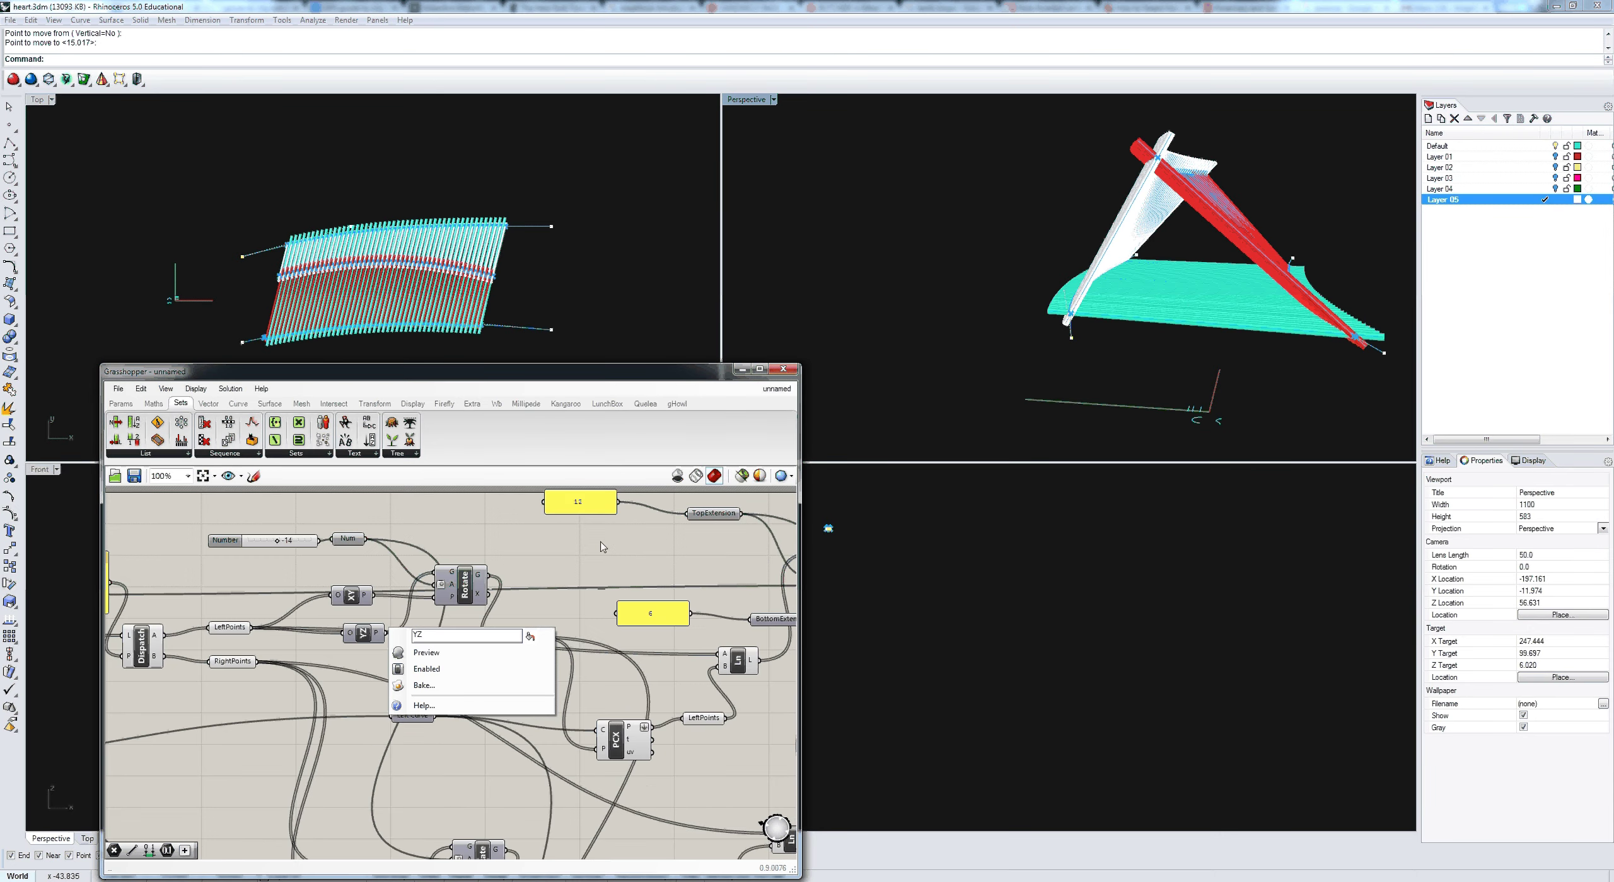
{"action": "left_click", "coordinate": [600, 543]}
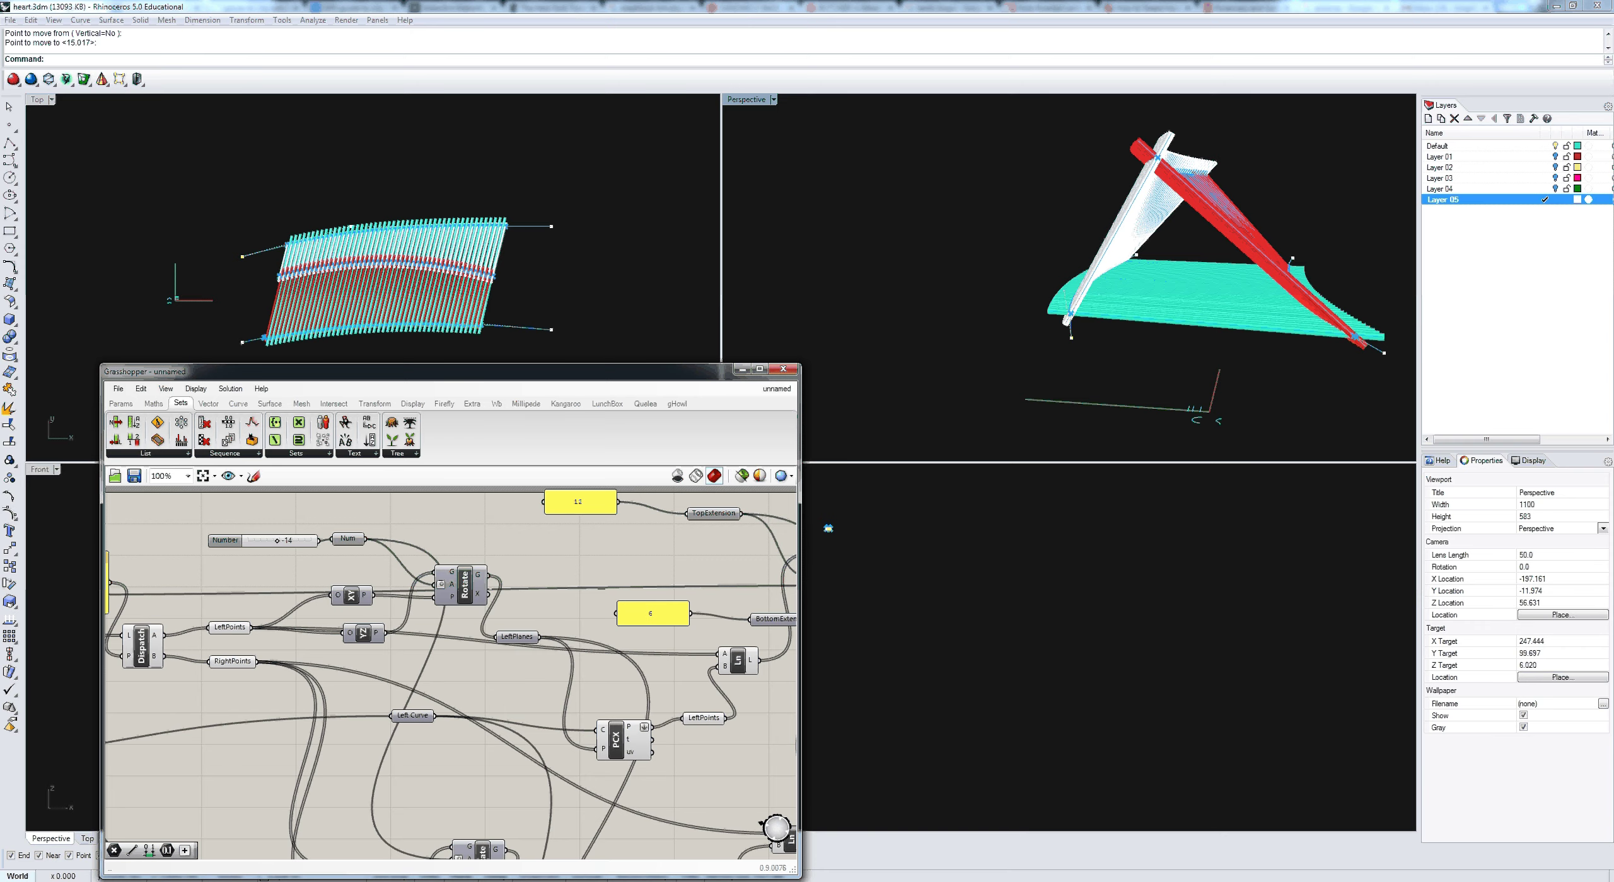
{"action": "left_click", "coordinate": [1447, 879]}
{"action": "left_click", "coordinate": [1477, 831]}
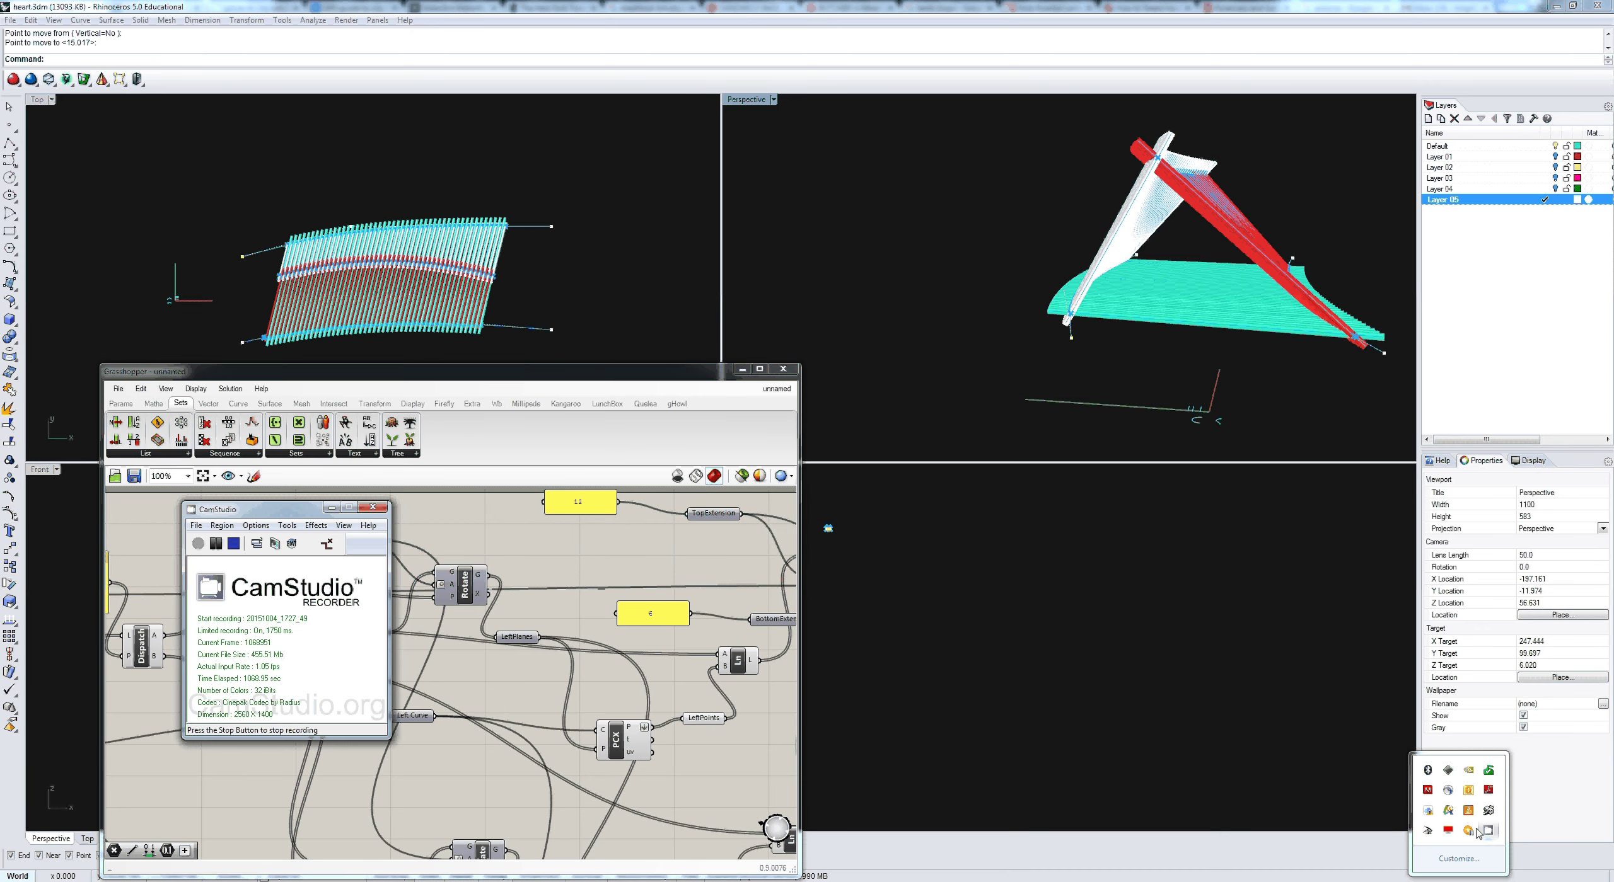